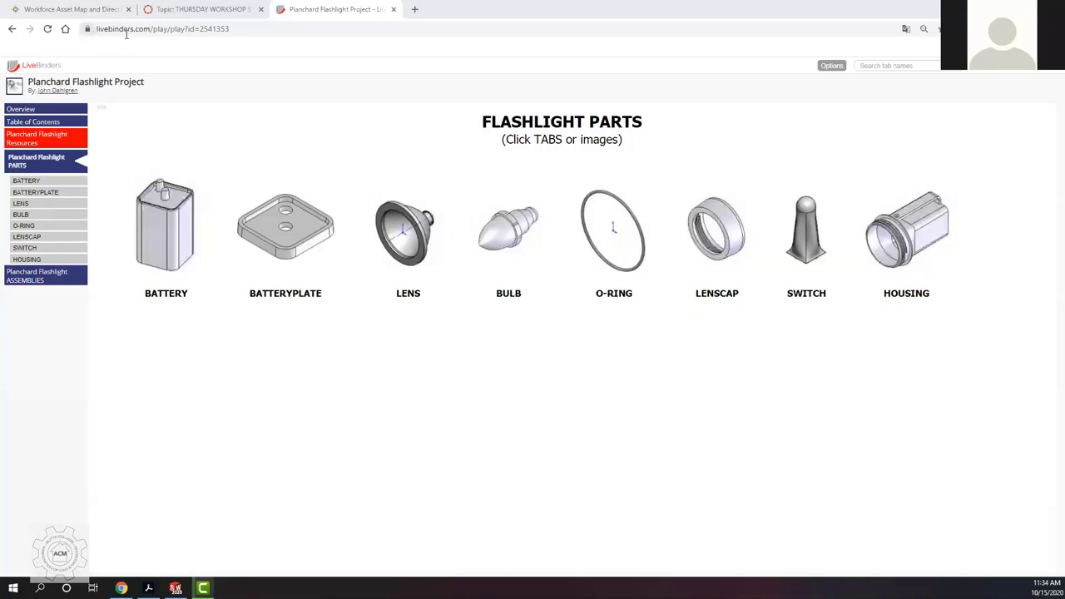
Step: Preview the LENSCAP image in a new tab, then open the binder's LENSCAP tab
{"action": "left_click", "coordinate": [255, 30]}
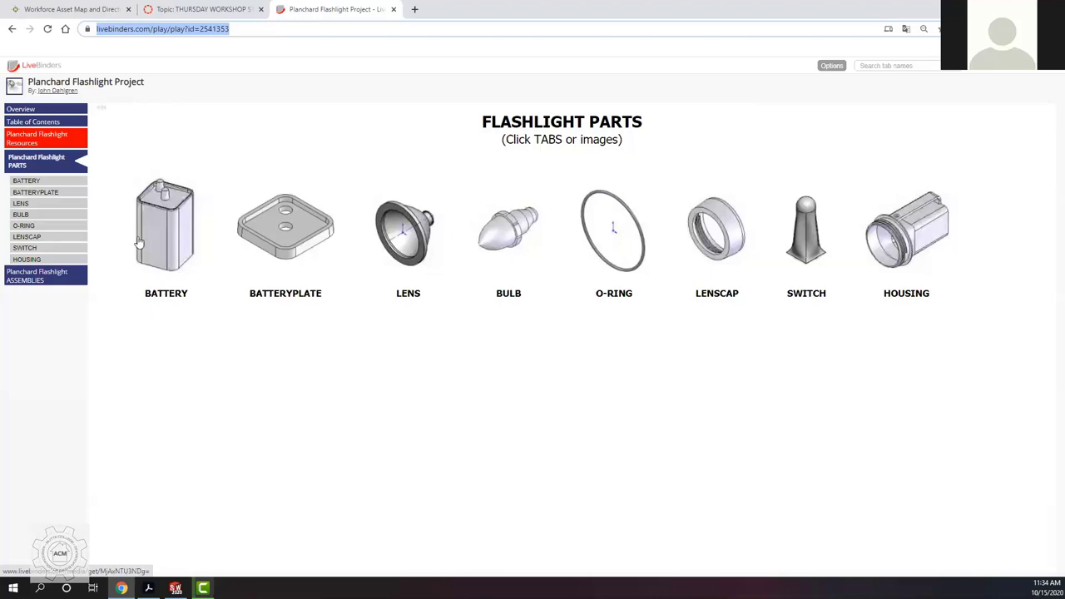
{"action": "left_click", "coordinate": [730, 242]}
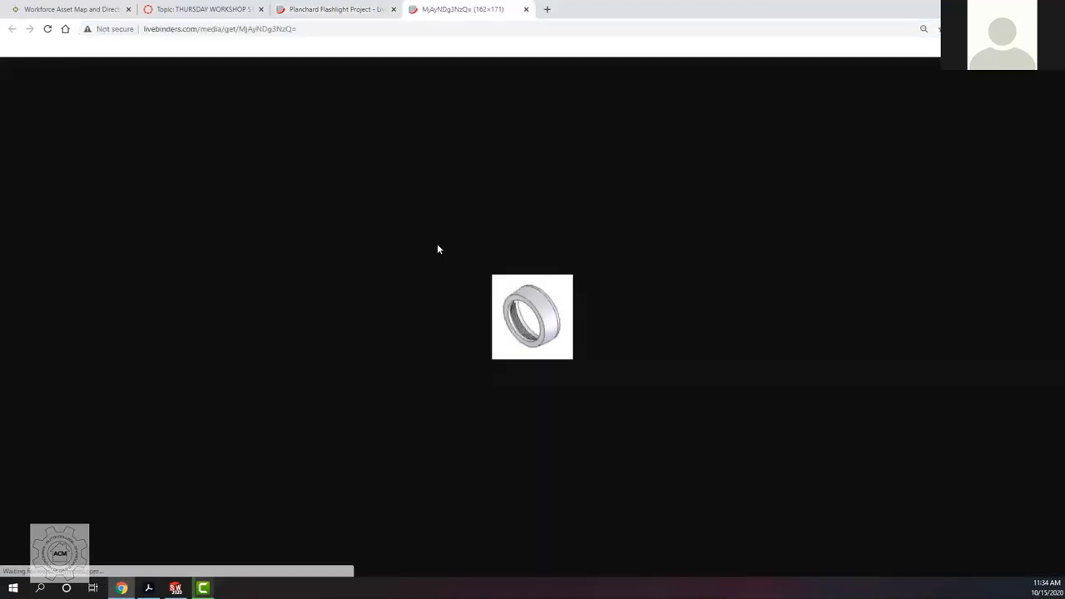
{"action": "left_click", "coordinate": [326, 9]}
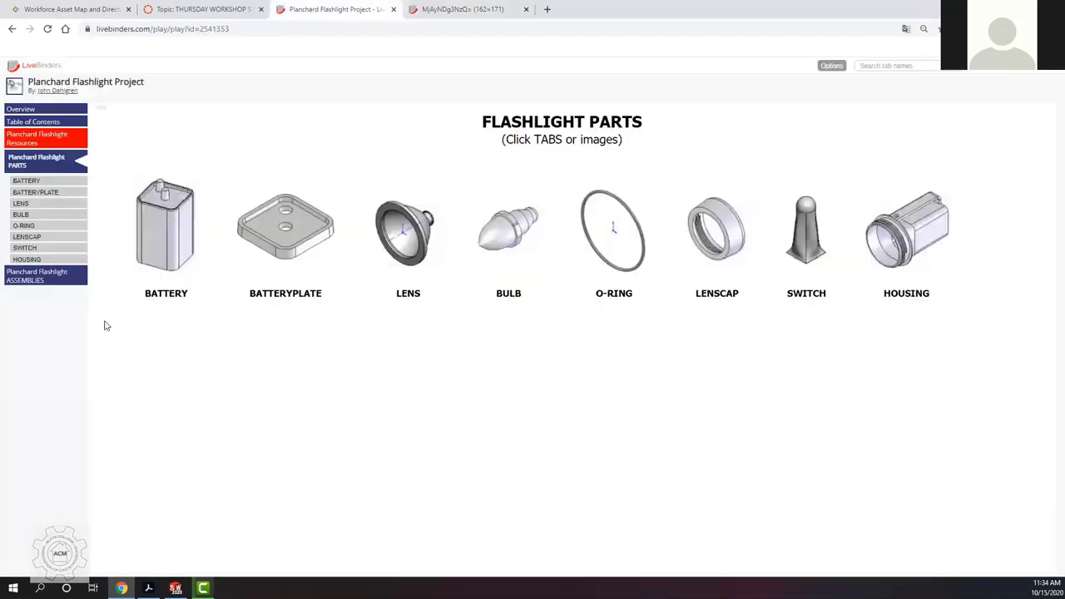
{"action": "left_click", "coordinate": [17, 239]}
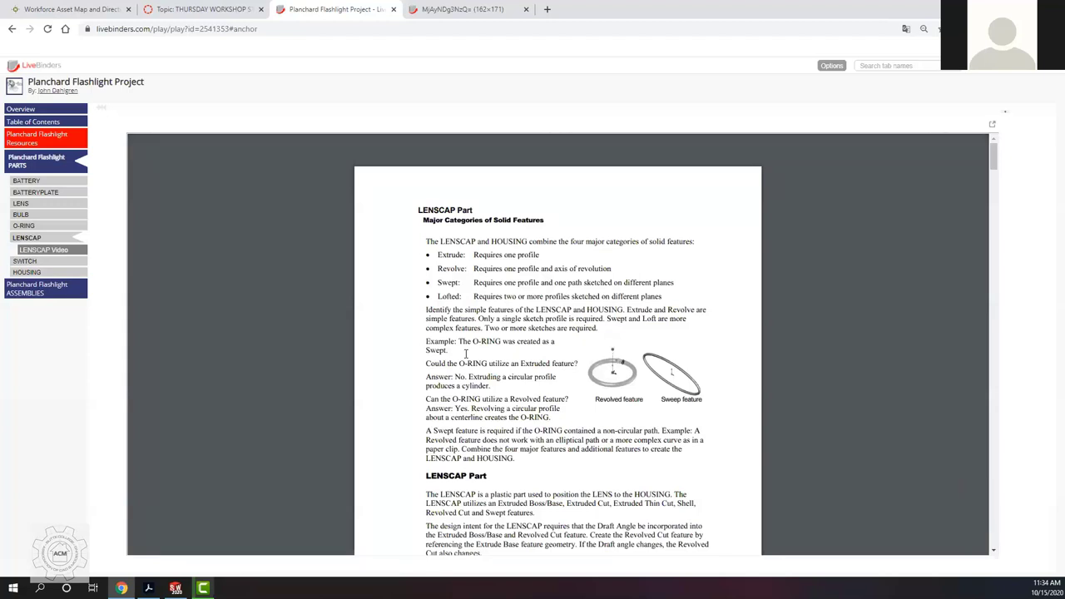
Step: Look through the LENS and BULB tabs and close the separate lenscap picture tab
{"action": "left_click", "coordinate": [20, 204]}
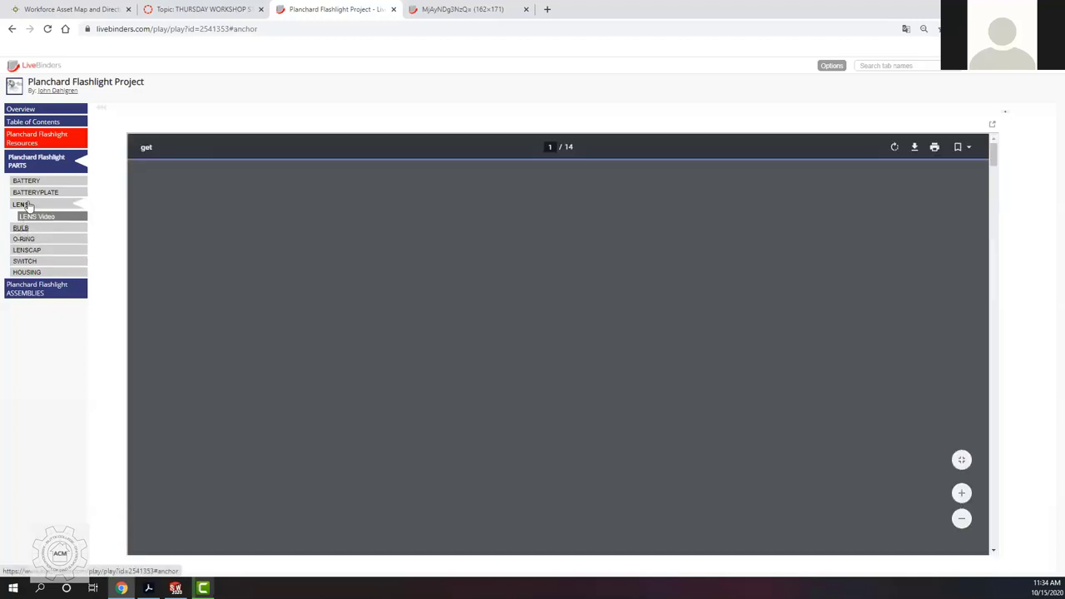
{"action": "left_click", "coordinate": [23, 229]}
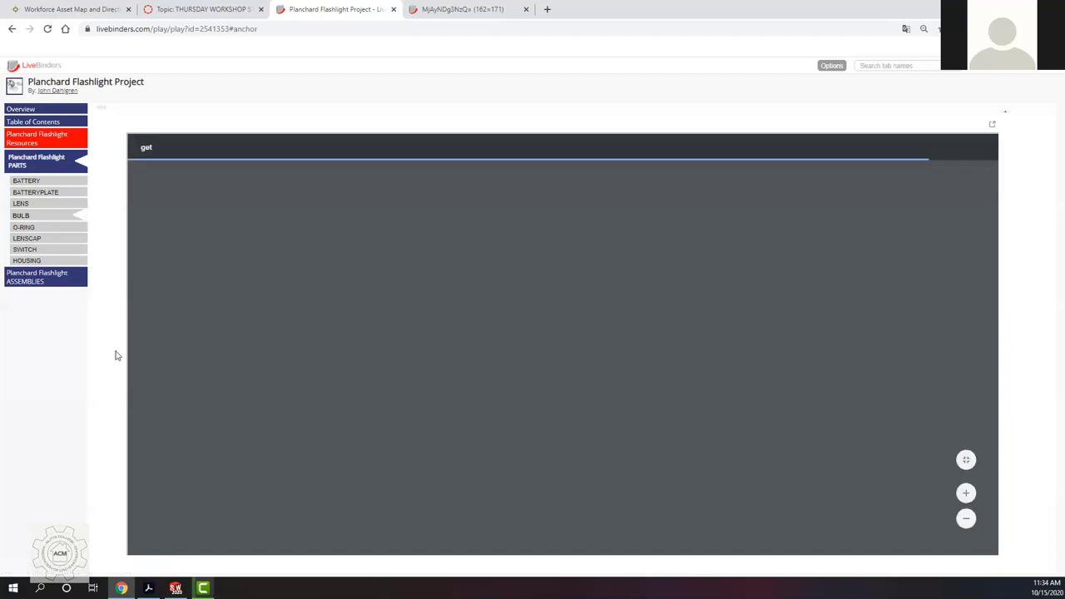
{"action": "left_click", "coordinate": [526, 10]}
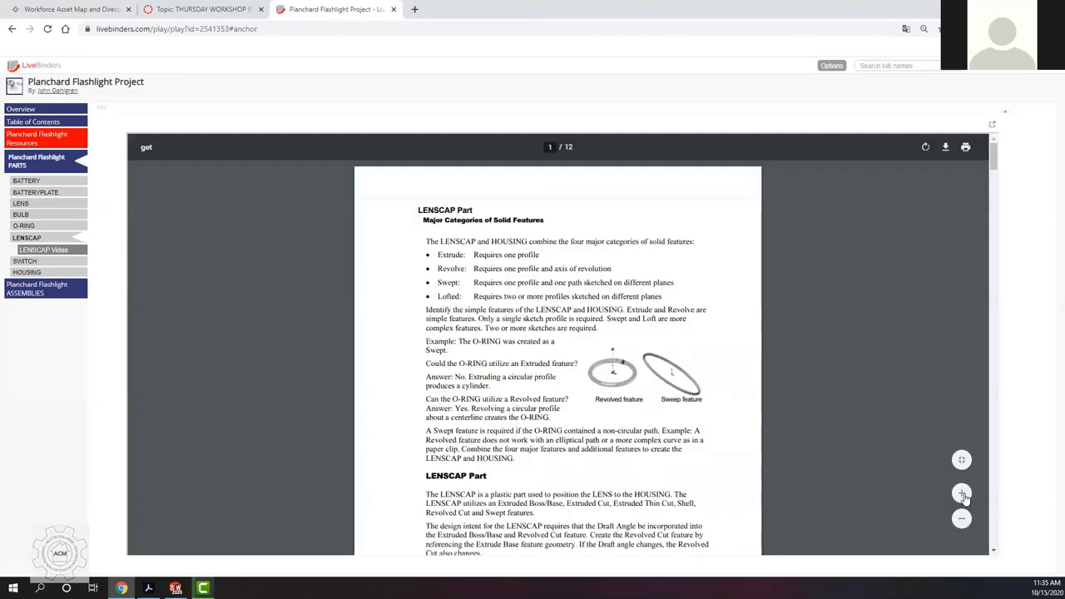
Step: Zoom the LENSCAP instructions PDF in two levels for easier reading
{"action": "left_click", "coordinate": [962, 494]}
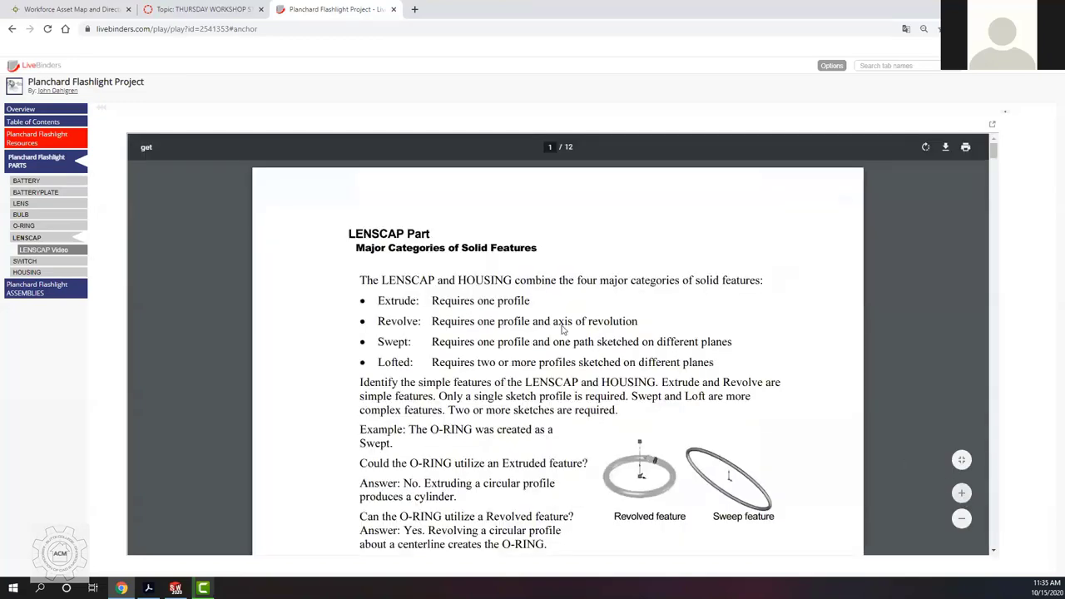
{"action": "left_click", "coordinate": [962, 495]}
{"action": "scroll", "coordinate": [665, 371], "scroll_direction": "down", "scroll_amount": 2}
{"action": "scroll", "coordinate": [195, 311], "scroll_direction": "up", "scroll_amount": 1}
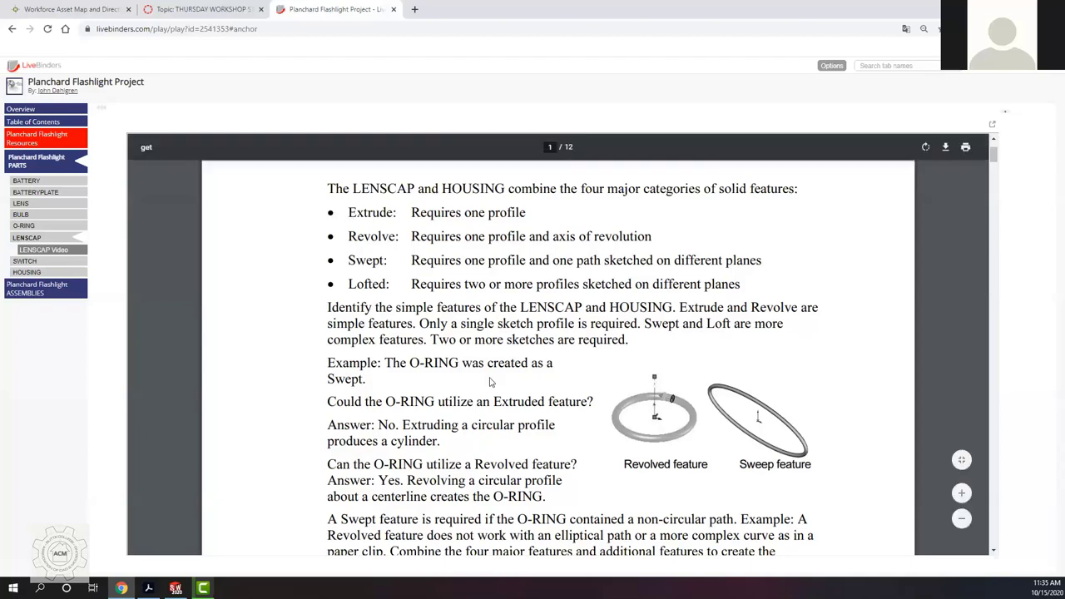
Step: Scroll the LENSCAP PDF to page 2's Extruded Cut and Shell instructions
{"action": "scroll", "coordinate": [423, 366], "scroll_direction": "down", "scroll_amount": 3}
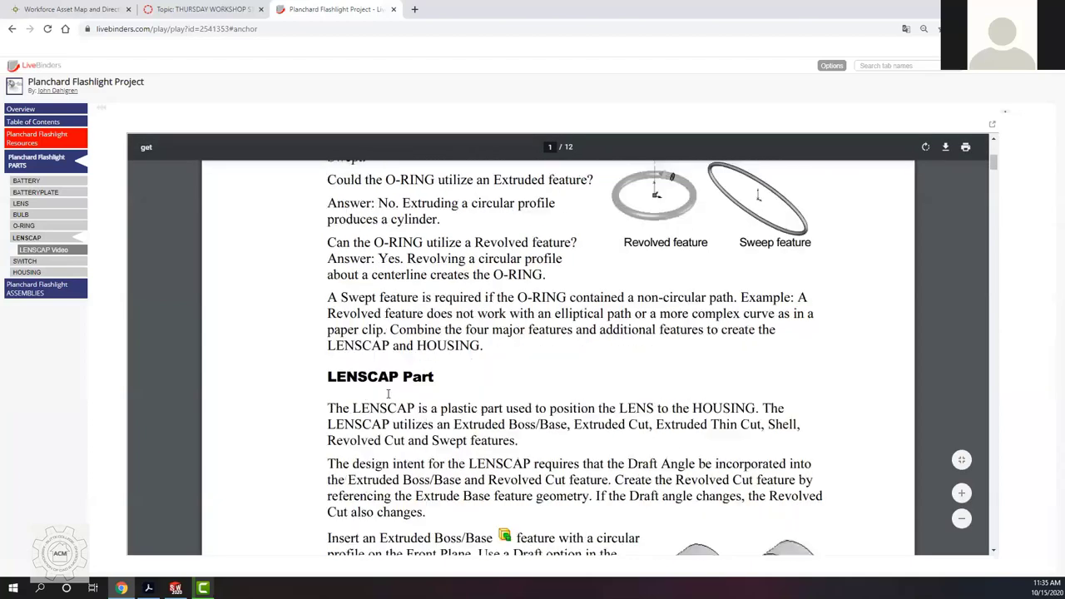
{"action": "scroll", "coordinate": [403, 353], "scroll_direction": "down", "scroll_amount": 3}
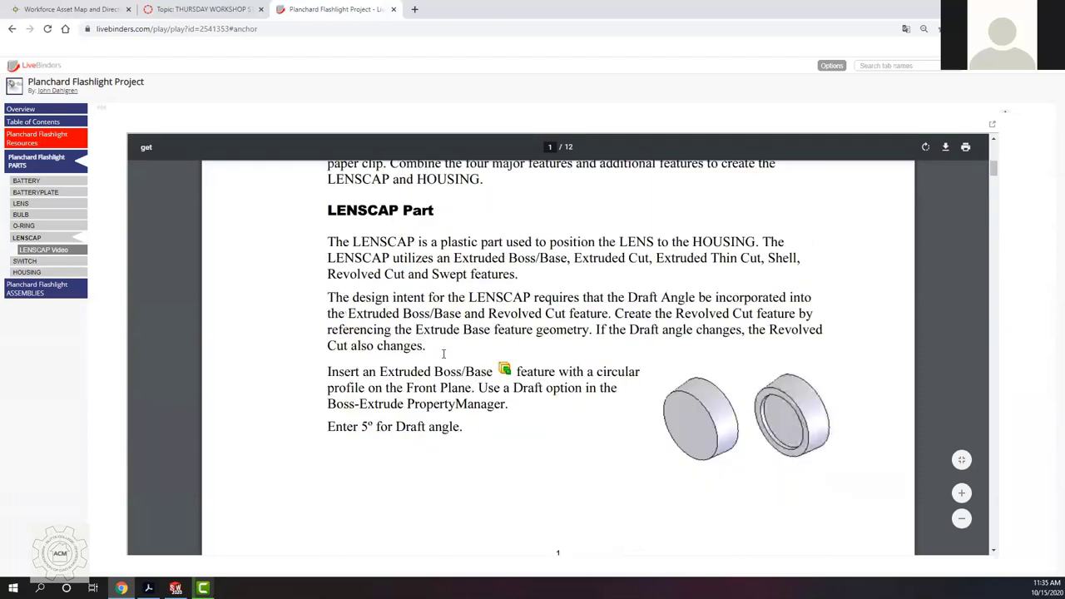
{"action": "scroll", "coordinate": [444, 355], "scroll_direction": "up", "scroll_amount": 3}
{"action": "scroll", "coordinate": [476, 373], "scroll_direction": "up", "scroll_amount": 3}
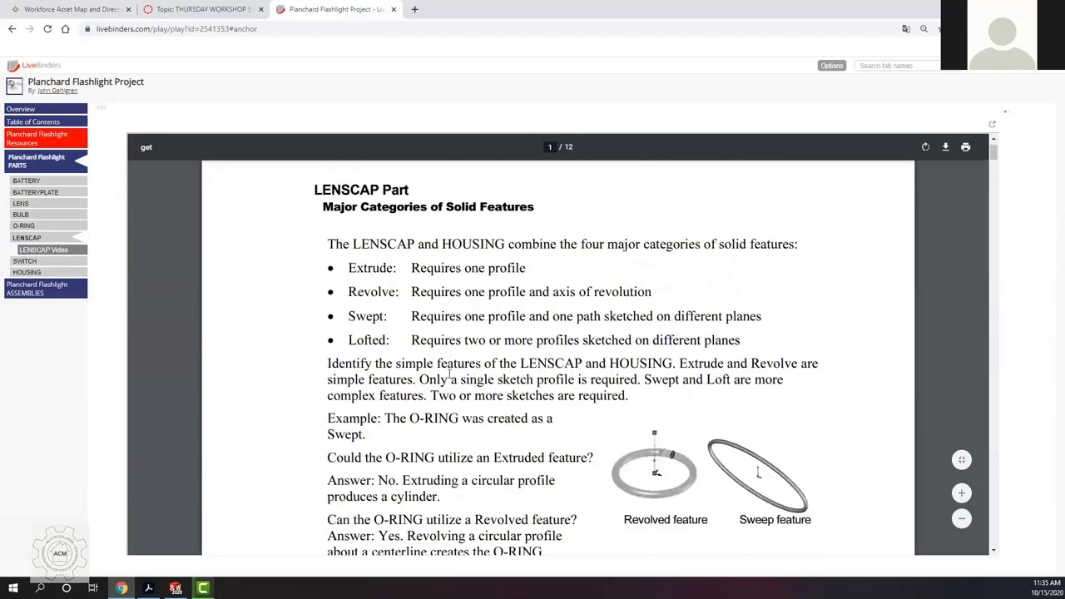
{"action": "scroll", "coordinate": [449, 374], "scroll_direction": "down", "scroll_amount": 1}
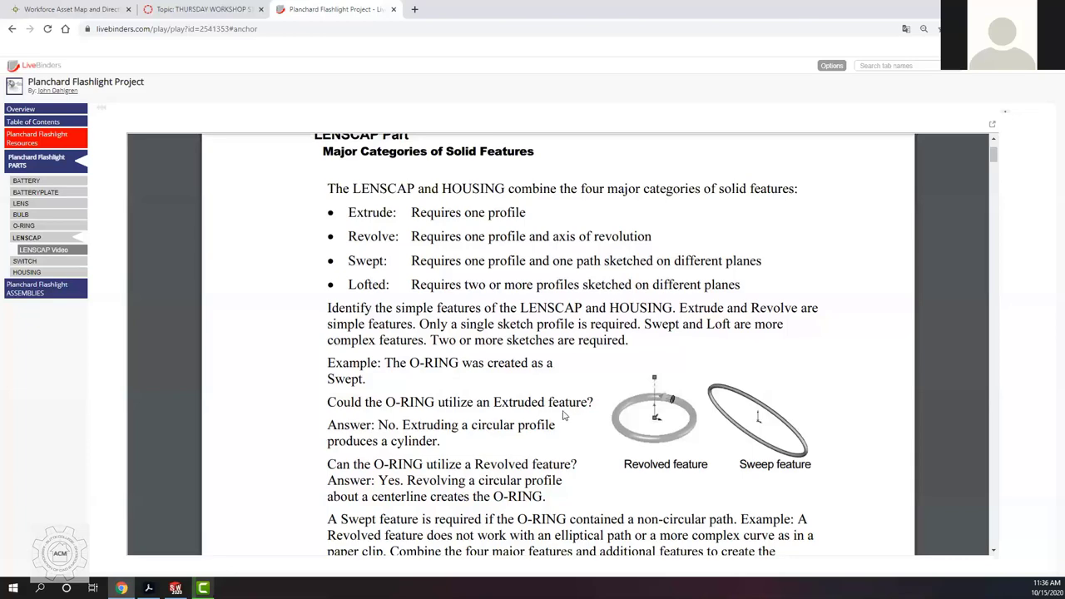
{"action": "scroll", "coordinate": [562, 416], "scroll_direction": "down", "scroll_amount": 5}
{"action": "scroll", "coordinate": [563, 415], "scroll_direction": "down", "scroll_amount": 2}
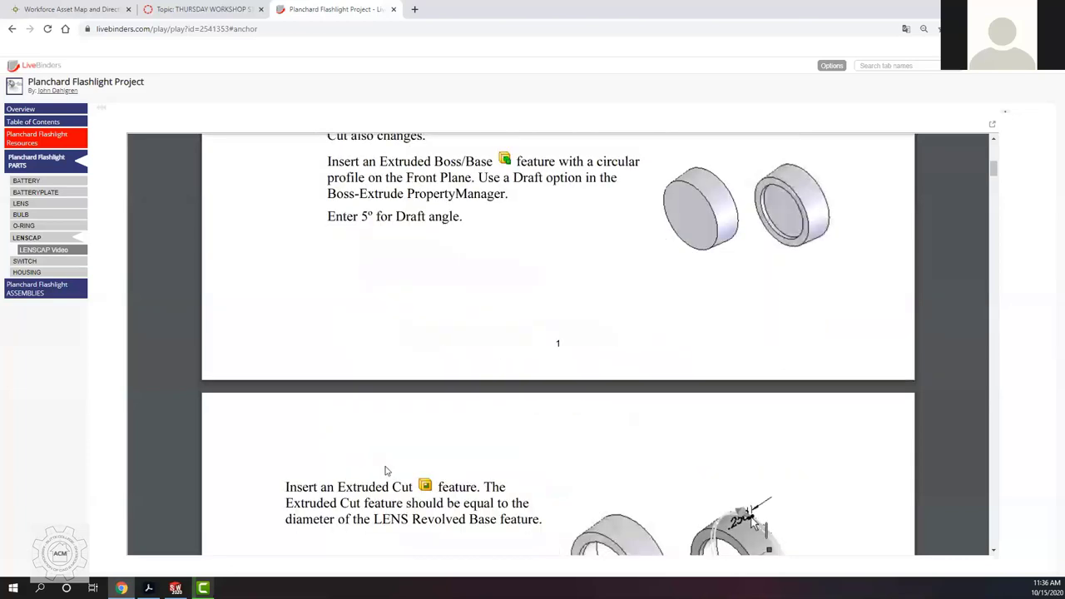
{"action": "scroll", "coordinate": [541, 441], "scroll_direction": "up", "scroll_amount": 2}
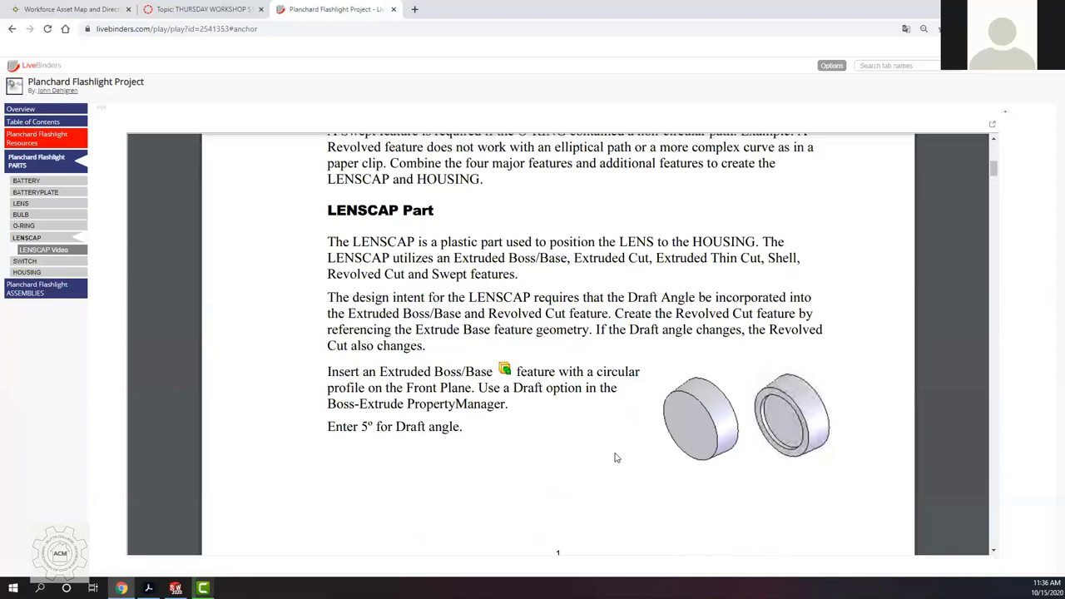
{"action": "scroll", "coordinate": [542, 394], "scroll_direction": "down", "scroll_amount": 5}
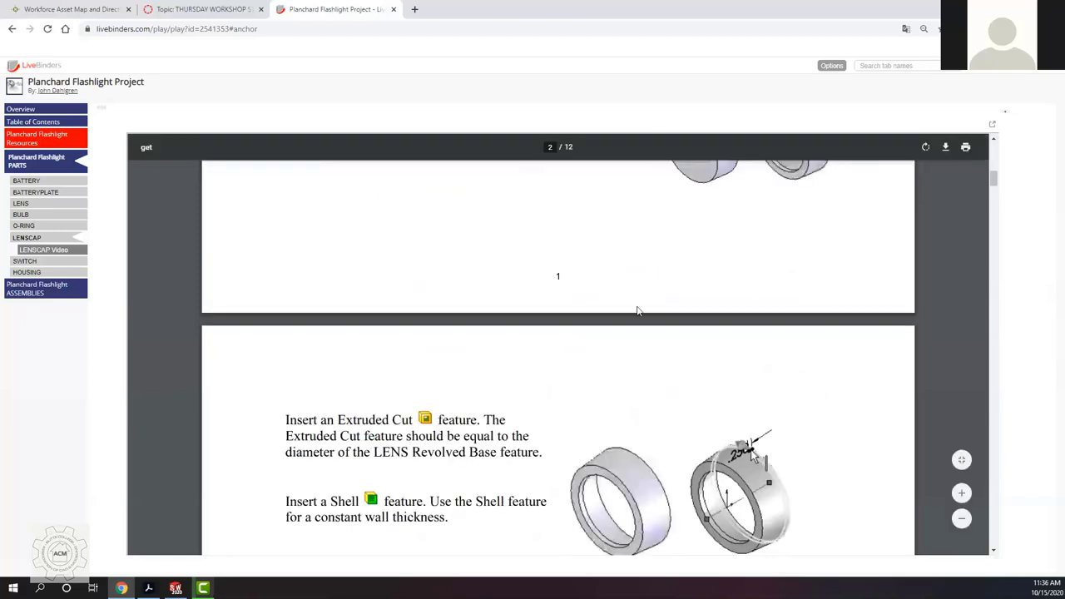
Step: Scroll to Activity steps 137–144 and select the LENSCAP name in step 143
{"action": "scroll", "coordinate": [616, 304], "scroll_direction": "down", "scroll_amount": 3}
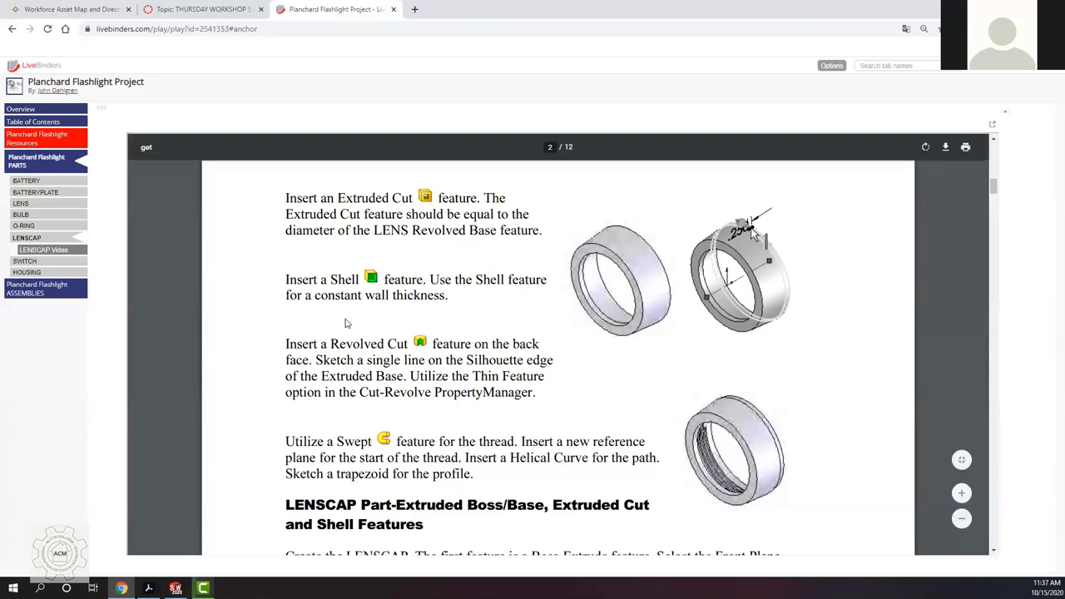
{"action": "scroll", "coordinate": [466, 305], "scroll_direction": "down", "scroll_amount": 2}
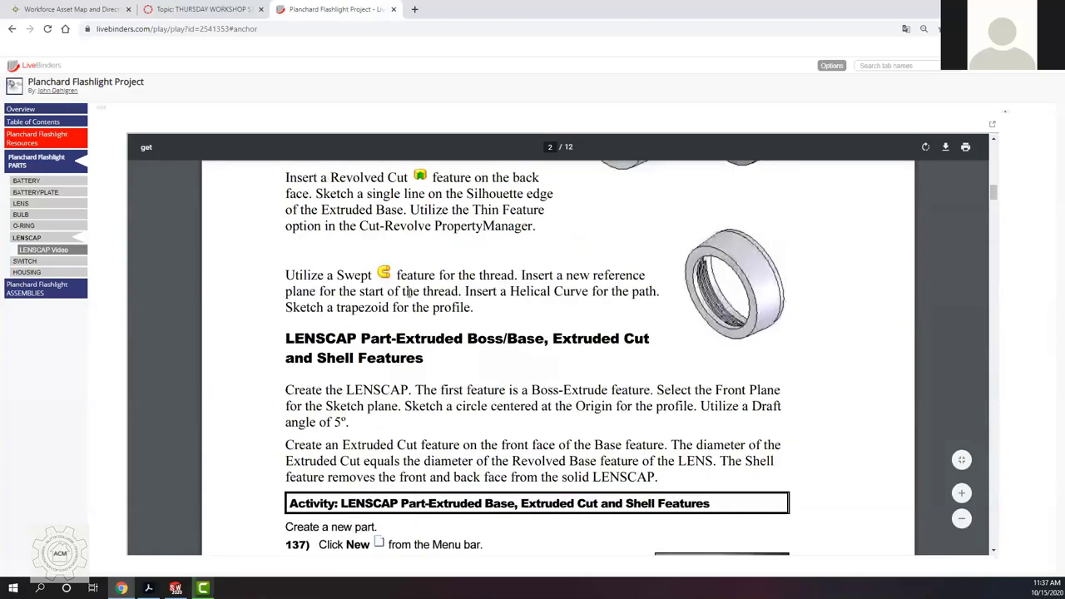
{"action": "scroll", "coordinate": [437, 291], "scroll_direction": "down", "scroll_amount": 3}
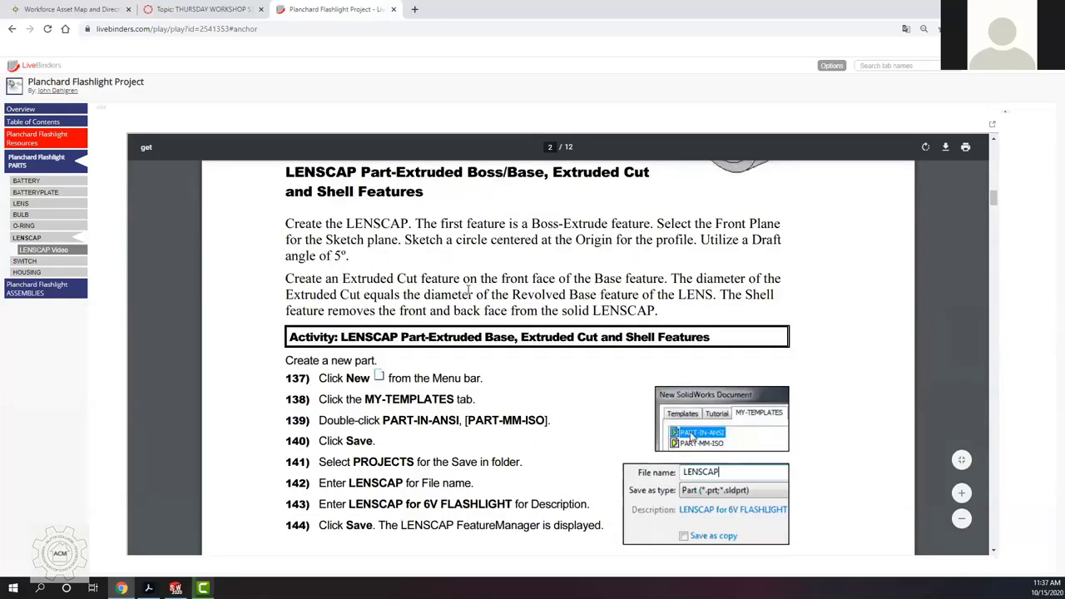
{"action": "scroll", "coordinate": [497, 314], "scroll_direction": "down", "scroll_amount": 2}
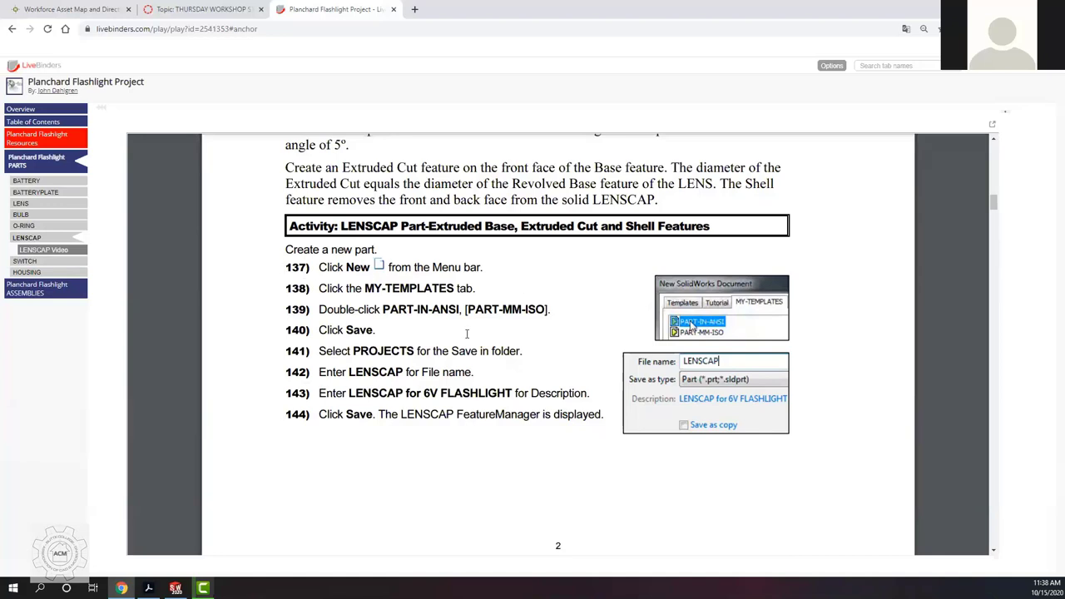
{"action": "mouse_move", "coordinate": [710, 146]}
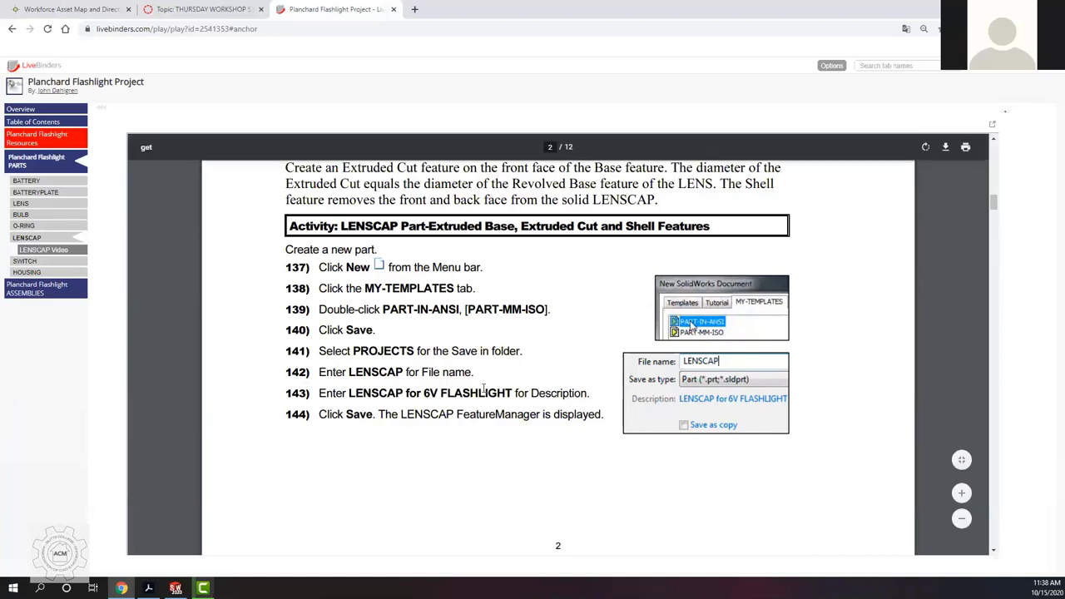
{"action": "scroll", "coordinate": [471, 393], "scroll_direction": "down", "scroll_amount": 1}
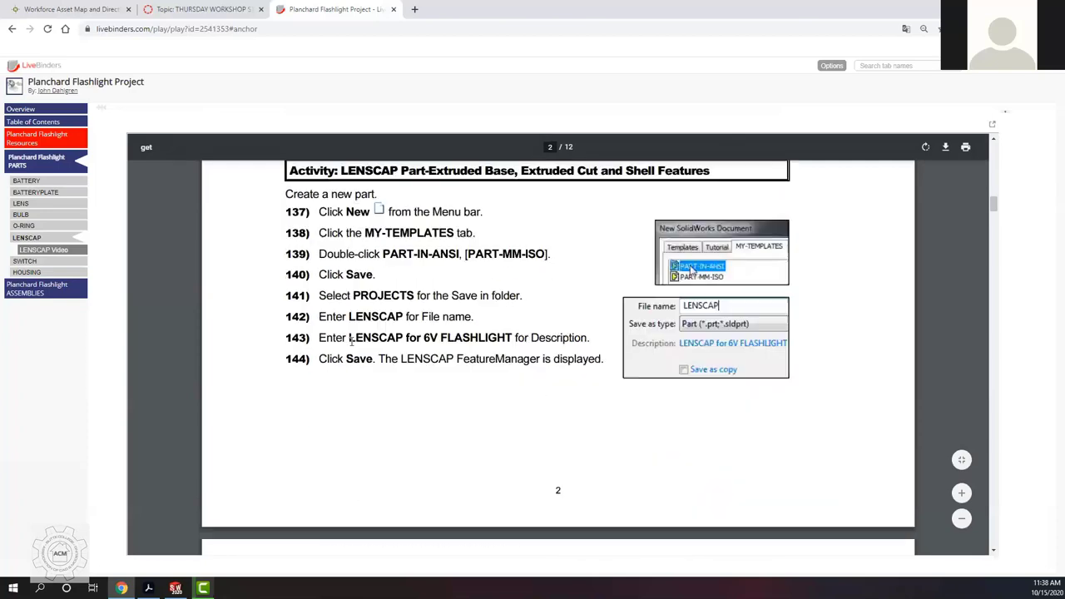
{"action": "left_click_drag", "start_coordinate": [371, 338], "coordinate": [346, 338]}
Step: Switch to SOLIDWORKS and create a new part from the ANSI-IPS template
{"action": "key", "text": "alt+Tab"}
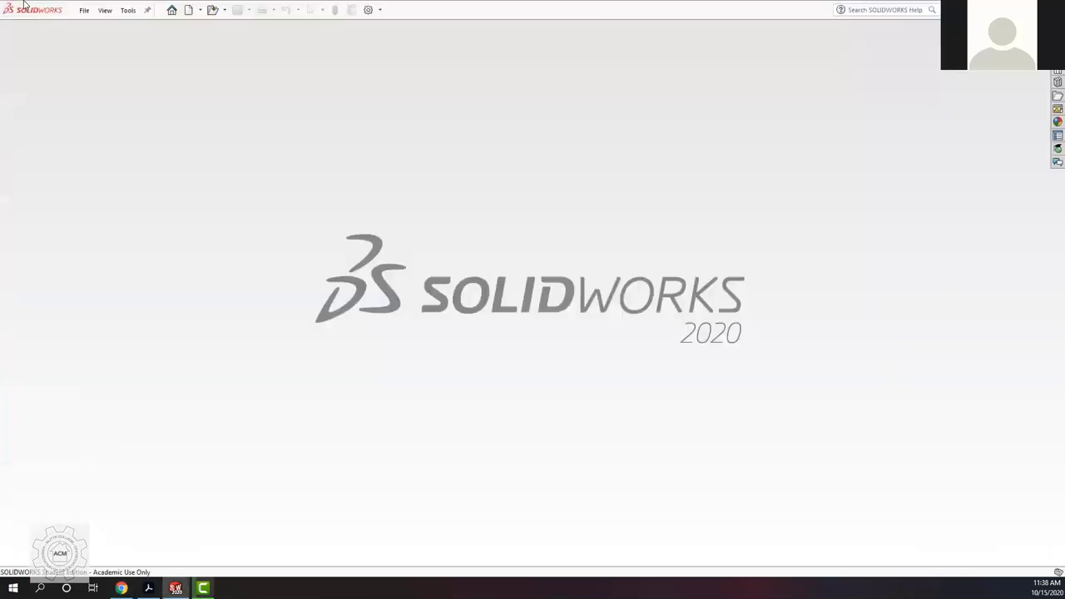
{"action": "left_click", "coordinate": [189, 10]}
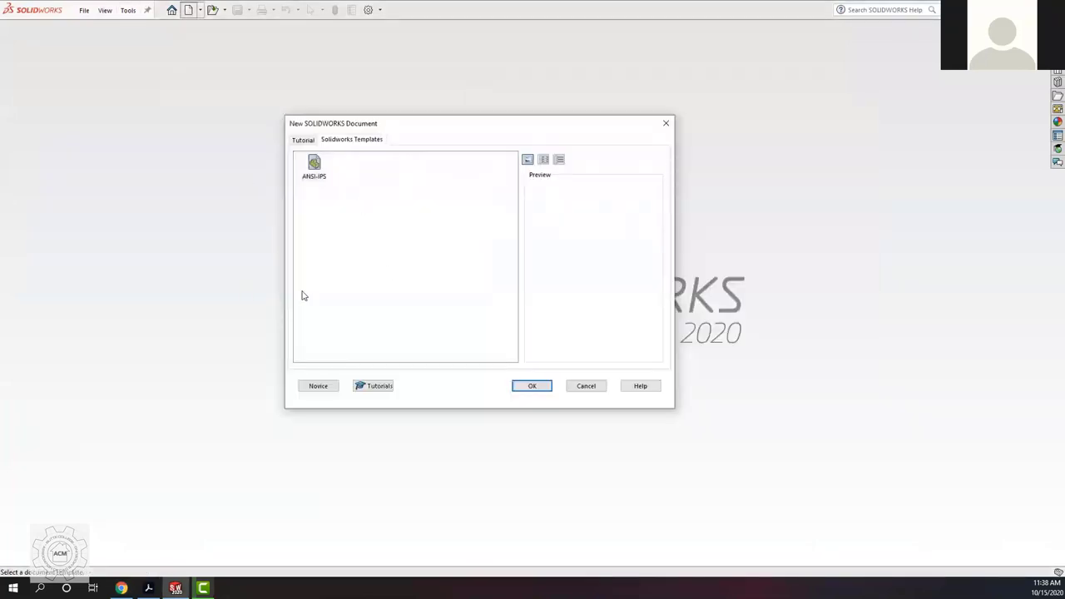
{"action": "left_click", "coordinate": [532, 387]}
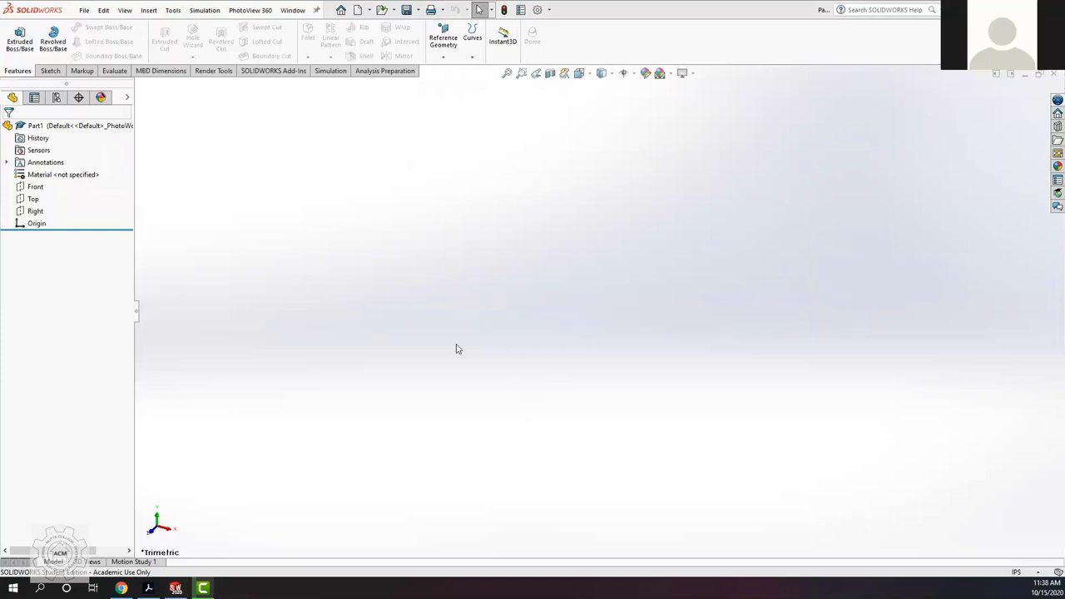
Step: Save the part as LENSCAP with the description 'LENSCAP for 6V Flashlight'
{"action": "left_click", "coordinate": [87, 13]}
{"action": "left_click", "coordinate": [479, 293]}
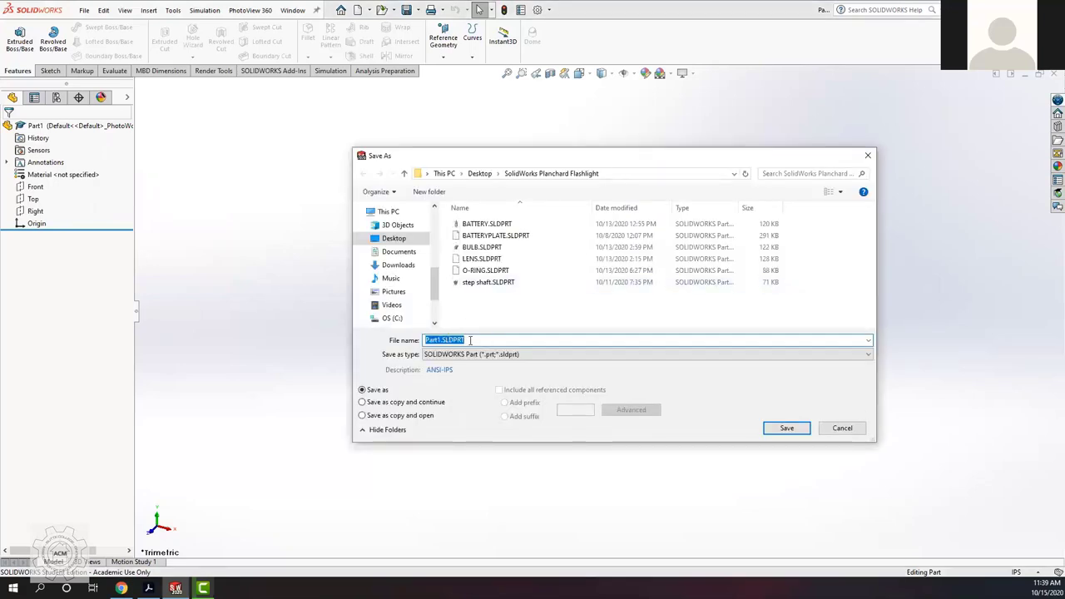
{"action": "type", "text": "LENS"}
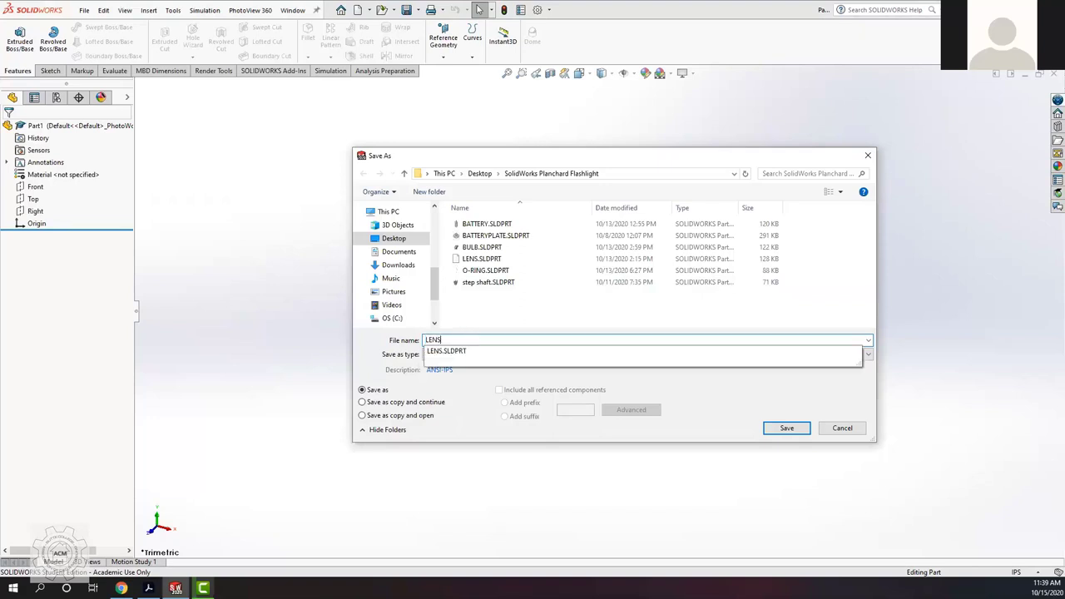
{"action": "type", "text": "CA"}
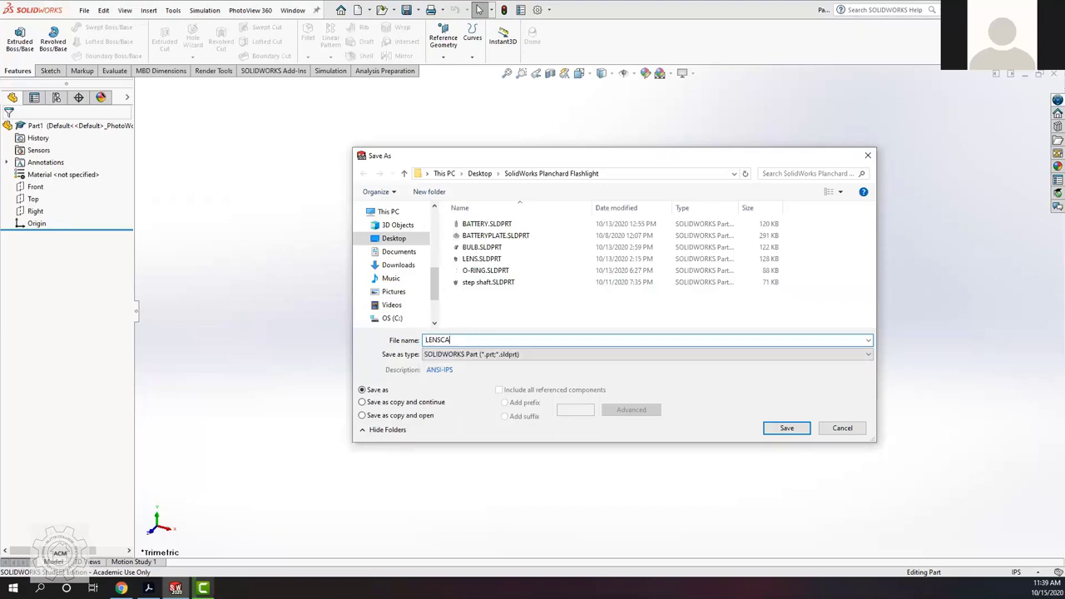
{"action": "type", "text": "P"}
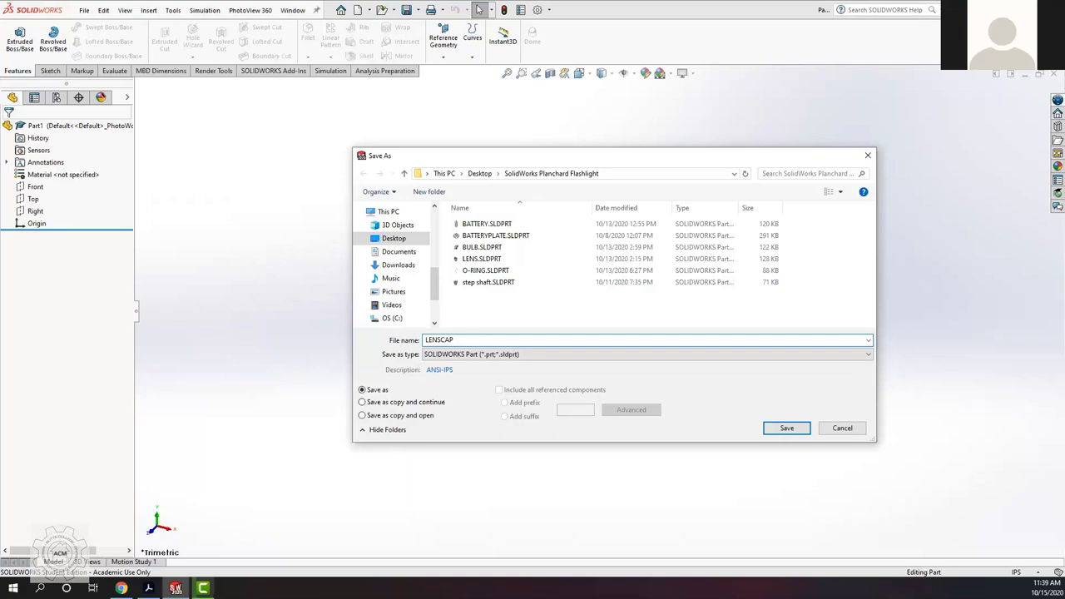
{"action": "left_click", "coordinate": [462, 370]}
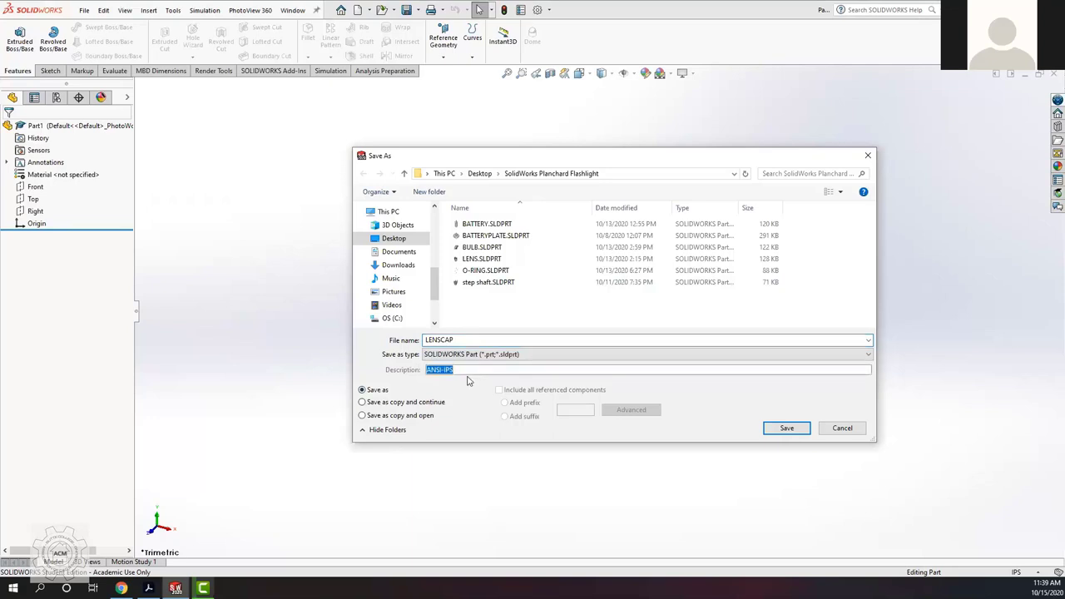
{"action": "type", "text": "LENSCAP for 6V Flashlight"}
{"action": "left_click", "coordinate": [783, 431]}
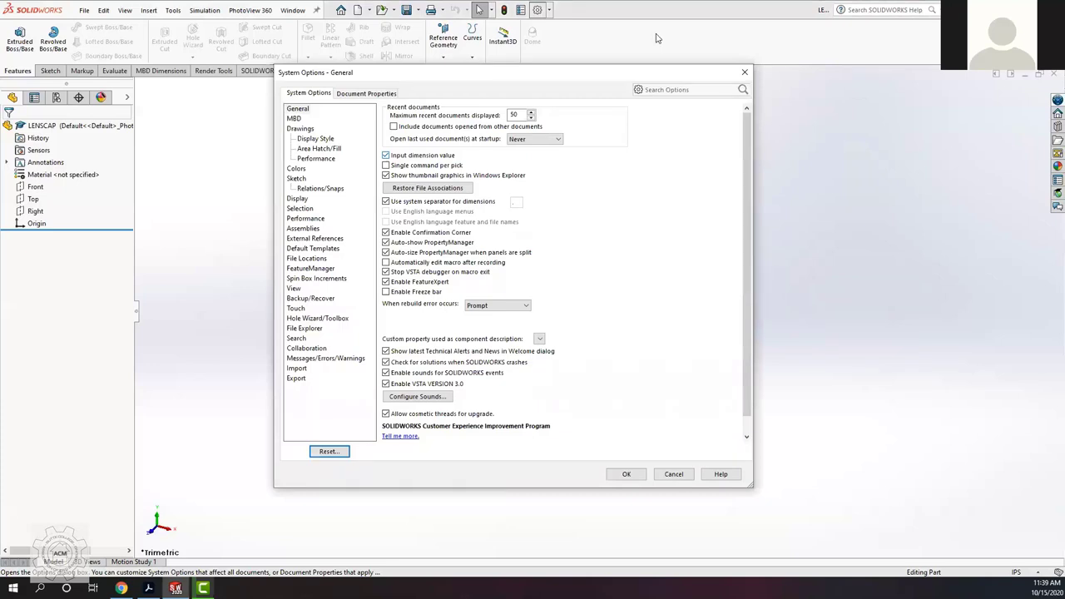
Step: Show the Document Properties Drafting Standard page with its ANSI-MODIFIED standard
{"action": "left_click", "coordinate": [346, 94]}
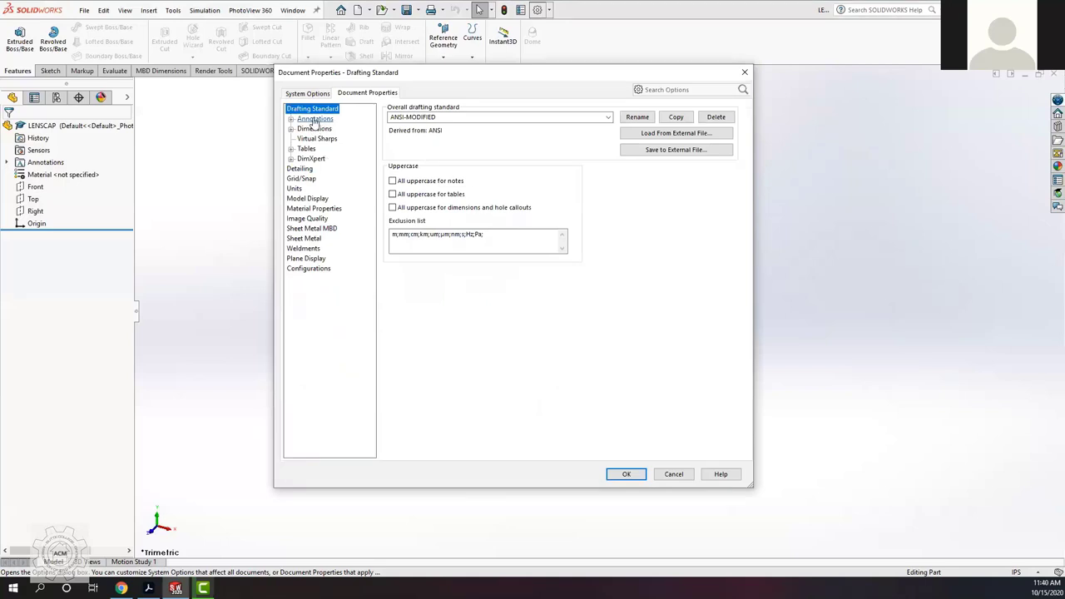
Step: Browse the Annotations and Notes settings, then enable Dual dimensions display under Dimensions
{"action": "left_click", "coordinate": [315, 121]}
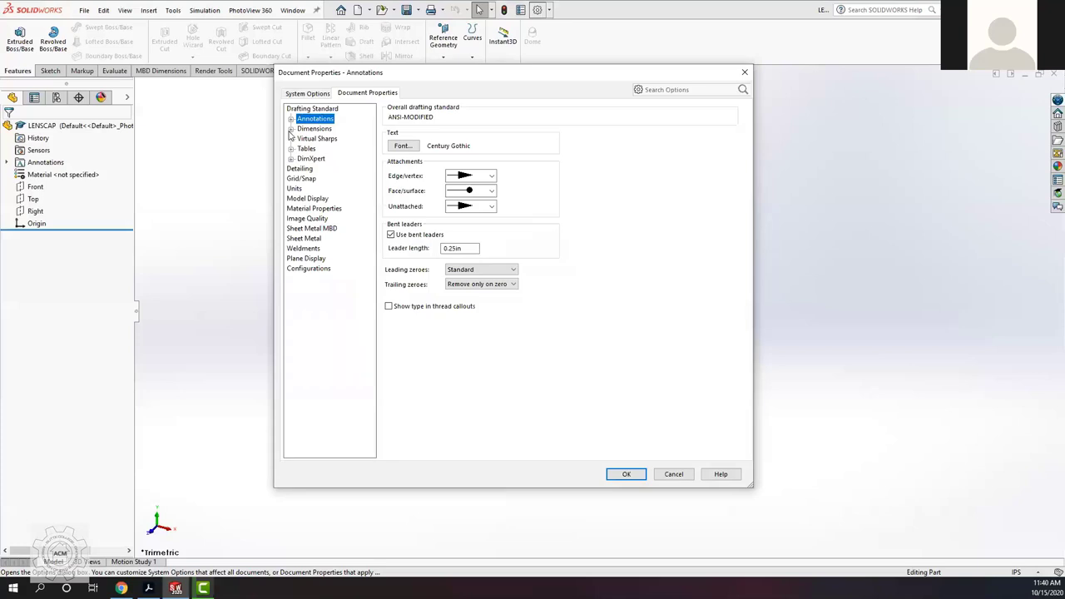
{"action": "left_click", "coordinate": [290, 119]}
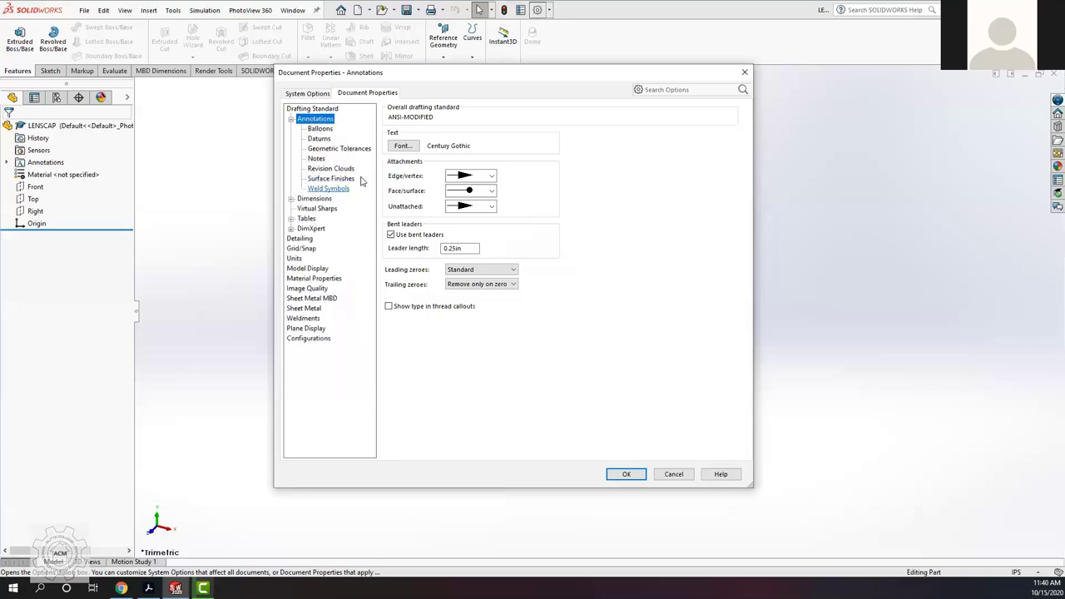
{"action": "left_click", "coordinate": [317, 158]}
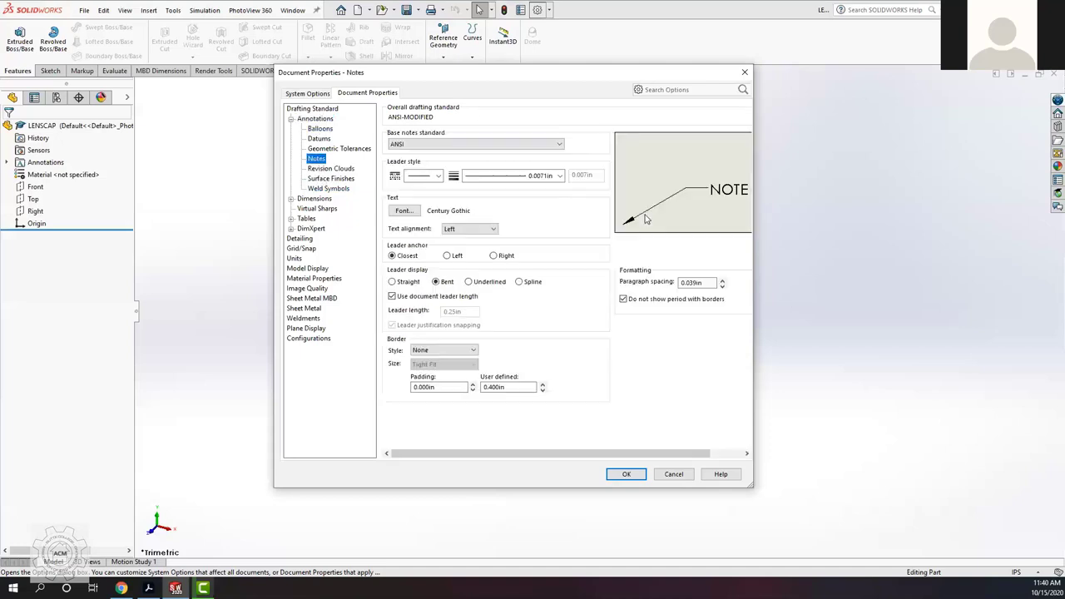
{"action": "left_click", "coordinate": [292, 120]}
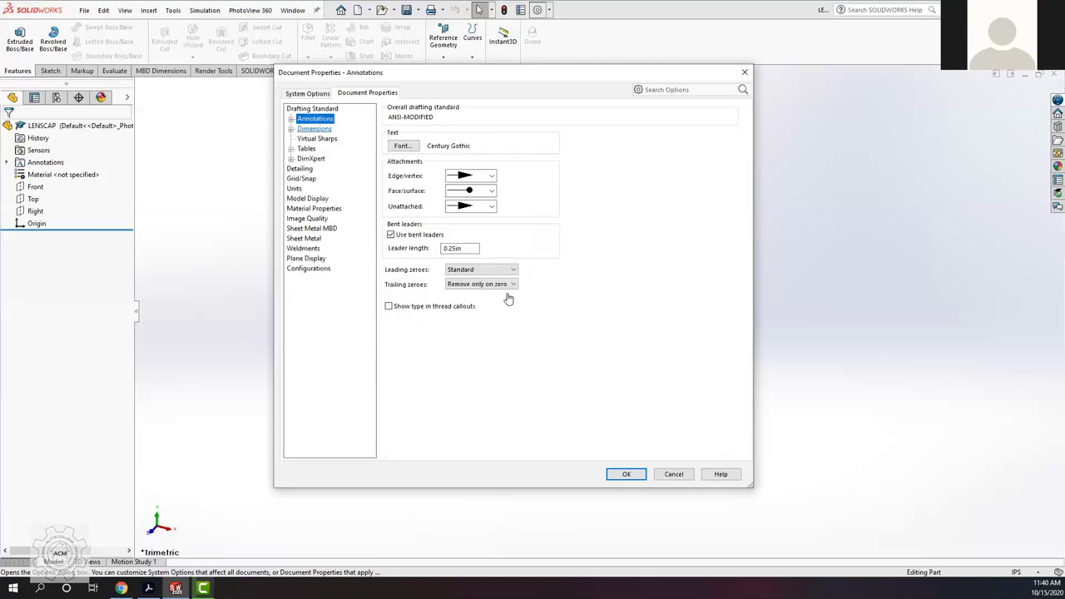
{"action": "key", "text": "Down"}
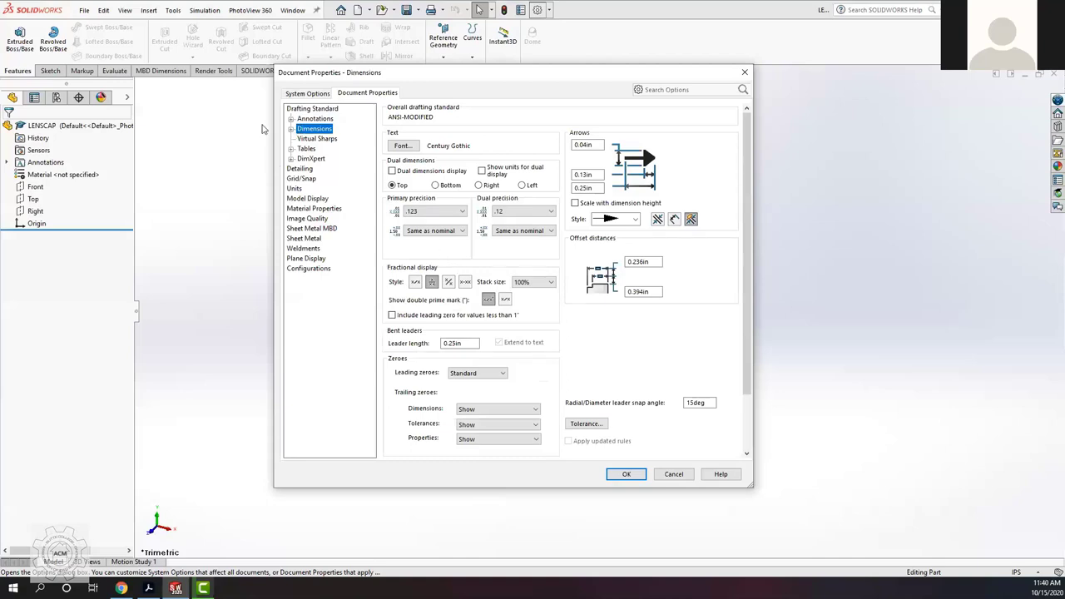
{"action": "left_click", "coordinate": [316, 131]}
{"action": "left_click", "coordinate": [394, 172]}
{"action": "left_click", "coordinate": [535, 214]}
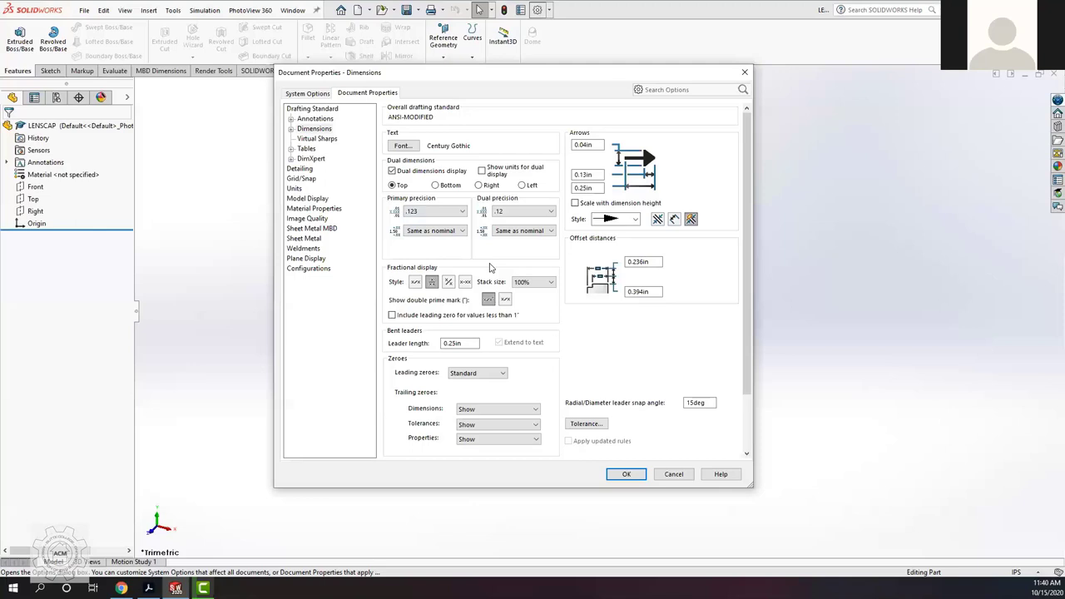
Step: Apply the document properties and switch to the LiveBinders guide at LENSCAP page 3
{"action": "left_click", "coordinate": [638, 474]}
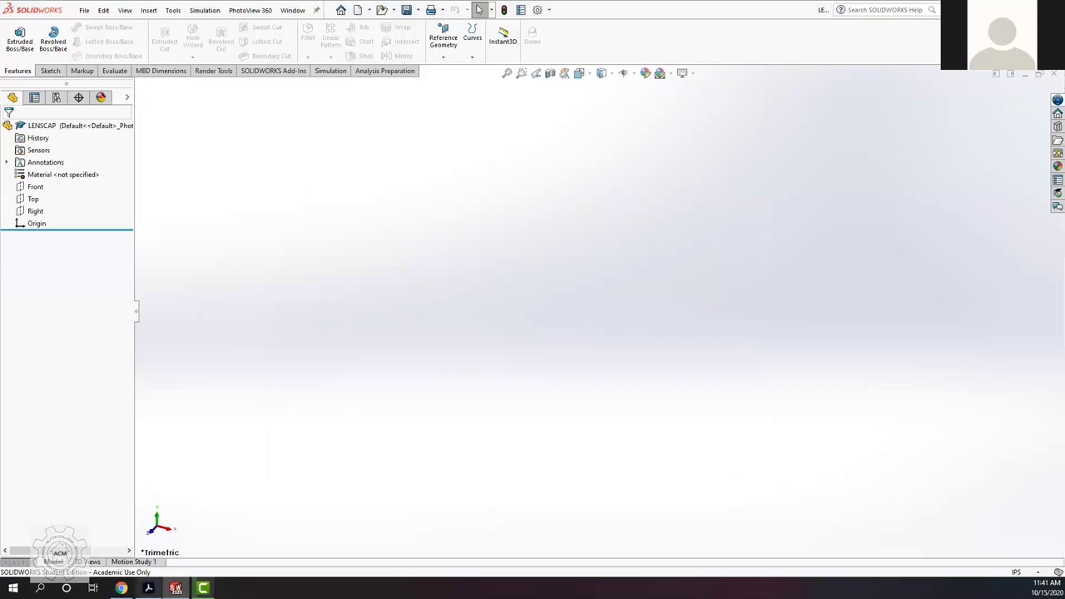
{"action": "key", "text": "alt+Tab"}
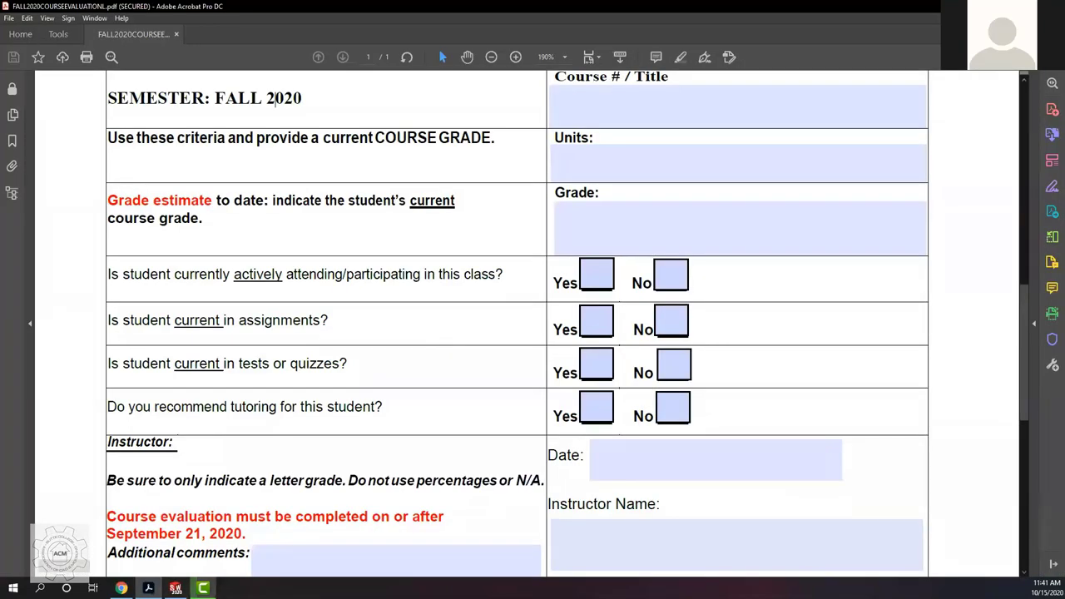
{"action": "key", "text": "alt+Tab"}
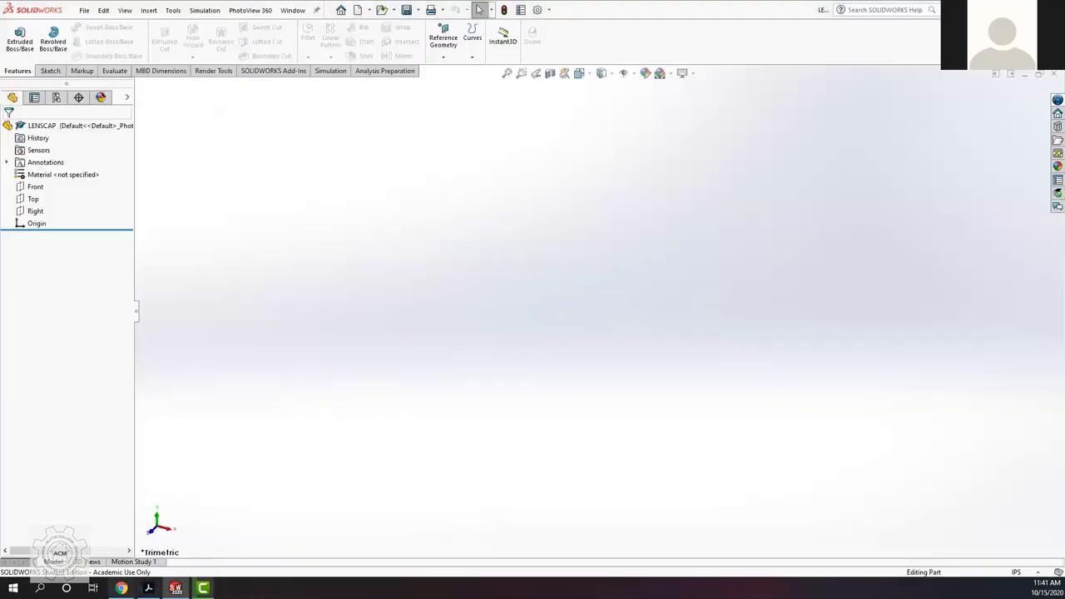
{"action": "key", "text": "alt+Tab"}
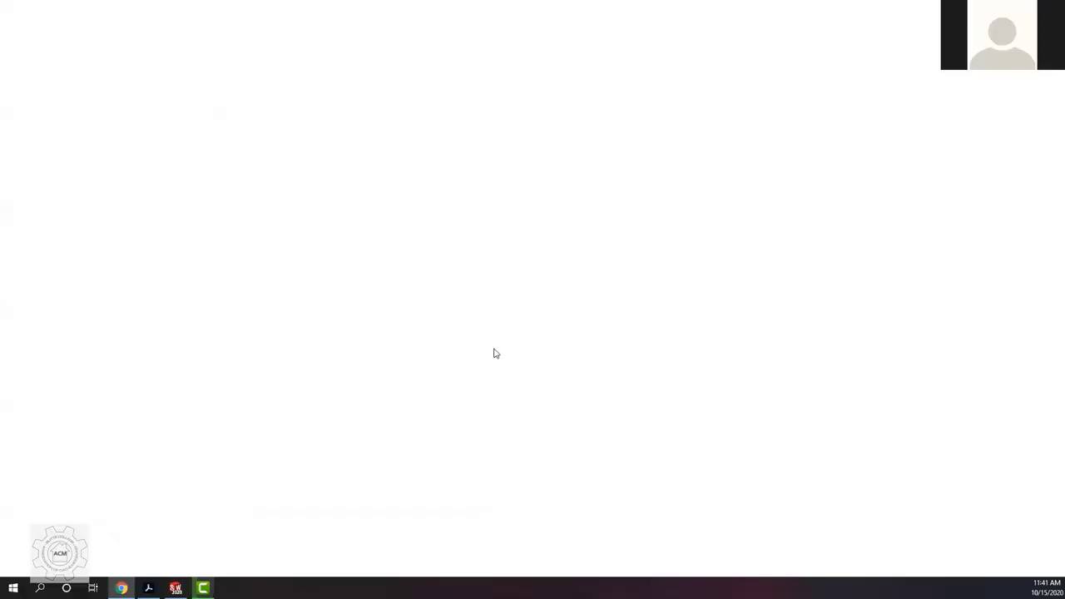
{"action": "scroll", "coordinate": [495, 348], "scroll_direction": "down", "scroll_amount": 10}
{"action": "scroll", "coordinate": [495, 348], "scroll_direction": "up", "scroll_amount": 5}
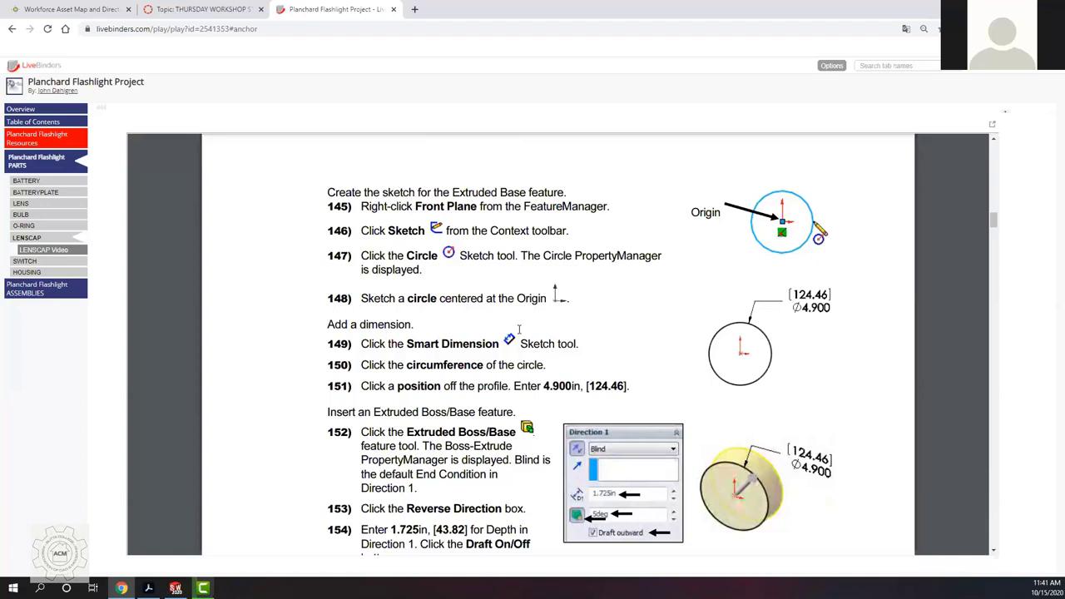
Step: Read guide steps 149–158, highlight step 155's 5deg angle, and return to SOLIDWORKS
{"action": "mouse_move", "coordinate": [962, 494]}
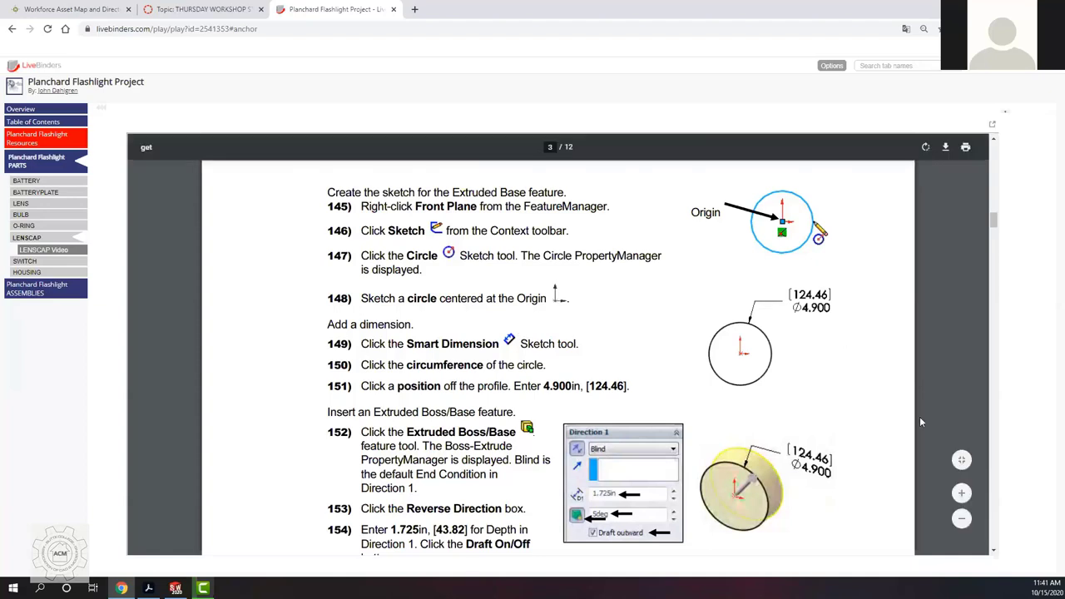
{"action": "left_click", "coordinate": [962, 493]}
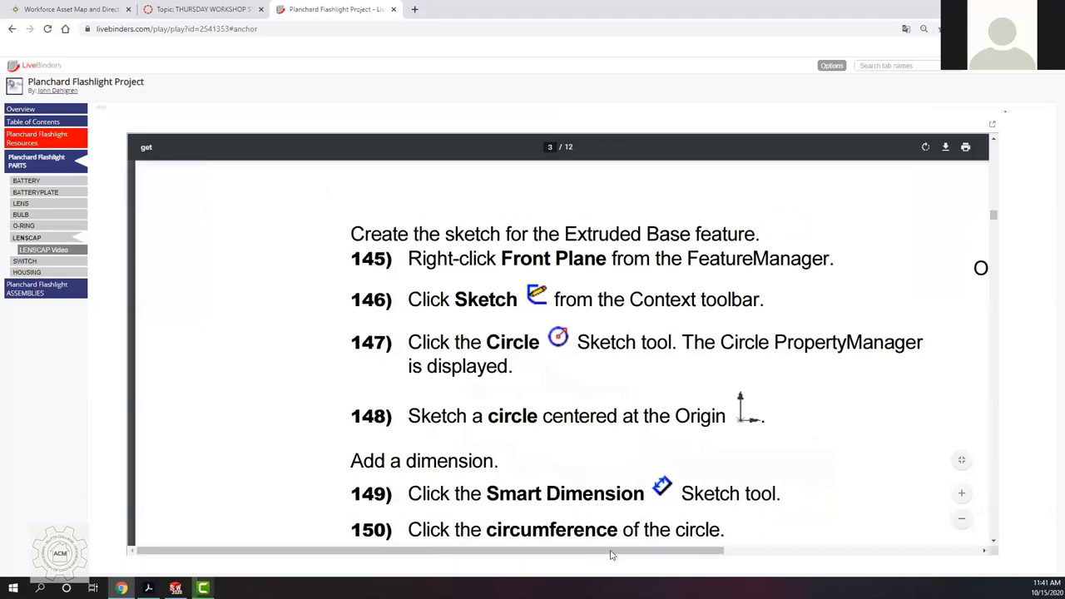
{"action": "left_click_drag", "start_coordinate": [613, 556], "coordinate": [902, 551]}
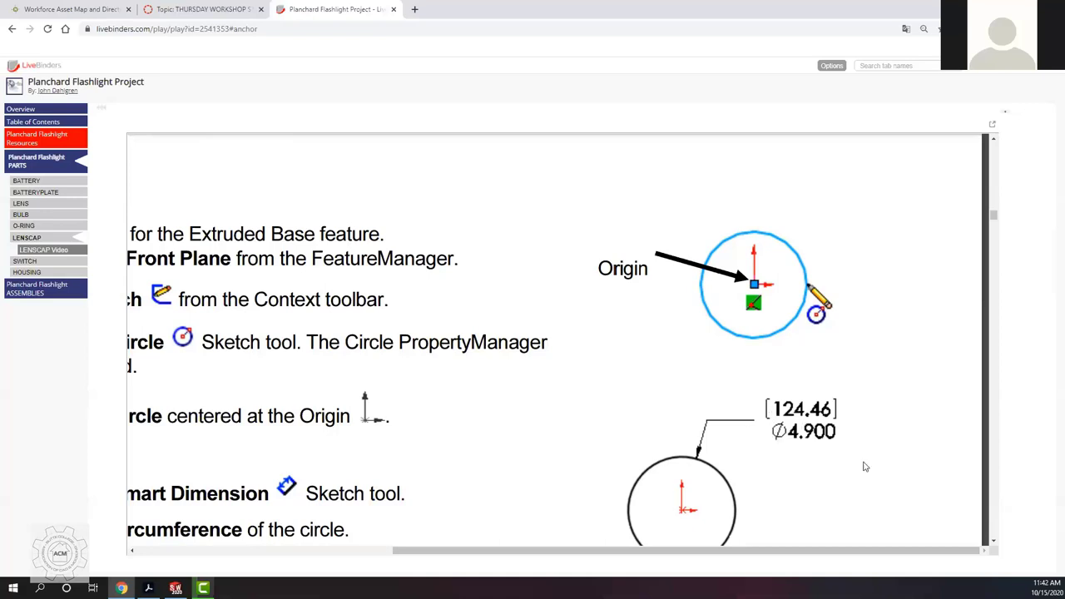
{"action": "scroll", "coordinate": [649, 441], "scroll_direction": "down", "scroll_amount": 1}
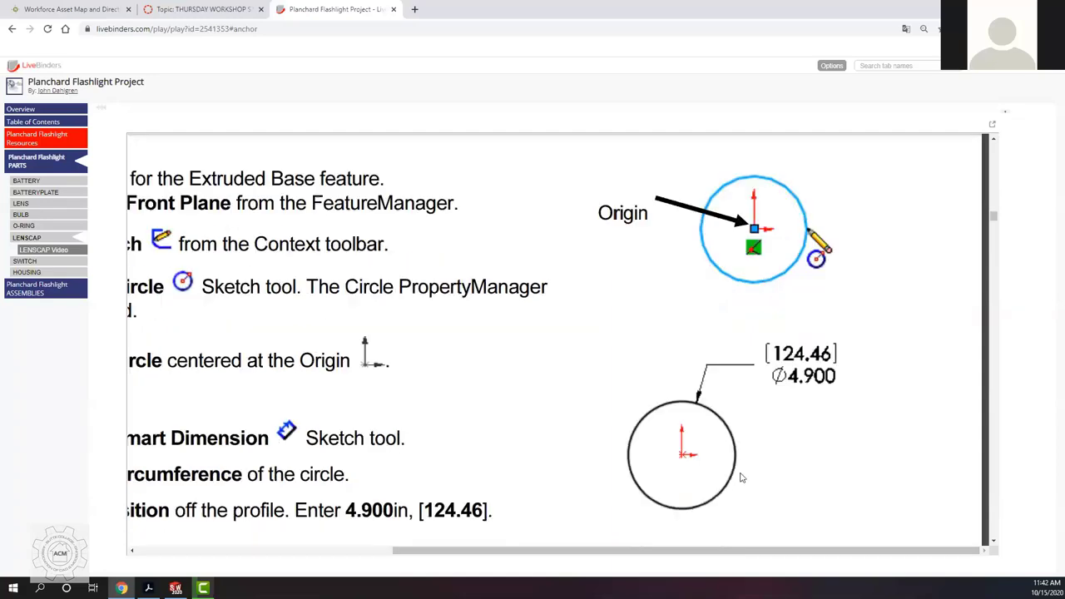
{"action": "double_click", "coordinate": [963, 520]}
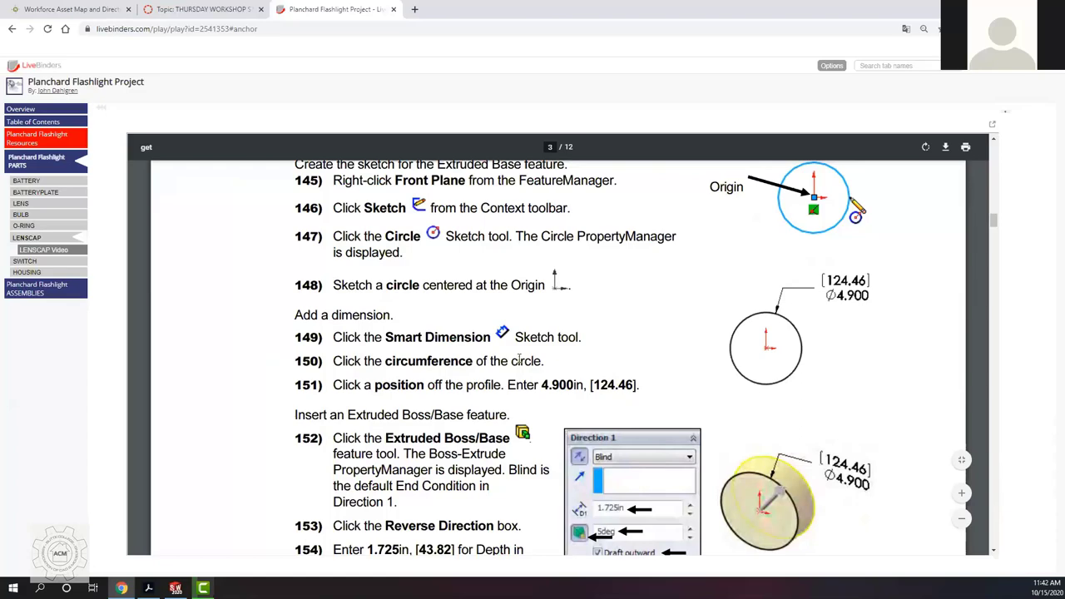
{"action": "scroll", "coordinate": [379, 378], "scroll_direction": "down", "scroll_amount": 2}
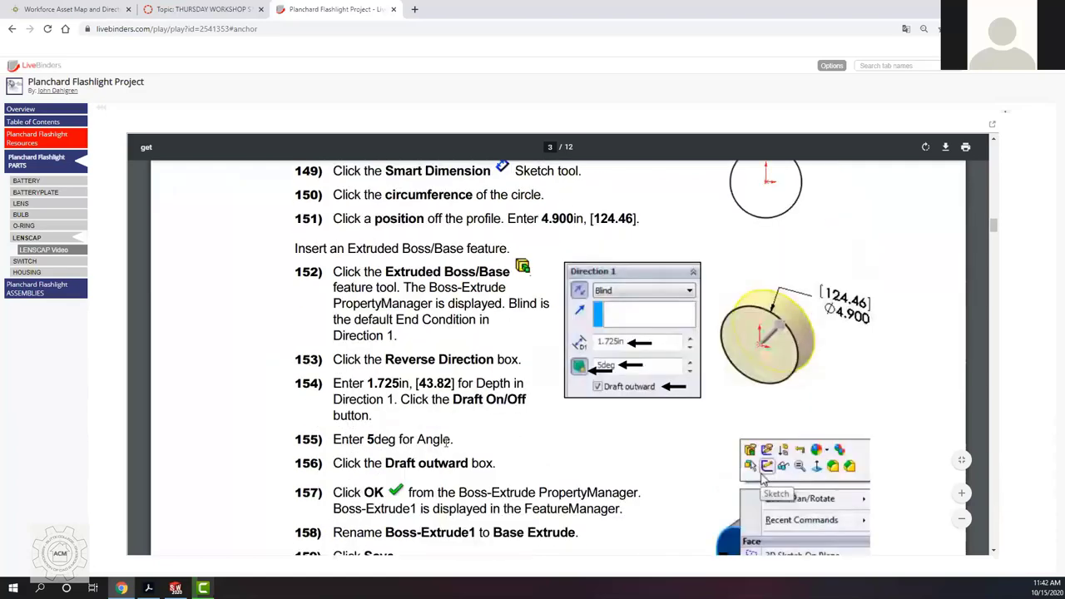
{"action": "left_click_drag", "start_coordinate": [455, 441], "coordinate": [293, 440]}
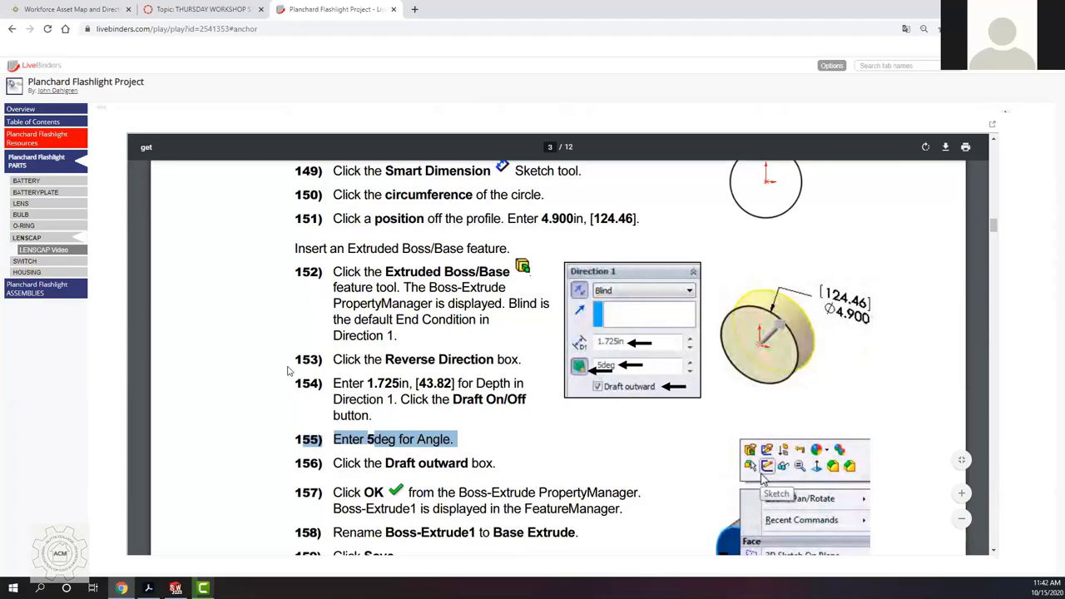
{"action": "key", "text": "alt+Tab"}
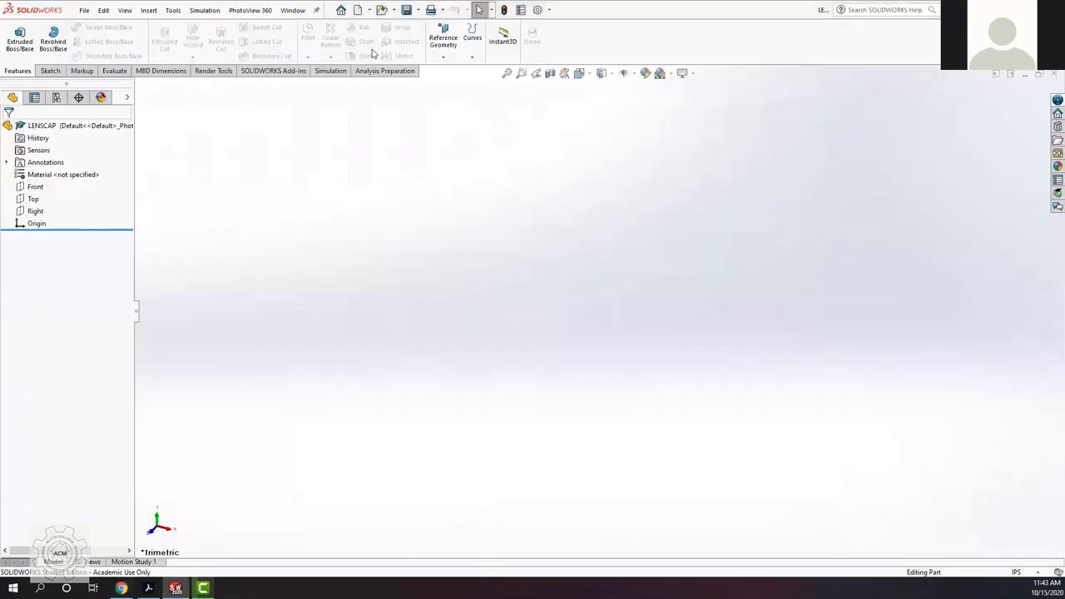
Step: Open a sketch on the Front plane and start a circle centred on the origin
{"action": "right_click", "coordinate": [33, 190]}
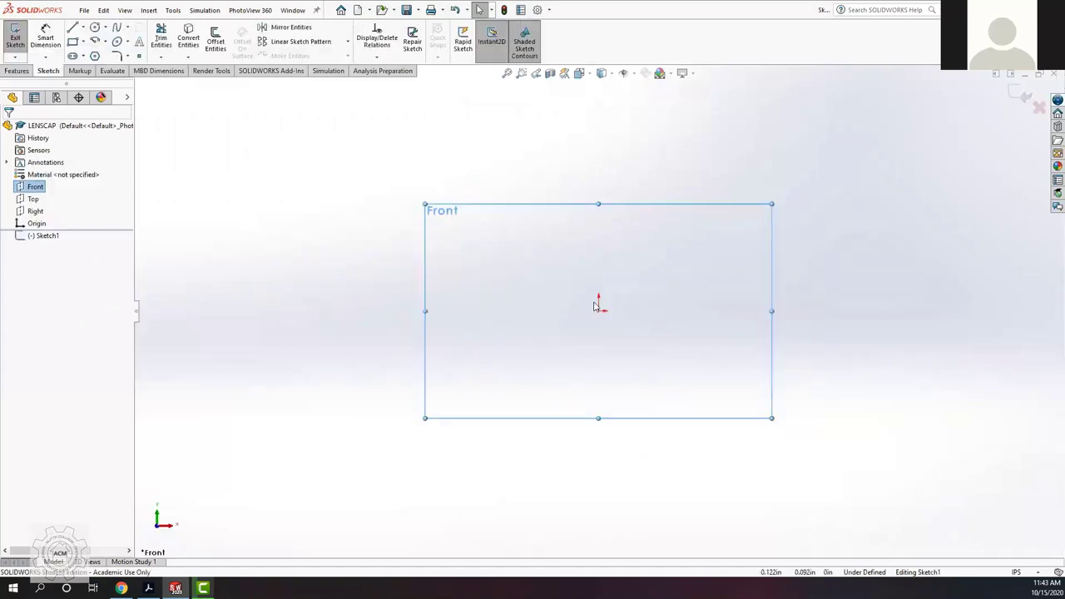
{"action": "left_click", "coordinate": [95, 29]}
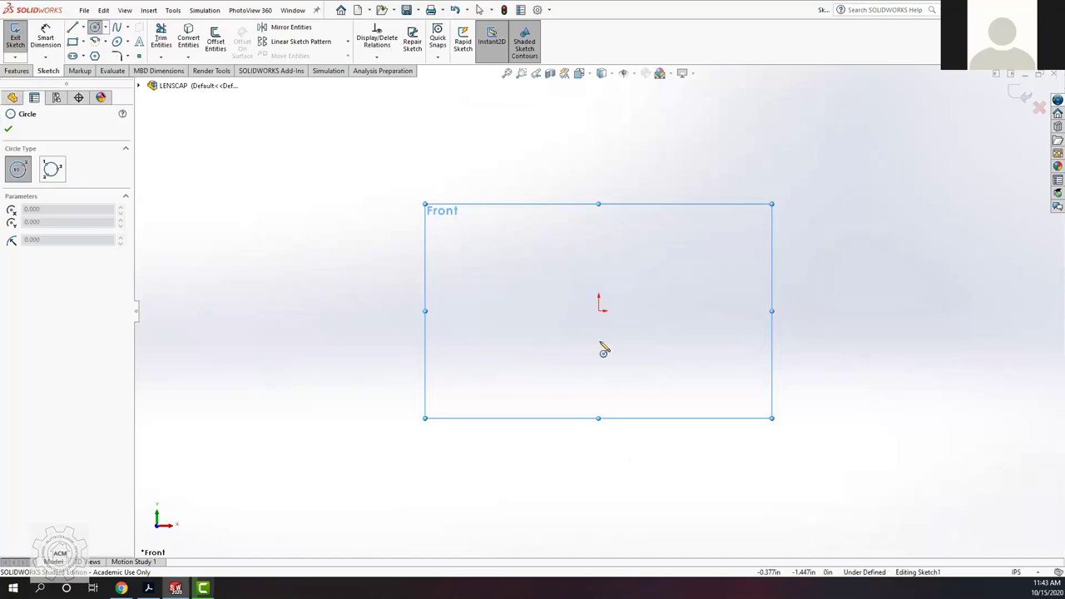
{"action": "left_click", "coordinate": [600, 311]}
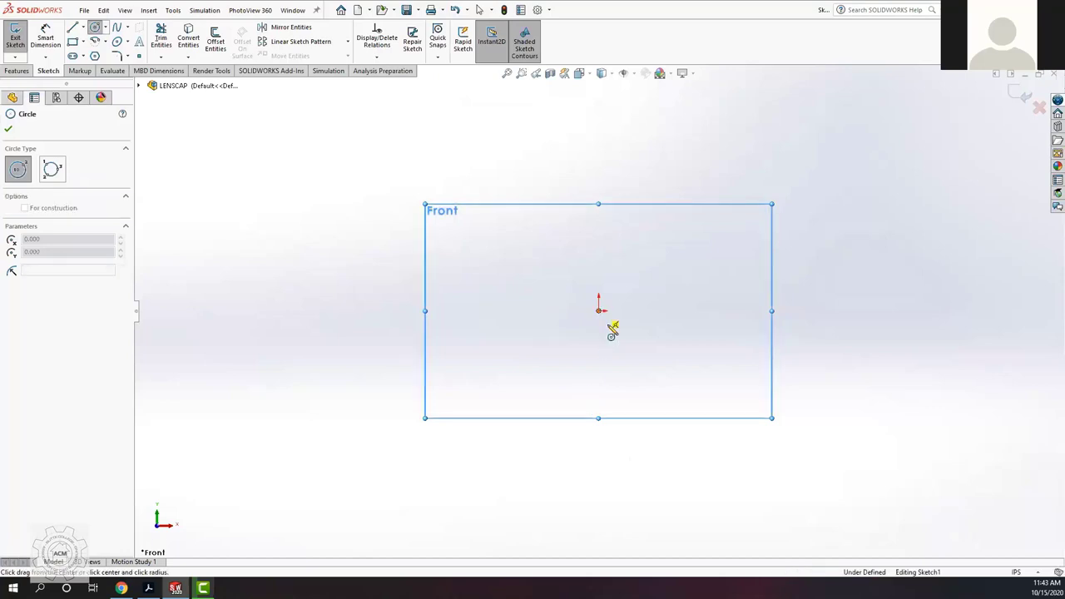
{"action": "left_click", "coordinate": [637, 348]}
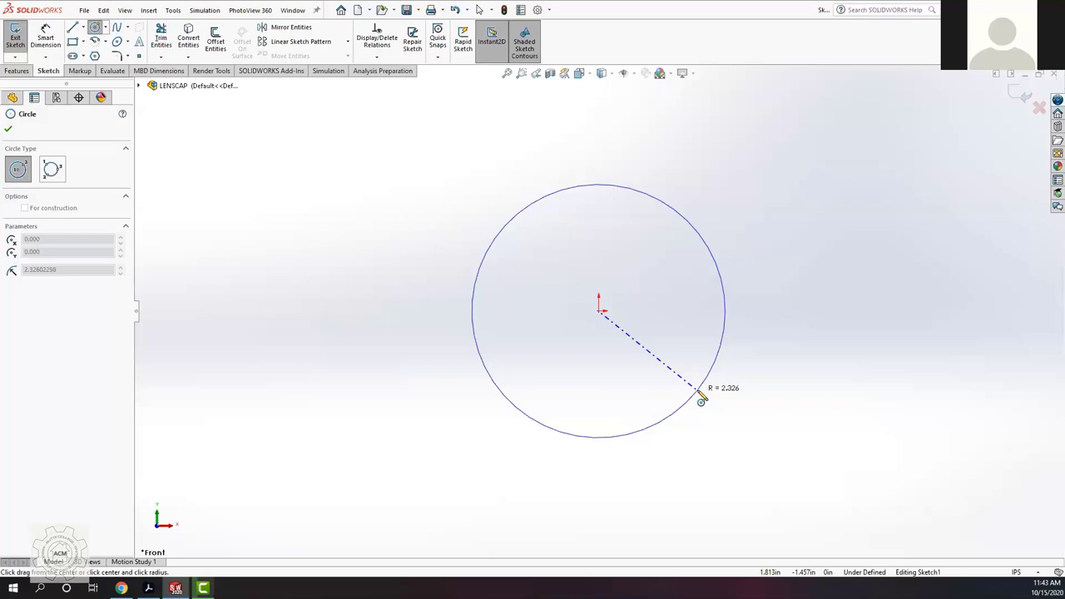
Step: Finish the circle at about 2.326 in radius, then select it for Smart Dimension
{"action": "left_click", "coordinate": [700, 398]}
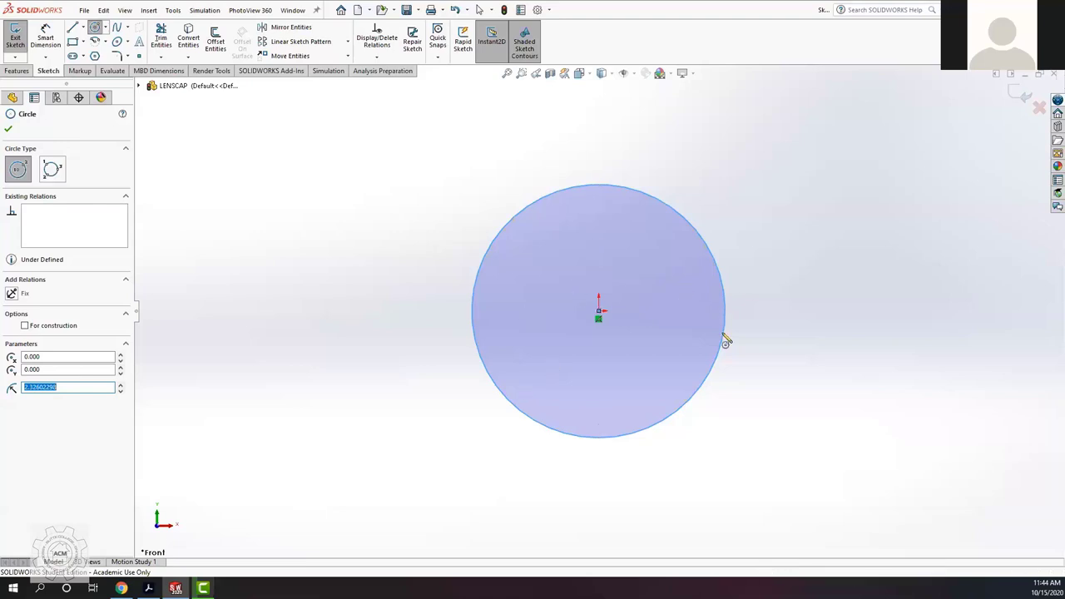
{"action": "left_click", "coordinate": [526, 42]}
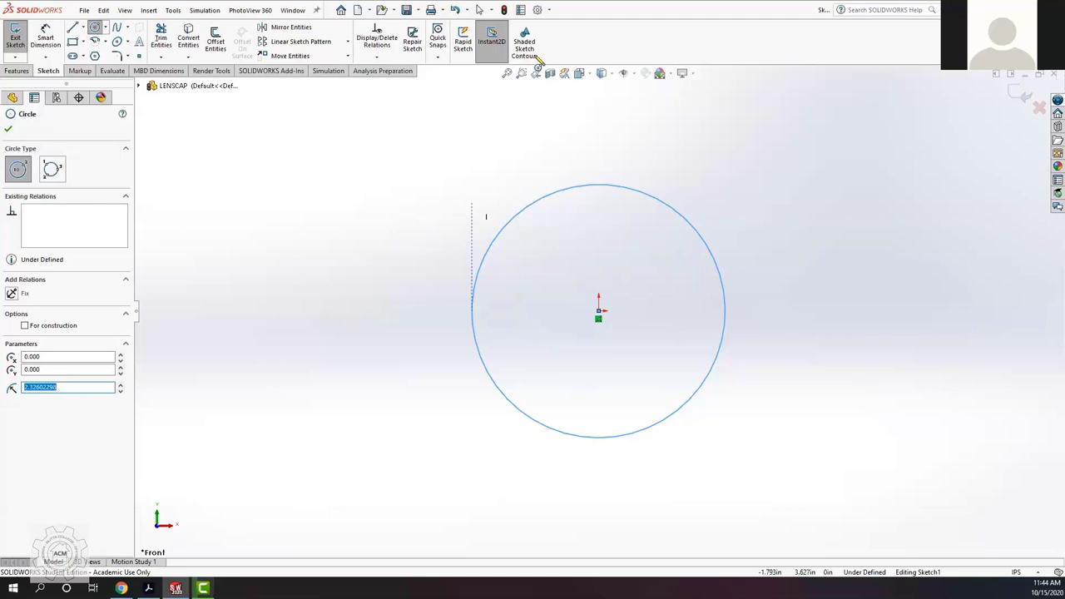
{"action": "left_click", "coordinate": [526, 43]}
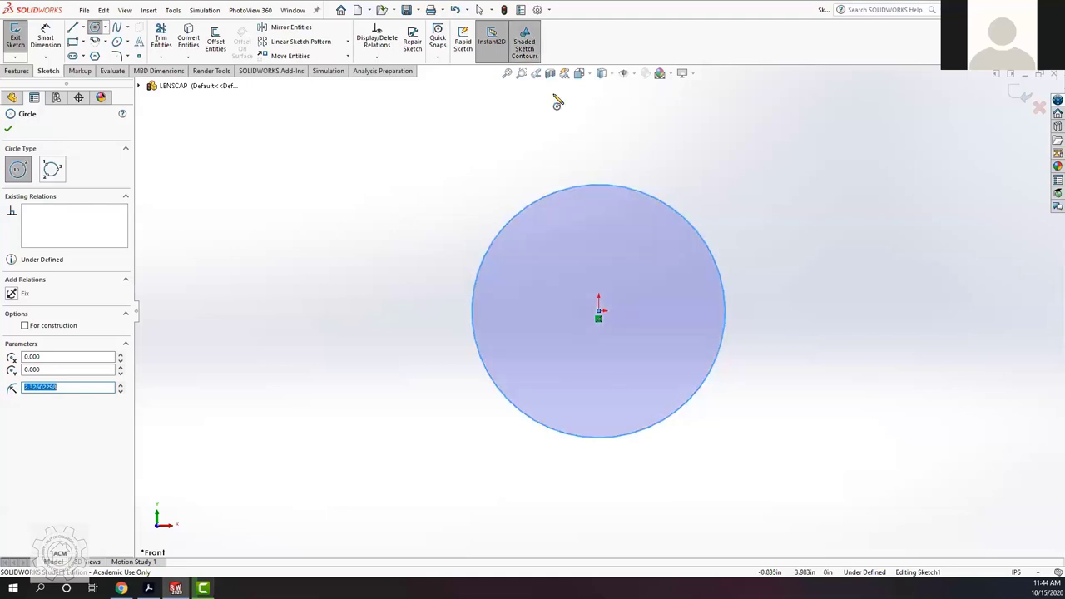
{"action": "left_click", "coordinate": [502, 234]}
{"action": "left_click", "coordinate": [49, 37]}
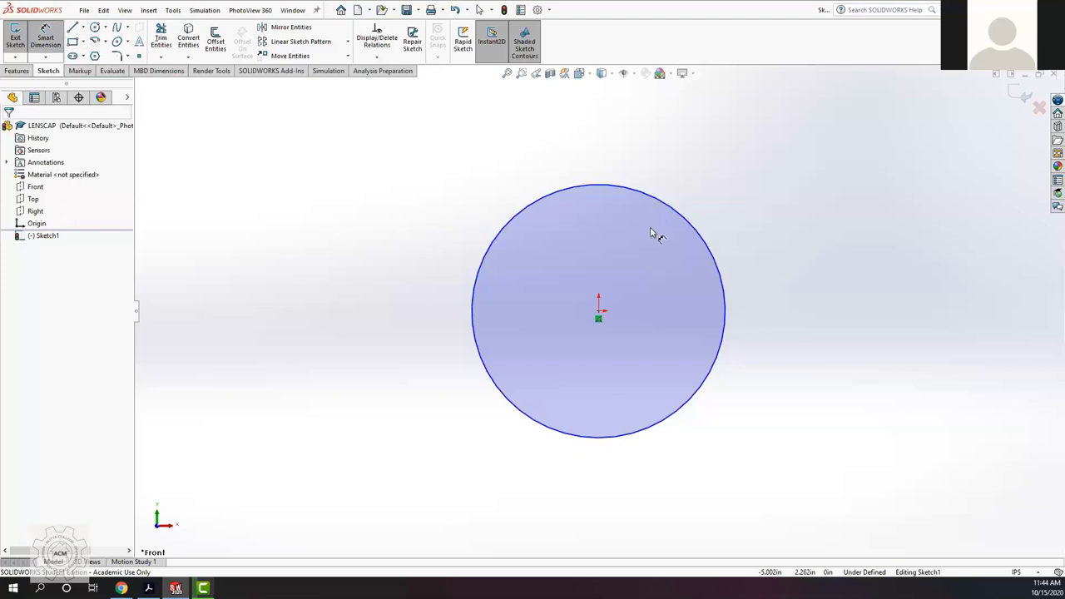
Step: Dimension the circle's diameter as 4.900 in (124.46 mm), fully defining Sketch1
{"action": "left_click", "coordinate": [698, 230]}
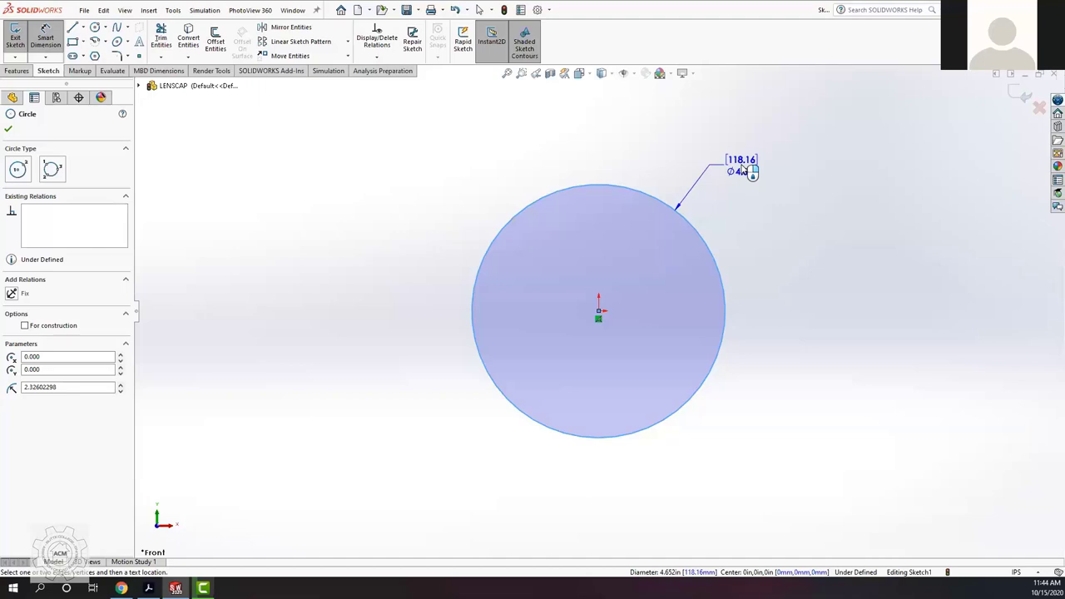
{"action": "key", "text": "Escape"}
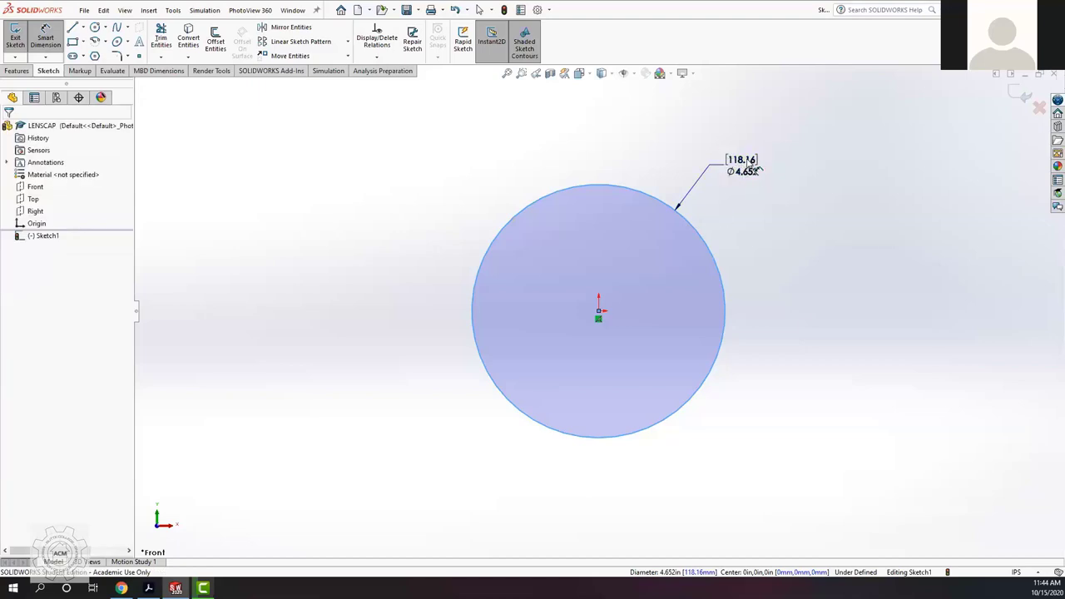
{"action": "double_click", "coordinate": [743, 165]}
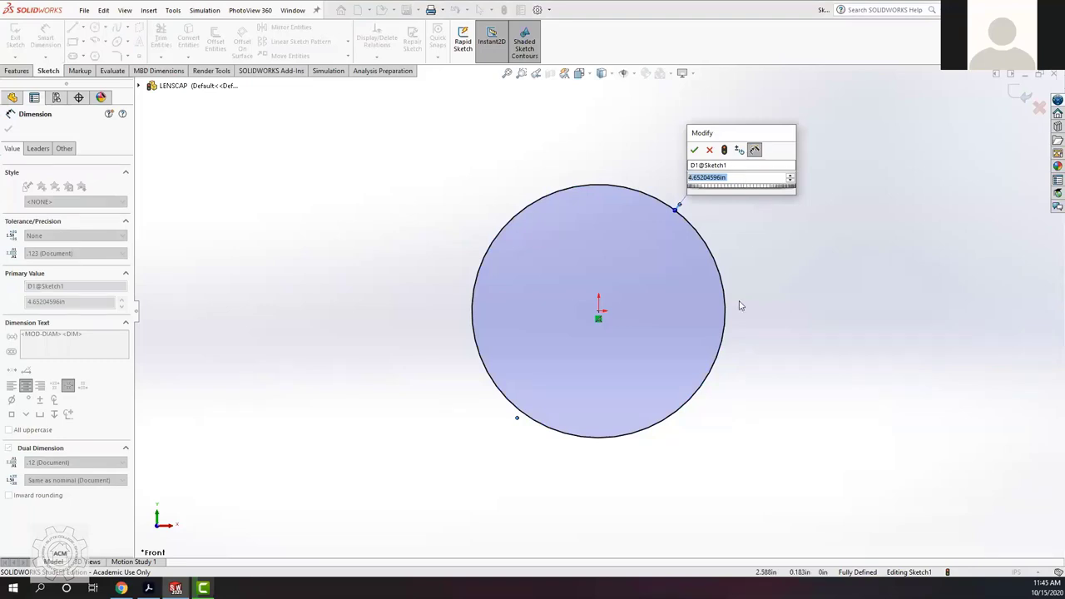
{"action": "type", "text": "="}
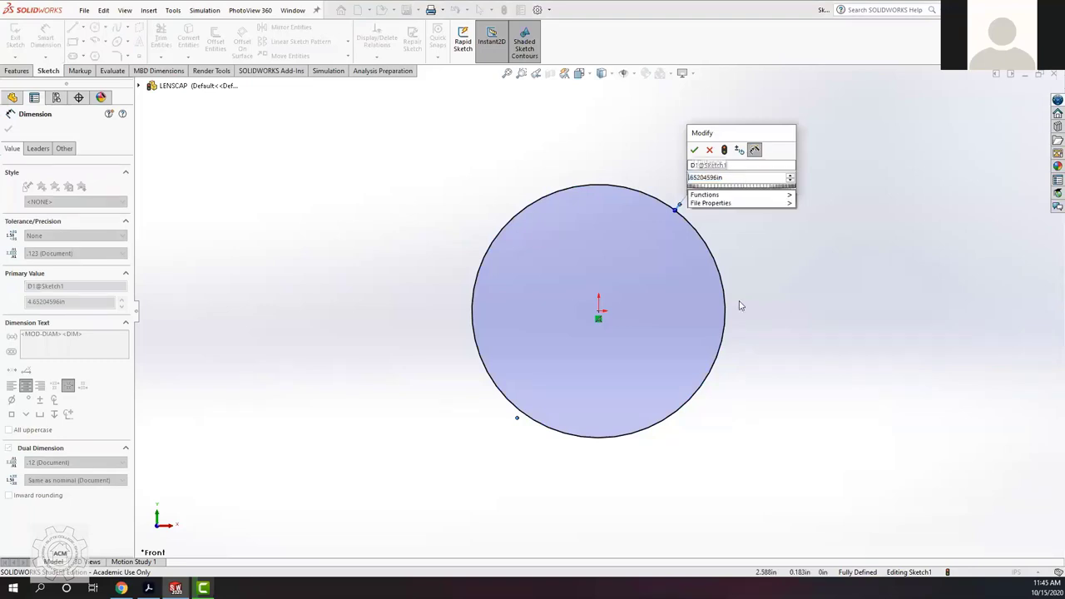
{"action": "key", "text": "Escape"}
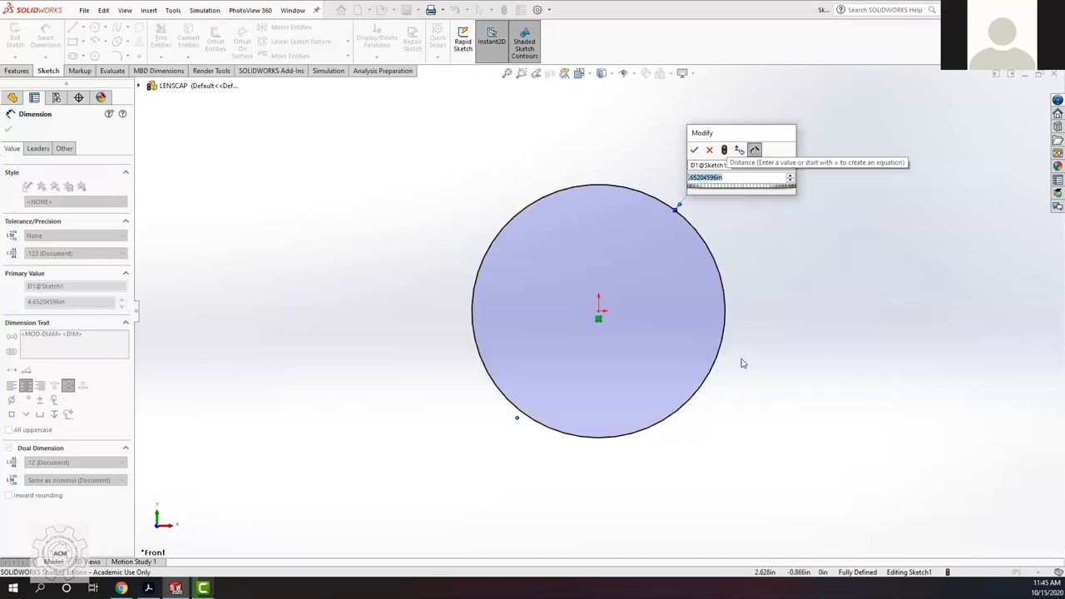
{"action": "type", "text": "4.5"}
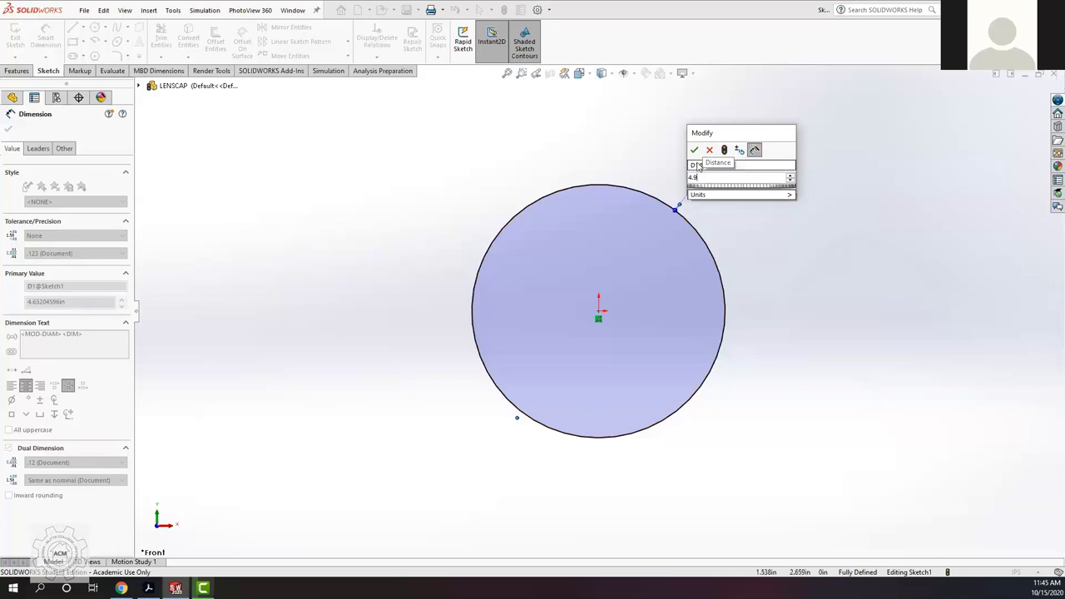
{"action": "mouse_move", "coordinate": [731, 194]}
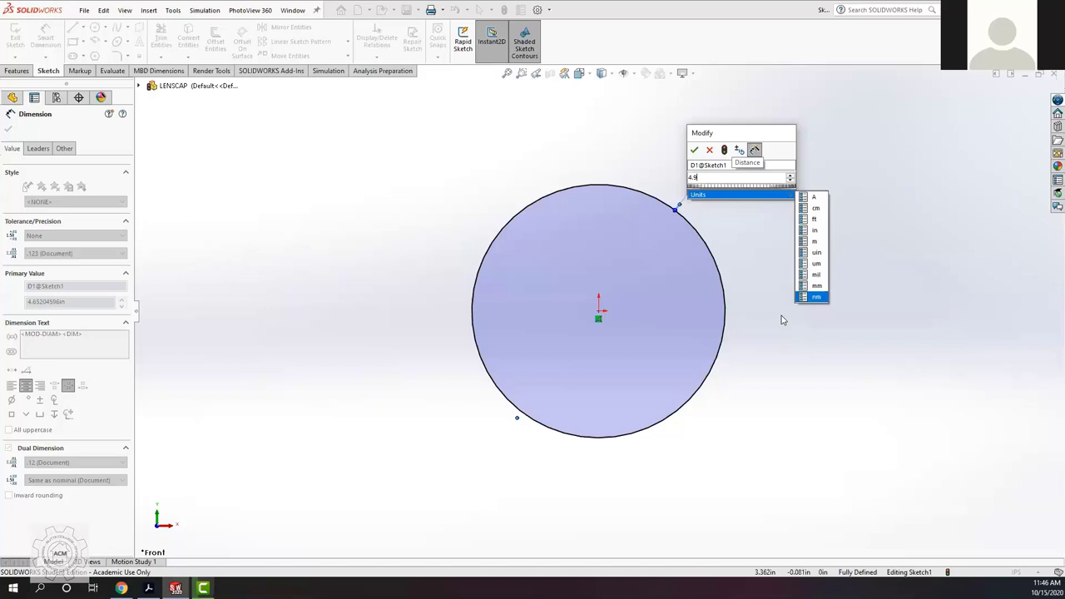
{"action": "left_click", "coordinate": [693, 155]}
{"action": "key", "text": "Return"}
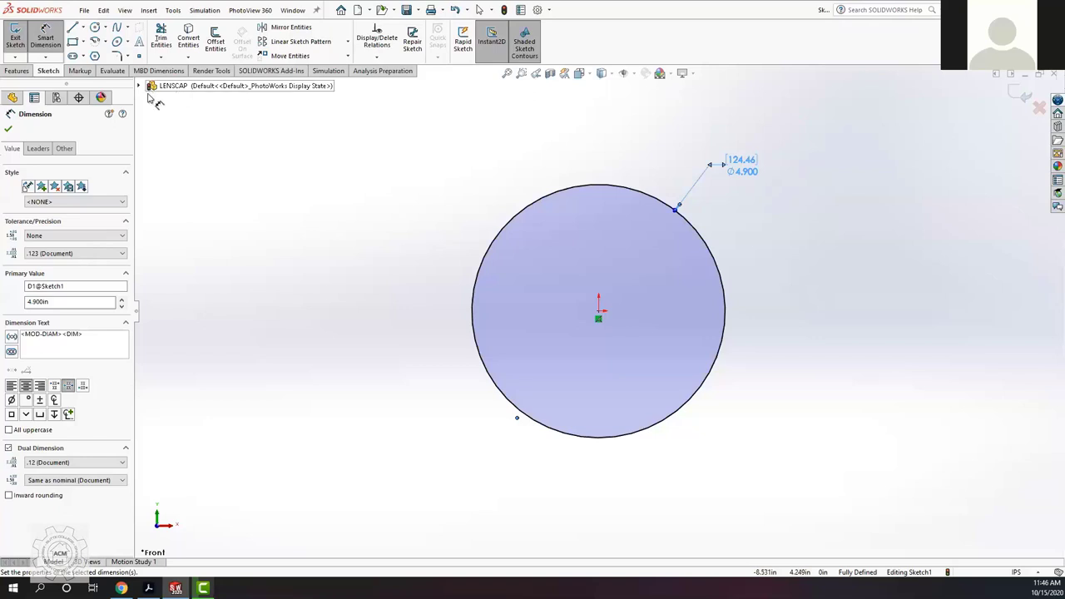
Step: Show the feature tree, rebuild, and exit Sketch1 with its 4.900 in circle
{"action": "left_click", "coordinate": [12, 99]}
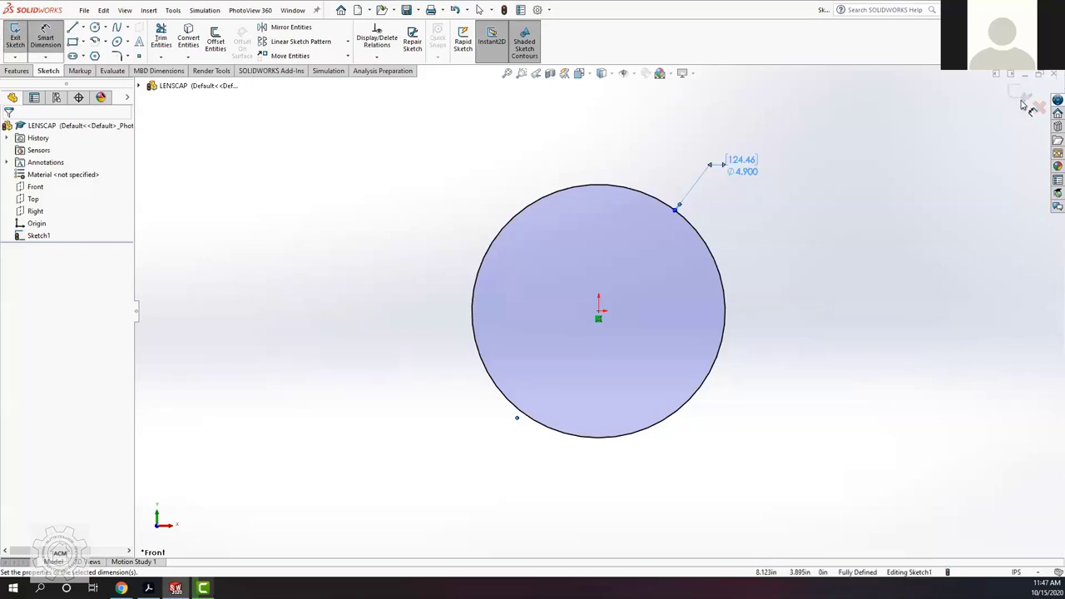
{"action": "left_click", "coordinate": [504, 11]}
{"action": "left_click", "coordinate": [505, 10]}
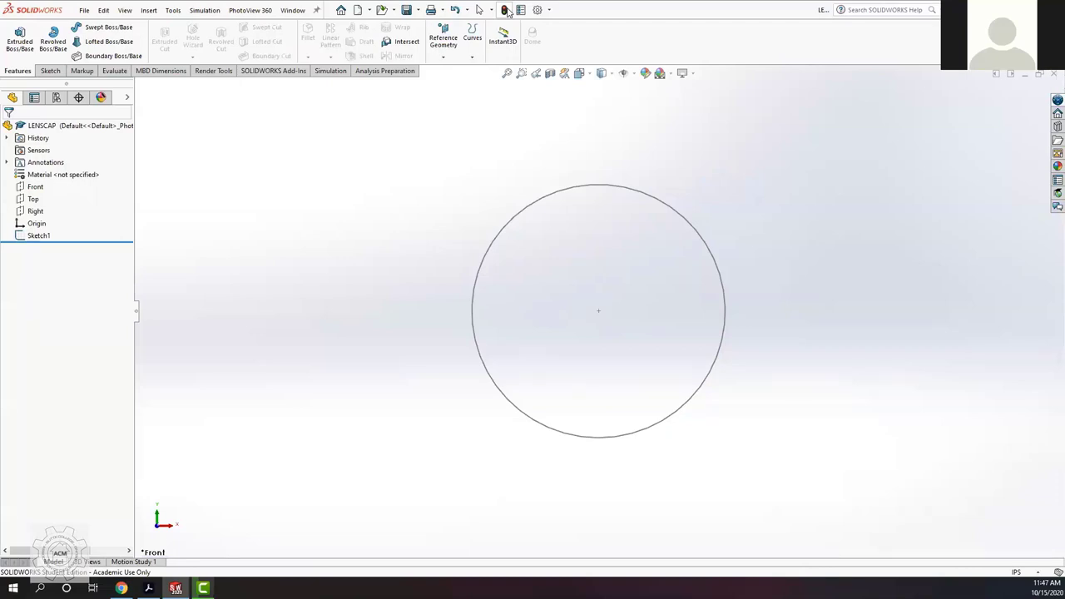
Step: Select Sketch1 in the feature tree and choose Edit Sketch from its shortcut menu
{"action": "left_click", "coordinate": [505, 10]}
{"action": "left_click", "coordinate": [39, 236]}
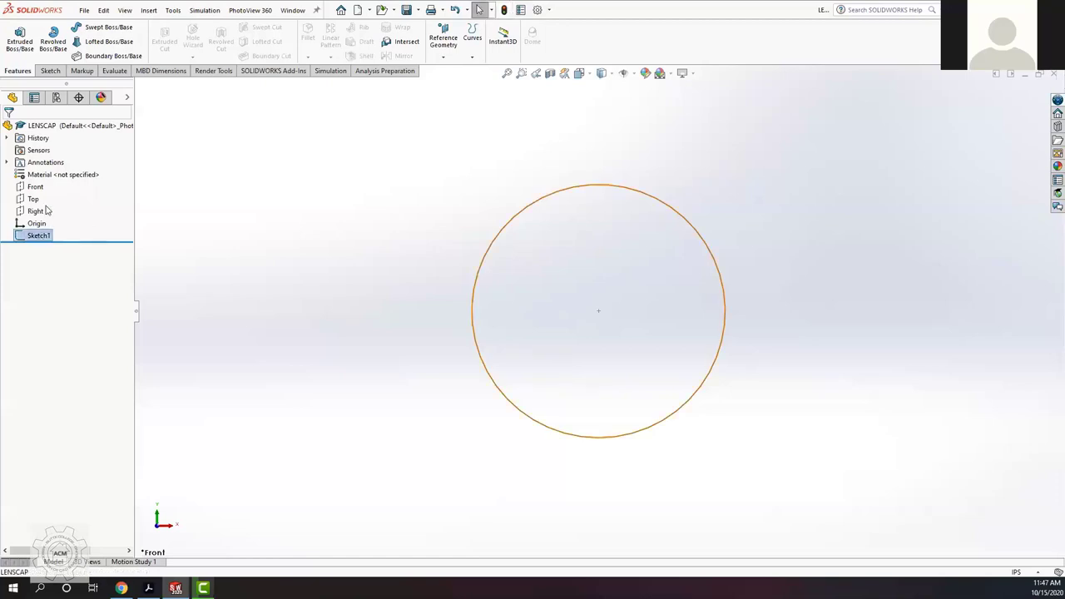
{"action": "right_click", "coordinate": [39, 236]}
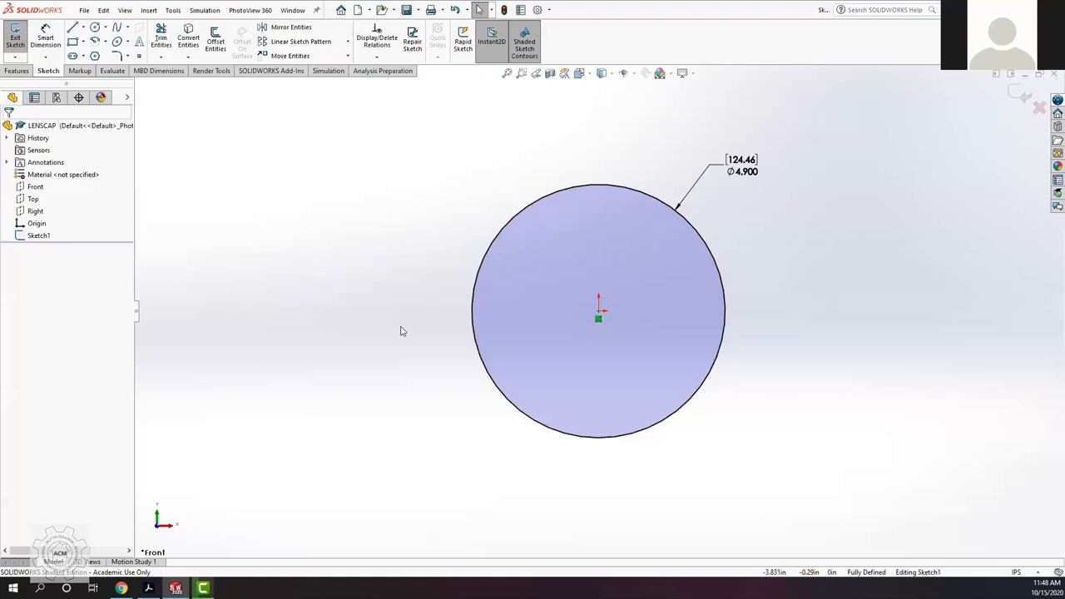
Step: Rotate the view to an angled orientation with the arrow keys and show the Features commands
{"action": "key", "text": "Left"}
{"action": "key", "text": "Left"}
{"action": "key", "text": "Left"}
{"action": "key", "text": "Left"}
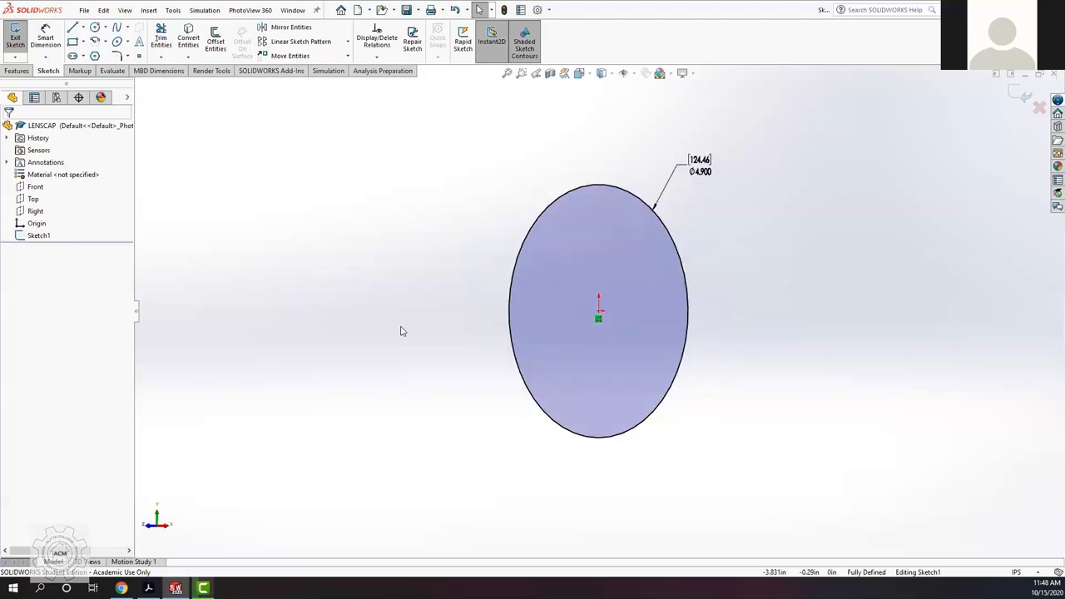
{"action": "key", "text": "Up"}
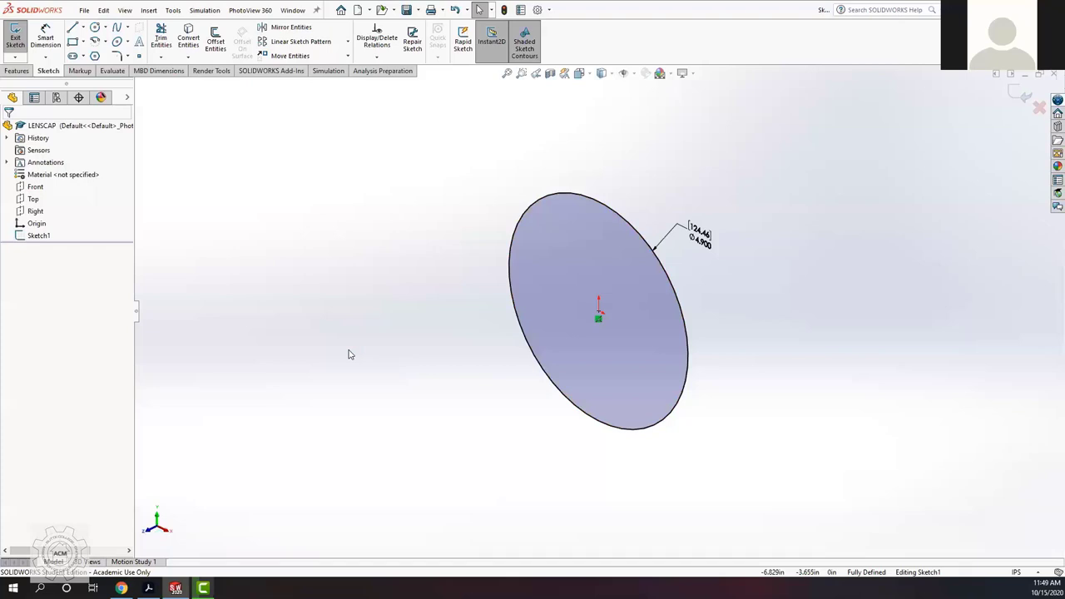
{"action": "left_click", "coordinate": [17, 72]}
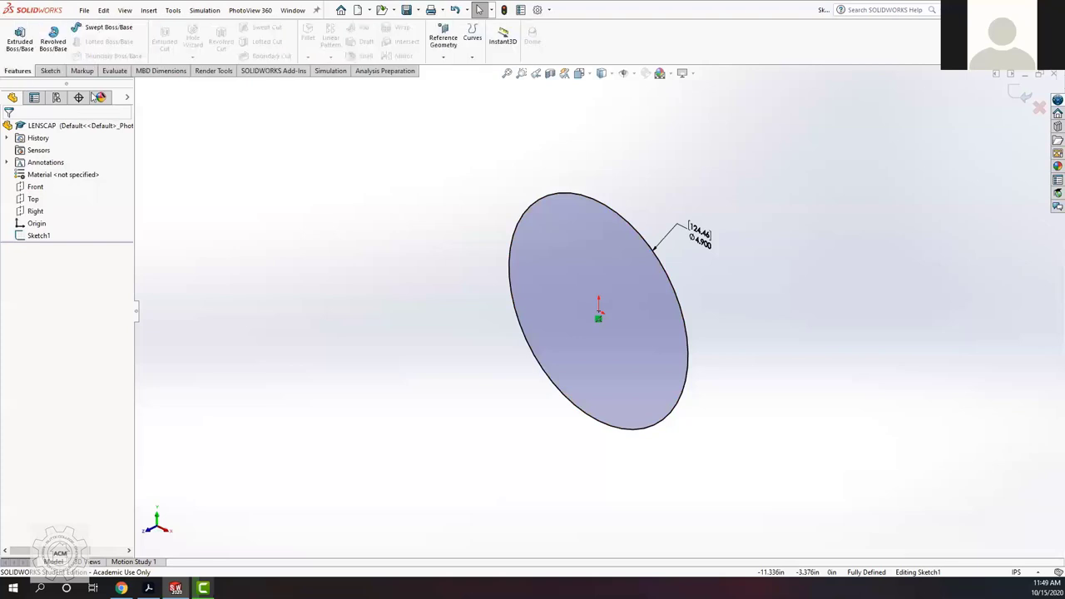
Step: Start an Extruded Boss/Base of the circle, previewed as a Blind 0.100 in disc
{"action": "left_click", "coordinate": [20, 41]}
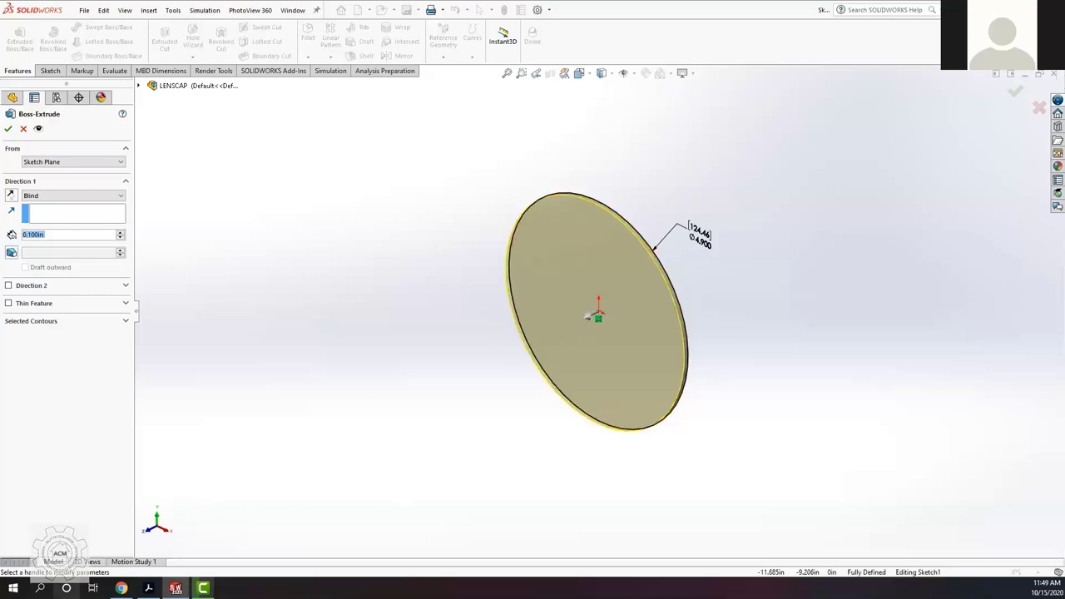
{"action": "key", "text": "alt+Tab"}
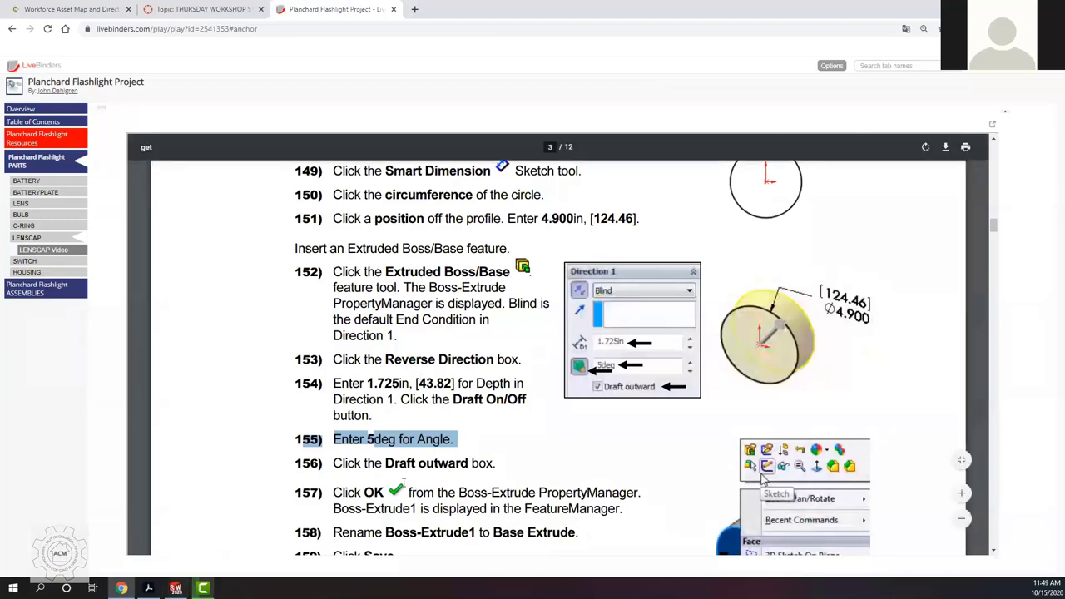
{"action": "scroll", "coordinate": [404, 483], "scroll_direction": "up", "scroll_amount": 1}
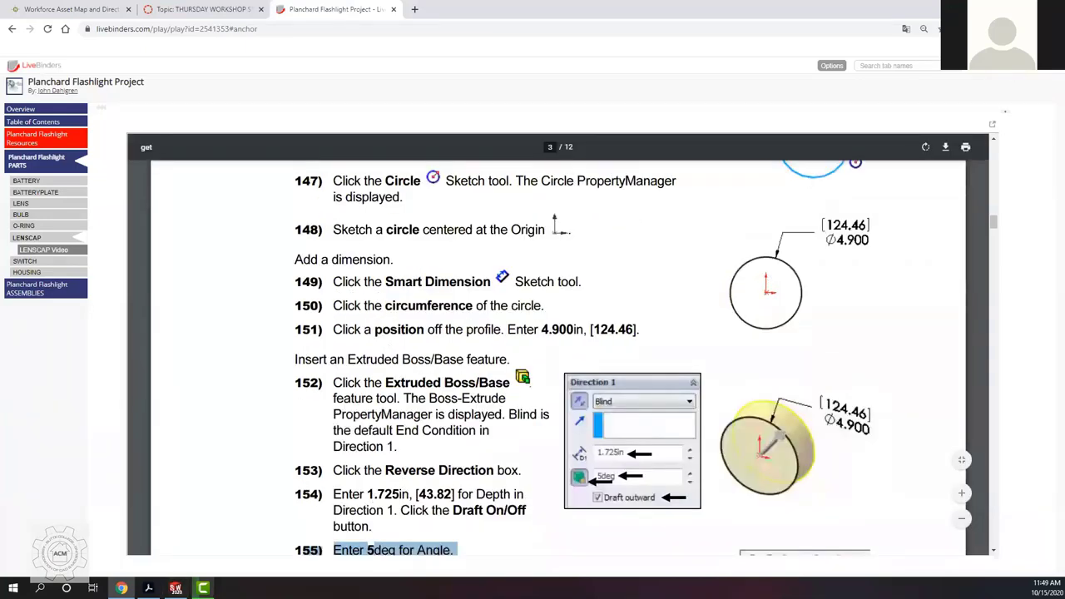
{"action": "key", "text": "alt+Tab"}
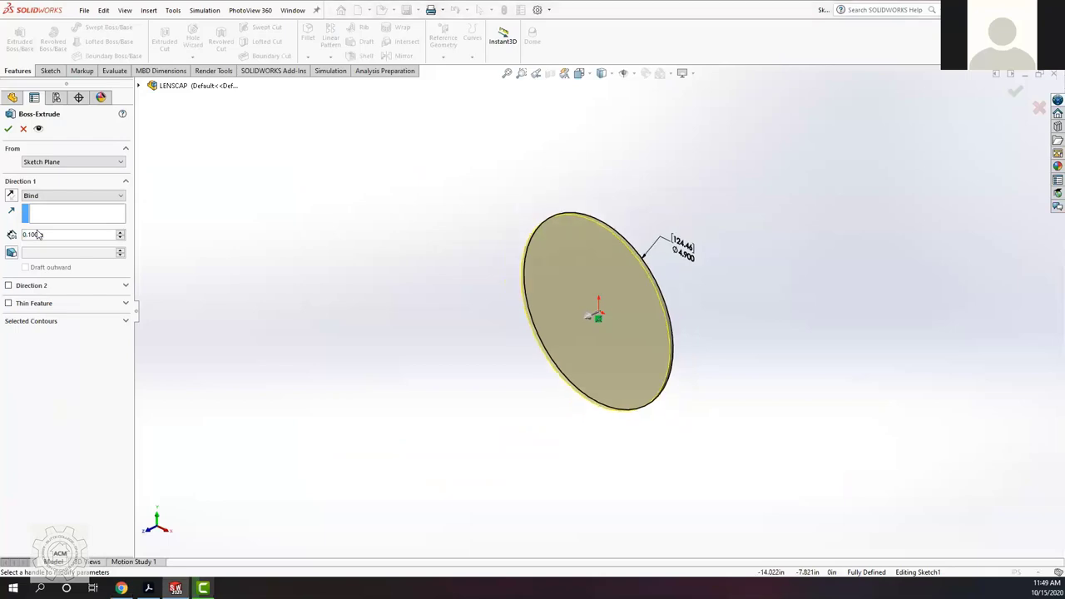
Step: Set the extrusion depth to 1.725 in
{"action": "double_click", "coordinate": [33, 234]}
{"action": "type", "text": "1.725"}
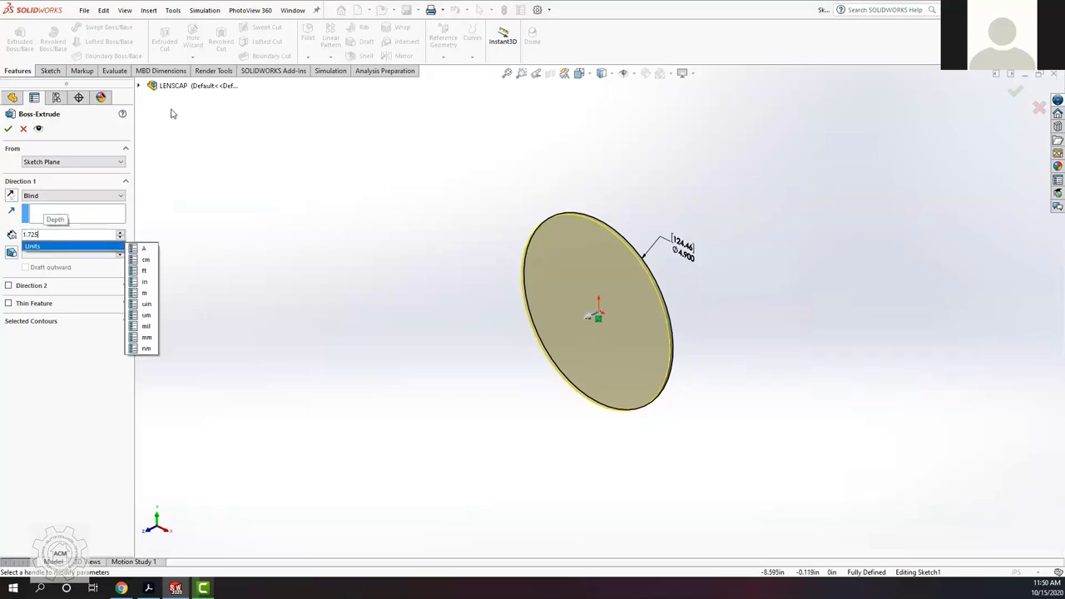
{"action": "left_click", "coordinate": [457, 317]}
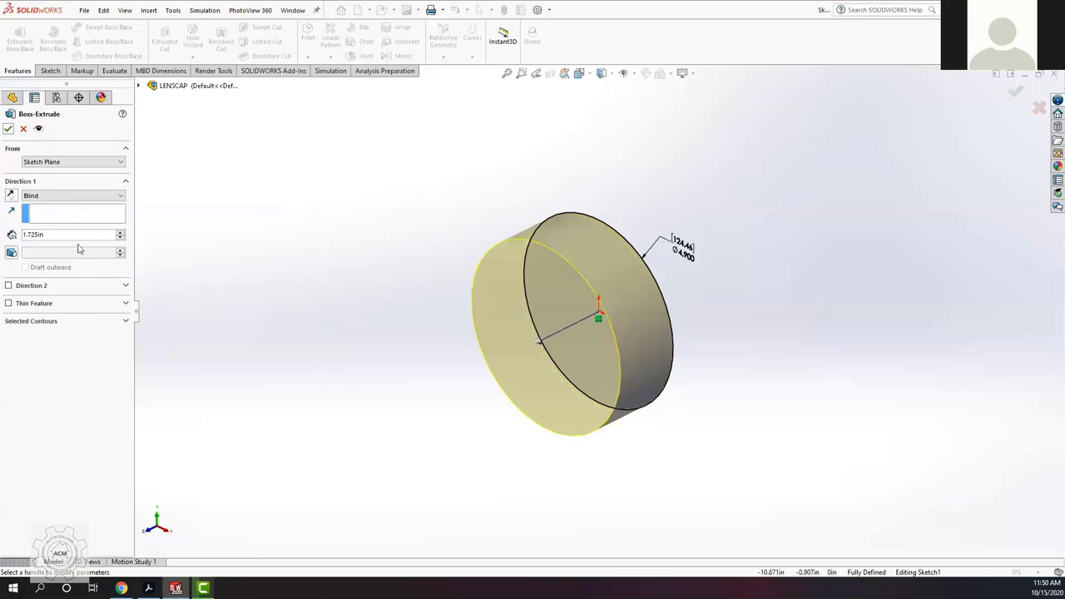
{"action": "left_click", "coordinate": [25, 234]}
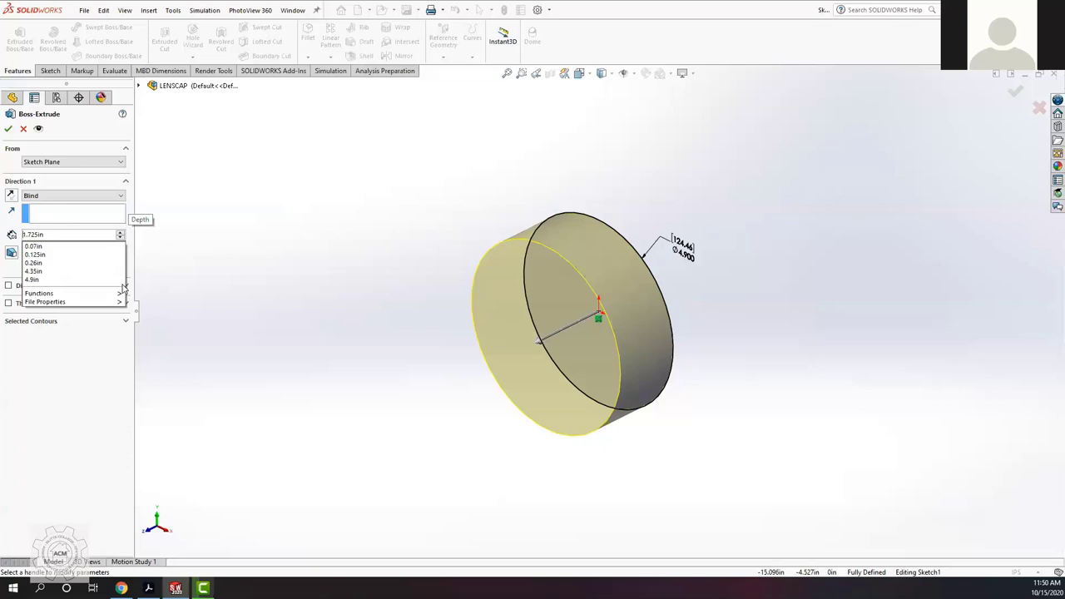
{"action": "key", "text": "Delete"}
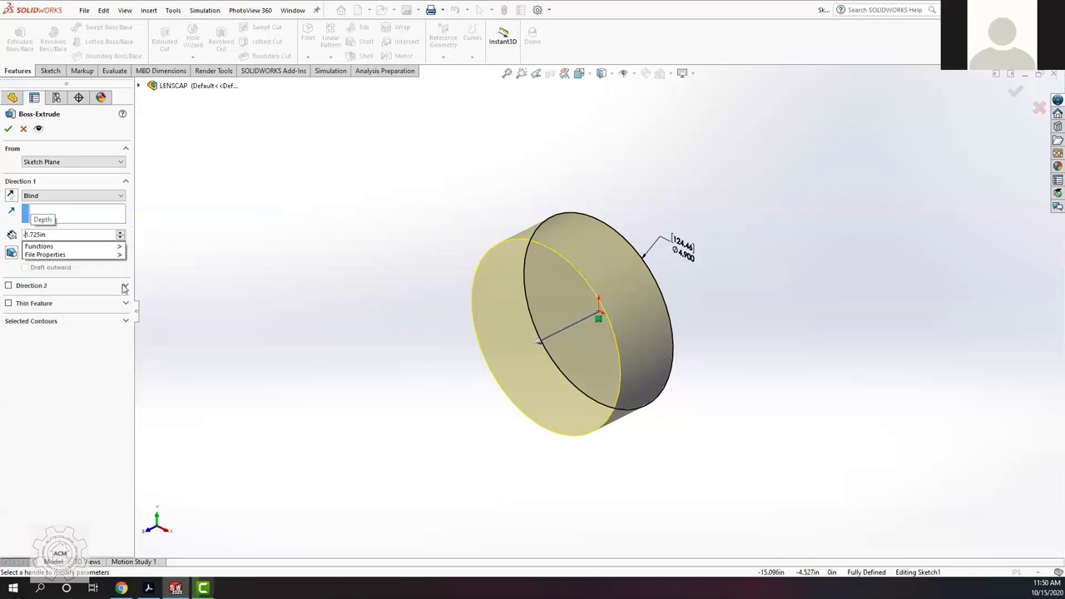
{"action": "key", "text": "Escape"}
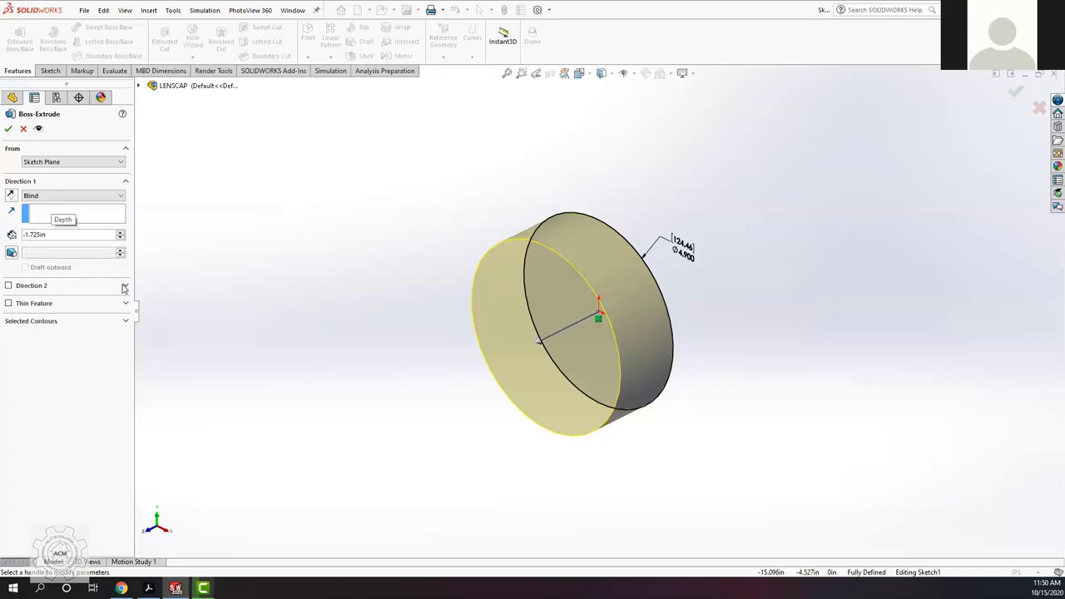
{"action": "key", "text": "ctrl+a"}
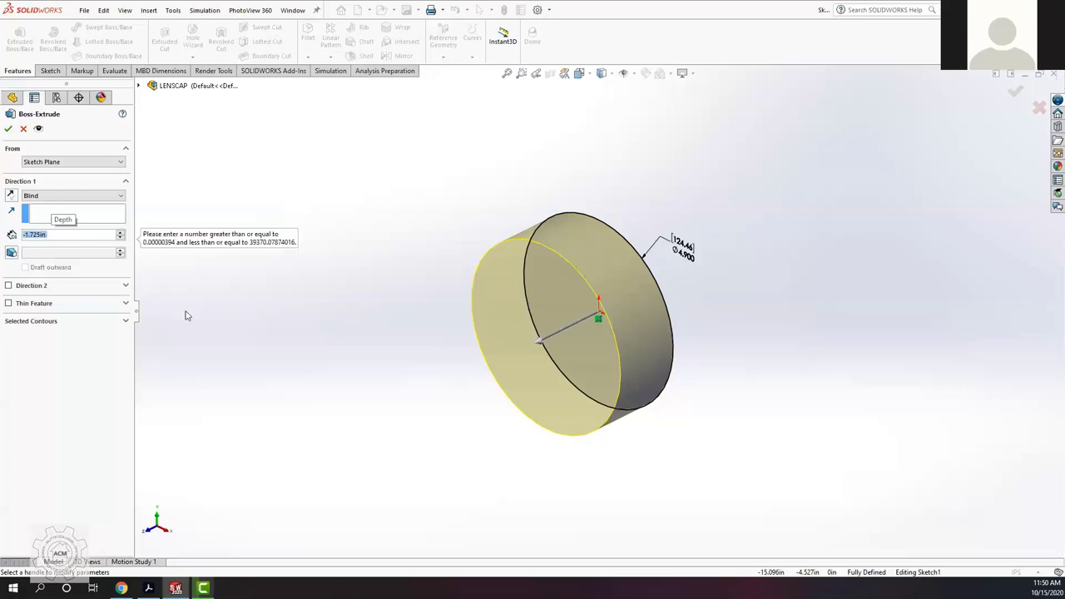
{"action": "left_click", "coordinate": [49, 237]}
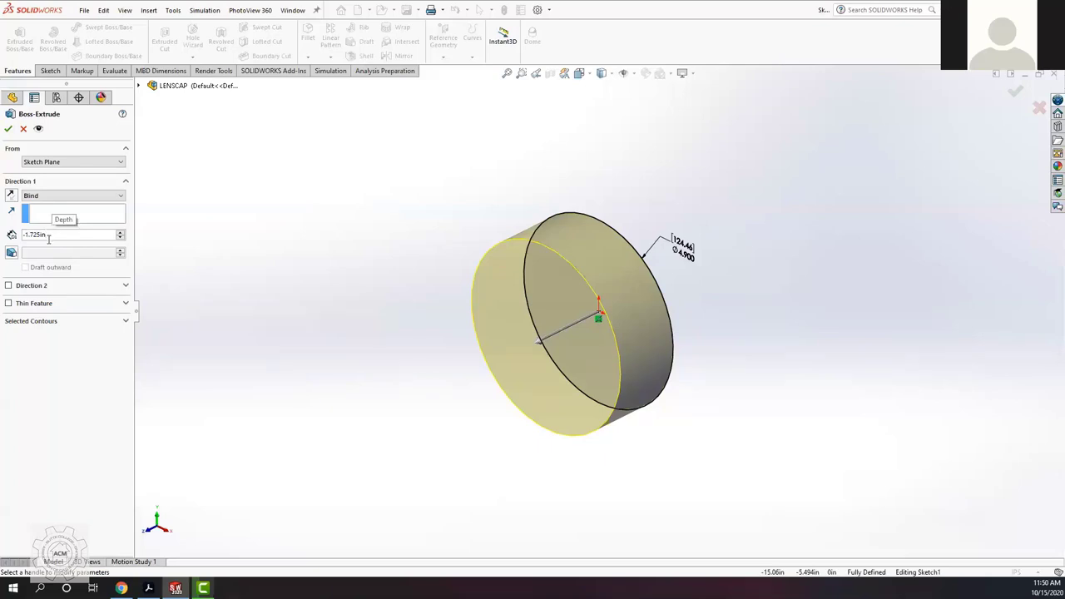
{"action": "left_click", "coordinate": [25, 236]}
{"action": "key", "text": "BackSpace"}
{"action": "type", "text": "-"}
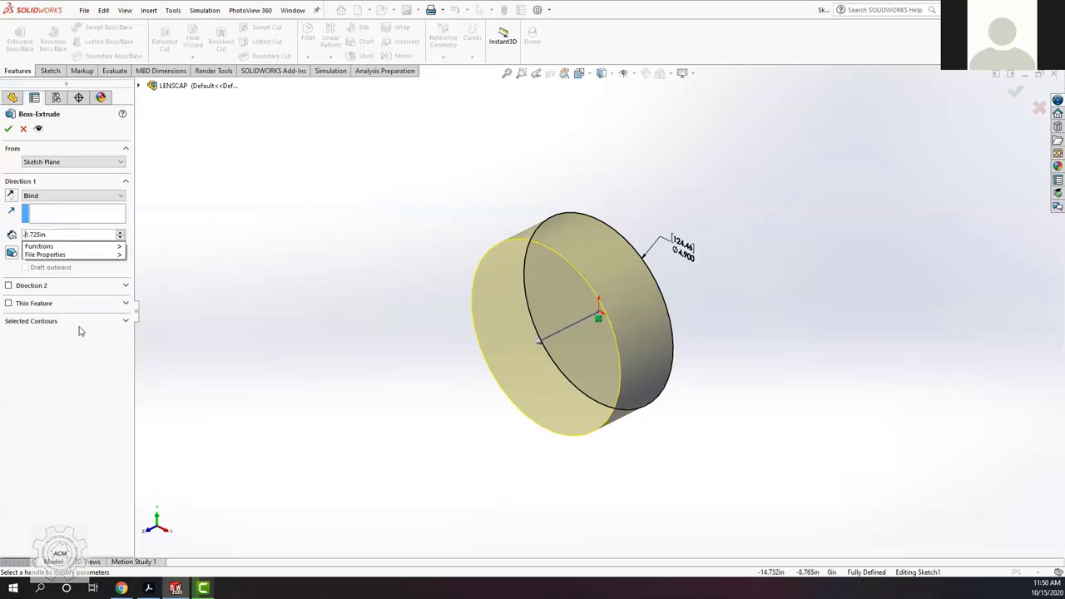
{"action": "key", "text": "BackSpace"}
{"action": "left_click", "coordinate": [268, 202]}
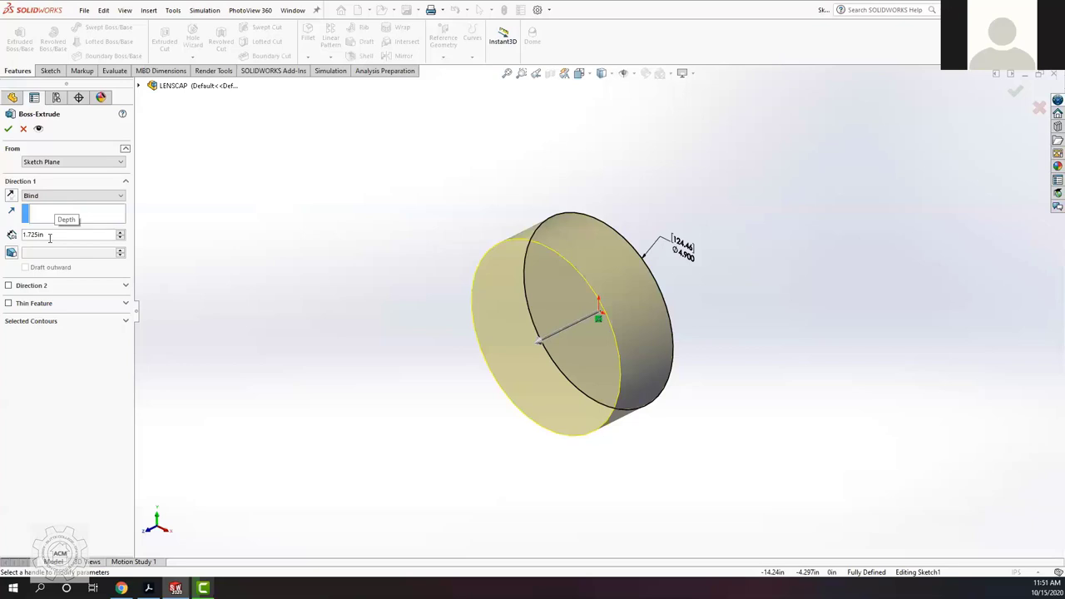
Step: Flip the extrusion direction to the intended side of the sketch
{"action": "left_click", "coordinate": [11, 196]}
{"action": "left_click", "coordinate": [11, 196]}
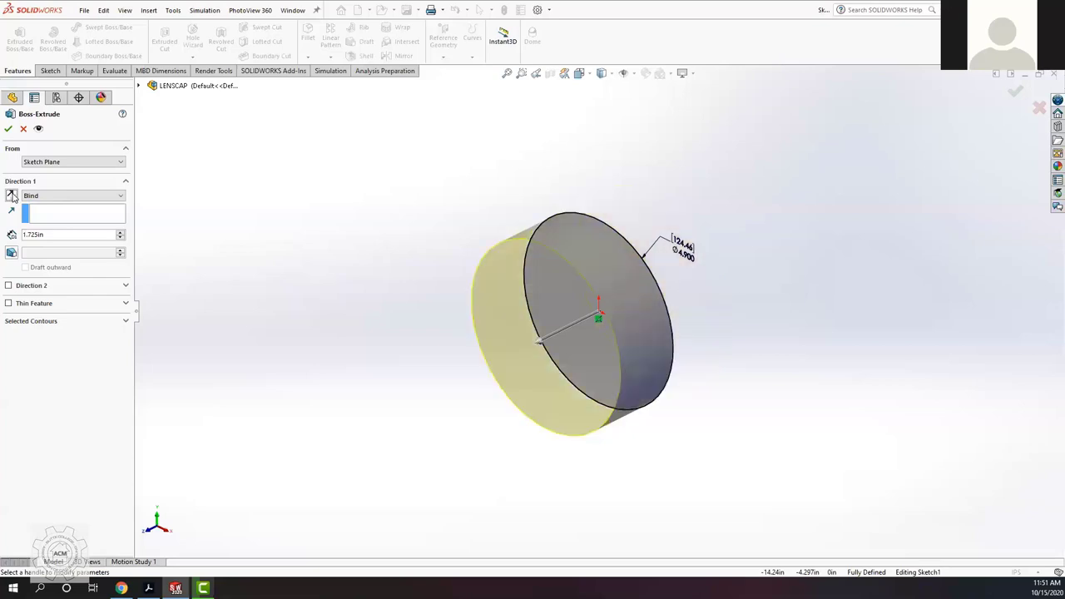
{"action": "left_click", "coordinate": [12, 196]}
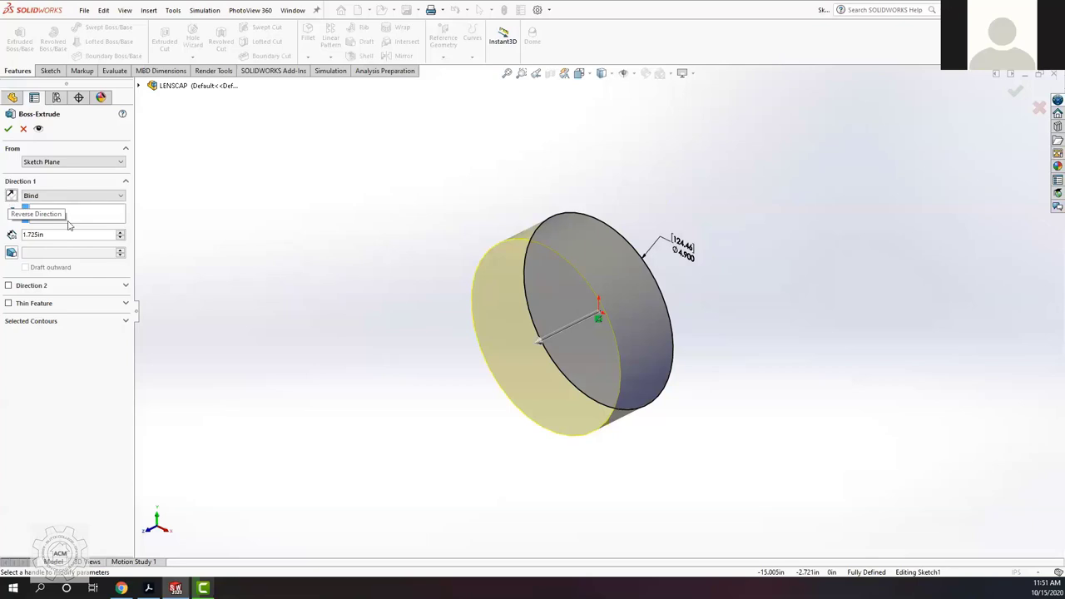
{"action": "left_click", "coordinate": [12, 198]}
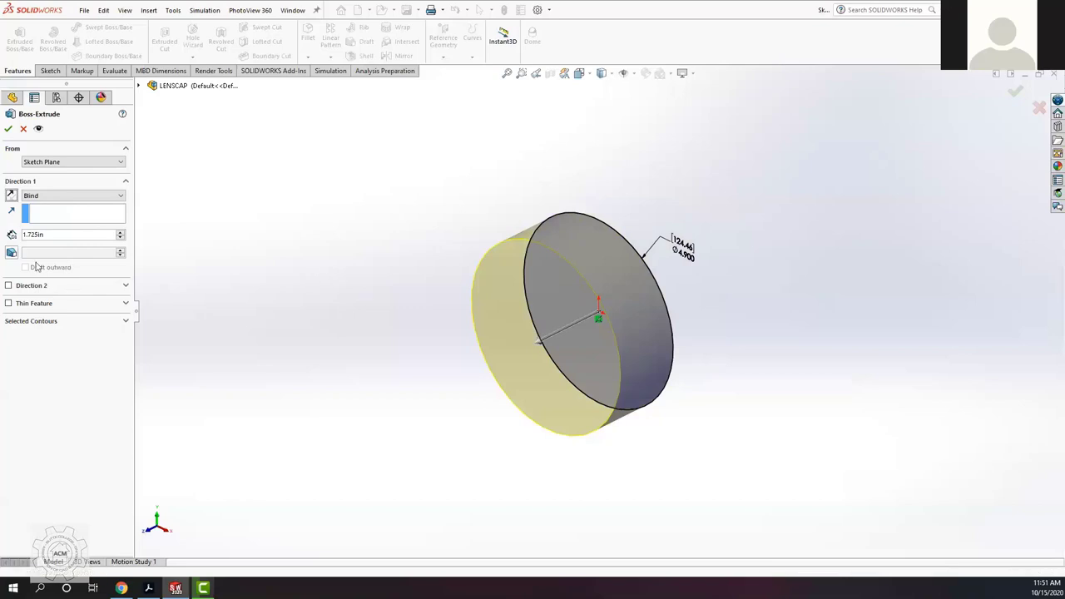
Step: Add a 5 degree draft and confirm Boss-Extrude1
{"action": "left_click", "coordinate": [12, 254]}
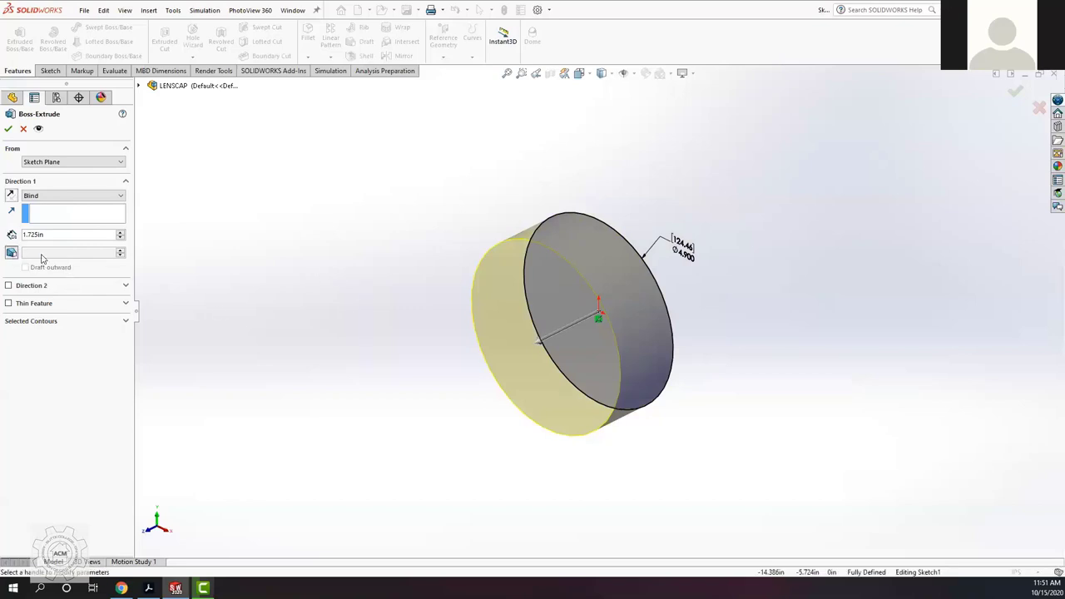
{"action": "type", "text": "5"}
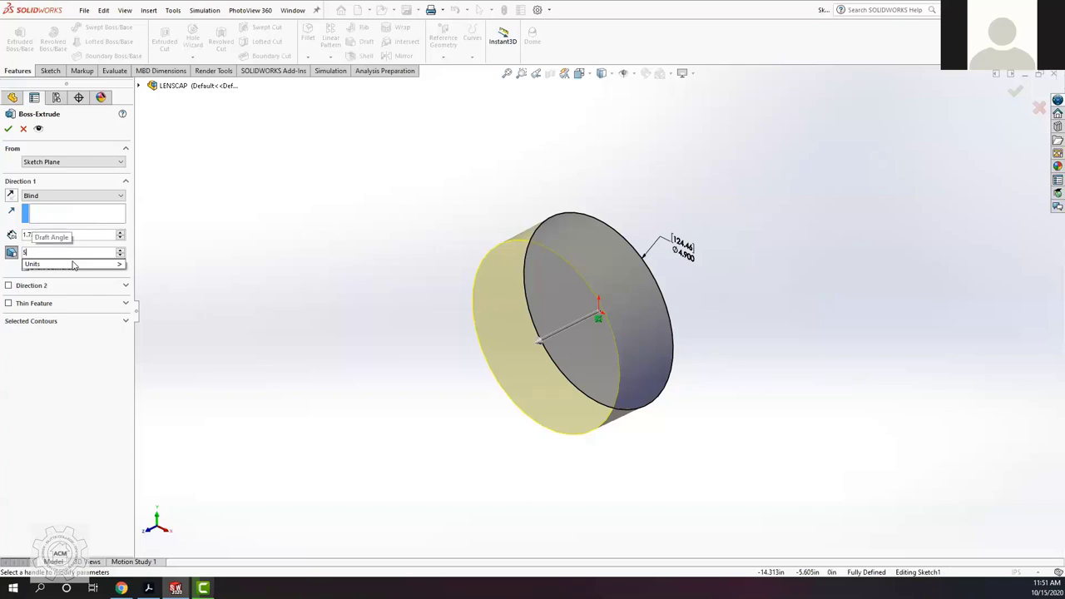
{"action": "mouse_move", "coordinate": [116, 264]}
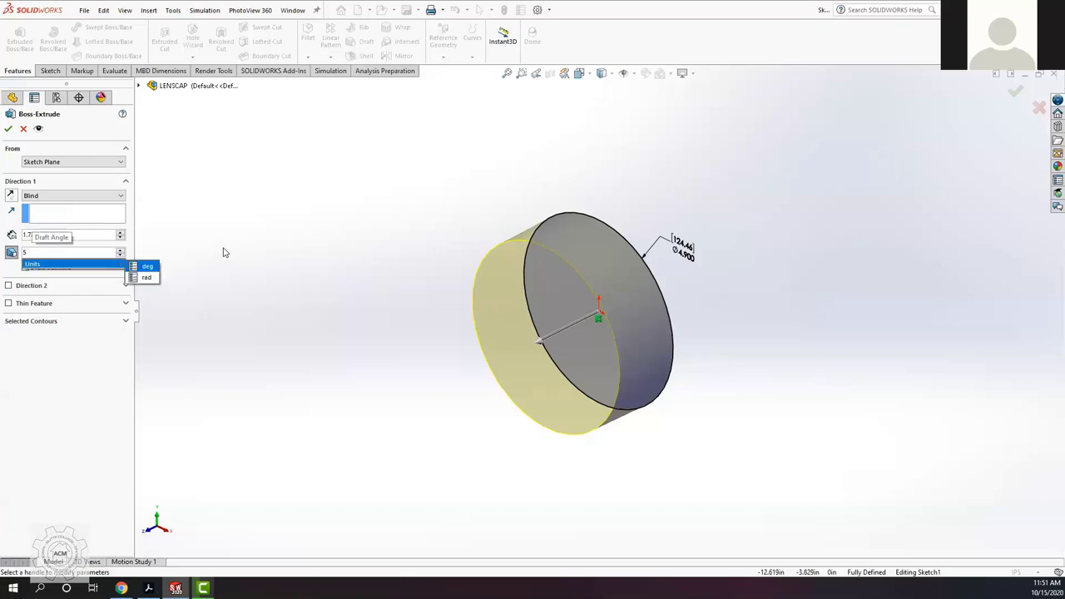
{"action": "left_click", "coordinate": [148, 268]}
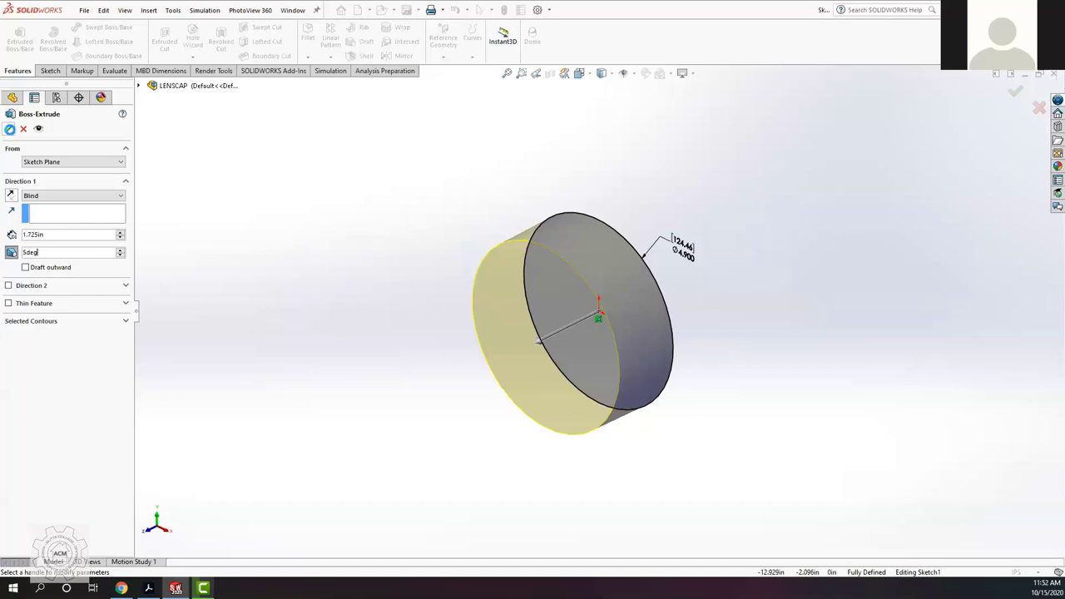
{"action": "left_click", "coordinate": [8, 129]}
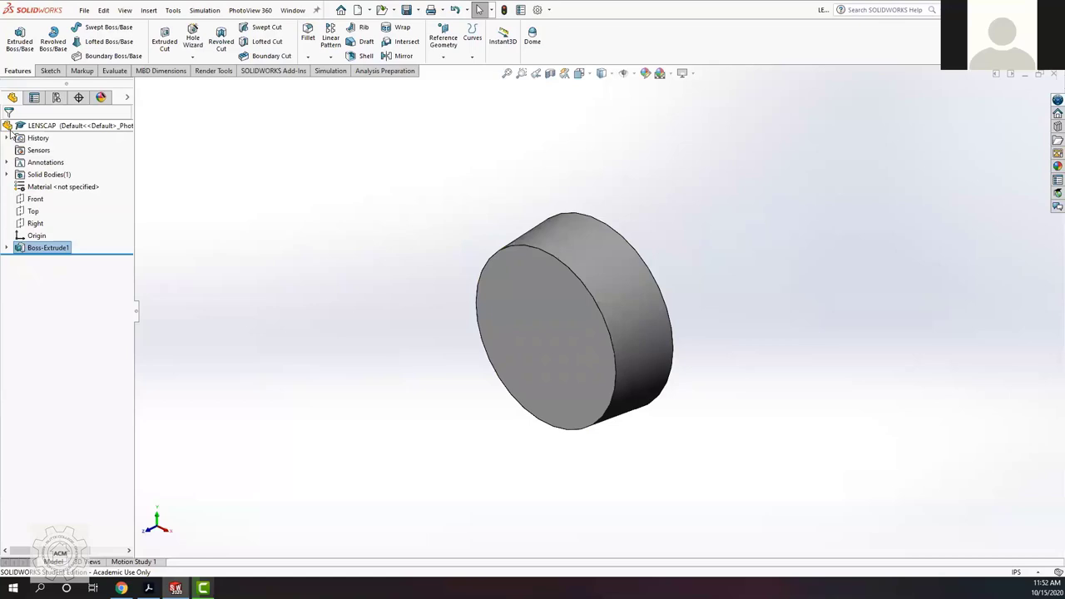
Step: Switch the display to the Four View layout from the orientation menu
{"action": "key", "text": "space"}
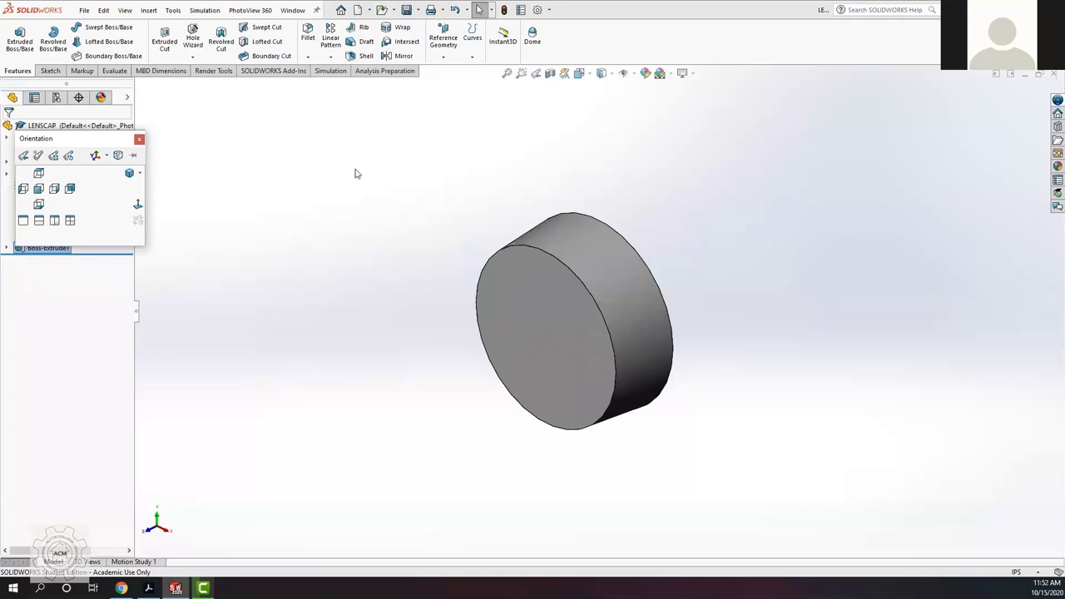
{"action": "key", "text": "space"}
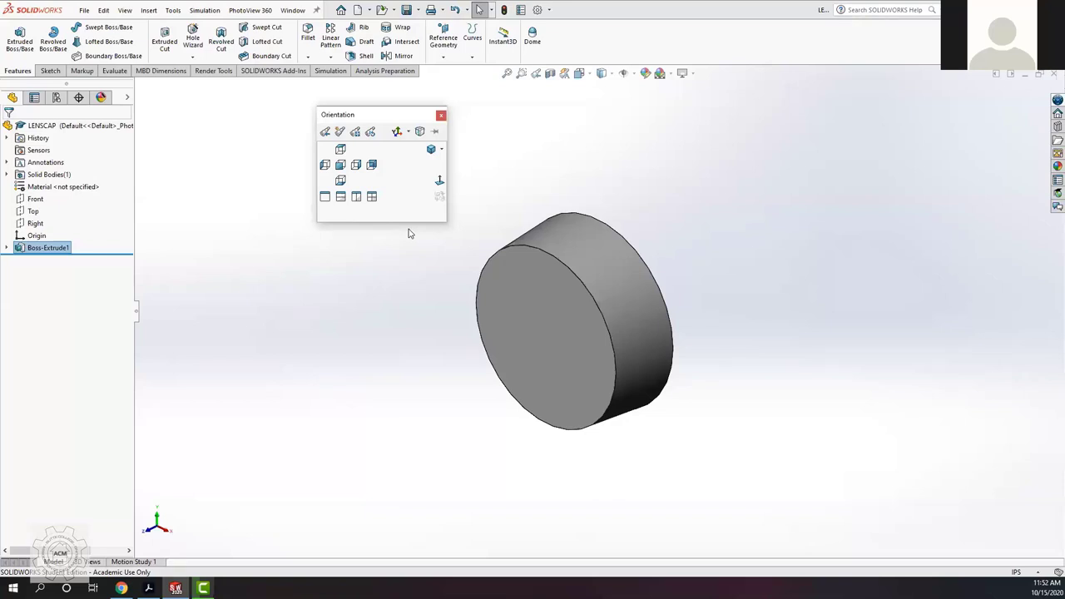
{"action": "left_click", "coordinate": [372, 199]}
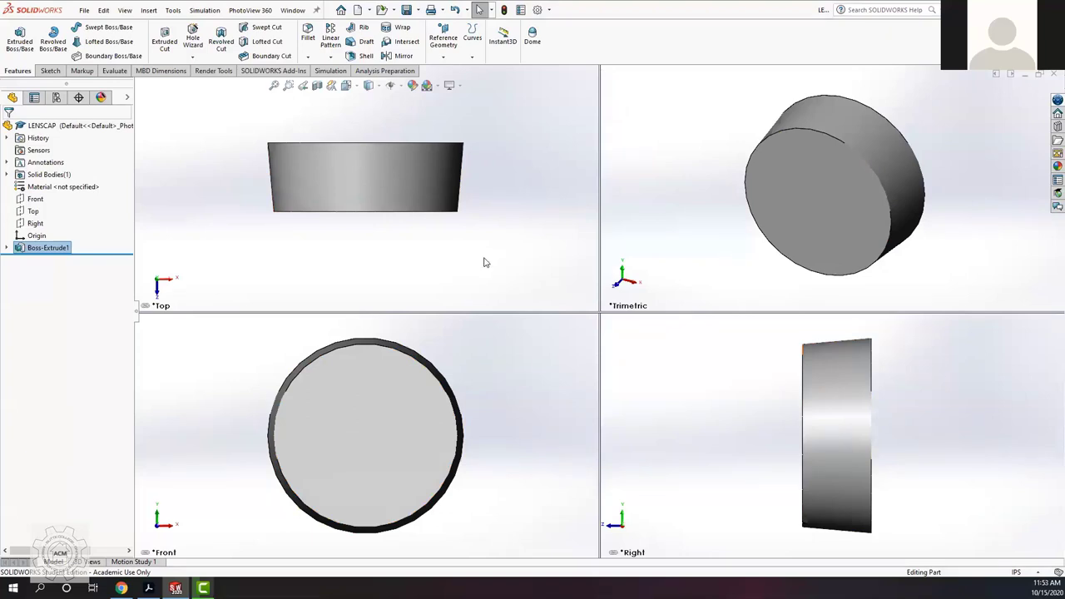
Step: Set the upper-right trimetric pane to an Isometric view
{"action": "left_click", "coordinate": [446, 231]}
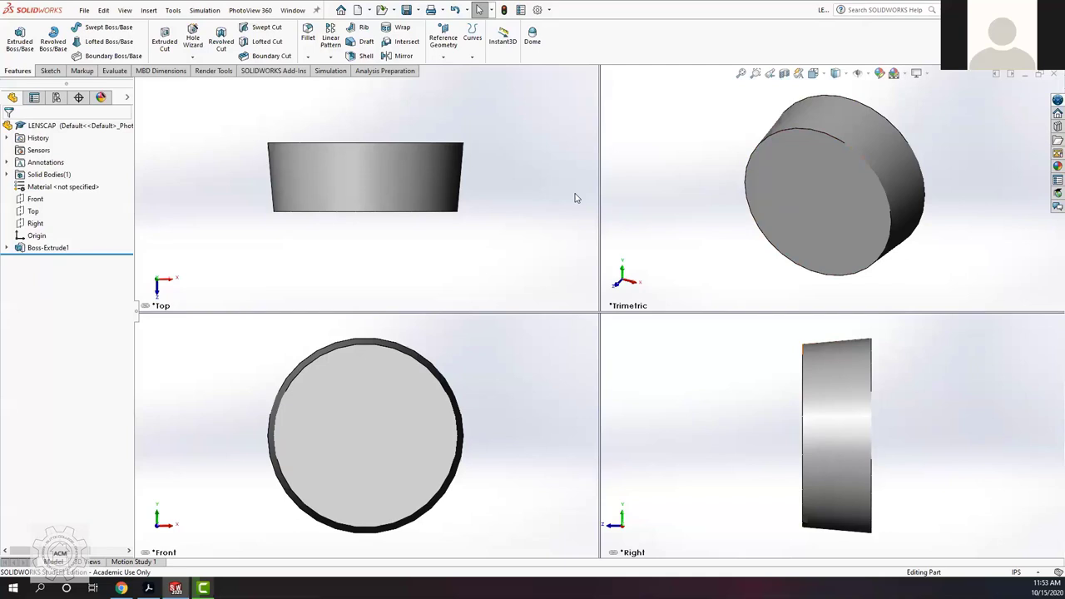
{"action": "left_click", "coordinate": [825, 75]}
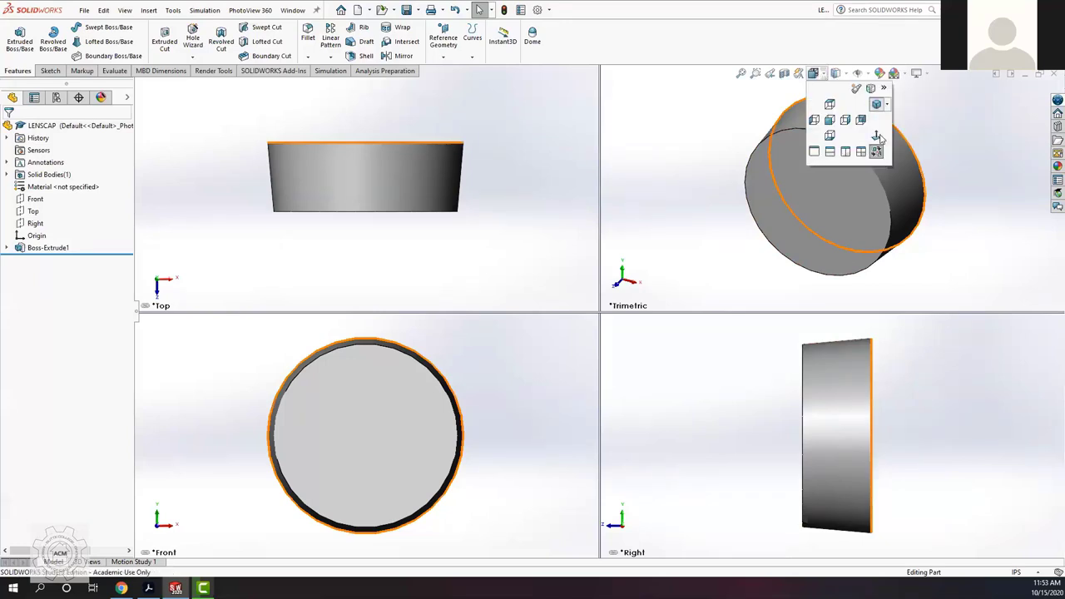
{"action": "left_click", "coordinate": [883, 106]}
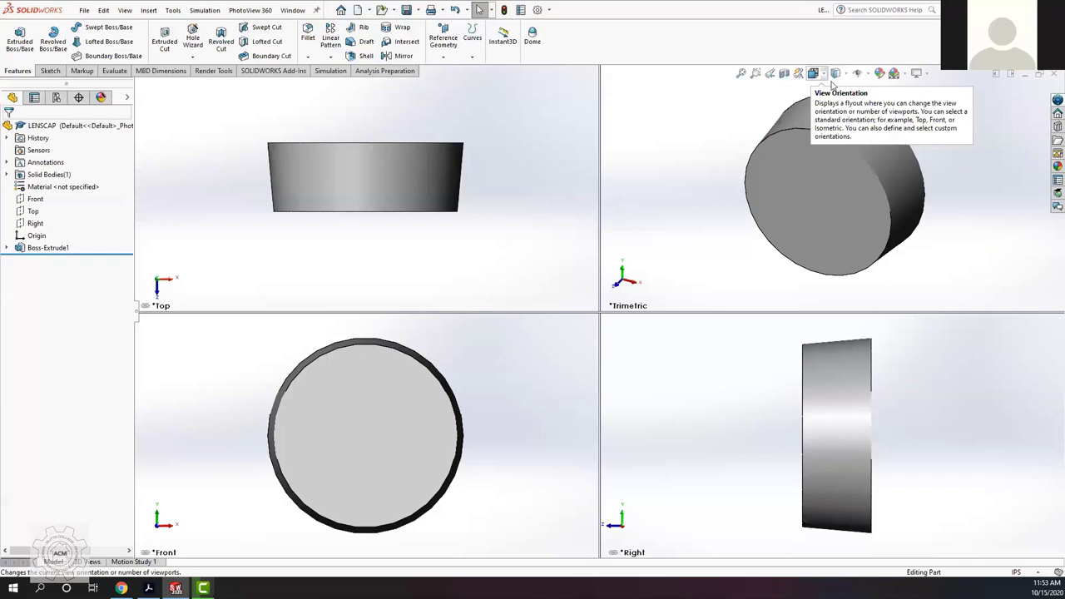
{"action": "left_click", "coordinate": [814, 73]}
{"action": "left_click", "coordinate": [876, 126]}
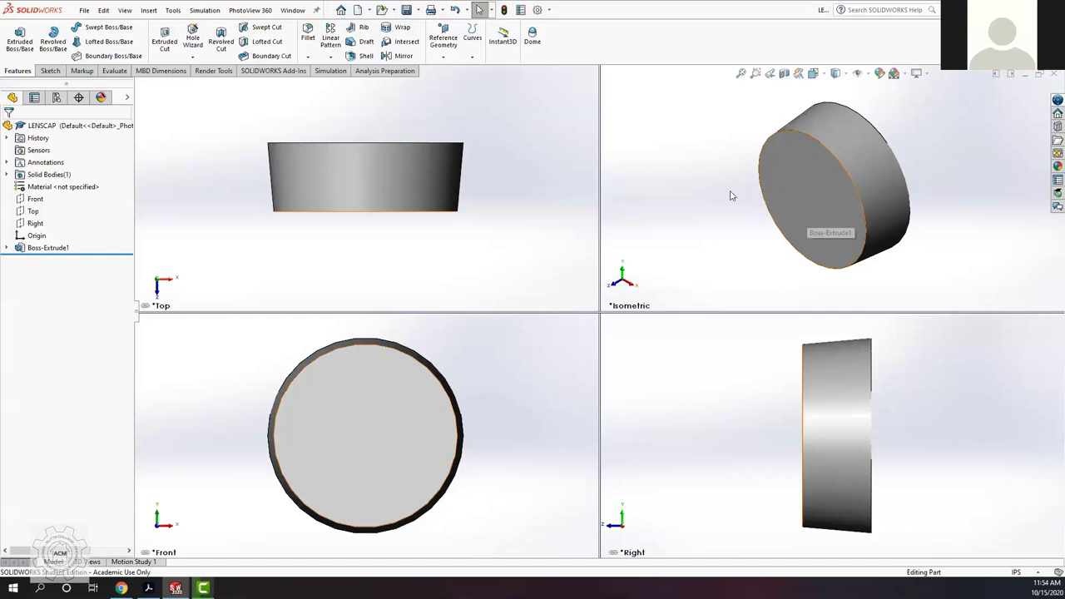
Step: Orbit the part in the Isometric pane to inspect its circular face and cylindrical side
{"action": "middle_click_drag", "start_coordinate": [809, 145], "coordinate": [763, 174]}
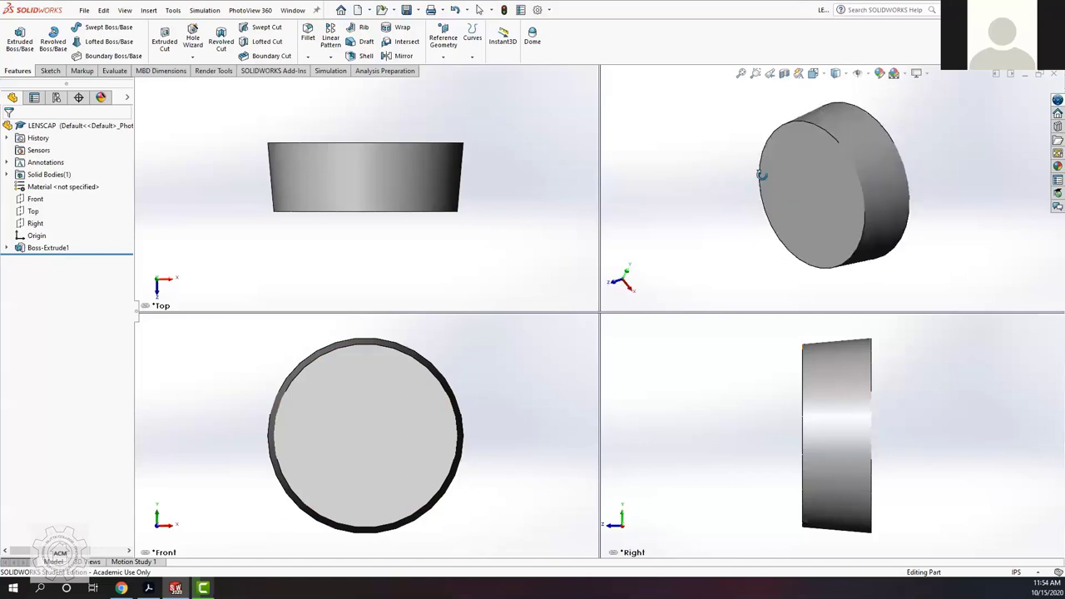
{"action": "middle_click_drag", "start_coordinate": [855, 146], "coordinate": [870, 167]}
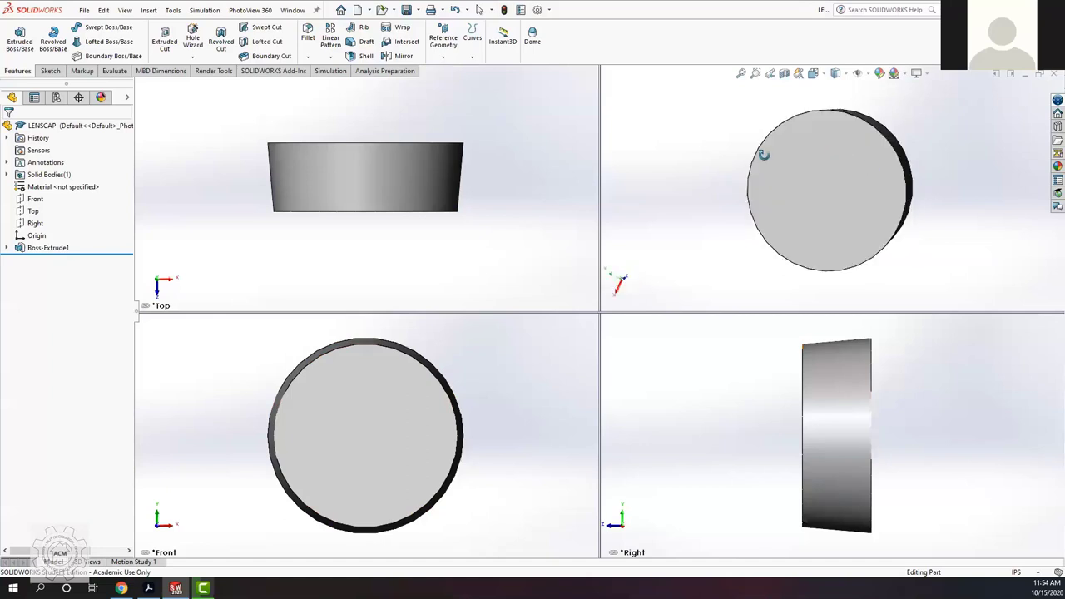
{"action": "middle_click_drag", "start_coordinate": [763, 157], "coordinate": [745, 163]}
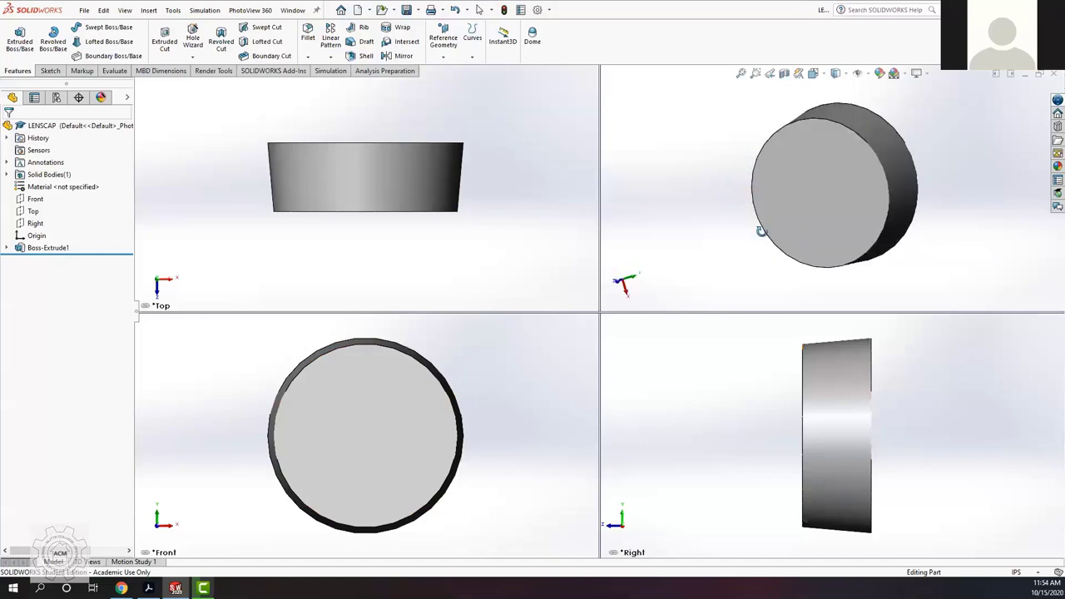
{"action": "middle_click_drag", "start_coordinate": [763, 232], "coordinate": [772, 271]}
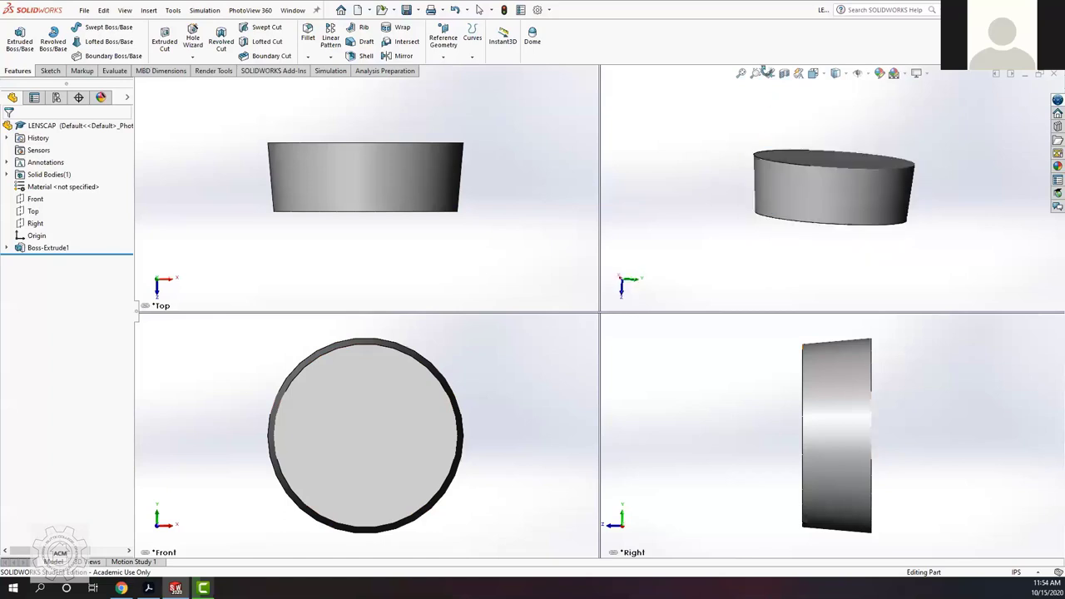
{"action": "middle_click_drag", "start_coordinate": [765, 71], "coordinate": [755, 245]}
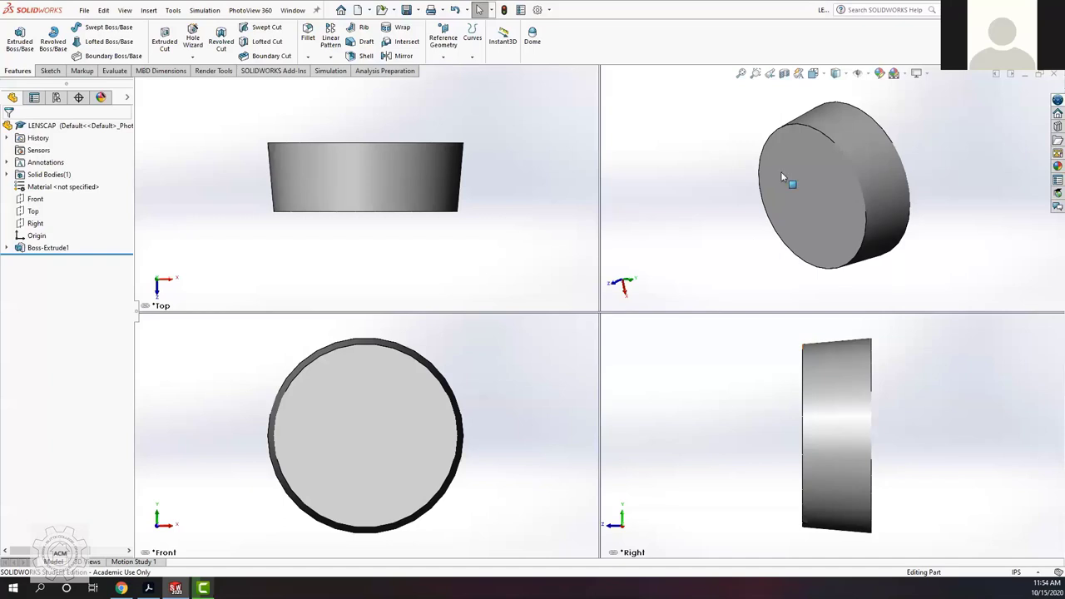
{"action": "left_click", "coordinate": [824, 76]}
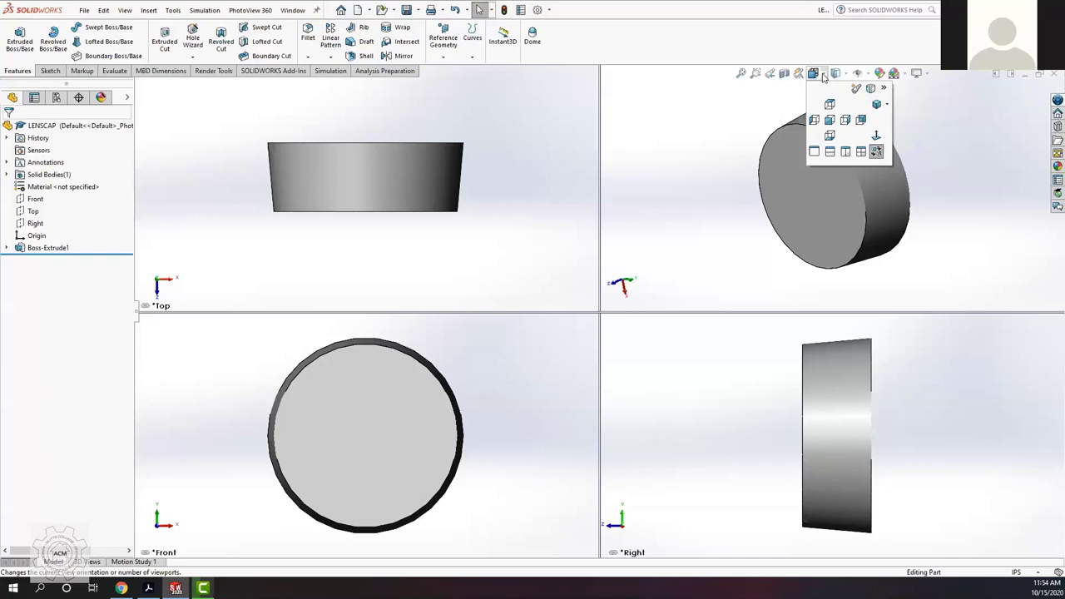
Step: Switch the graphics area back to a single full-size view
{"action": "left_click", "coordinate": [823, 77]}
{"action": "left_click", "coordinate": [823, 77]}
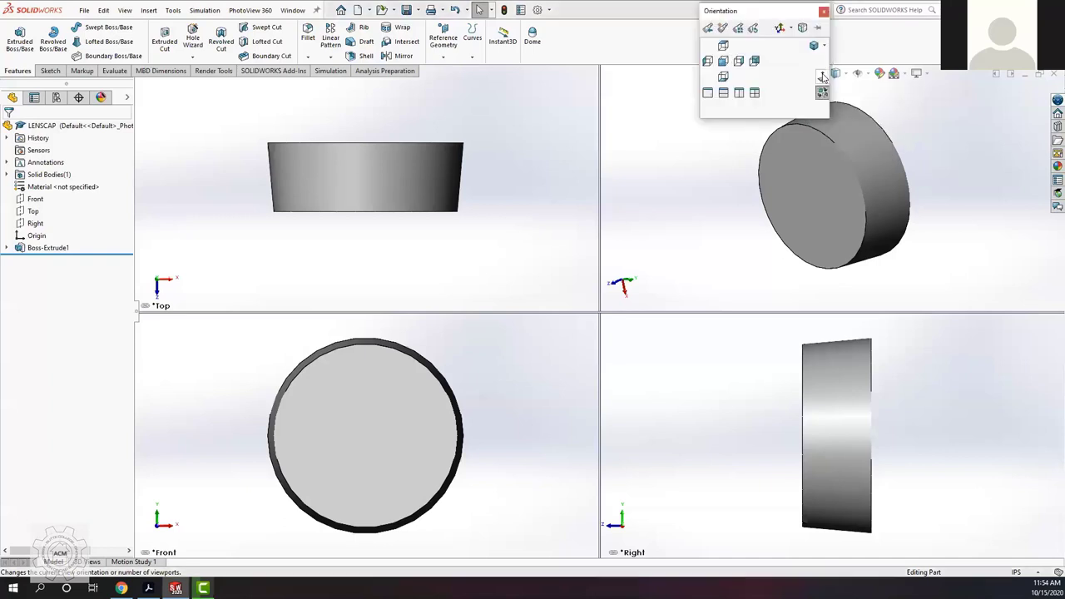
{"action": "left_click", "coordinate": [708, 94]}
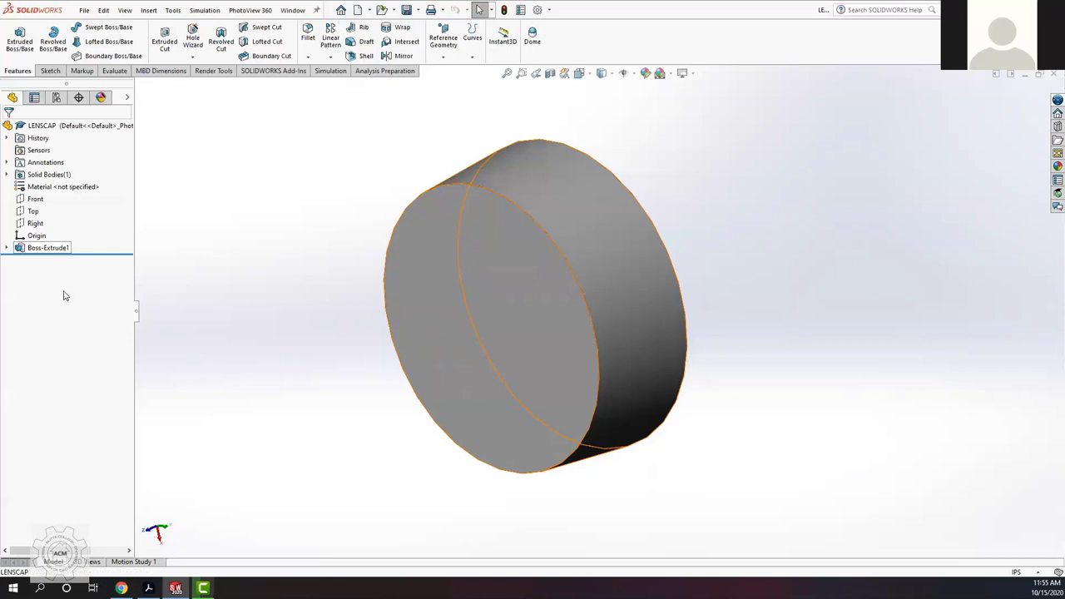
Step: Rename Boss-Extrude1 to BaseExtrude, then switch to the browser tutorial
{"action": "left_click", "coordinate": [48, 248]}
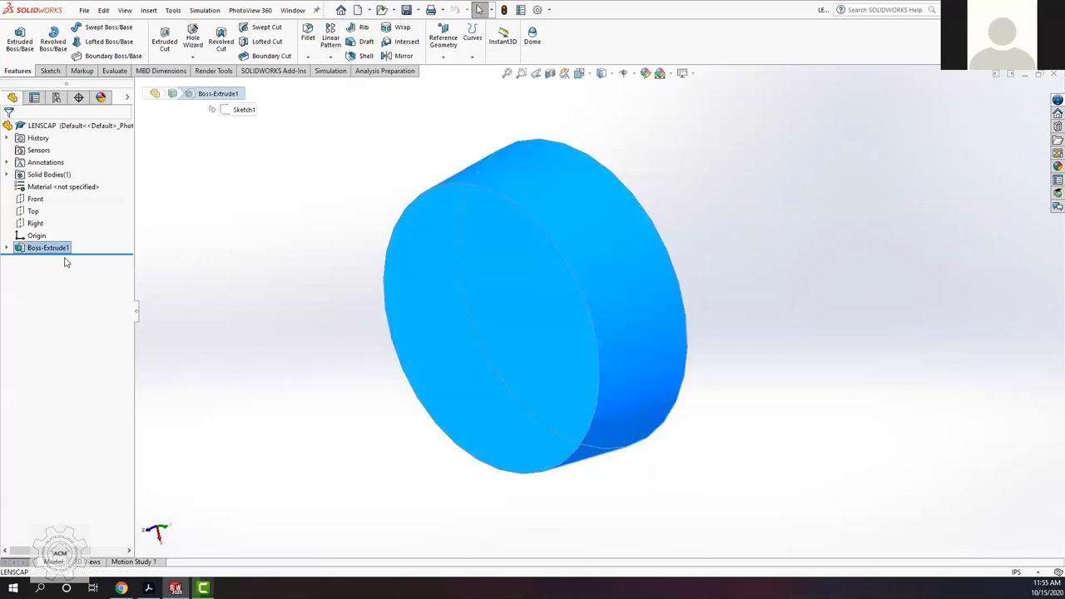
{"action": "key", "text": "F2"}
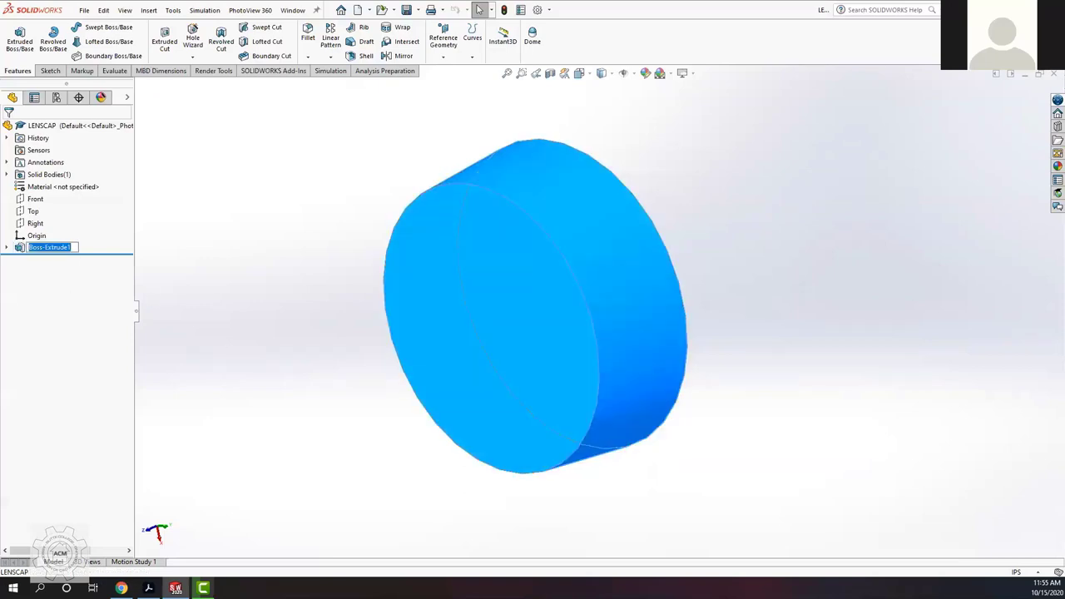
{"action": "type", "text": "BaseExtrude"}
{"action": "key", "text": "Return"}
{"action": "left_click", "coordinate": [282, 329]}
{"action": "key", "text": "alt+Tab"}
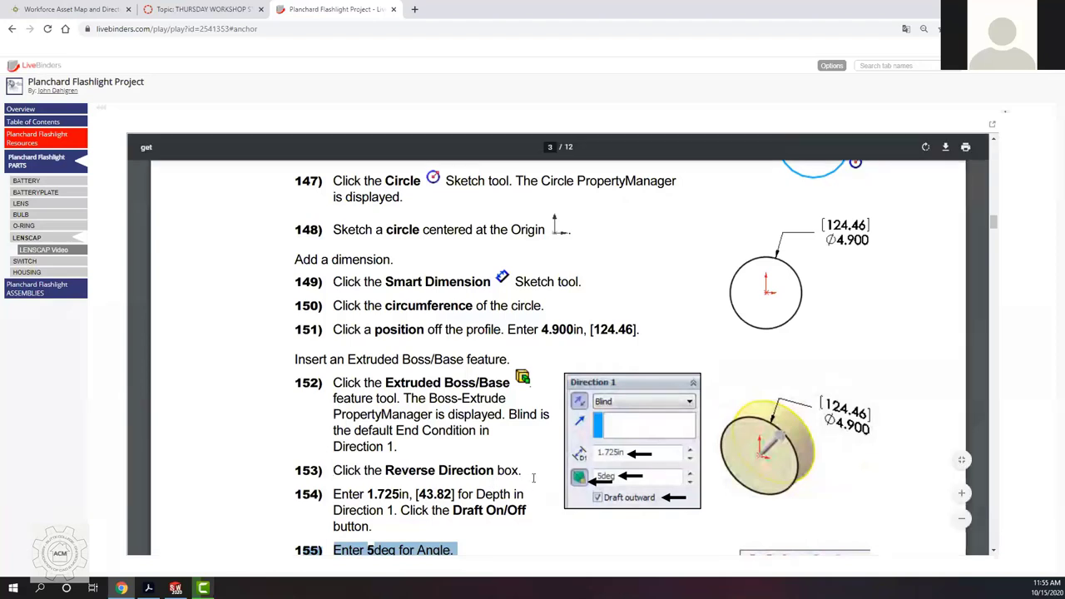
Step: Highlight tutorial step 153 about the Reverse Direction box, then return to SOLIDWORKS
{"action": "triple_click", "coordinate": [533, 478]}
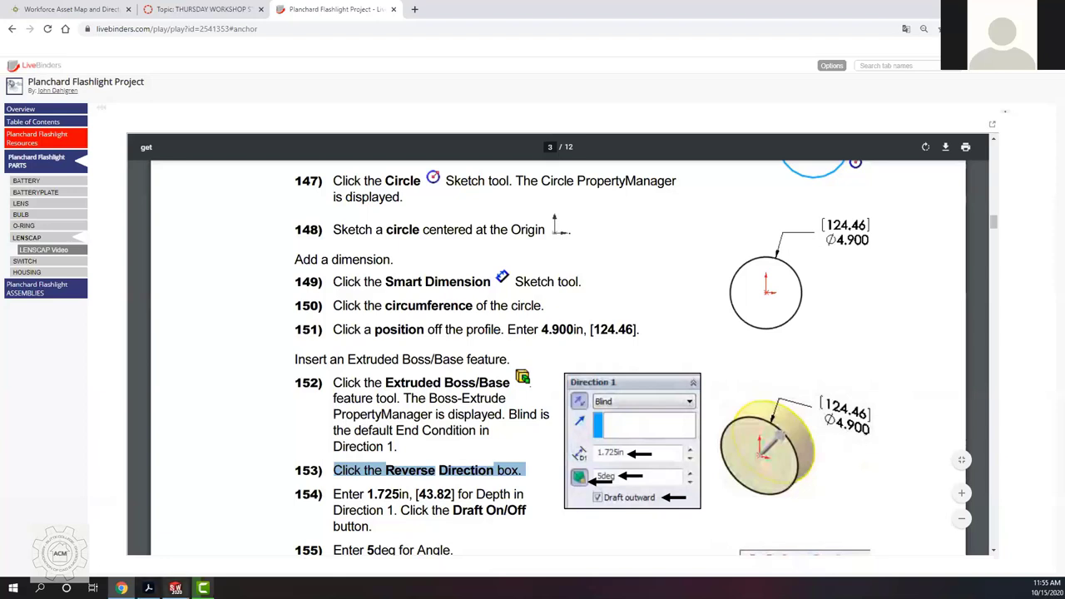
{"action": "key", "text": "alt+Tab"}
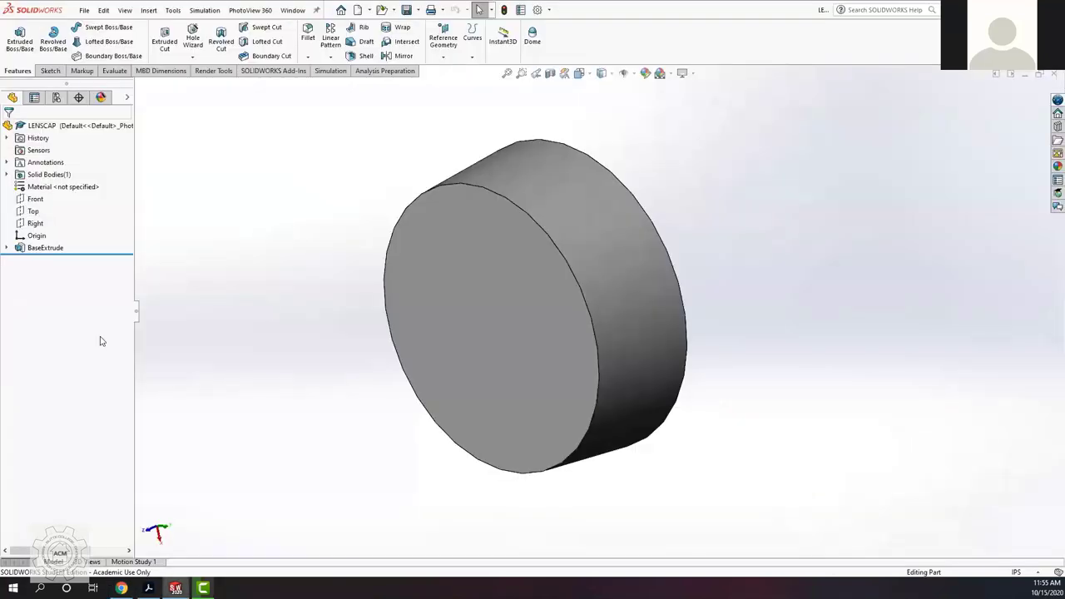
Step: Edit BaseExtrude to make its 5° draft flare outward, orbiting to check the preview
{"action": "right_click", "coordinate": [39, 248]}
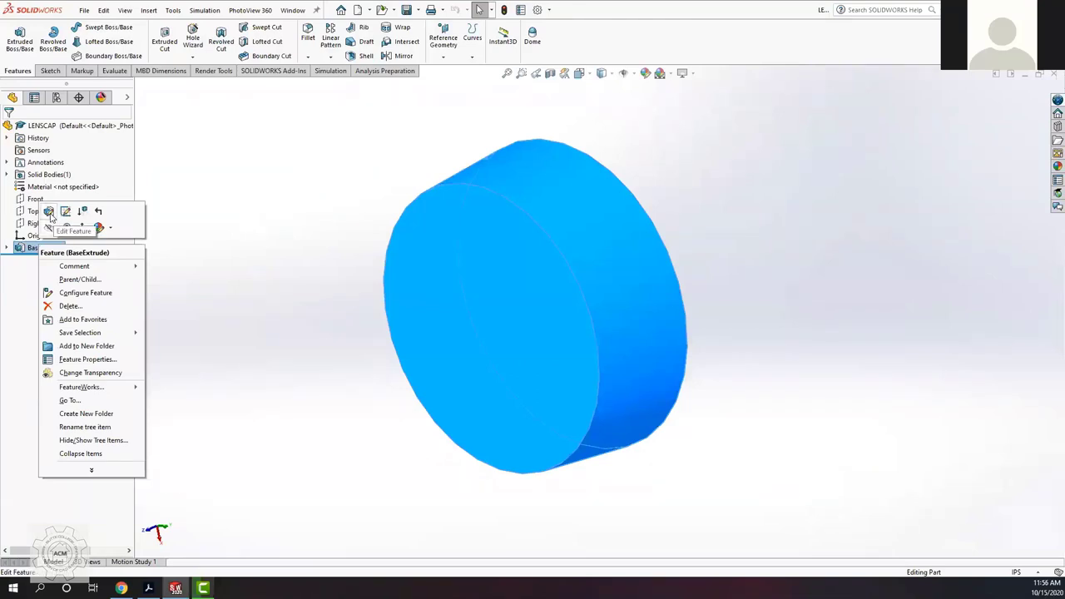
{"action": "left_click", "coordinate": [49, 212]}
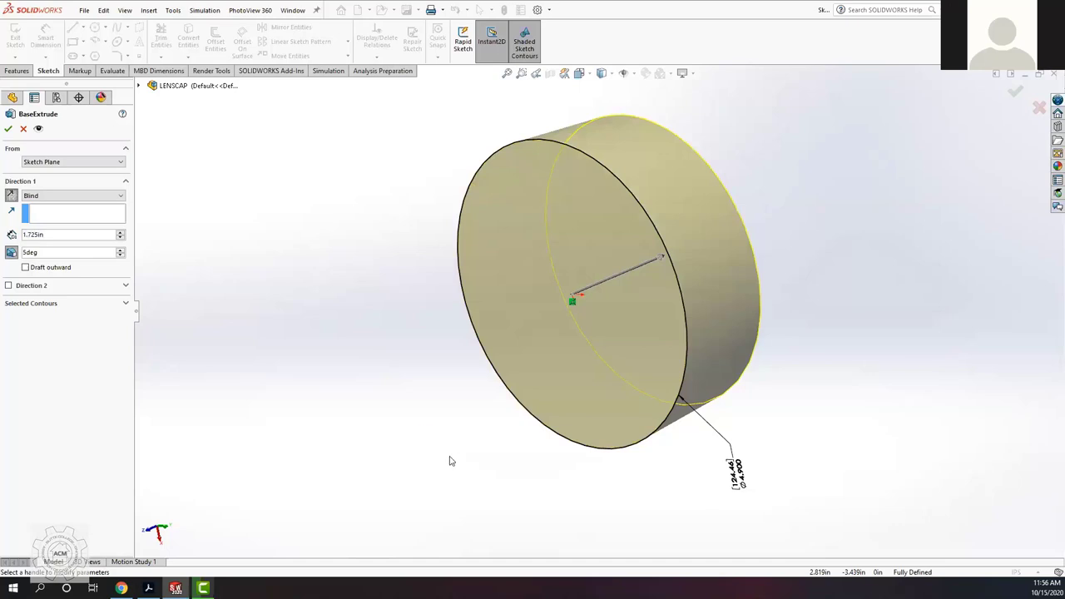
{"action": "middle_click_drag", "start_coordinate": [388, 421], "coordinate": [407, 454]}
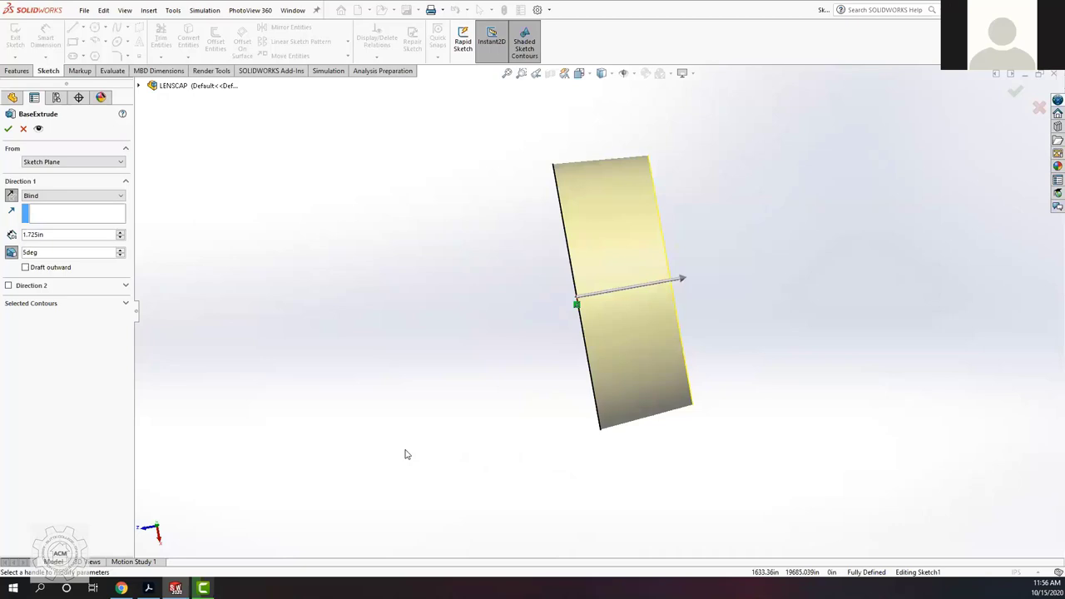
{"action": "left_click", "coordinate": [25, 267]}
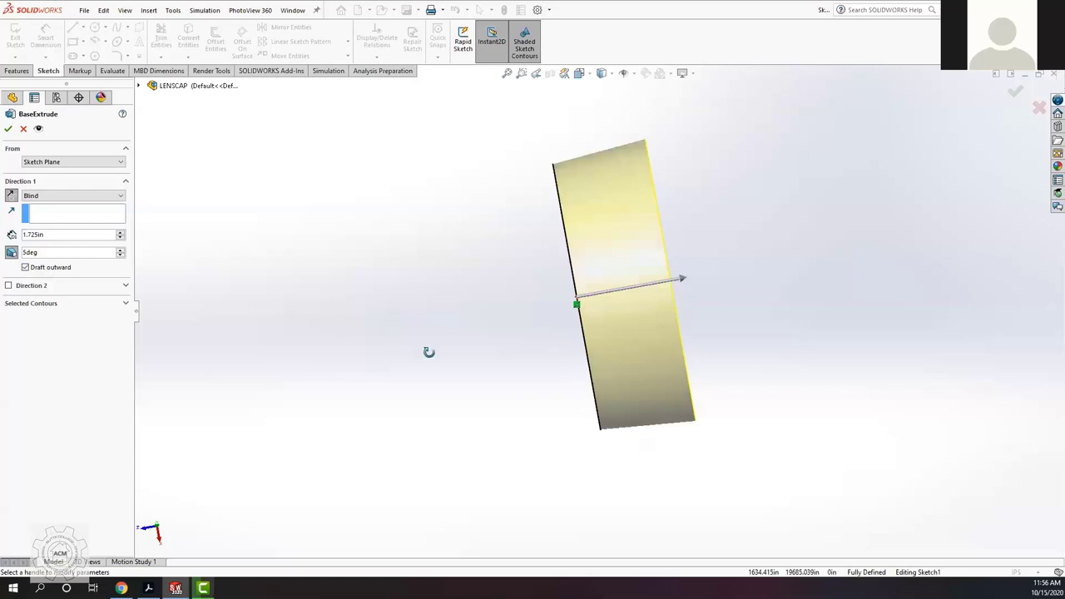
{"action": "middle_click_drag", "start_coordinate": [429, 352], "coordinate": [449, 360]}
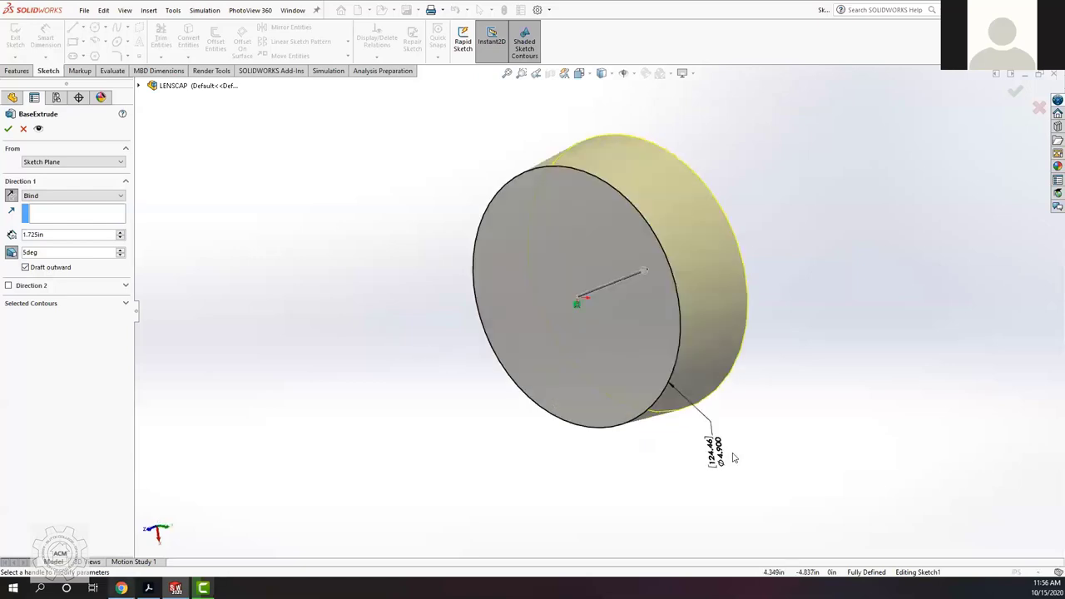
{"action": "key", "text": "alt+Tab"}
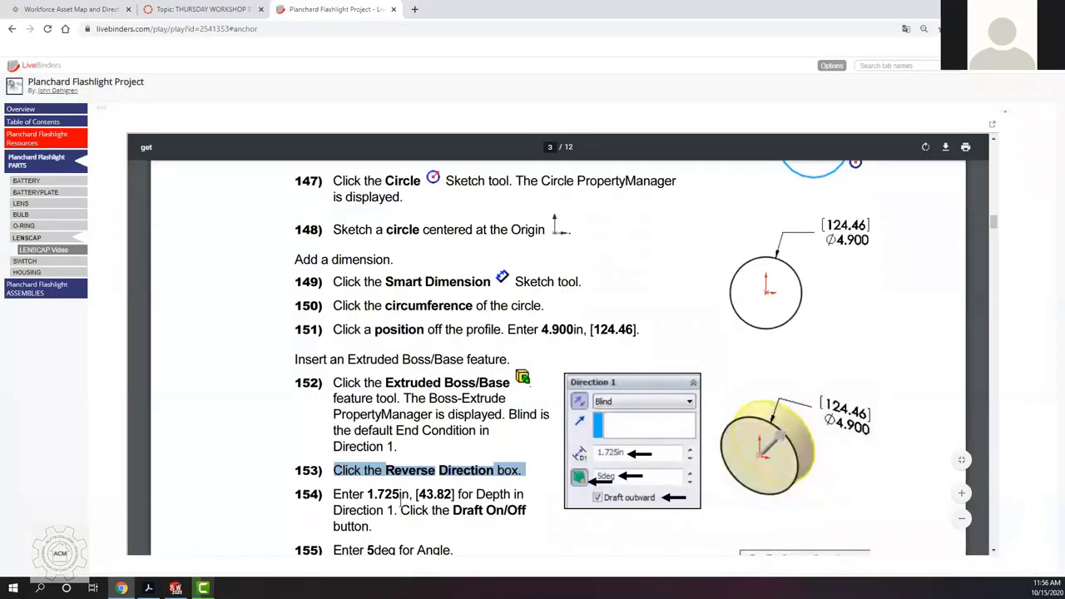
Step: Scroll the tutorial down to steps 155–161, then go back to SOLIDWORKS
{"action": "scroll", "coordinate": [400, 499], "scroll_direction": "down", "scroll_amount": 3}
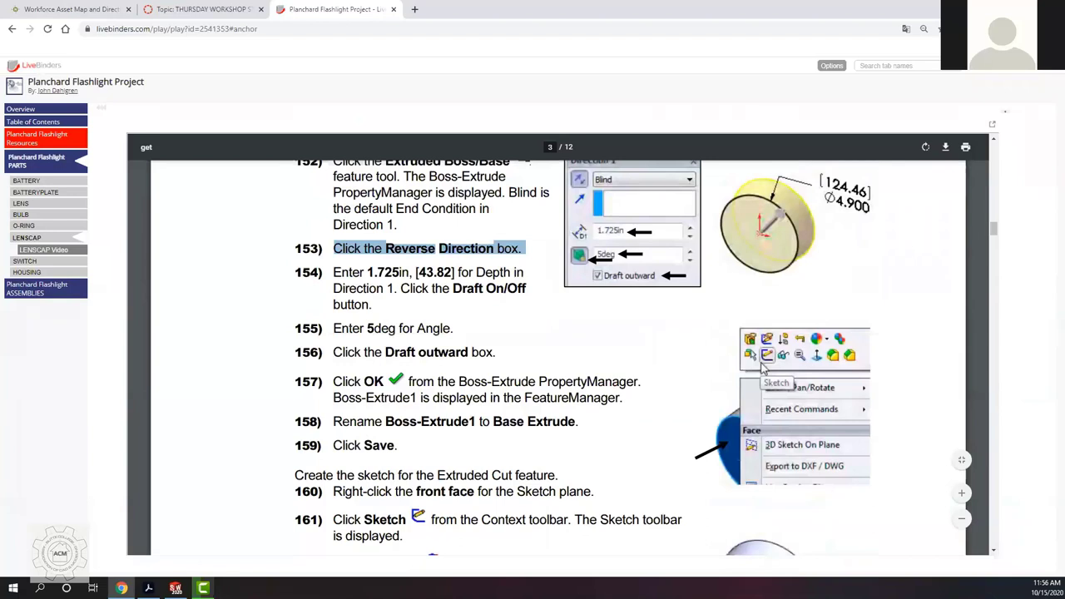
{"action": "key", "text": "alt+Tab"}
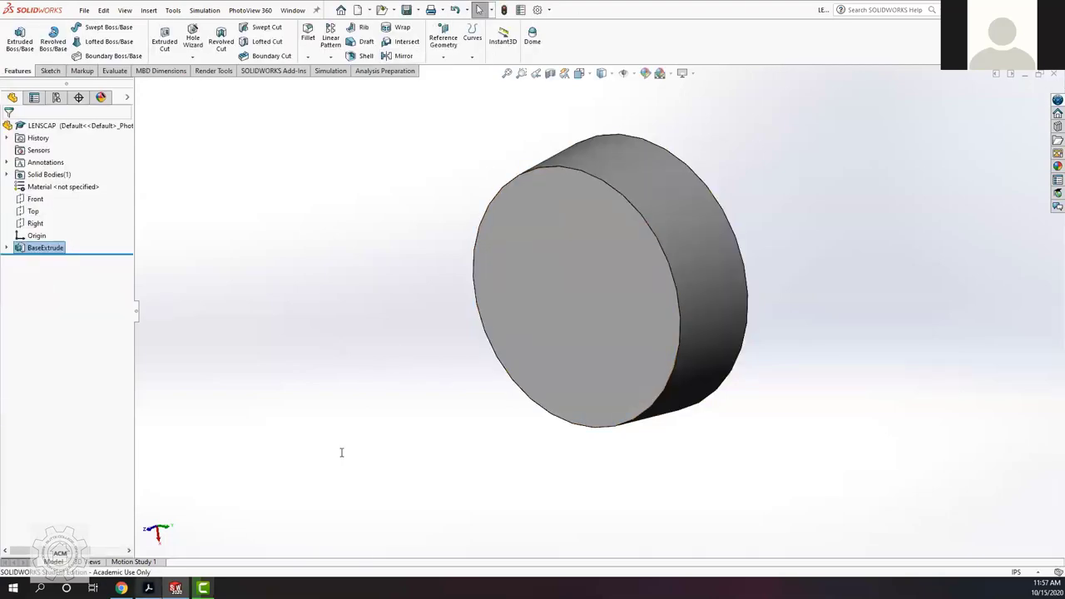
Step: Switch from SOLIDWORKS to the LiveBinders Planchard Flashlight tutorial in Chrome
{"action": "key", "text": "alt+Tab"}
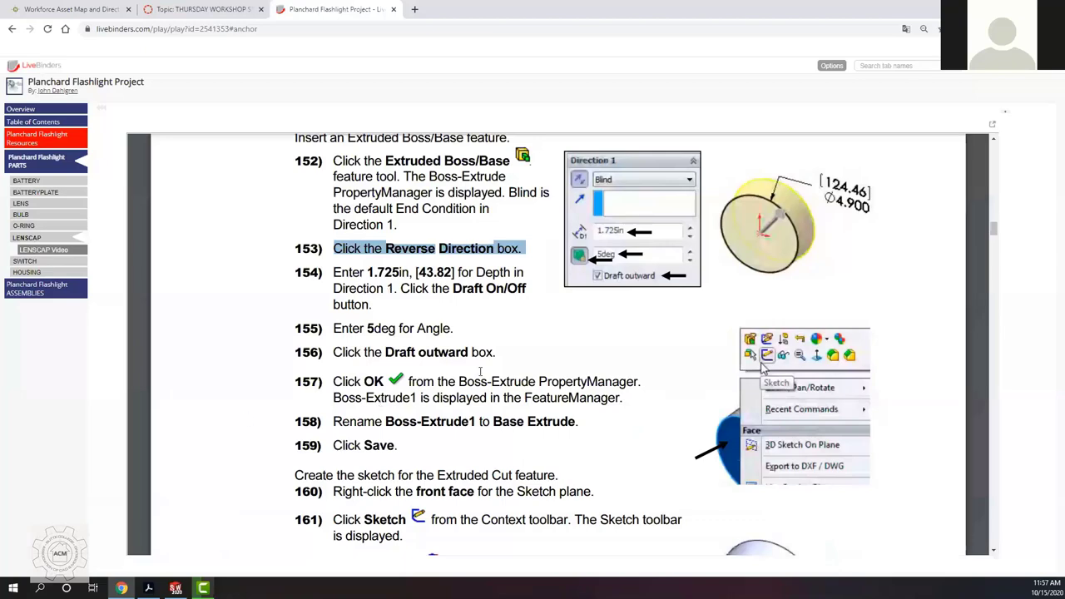
Step: Scroll the tutorial to steps 160–172 on the front-face circle, then return to SOLIDWORKS
{"action": "scroll", "coordinate": [380, 401], "scroll_direction": "down", "scroll_amount": 2}
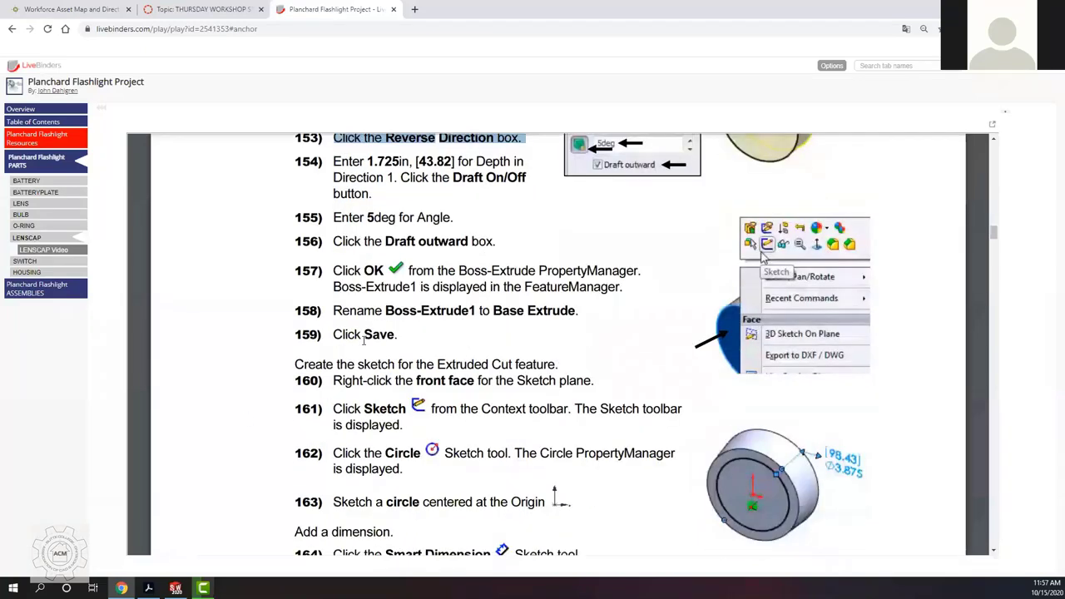
{"action": "scroll", "coordinate": [366, 340], "scroll_direction": "down", "scroll_amount": 2}
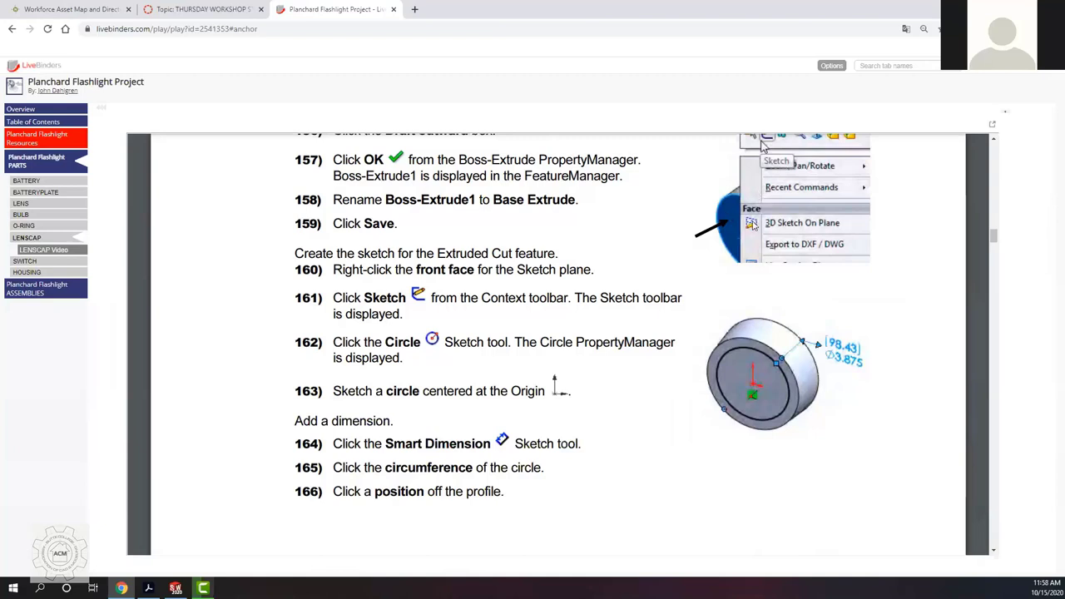
{"action": "scroll", "coordinate": [699, 296], "scroll_direction": "up", "scroll_amount": 1}
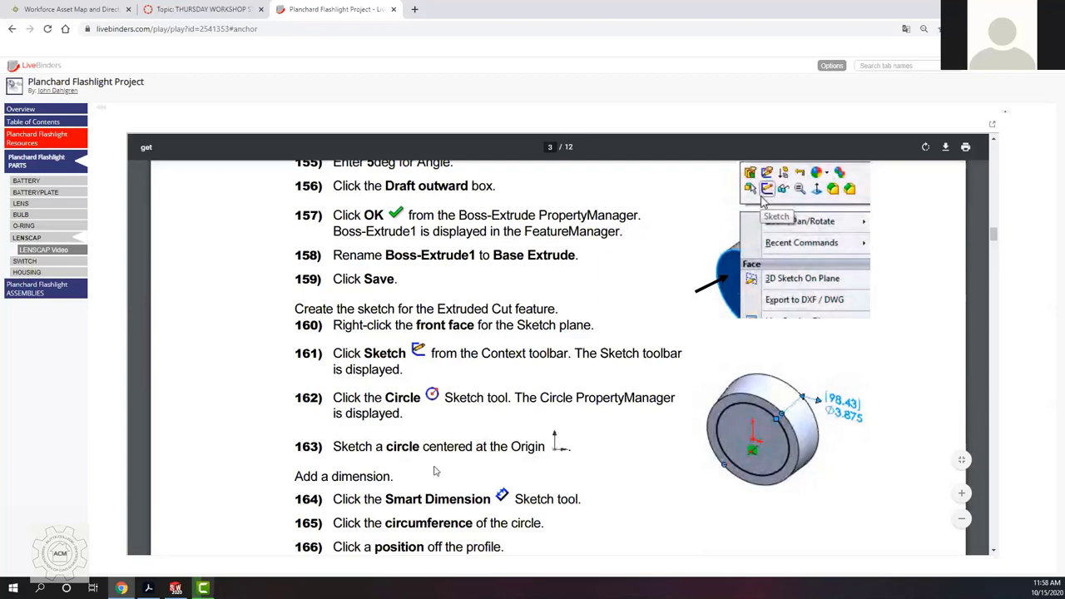
{"action": "scroll", "coordinate": [436, 472], "scroll_direction": "down", "scroll_amount": 2}
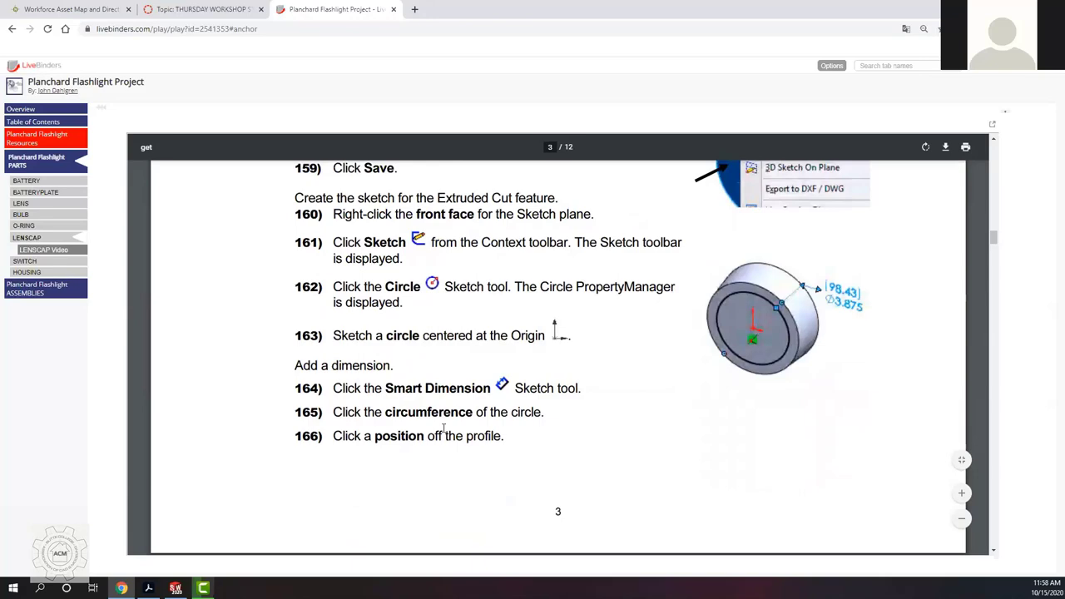
{"action": "scroll", "coordinate": [393, 361], "scroll_direction": "down", "scroll_amount": 2}
{"action": "scroll", "coordinate": [387, 343], "scroll_direction": "down", "scroll_amount": 8}
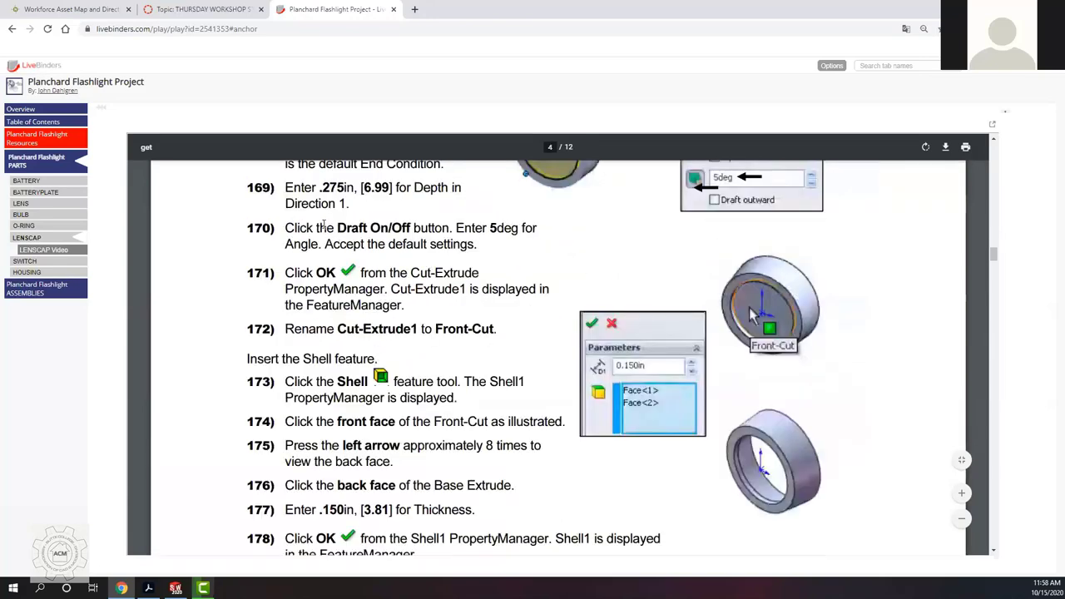
{"action": "scroll", "coordinate": [324, 226], "scroll_direction": "up", "scroll_amount": 2}
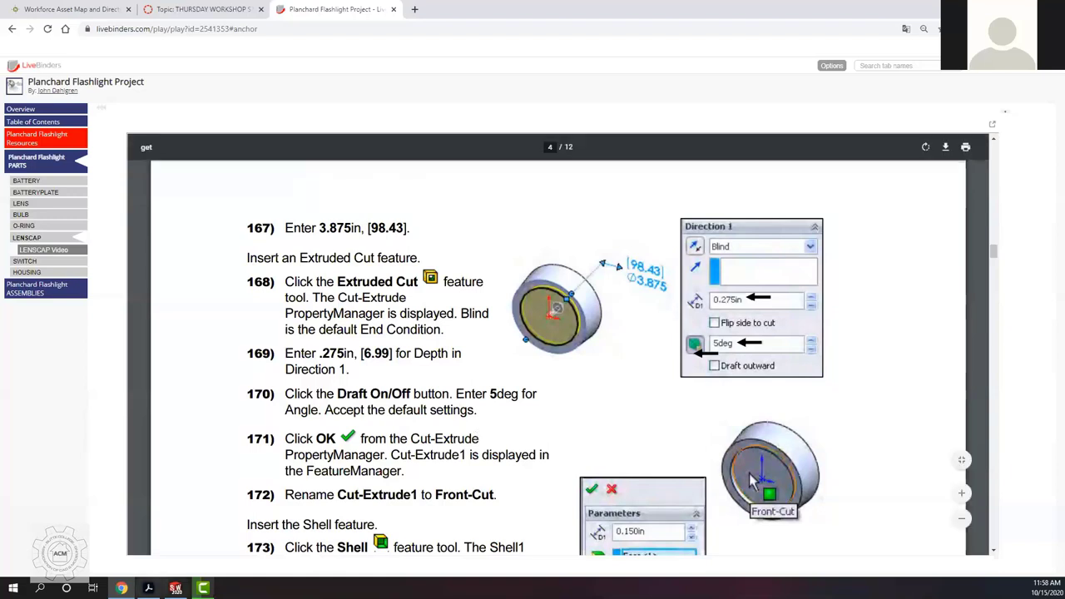
{"action": "key", "text": "alt+Tab"}
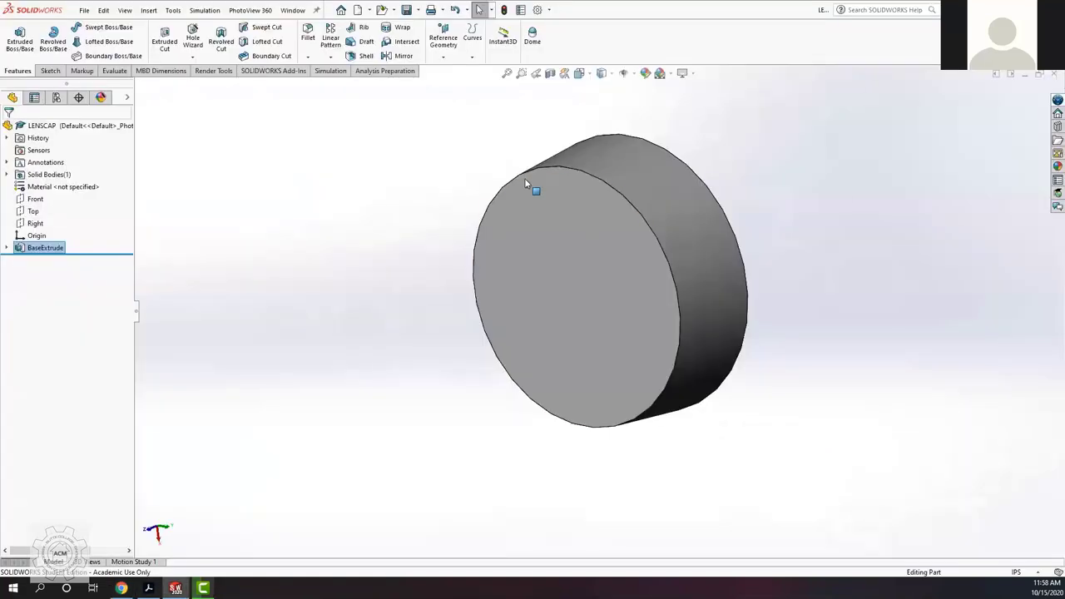
Step: Save the LENSCAP part and open Sketch2 on the disc's front face
{"action": "left_click", "coordinate": [408, 11]}
{"action": "left_click", "coordinate": [587, 288]}
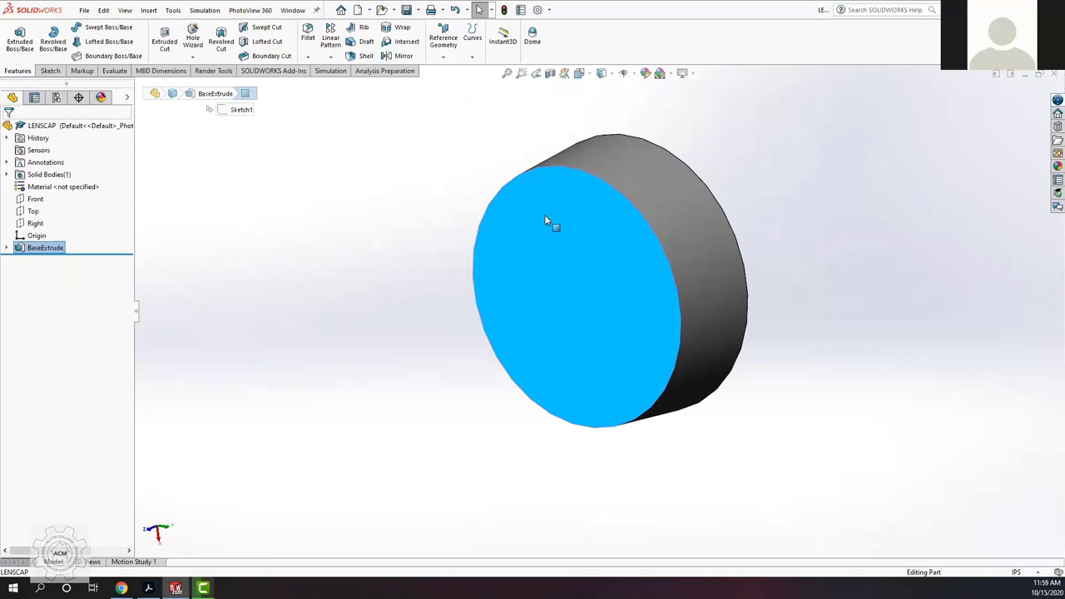
{"action": "right_click", "coordinate": [573, 202]}
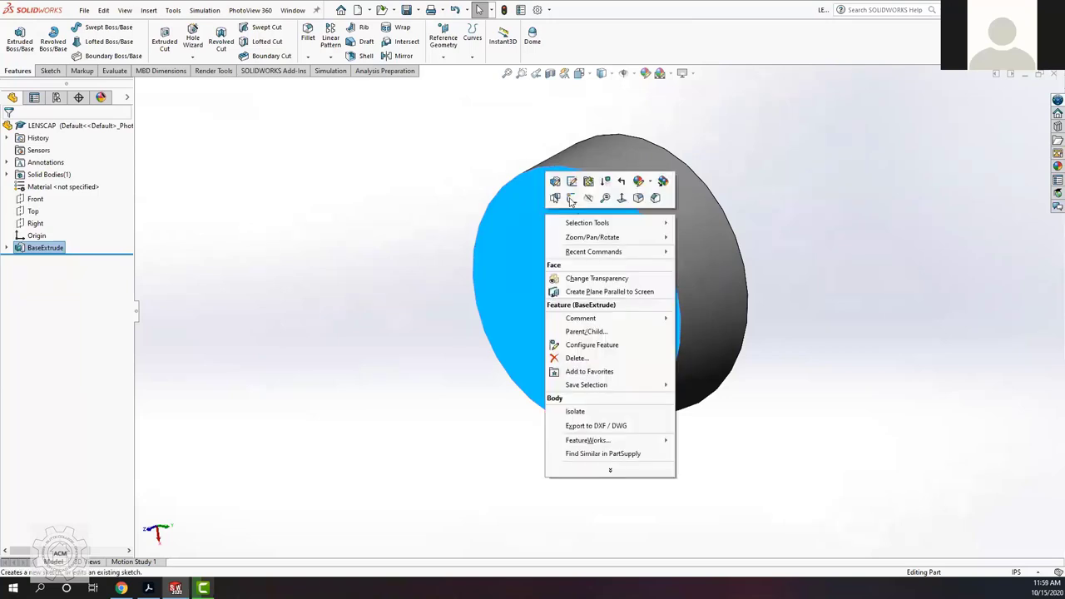
{"action": "left_click", "coordinate": [643, 525]}
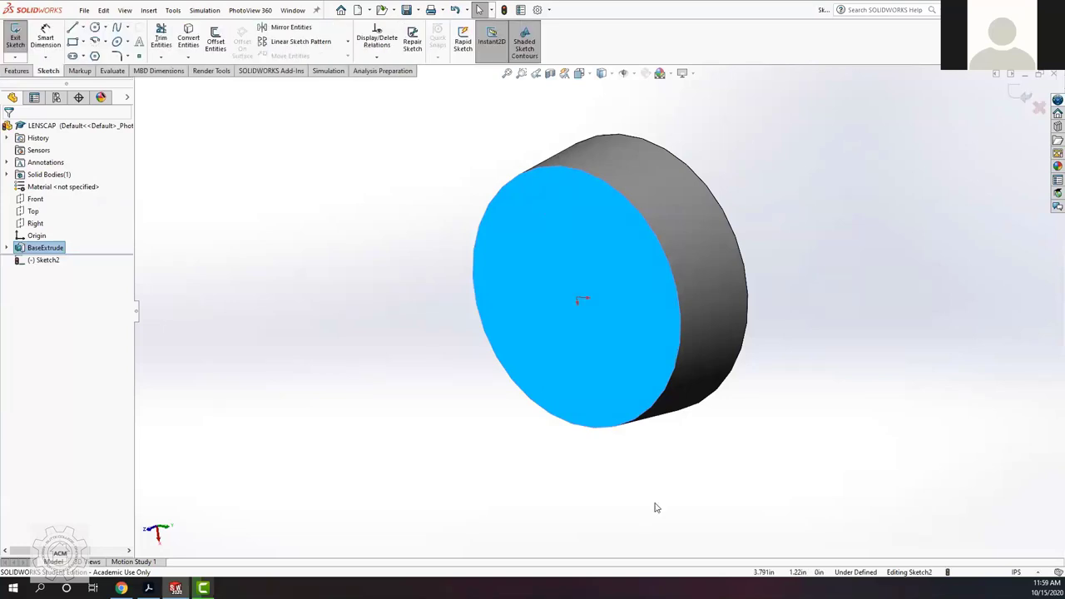
Step: Set the view to Front, facing the sketch face squarely, and start the Circle tool
{"action": "key", "text": "space"}
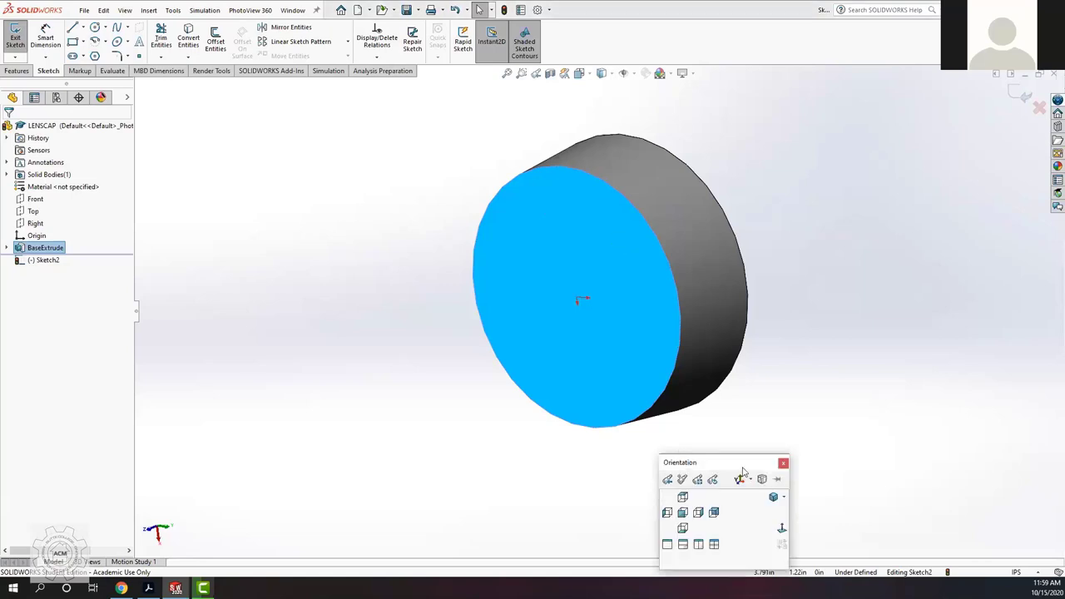
{"action": "key", "text": "space"}
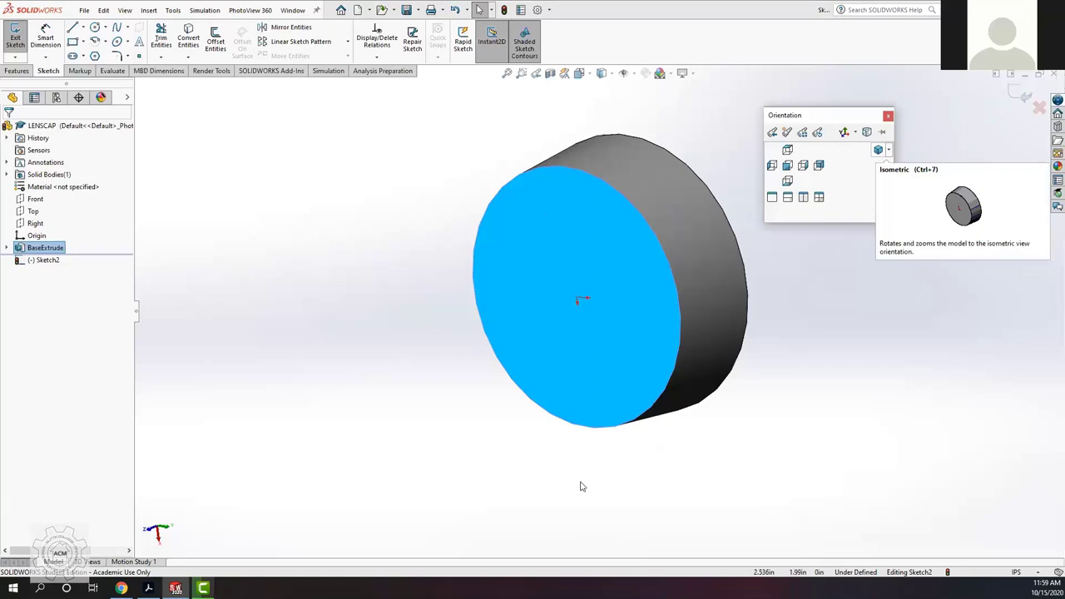
{"action": "key", "text": "ctrl+7"}
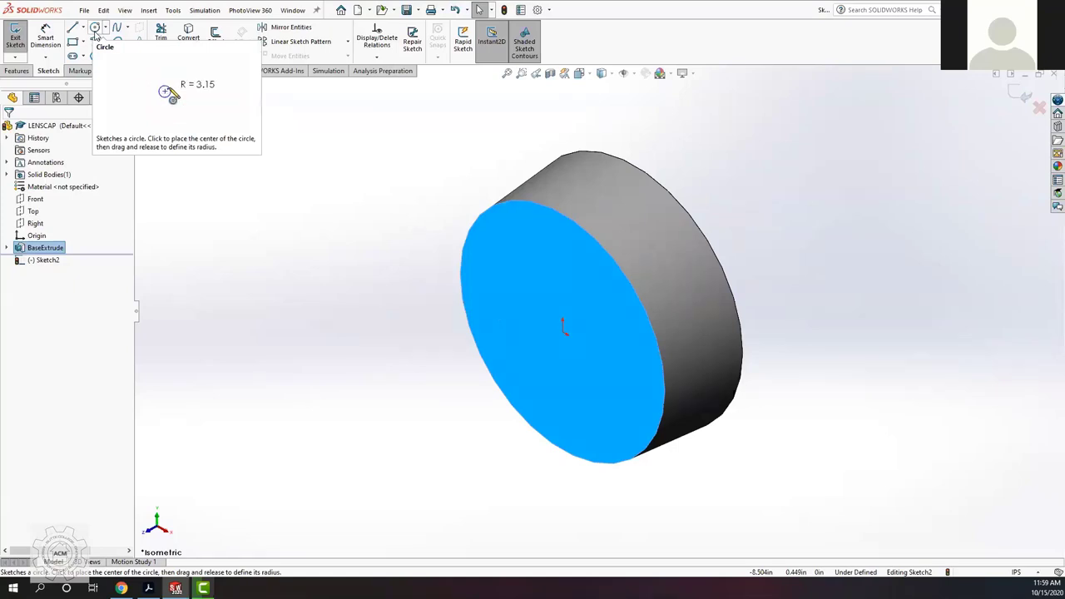
{"action": "key", "text": "space"}
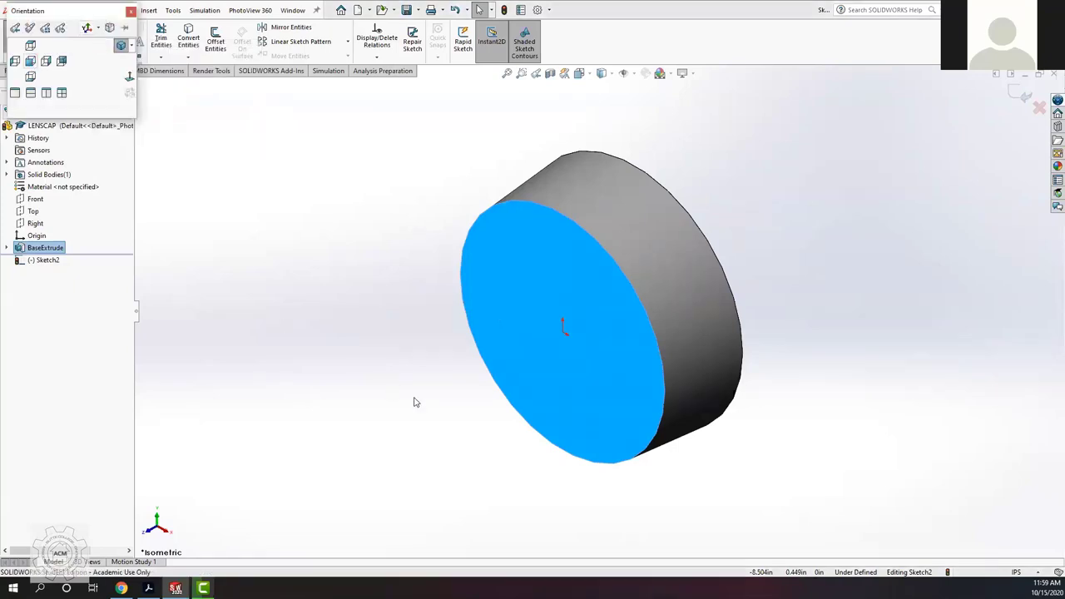
{"action": "key", "text": "ctrl+1"}
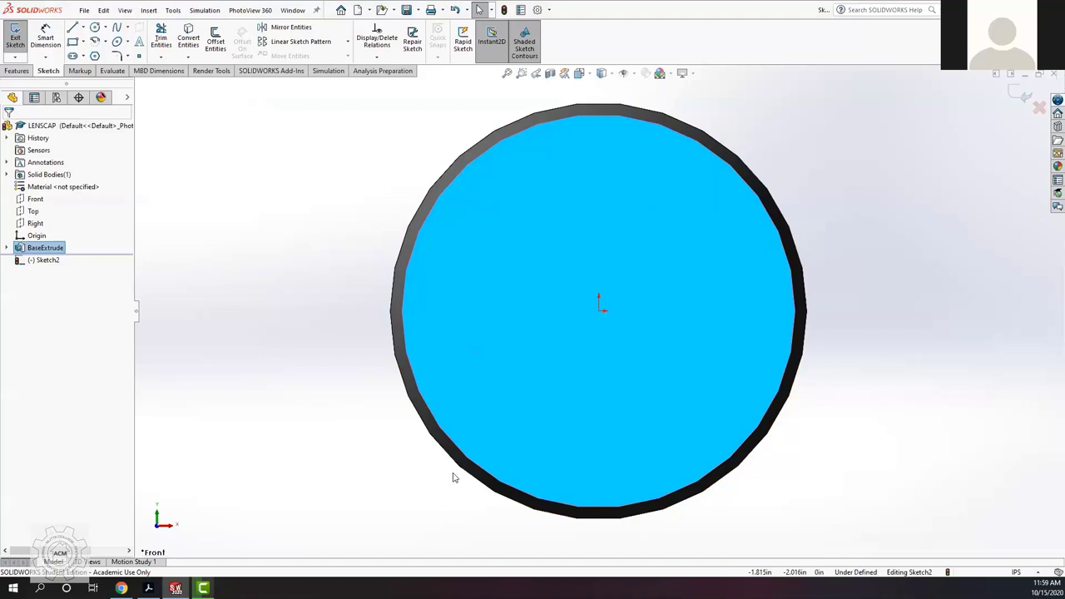
{"action": "left_click", "coordinate": [95, 28]}
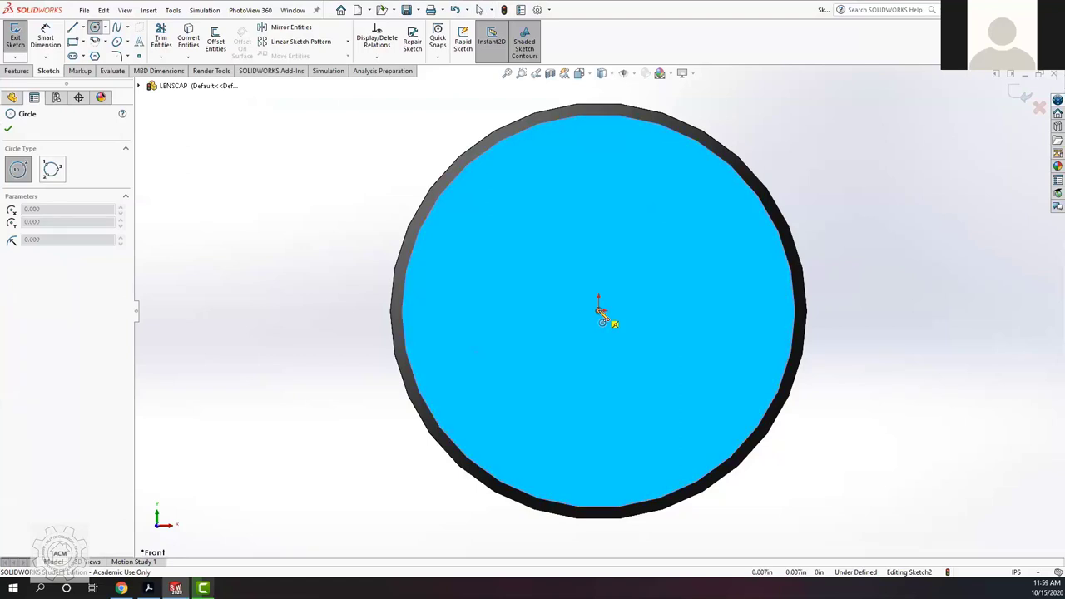
Step: Draw an origin-centred circle about 4.12 in across and select it for a Smart Dimension
{"action": "left_click", "coordinate": [600, 311]}
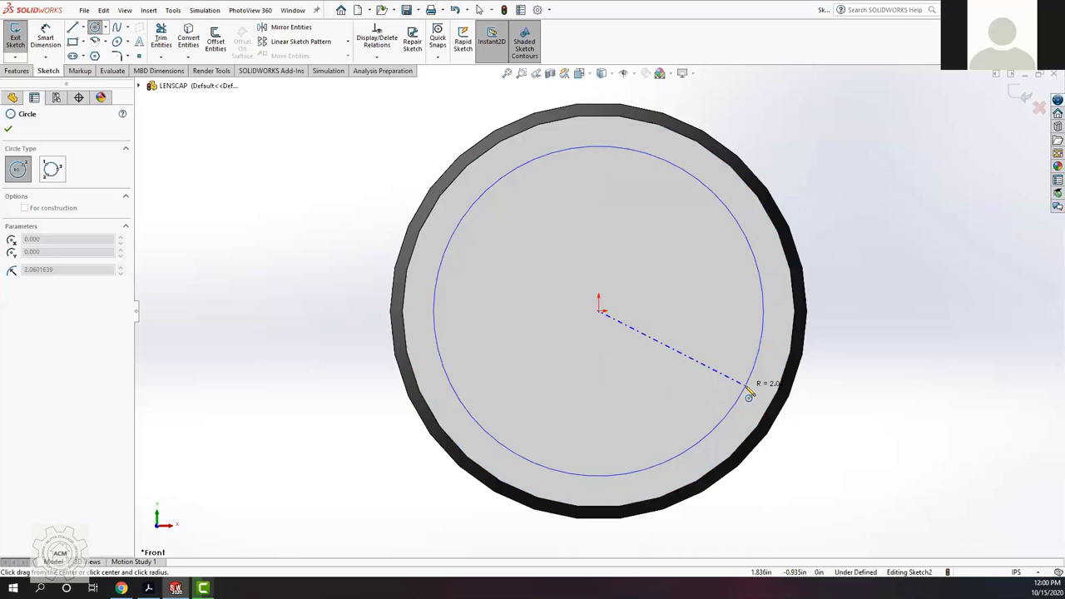
{"action": "left_click", "coordinate": [748, 391]}
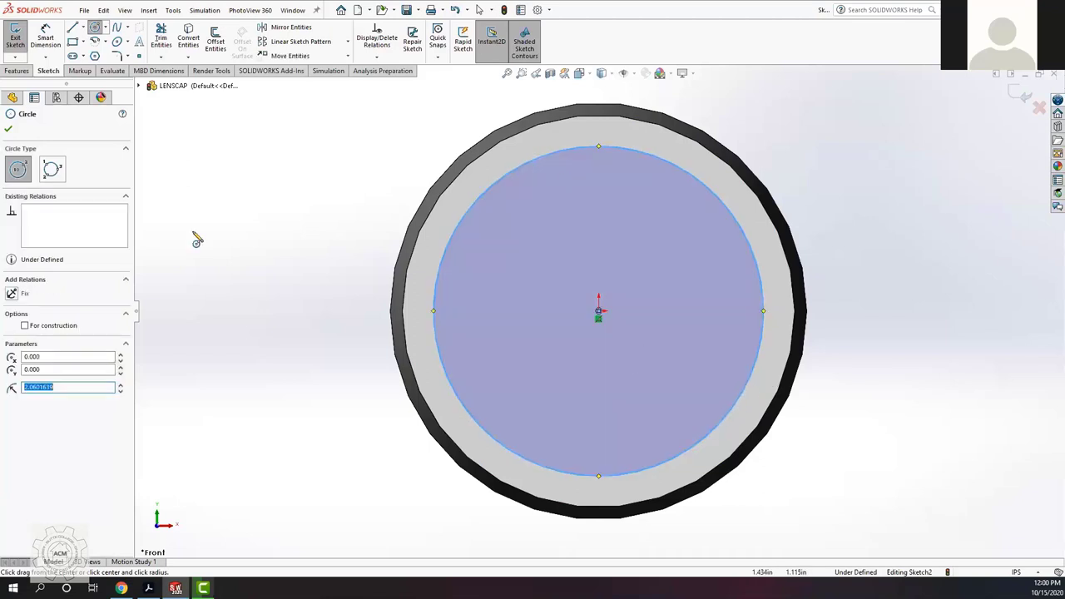
{"action": "left_click", "coordinate": [45, 40]}
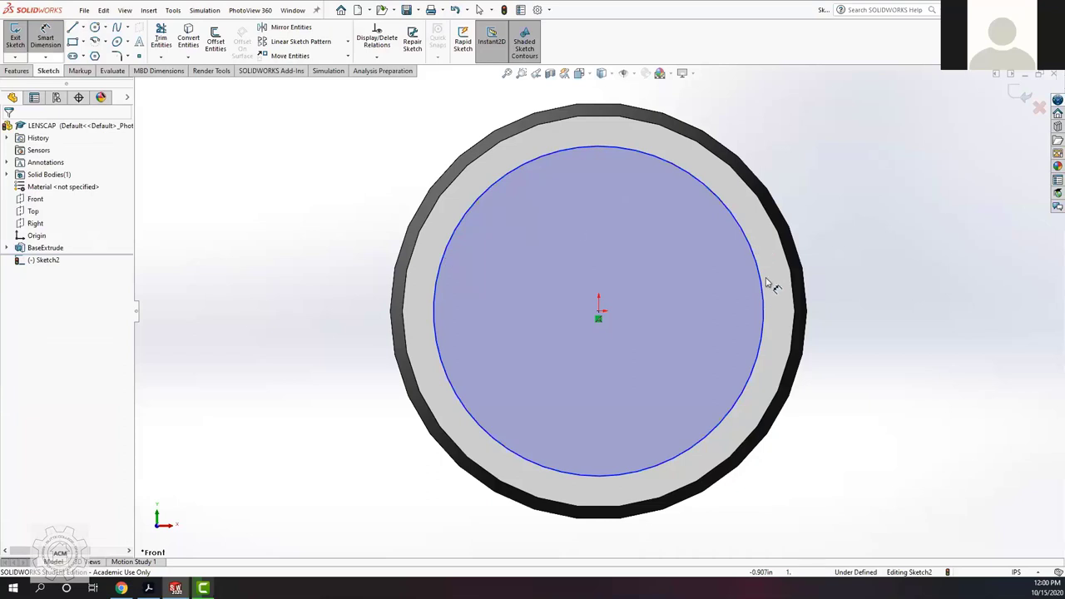
{"action": "left_click", "coordinate": [787, 312]}
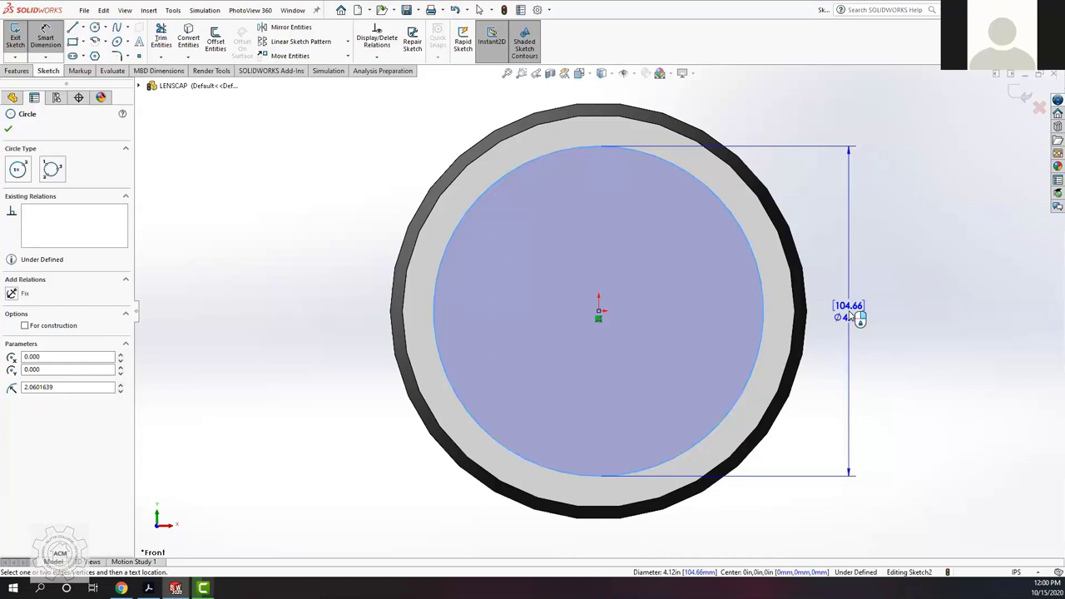
Step: Place the Ø4.120 in diameter dimension below right of the circle and check the tutorial's required value
{"action": "left_click", "coordinate": [851, 316]}
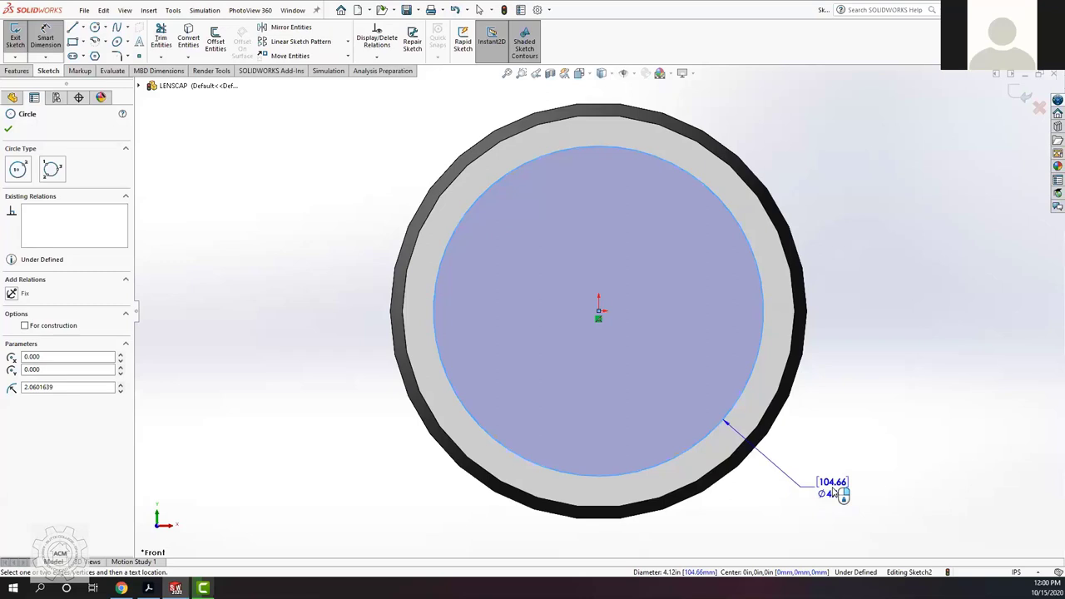
{"action": "left_click", "coordinate": [834, 492]}
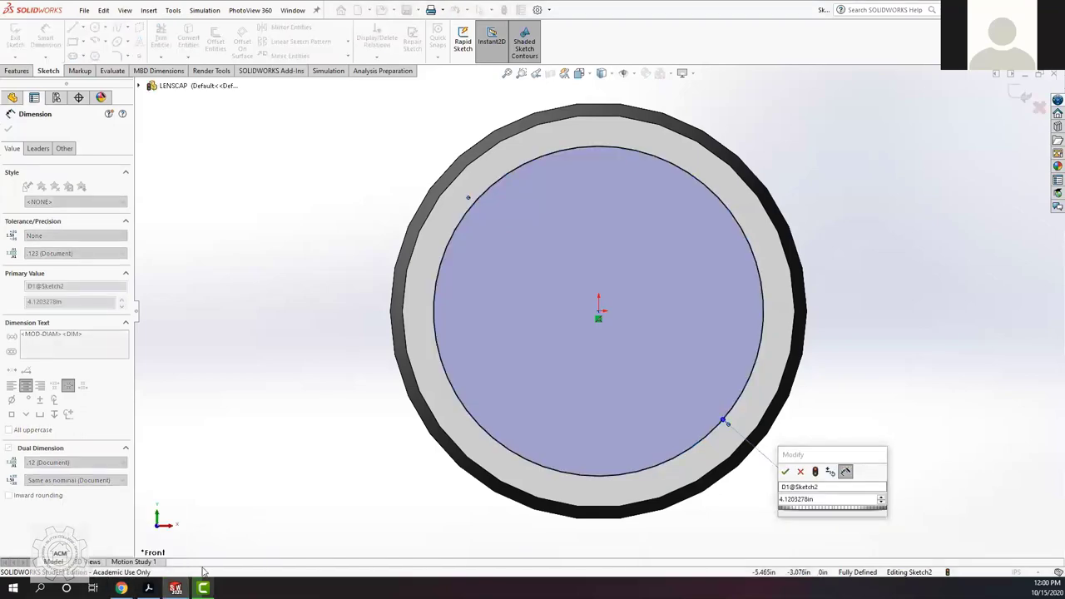
{"action": "key", "text": "alt+Tab"}
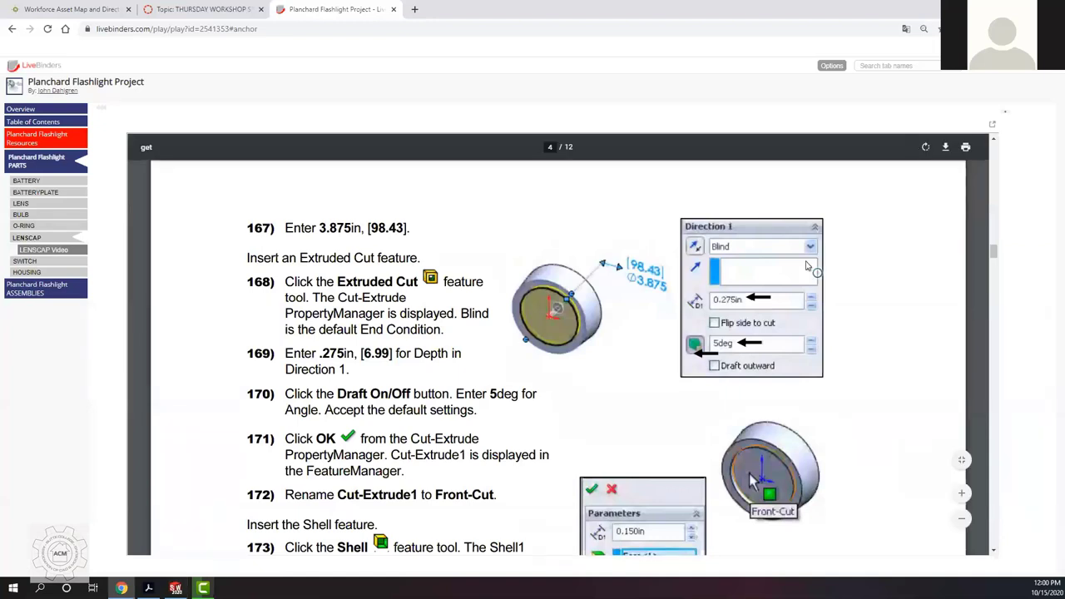
{"action": "key", "text": "alt+Tab"}
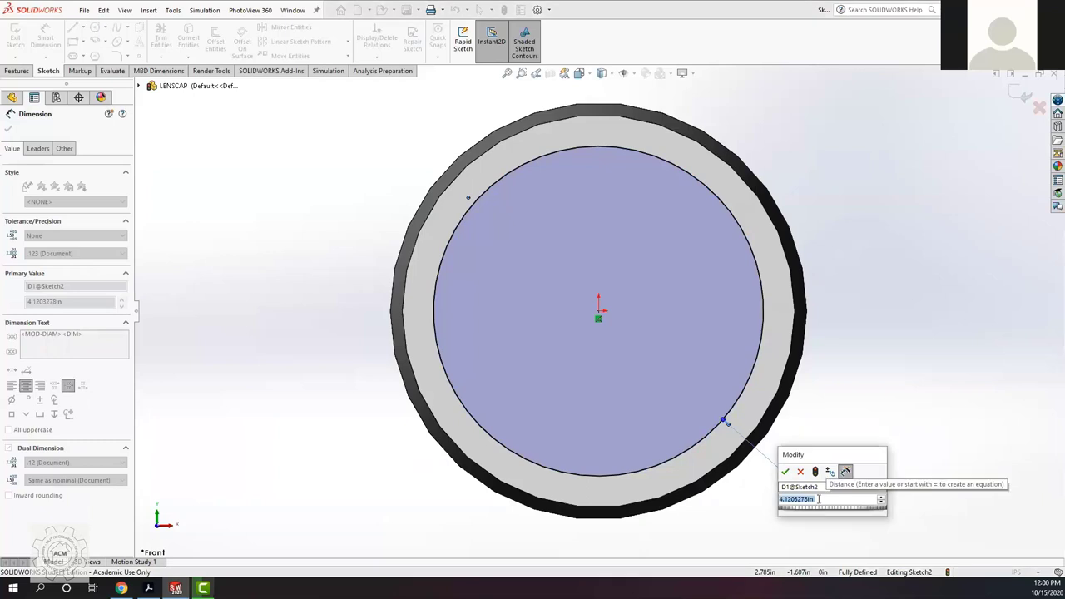
Step: Change the circle's diameter dimension from 4.120 in to 3.875 in and close the dimension settings
{"action": "type", "text": "3.8"}
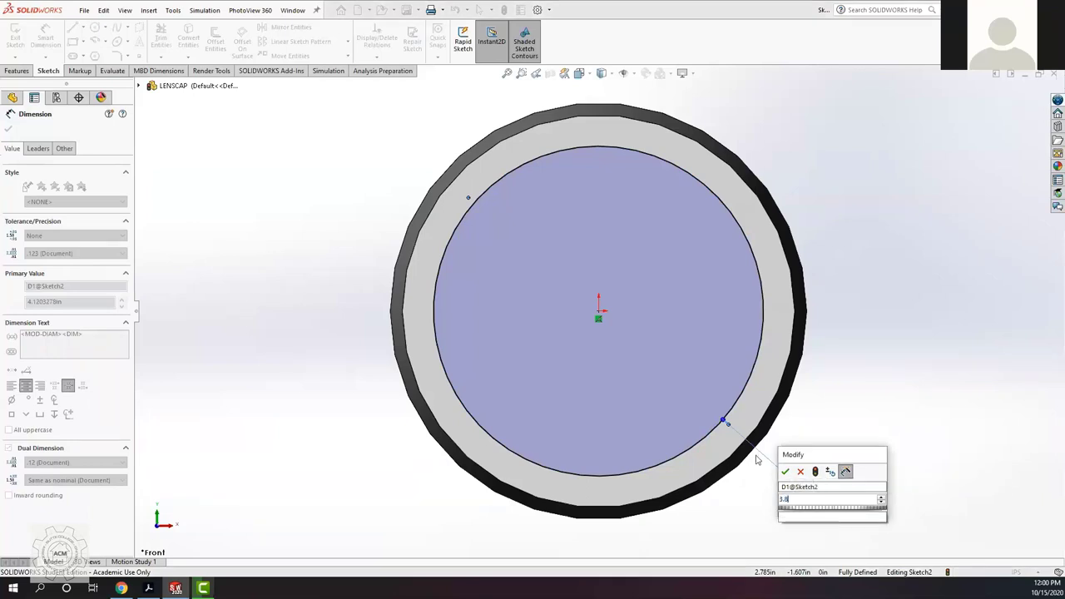
{"action": "type", "text": "75"}
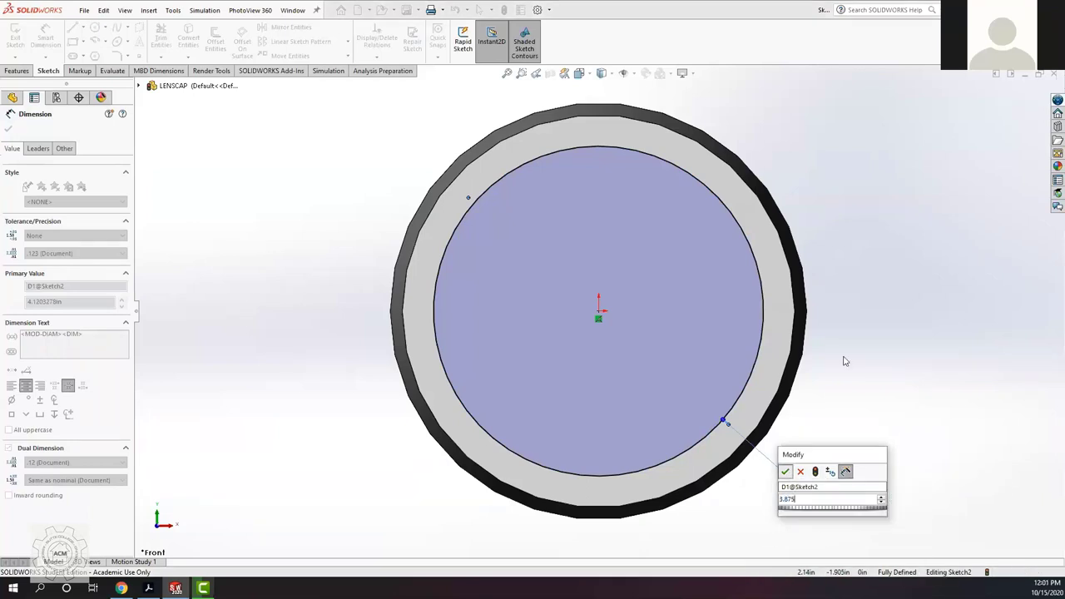
{"action": "key", "text": "Return"}
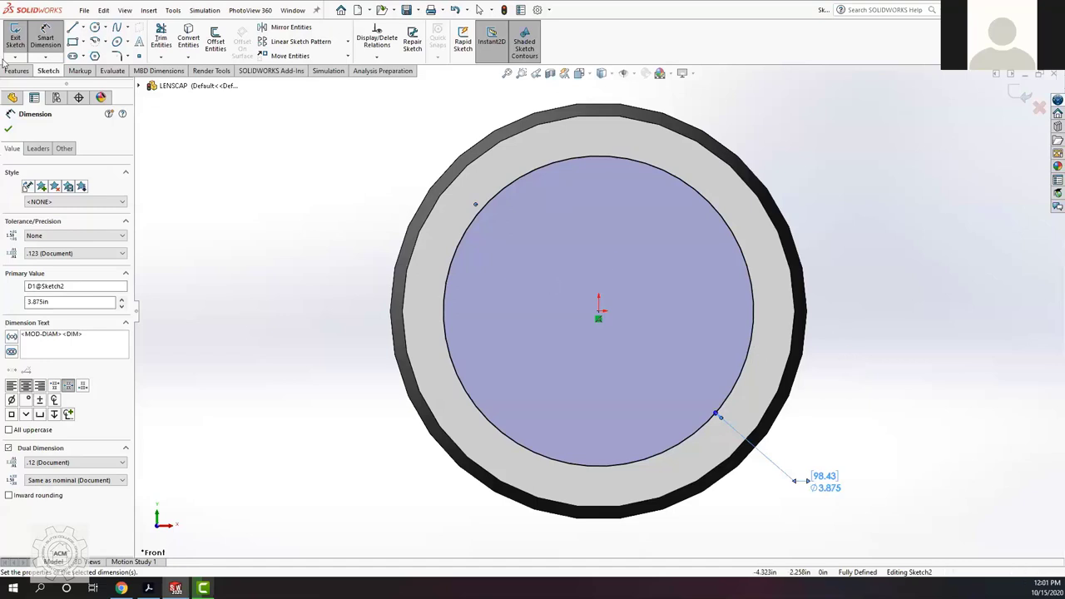
{"action": "left_click", "coordinate": [8, 132]}
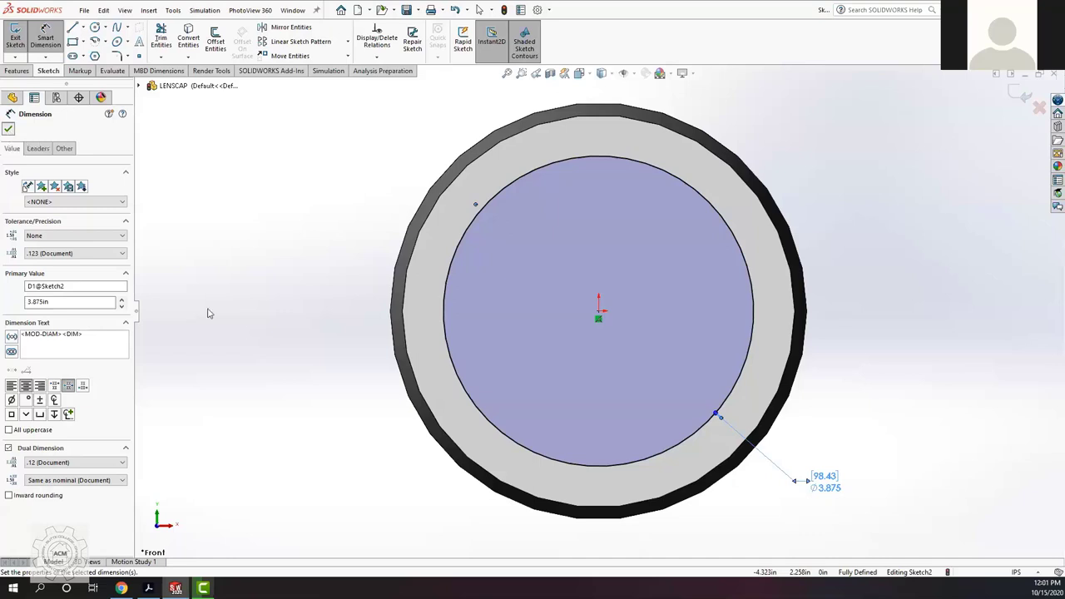
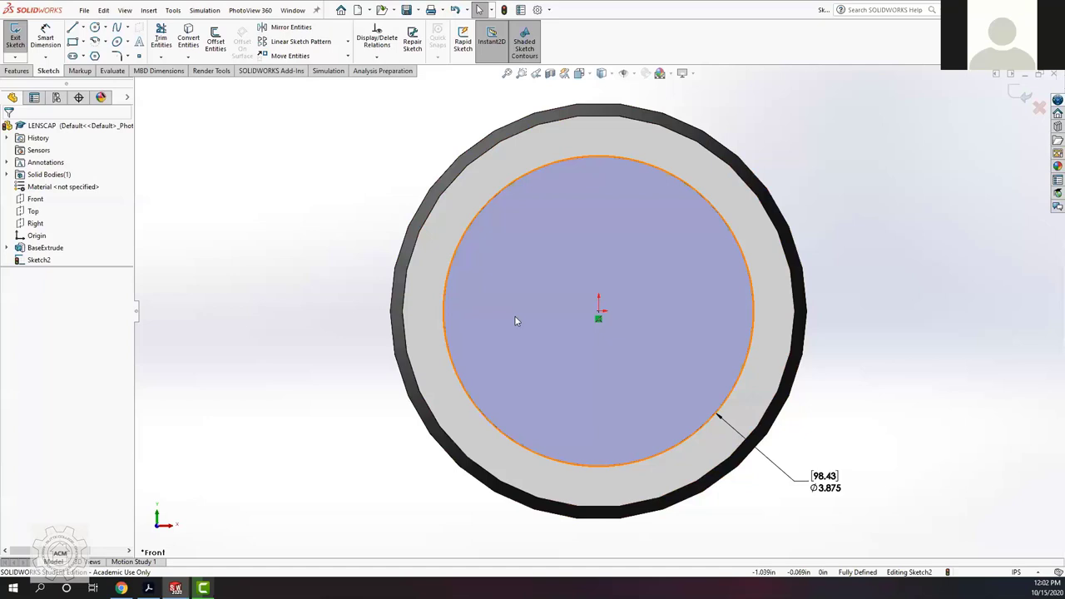
Step: Rotate the cap between side and front views to inspect the sketched front-face circle
{"action": "key", "text": "Left"}
{"action": "key", "text": "Left"}
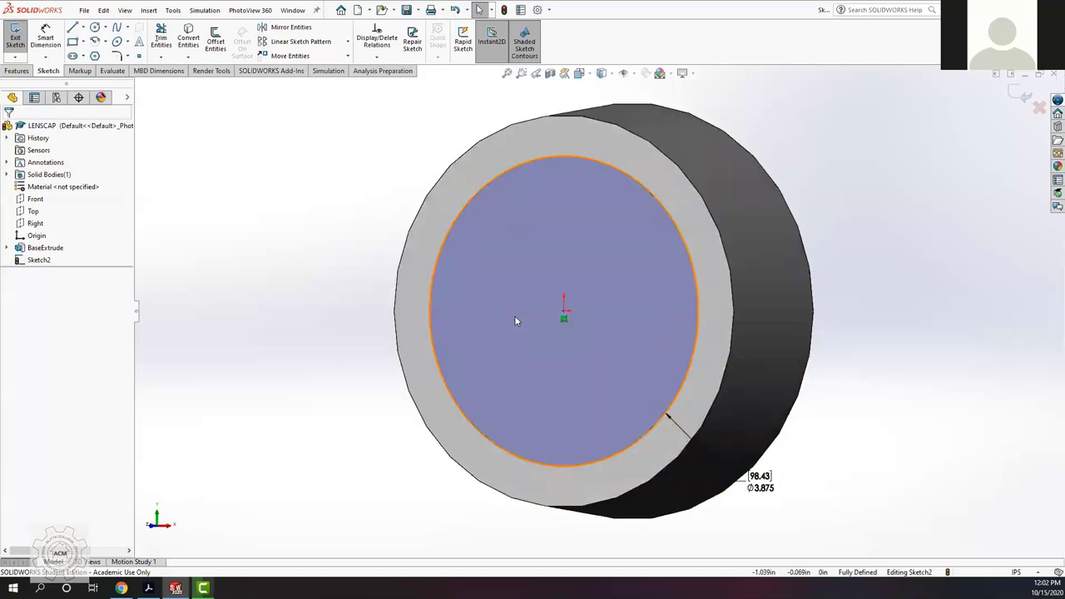
{"action": "key", "text": "Left"}
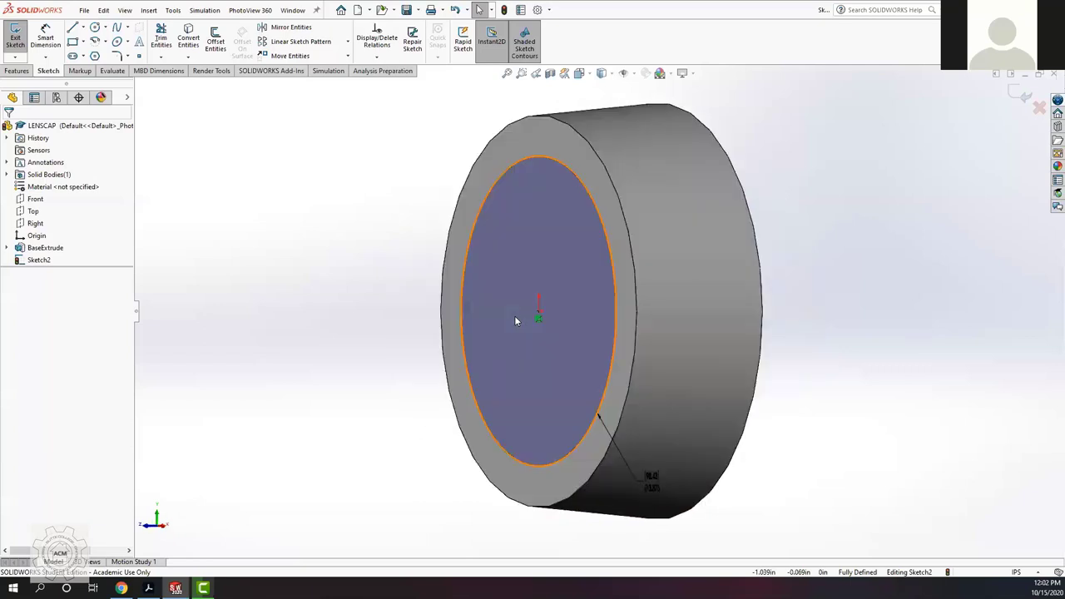
{"action": "key", "text": "Left"}
{"action": "key", "text": "Left"}
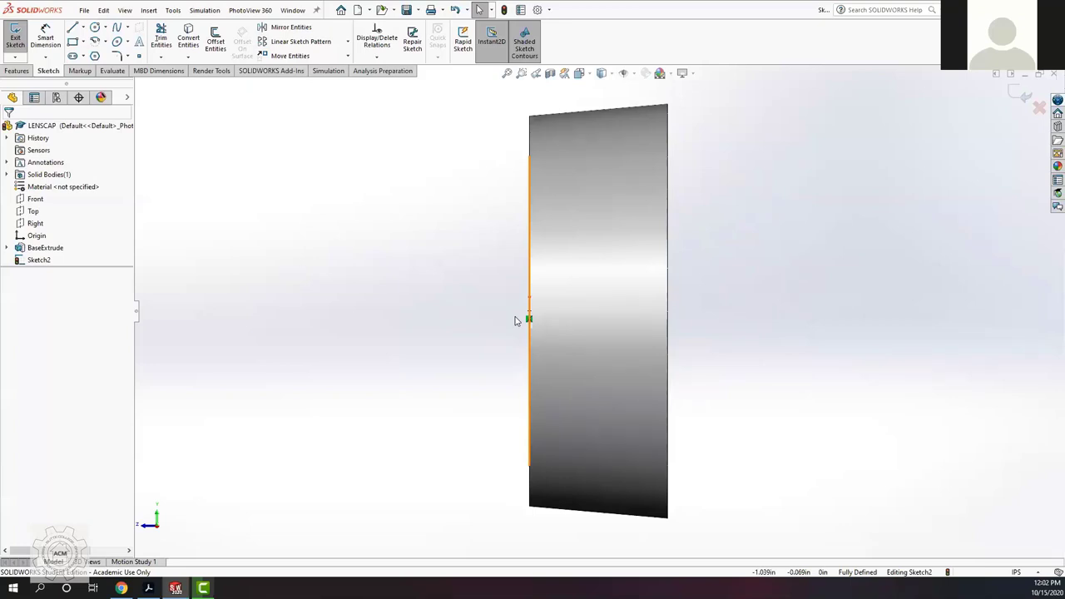
{"action": "key", "text": "Right"}
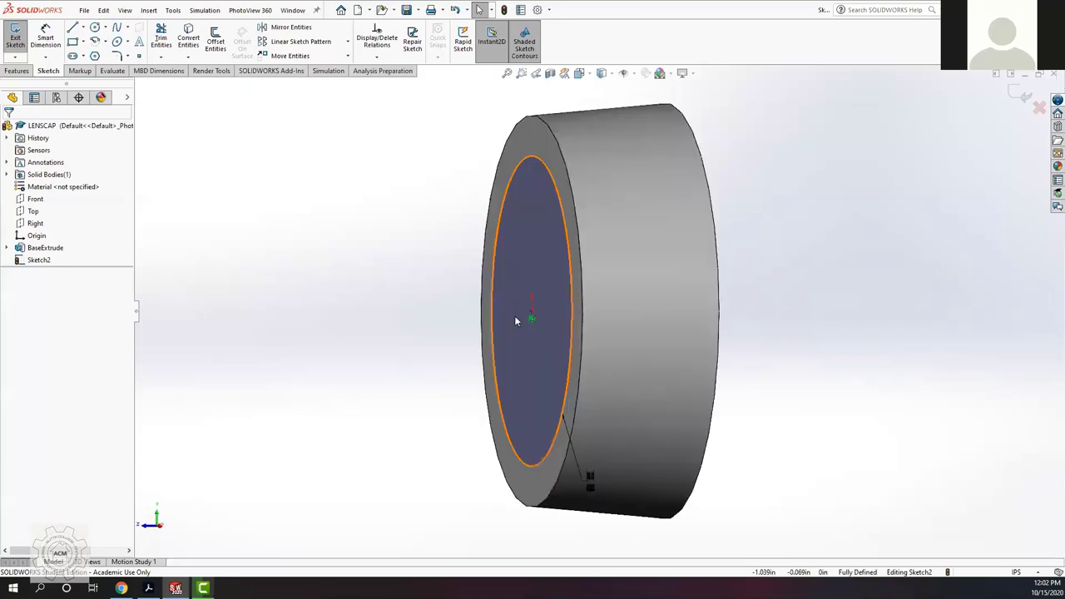
{"action": "key", "text": "Right"}
{"action": "key", "text": "Right"}
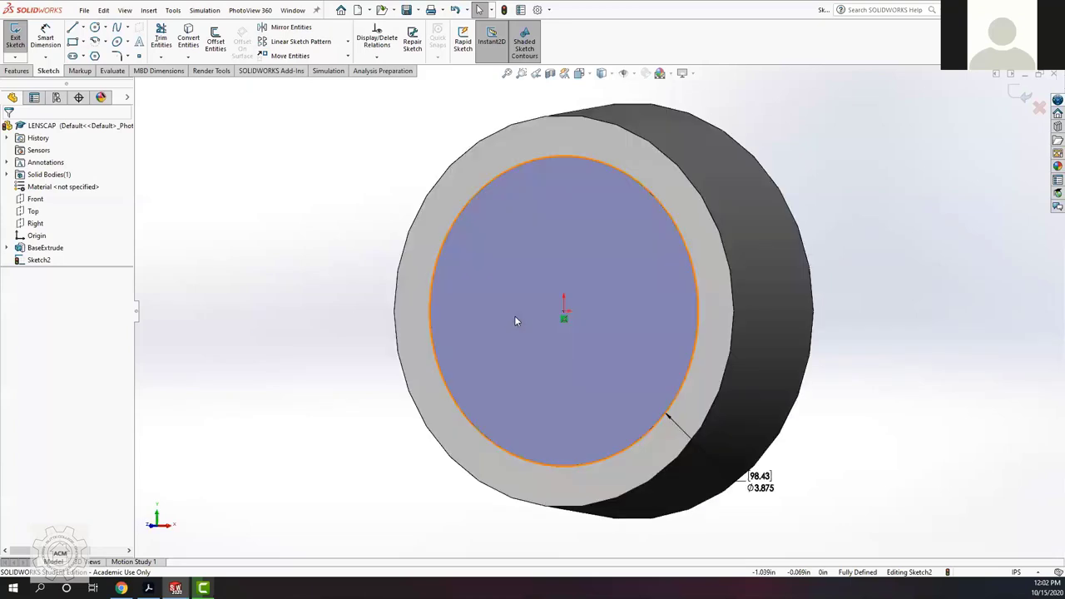
{"action": "key", "text": "Right"}
{"action": "key", "text": "Right"}
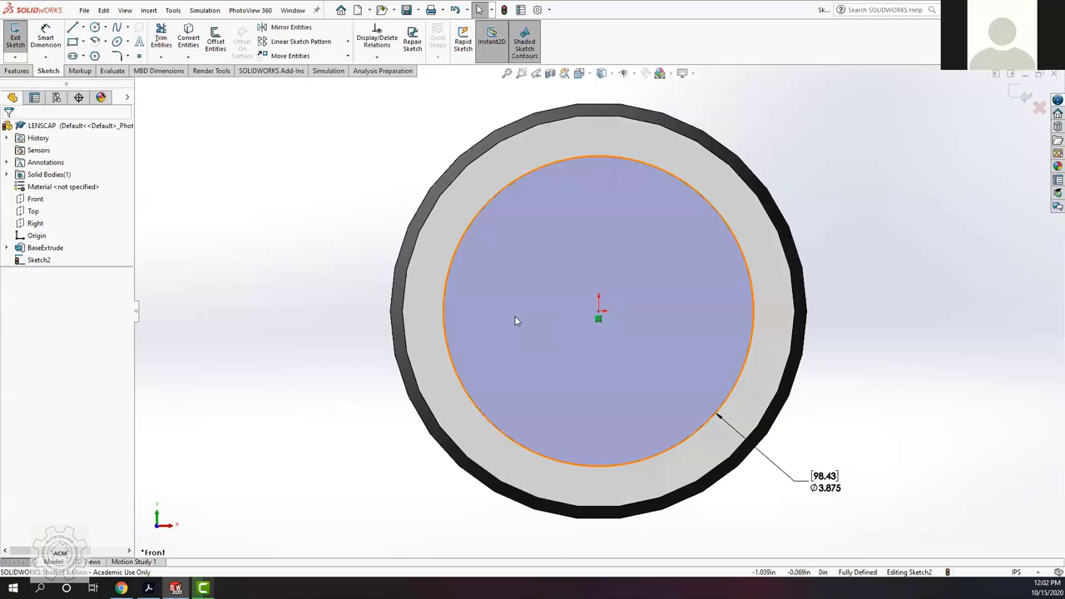
{"action": "key", "text": "Left"}
{"action": "key", "text": "Left"}
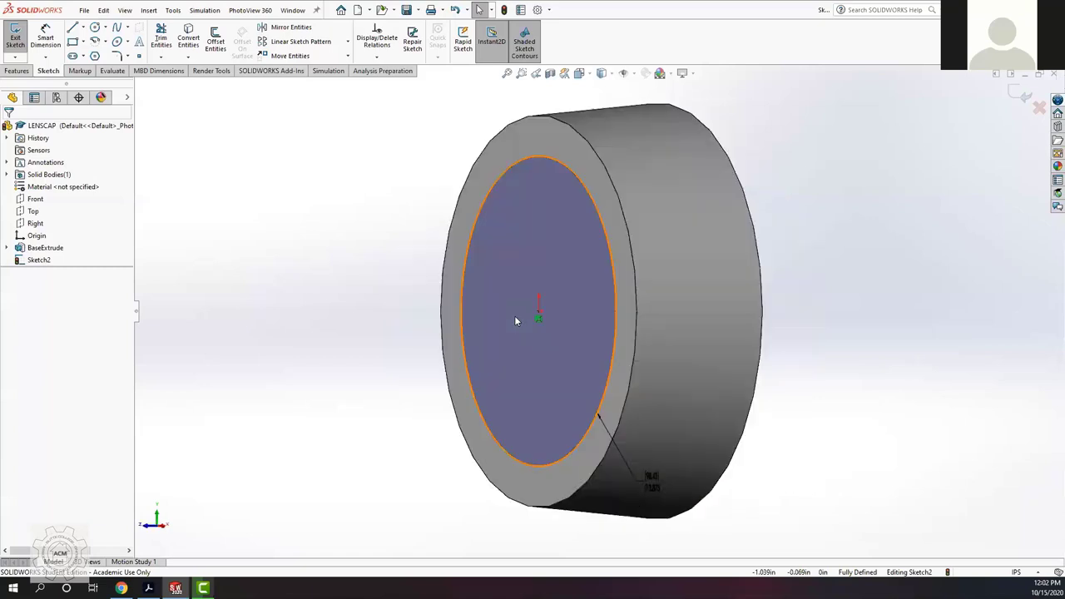
{"action": "key", "text": "Left"}
{"action": "key", "text": "Left"}
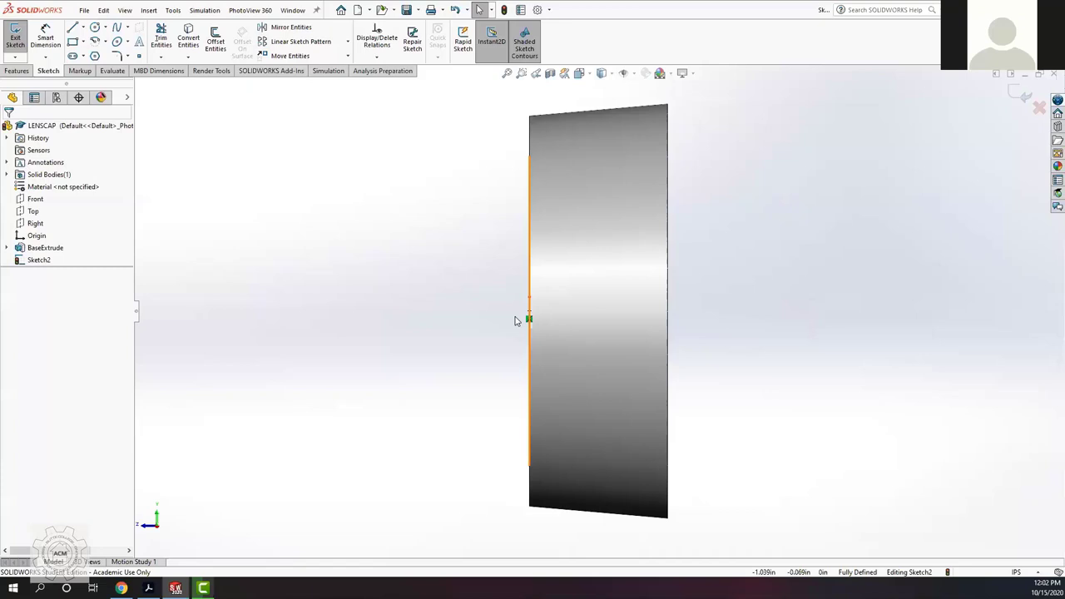
{"action": "key", "text": "Right"}
{"action": "key", "text": "Right"}
{"action": "key", "text": "Right"}
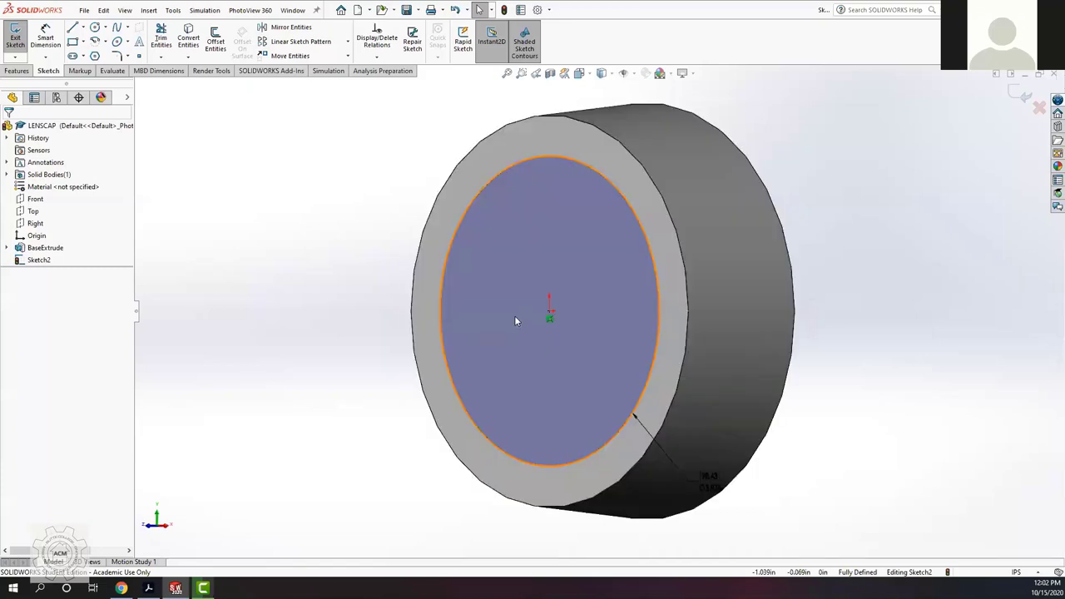
{"action": "key", "text": "ctrl+1"}
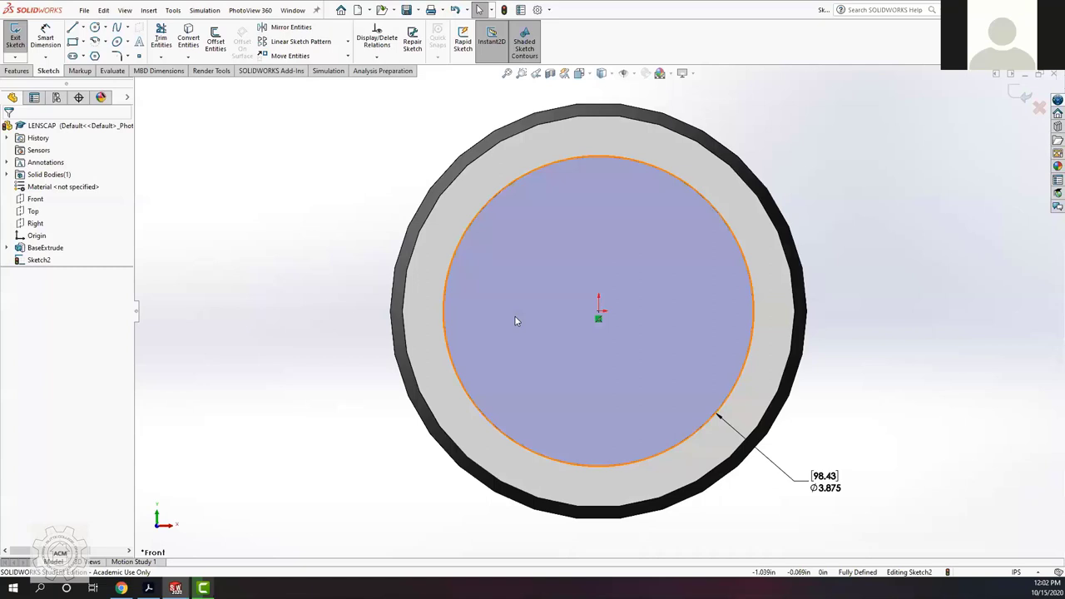
{"action": "key", "text": "Up"}
{"action": "key", "text": "Up"}
{"action": "key", "text": "Up"}
{"action": "key", "text": "Up"}
{"action": "key", "text": "Up"}
{"action": "key", "text": "Up"}
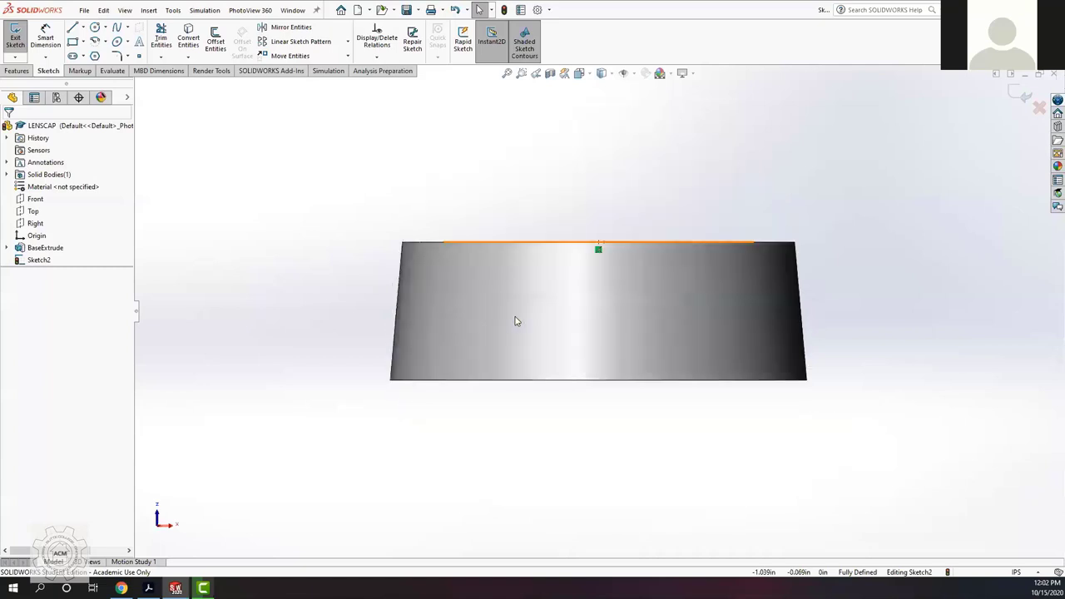
{"action": "key", "text": "Down"}
{"action": "key", "text": "Down"}
{"action": "key", "text": "Down"}
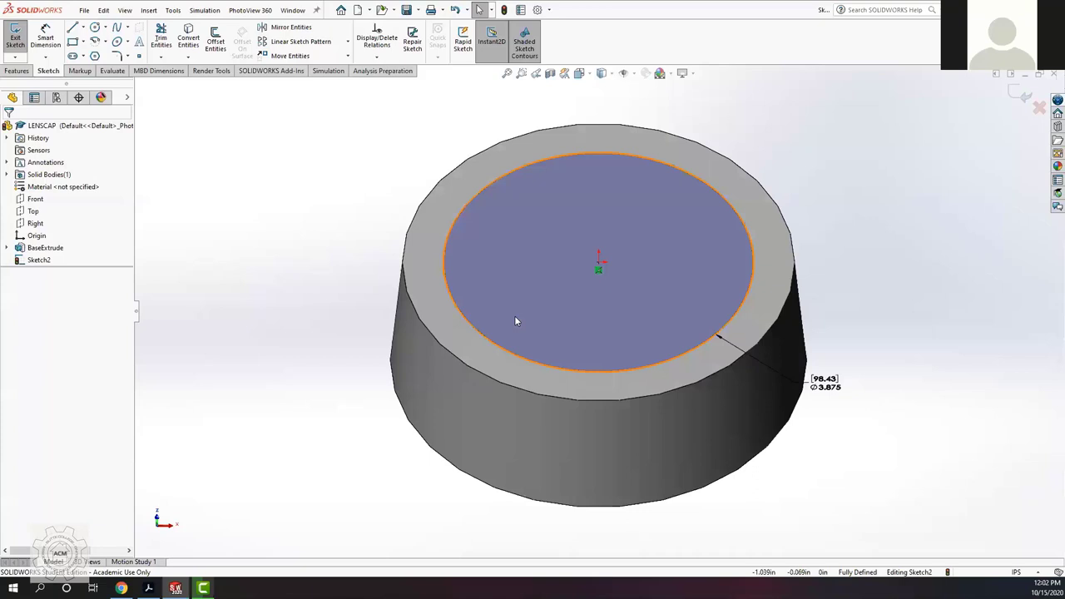
{"action": "key", "text": "ctrl+1"}
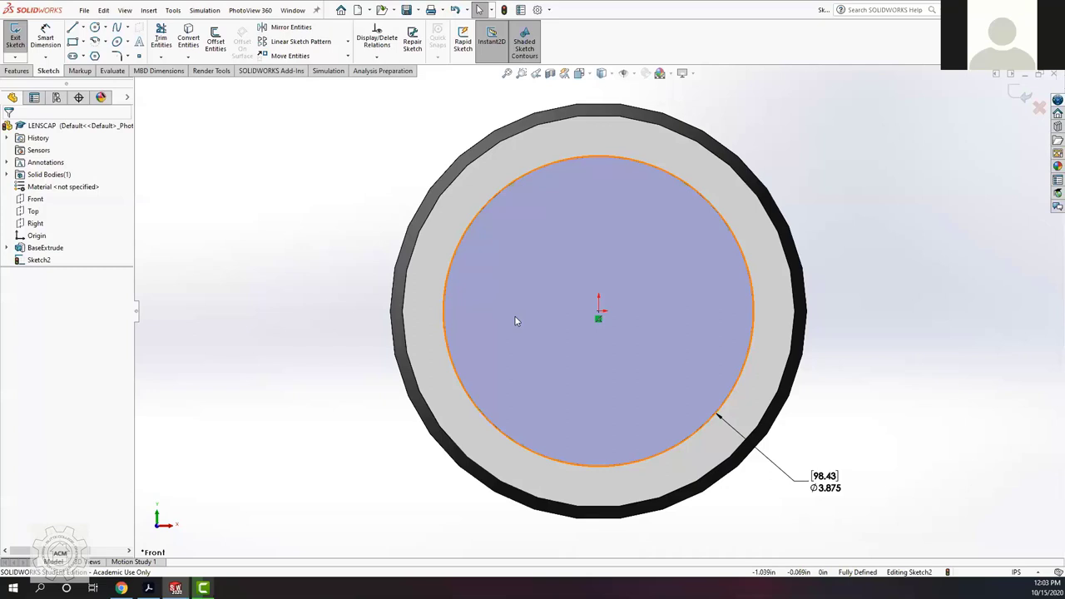
{"action": "key", "text": "Left"}
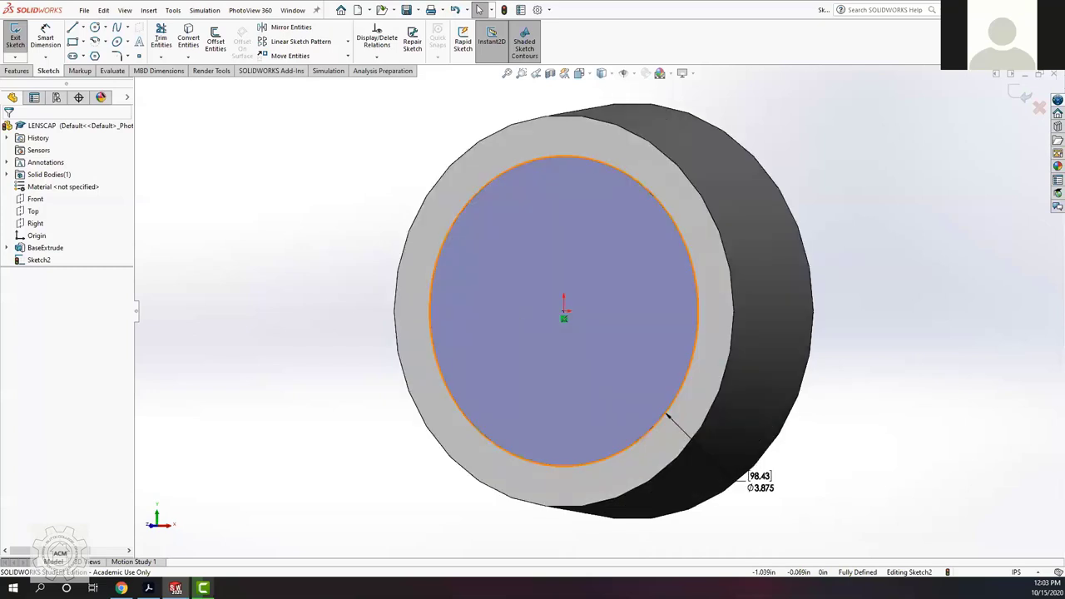
Step: Start an Extruded Cut on Sketch2 and rotate to inspect the cut preview
{"action": "left_click", "coordinate": [23, 72]}
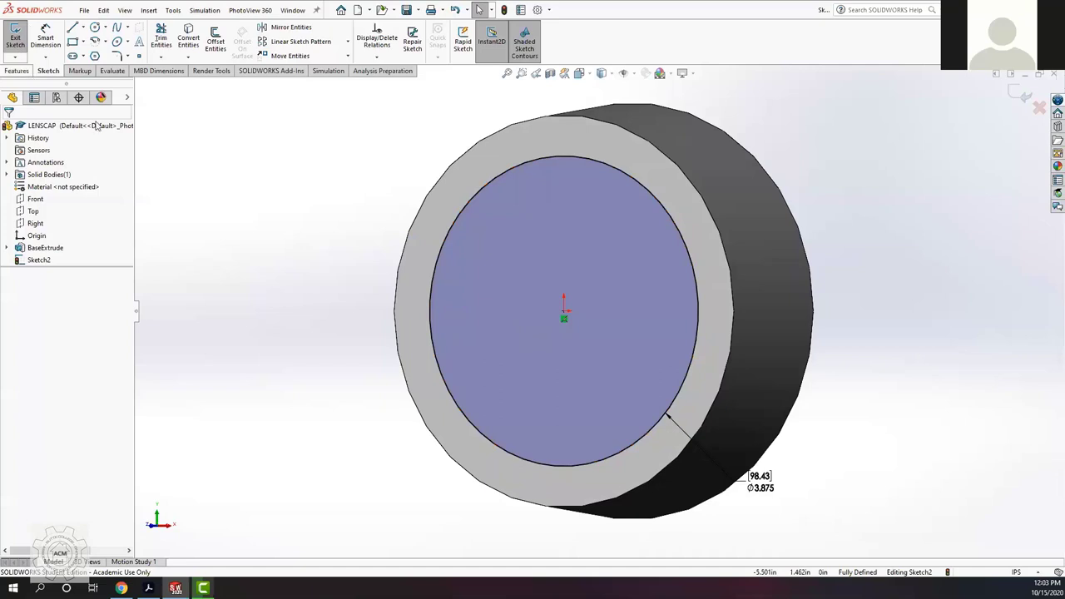
{"action": "left_click", "coordinate": [157, 41]}
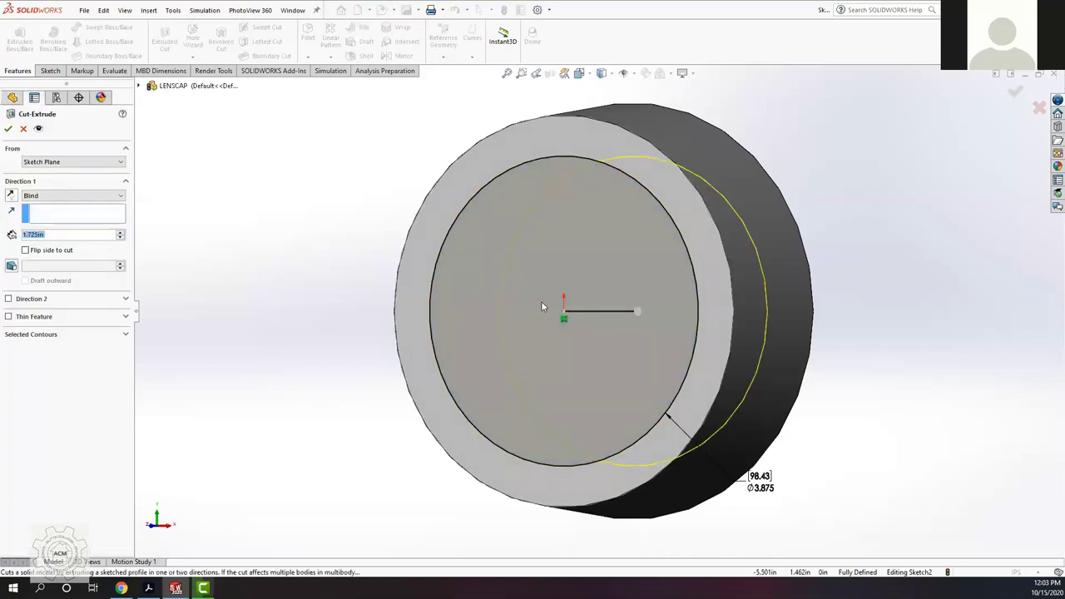
{"action": "middle_click_drag", "start_coordinate": [488, 310], "coordinate": [594, 296]}
{"action": "key", "text": "ctrl+8"}
{"action": "key", "text": "ctrl+7"}
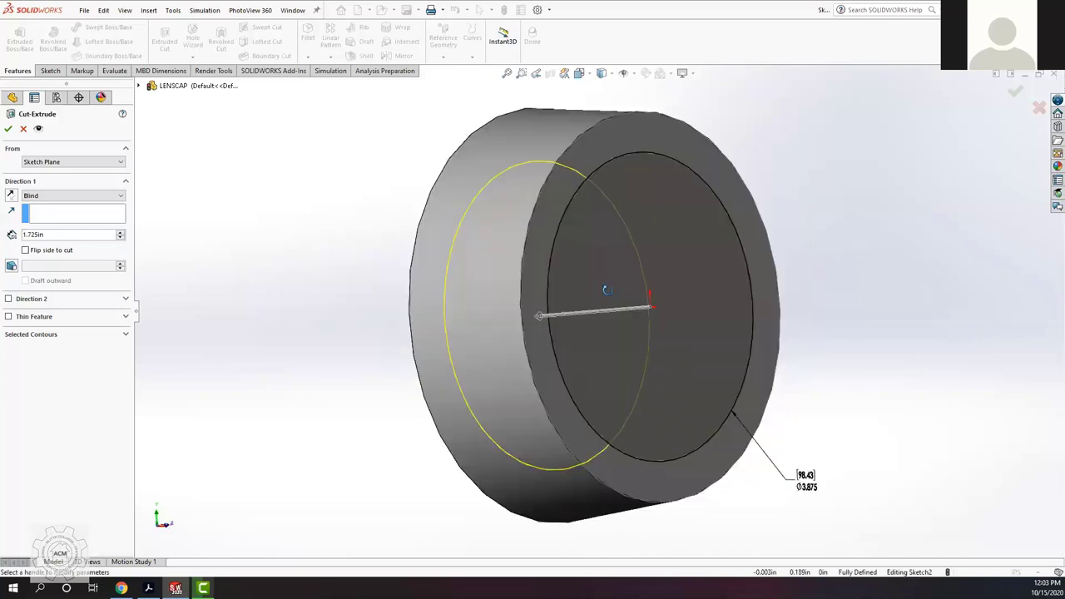
{"action": "key", "text": "shift+Left"}
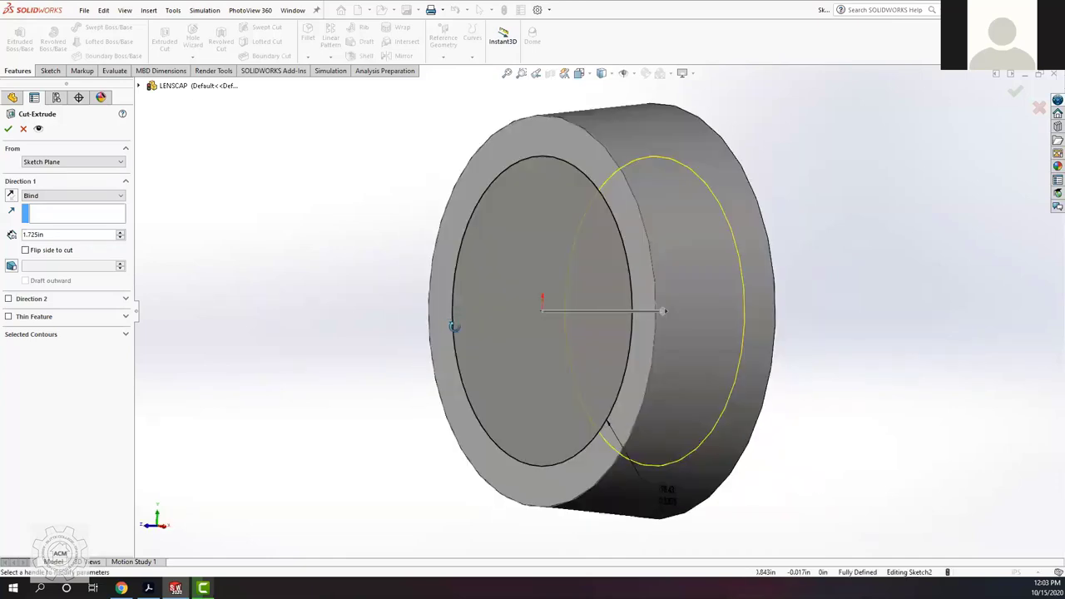
{"action": "key", "text": "shift+Left"}
{"action": "key", "text": "Left"}
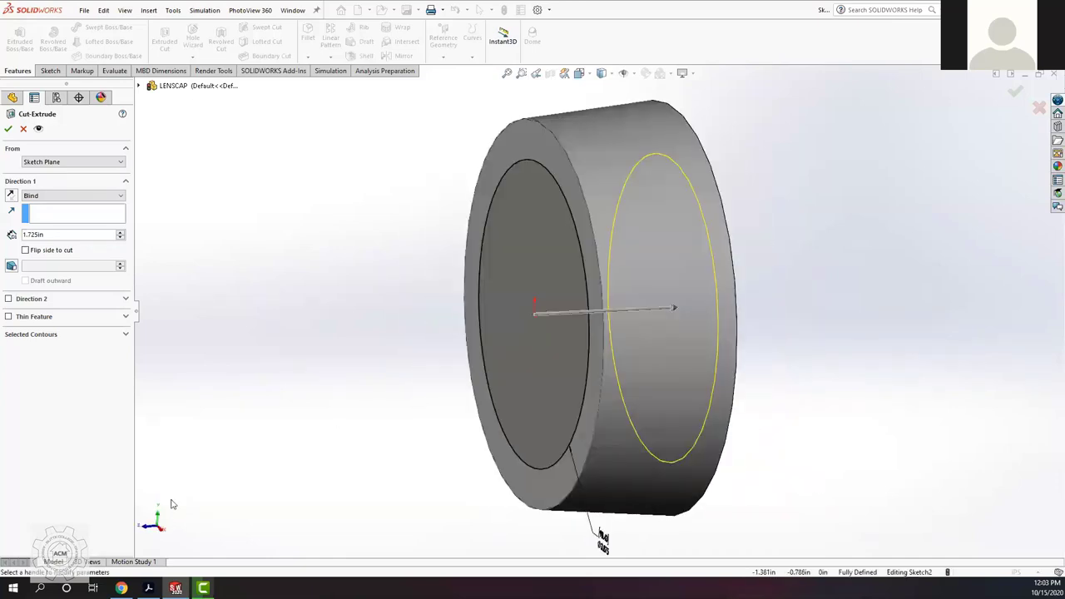
{"action": "key", "text": "Left"}
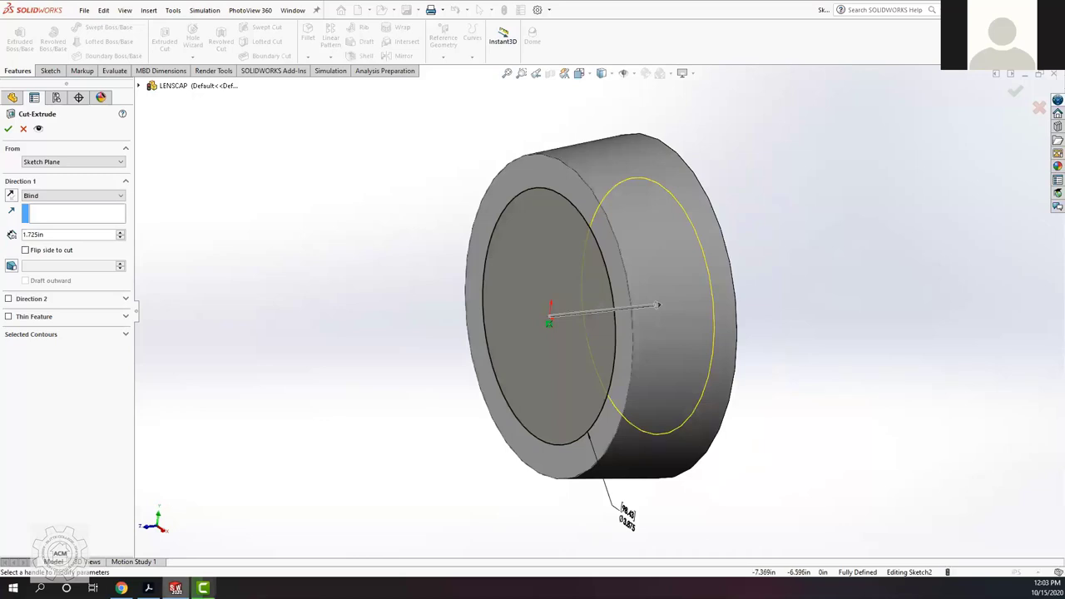
{"action": "key", "text": "alt+Tab"}
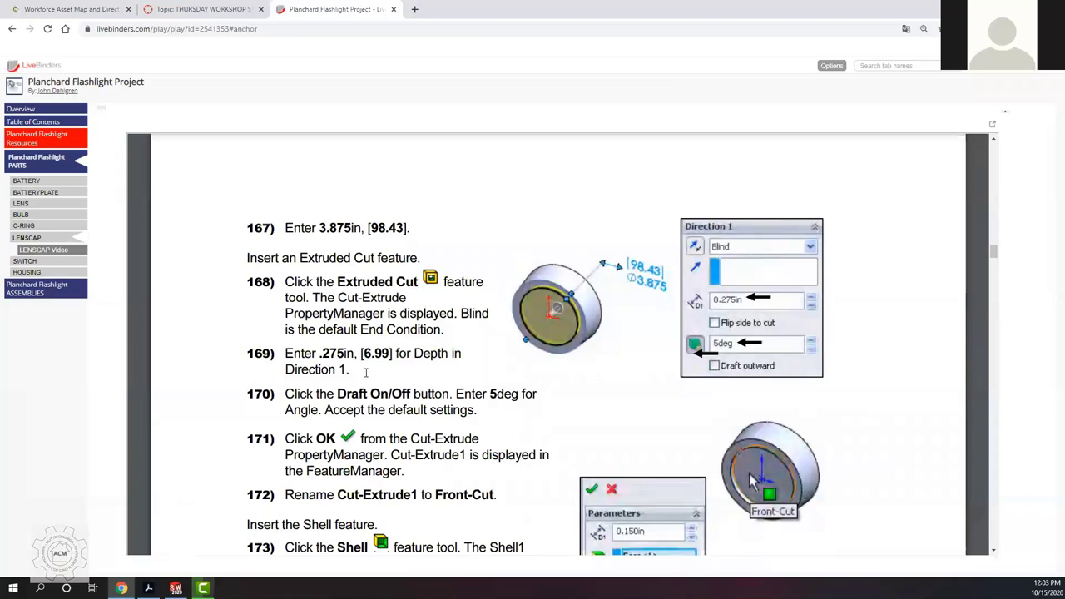
Step: Highlight the .275in cut depth in tutorial step 169 and return to SOLIDWORKS
{"action": "left_click_drag", "start_coordinate": [322, 355], "coordinate": [345, 354]}
{"action": "key", "text": "alt+Tab"}
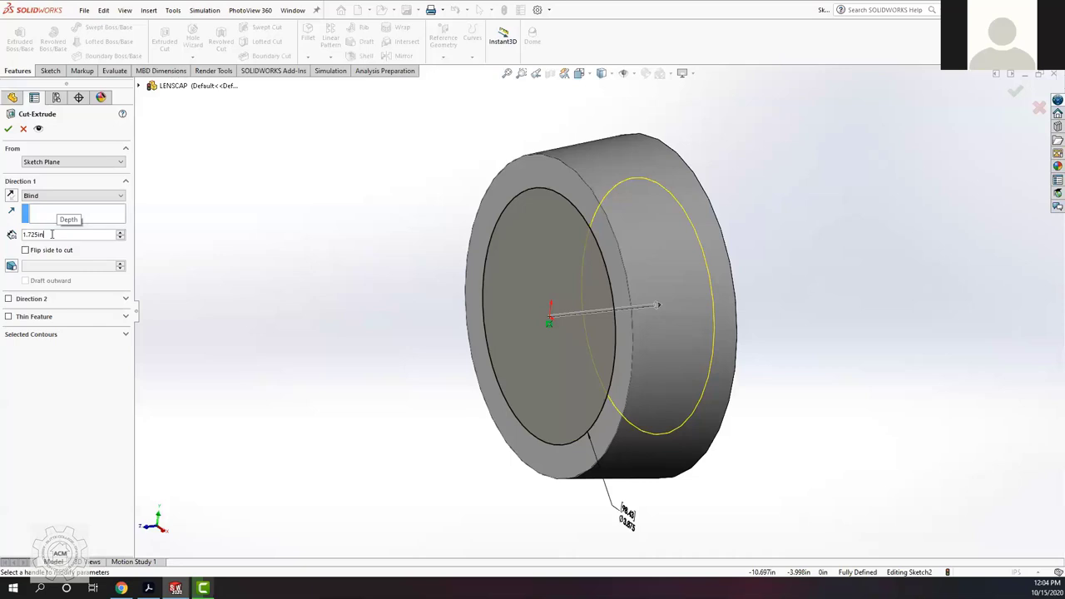
Step: Set the Blind cut depth to 0.275in with a 5° draft, creating Cut-Extrude1
{"action": "key", "text": "BackSpace"}
{"action": "key", "text": "BackSpace"}
{"action": "key", "text": "BackSpace"}
{"action": "key", "text": "BackSpace"}
{"action": "key", "text": "BackSpace"}
{"action": "key", "text": "BackSpace"}
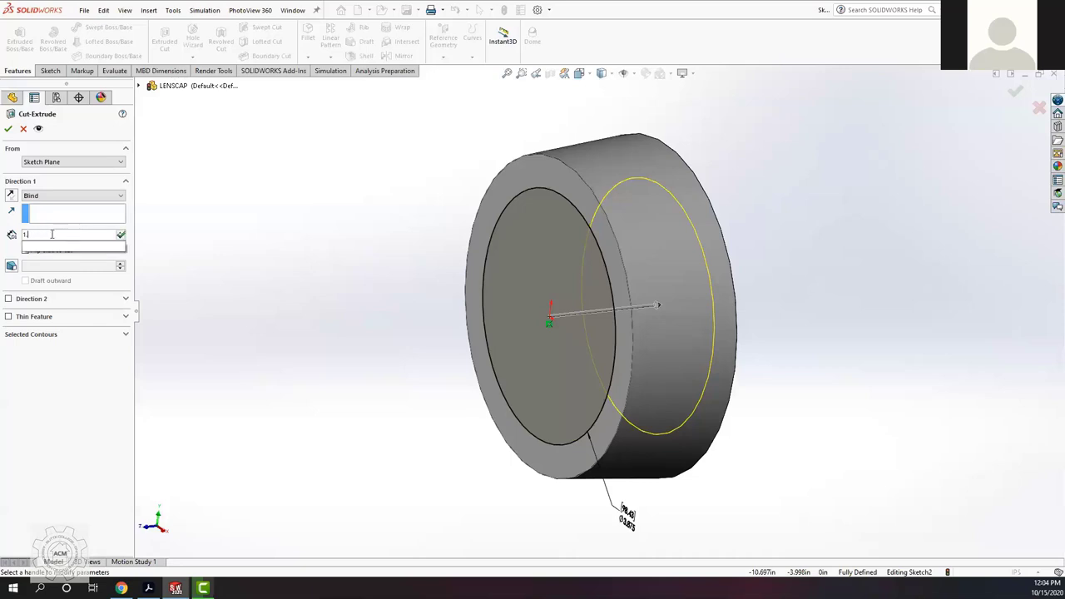
{"action": "key", "text": "BackSpace"}
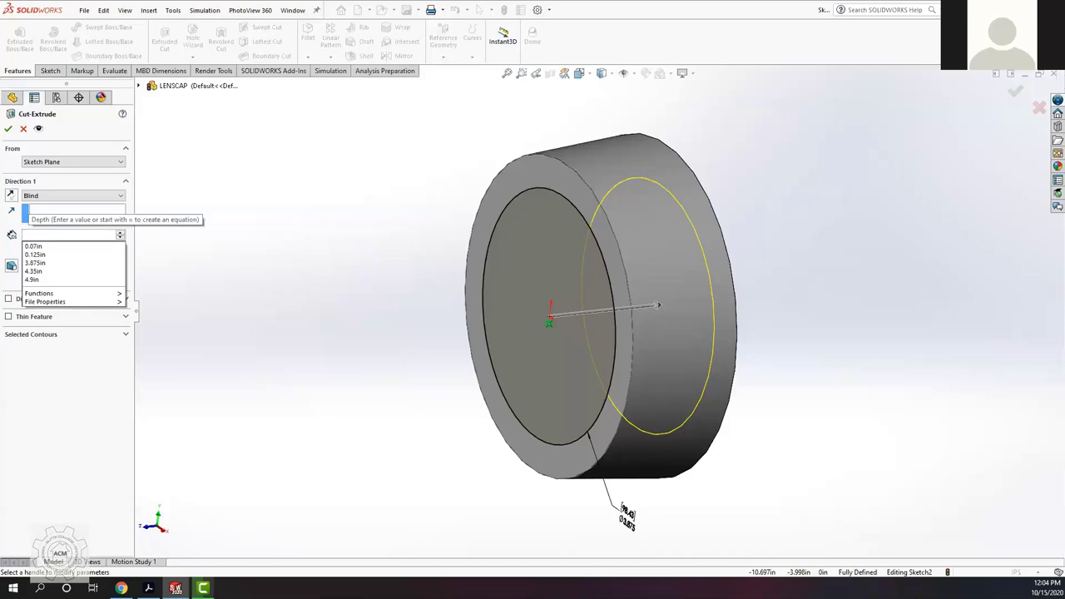
{"action": "type", "text": "1"}
{"action": "type", "text": ".27"}
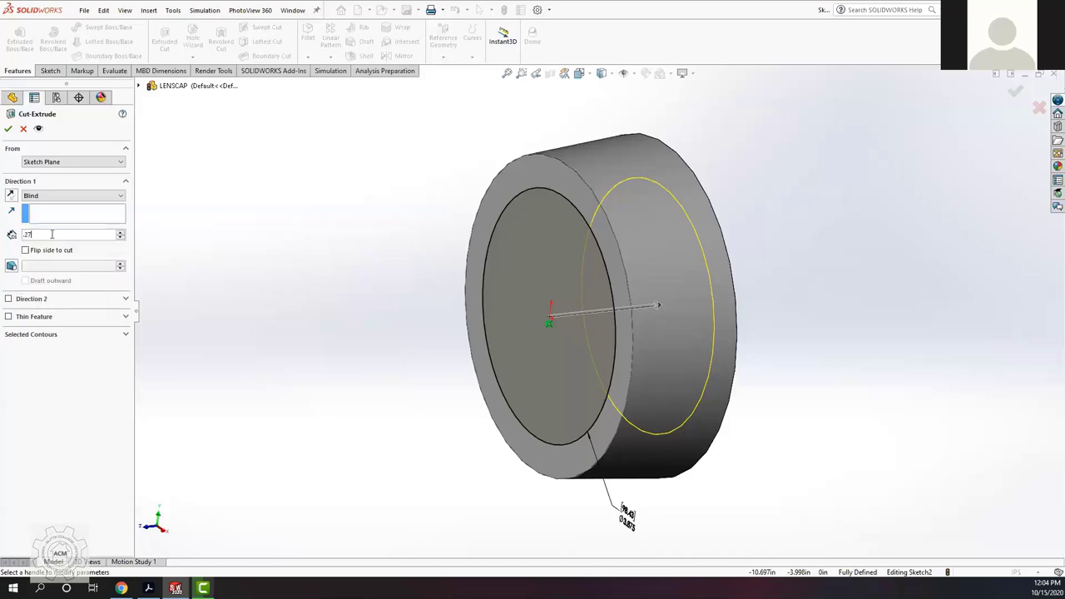
{"action": "type", "text": "5"}
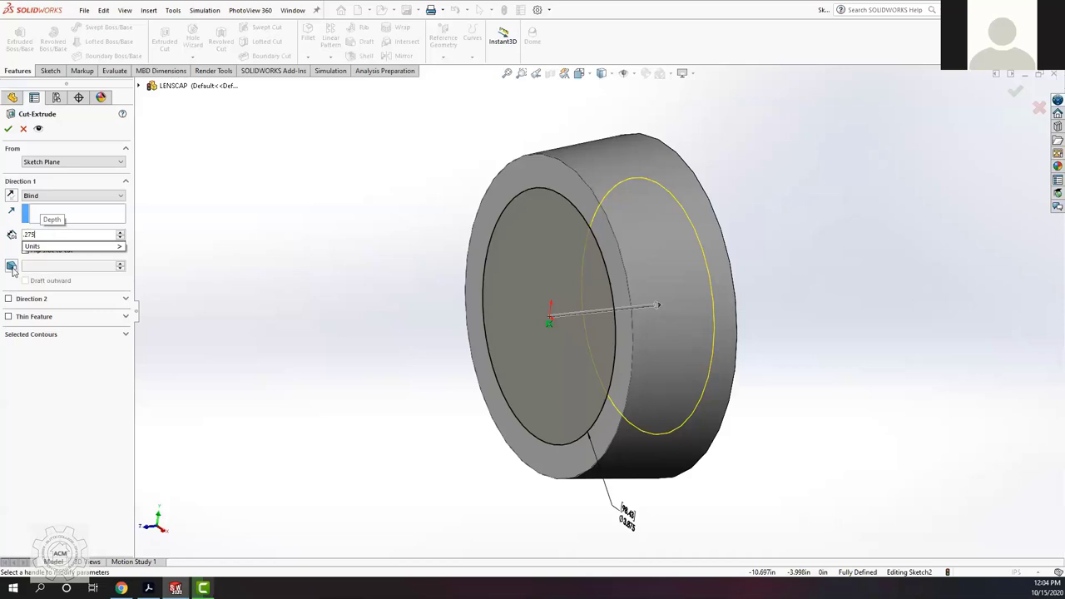
{"action": "mouse_move", "coordinate": [50, 246]}
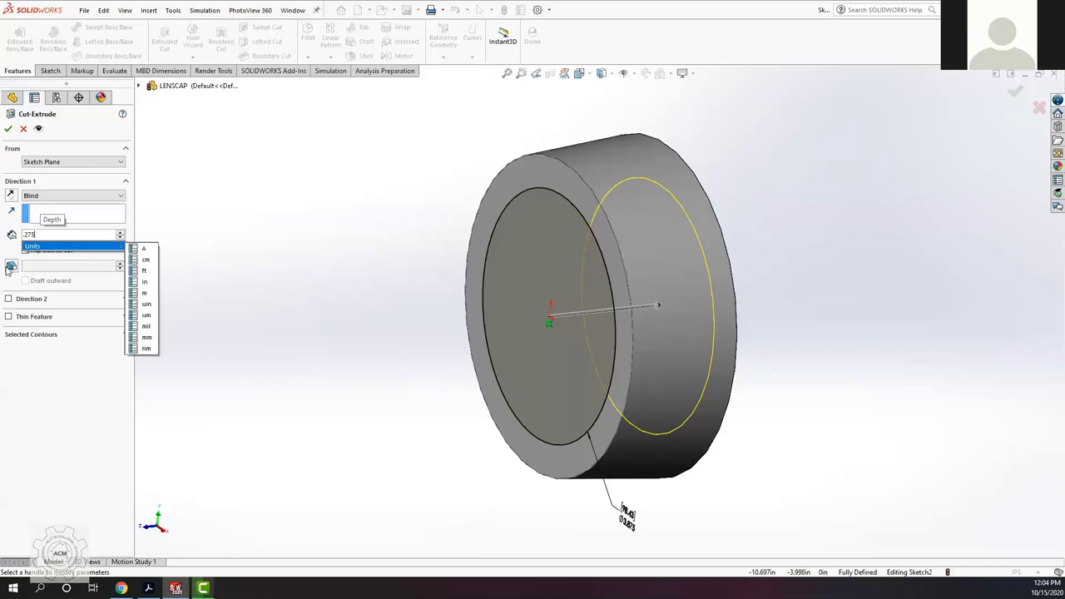
{"action": "key", "text": "Return"}
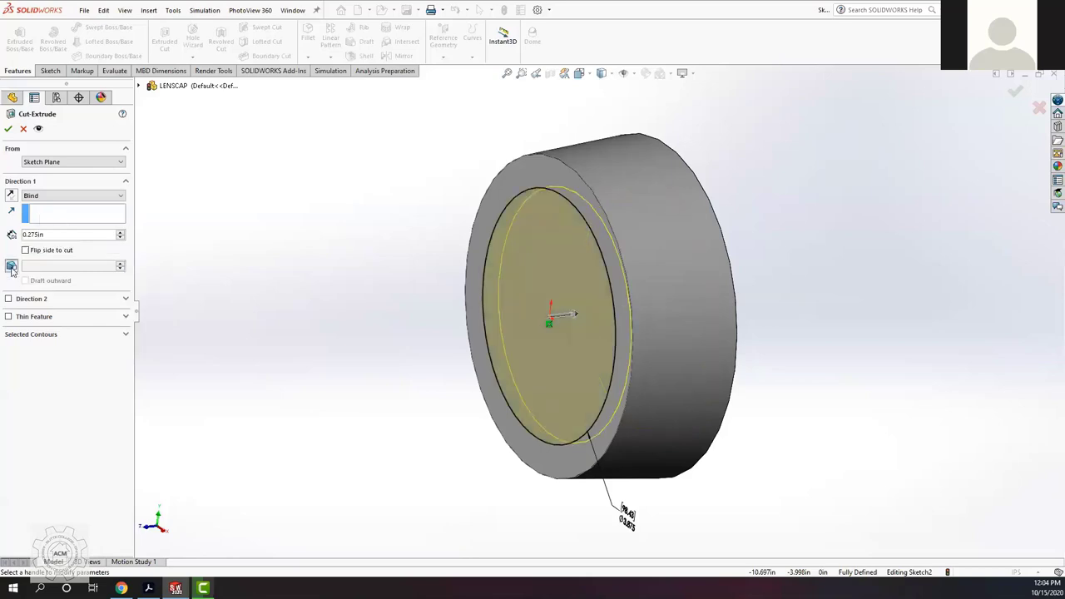
{"action": "left_click", "coordinate": [45, 265]}
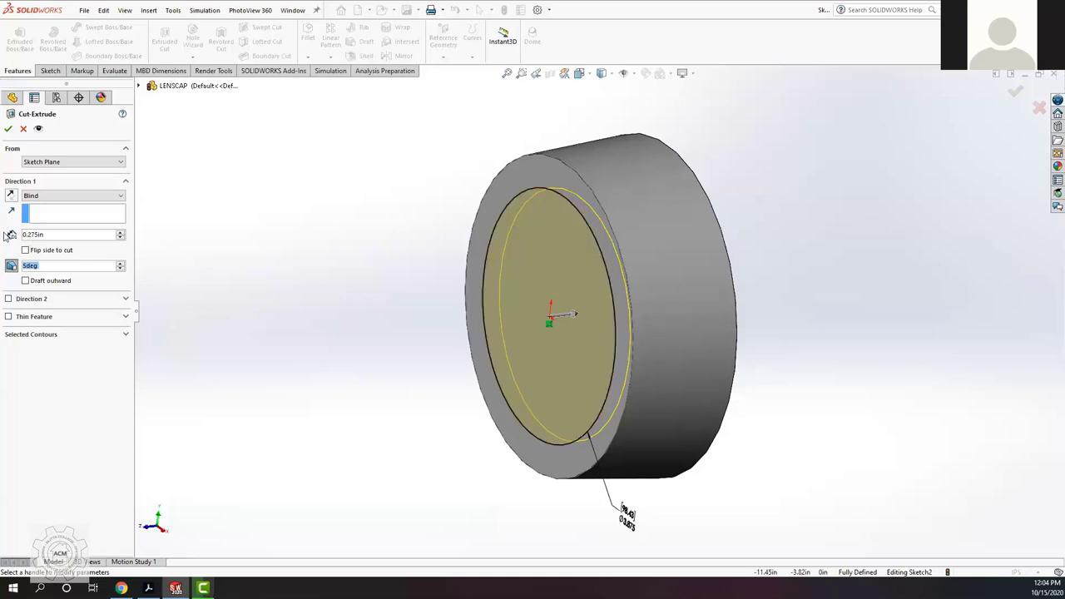
{"action": "left_click", "coordinate": [9, 129]}
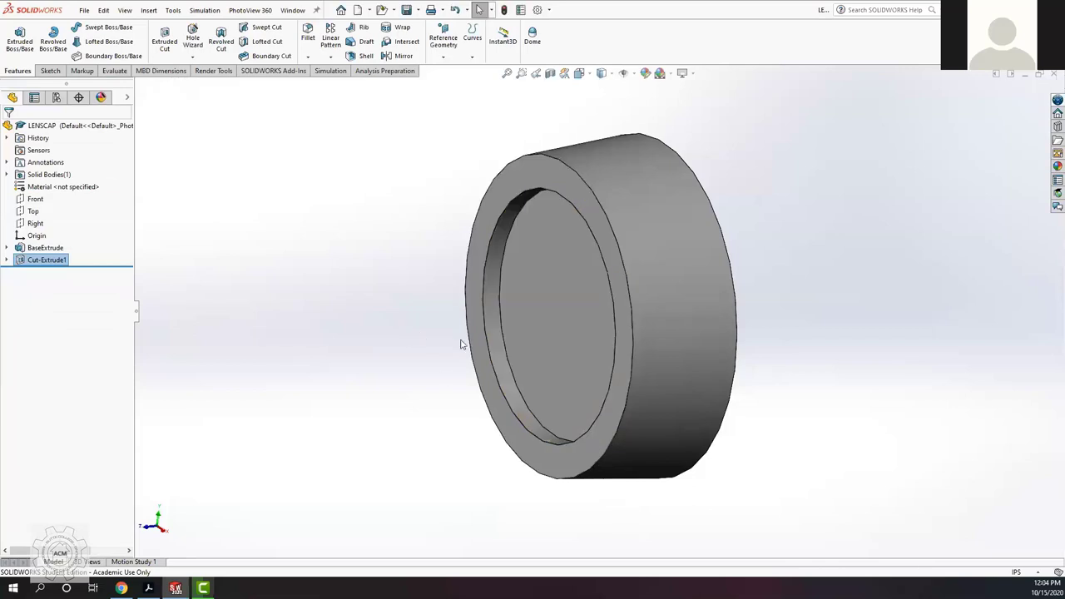
Step: Apply a Section View along the Right plane to expose the drafted recess
{"action": "left_click", "coordinate": [550, 74]}
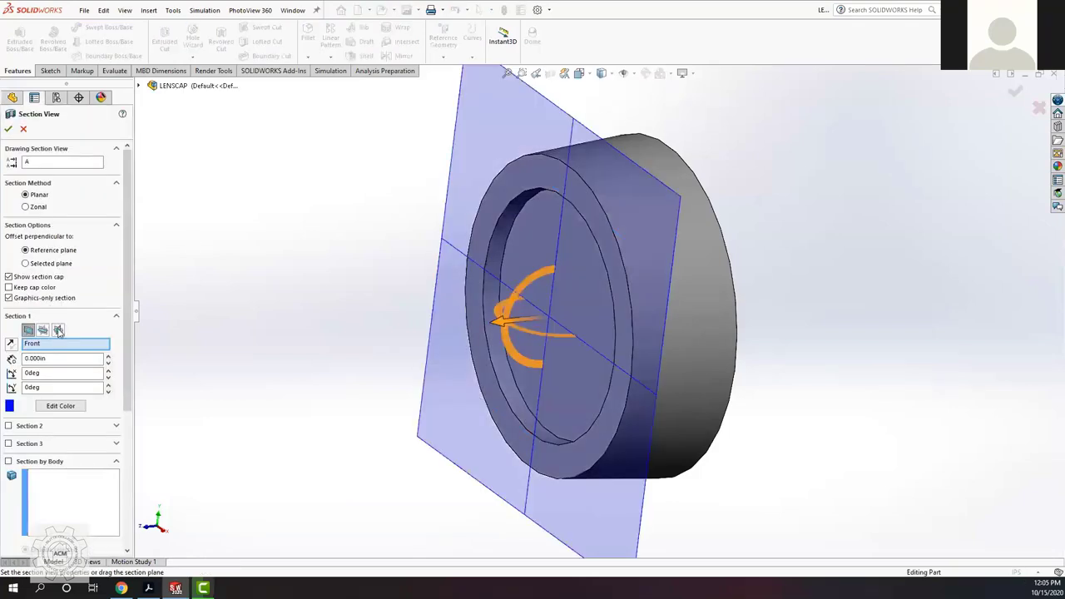
{"action": "left_click", "coordinate": [59, 330]}
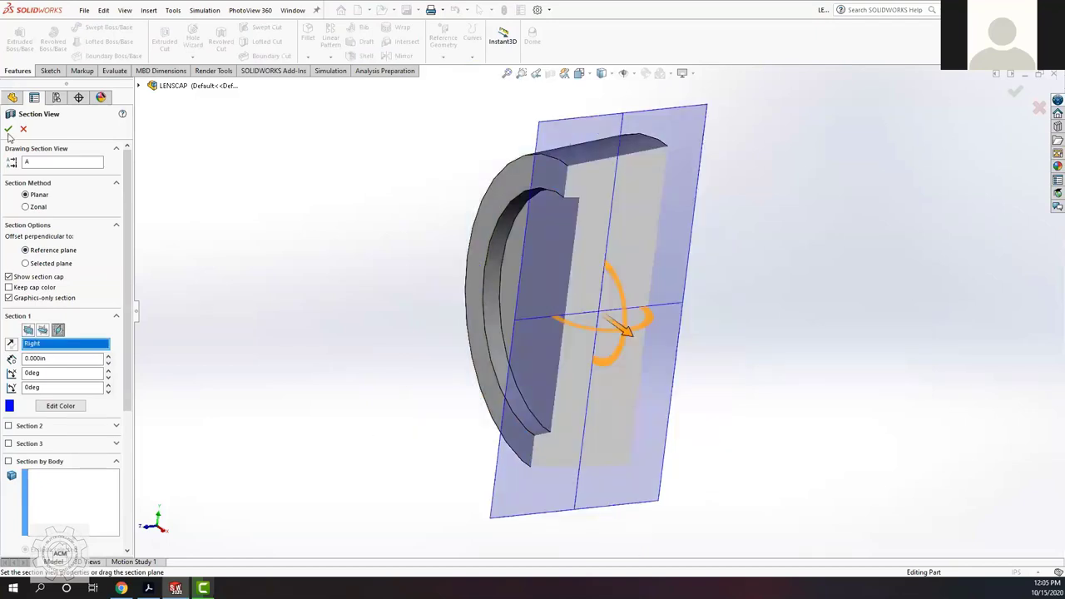
{"action": "key", "text": "Escape"}
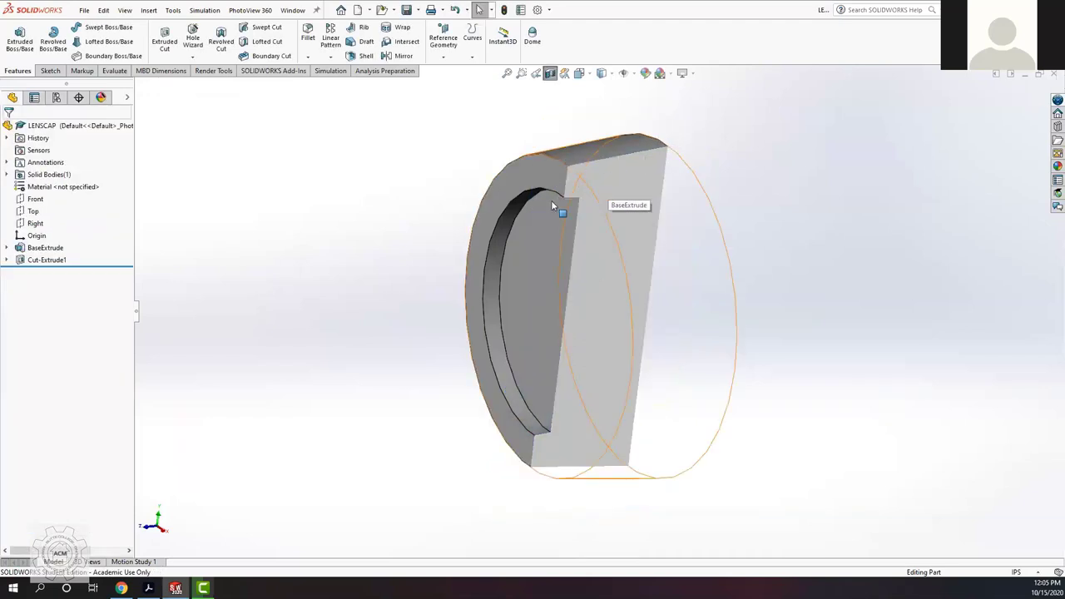
Step: View the section face Normal To and inspect the pocket's front and inner faces
{"action": "right_click", "coordinate": [617, 212]}
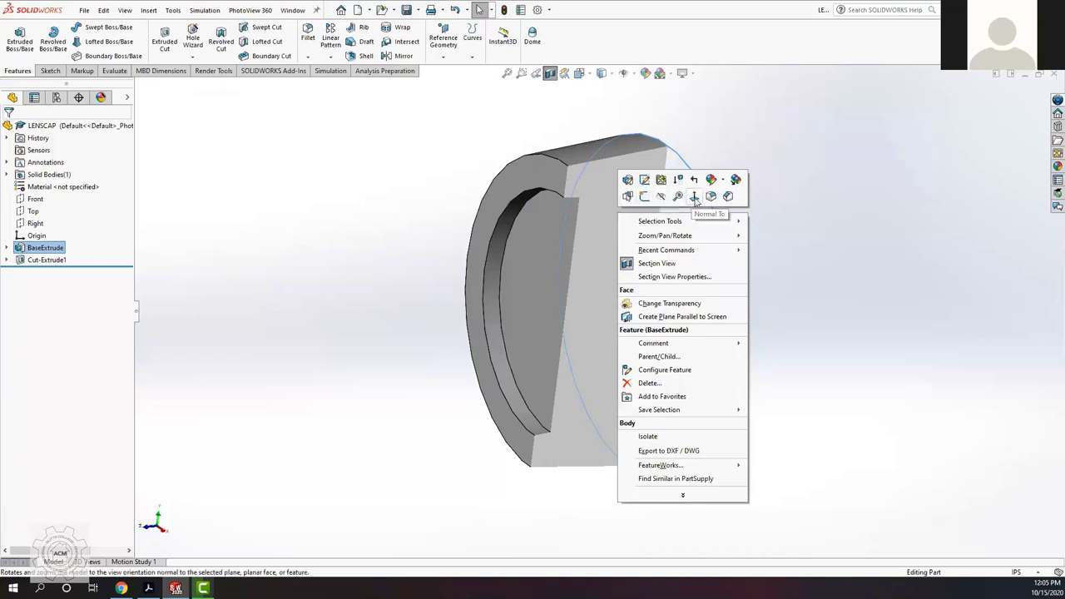
{"action": "left_click", "coordinate": [695, 200]}
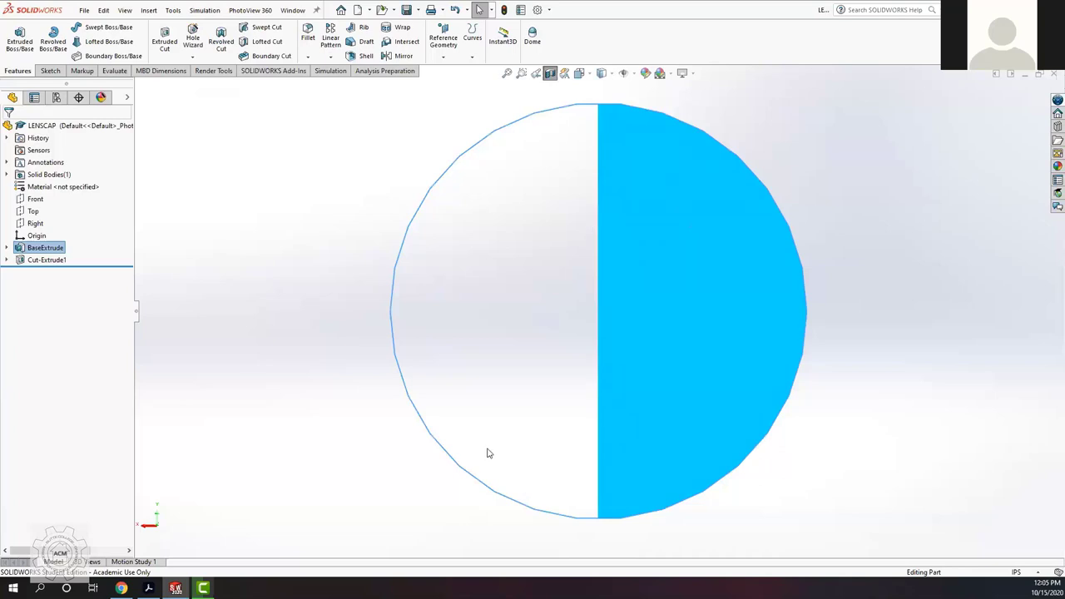
{"action": "left_click", "coordinate": [488, 452]}
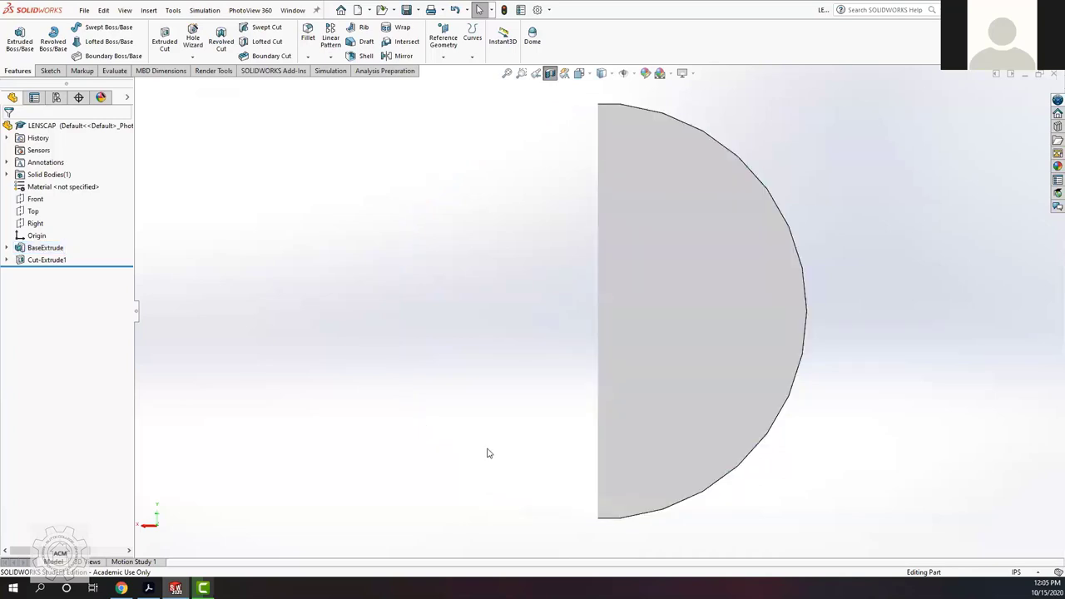
{"action": "key", "text": "Right"}
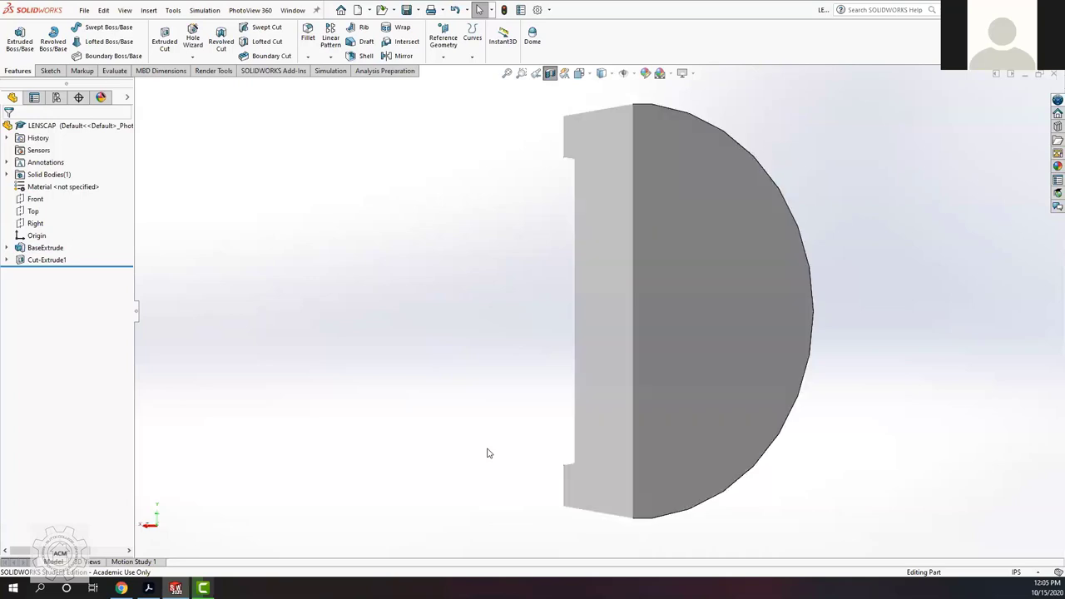
{"action": "key", "text": "Right"}
{"action": "key", "text": "Right"}
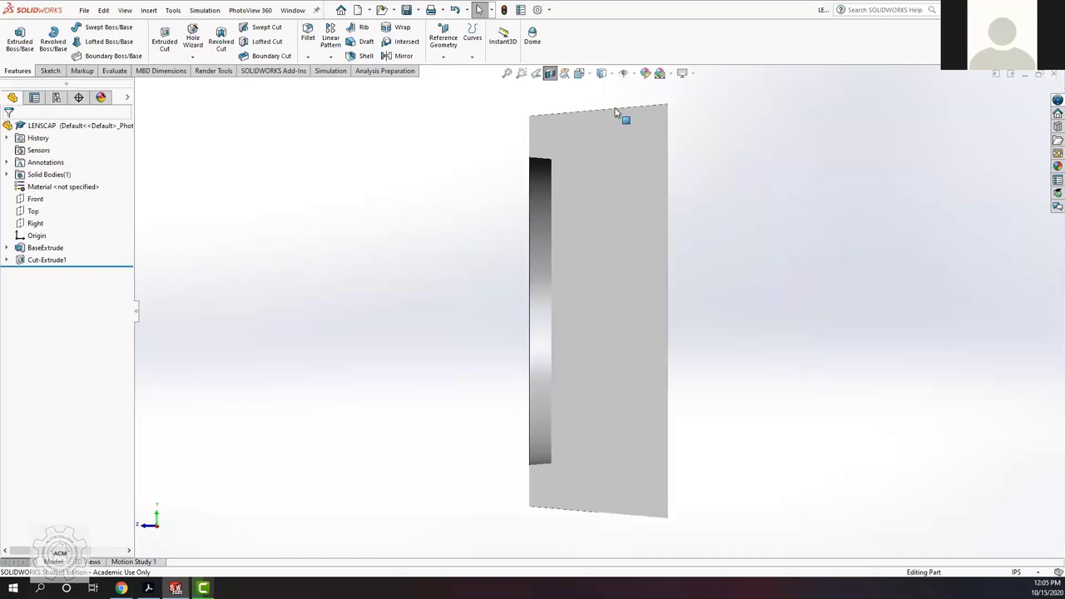
{"action": "left_click", "coordinate": [617, 112]}
{"action": "left_click", "coordinate": [537, 163]}
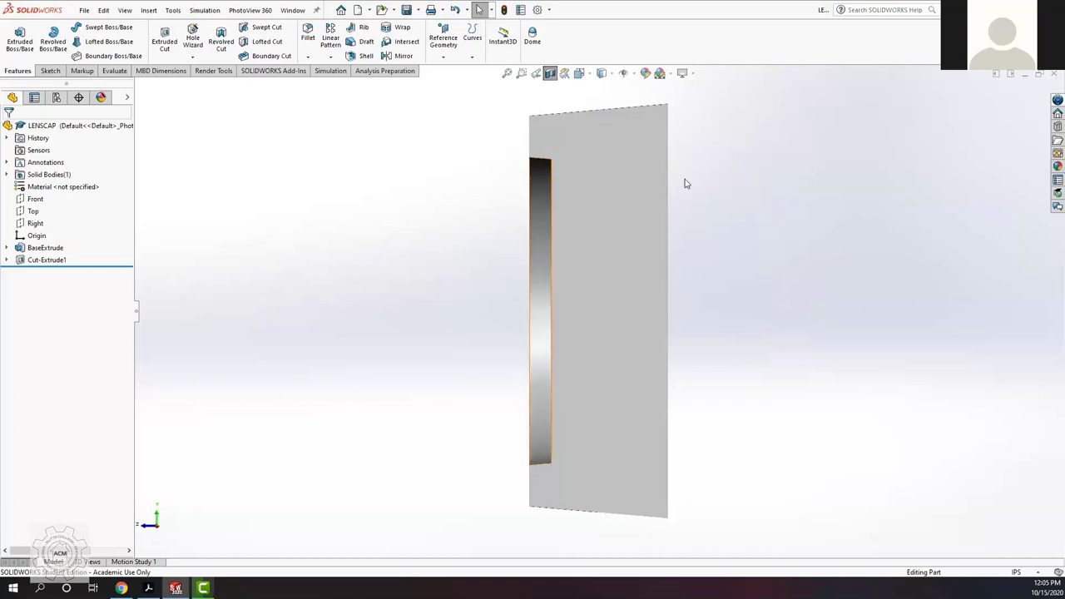
{"action": "left_click", "coordinate": [732, 190]}
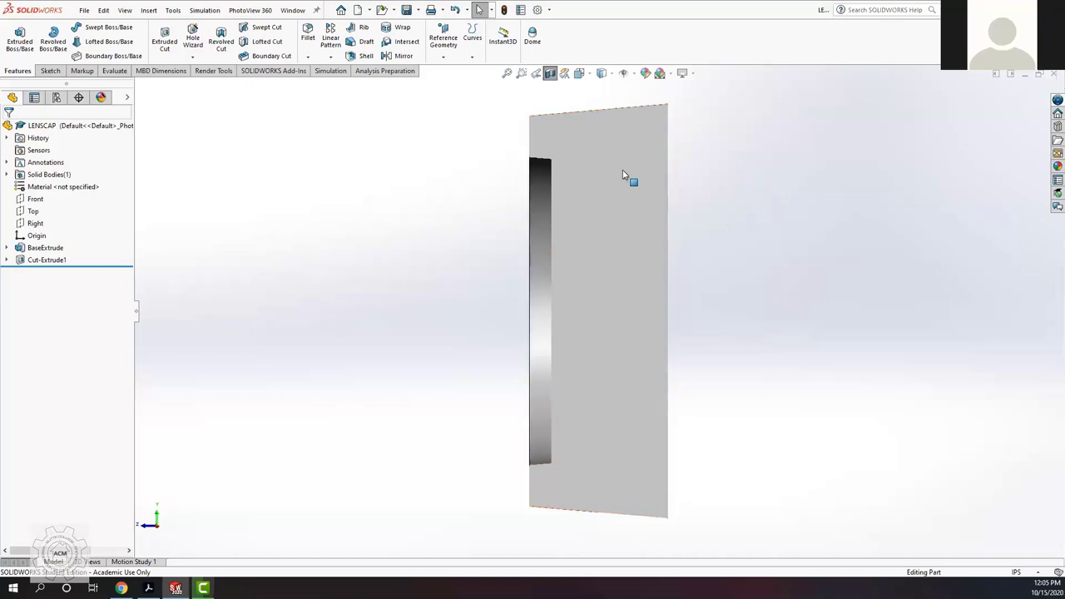
{"action": "left_click", "coordinate": [537, 127]}
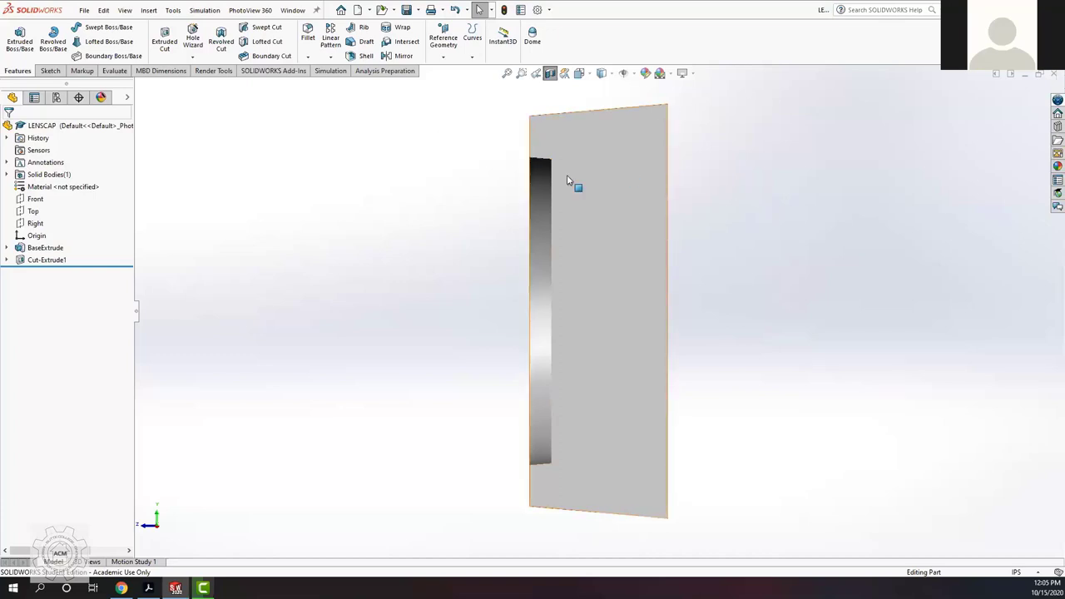
{"action": "left_click", "coordinate": [499, 163]}
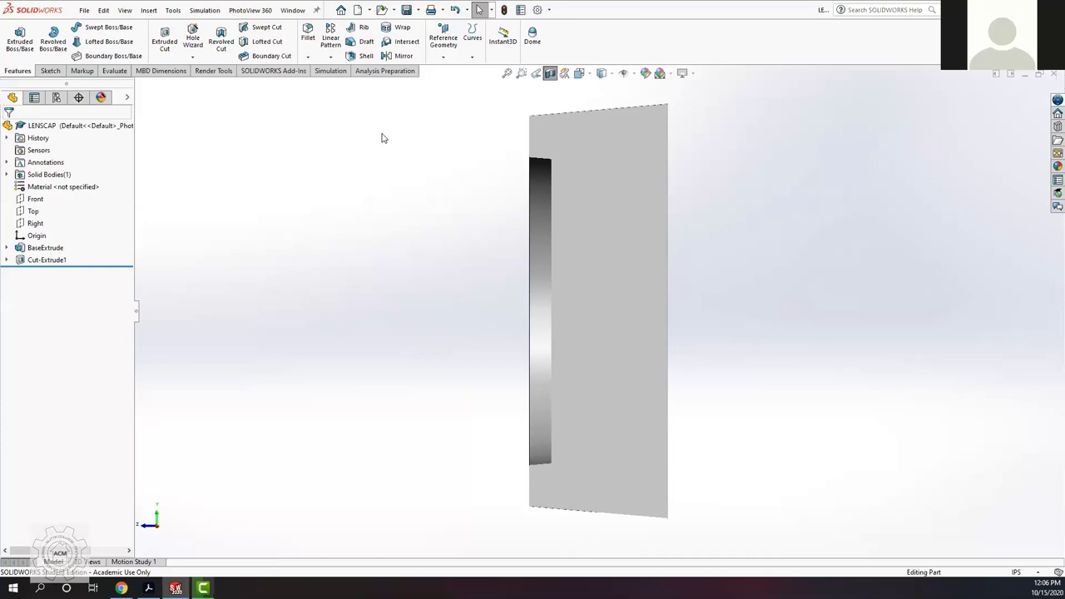
Step: Turn the section view off to show the whole cap and save LENSCAP
{"action": "key", "text": "Left"}
{"action": "key", "text": "Left"}
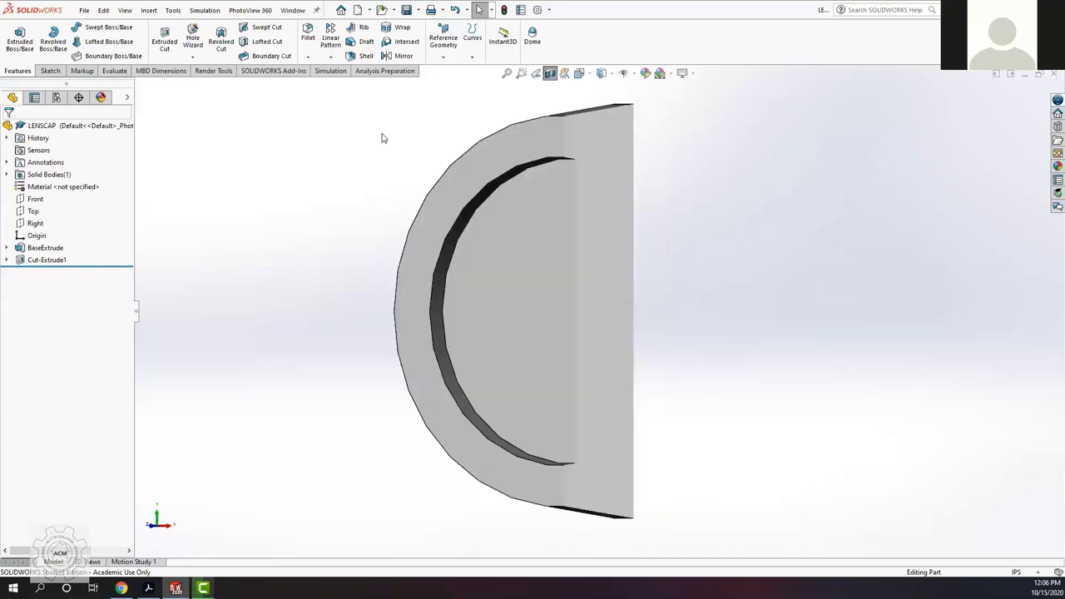
{"action": "key", "text": "Down"}
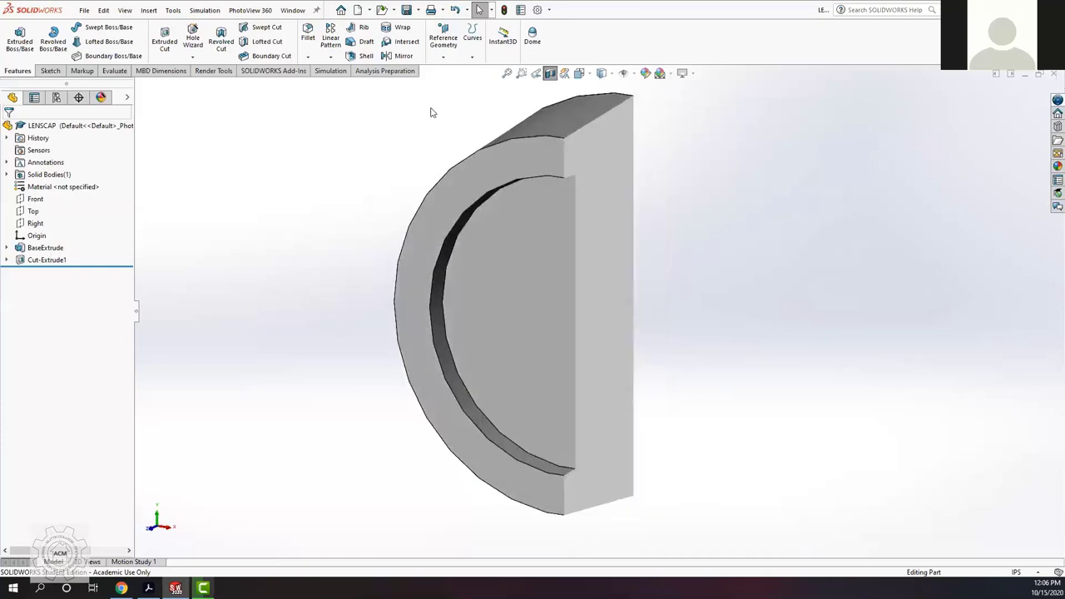
{"action": "key", "text": "Down"}
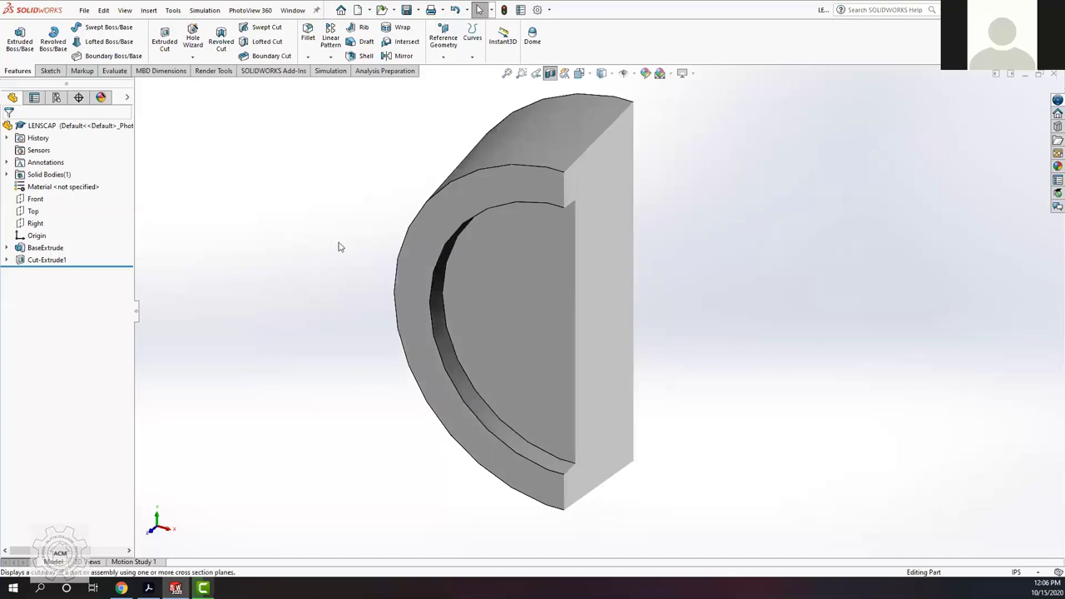
{"action": "key", "text": "ctrl+z"}
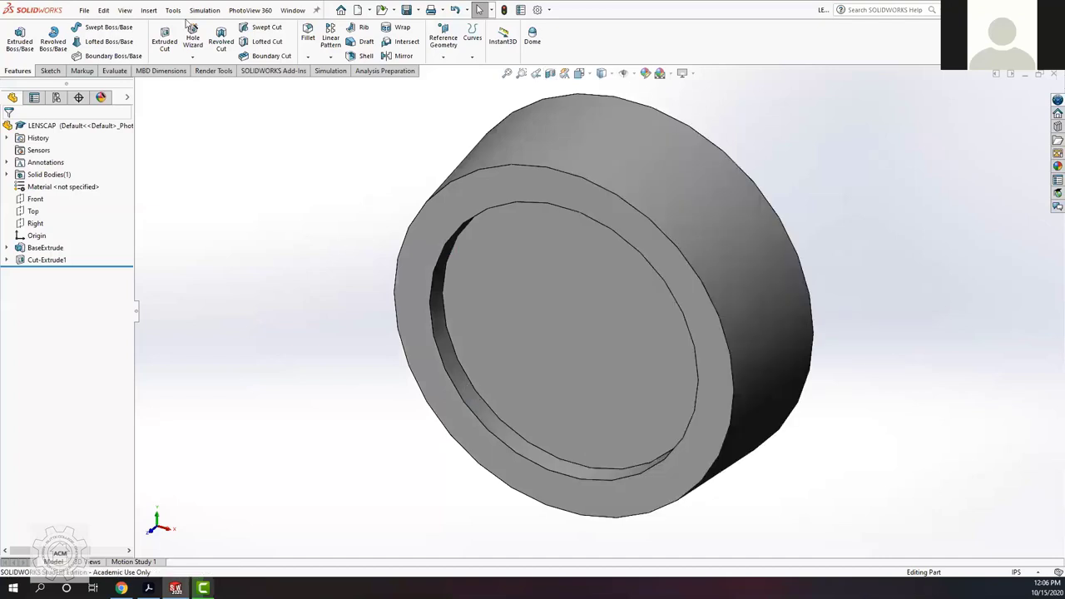
{"action": "left_click", "coordinate": [406, 9]}
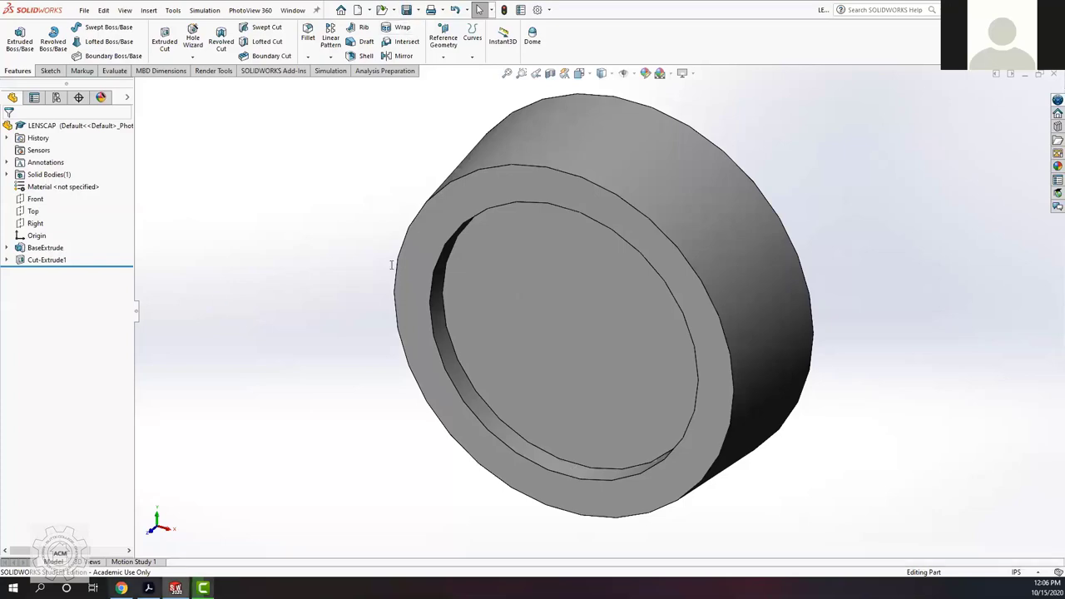
Step: Scroll the tutorial to highlight the next instruction, then return to the part
{"action": "key", "text": "alt+Tab"}
{"action": "scroll", "coordinate": [500, 331], "scroll_direction": "down", "scroll_amount": 1}
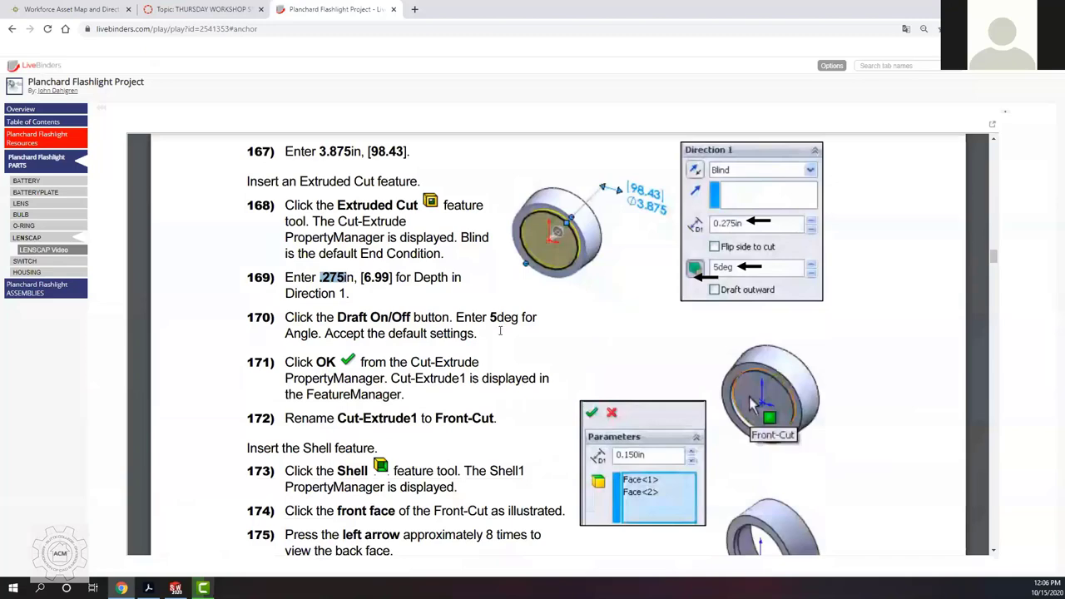
{"action": "scroll", "coordinate": [500, 331], "scroll_direction": "down", "scroll_amount": 1}
{"action": "left_click_drag", "start_coordinate": [439, 328], "coordinate": [498, 328]}
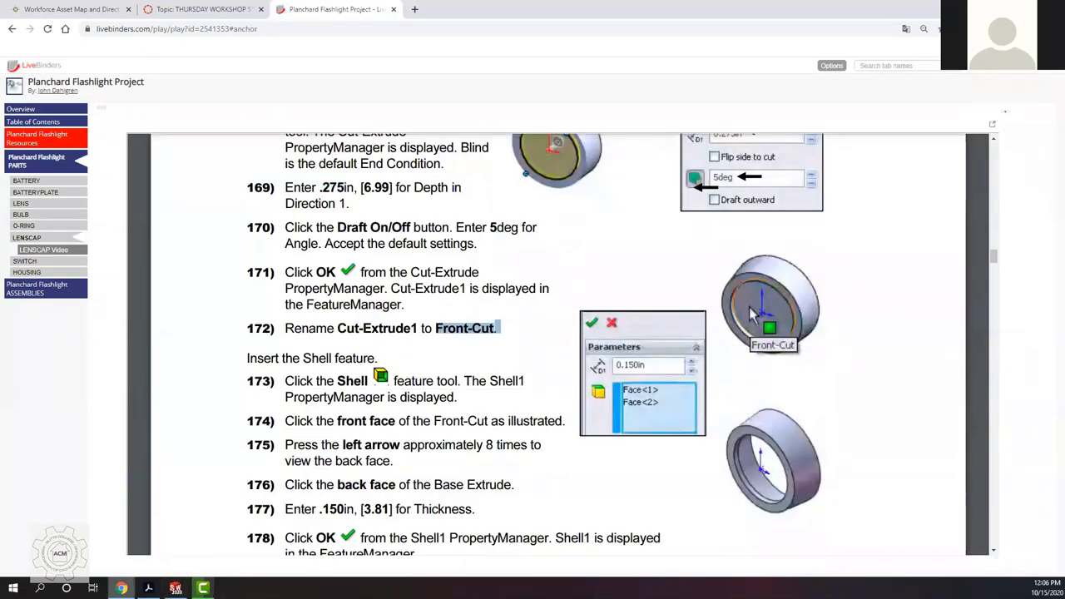
{"action": "key", "text": "alt+Tab"}
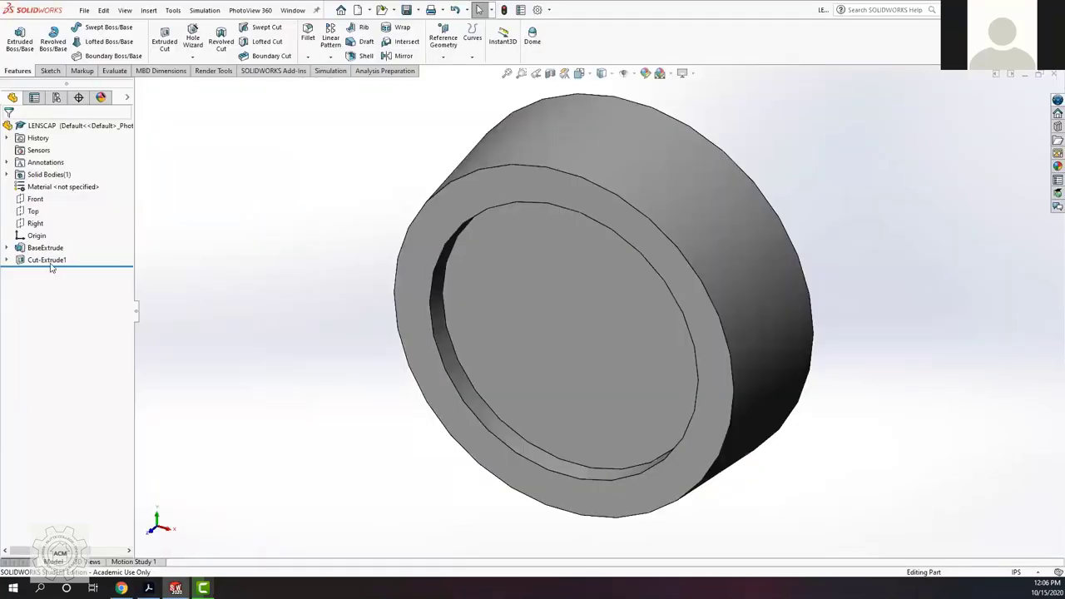
Step: Rename Cut-Extrude1 to Front-Cut in the FeatureManager tree
{"action": "left_click", "coordinate": [47, 261]}
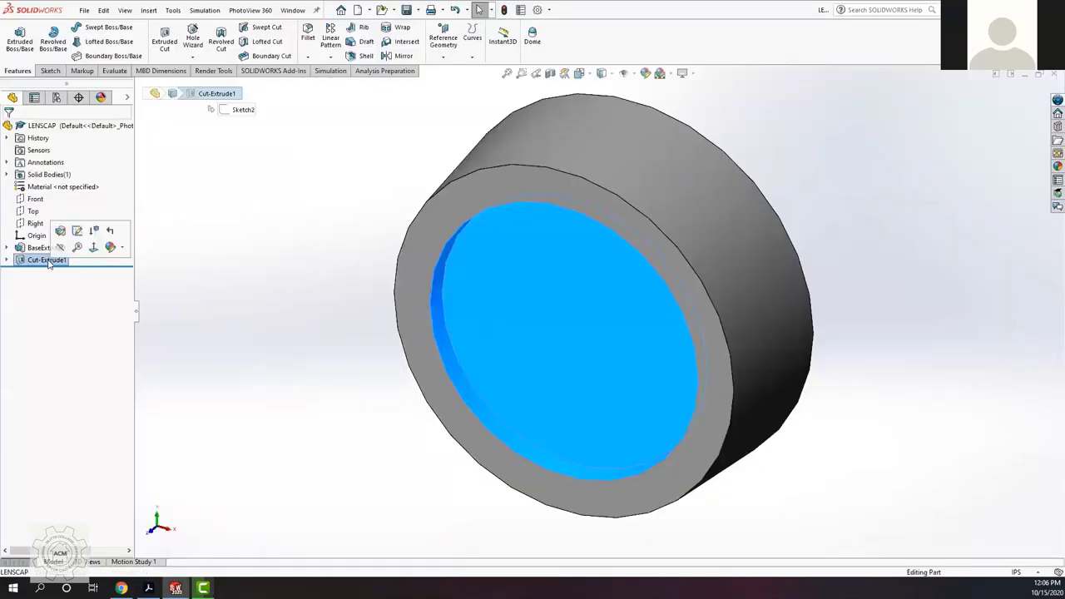
{"action": "left_click", "coordinate": [50, 260]}
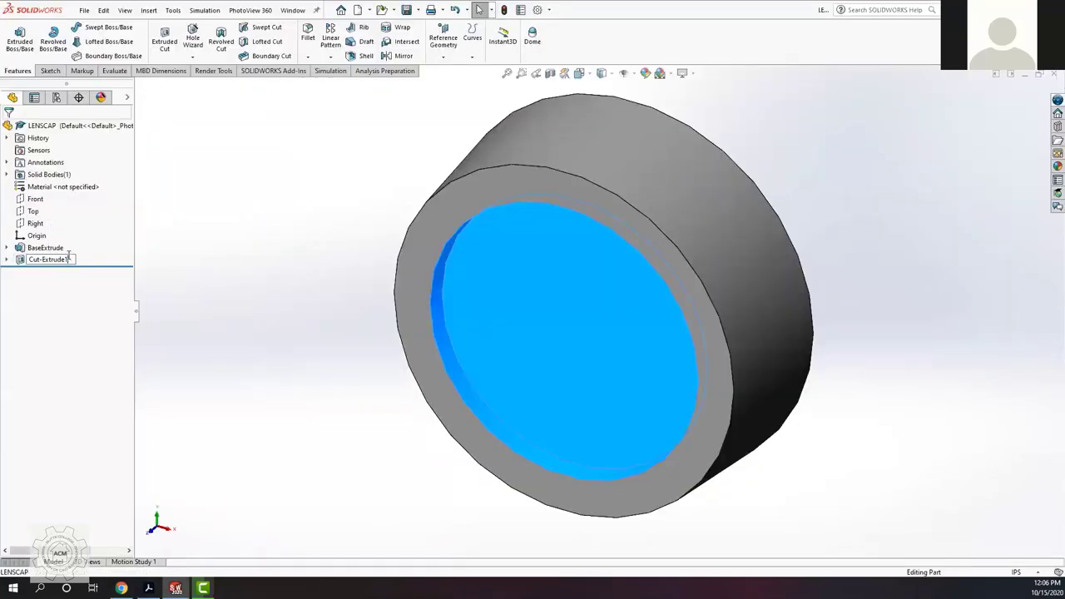
{"action": "key", "text": "BackSpace"}
{"action": "key", "text": "BackSpace"}
{"action": "key", "text": "BackSpace"}
{"action": "key", "text": "BackSpace"}
{"action": "key", "text": "BackSpace"}
{"action": "key", "text": "BackSpace"}
{"action": "key", "text": "BackSpace"}
{"action": "key", "text": "BackSpace"}
{"action": "key", "text": "BackSpace"}
{"action": "type", "text": "ont-"}
{"action": "key", "text": "Return"}
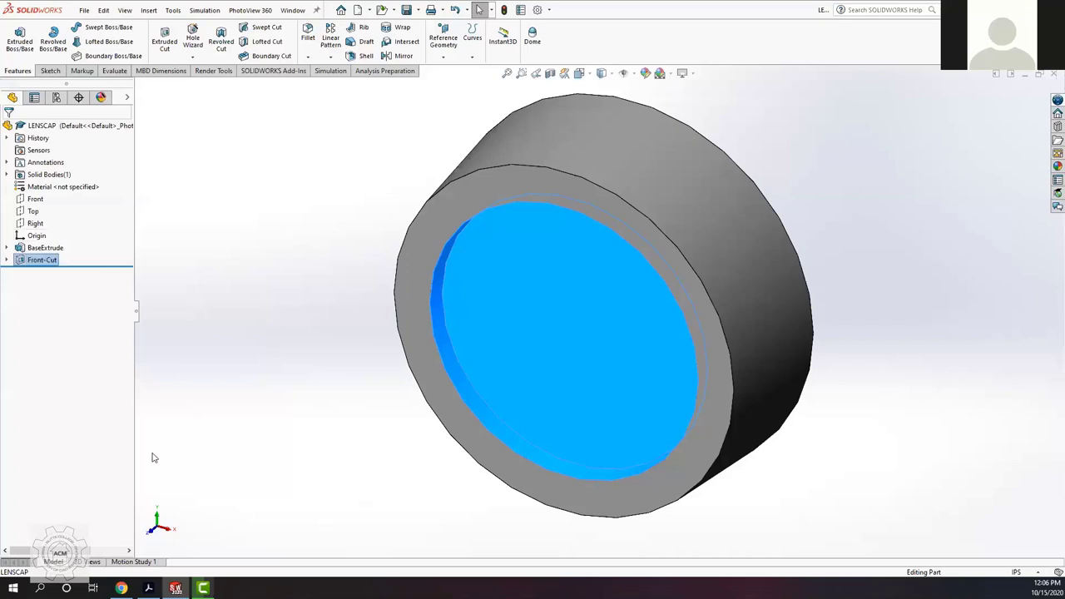
{"action": "left_click", "coordinate": [229, 439]}
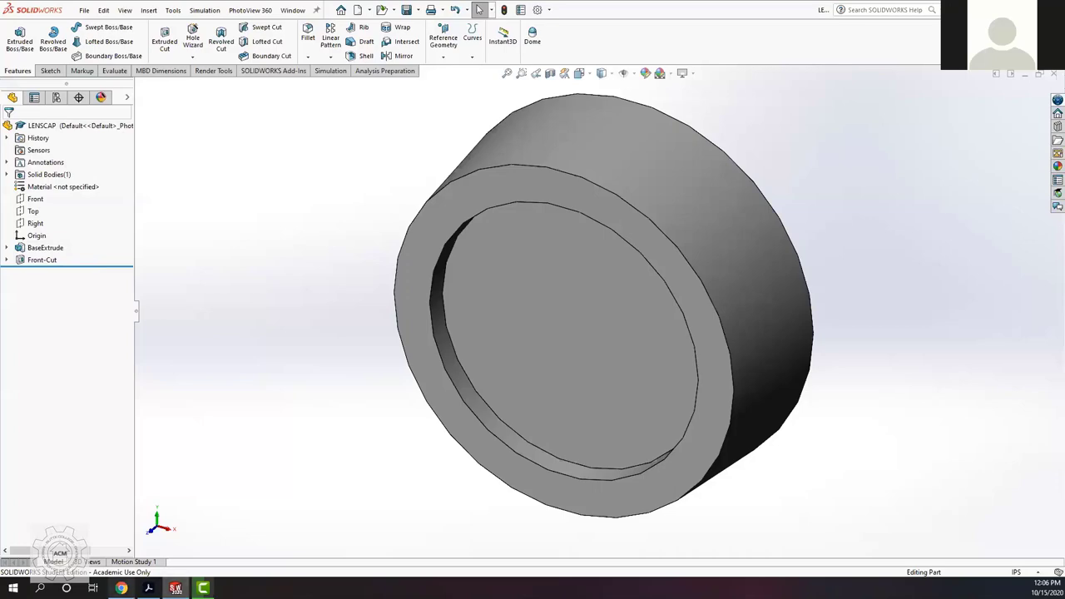
Step: Highlight tutorial step 173 on inserting the .150in Shell and return to SOLIDWORKS
{"action": "key", "text": "alt+Tab"}
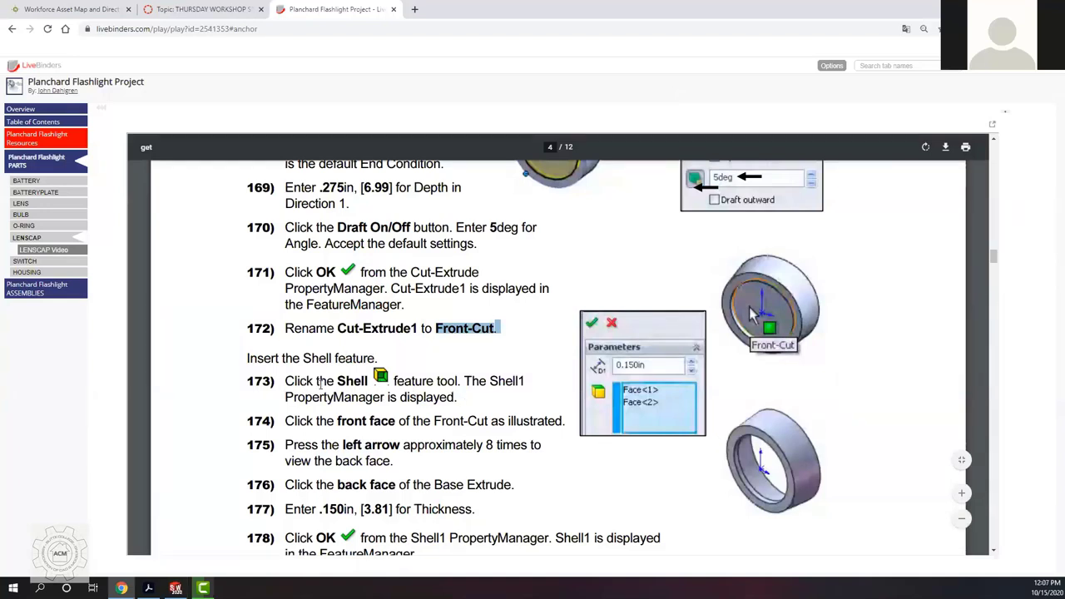
{"action": "left_click_drag", "start_coordinate": [461, 399], "coordinate": [285, 380]}
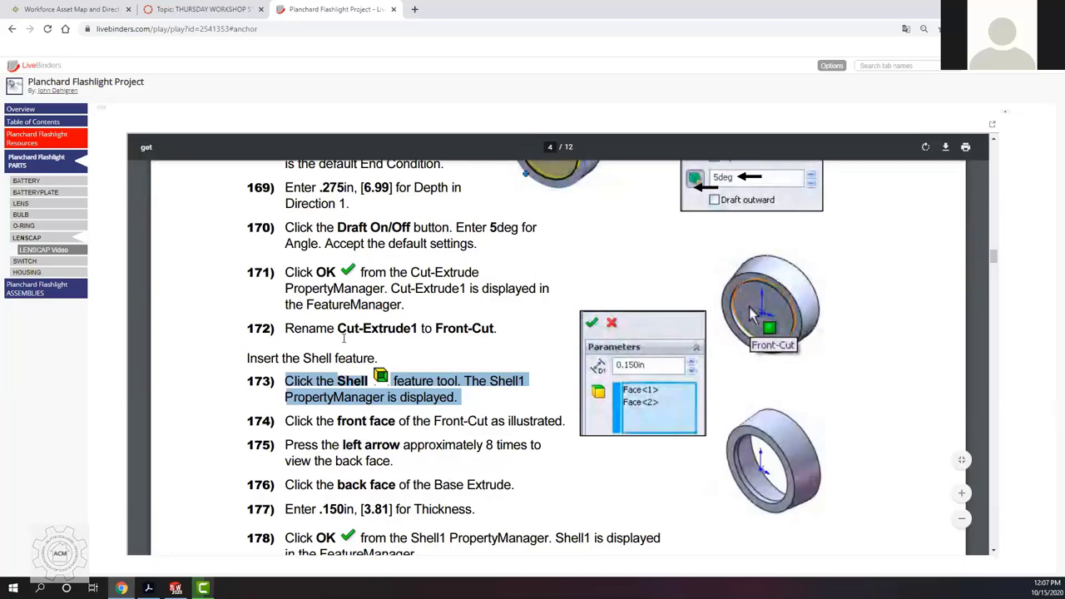
{"action": "scroll", "coordinate": [343, 337], "scroll_direction": "down", "scroll_amount": 2}
{"action": "scroll", "coordinate": [330, 331], "scroll_direction": "up", "scroll_amount": 1}
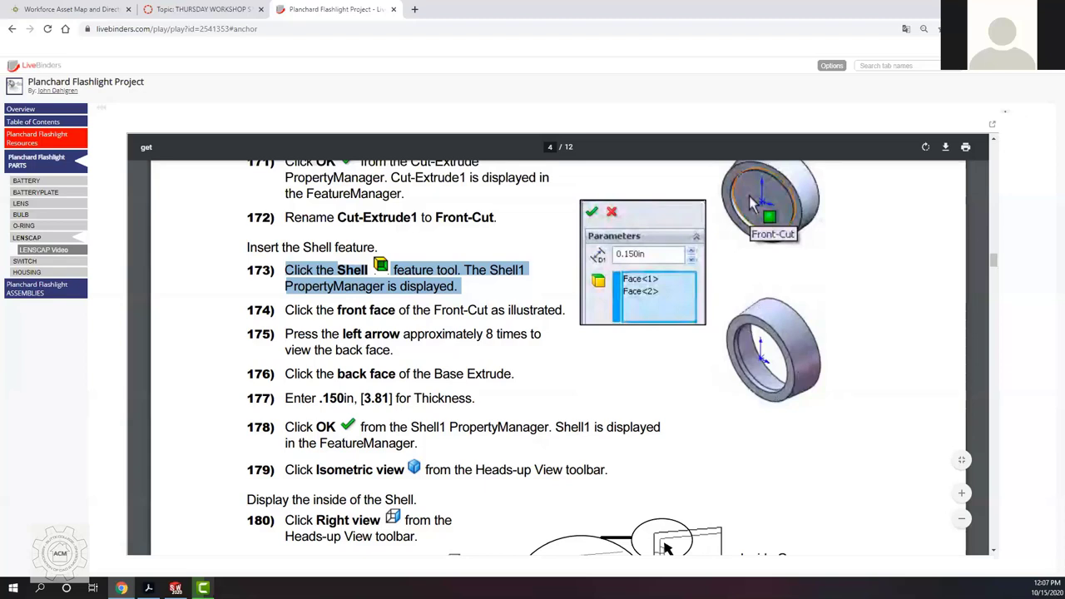
{"action": "key", "text": "alt+Tab"}
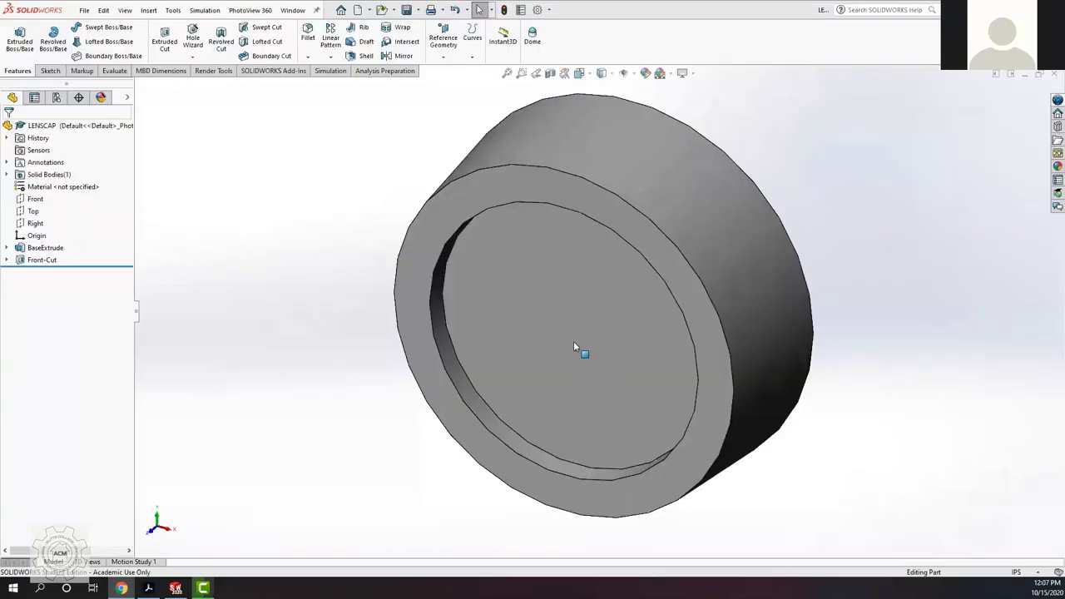
Step: Create Shell1 at 0.150in thickness, removing the Front-Cut face
{"action": "left_click", "coordinate": [620, 458]}
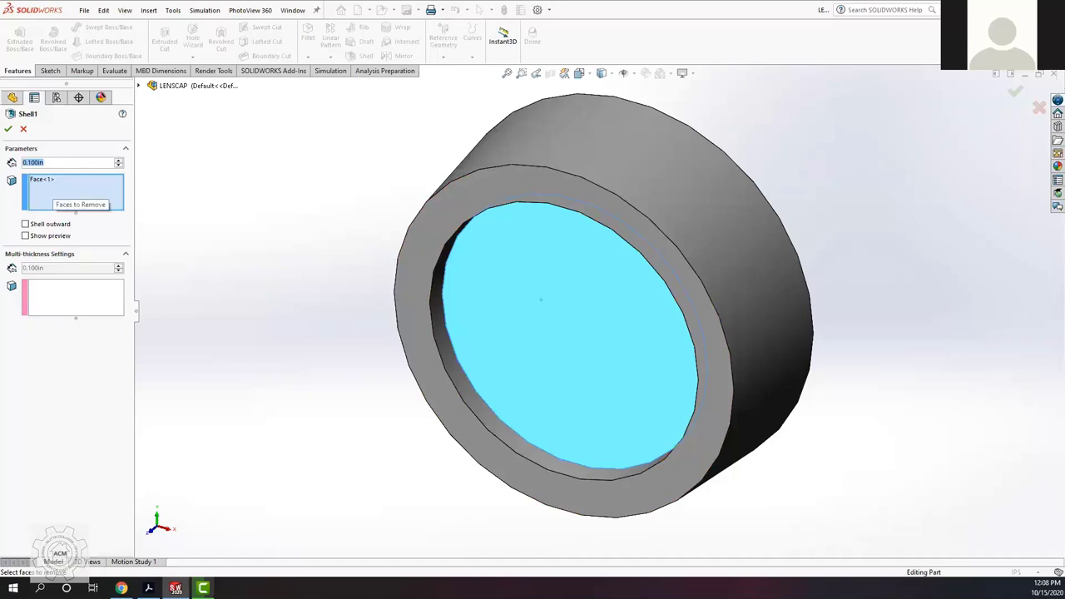
{"action": "type", "text": "1"}
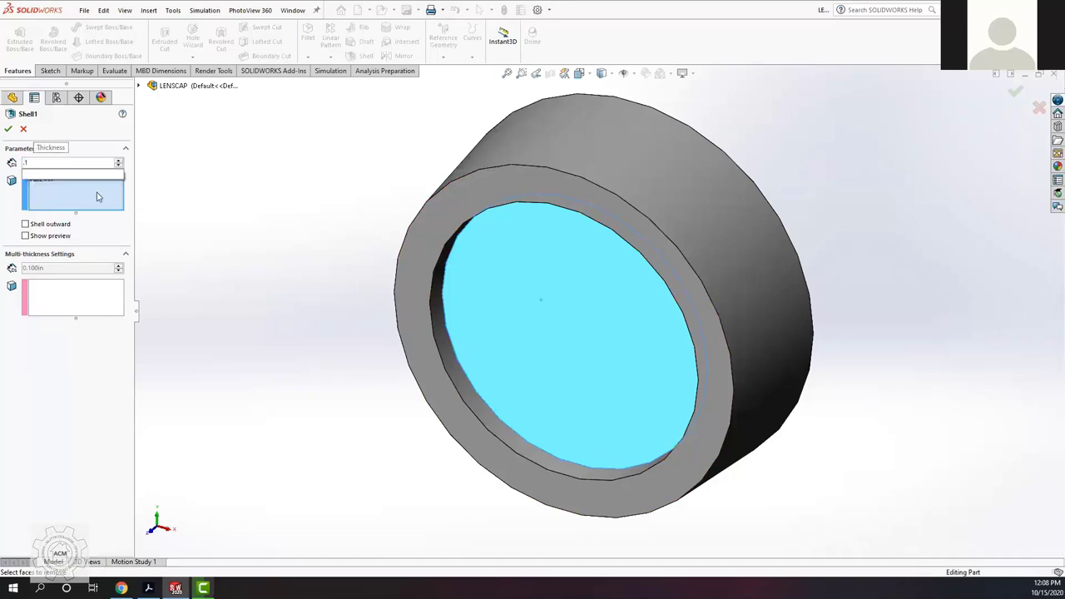
{"action": "type", "text": "50"}
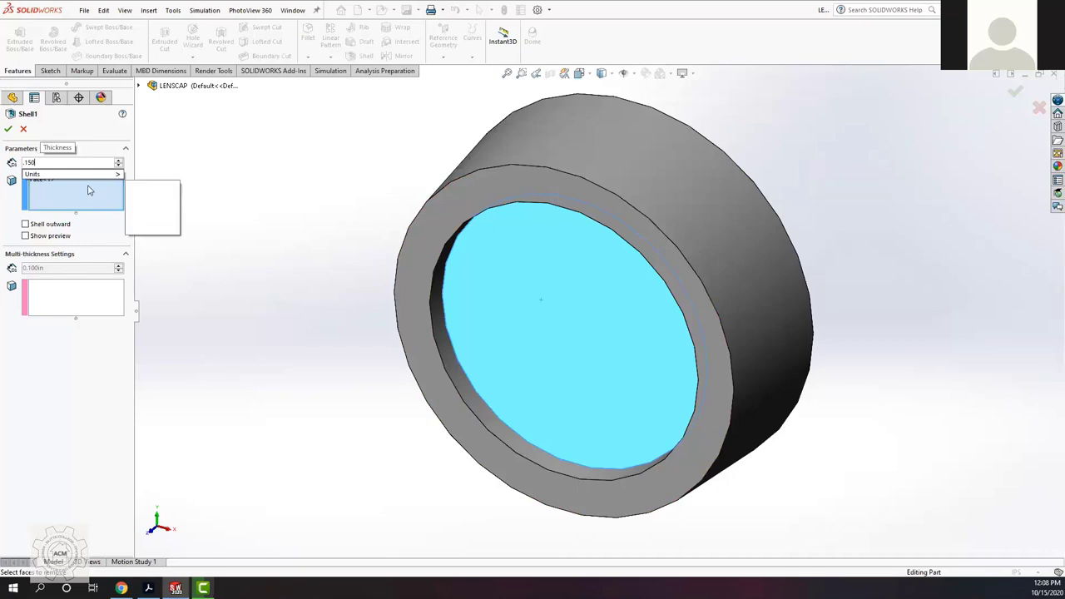
{"action": "mouse_move", "coordinate": [116, 174]}
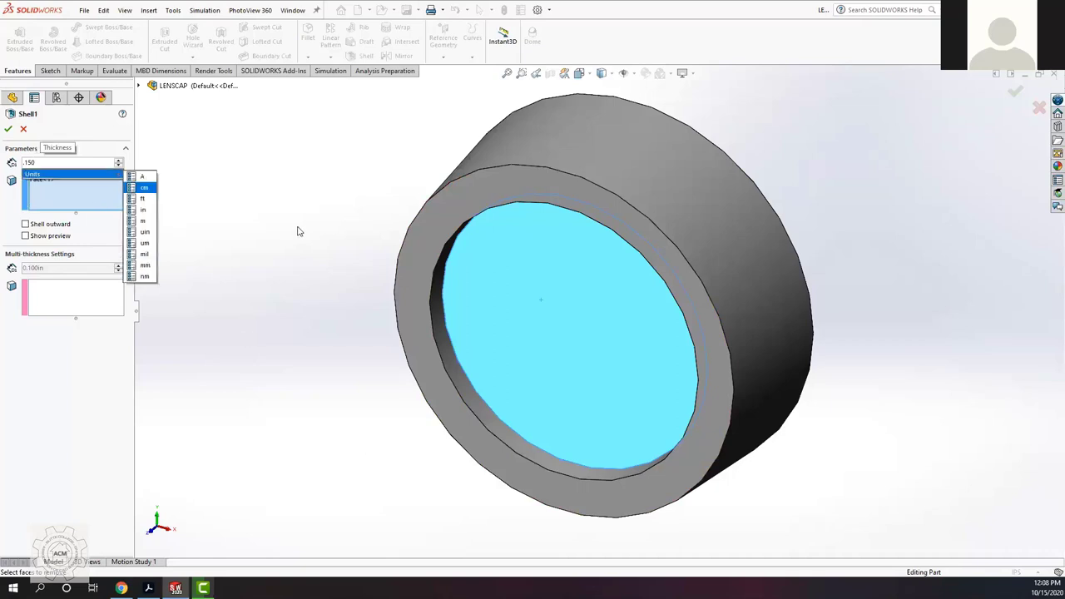
{"action": "left_click", "coordinate": [9, 132]}
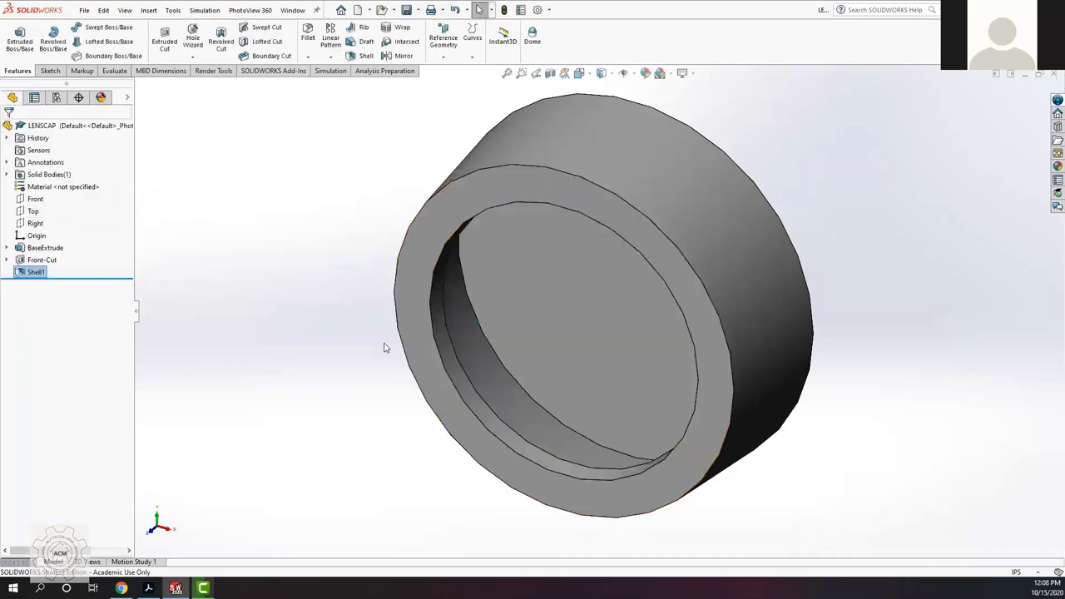
Step: Orbit the Right-plane section of the shelled cap to inspect its thin walls
{"action": "middle_click_drag", "start_coordinate": [381, 348], "coordinate": [348, 403]}
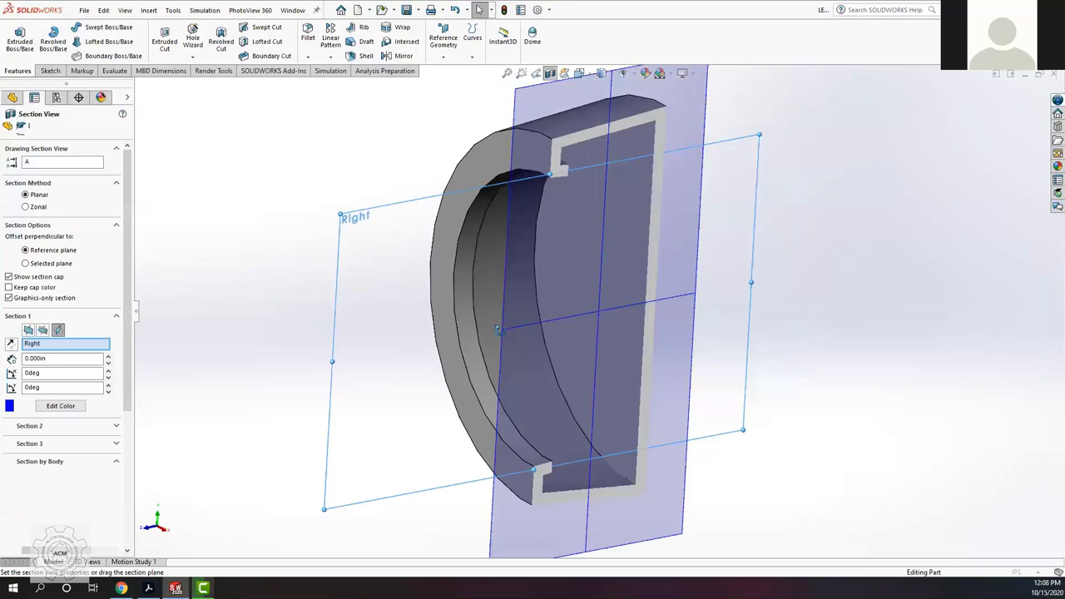
{"action": "middle_click_drag", "start_coordinate": [466, 281], "coordinate": [454, 278]}
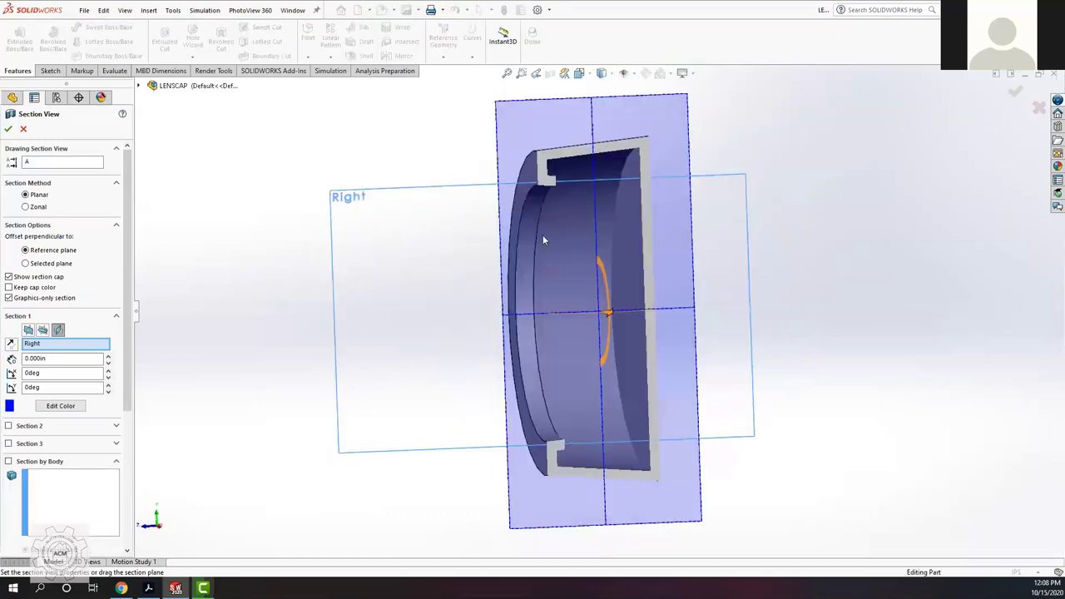
{"action": "middle_click_drag", "start_coordinate": [543, 241], "coordinate": [538, 214]}
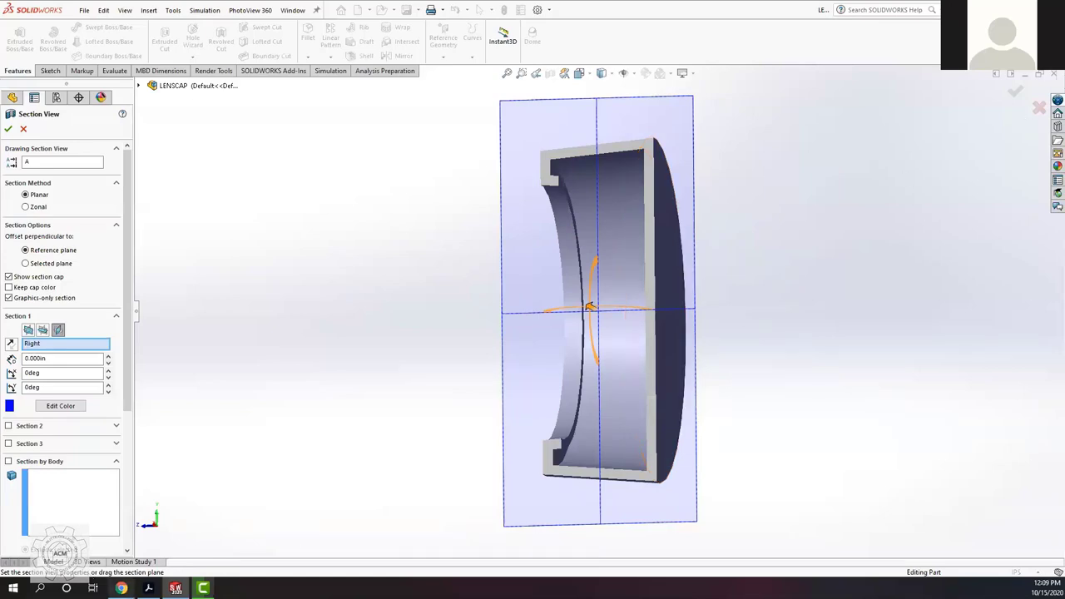
{"action": "key", "text": "alt+Tab"}
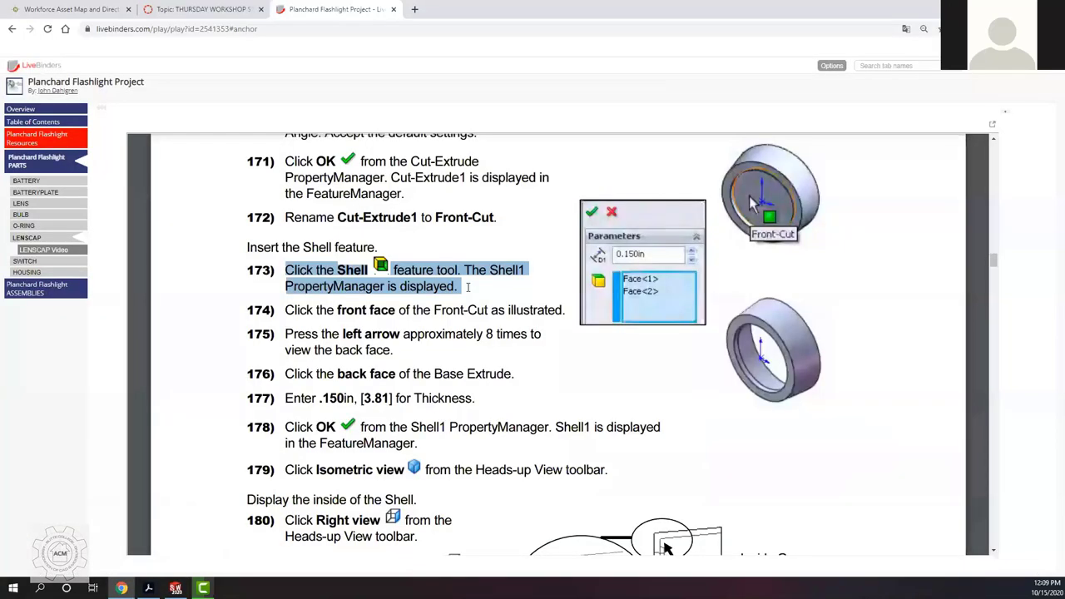
Step: Scroll back over tutorial steps 169–180 and return to the sectioned cap
{"action": "scroll", "coordinate": [304, 350], "scroll_direction": "up", "scroll_amount": 1}
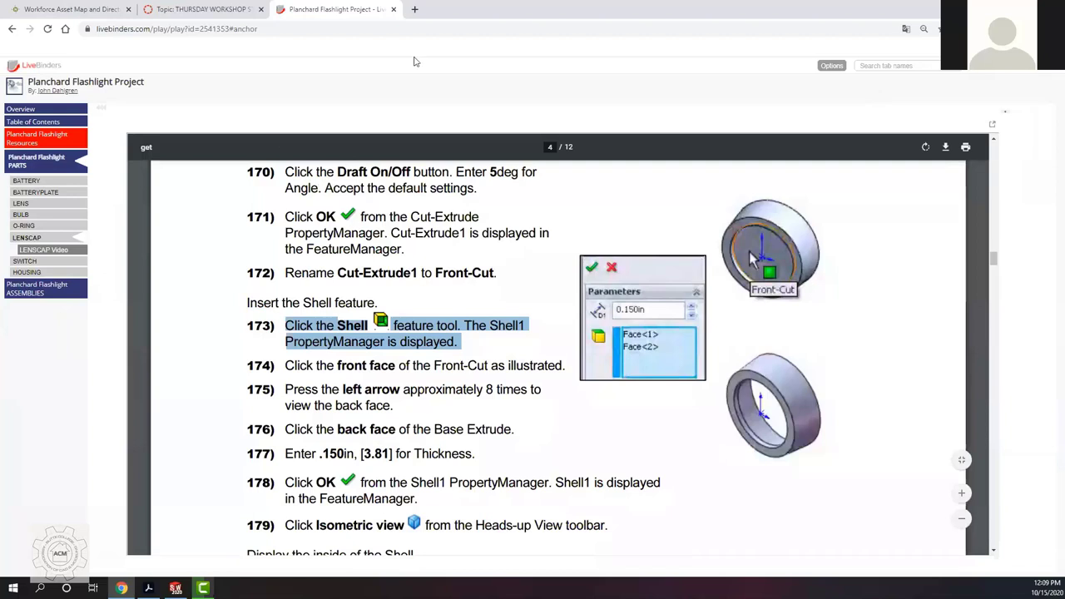
{"action": "key", "text": "alt+Tab"}
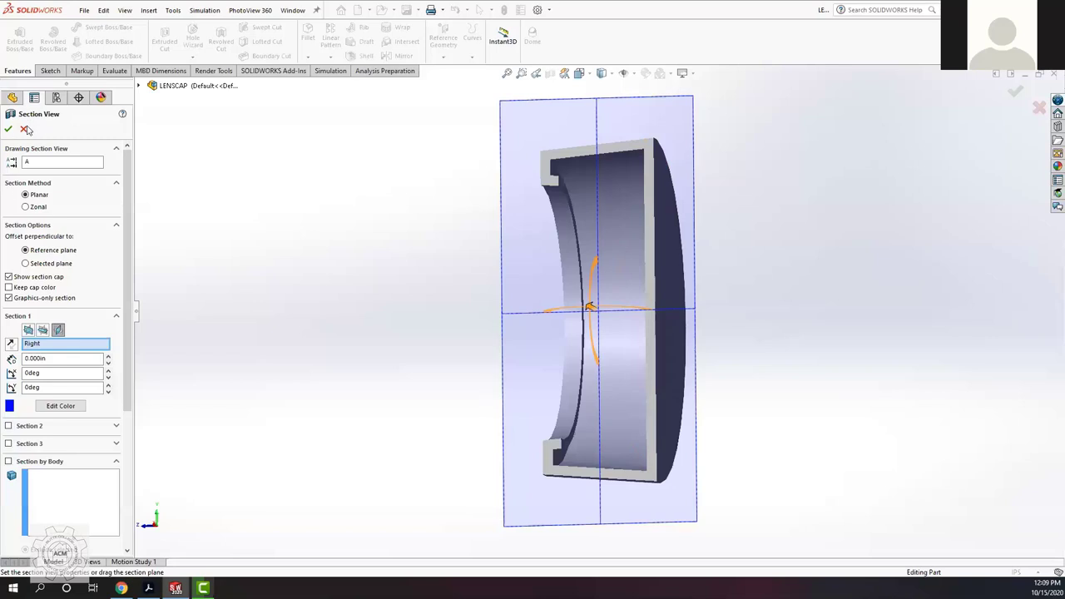
Step: Exit the section view, switch to isometric, and select the recessed Front-Cut face
{"action": "key", "text": "Escape"}
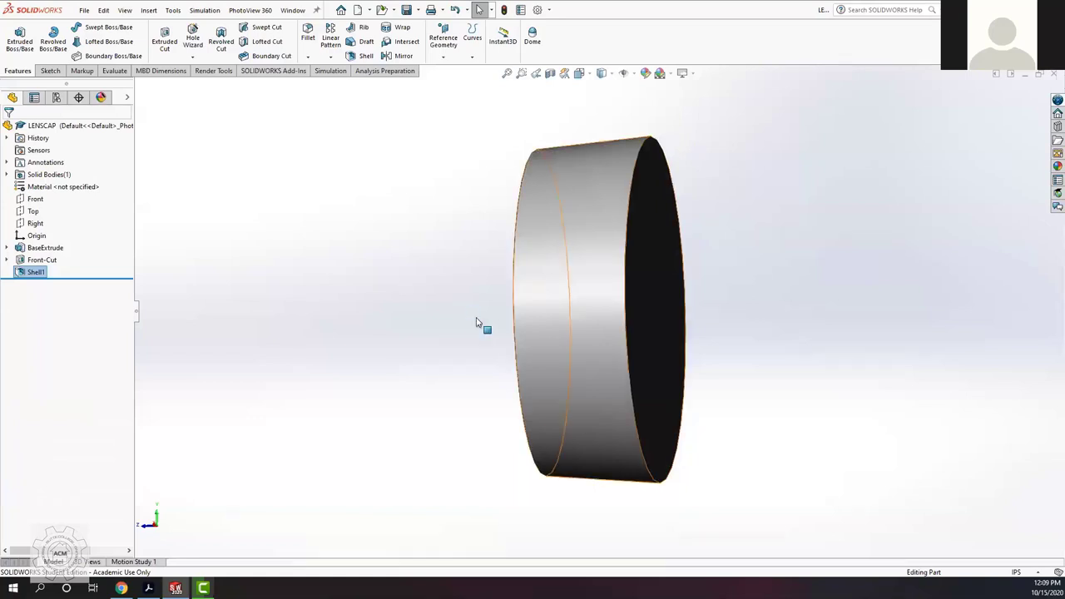
{"action": "key", "text": "ctrl+7"}
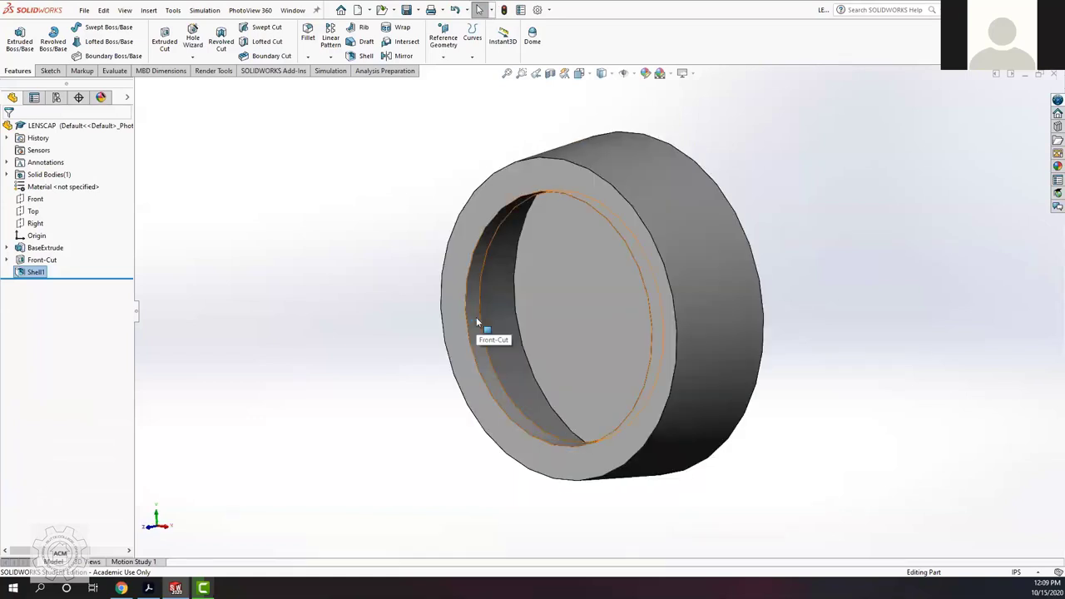
{"action": "key", "text": "ctrl+7"}
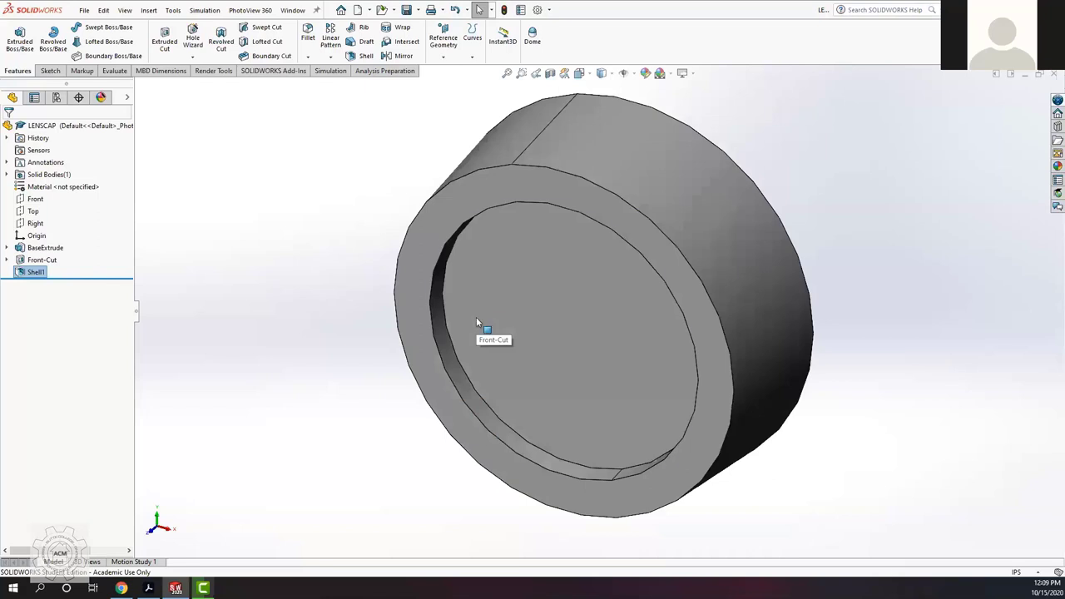
{"action": "left_click", "coordinate": [476, 317]}
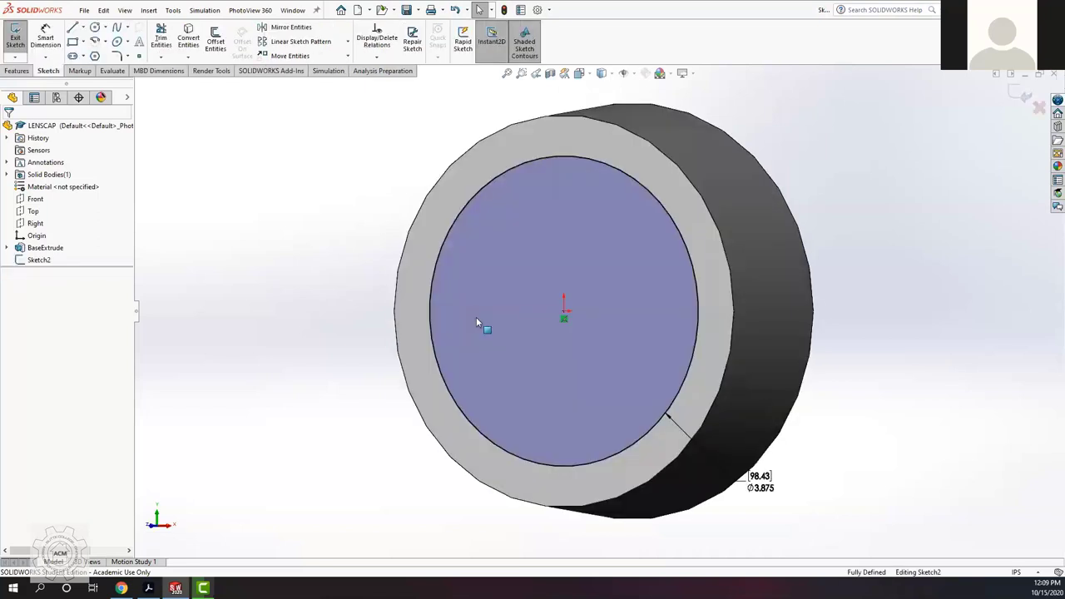
{"action": "right_click_drag", "start_coordinate": [476, 317], "coordinate": [626, 342]}
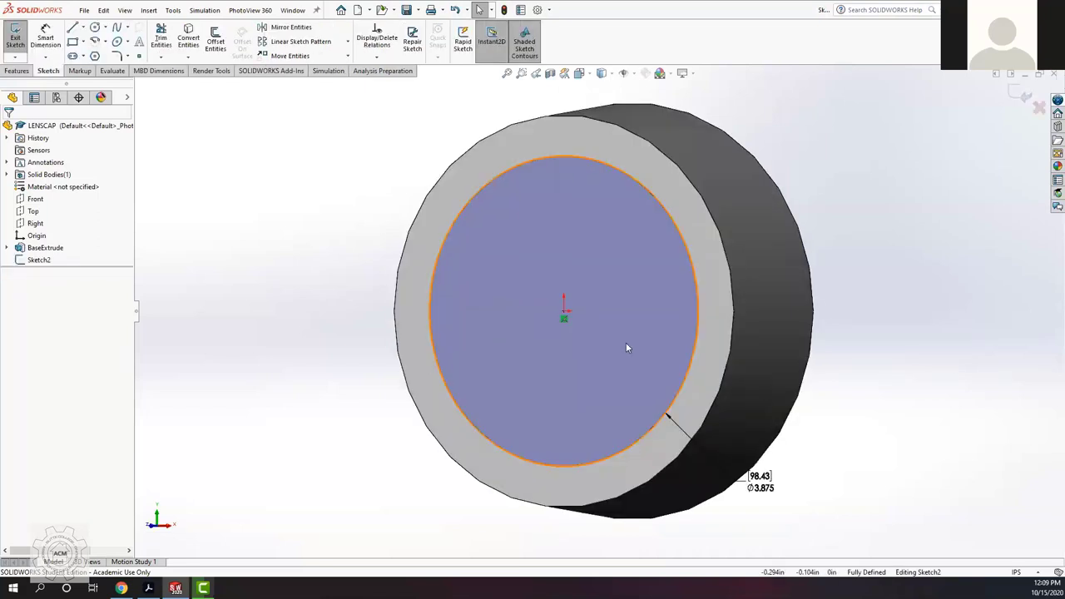
Step: Undo Shell1 and Front-Cut back to Sketch2 using the undo history list
{"action": "left_click", "coordinate": [492, 10]}
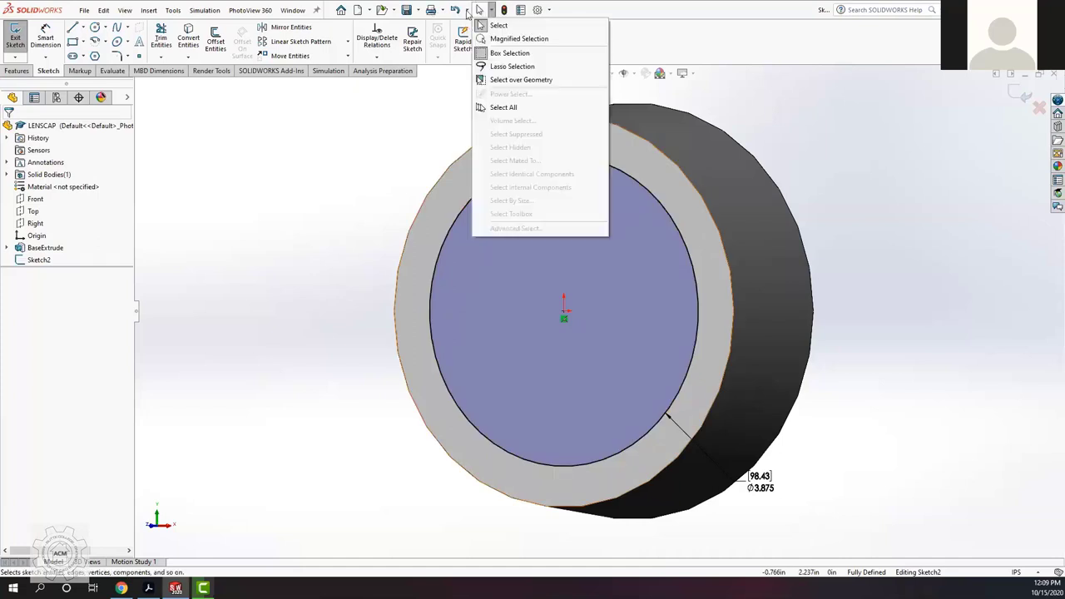
{"action": "left_click", "coordinate": [468, 15]}
{"action": "left_click", "coordinate": [467, 11]}
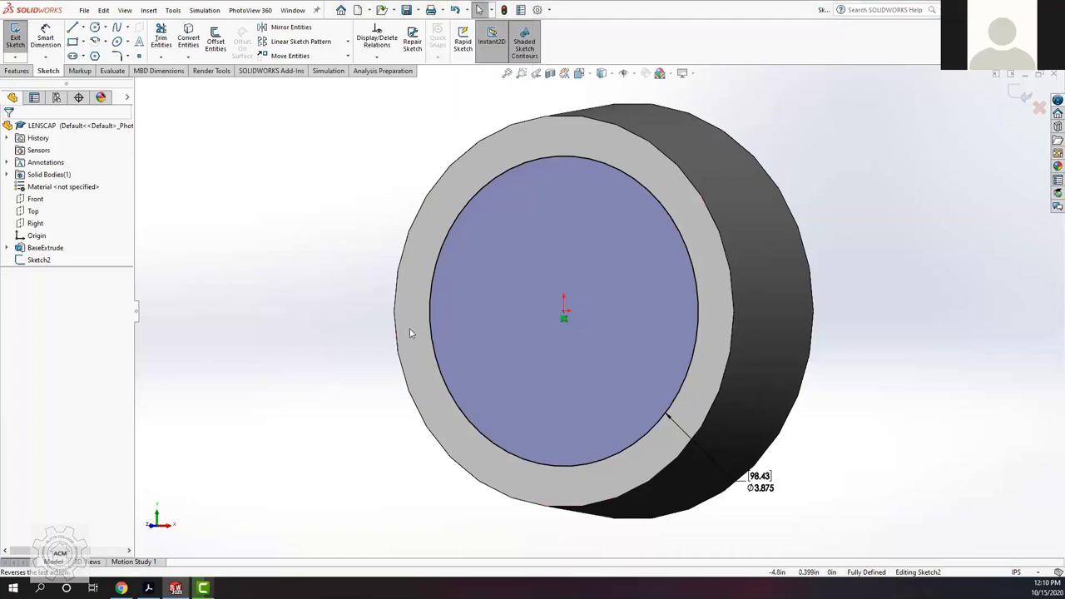
{"action": "scroll", "coordinate": [534, 315], "scroll_direction": "up", "scroll_amount": 2}
{"action": "scroll", "coordinate": [559, 322], "scroll_direction": "up", "scroll_amount": 5}
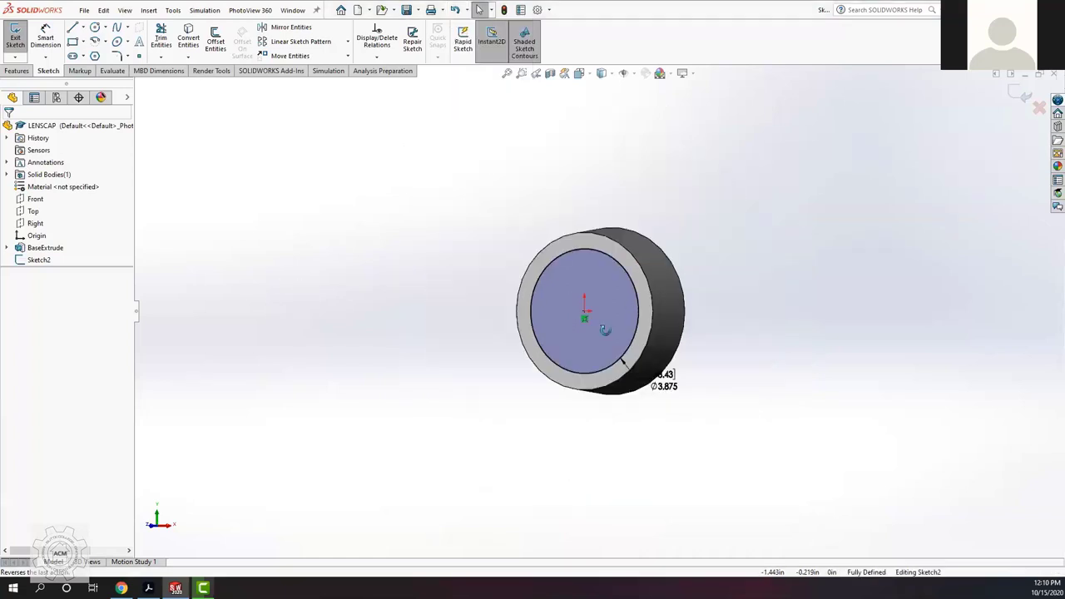
{"action": "scroll", "coordinate": [607, 333], "scroll_direction": "down", "scroll_amount": 3}
{"action": "middle_click_drag", "start_coordinate": [599, 330], "coordinate": [245, 88]}
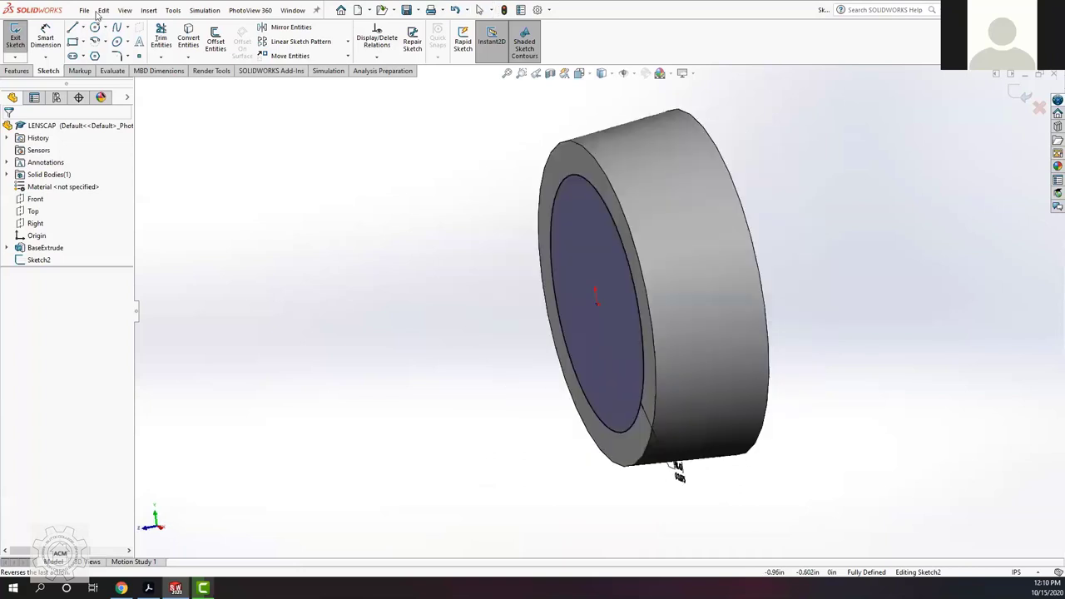
{"action": "left_click", "coordinate": [105, 10]}
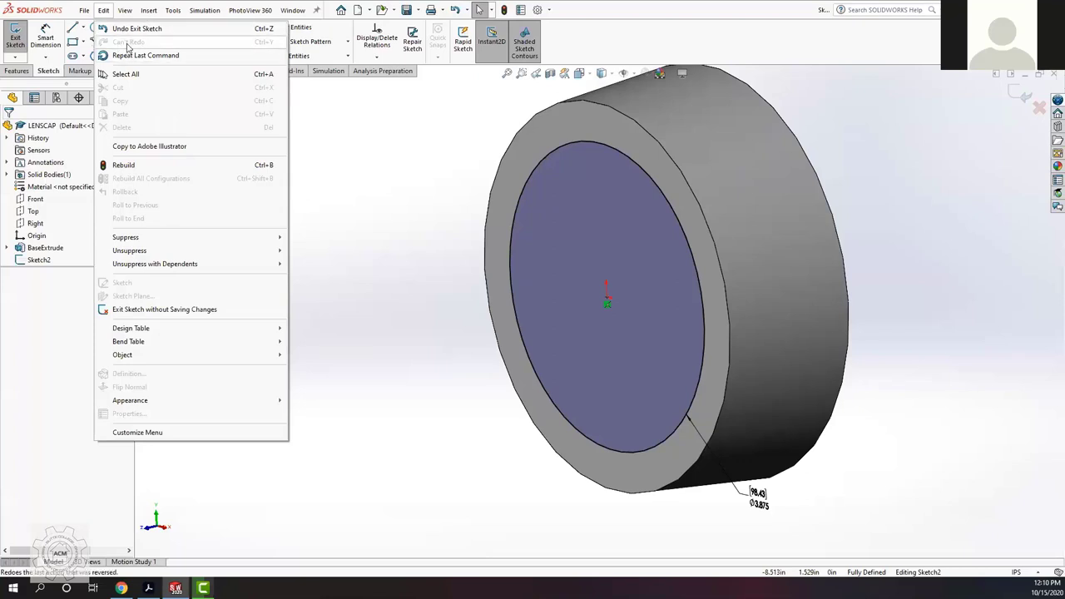
{"action": "left_click", "coordinate": [409, 332]}
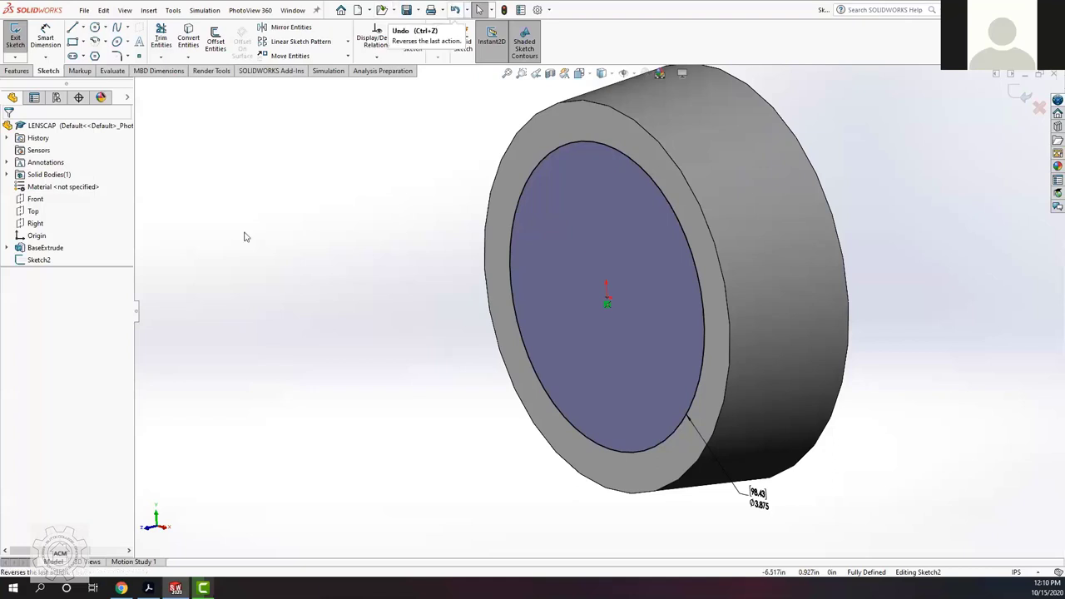
Step: Recreate the cut on the cap's front face with a 5° draft
{"action": "left_click", "coordinate": [17, 70]}
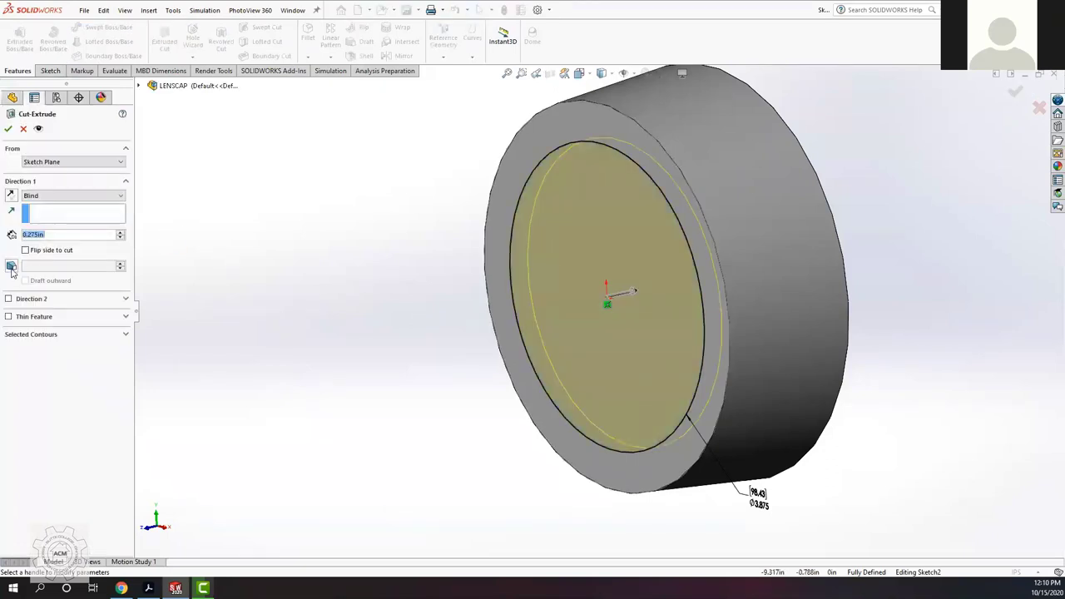
{"action": "left_click", "coordinate": [11, 265]}
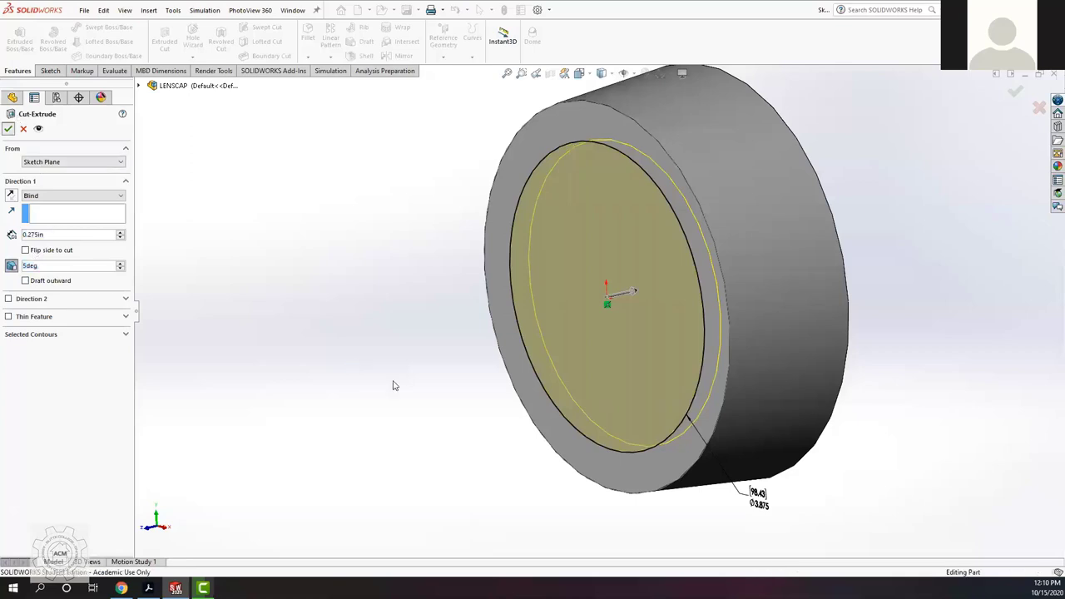
{"action": "key", "text": "Return"}
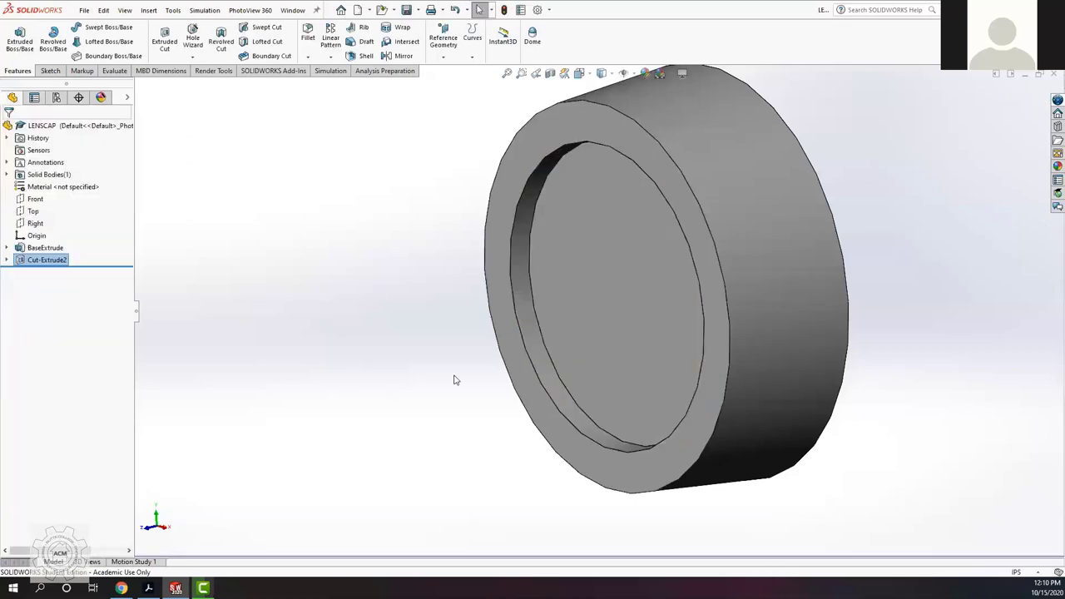
Step: Check the cut's inner face against the tutorial, then clear the face selection
{"action": "key", "text": "Right"}
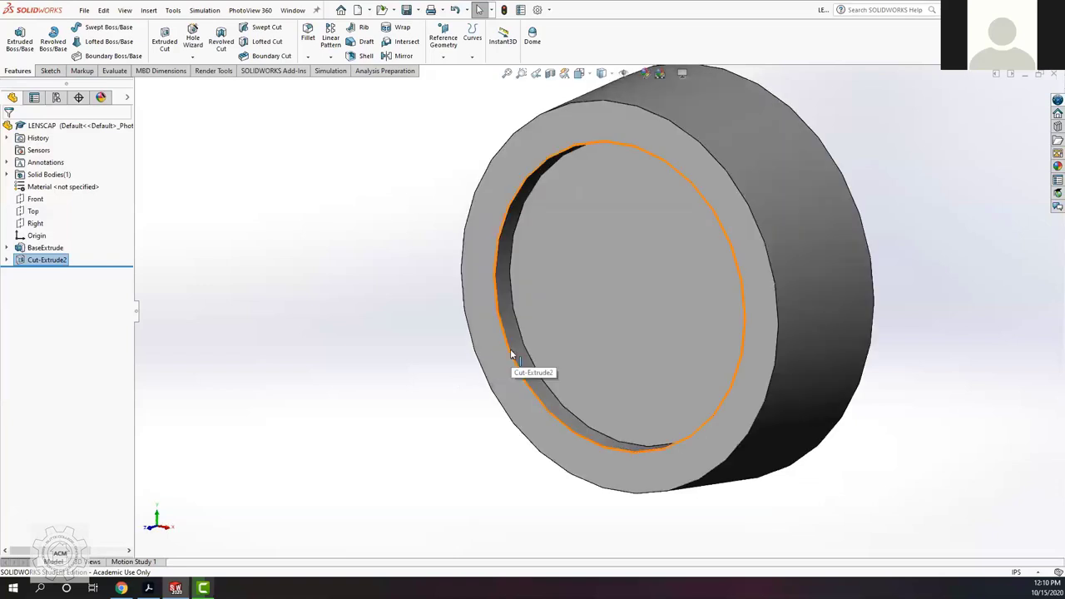
{"action": "key", "text": "Right"}
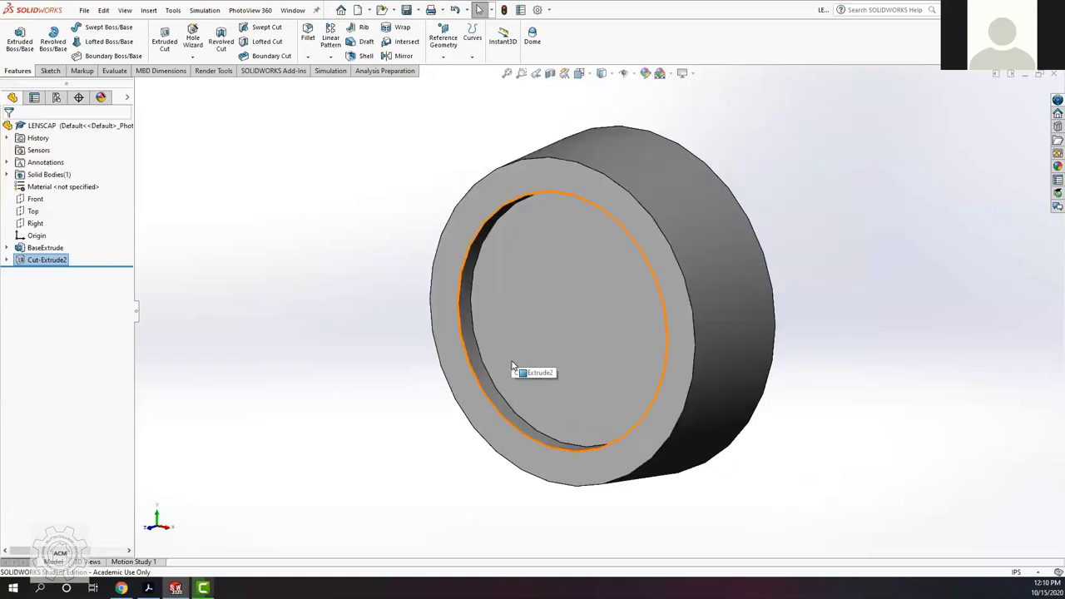
{"action": "left_click", "coordinate": [526, 264]}
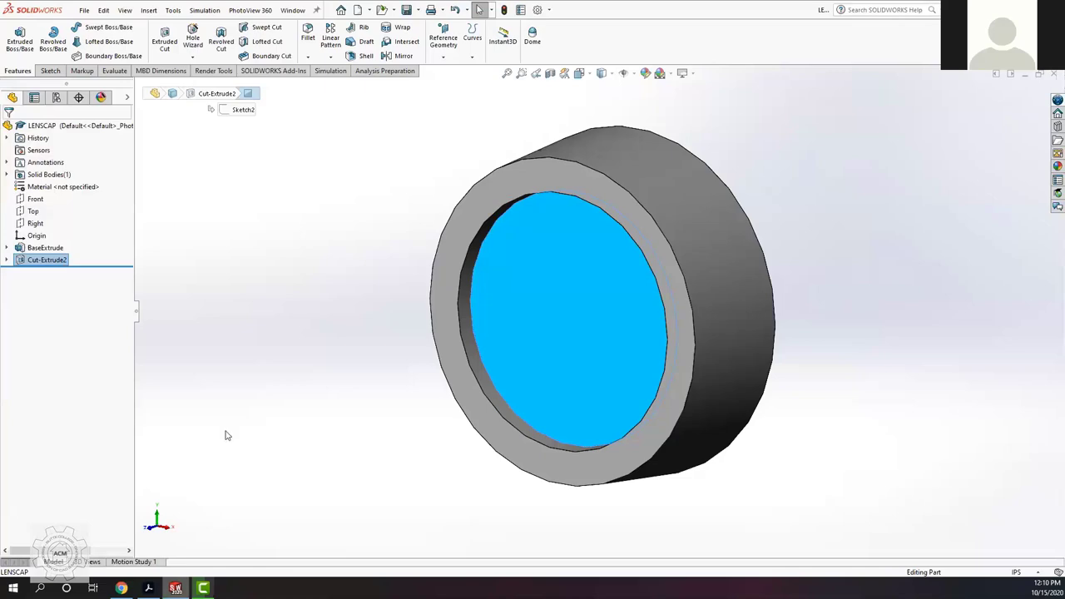
{"action": "key", "text": "alt+Tab"}
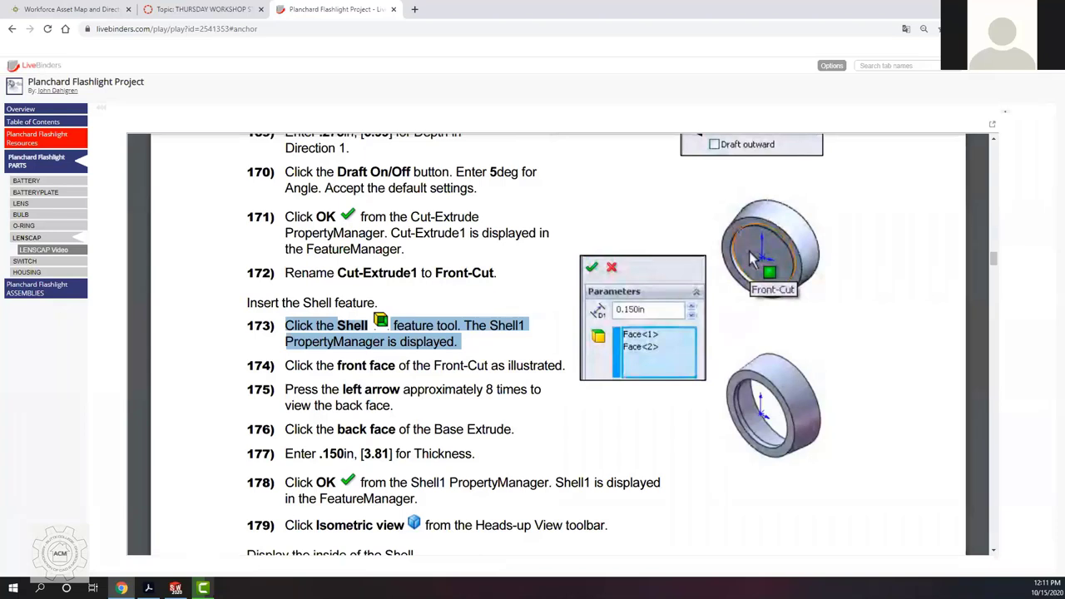
{"action": "key", "text": "alt+Tab"}
{"action": "left_click", "coordinate": [309, 309]}
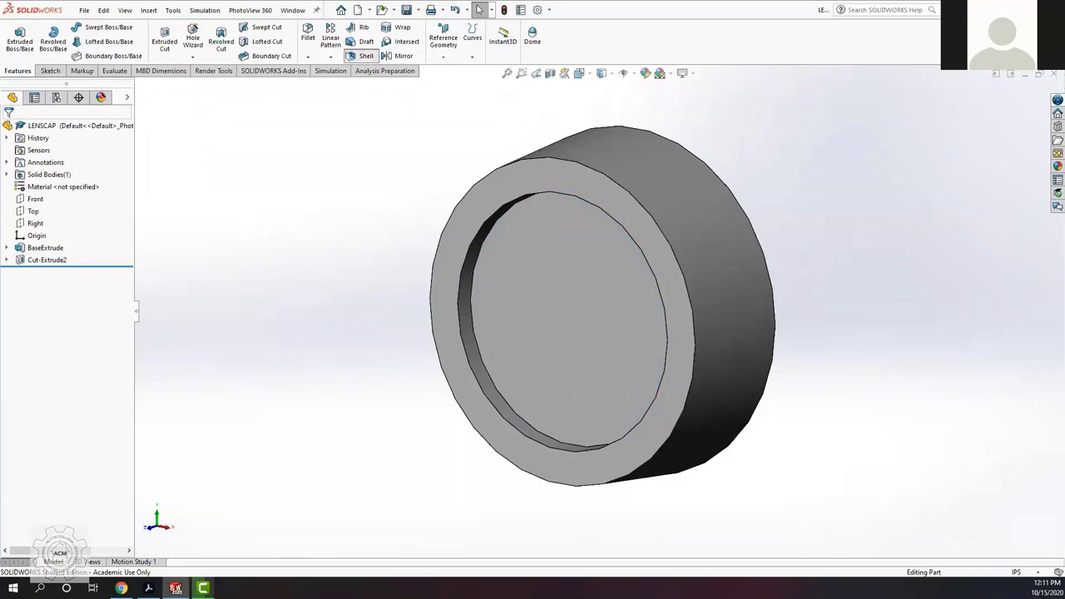
Step: Shell the cap 0.150in thick, removing the recessed front face and the back face
{"action": "left_click", "coordinate": [366, 56]}
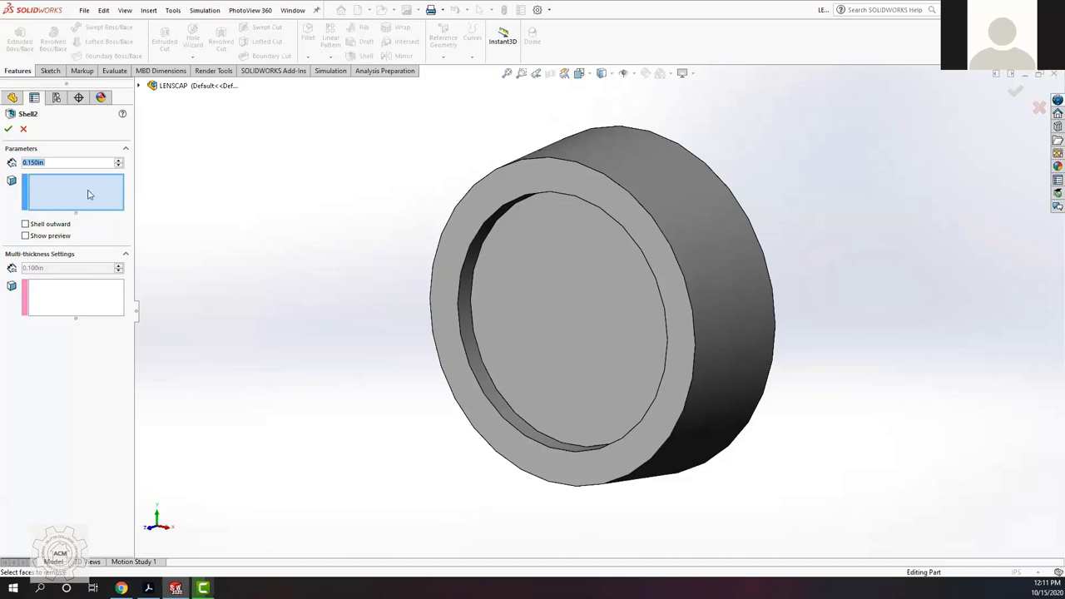
{"action": "left_click", "coordinate": [575, 366]}
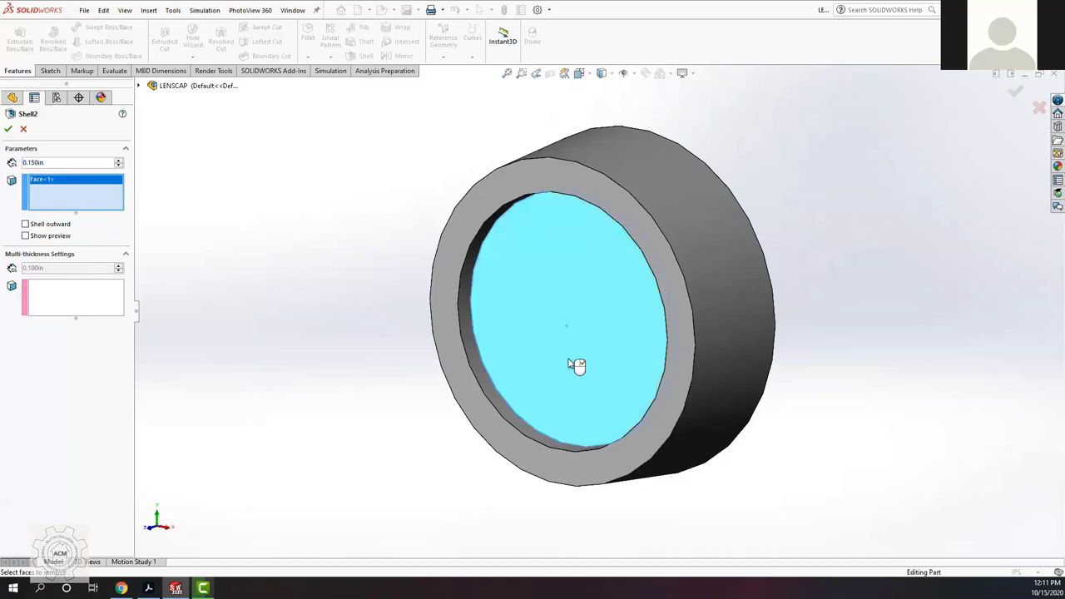
{"action": "key", "text": "Right"}
{"action": "key", "text": "Right"}
{"action": "key", "text": "Right"}
{"action": "key", "text": "Right"}
{"action": "key", "text": "Right"}
{"action": "key", "text": "Right"}
{"action": "key", "text": "Right"}
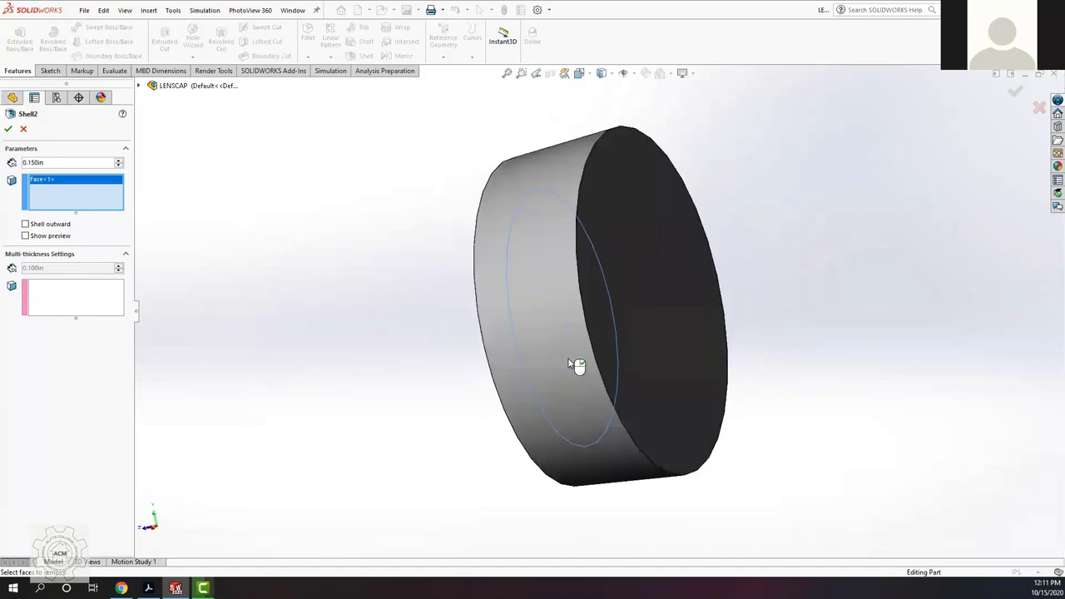
{"action": "key", "text": "Right"}
{"action": "key", "text": "Right"}
{"action": "key", "text": "Right"}
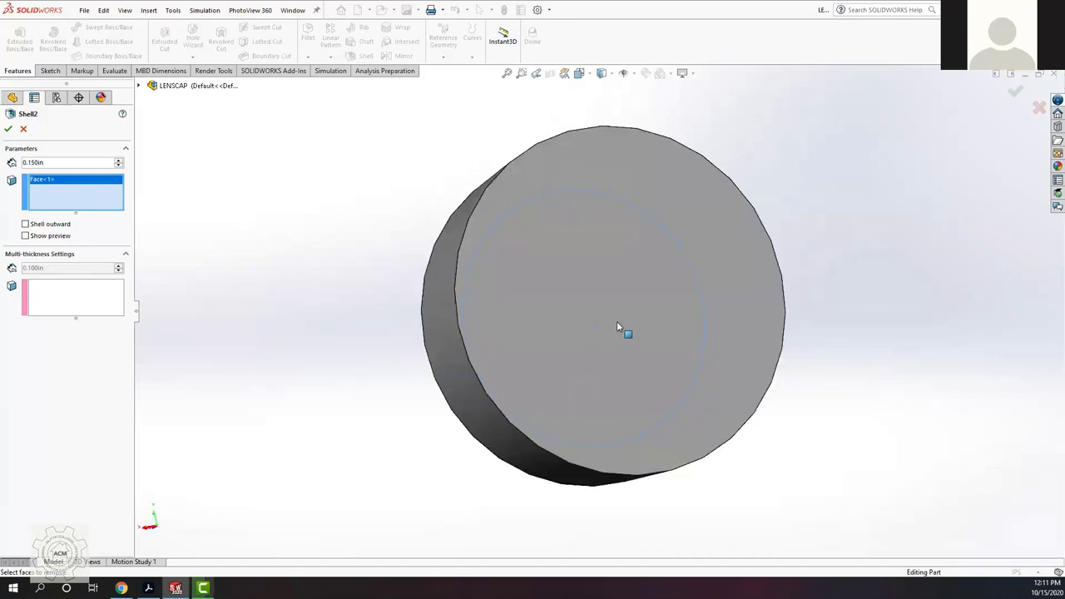
{"action": "left_click", "coordinate": [633, 423]}
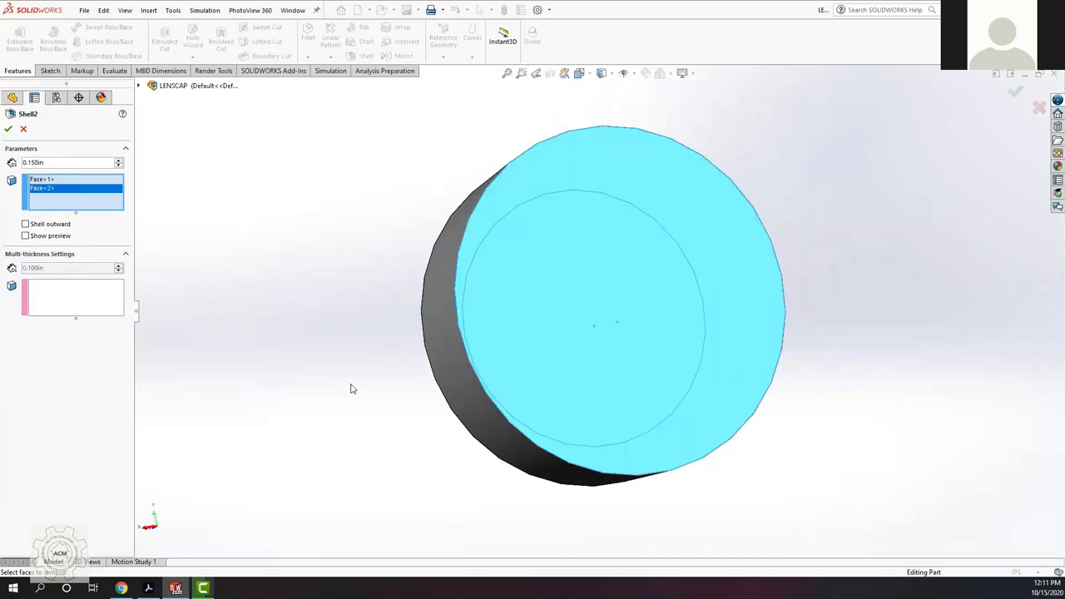
{"action": "left_click", "coordinate": [8, 129]}
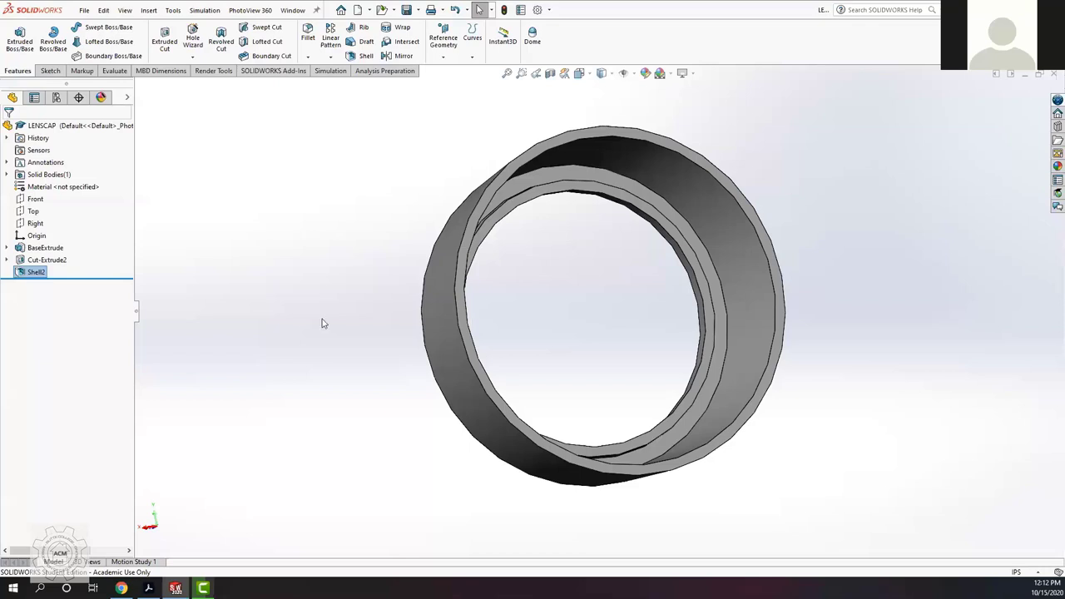
Step: Orbit the shelled ring to view its open face, snap to isometric, and show the Sketch tools
{"action": "middle_click_drag", "start_coordinate": [431, 382], "coordinate": [411, 361]}
{"action": "middle_click_drag", "start_coordinate": [665, 145], "coordinate": [722, 135]}
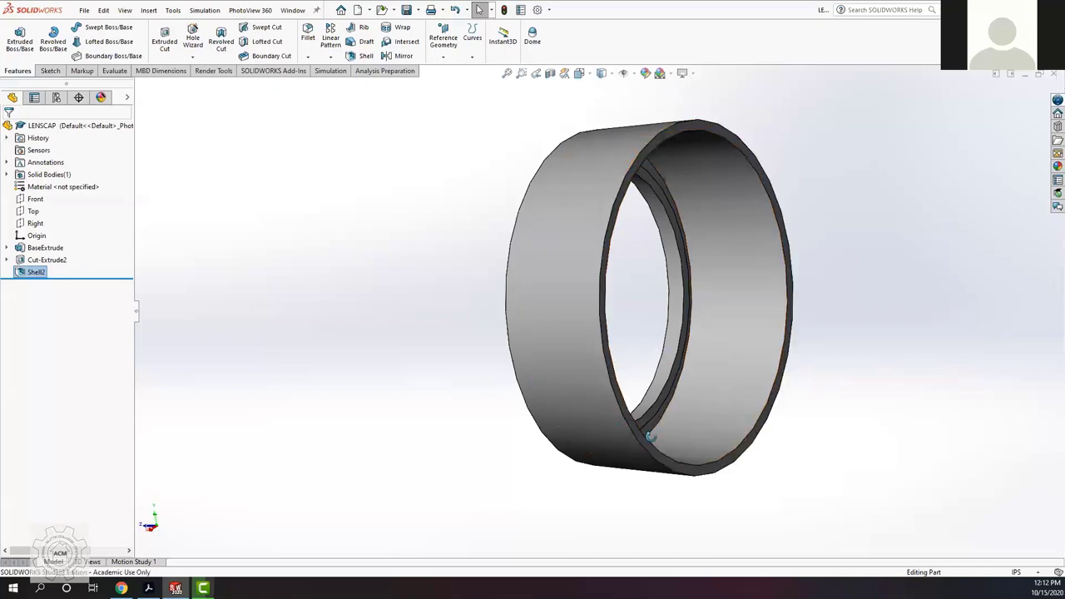
{"action": "key", "text": "ctrl+7"}
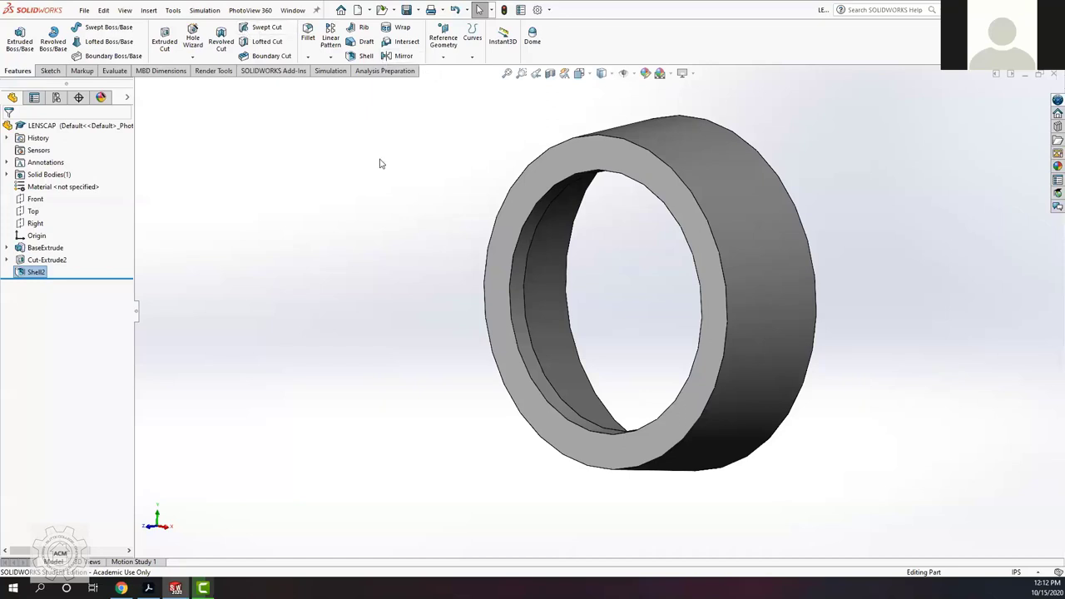
{"action": "left_click", "coordinate": [52, 71]}
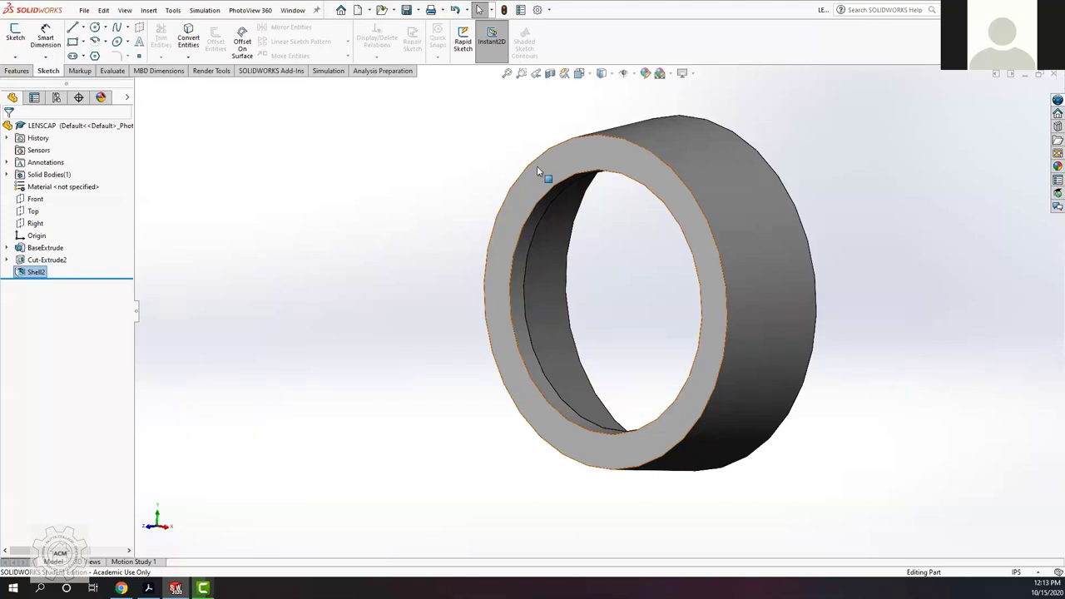
Step: Section the ring along the Right plane and orbit and zoom to examine the shell's inner lip
{"action": "left_click", "coordinate": [550, 73]}
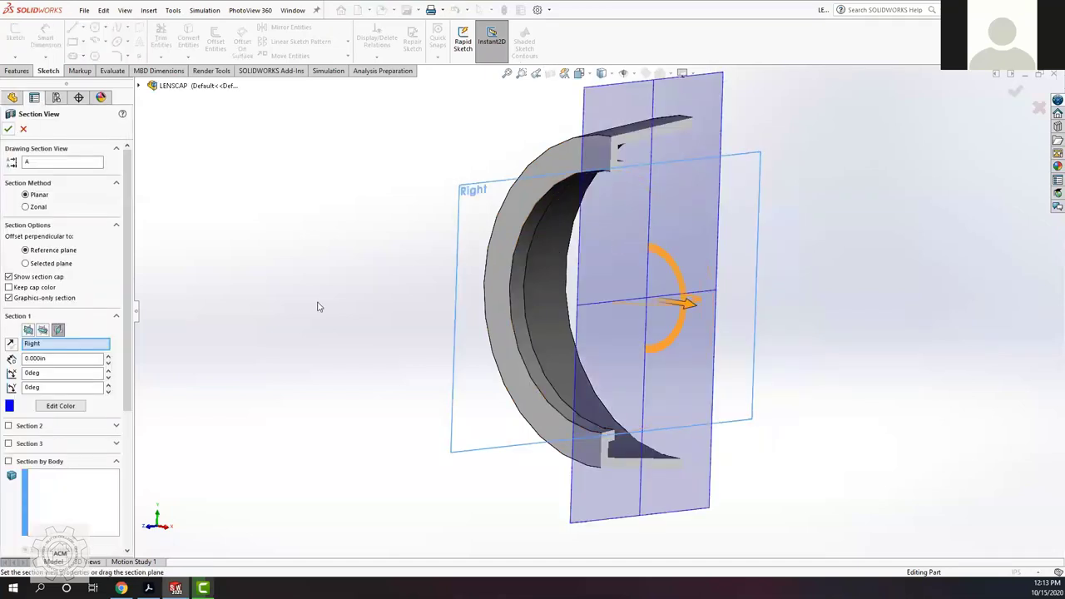
{"action": "key", "text": "Return"}
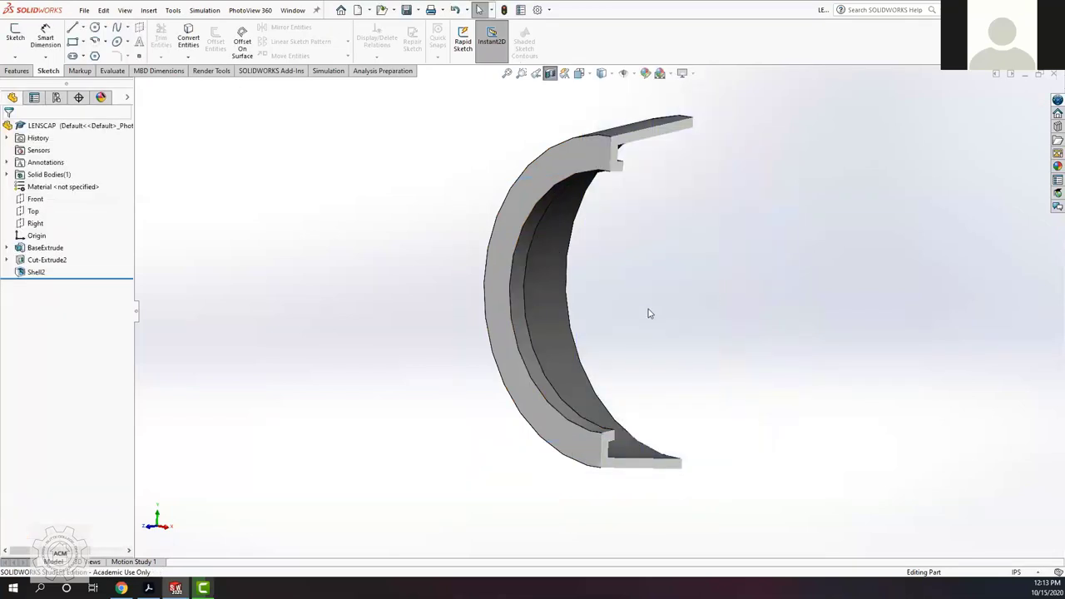
{"action": "right_click", "coordinate": [654, 258]}
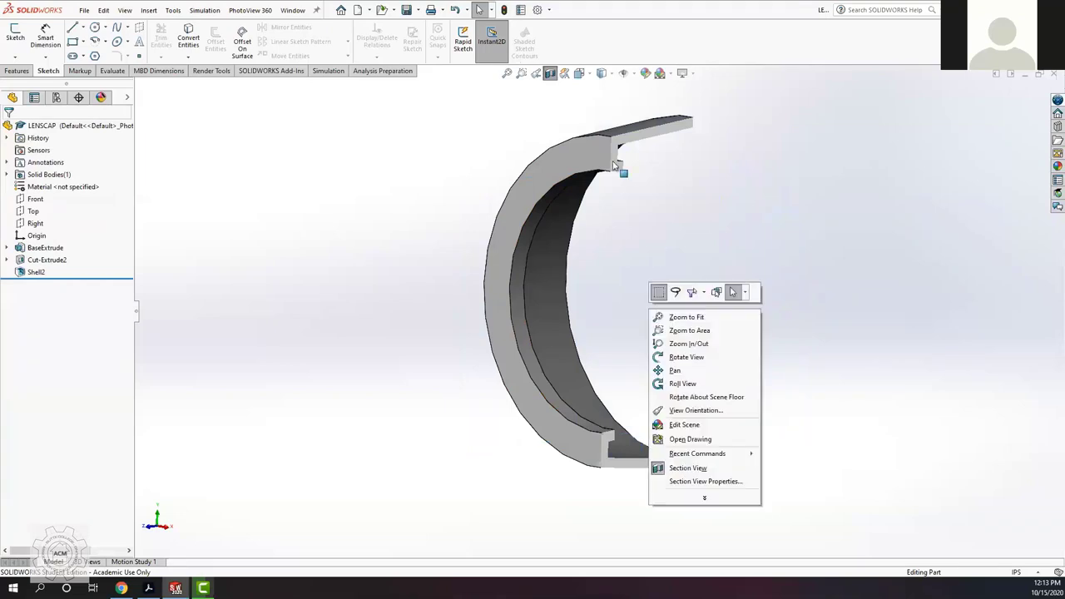
{"action": "key", "text": "Escape"}
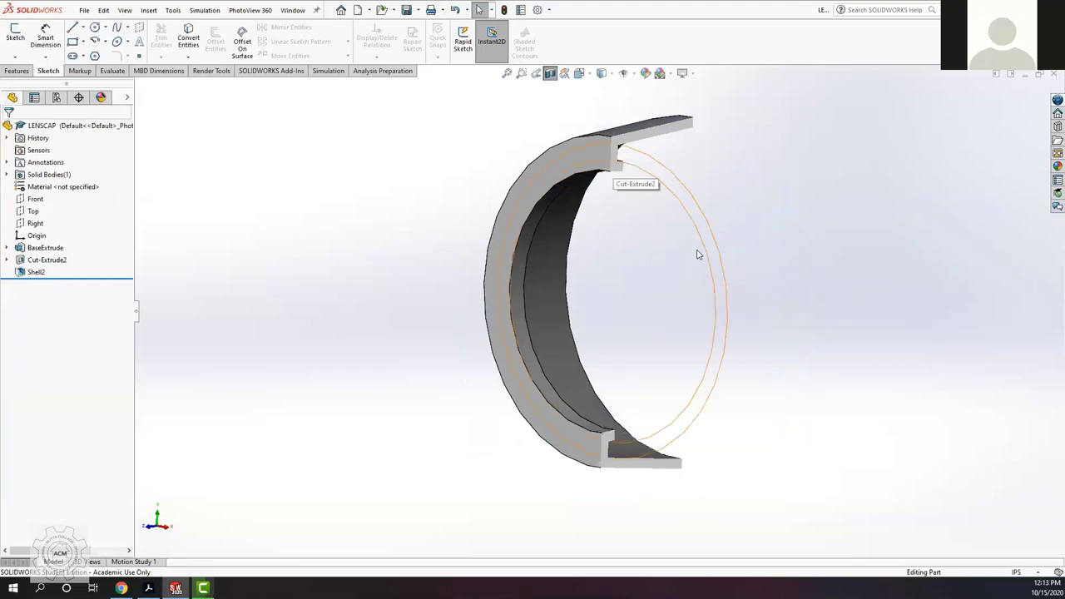
{"action": "left_click", "coordinate": [698, 255]}
{"action": "middle_click_drag", "start_coordinate": [765, 239], "coordinate": [762, 267]}
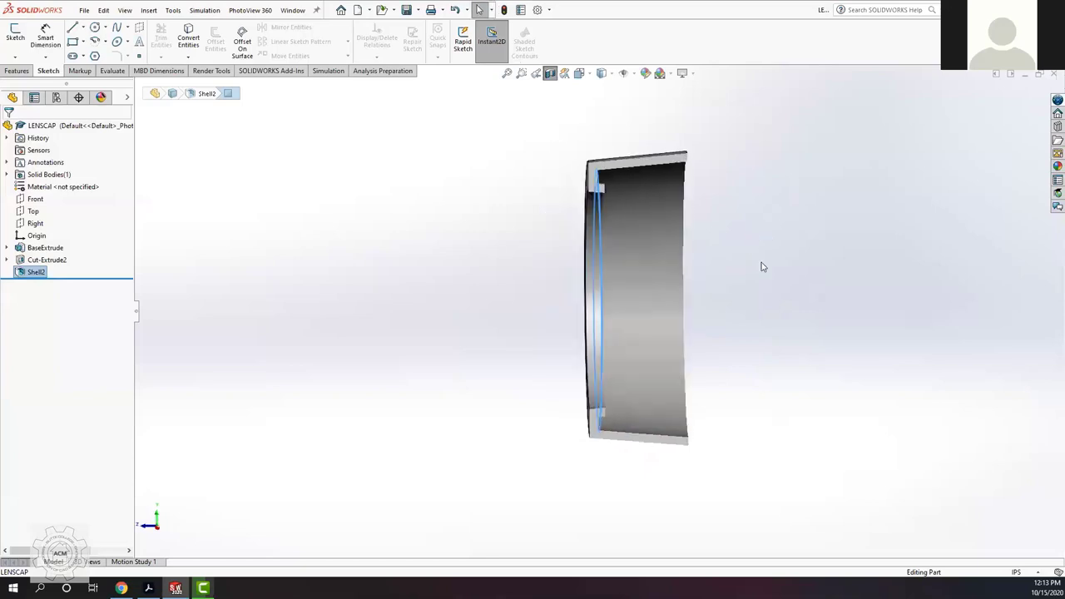
{"action": "left_click", "coordinate": [409, 395]}
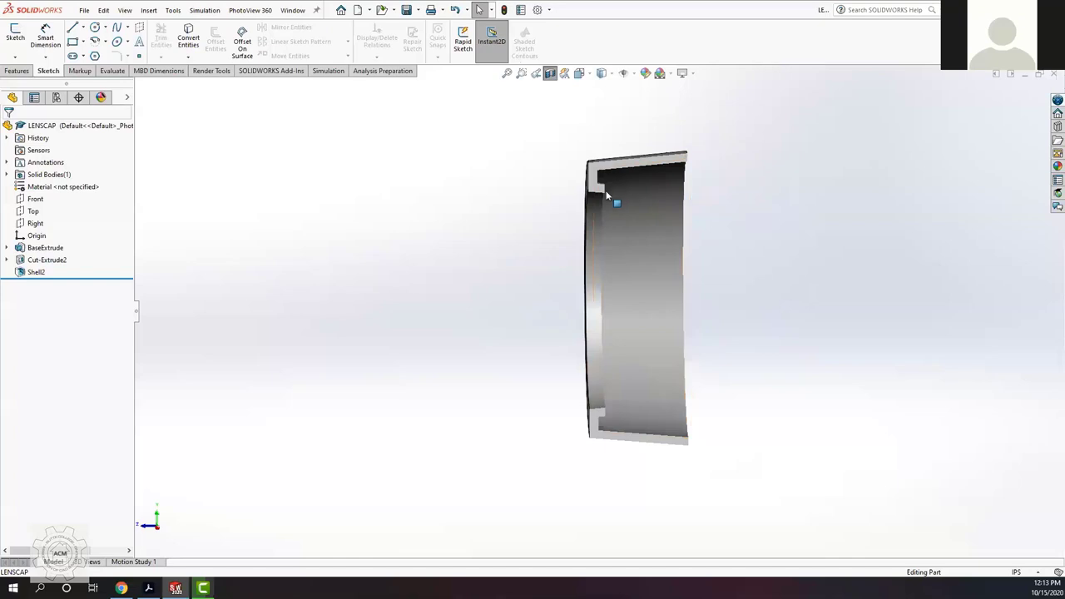
{"action": "scroll", "coordinate": [580, 222], "scroll_direction": "down", "scroll_amount": 5}
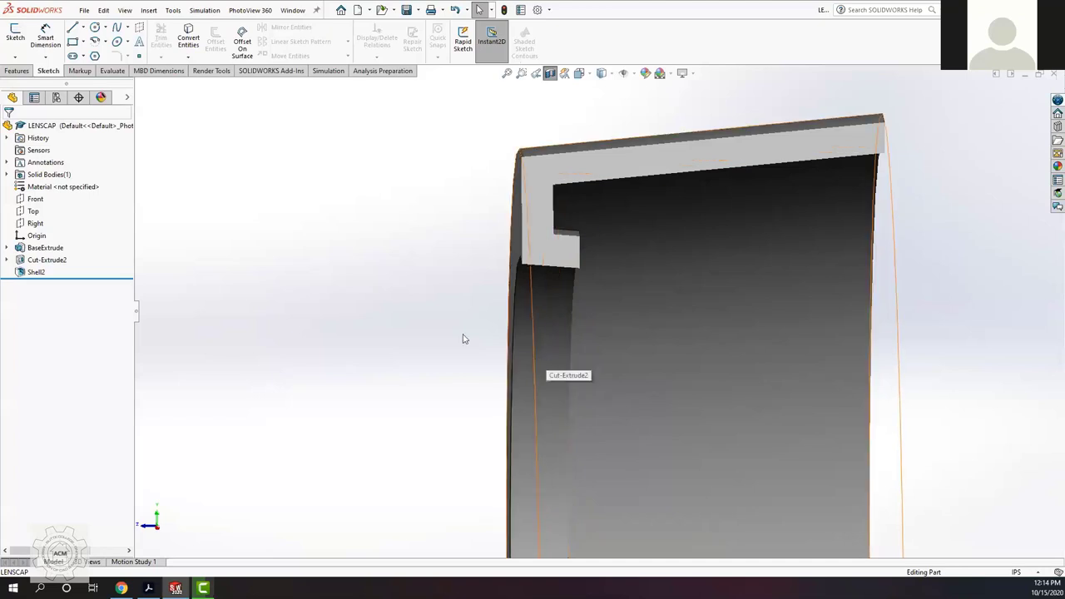
{"action": "scroll", "coordinate": [626, 359], "scroll_direction": "down", "scroll_amount": 3}
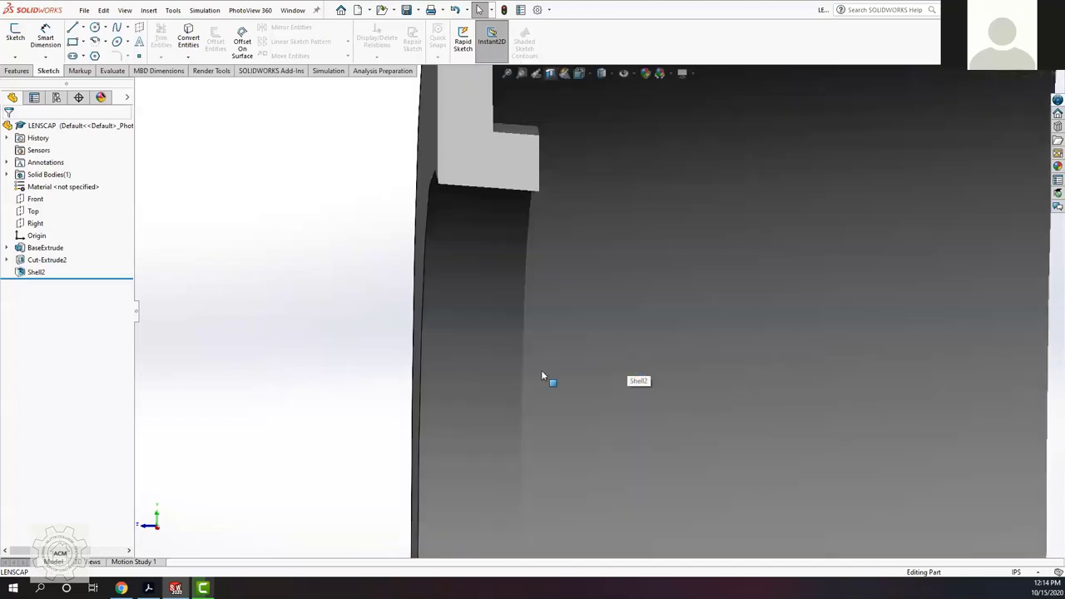
{"action": "scroll", "coordinate": [542, 376], "scroll_direction": "up", "scroll_amount": 5}
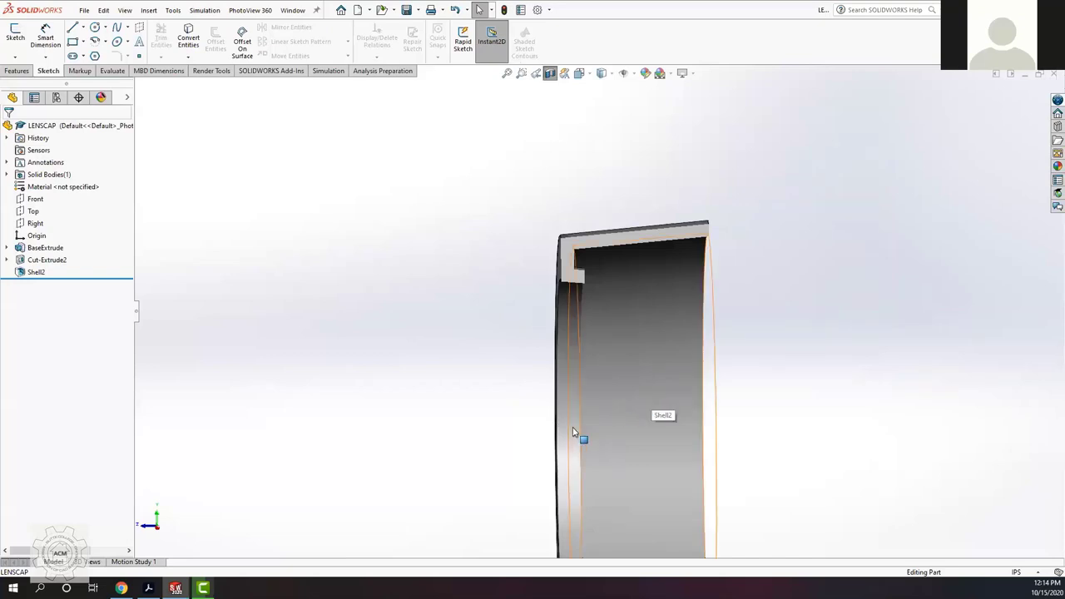
{"action": "scroll", "coordinate": [607, 442], "scroll_direction": "down", "scroll_amount": 2}
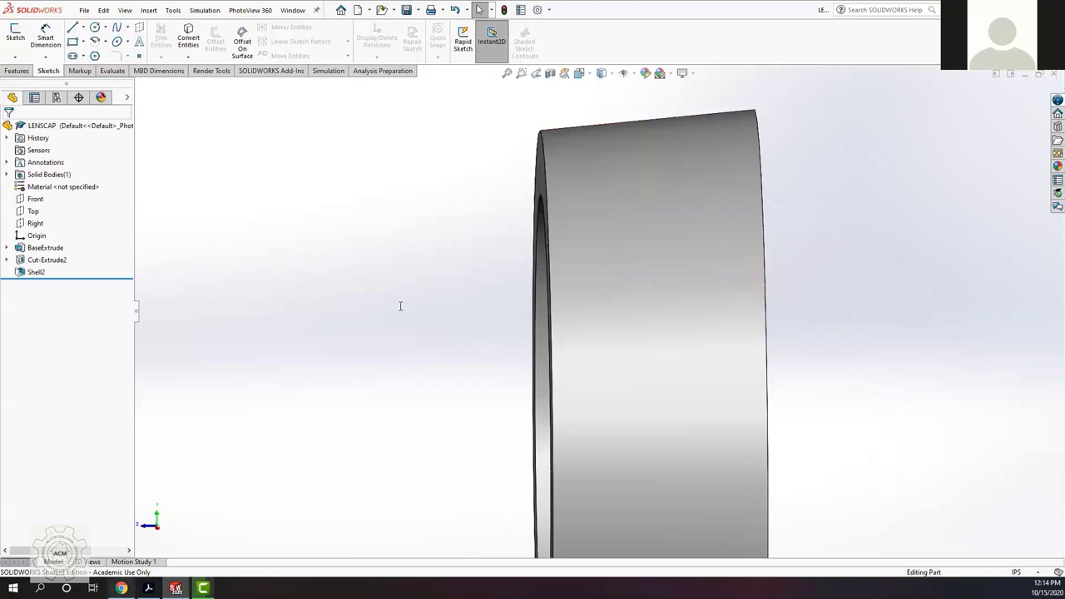
{"action": "key", "text": "alt+Tab"}
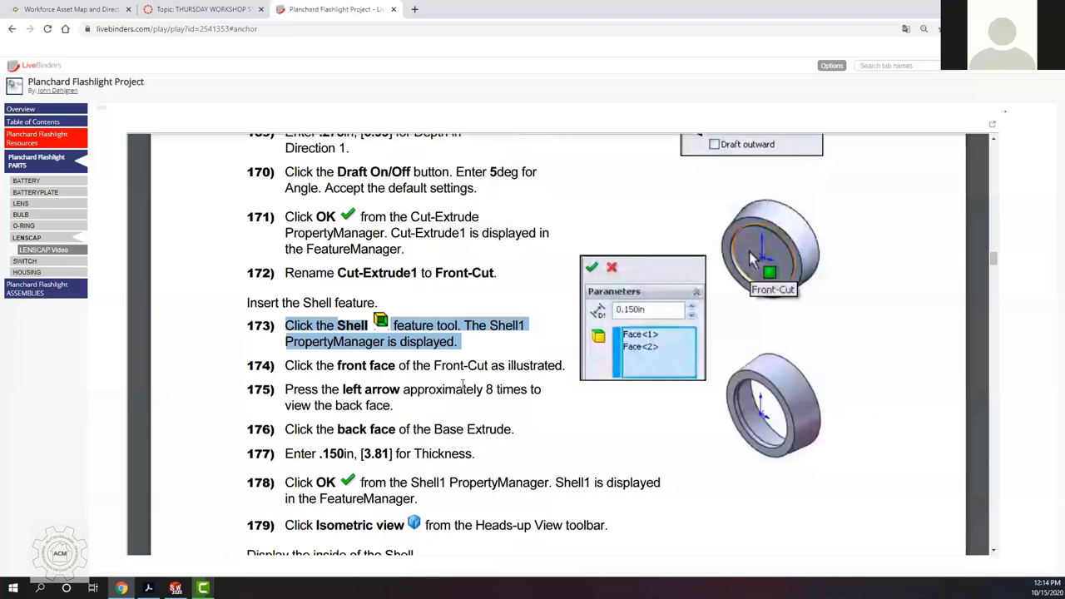
{"action": "scroll", "coordinate": [749, 251], "scroll_direction": "down", "scroll_amount": 3}
{"action": "scroll", "coordinate": [523, 406], "scroll_direction": "down", "scroll_amount": 1}
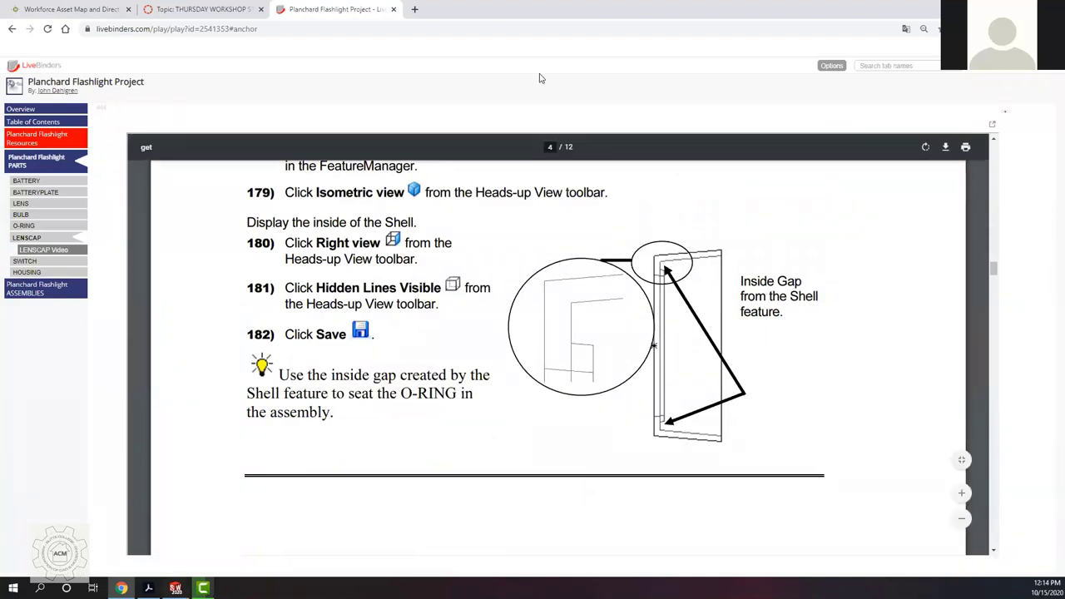
{"action": "key", "text": "alt+Tab"}
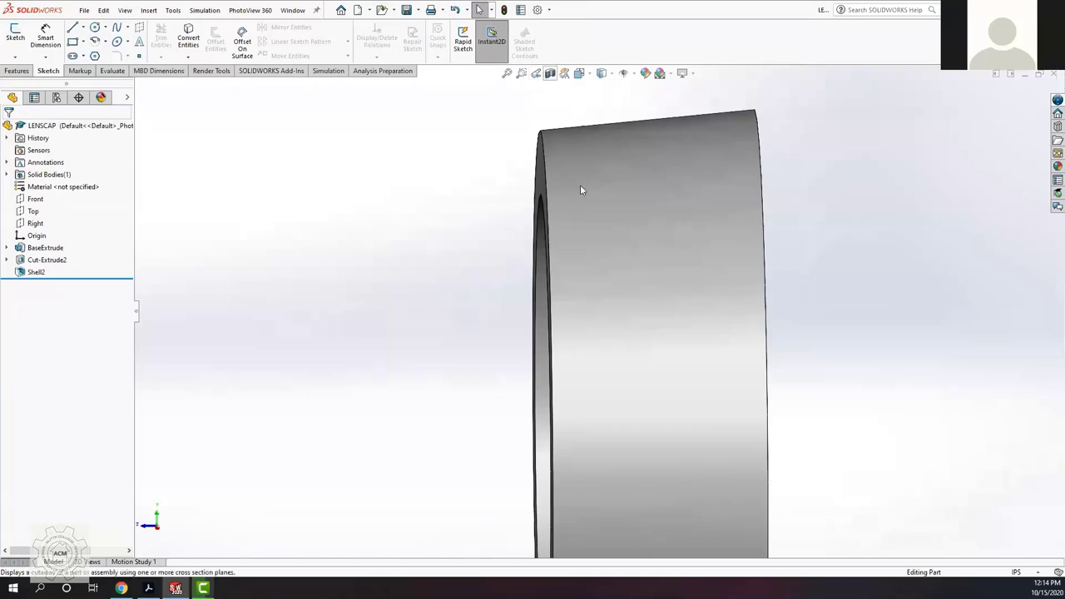
Step: Section the part on the Right plane, orbit to check the cut, then close the section
{"action": "left_click", "coordinate": [549, 74]}
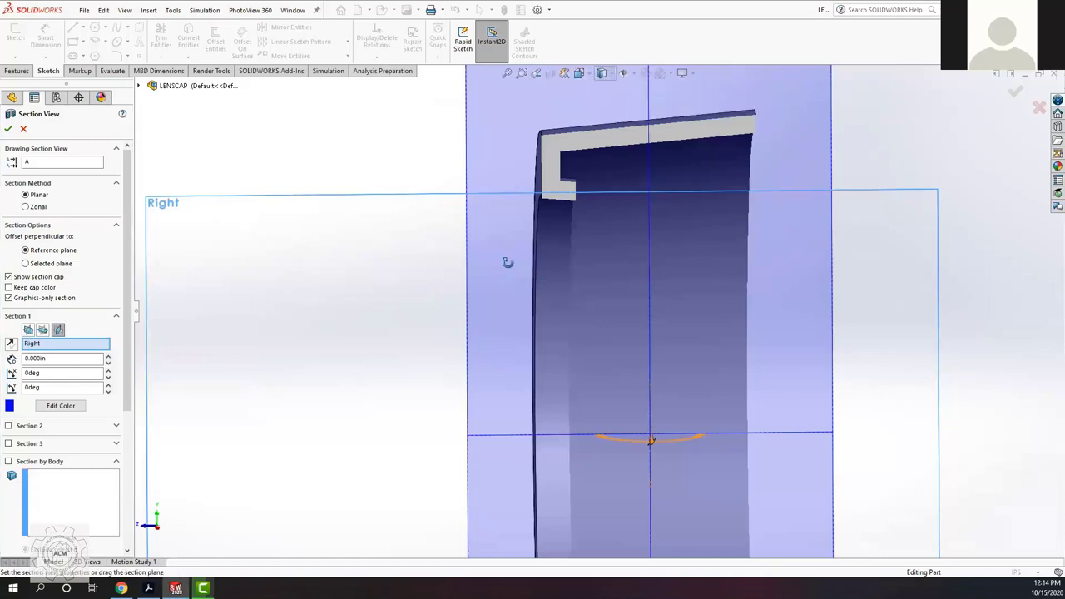
{"action": "left_click_drag", "start_coordinate": [469, 219], "coordinate": [468, 209]}
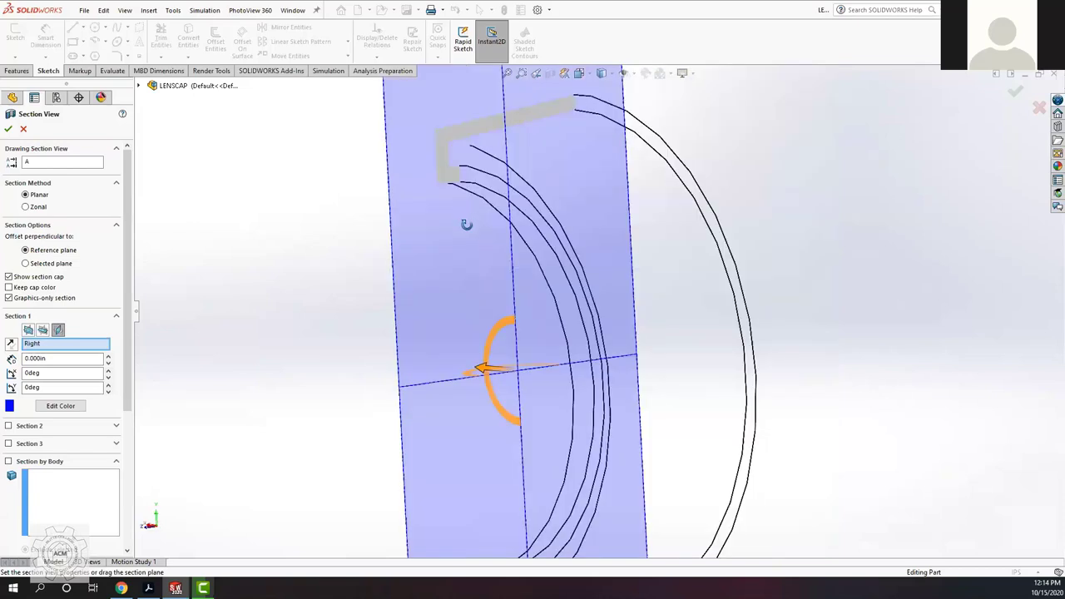
{"action": "middle_click_drag", "start_coordinate": [466, 225], "coordinate": [469, 205]}
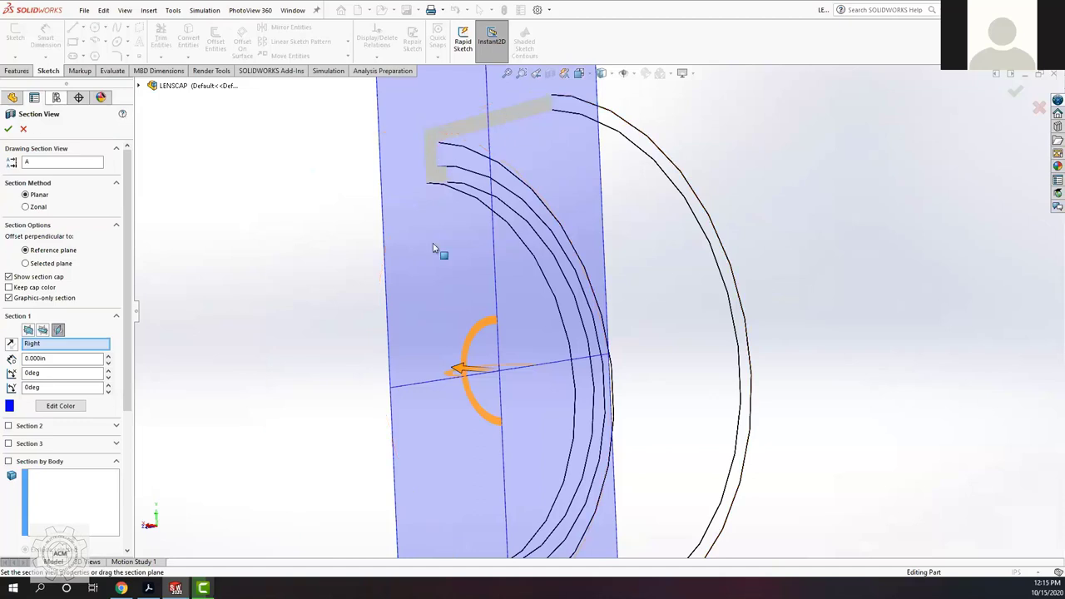
{"action": "key", "text": "Escape"}
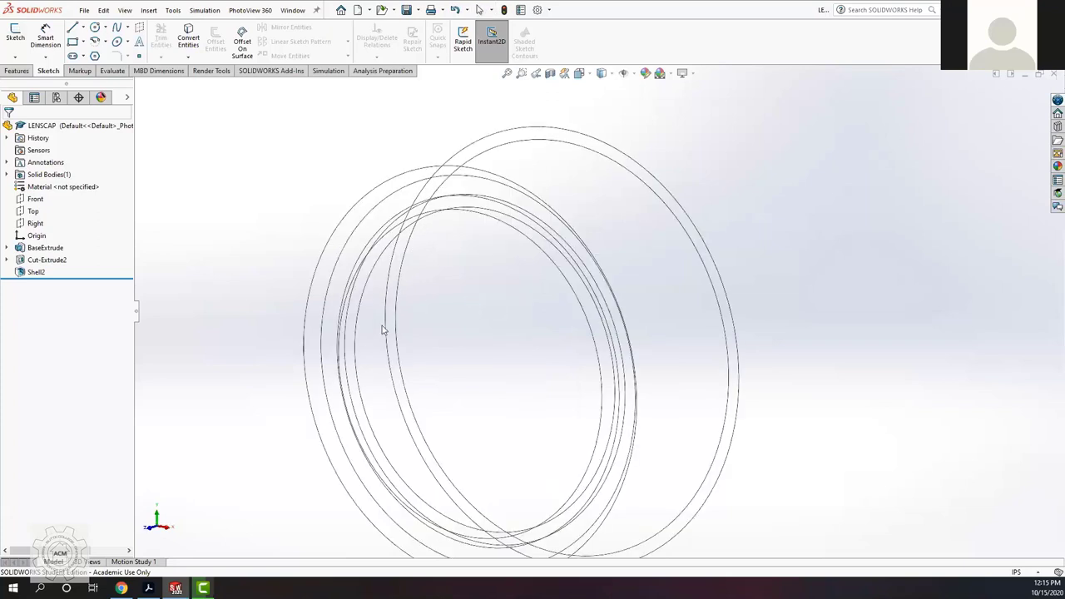
Step: View the cap in Wireframe head-on to see its inner edges, then return to Shaded With Edges
{"action": "scroll", "coordinate": [461, 262], "scroll_direction": "down", "scroll_amount": 4}
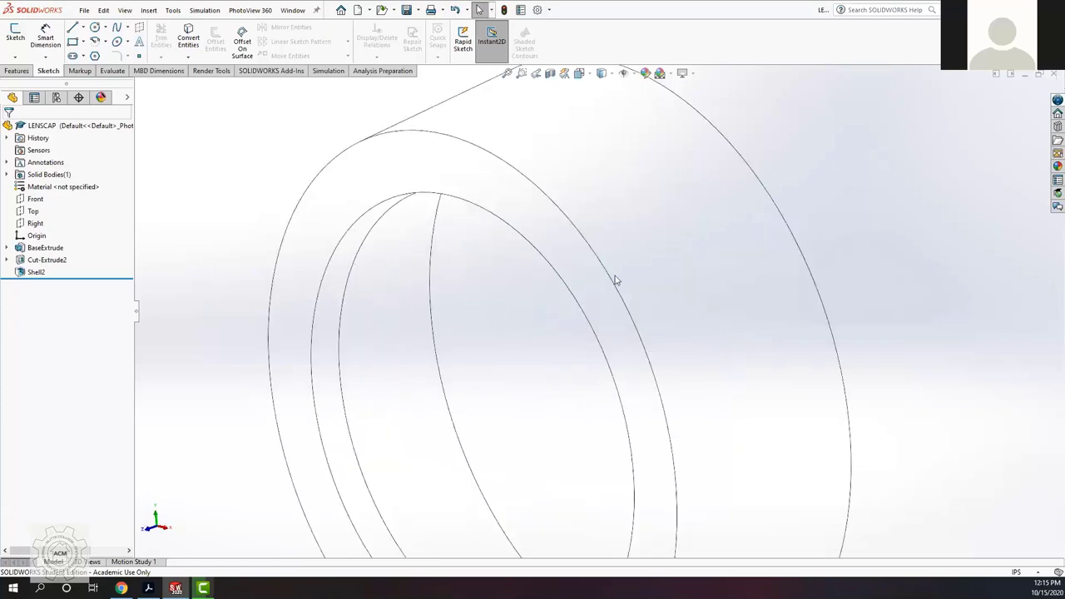
{"action": "scroll", "coordinate": [616, 280], "scroll_direction": "up", "scroll_amount": 5}
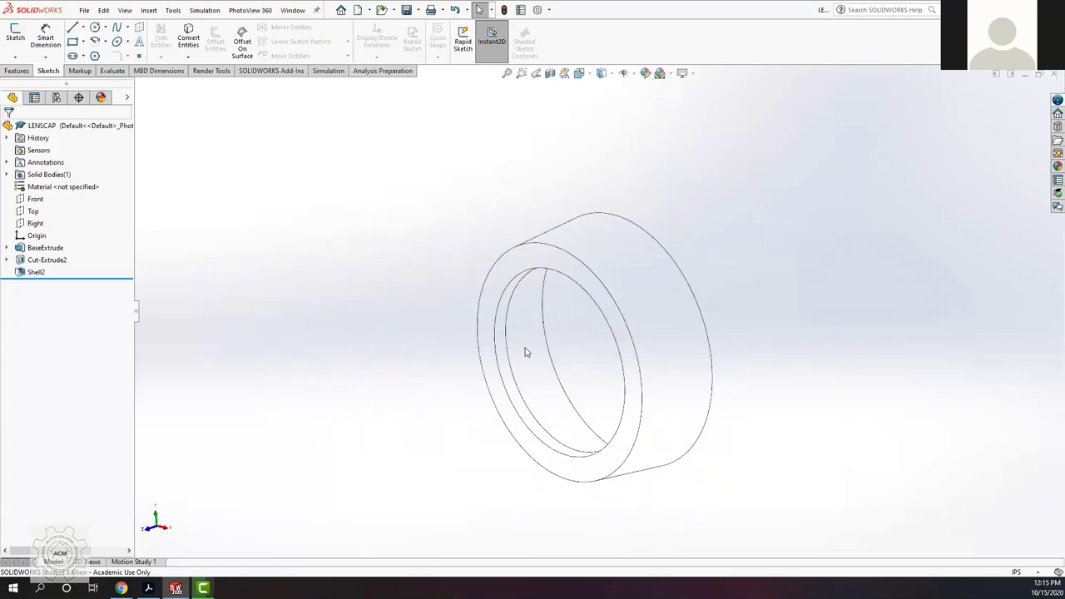
{"action": "scroll", "coordinate": [577, 349], "scroll_direction": "down", "scroll_amount": 2}
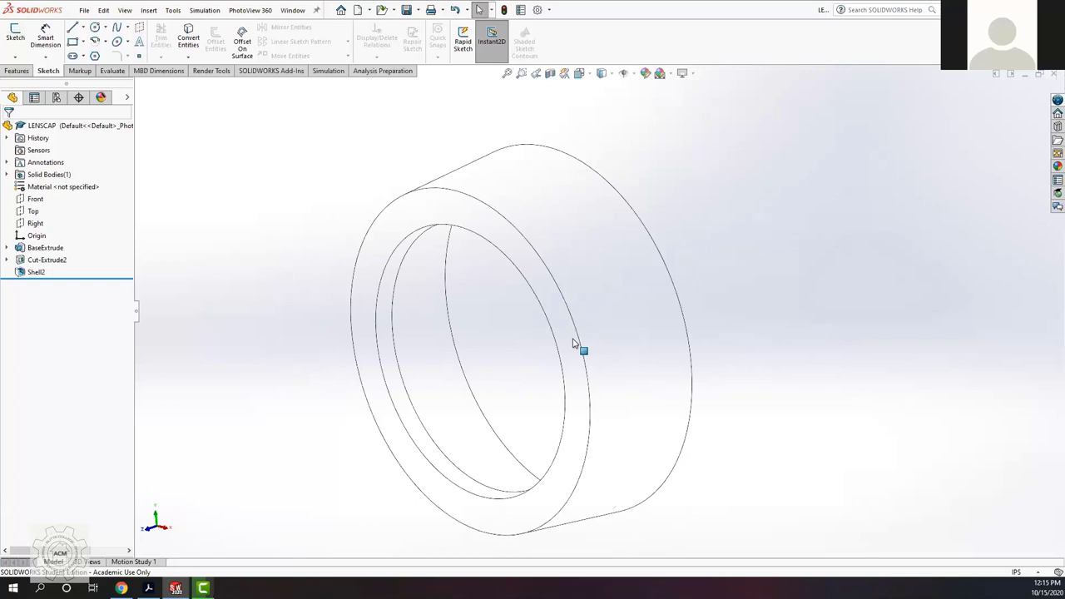
{"action": "left_click", "coordinate": [588, 75]}
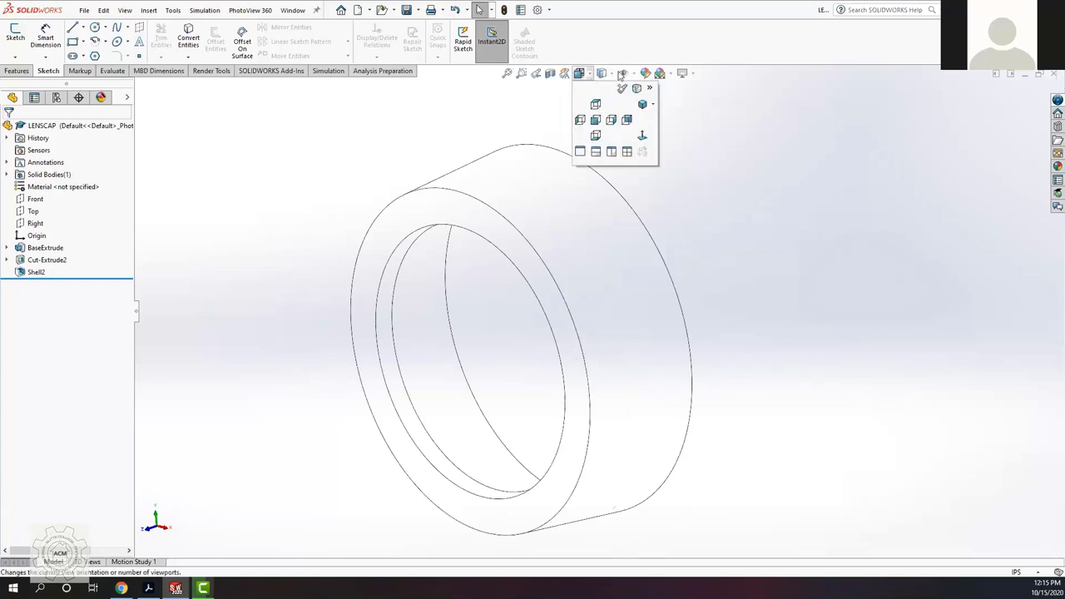
{"action": "left_click", "coordinate": [602, 74]}
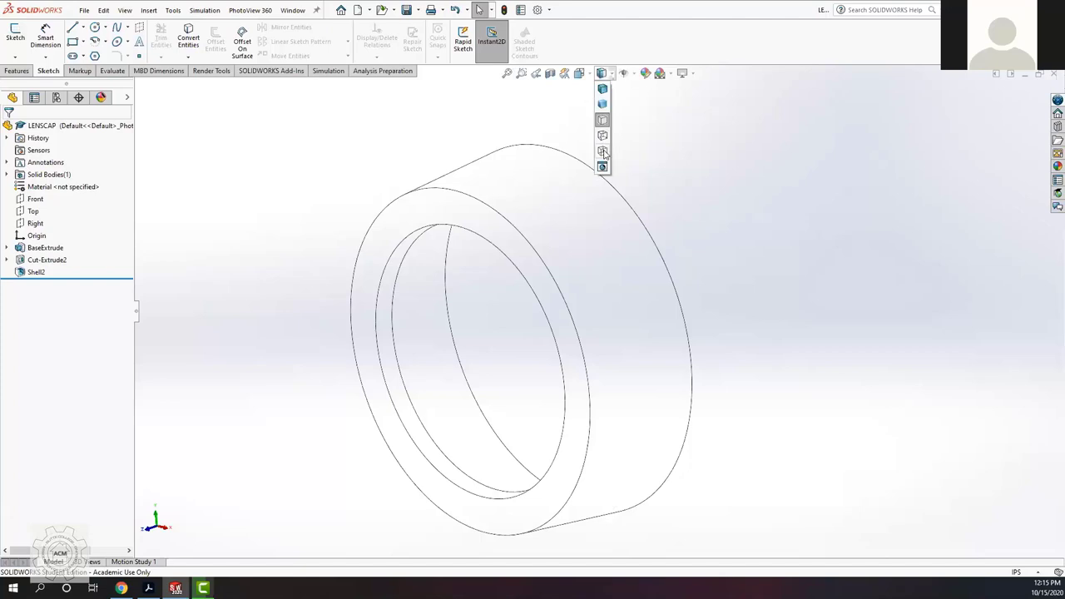
{"action": "left_click", "coordinate": [602, 152]}
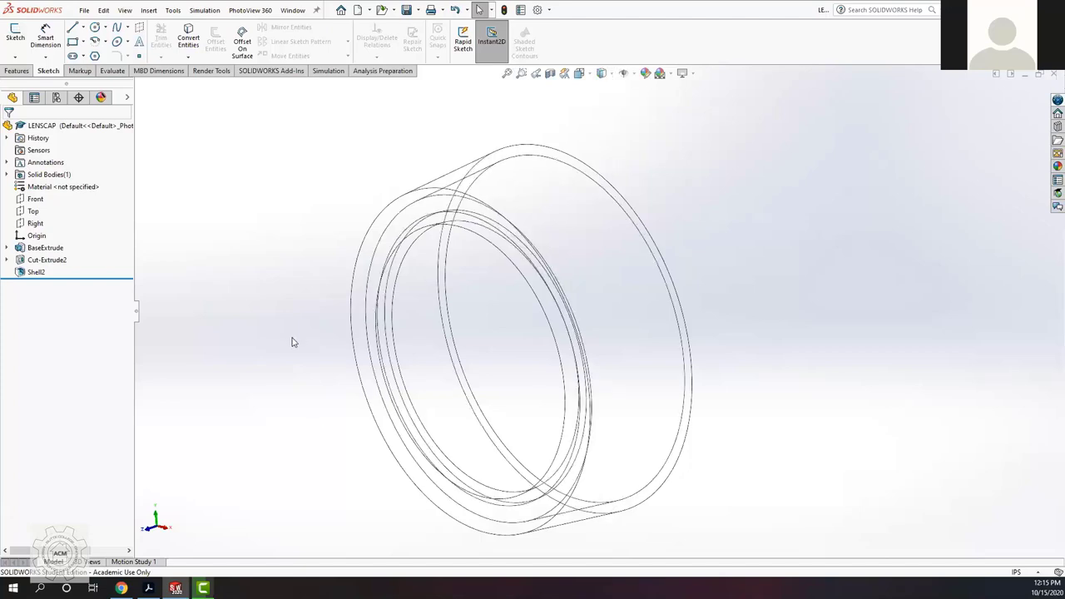
{"action": "middle_click_drag", "start_coordinate": [374, 314], "coordinate": [305, 375]}
{"action": "middle_click_drag", "start_coordinate": [257, 326], "coordinate": [444, 342]}
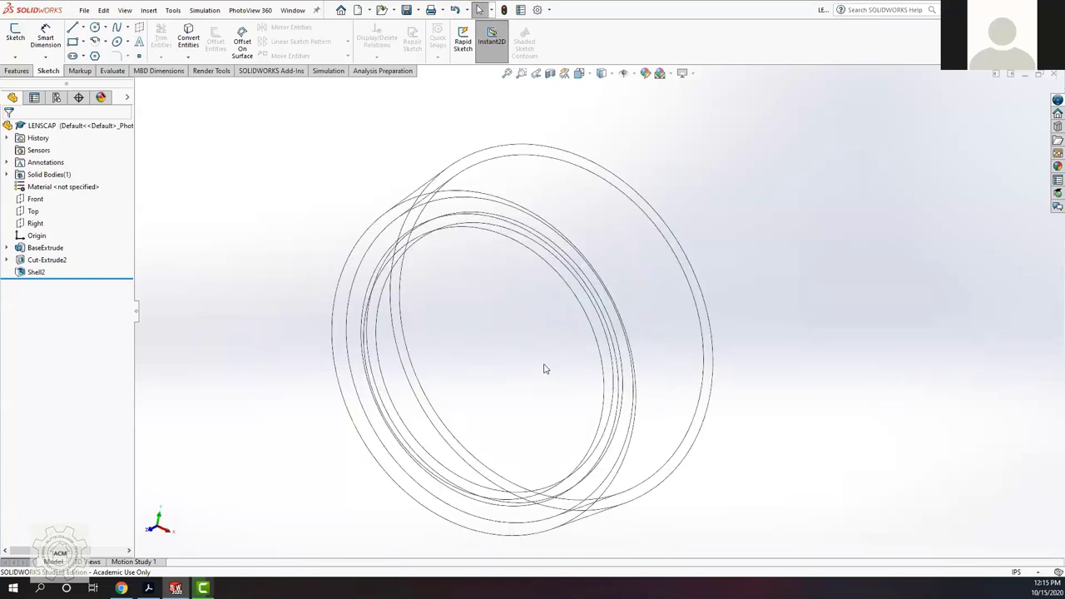
{"action": "middle_click_drag", "start_coordinate": [582, 379], "coordinate": [751, 119]}
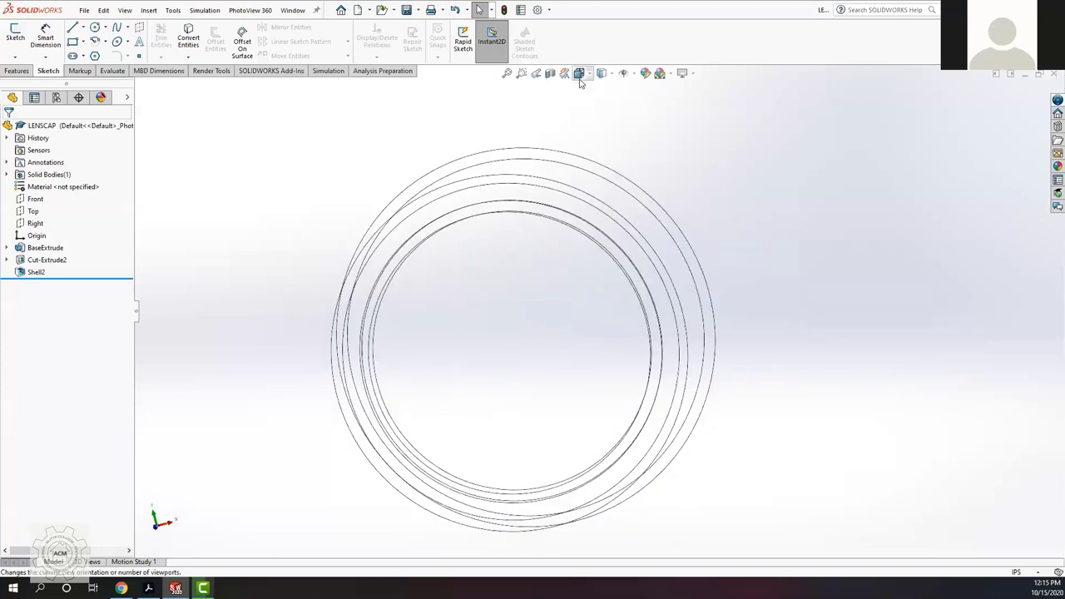
{"action": "left_click", "coordinate": [610, 76]}
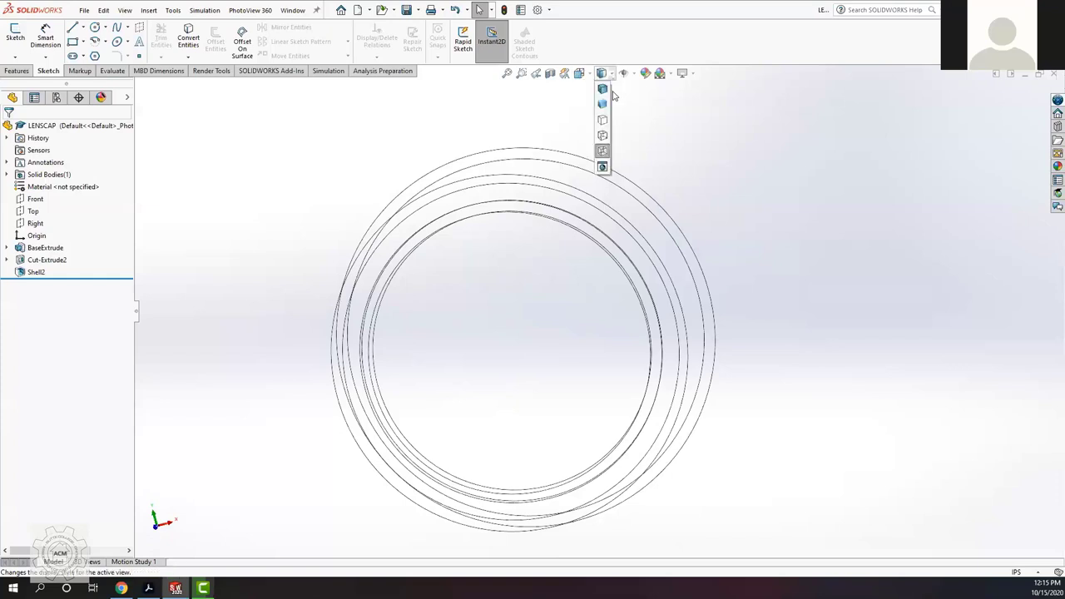
{"action": "left_click", "coordinate": [604, 90]}
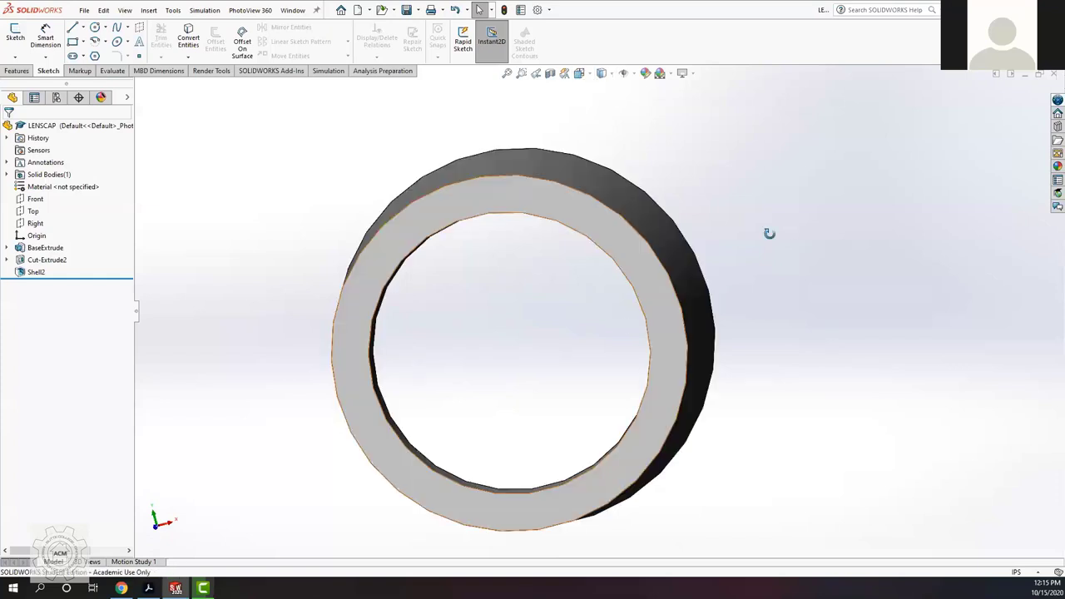
Step: Snap the shaded lens cap to the isometric view with Ctrl+7
{"action": "key", "text": "ctrl+7"}
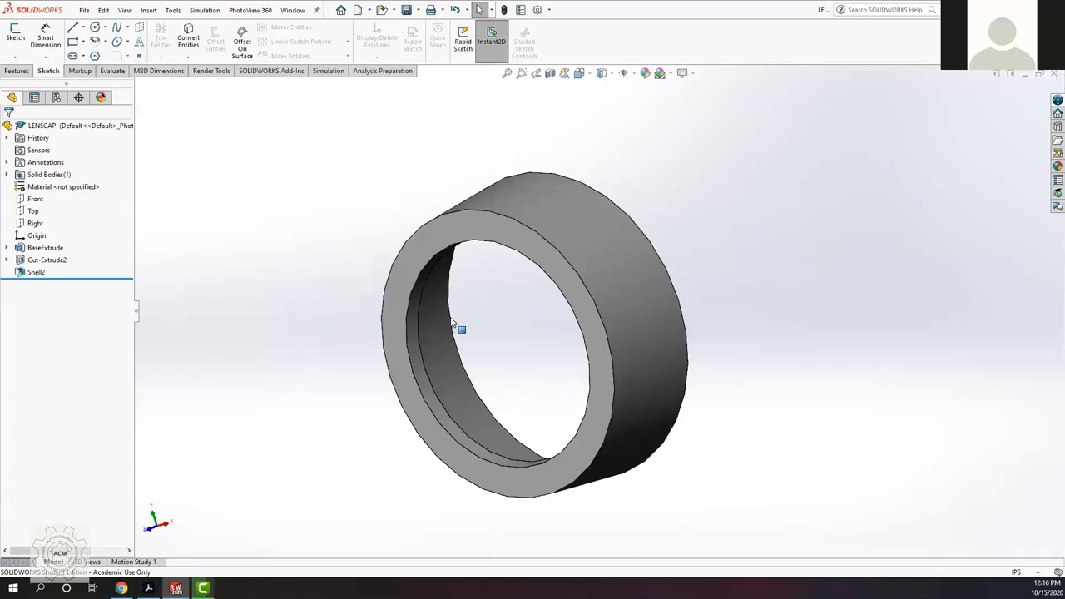
Step: Rename Cut-Extrude2 to 'Front-cut' in the FeatureManager tree
{"action": "left_click", "coordinate": [57, 265]}
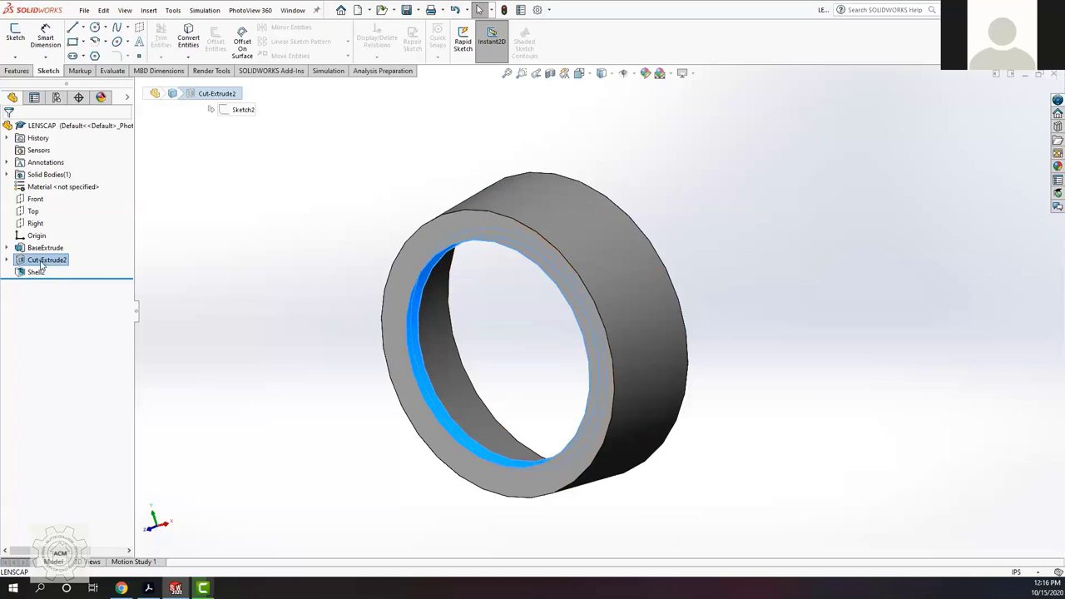
{"action": "left_click", "coordinate": [59, 265]}
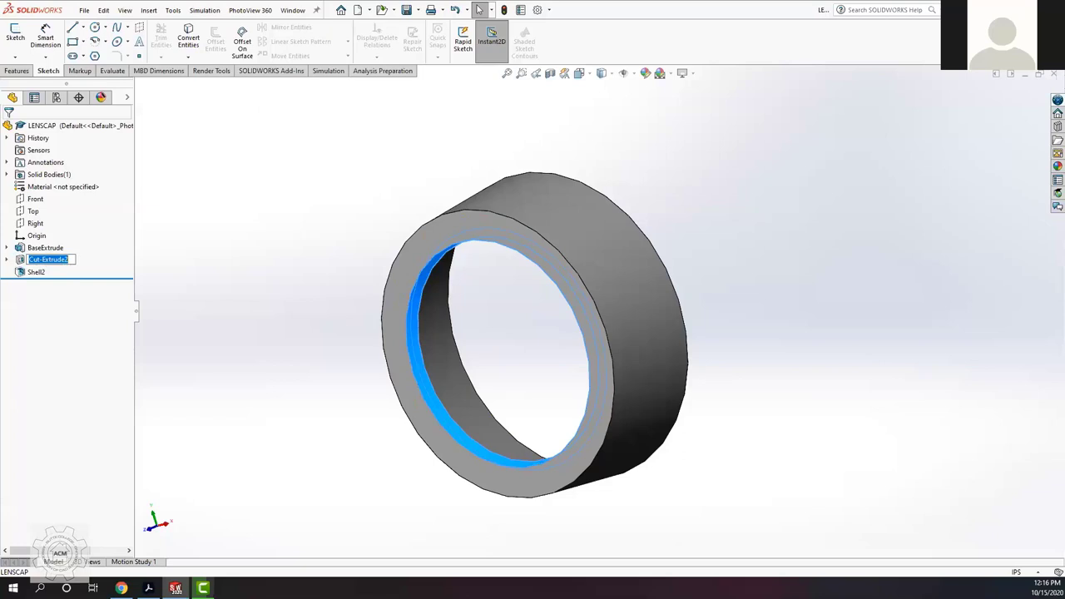
{"action": "type", "text": "Front-cut"}
{"action": "left_click", "coordinate": [333, 405]}
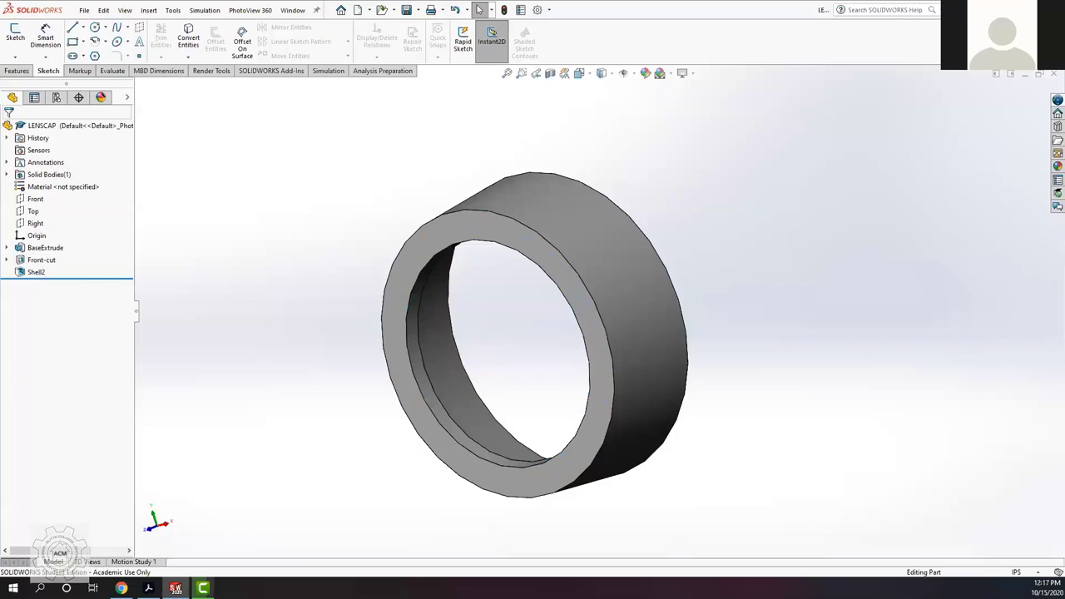
{"action": "key", "text": "alt+Tab"}
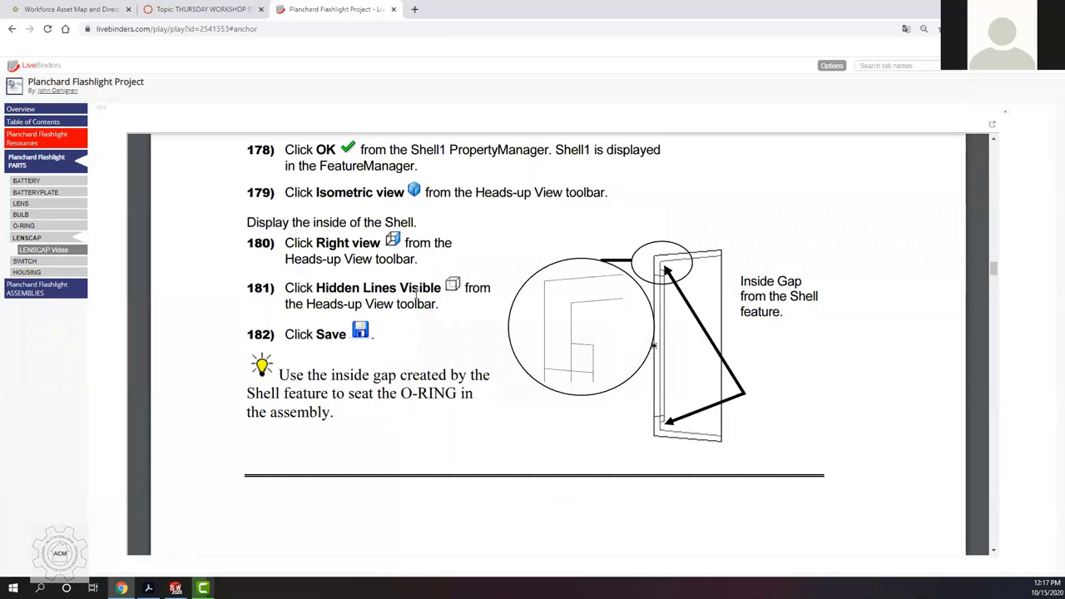
Step: Read tutorial steps 183–189 on the Revolved Thin Cut, then return to the LENSCAP part
{"action": "scroll", "coordinate": [416, 289], "scroll_direction": "down", "scroll_amount": 5}
{"action": "scroll", "coordinate": [416, 294], "scroll_direction": "up", "scroll_amount": 2}
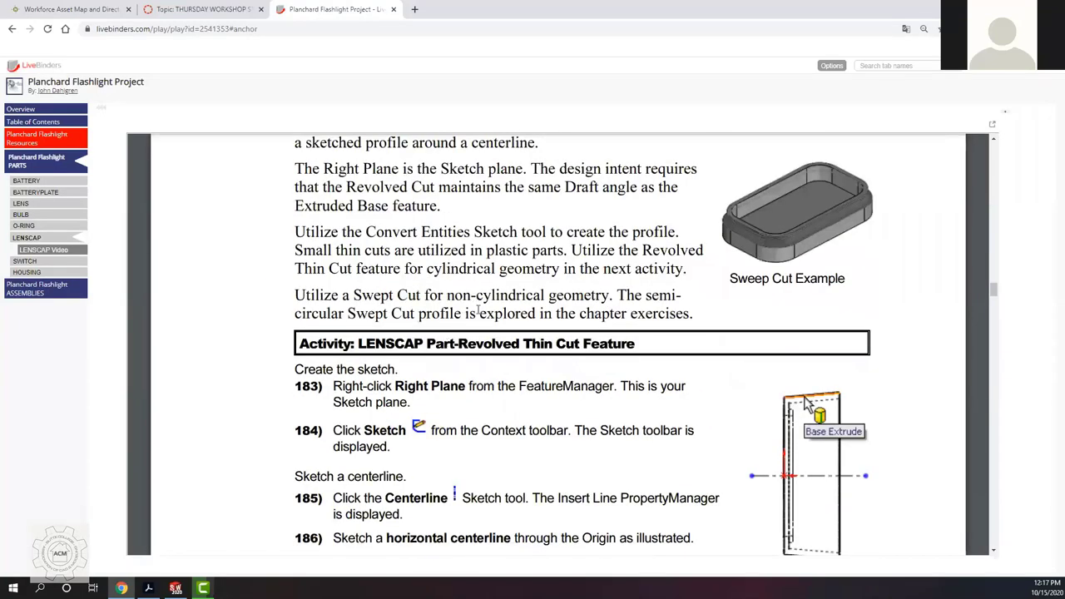
{"action": "scroll", "coordinate": [473, 289], "scroll_direction": "up", "scroll_amount": 2}
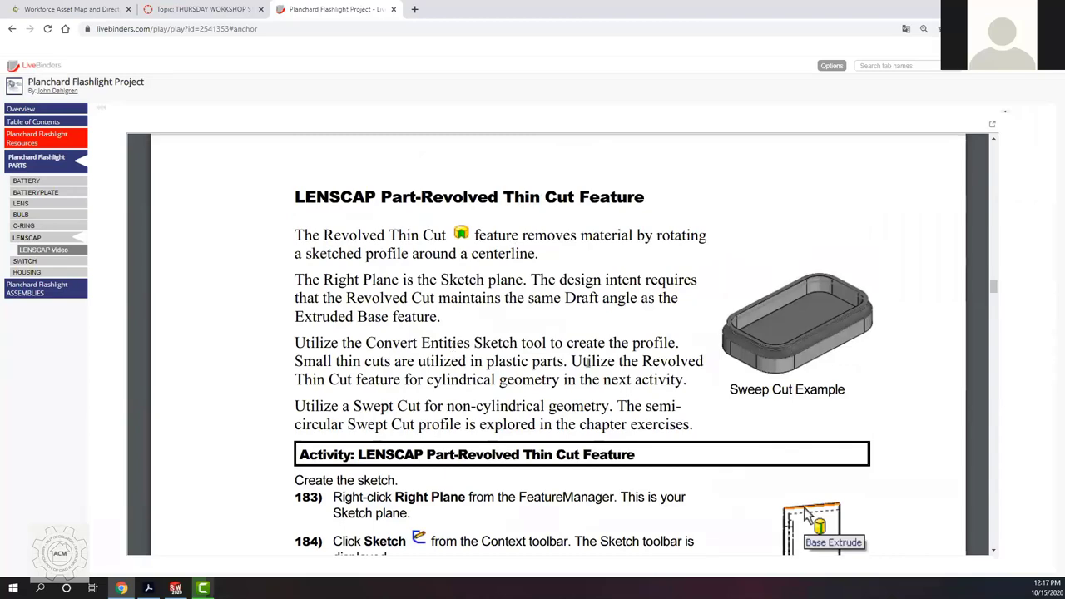
{"action": "scroll", "coordinate": [420, 381], "scroll_direction": "down", "scroll_amount": 2}
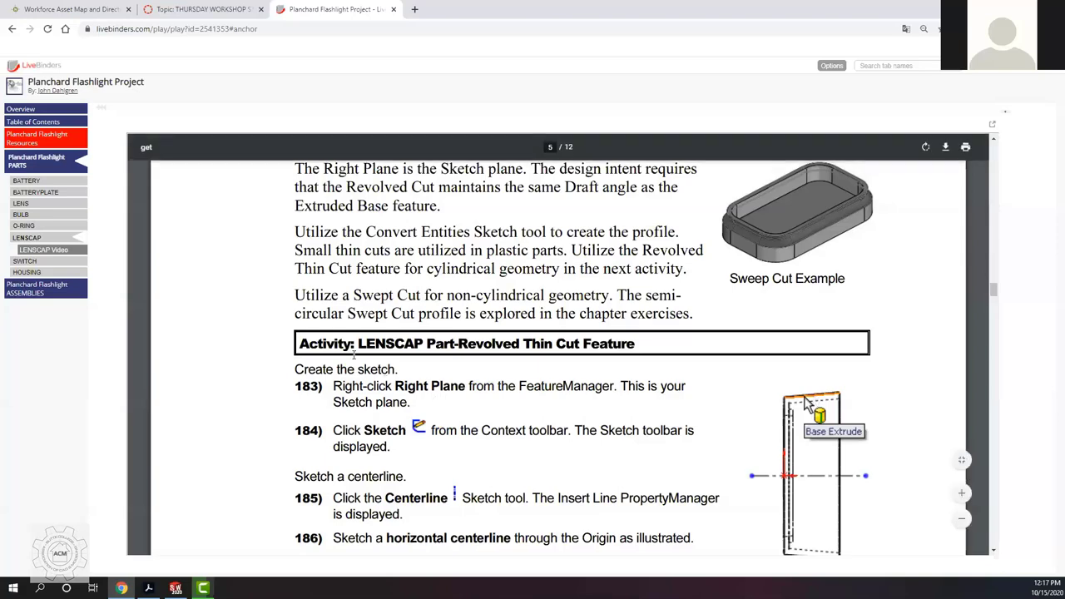
{"action": "scroll", "coordinate": [421, 333], "scroll_direction": "down", "scroll_amount": 3}
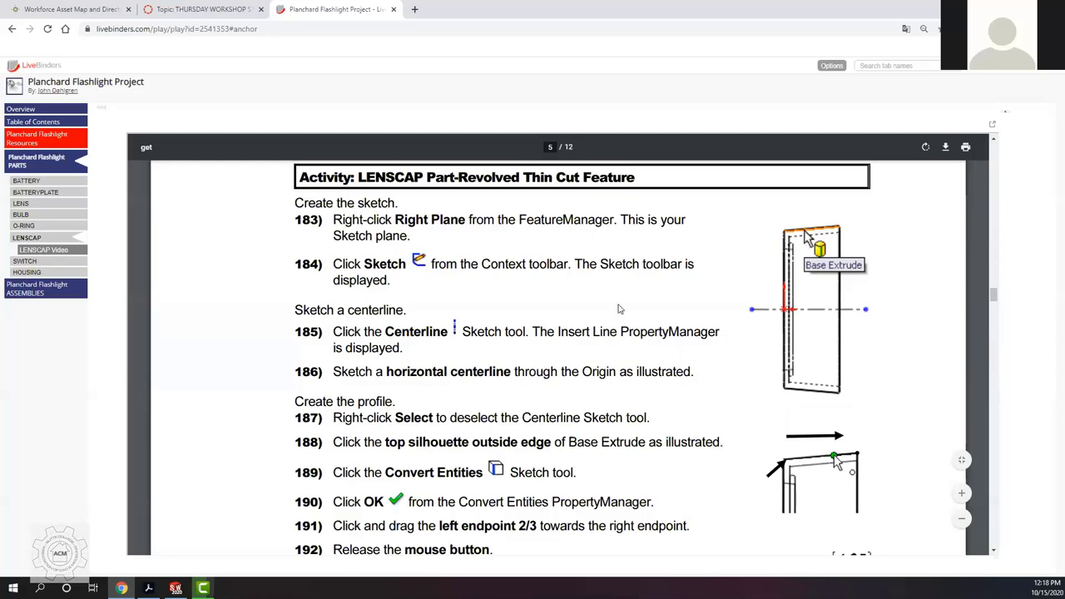
{"action": "scroll", "coordinate": [618, 308], "scroll_direction": "up", "scroll_amount": 4}
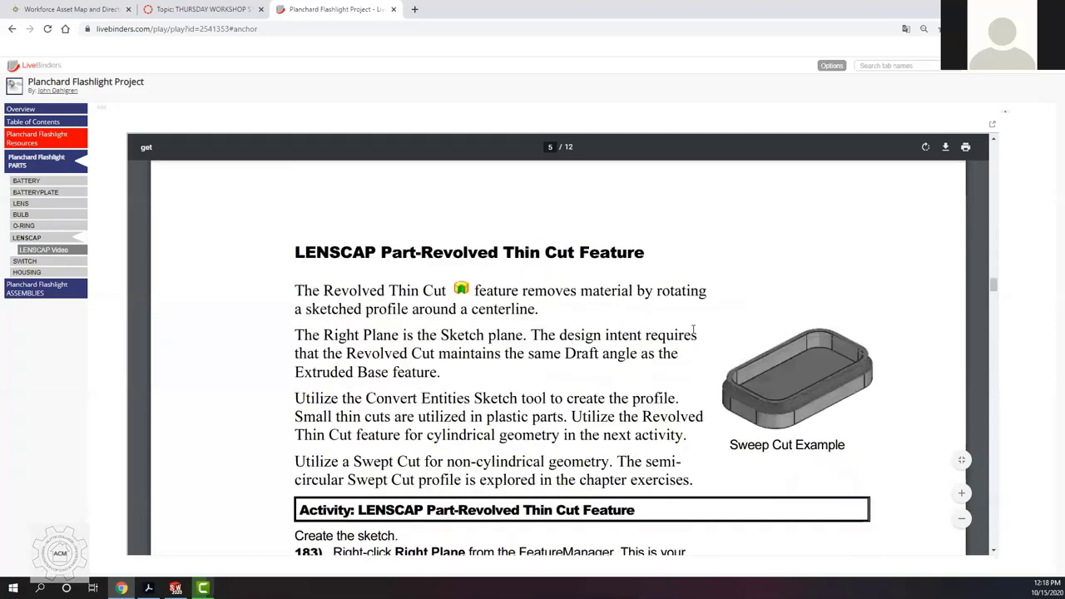
{"action": "scroll", "coordinate": [813, 413], "scroll_direction": "down", "scroll_amount": 3}
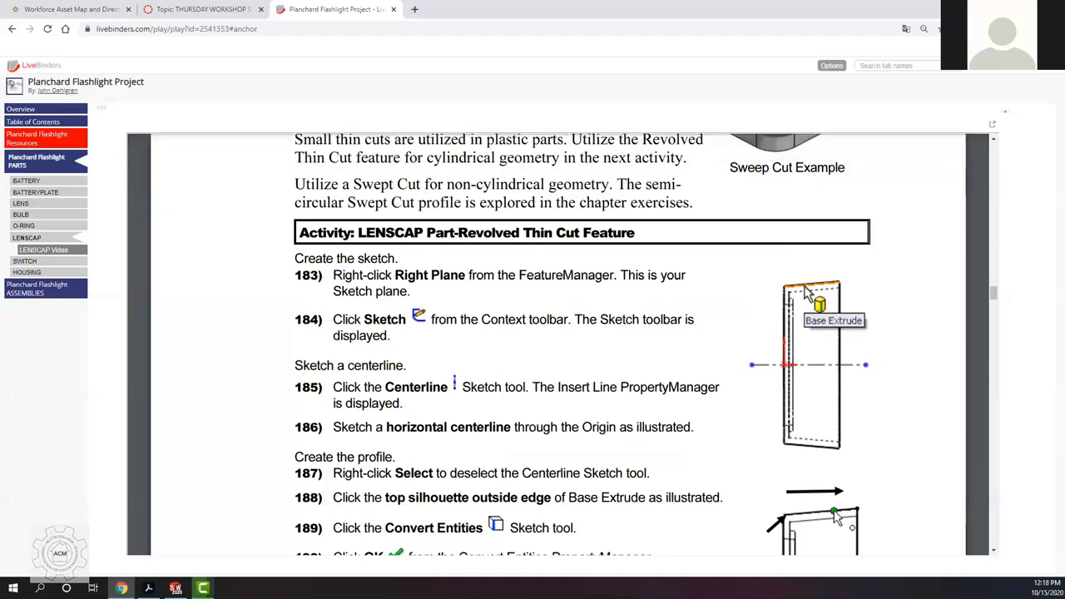
{"action": "key", "text": "alt+Tab"}
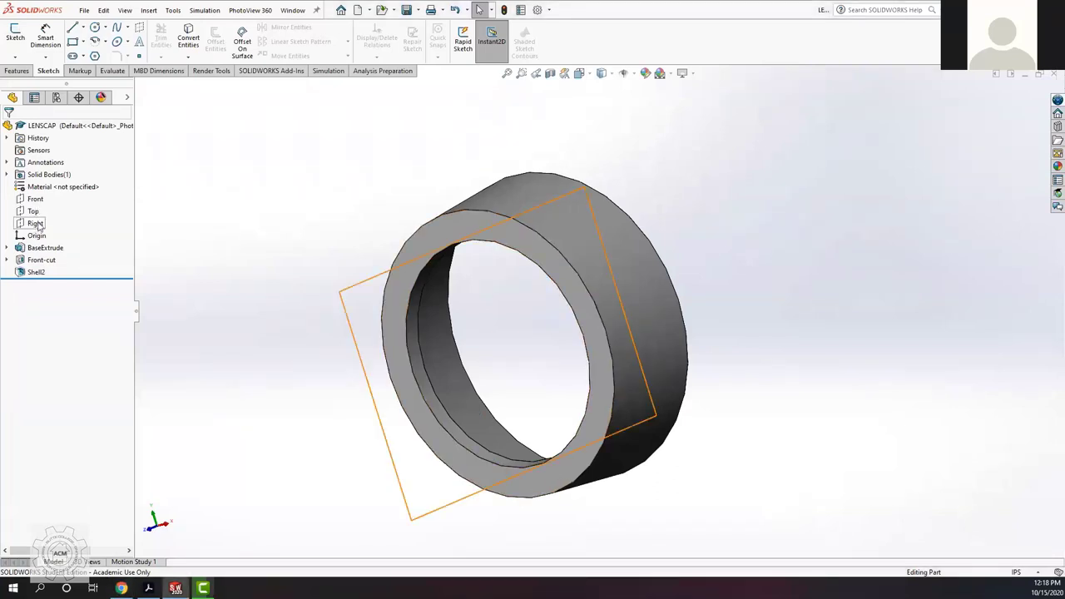
Step: Create Sketch3 on the Right Plane and orient the view Normal To it (Ctrl+8)
{"action": "right_click", "coordinate": [37, 224]}
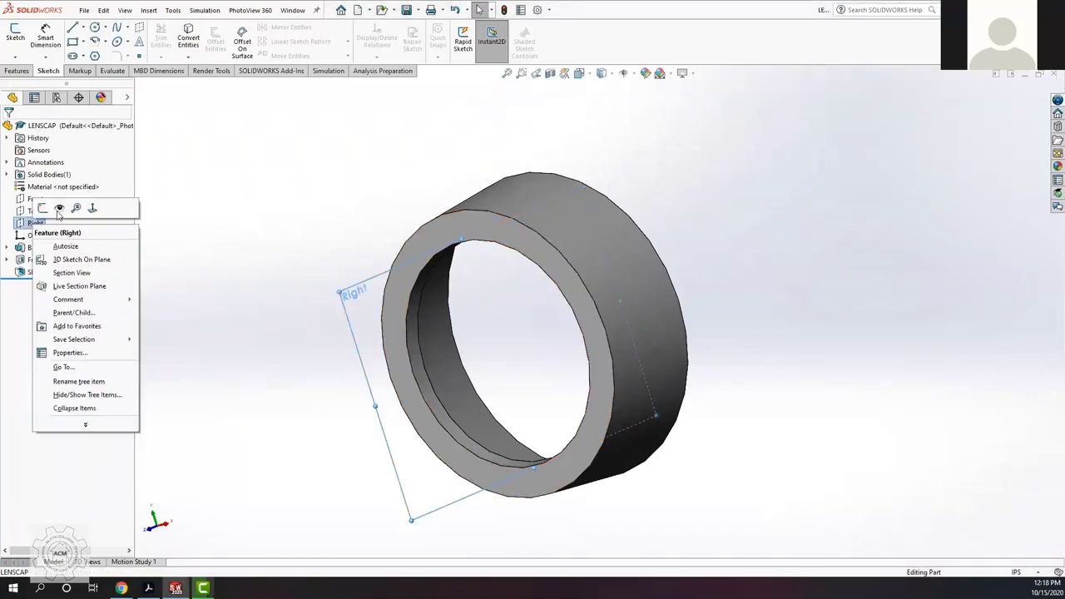
{"action": "left_click", "coordinate": [378, 405]}
{"action": "left_click", "coordinate": [381, 295]}
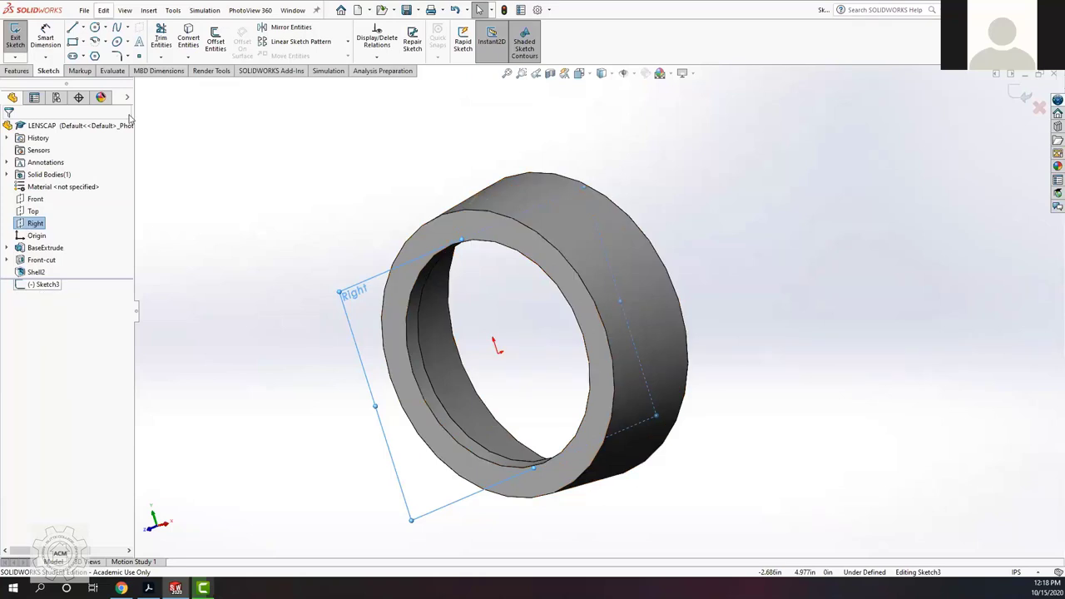
{"action": "right_click", "coordinate": [33, 225]}
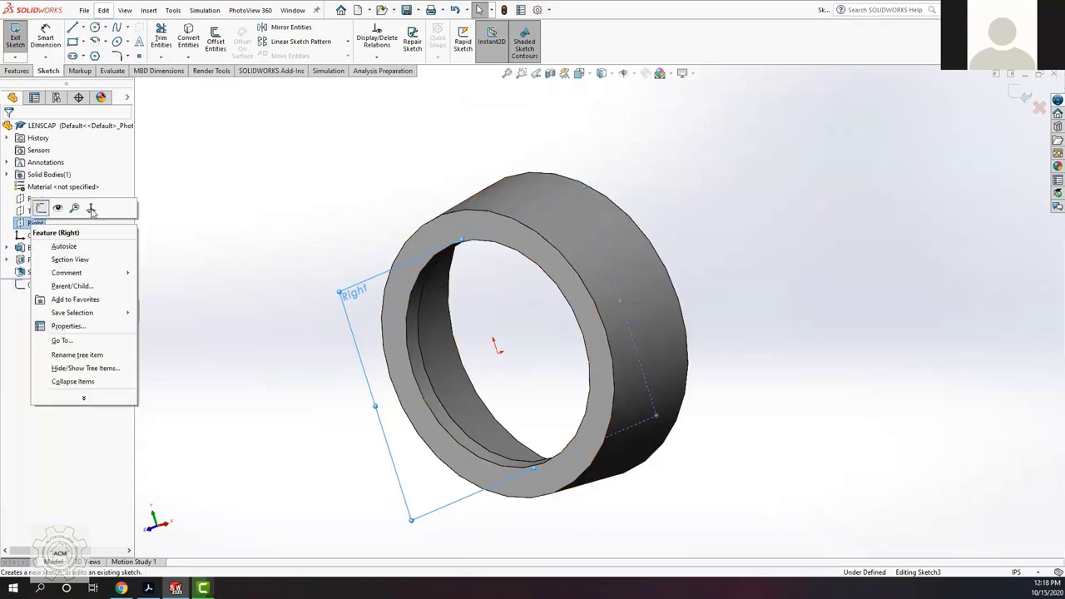
{"action": "key", "text": "ctrl+8"}
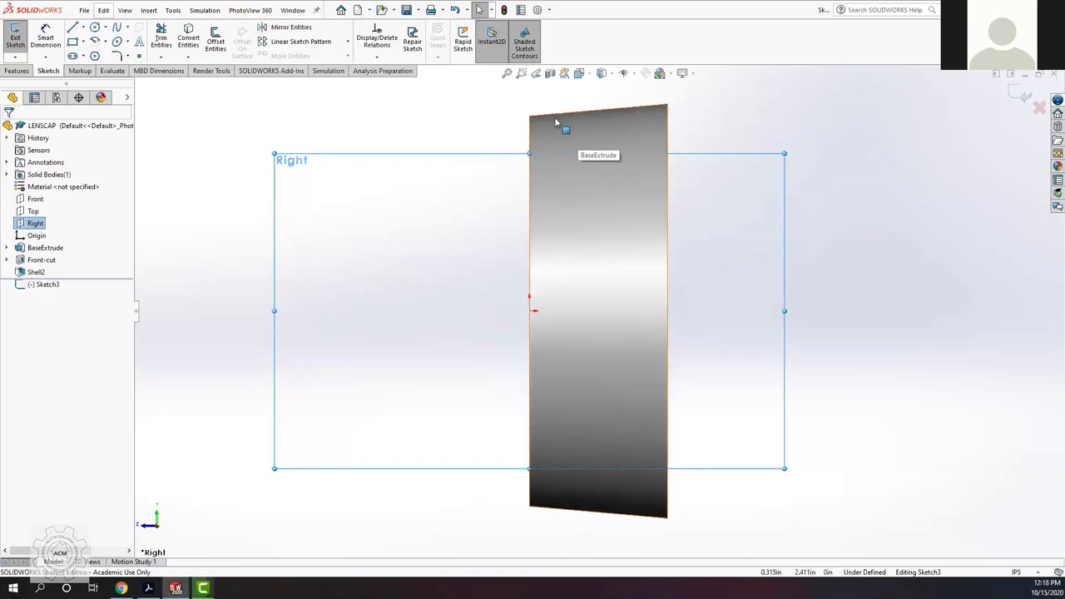
Step: Switch the display style to Hidden Lines Visible and rotate the cap to an oblique view
{"action": "left_click", "coordinate": [590, 77]}
{"action": "left_click", "coordinate": [602, 74]}
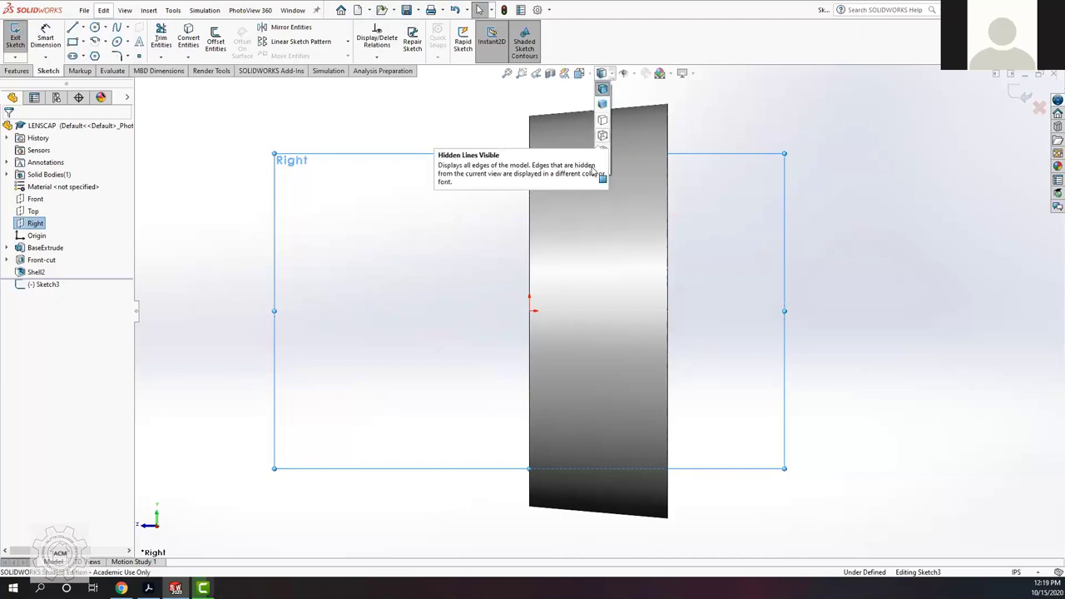
{"action": "left_click", "coordinate": [602, 137]}
{"action": "left_click", "coordinate": [559, 125]}
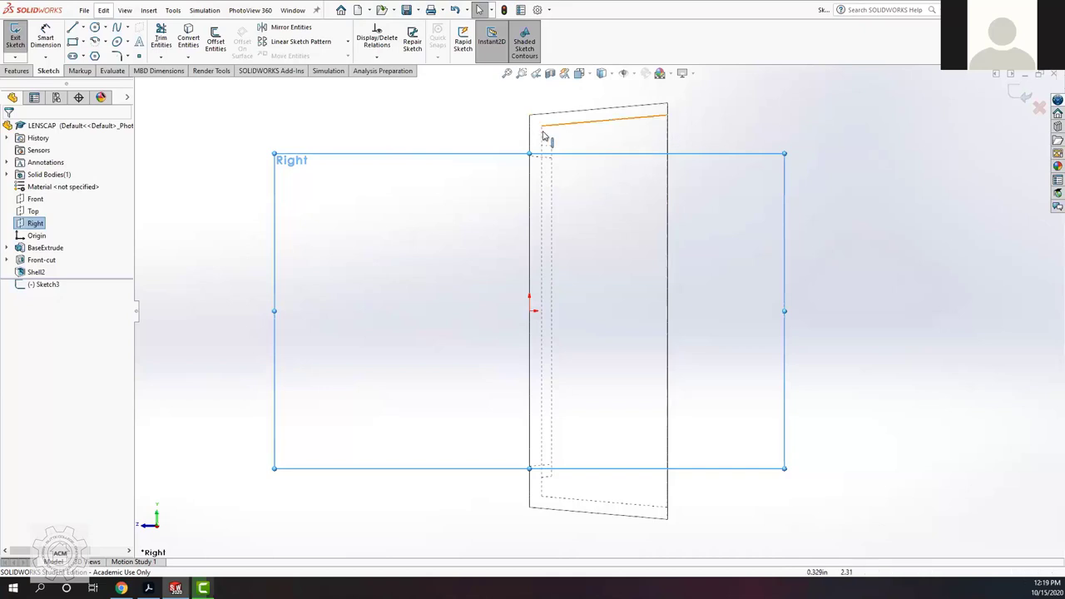
{"action": "key", "text": "Escape"}
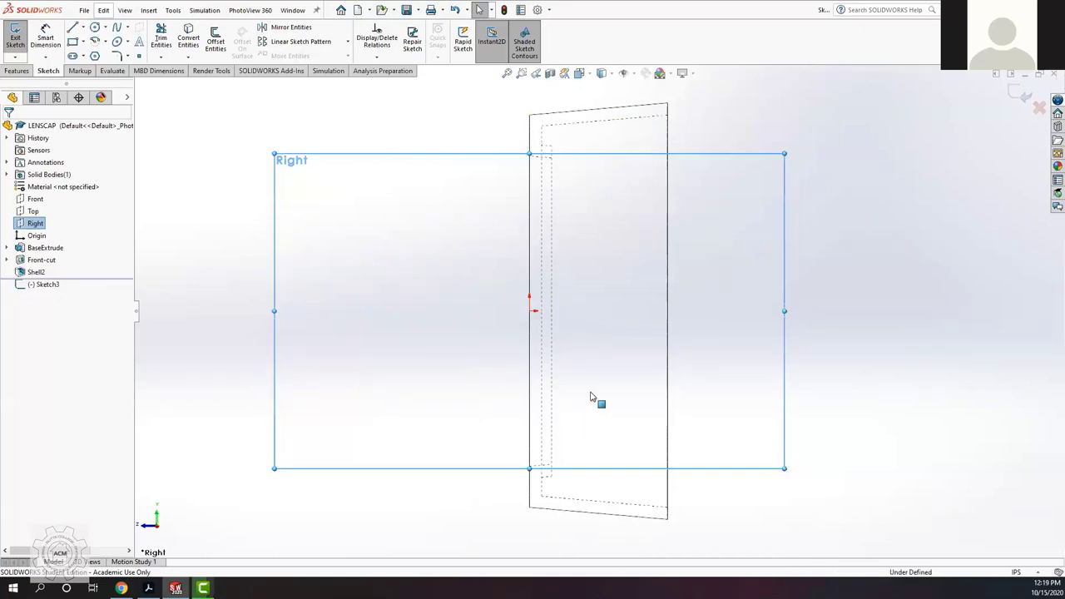
{"action": "key", "text": "Left"}
{"action": "key", "text": "Left"}
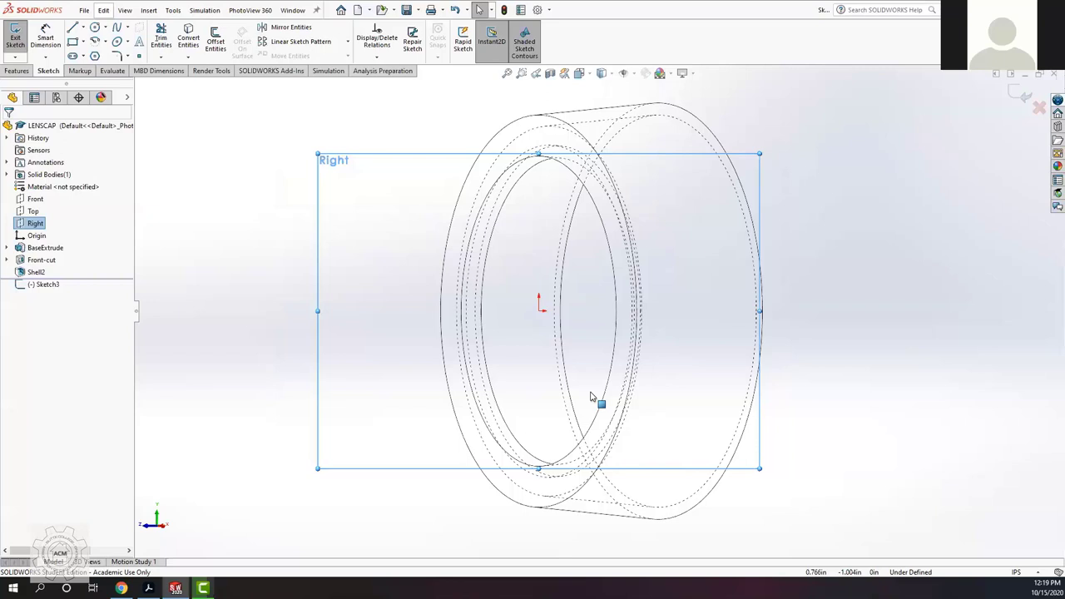
Step: Return to the face-on Right view, deselect Right Plane, and check the tutorial's centerline steps
{"action": "key", "text": "ctrl+8"}
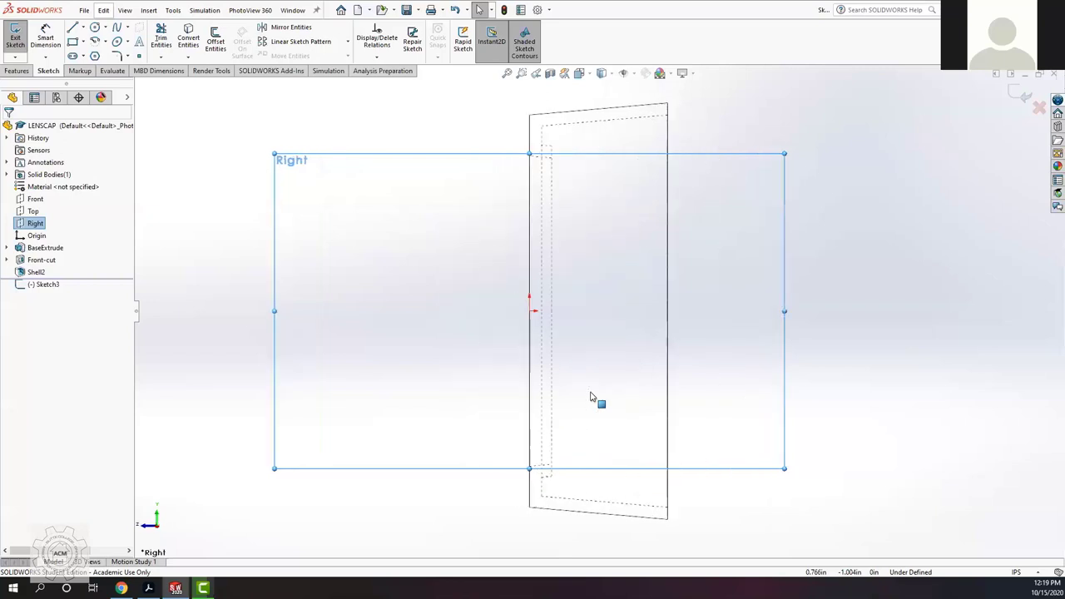
{"action": "left_click", "coordinate": [770, 135]}
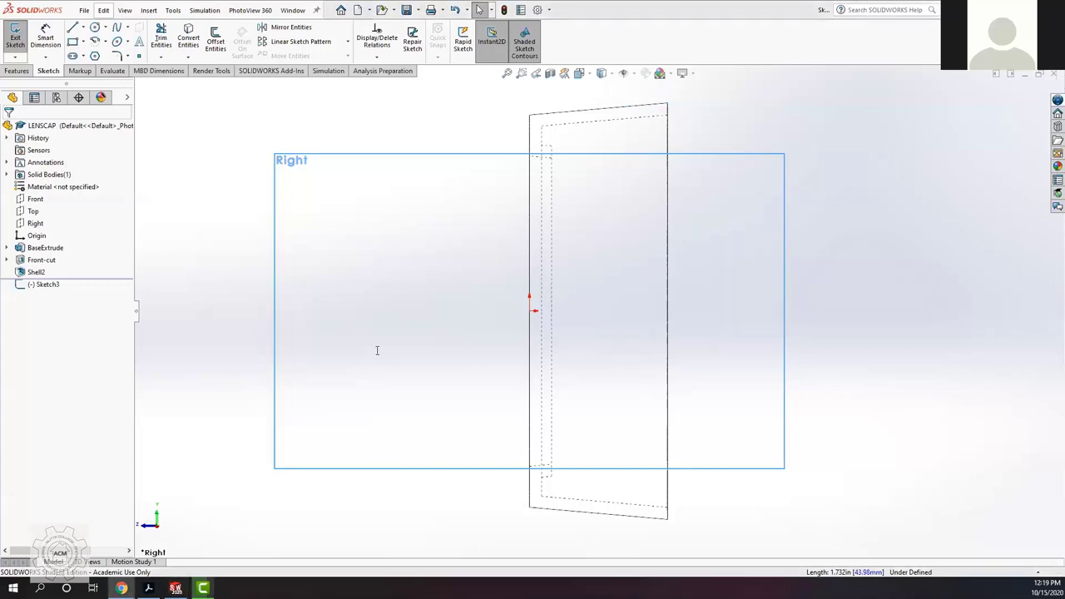
{"action": "key", "text": "alt+Tab"}
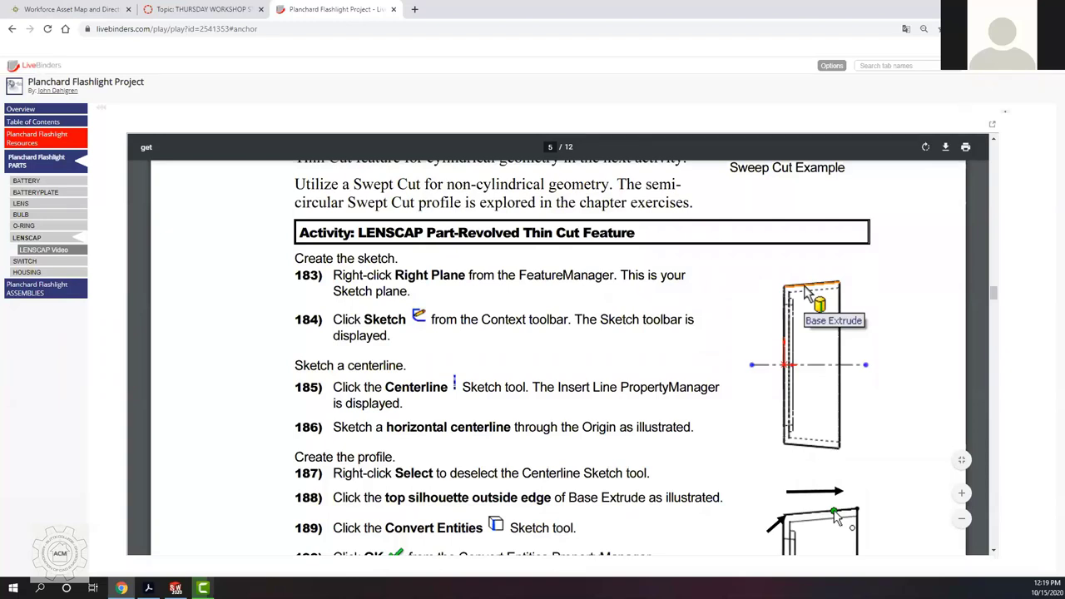
{"action": "mouse_move", "coordinate": [121, 588]}
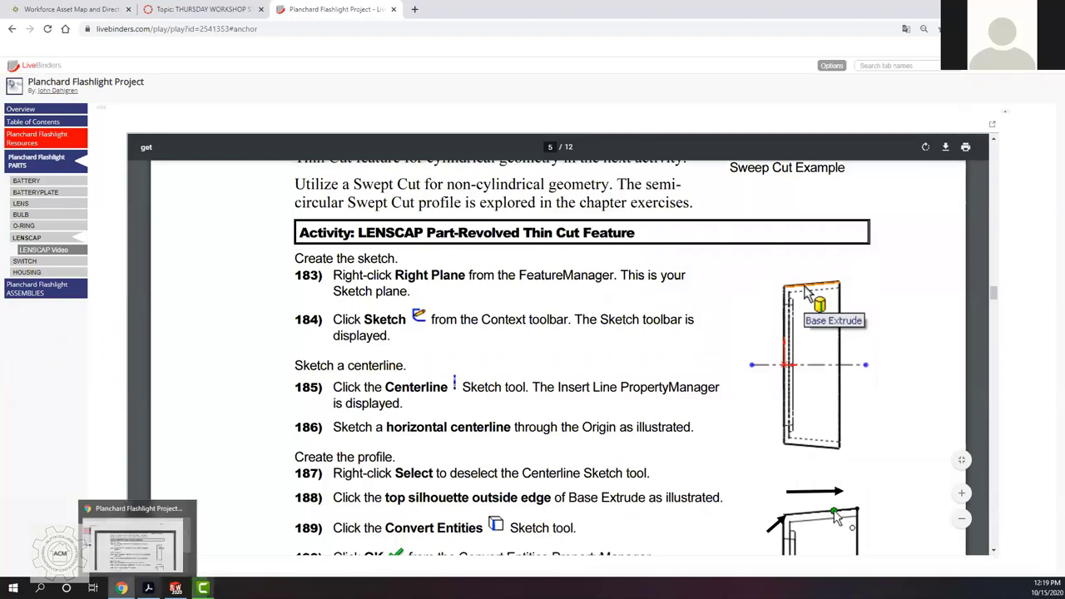
{"action": "key", "text": "alt+Tab"}
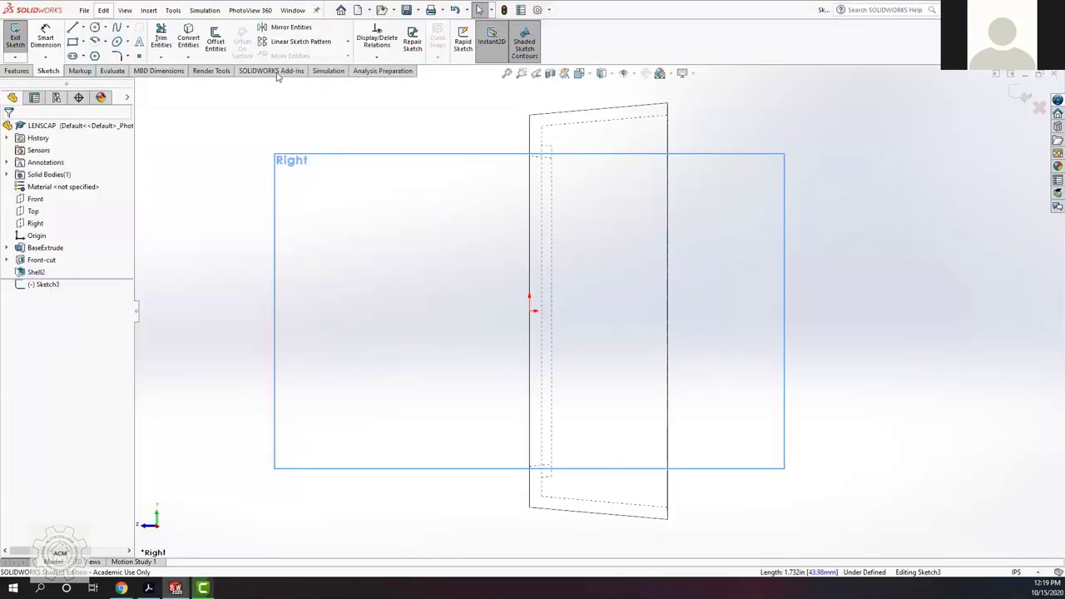
Step: Draw a horizontal midpoint centerline centred on the origin, about 2.664 each side
{"action": "left_click", "coordinate": [79, 29]}
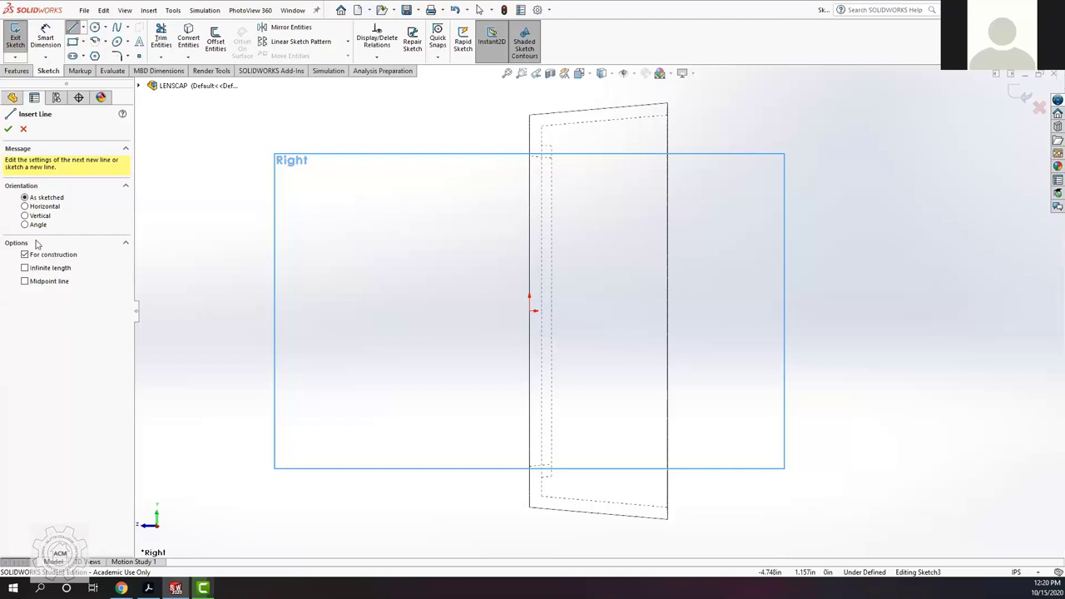
{"action": "left_click", "coordinate": [25, 282]}
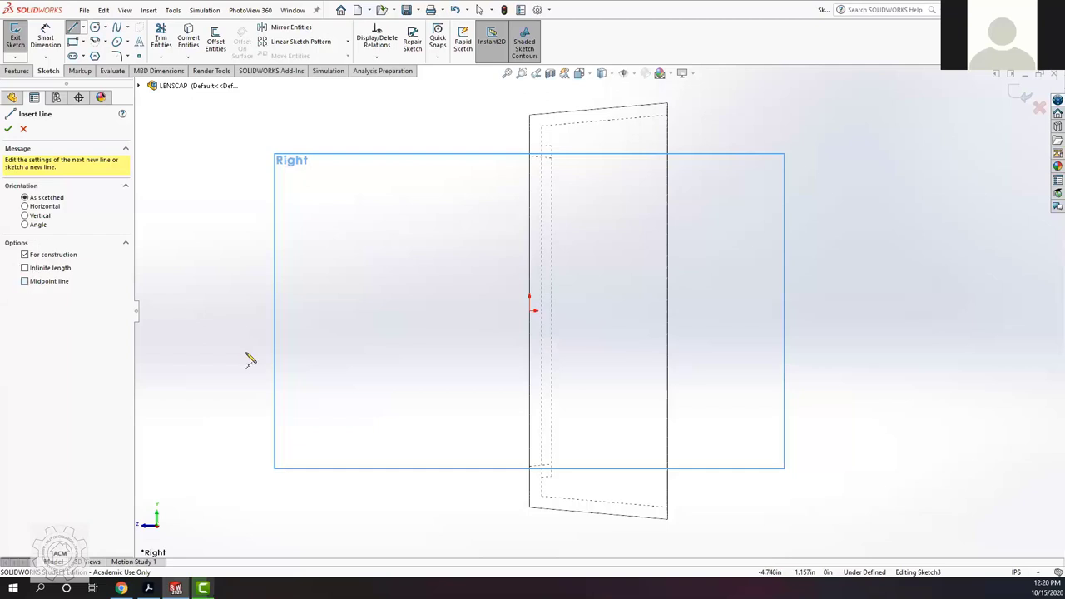
{"action": "left_click", "coordinate": [540, 320]}
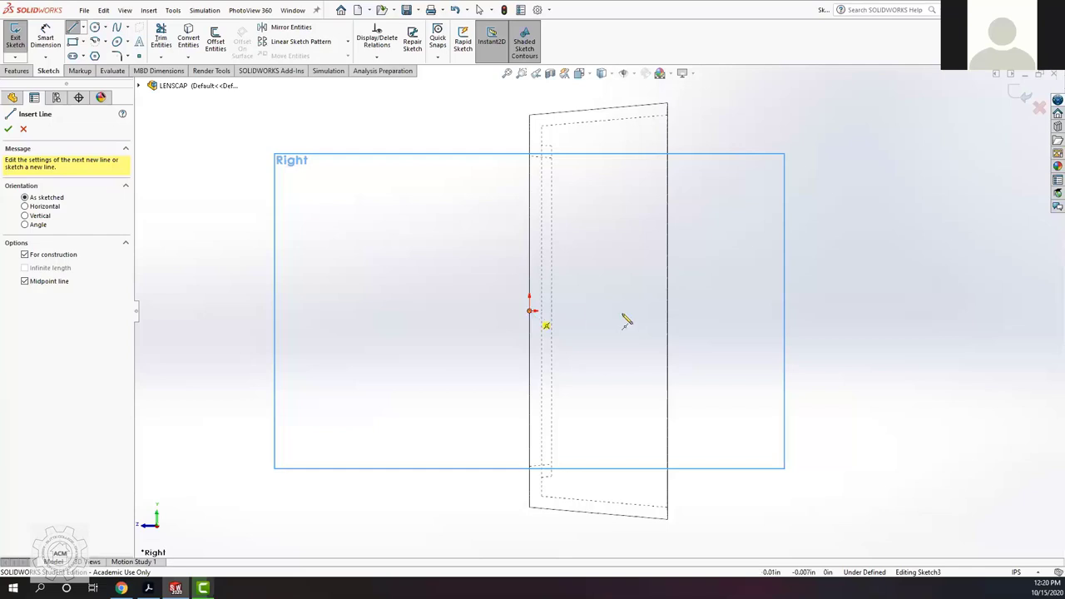
{"action": "left_click", "coordinate": [676, 311]}
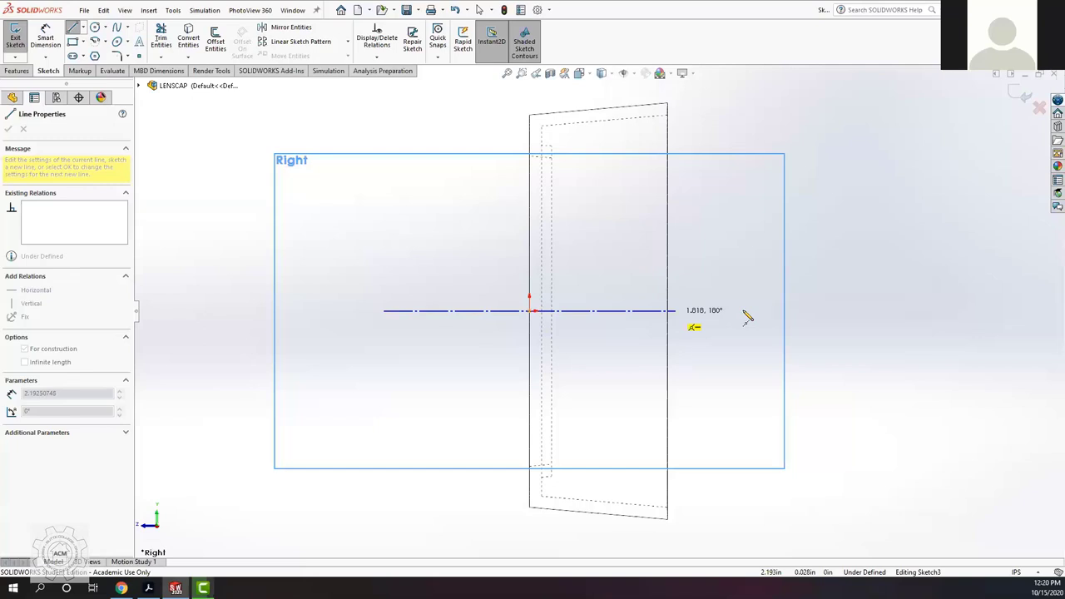
{"action": "left_click_drag", "start_coordinate": [676, 311], "coordinate": [745, 311]}
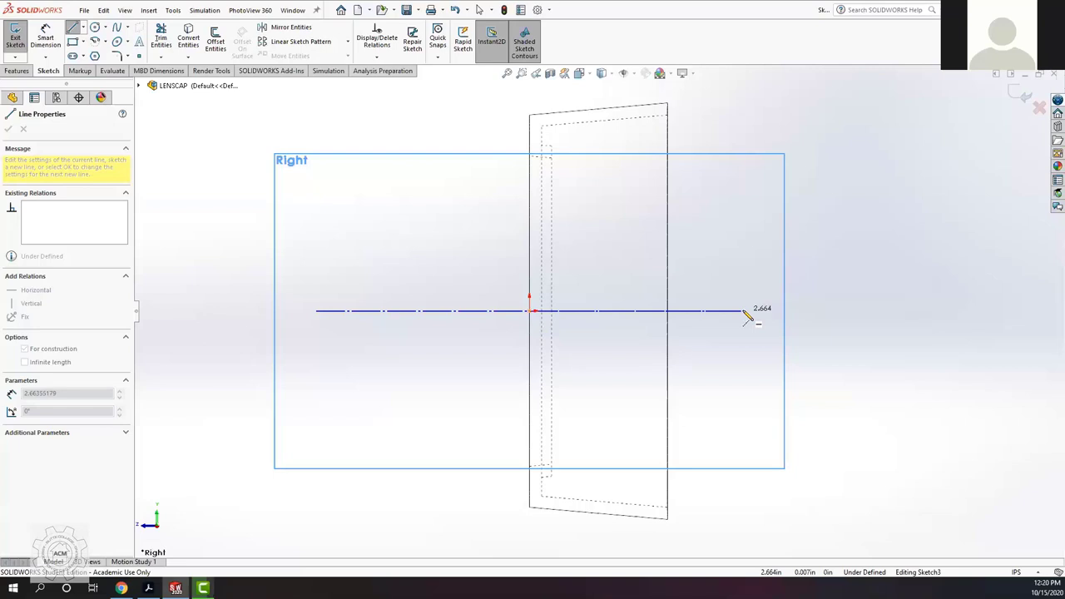
{"action": "left_click", "coordinate": [744, 312]}
{"action": "left_click", "coordinate": [743, 311]}
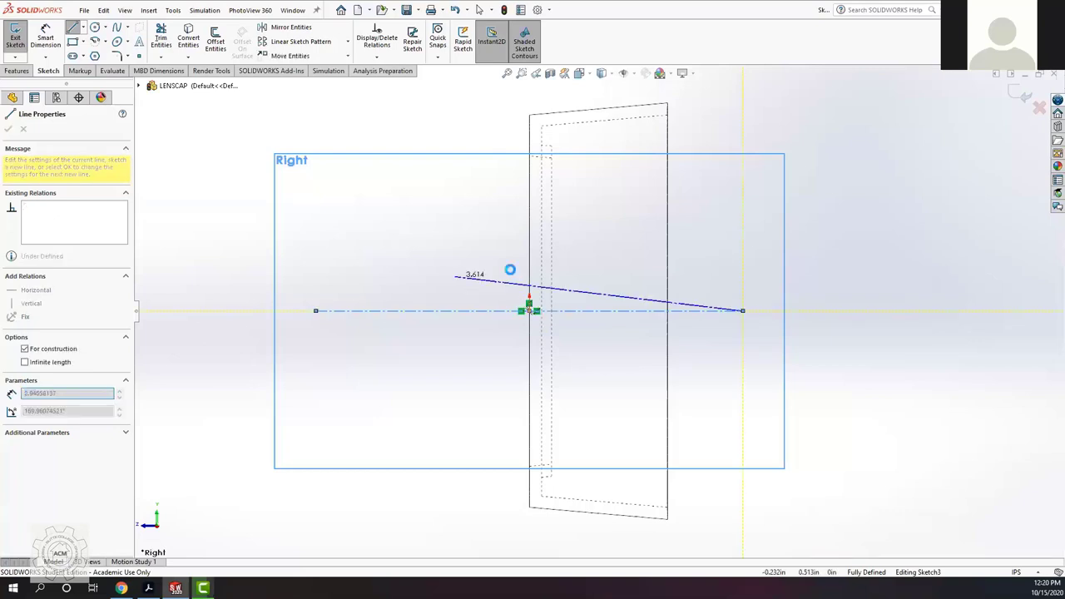
{"action": "key", "text": "Escape"}
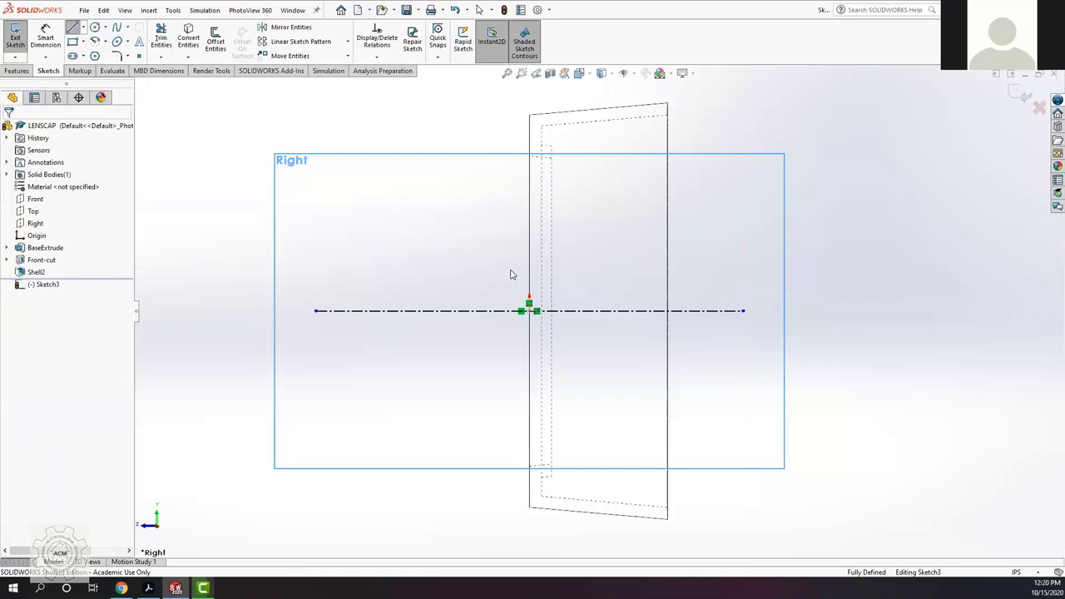
{"action": "key", "text": "Escape"}
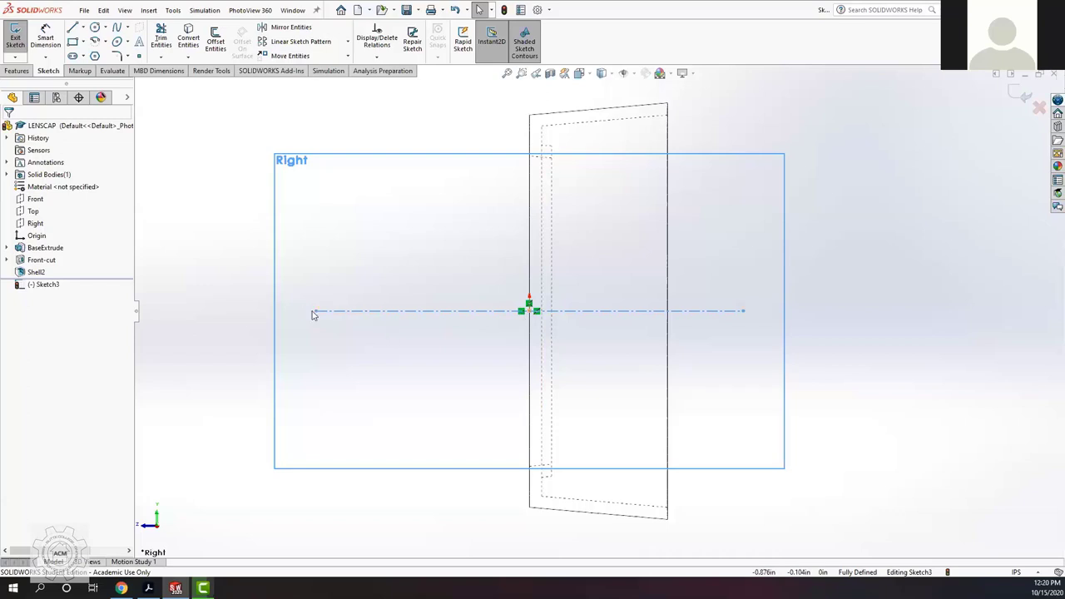
Step: Dimension the centerline's left endpoint 2.5 in from the origin, fully defining the sketch
{"action": "key", "text": "Escape"}
{"action": "left_click", "coordinate": [44, 33]}
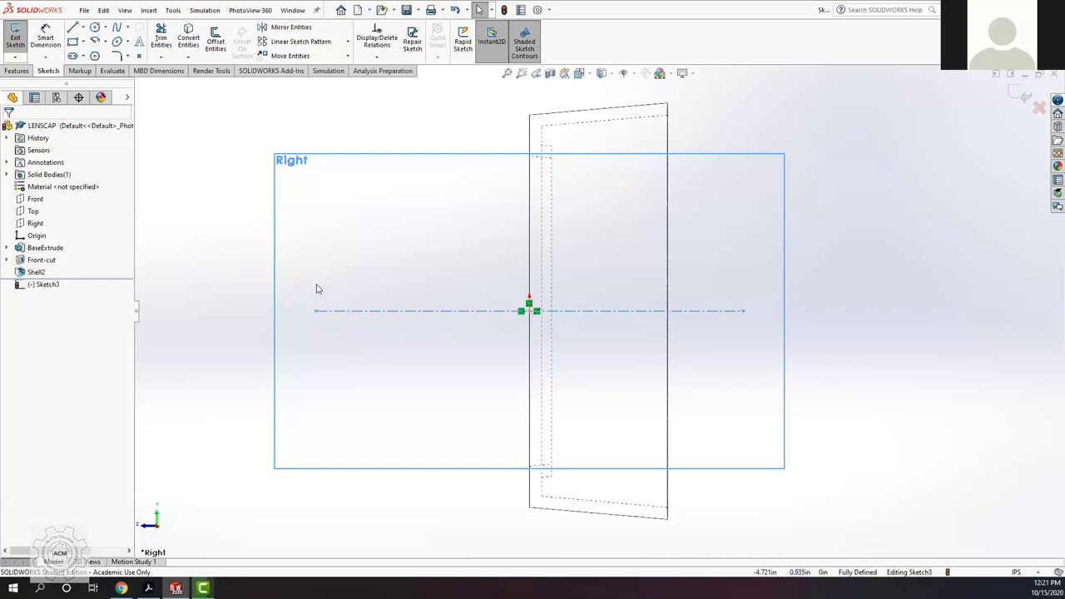
{"action": "left_click", "coordinate": [531, 313]}
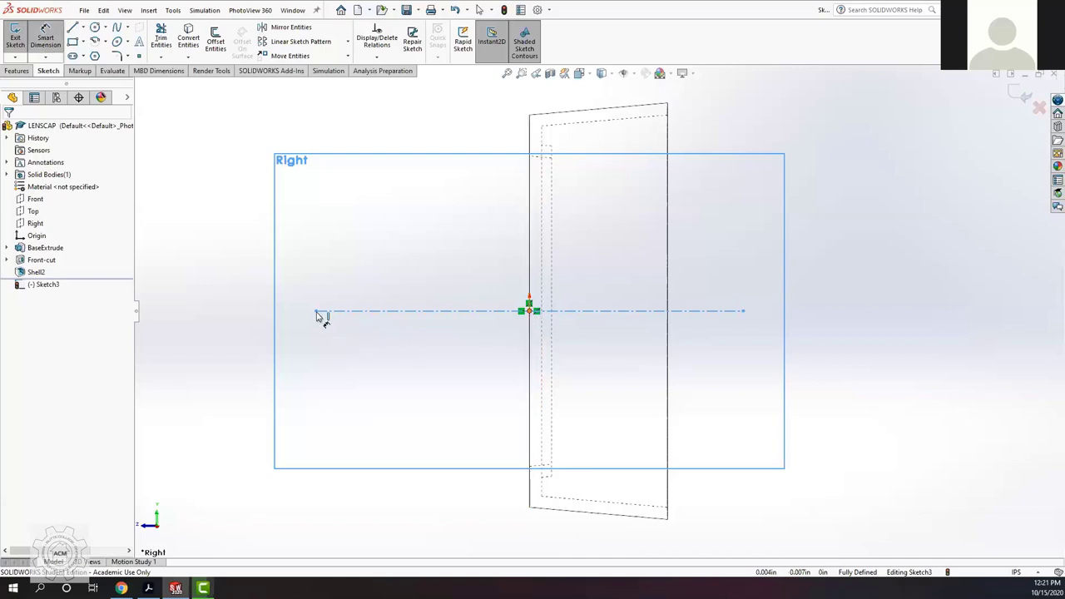
{"action": "left_click", "coordinate": [316, 312]}
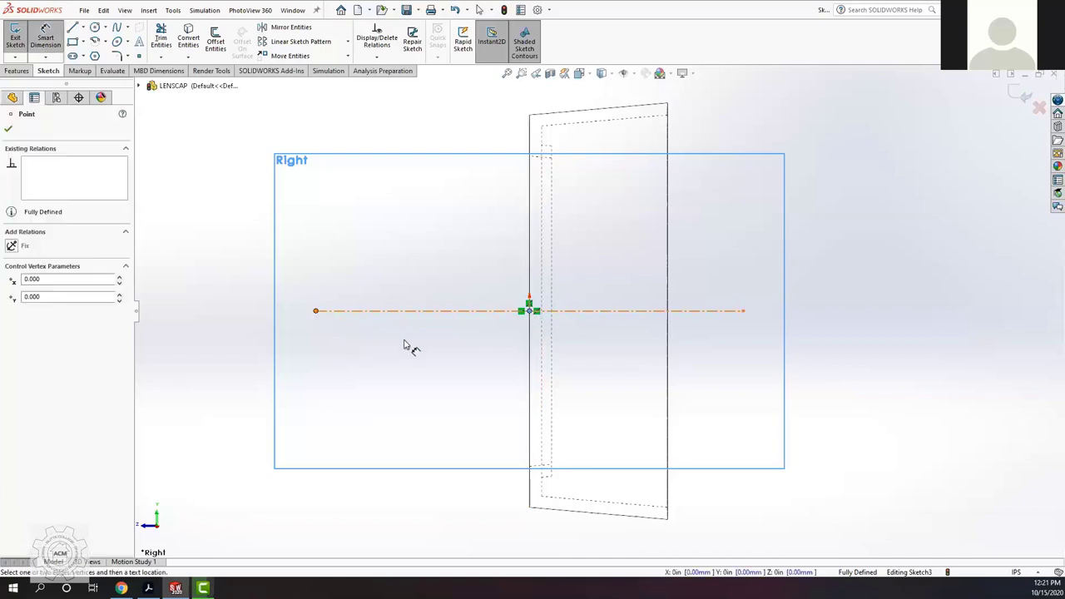
{"action": "left_click", "coordinate": [438, 343]}
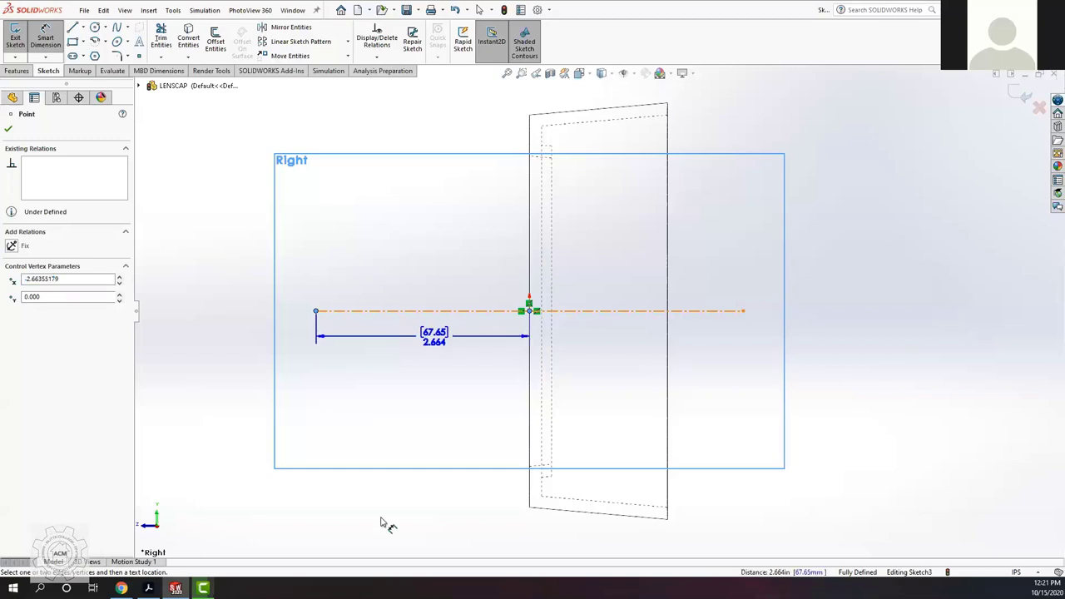
{"action": "key", "text": "Escape"}
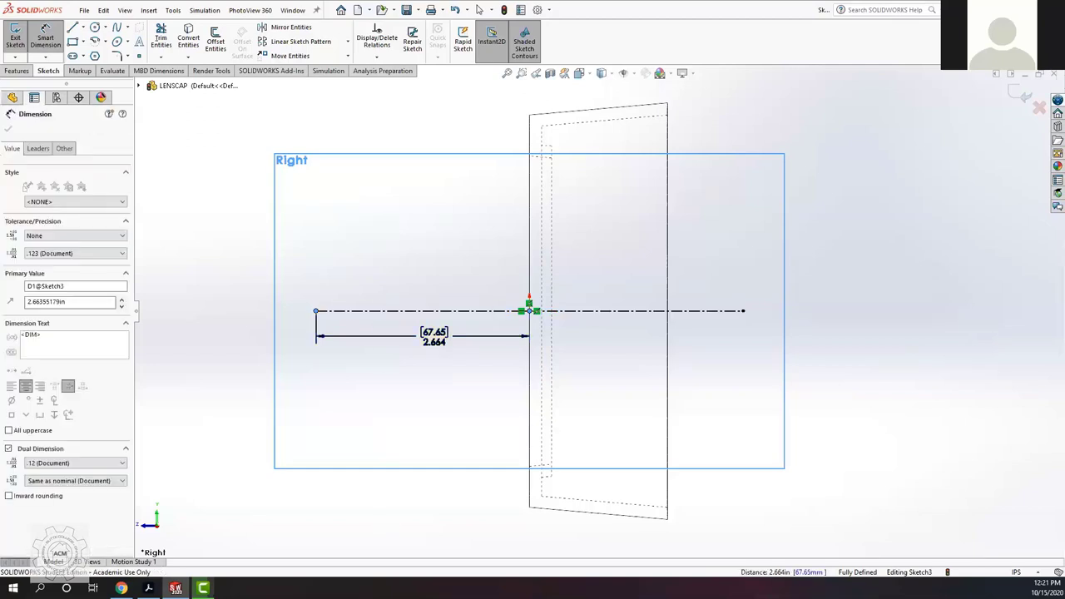
{"action": "type", "text": "2.500in"}
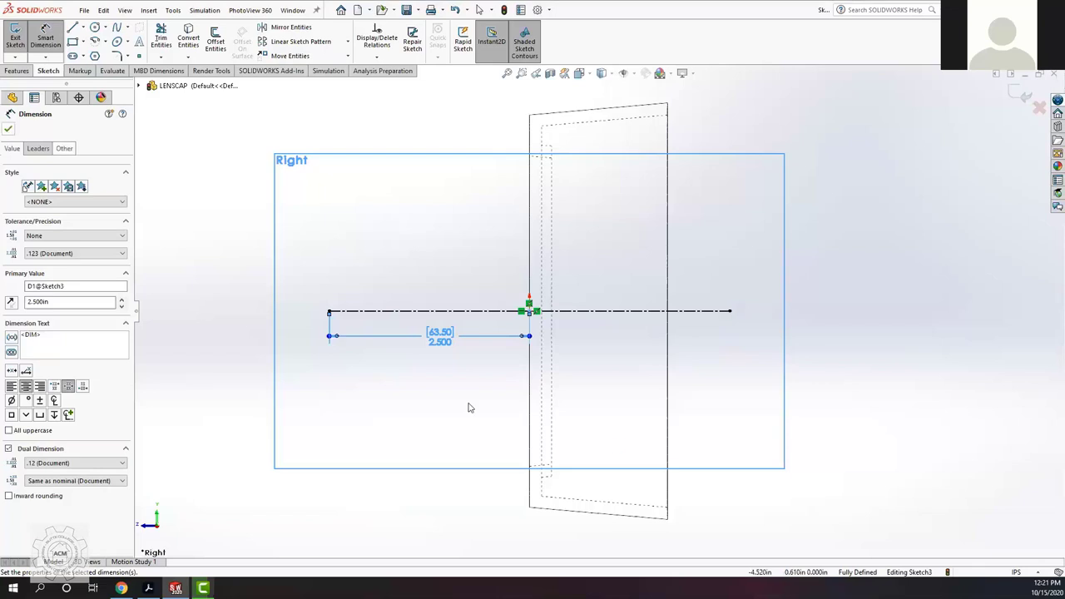
{"action": "left_click", "coordinate": [468, 404]}
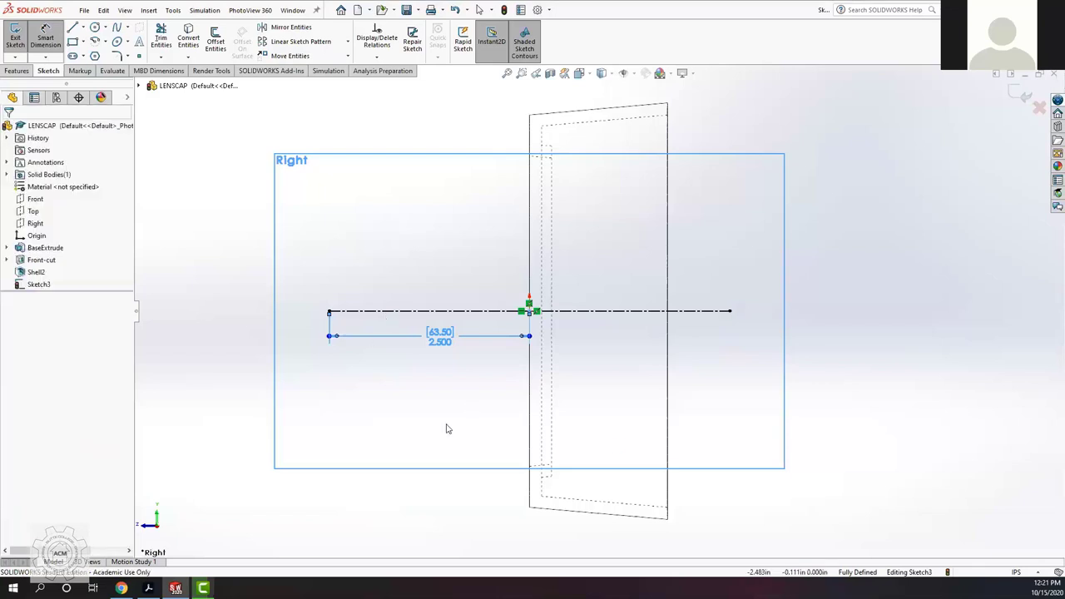
{"action": "key", "text": "Escape"}
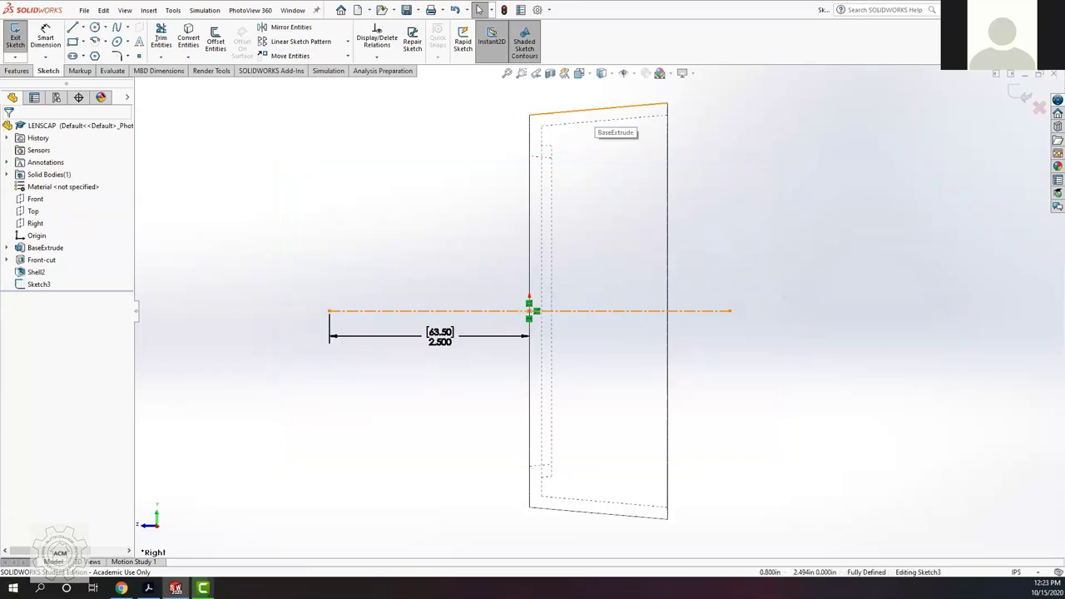
{"action": "key", "text": "alt+Tab"}
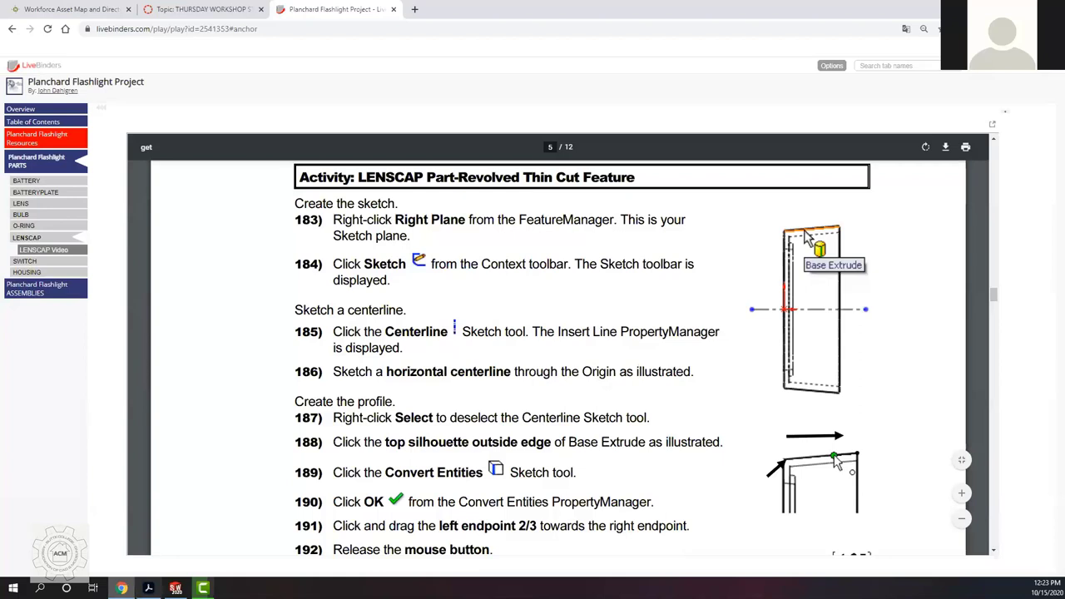
Step: Leave the tutorial's profile steps and return to the LENSCAP Sketch3 in SOLIDWORKS
{"action": "key", "text": "alt+Tab"}
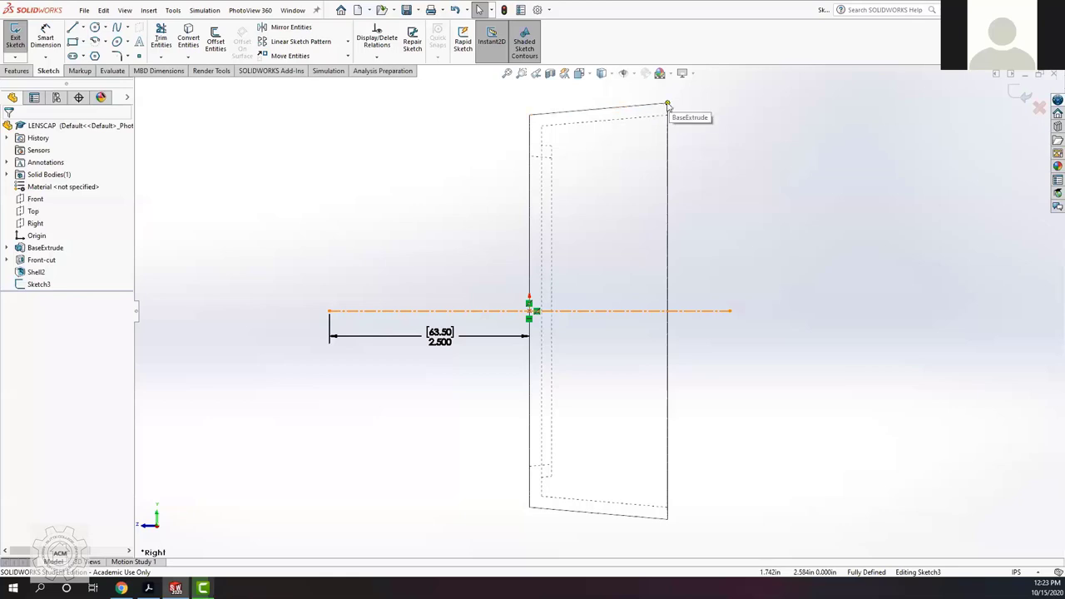
Step: Convert BaseExtrude's top outside edge into a sketch line, then return to the Right view
{"action": "left_click", "coordinate": [668, 519]}
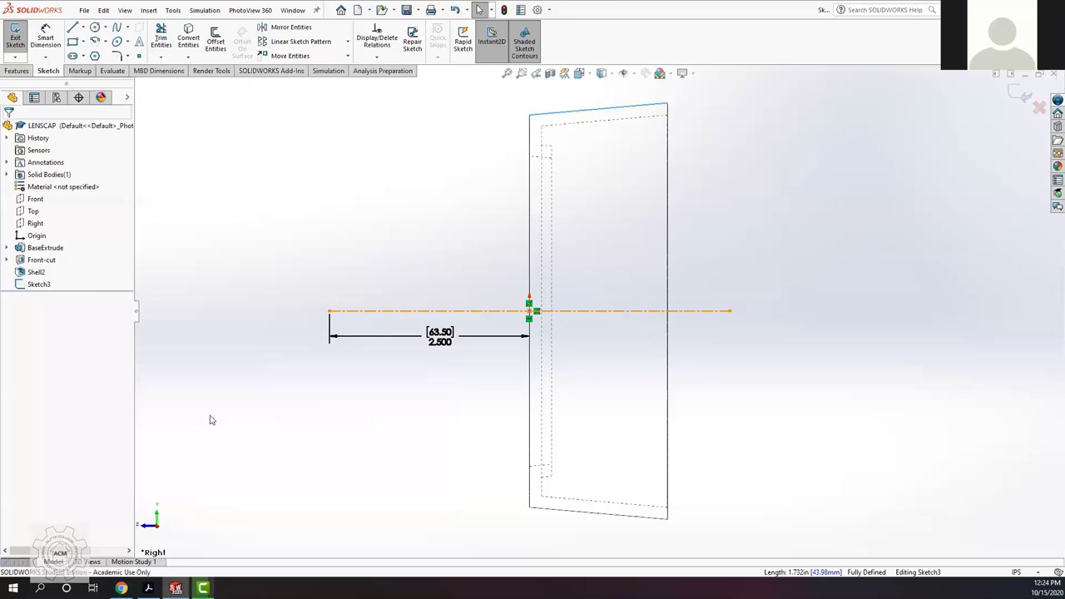
{"action": "left_click", "coordinate": [189, 38]}
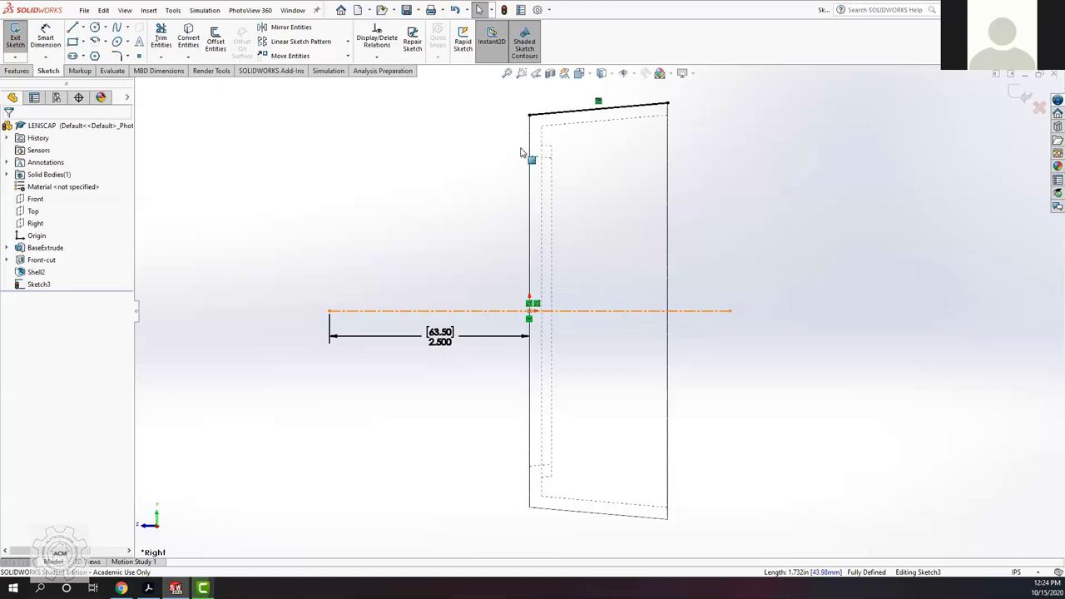
{"action": "left_click", "coordinate": [550, 164]}
{"action": "key", "text": "ctrl+7"}
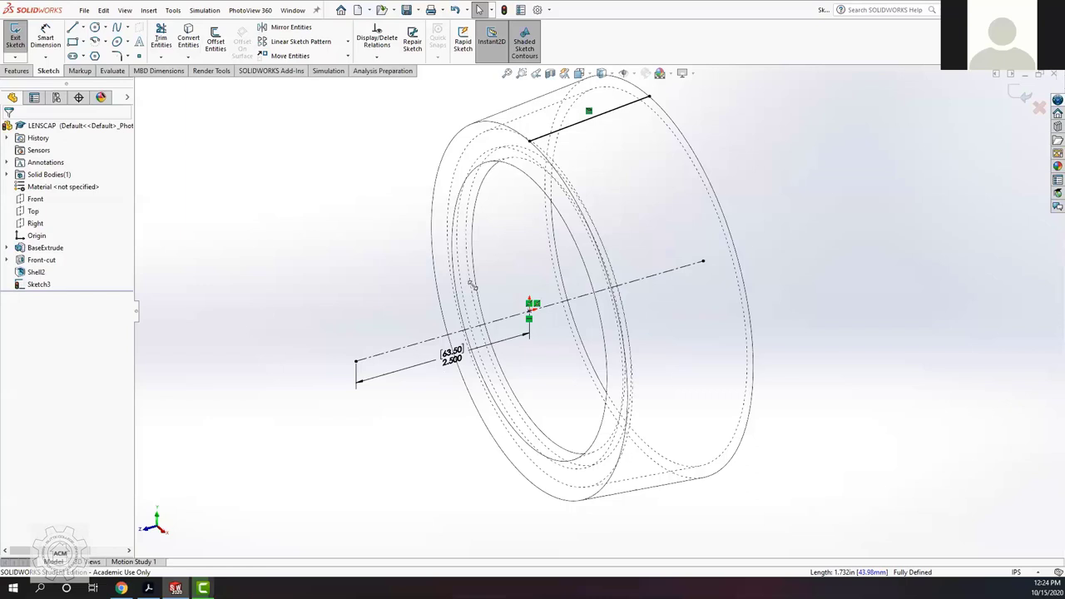
{"action": "key", "text": "space"}
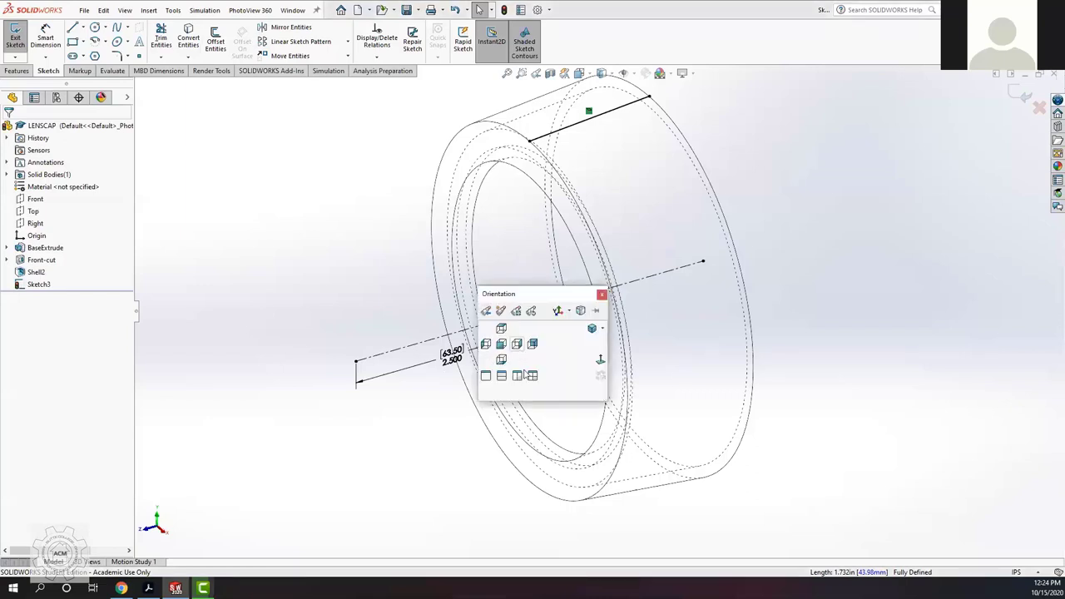
{"action": "left_click", "coordinate": [517, 345]}
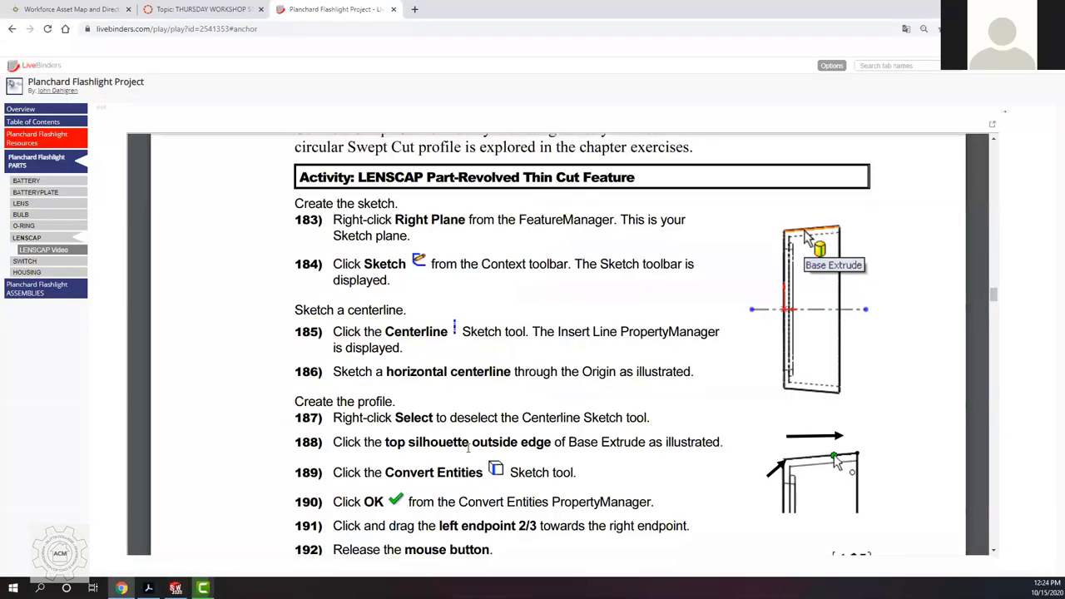
{"action": "scroll", "coordinate": [468, 447], "scroll_direction": "down", "scroll_amount": 2}
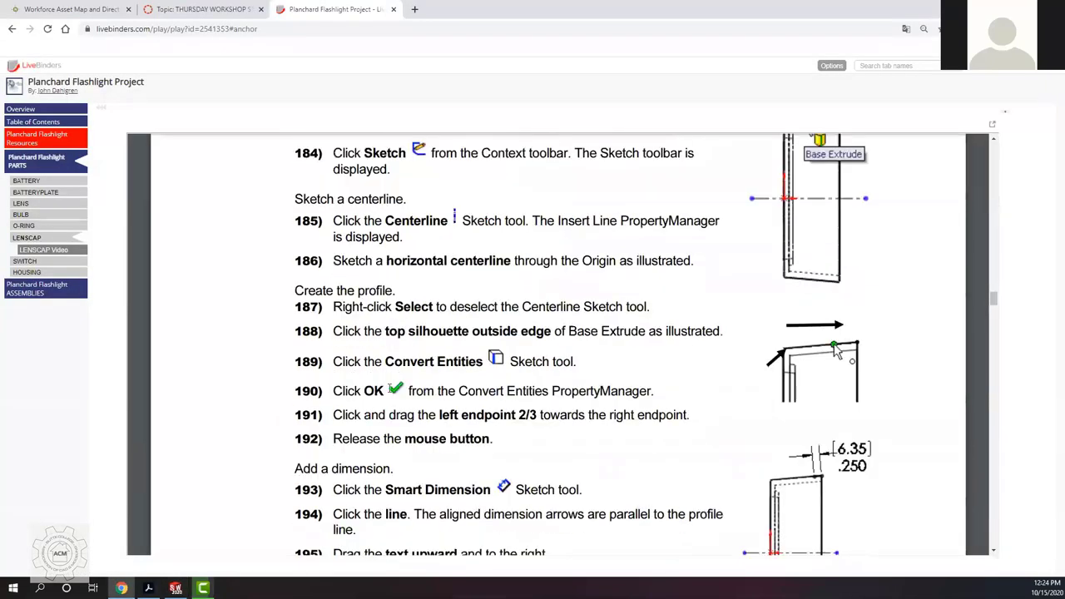
Step: Read the tutorial steps on shortening the converted edge to .250 in, then return to SOLIDWORKS
{"action": "scroll", "coordinate": [399, 296], "scroll_direction": "down", "scroll_amount": 2}
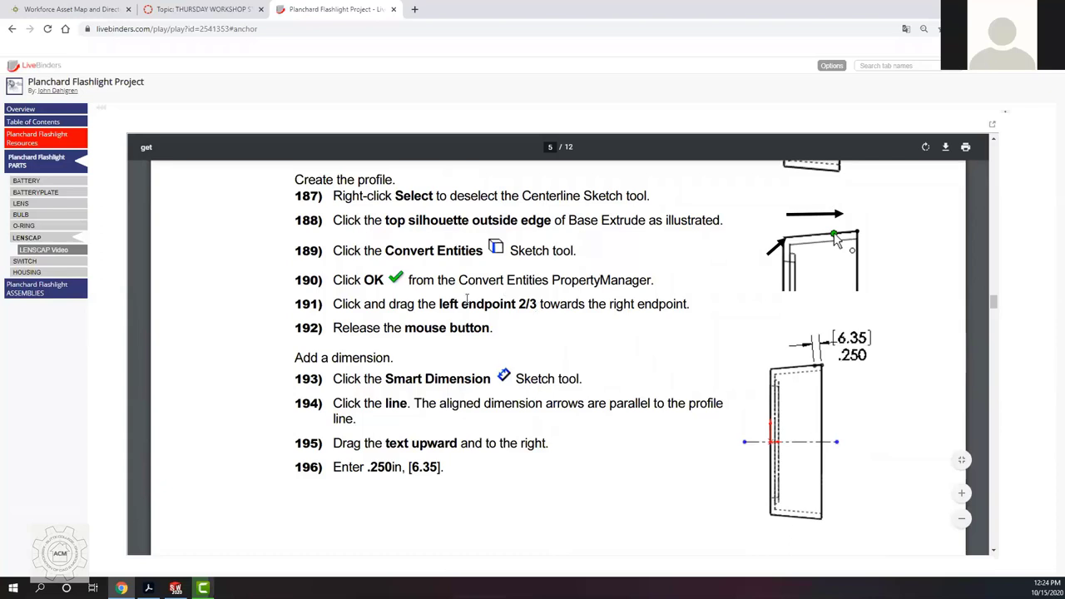
{"action": "left_click_drag", "start_coordinate": [537, 304], "coordinate": [431, 305]}
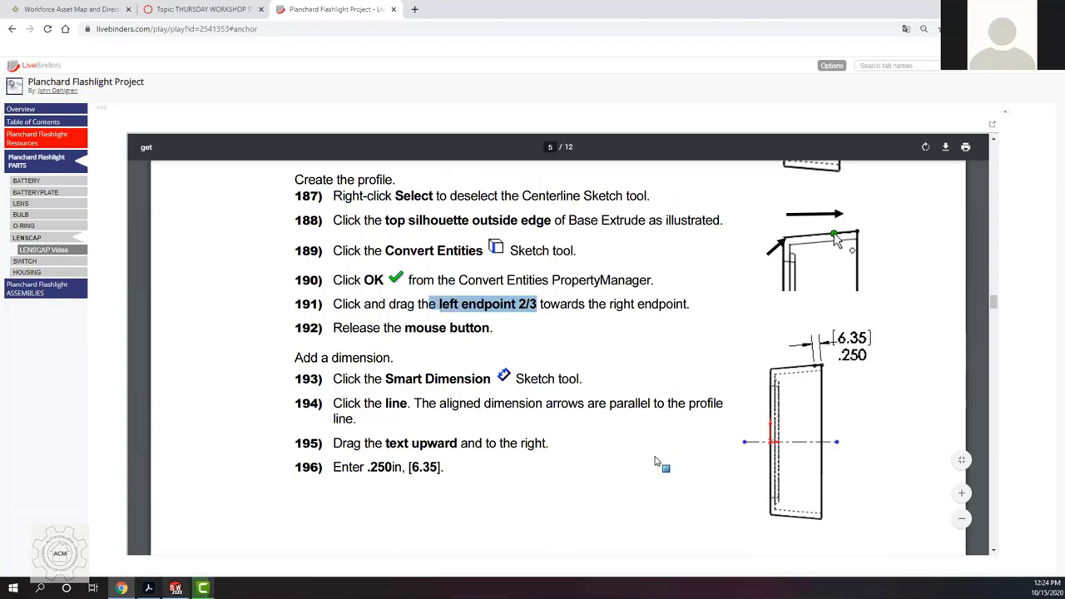
{"action": "key", "text": "alt+Tab"}
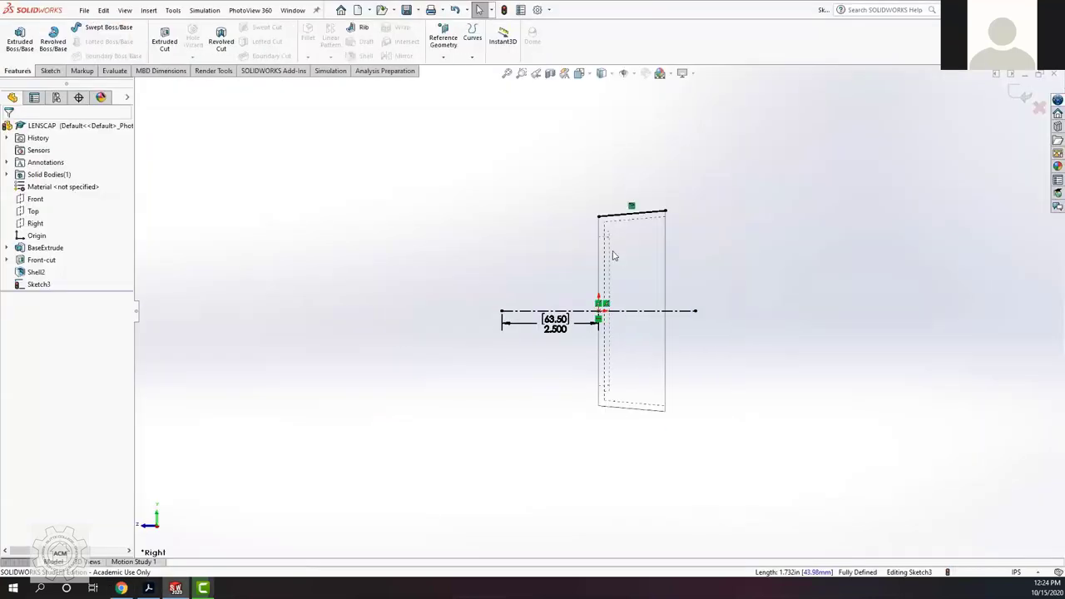
Step: Drag the converted top line's left endpoint toward its right end, leaving a short segment
{"action": "scroll", "coordinate": [594, 291], "scroll_direction": "down", "scroll_amount": 1}
{"action": "scroll", "coordinate": [644, 379], "scroll_direction": "down", "scroll_amount": 3}
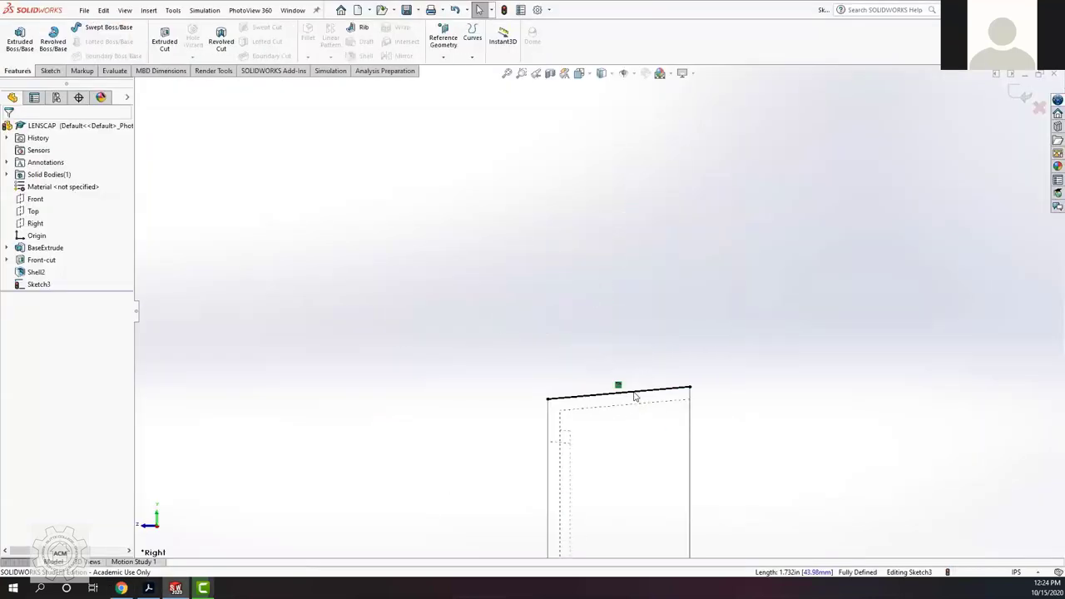
{"action": "scroll", "coordinate": [635, 395], "scroll_direction": "down", "scroll_amount": 4}
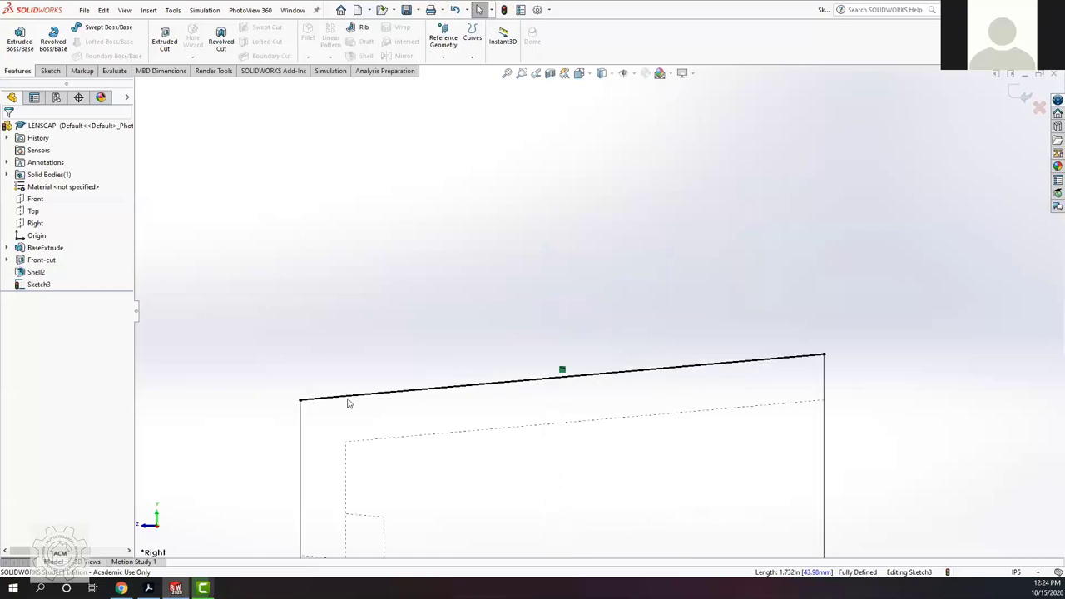
{"action": "left_click", "coordinate": [301, 402]}
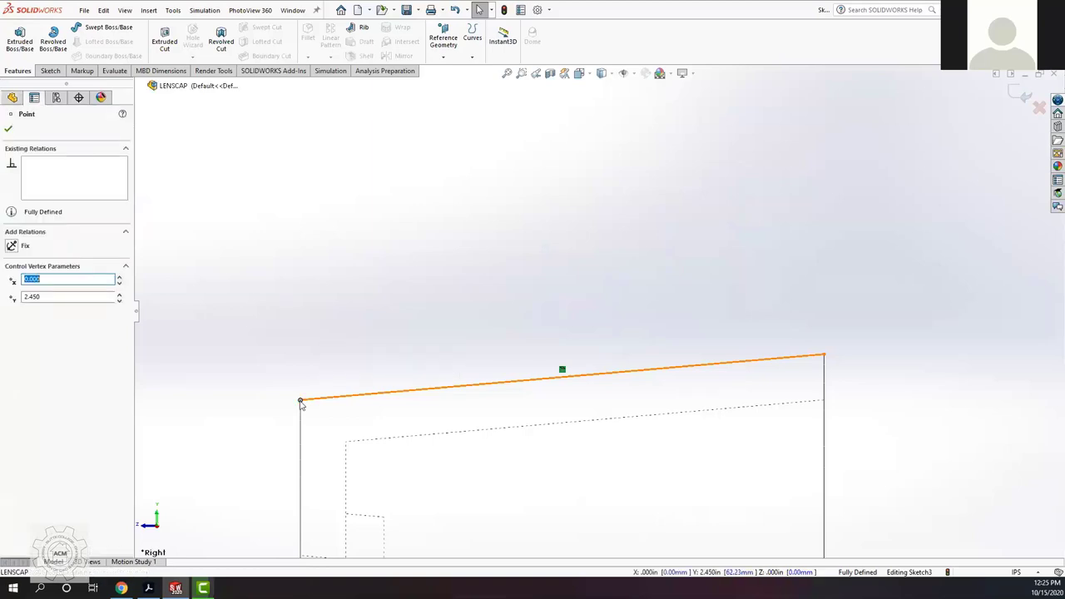
{"action": "mouse_move", "coordinate": [301, 406]}
{"action": "left_mouse_down"}
{"action": "mouse_move", "coordinate": [523, 379]}
{"action": "mouse_move", "coordinate": [720, 375]}
{"action": "mouse_move", "coordinate": [722, 364]}
{"action": "left_mouse_up"}
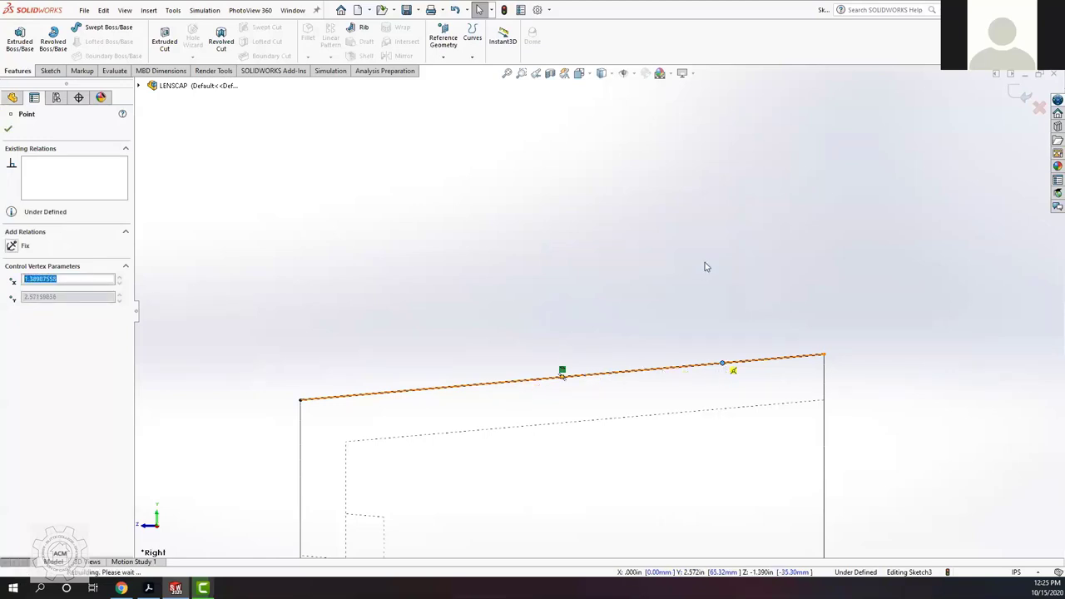
{"action": "key", "text": "Escape"}
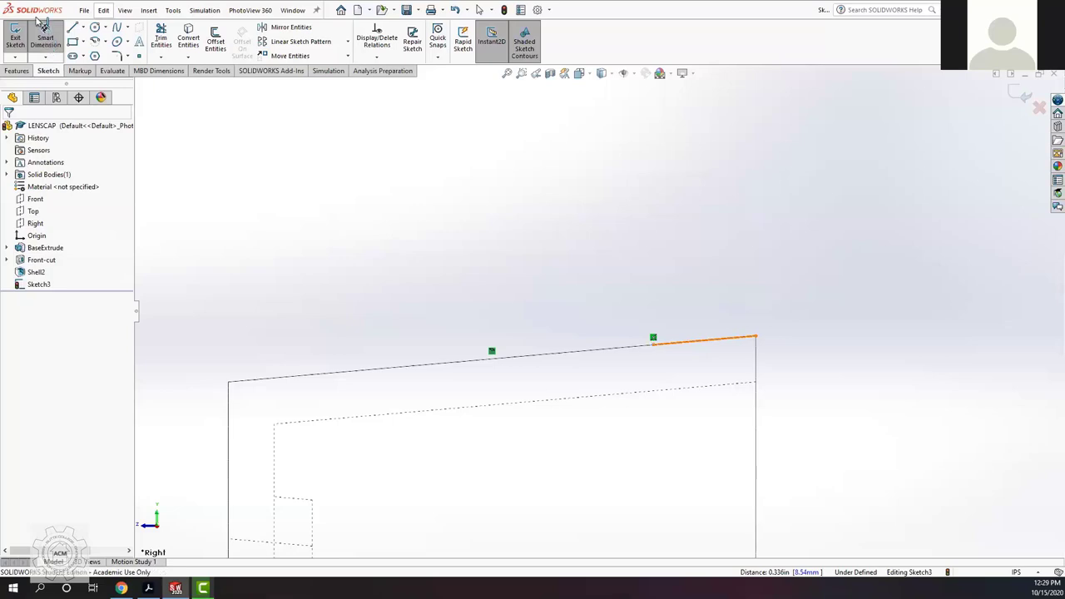
Step: Exit and re-edit Sketch3, then dimension the short top segment (currently .336 in)
{"action": "left_click", "coordinate": [1022, 98]}
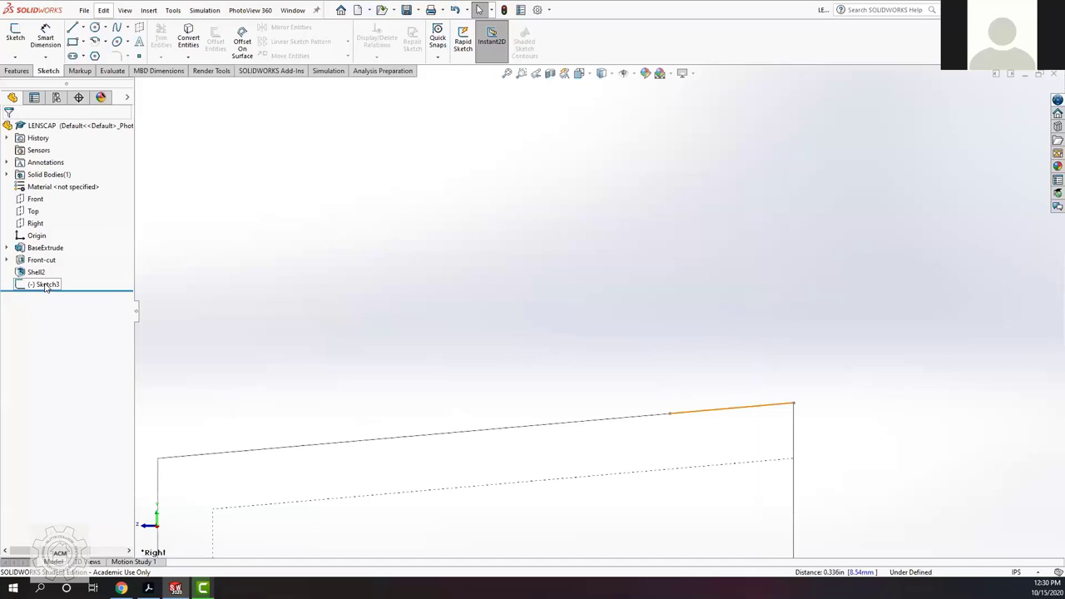
{"action": "right_click", "coordinate": [46, 286]}
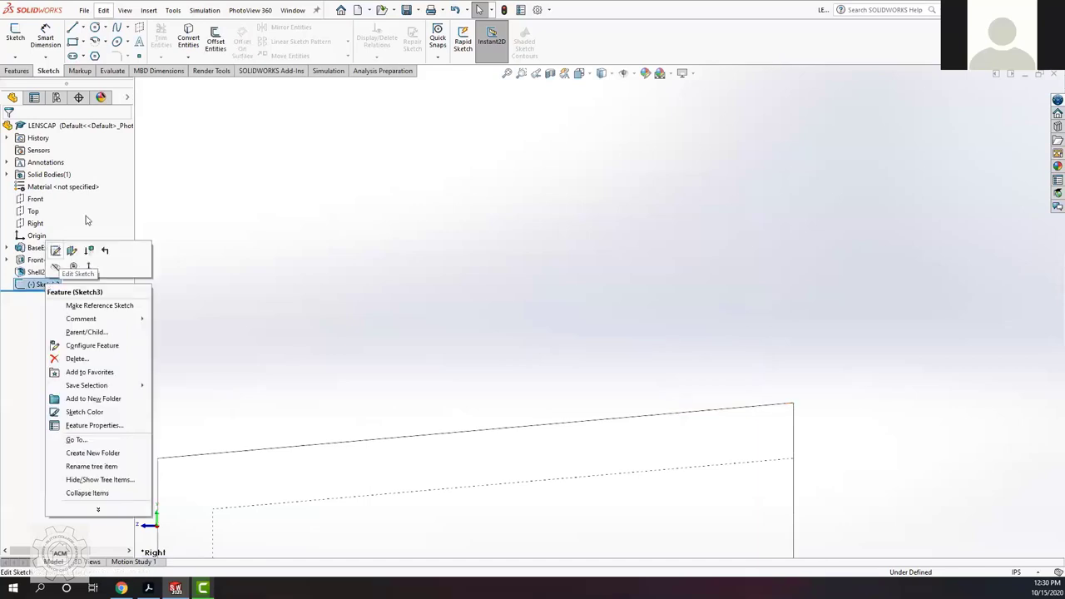
{"action": "left_click", "coordinate": [55, 250]}
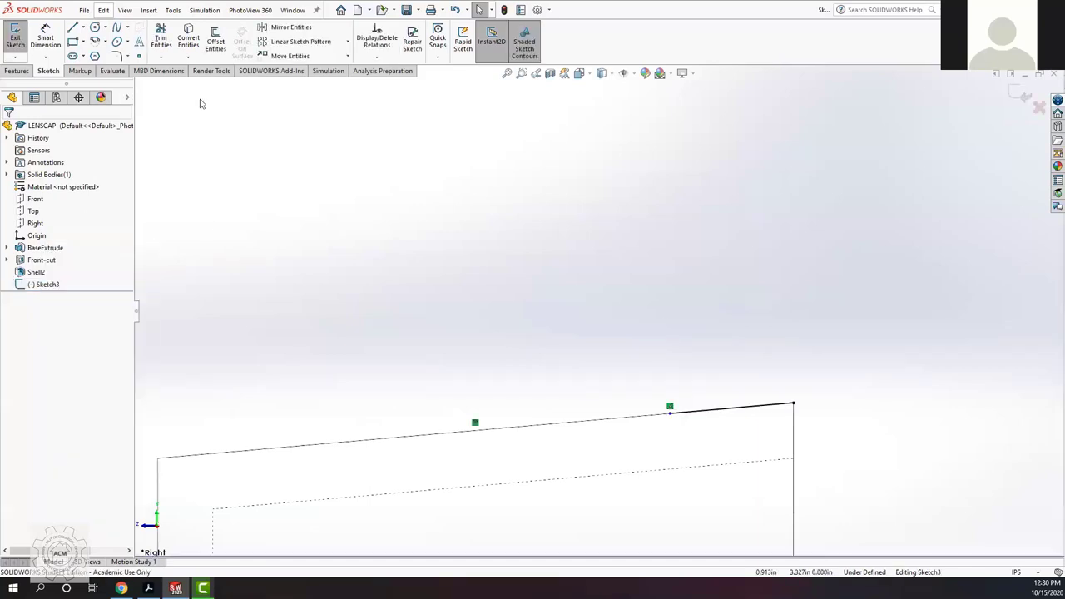
{"action": "left_click", "coordinate": [45, 38]}
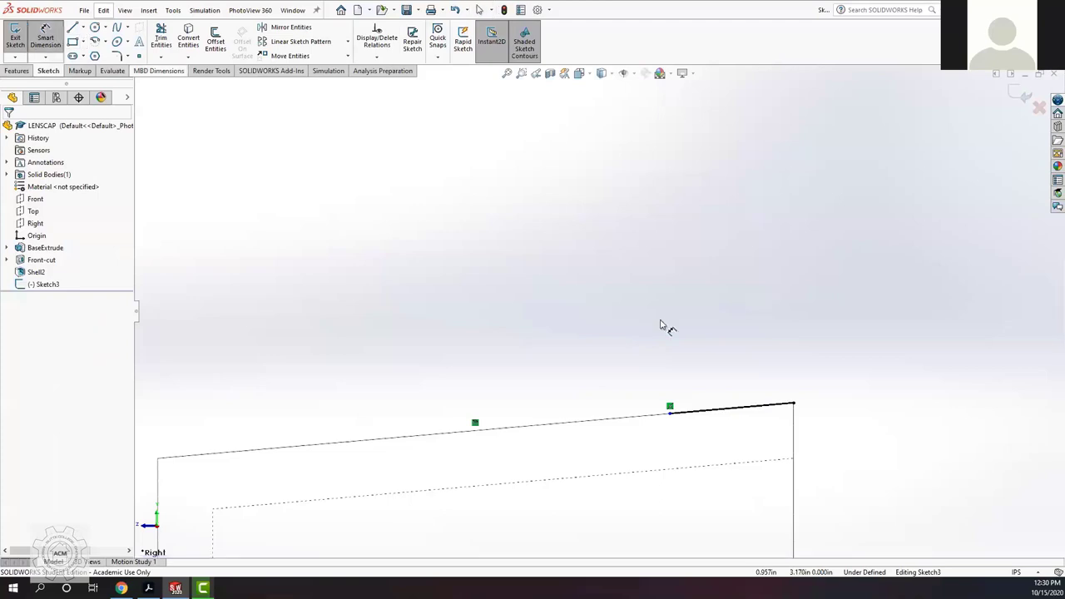
{"action": "left_click", "coordinate": [745, 415]}
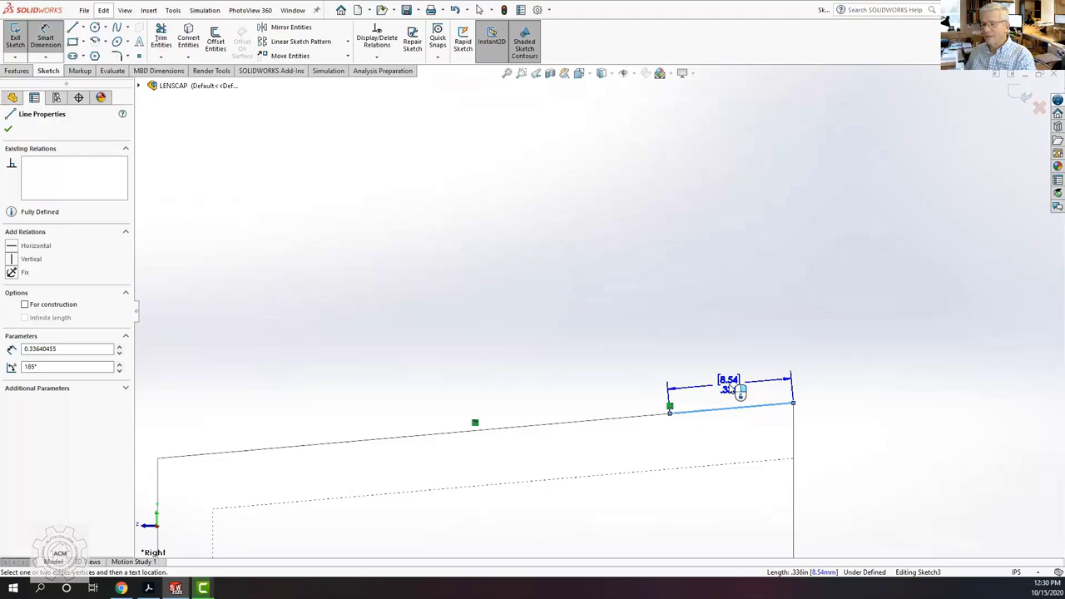
Step: Place the short segment's dimension above it and set it to .250 in, fully defining Sketch3
{"action": "left_click", "coordinate": [739, 363]}
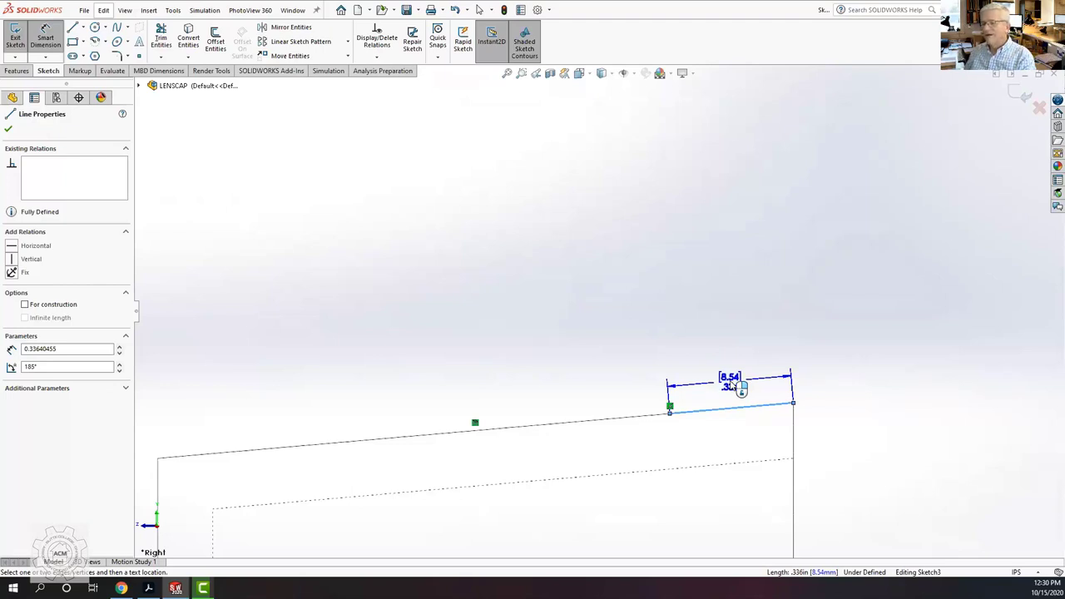
{"action": "left_click", "coordinate": [740, 387]}
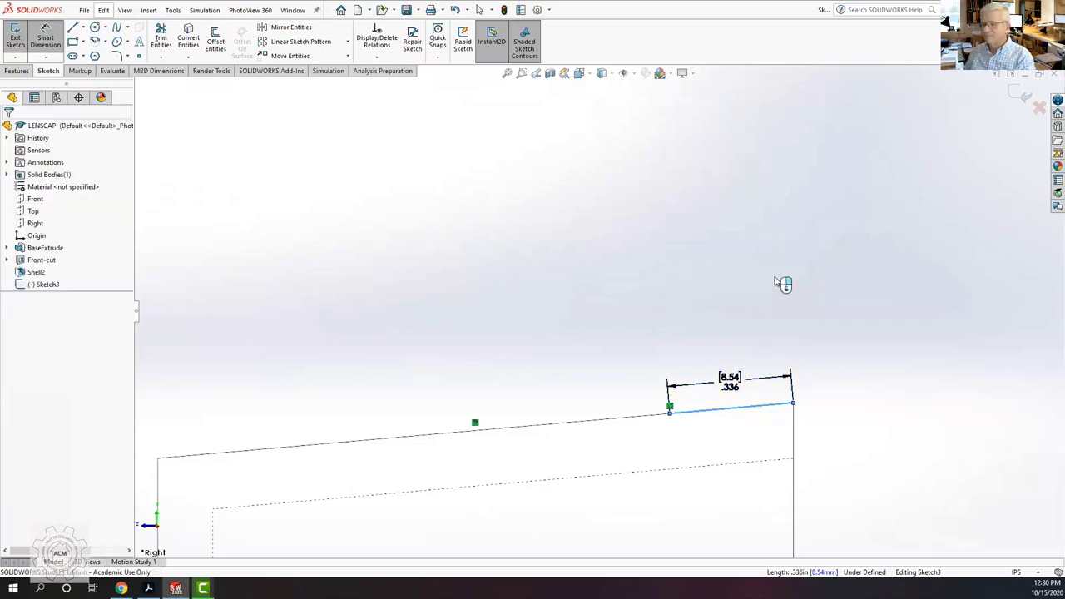
{"action": "double_click", "coordinate": [680, 387]}
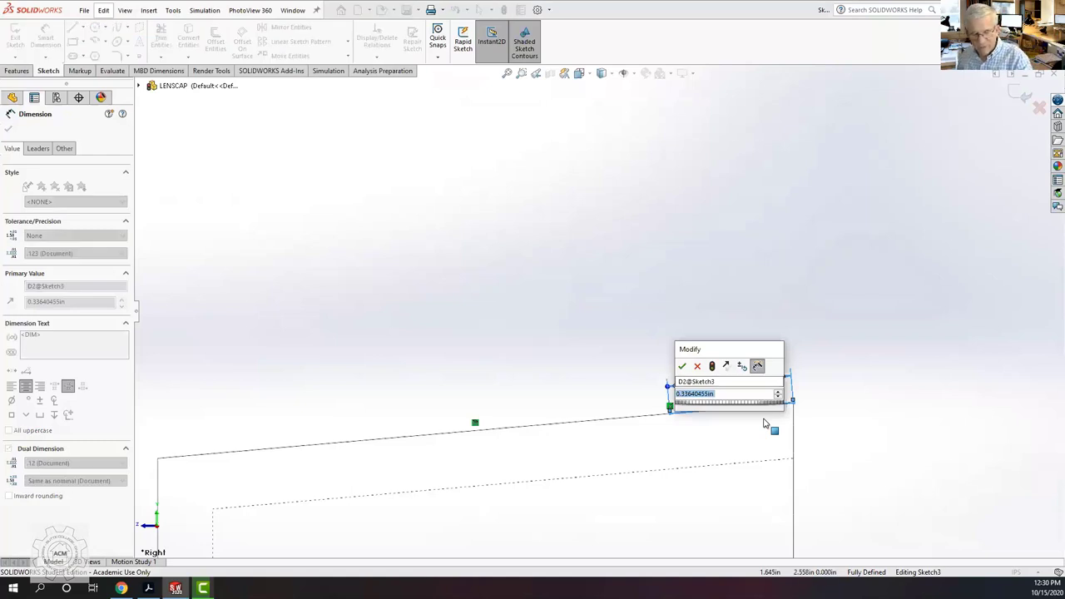
{"action": "key", "text": "BackSpace"}
{"action": "type", "text": ".25"}
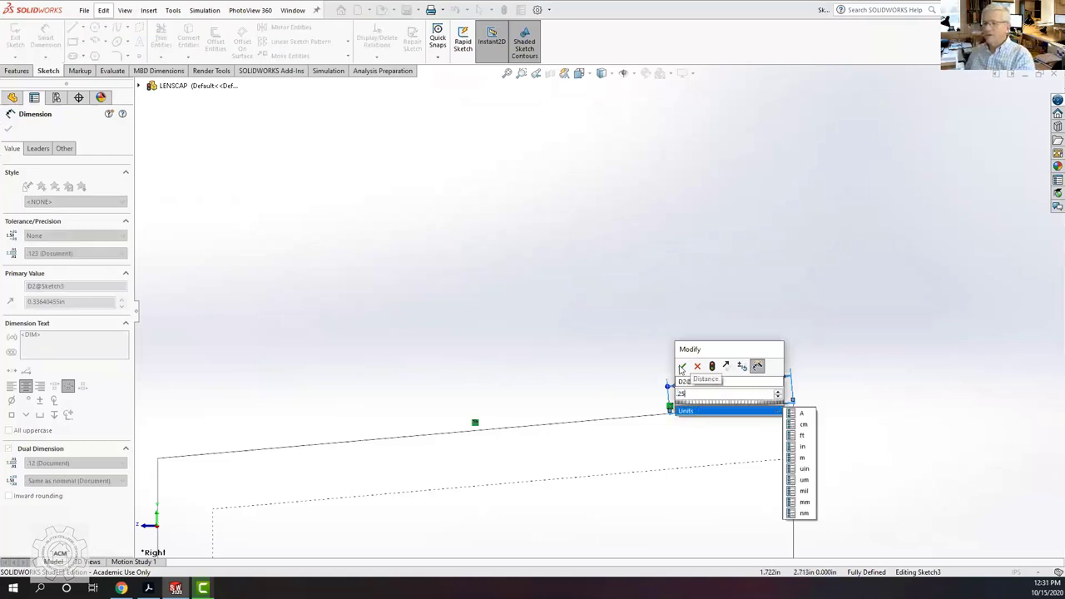
{"action": "left_click", "coordinate": [682, 370]}
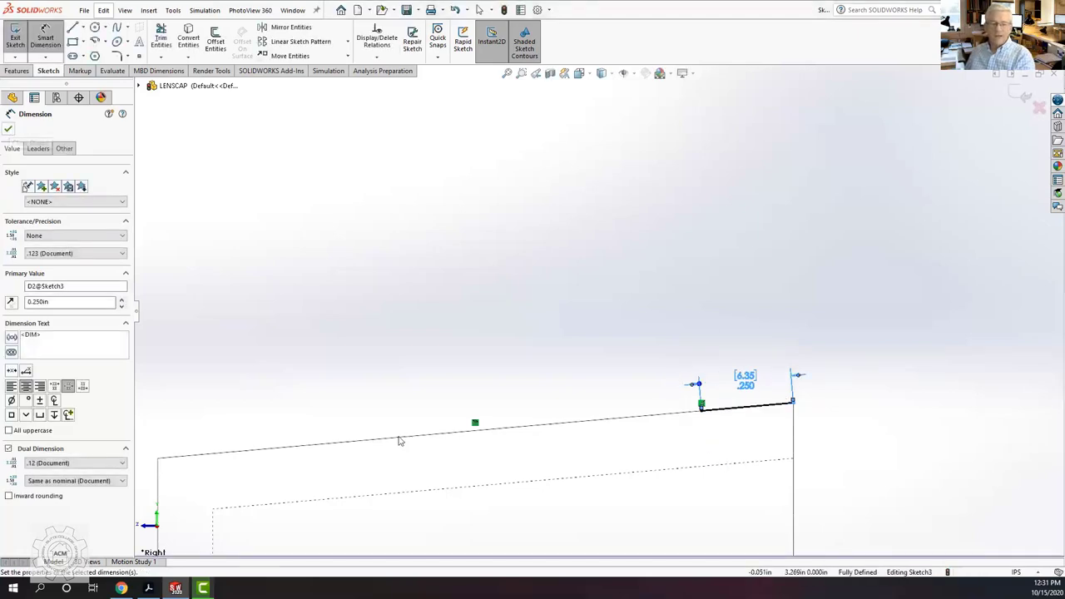
{"action": "key", "text": "Escape"}
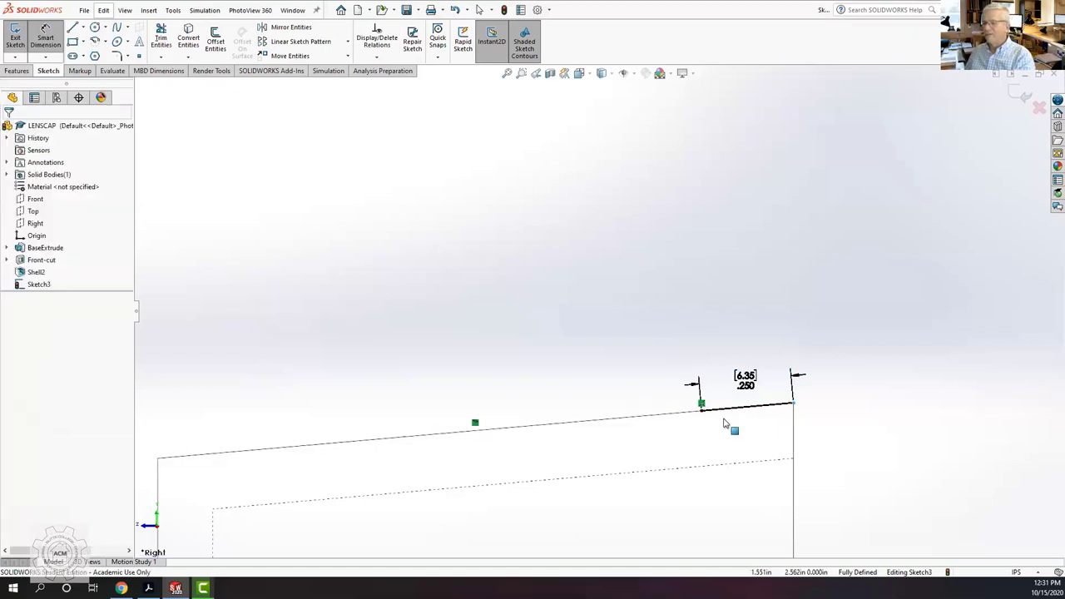
{"action": "key", "text": "Escape"}
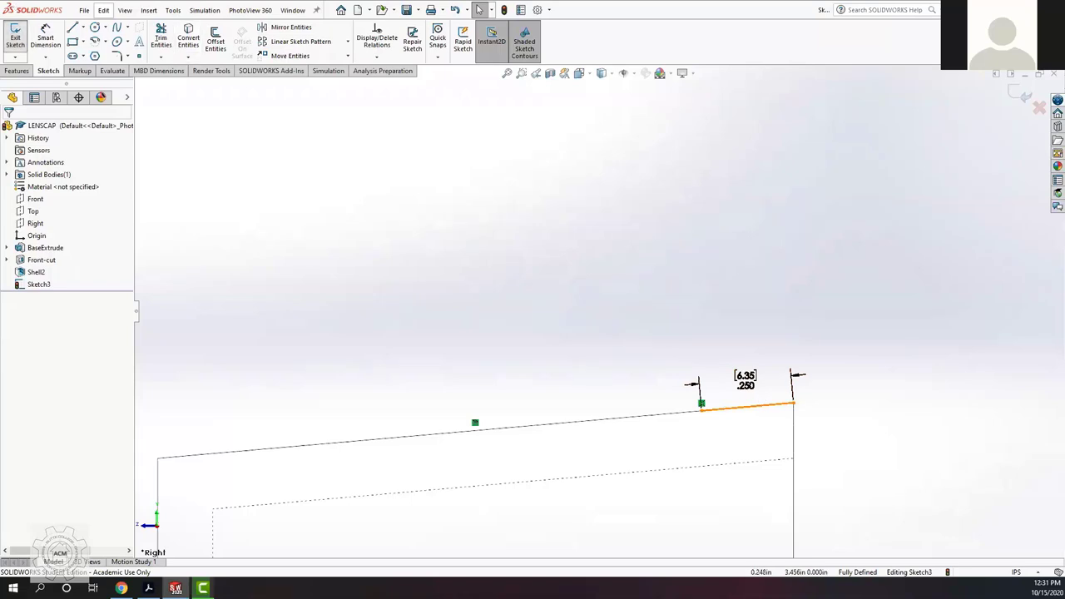
{"action": "left_click", "coordinate": [17, 72]}
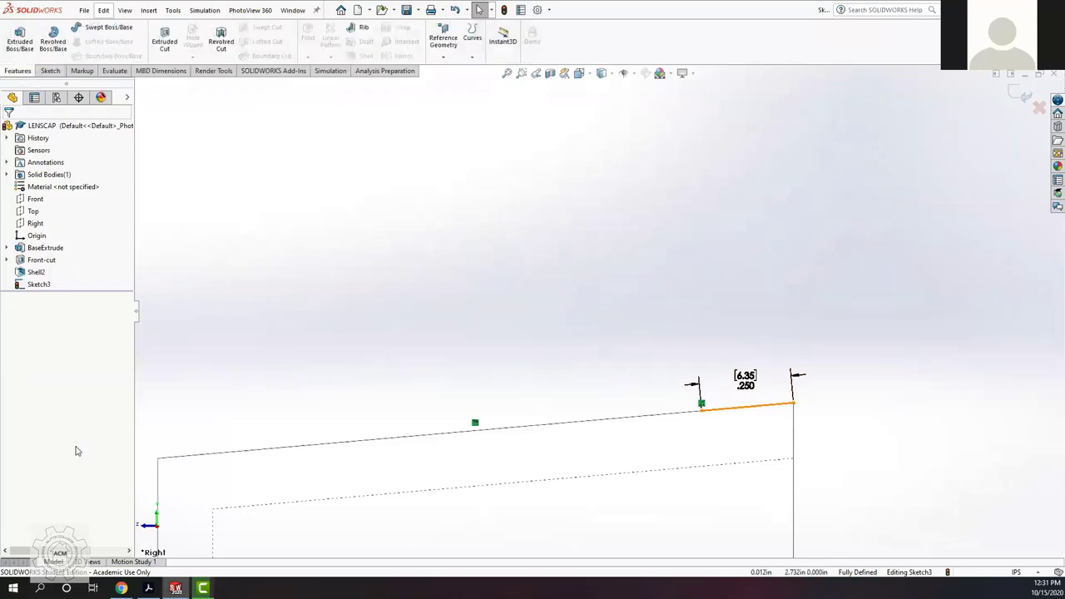
Step: Read the LiveBinders guide's Revolved Cut steps 197–204, then return to SOLIDWORKS
{"action": "left_click", "coordinate": [122, 589]}
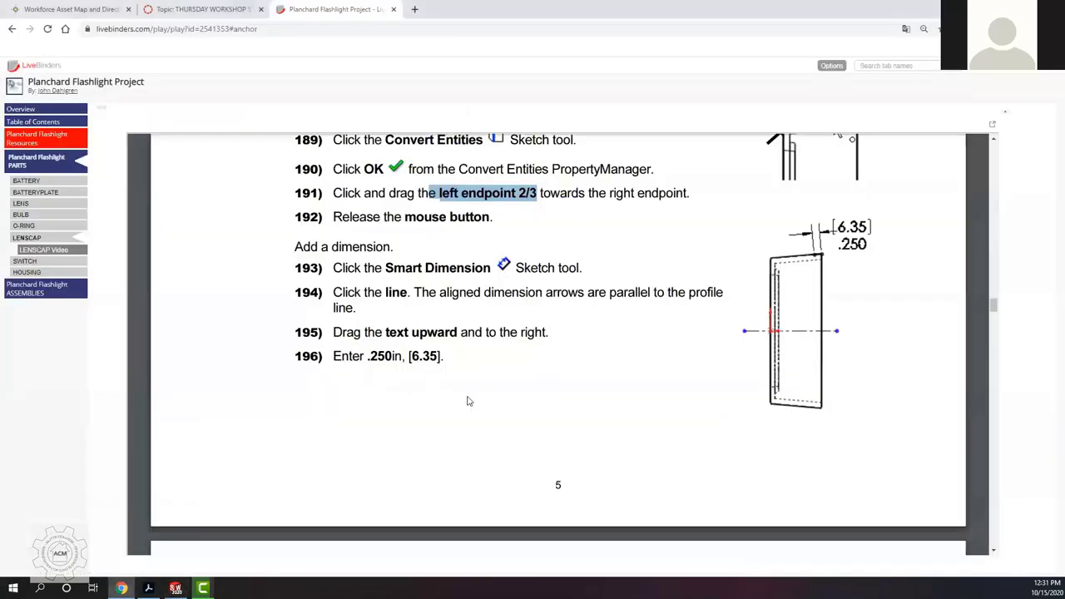
{"action": "scroll", "coordinate": [524, 320], "scroll_direction": "down", "scroll_amount": 5}
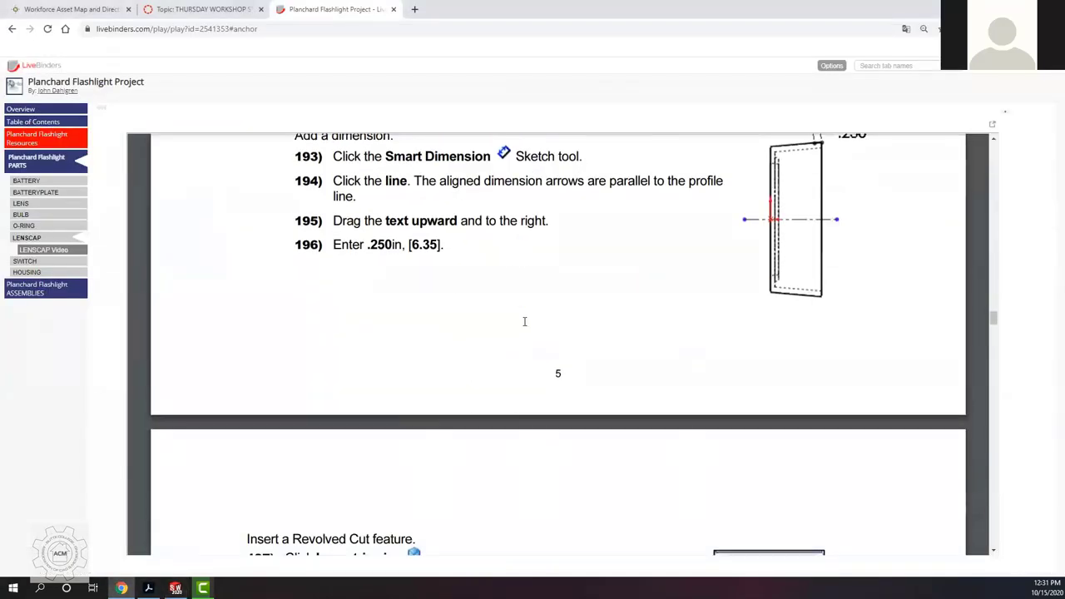
{"action": "scroll", "coordinate": [341, 252], "scroll_direction": "up", "scroll_amount": 1}
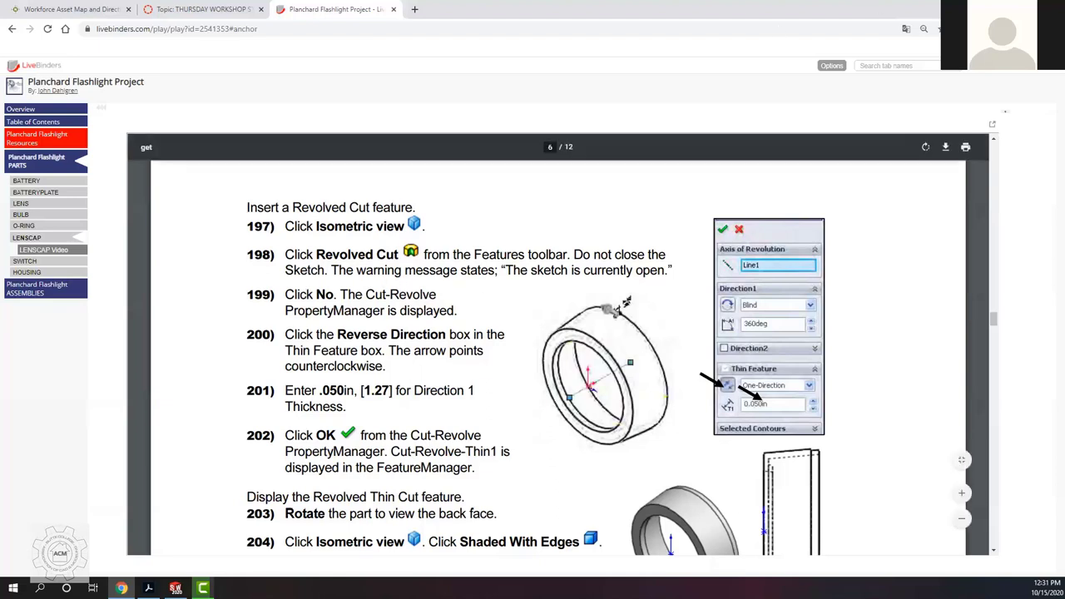
{"action": "key", "text": "alt+Tab"}
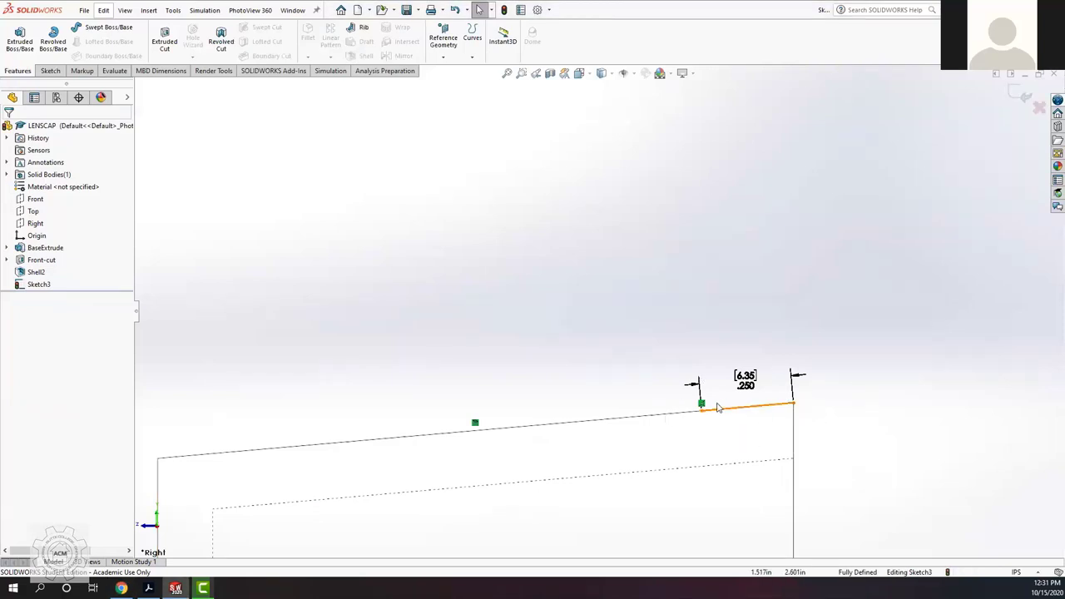
Step: Try an extruded cut with the thin option from Sketch3, then cancel it and exit the sketch
{"action": "left_click", "coordinate": [164, 42]}
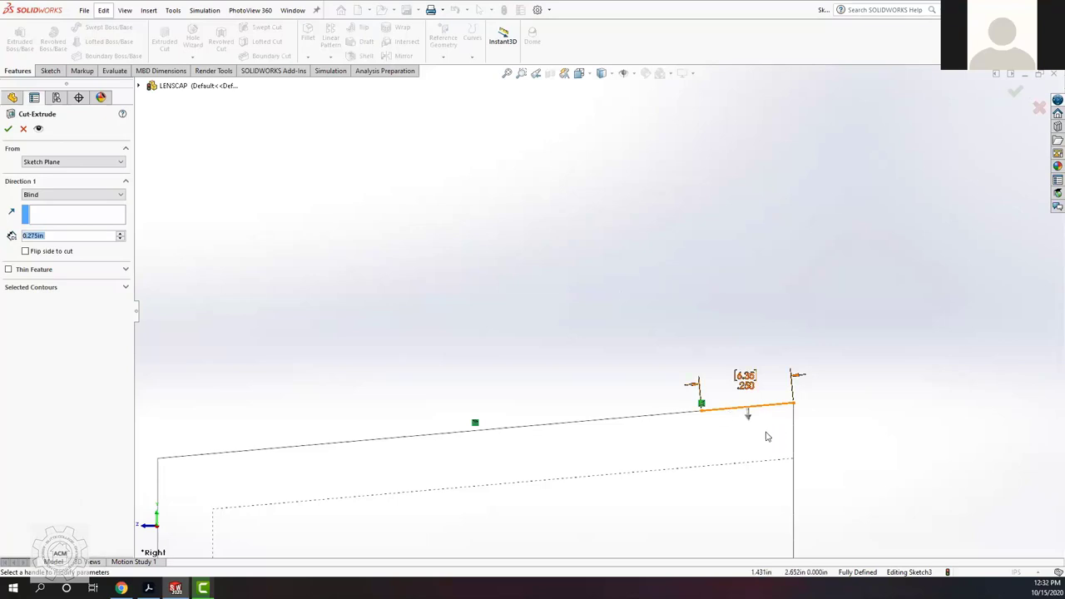
{"action": "middle_click_drag", "start_coordinate": [835, 395], "coordinate": [711, 495]}
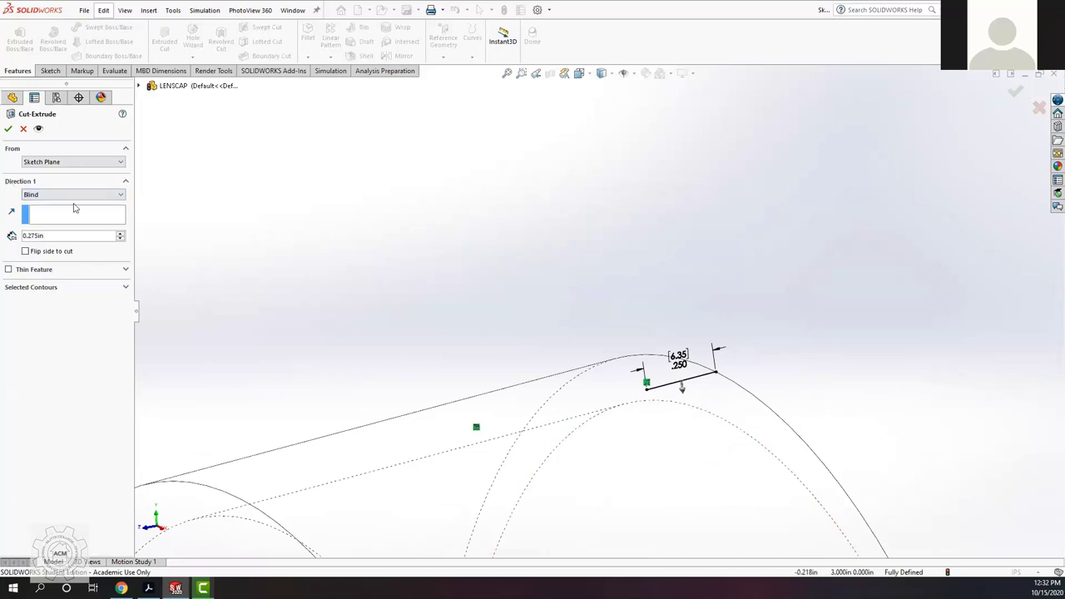
{"action": "left_click", "coordinate": [19, 270]}
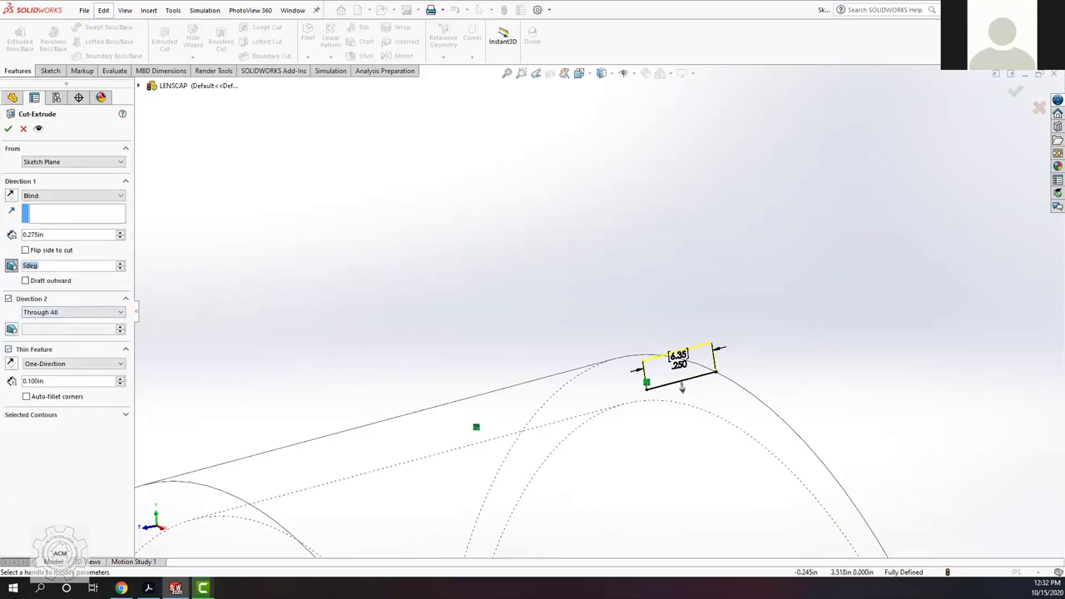
{"action": "key", "text": "Escape"}
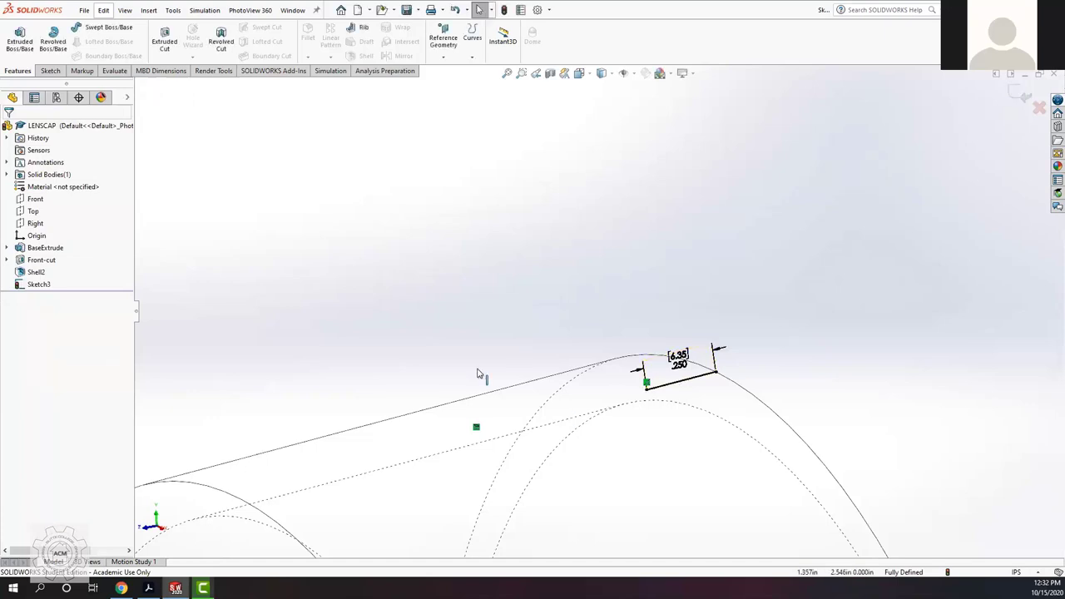
{"action": "left_click", "coordinate": [1019, 94]}
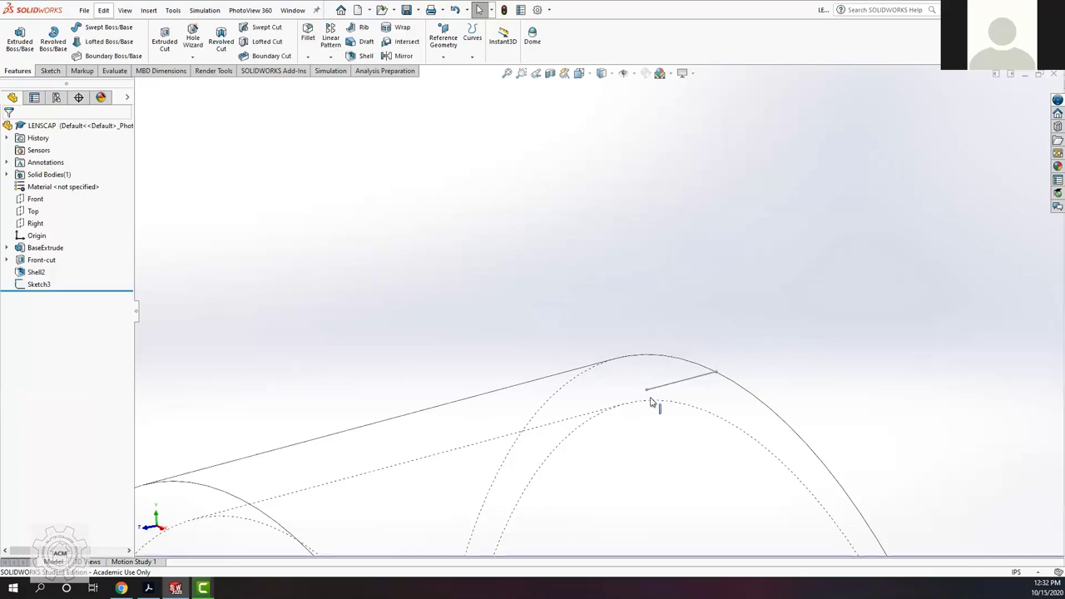
Step: Reopen Sketch3 for editing and start an Extruded Cut, Blind at 0.275in depth
{"action": "right_click", "coordinate": [37, 285]}
{"action": "left_click", "coordinate": [42, 253]}
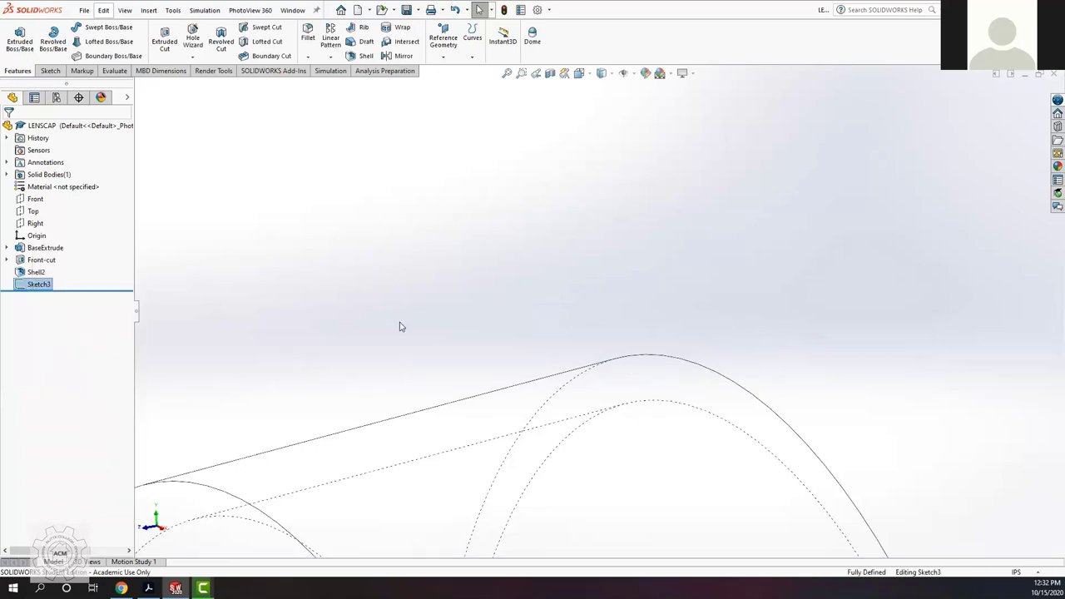
{"action": "left_click", "coordinate": [15, 72]}
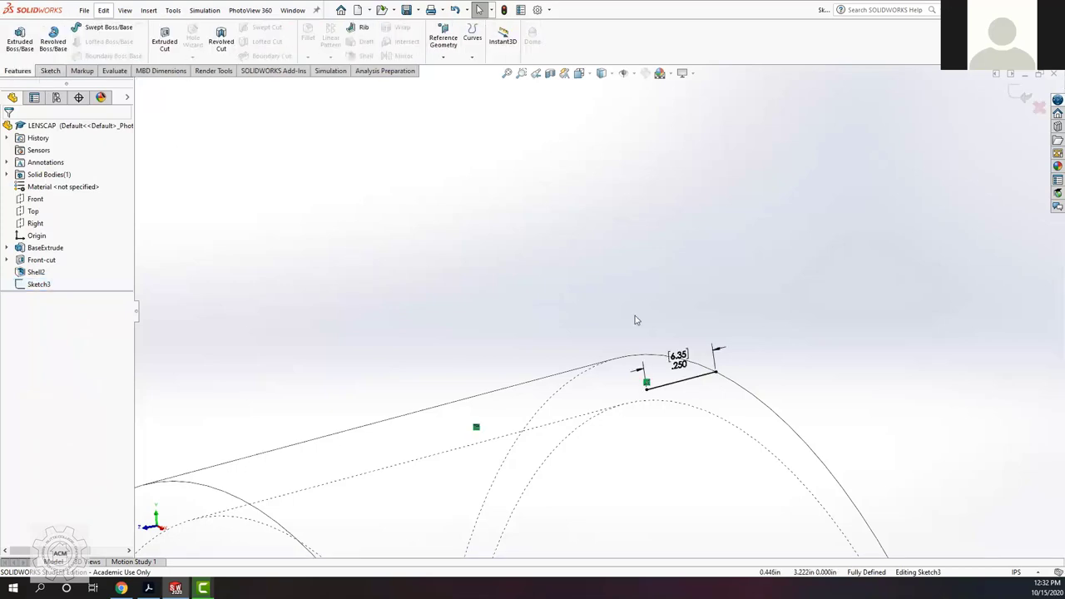
{"action": "left_click", "coordinate": [165, 49]}
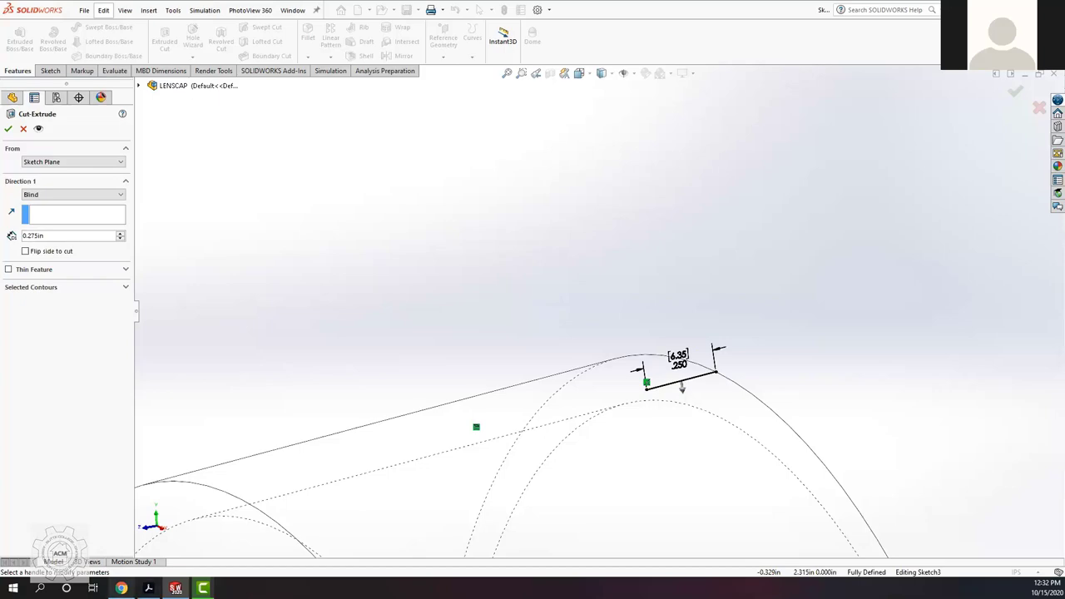
Step: Review the guide's steps 197–206 on the revolved thin cut and renaming it BackCut
{"action": "key", "text": "alt+Tab"}
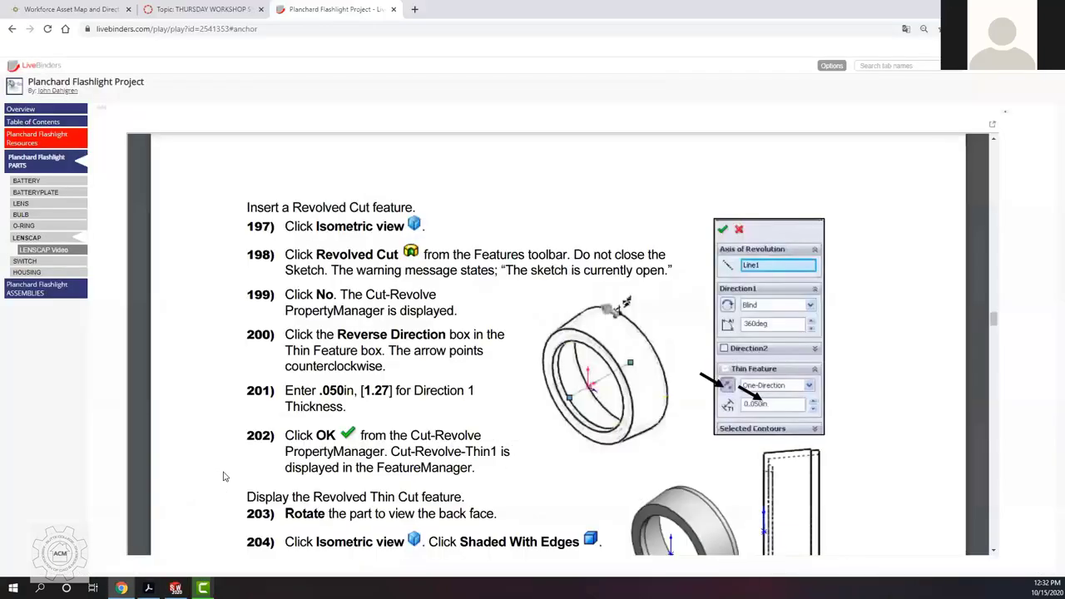
{"action": "scroll", "coordinate": [449, 399], "scroll_direction": "down", "scroll_amount": 3}
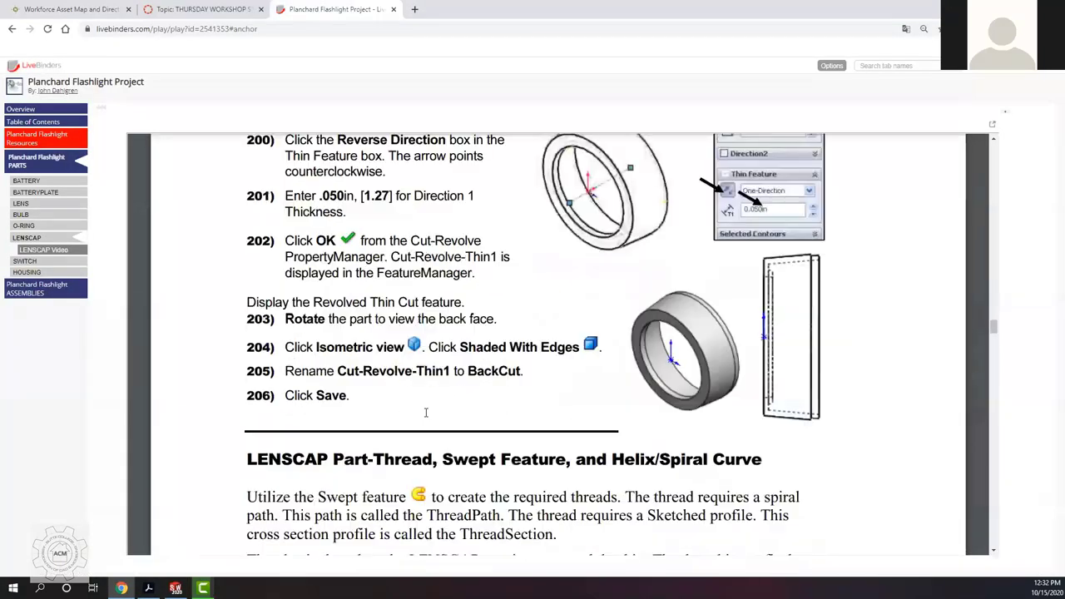
{"action": "scroll", "coordinate": [342, 401], "scroll_direction": "down", "scroll_amount": 2}
{"action": "scroll", "coordinate": [284, 249], "scroll_direction": "up", "scroll_amount": 3}
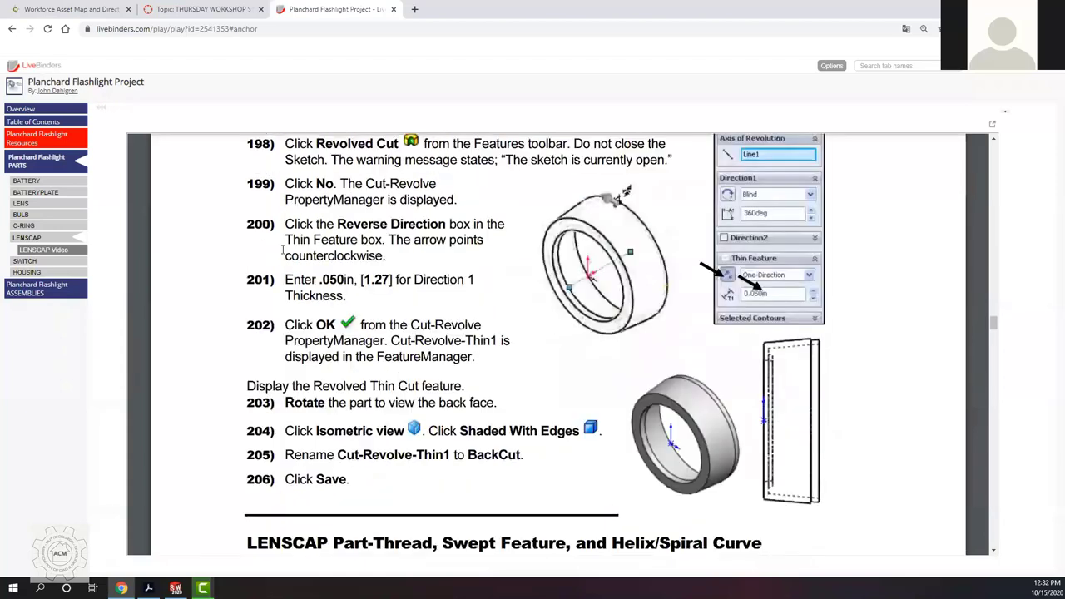
{"action": "scroll", "coordinate": [327, 212], "scroll_direction": "up", "scroll_amount": 2}
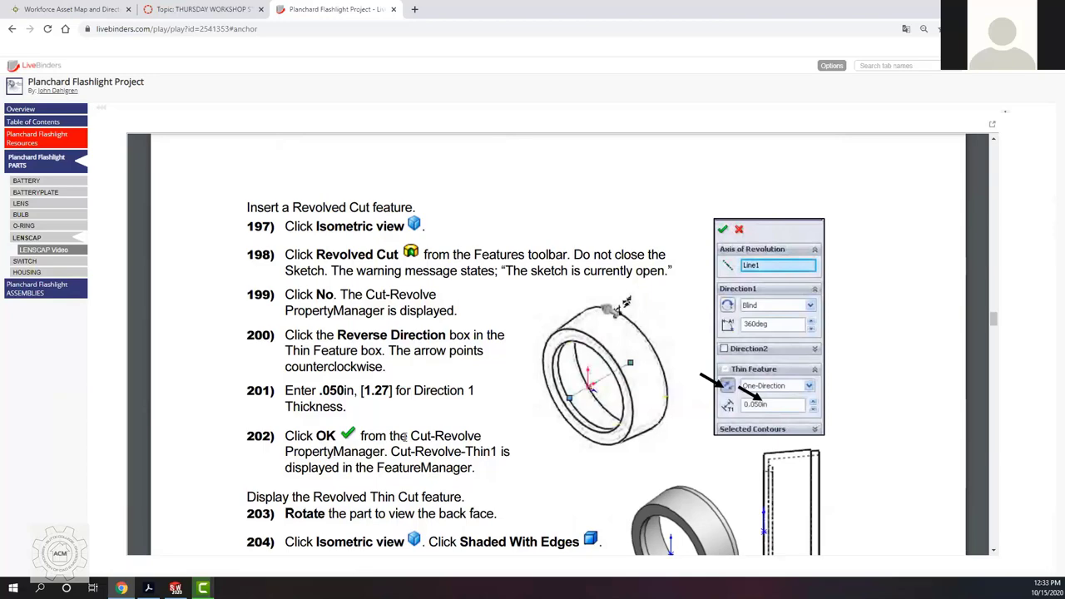
{"action": "scroll", "coordinate": [420, 442], "scroll_direction": "down", "scroll_amount": 2}
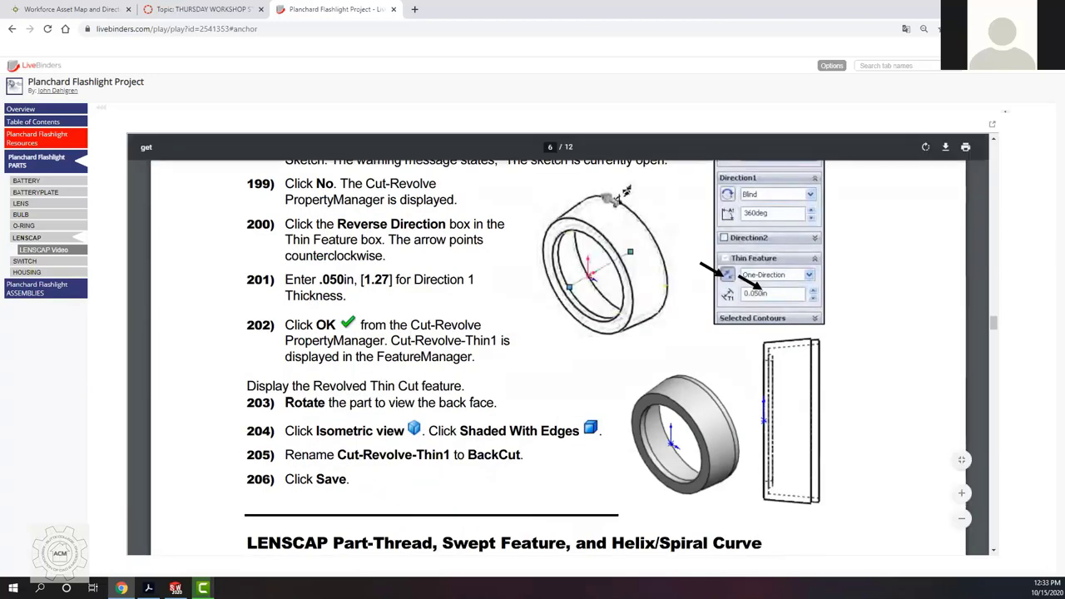
Step: Cancel the Cut-Extrude so Sketch3 stays last after Shell2, and switch to Isometric view
{"action": "key", "text": "alt+Tab"}
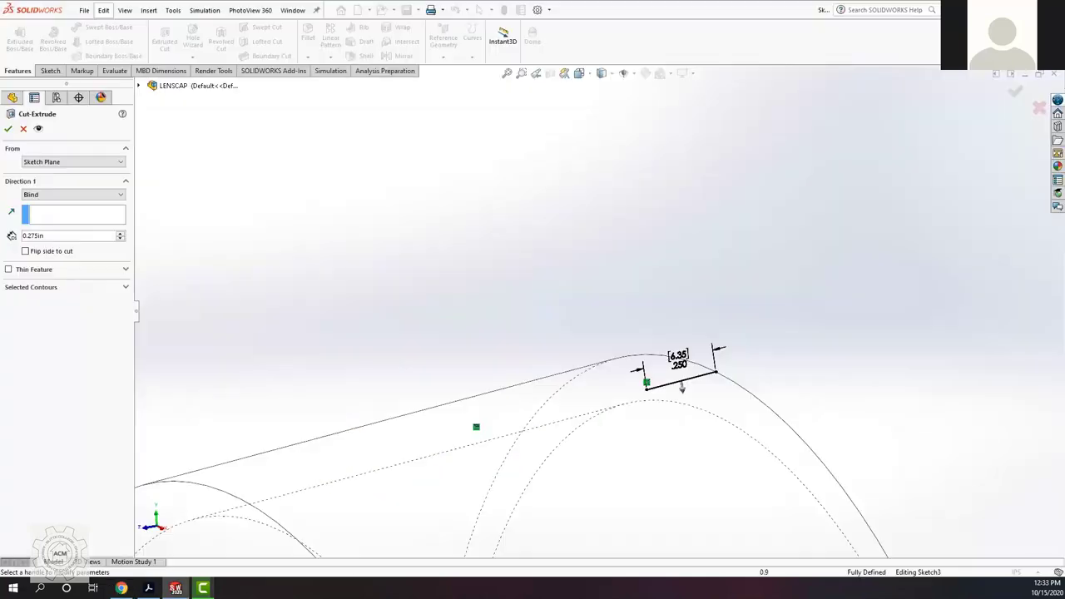
{"action": "left_click", "coordinate": [24, 128]}
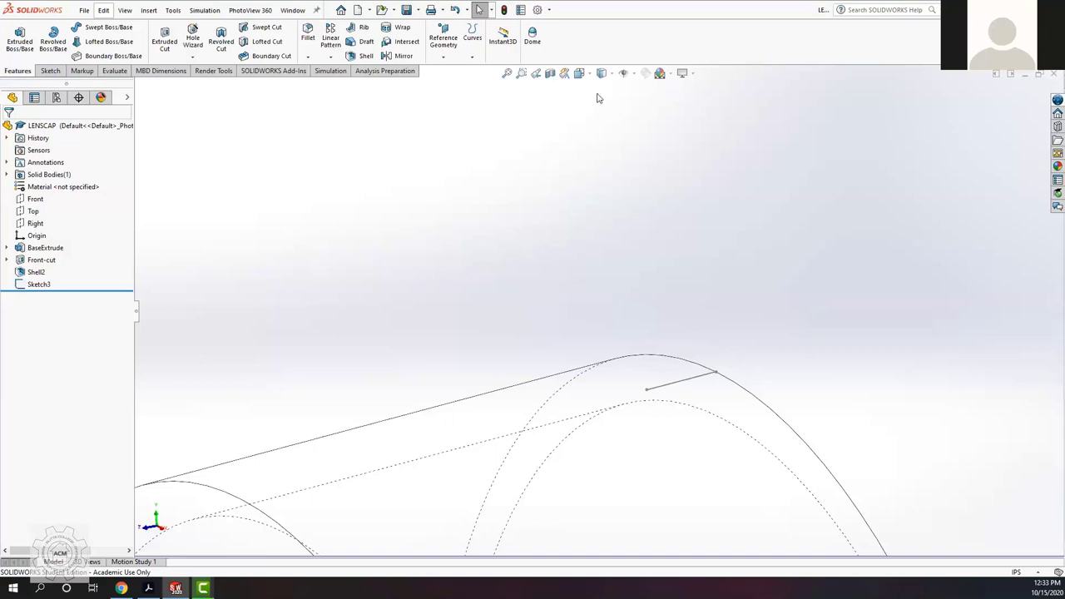
{"action": "key", "text": "space"}
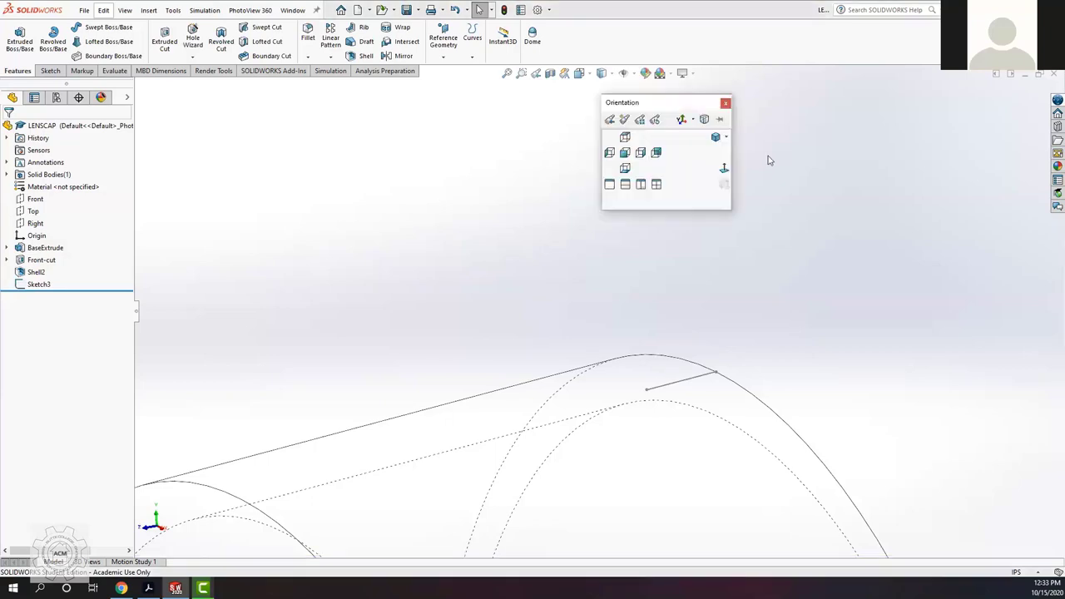
{"action": "left_click", "coordinate": [653, 315]}
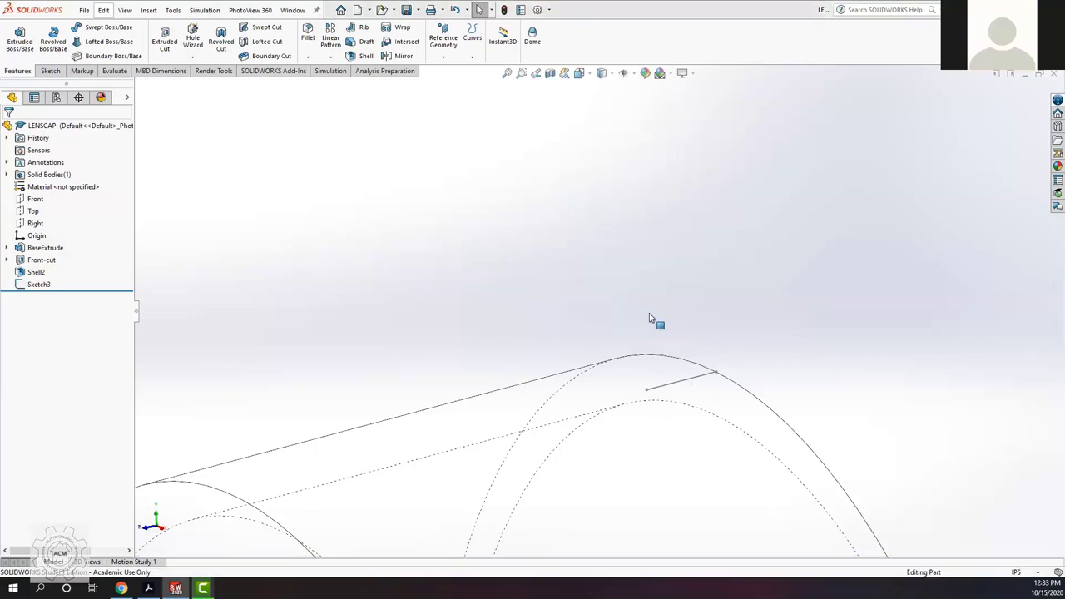
{"action": "scroll", "coordinate": [585, 319], "scroll_direction": "down", "scroll_amount": 5}
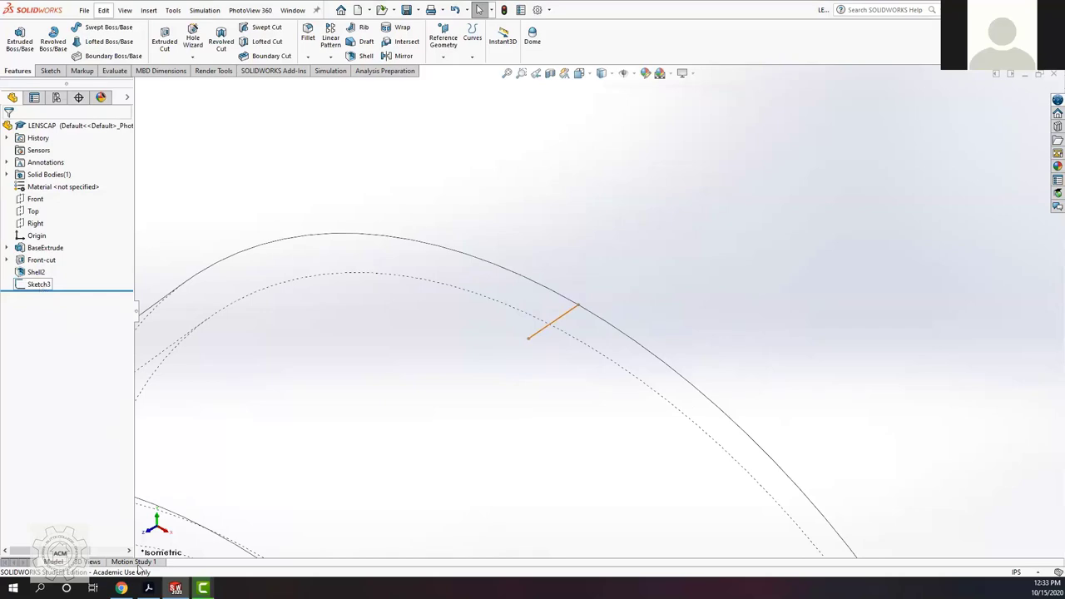
Step: Recheck the guide's dimension steps 190–196 and revolved cut steps 197–202 on pages 5–6
{"action": "key", "text": "alt+Tab"}
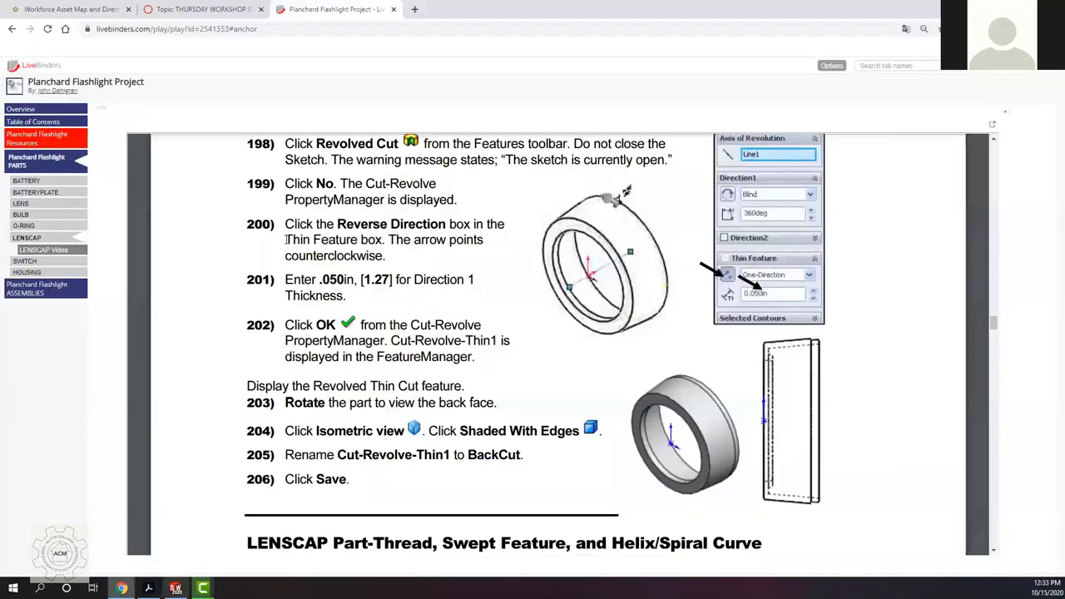
{"action": "scroll", "coordinate": [374, 249], "scroll_direction": "up", "scroll_amount": 3}
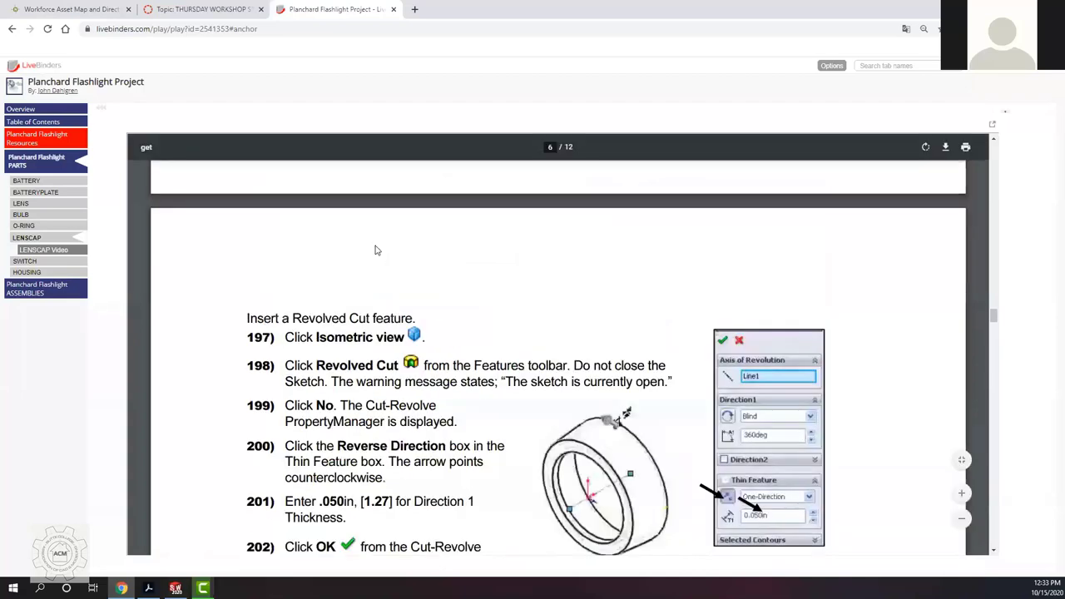
{"action": "scroll", "coordinate": [380, 255], "scroll_direction": "up", "scroll_amount": 5}
{"action": "scroll", "coordinate": [408, 292], "scroll_direction": "up", "scroll_amount": 1}
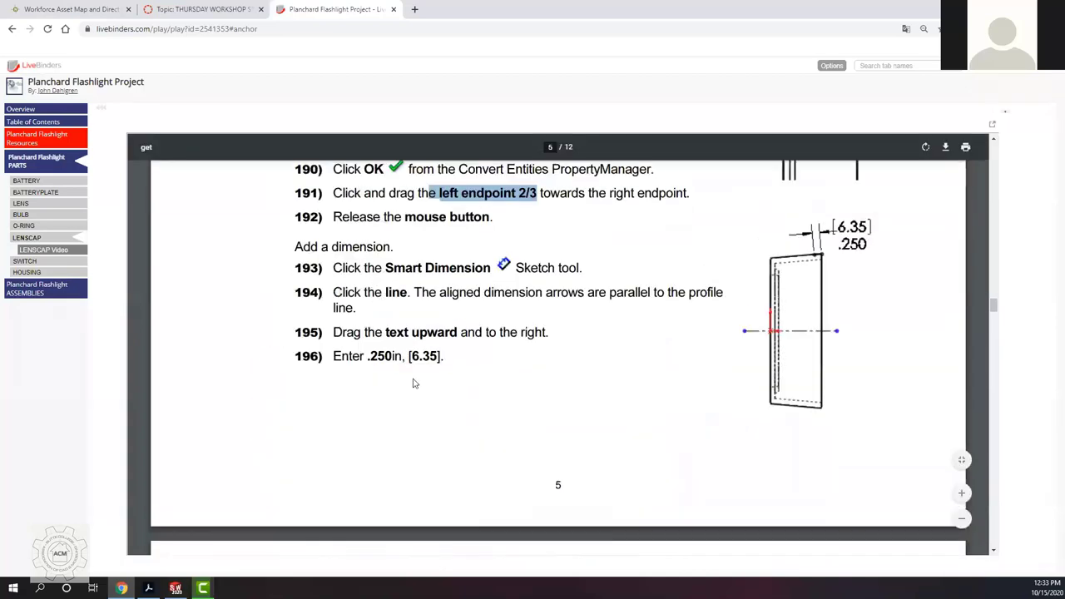
{"action": "scroll", "coordinate": [416, 379], "scroll_direction": "down", "scroll_amount": 5}
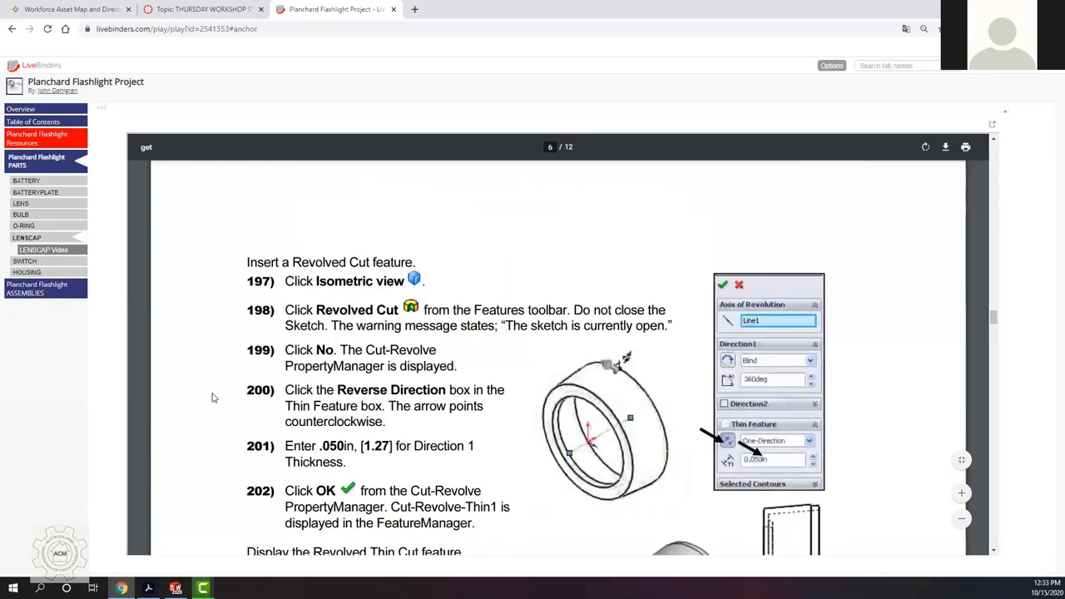
{"action": "key", "text": "alt+Tab"}
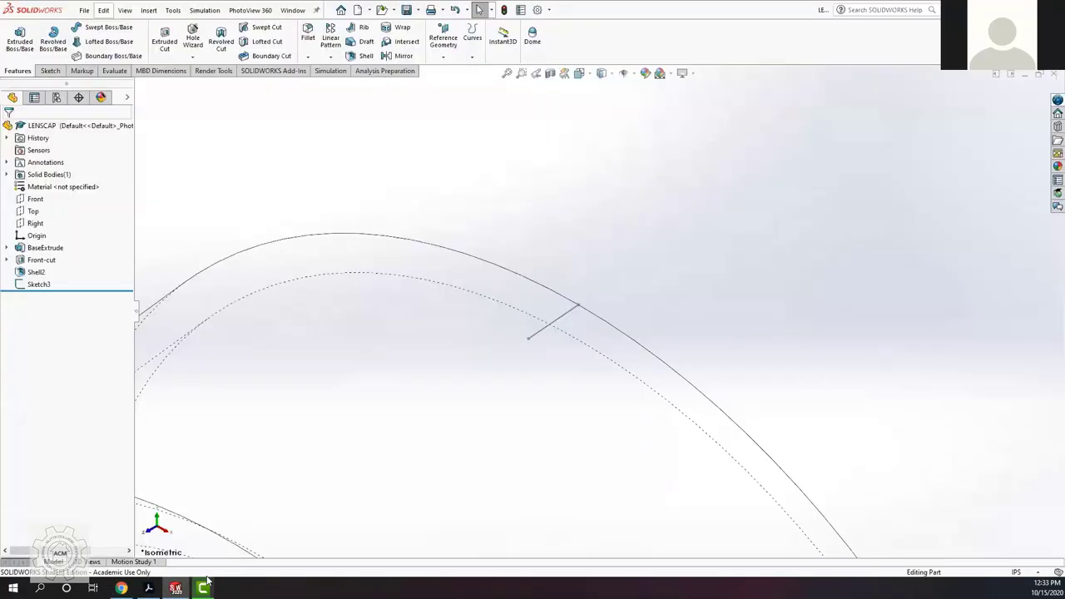
Step: Reopen Sketch3 for editing with the Features tab shown, and highlight the tutorial's Revolved Cut step
{"action": "right_click", "coordinate": [37, 282]}
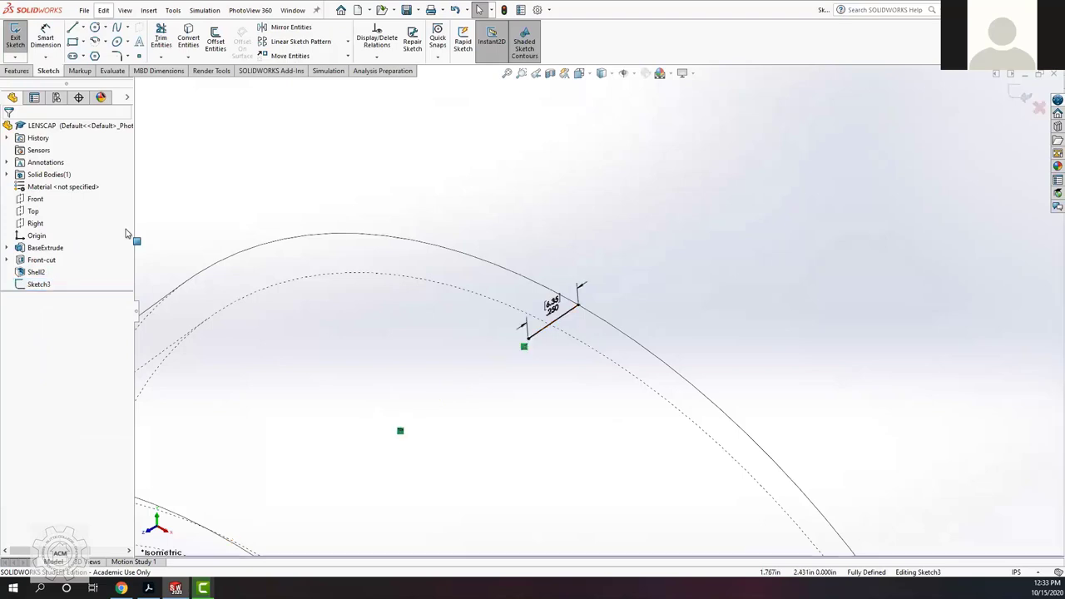
{"action": "left_click", "coordinate": [19, 73]}
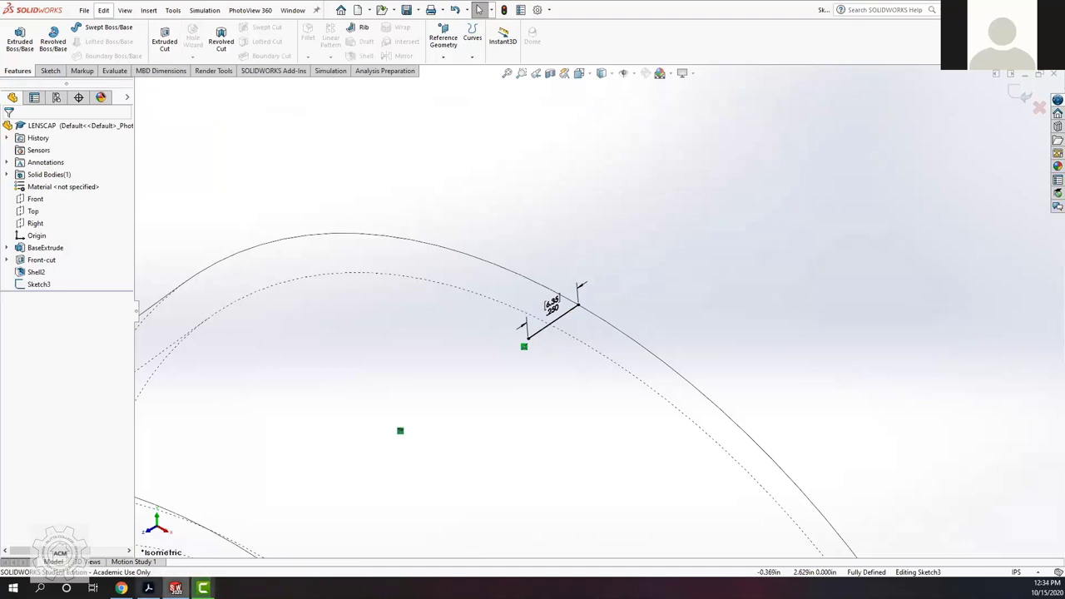
{"action": "key", "text": "alt+Tab"}
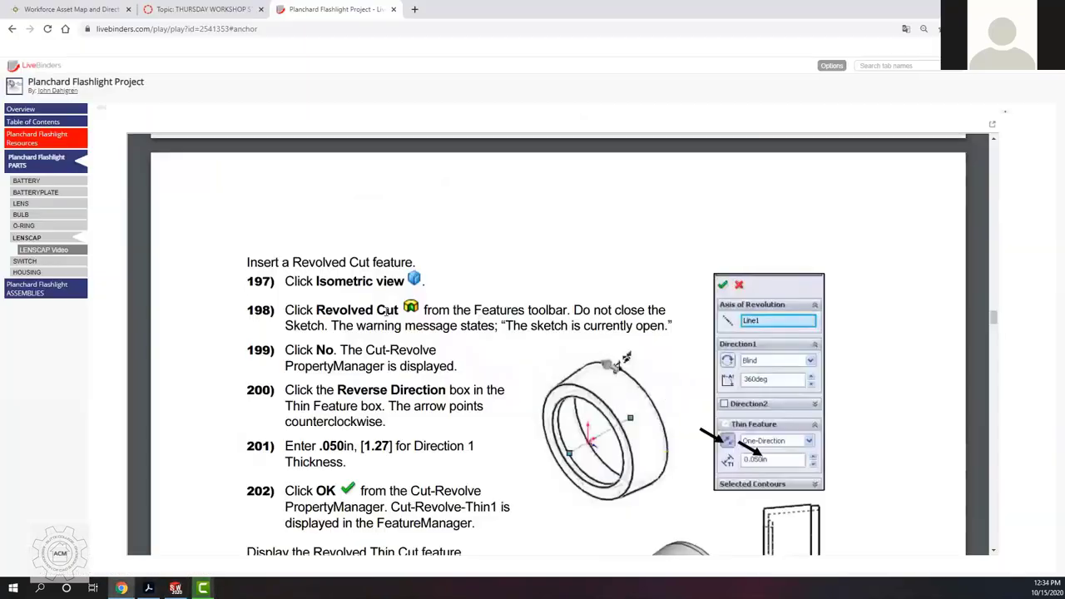
{"action": "left_click_drag", "start_coordinate": [298, 313], "coordinate": [399, 312]}
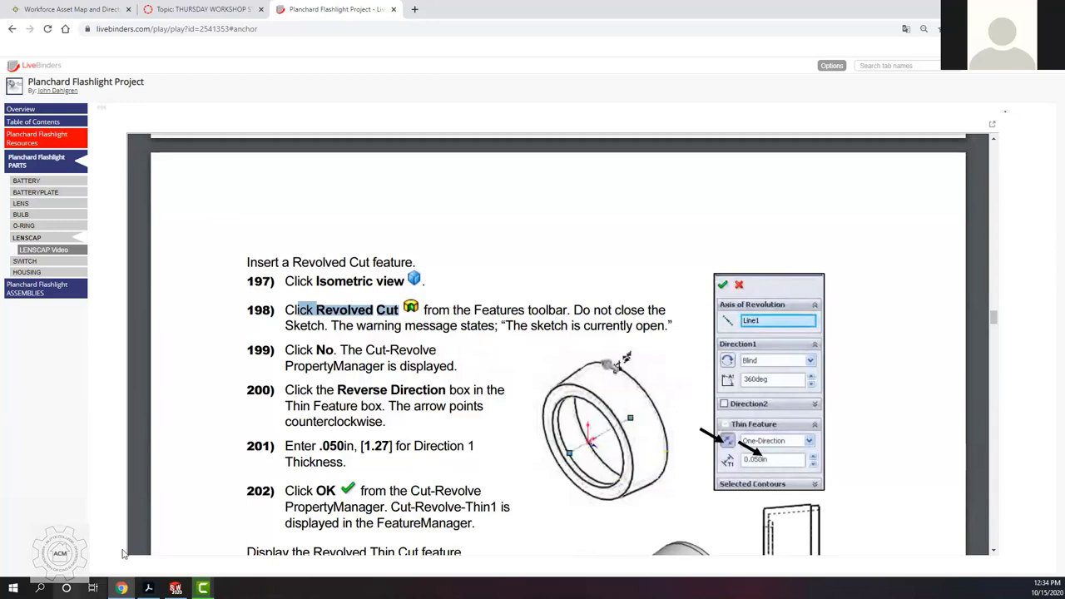
{"action": "mouse_move", "coordinate": [122, 589]}
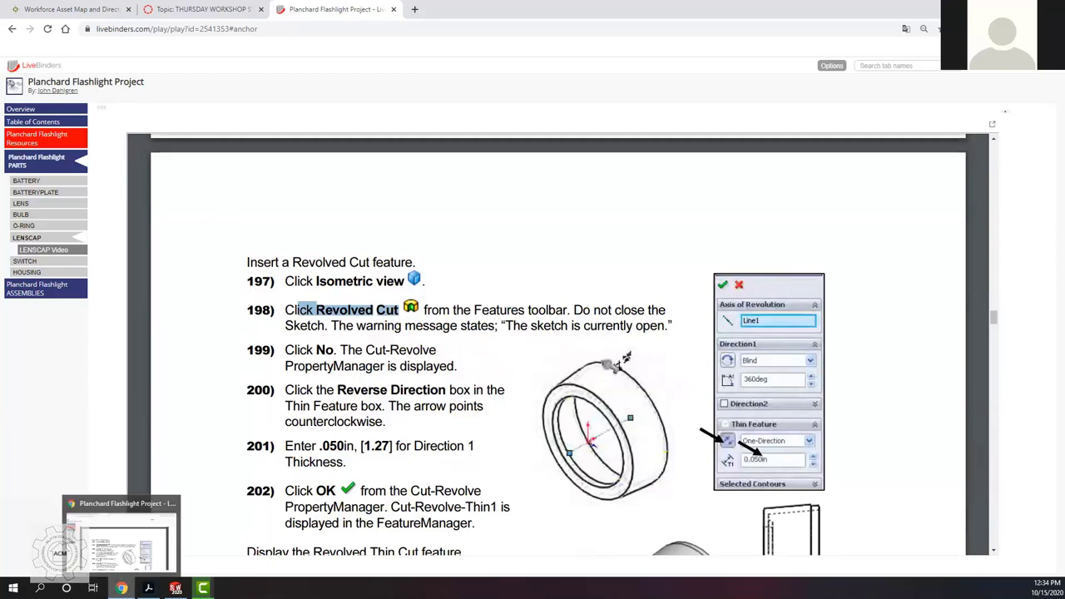
{"action": "key", "text": "alt+Tab"}
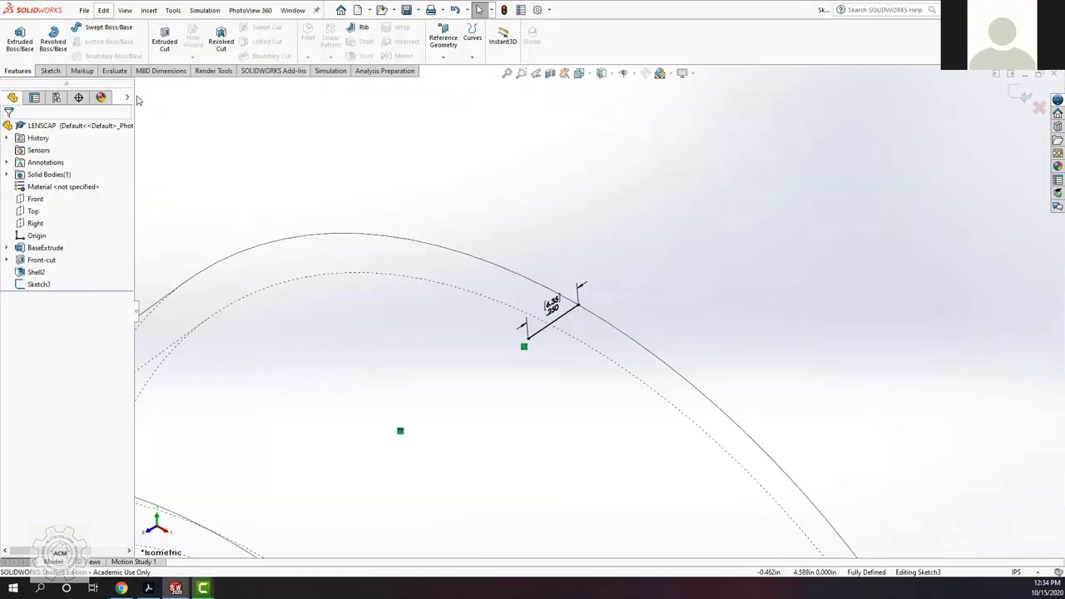
Step: Start a Revolved Cut on the open Sketch3 as a thin feature, using Line1 as the axis
{"action": "left_click", "coordinate": [55, 46]}
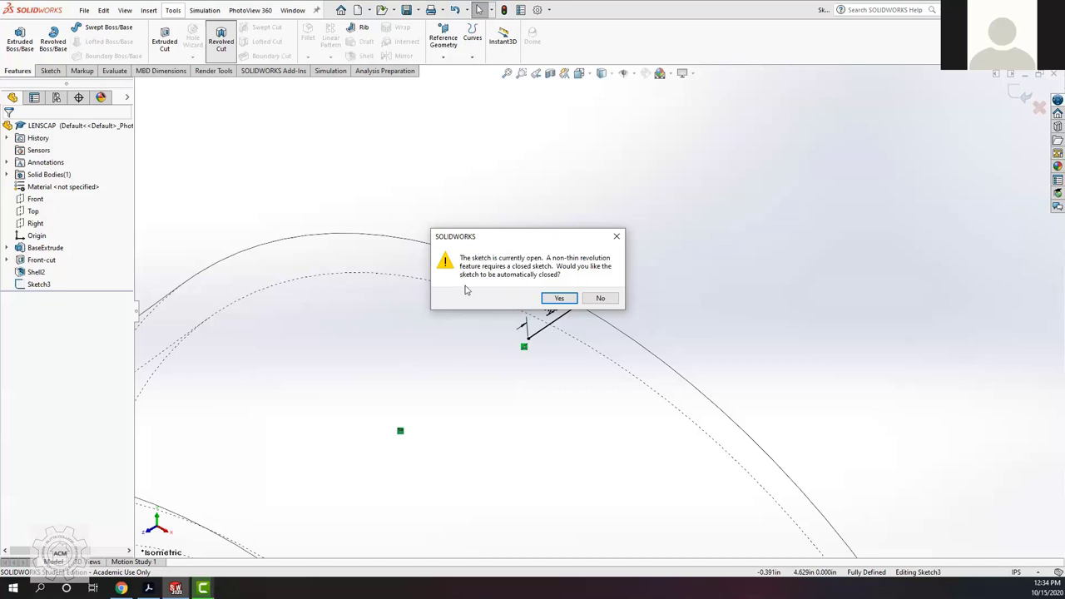
{"action": "left_click", "coordinate": [600, 299]}
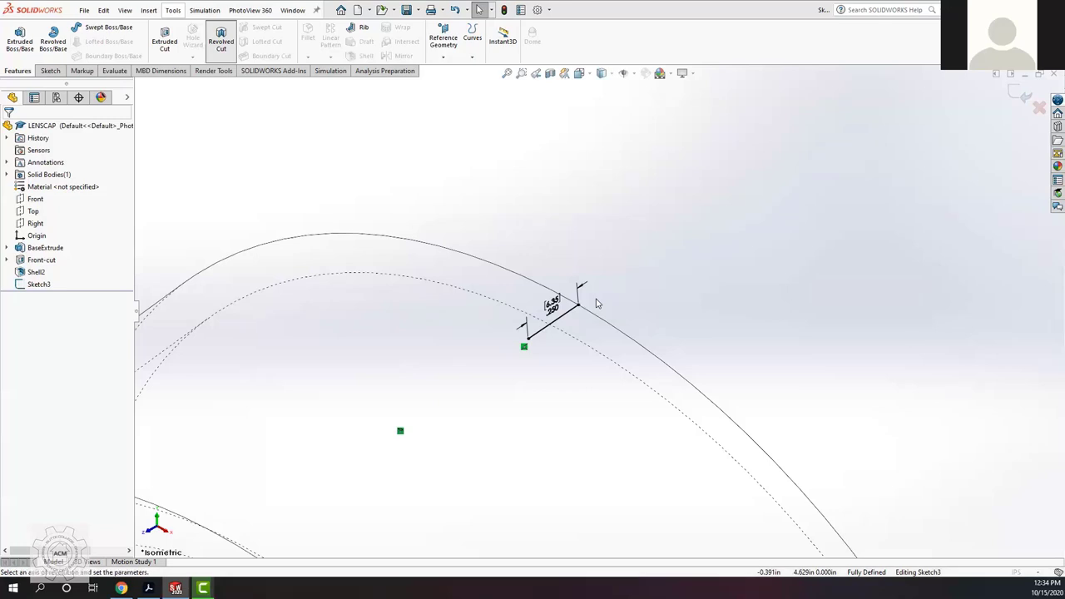
{"action": "left_click", "coordinate": [597, 305]}
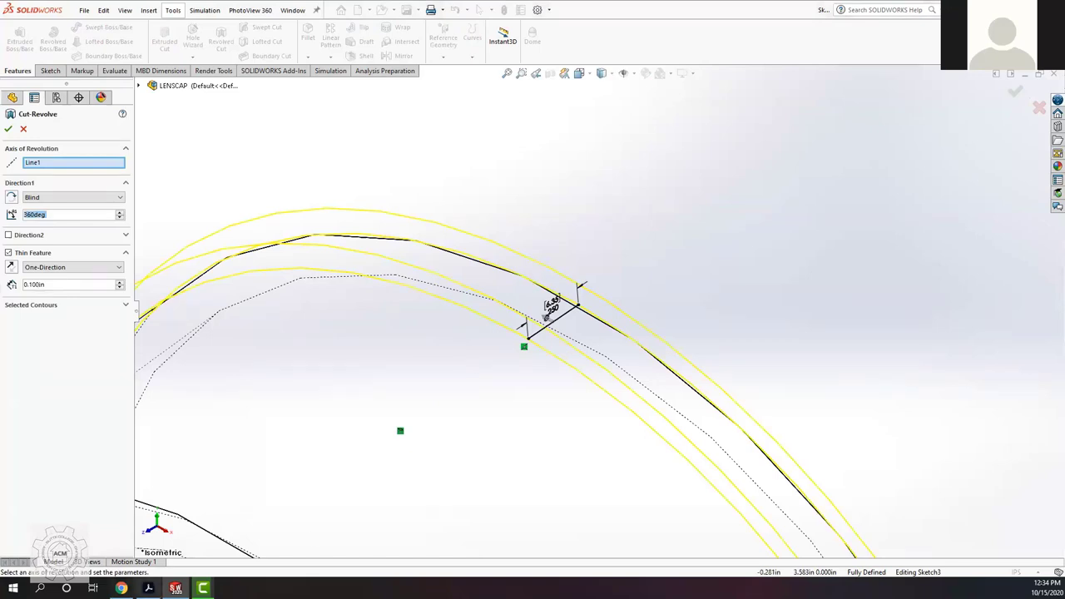
Step: Orbit the view to inspect the 360° 0.100in thin Cut-Revolve preview around Line1
{"action": "middle_click_drag", "start_coordinate": [439, 424], "coordinate": [394, 389]}
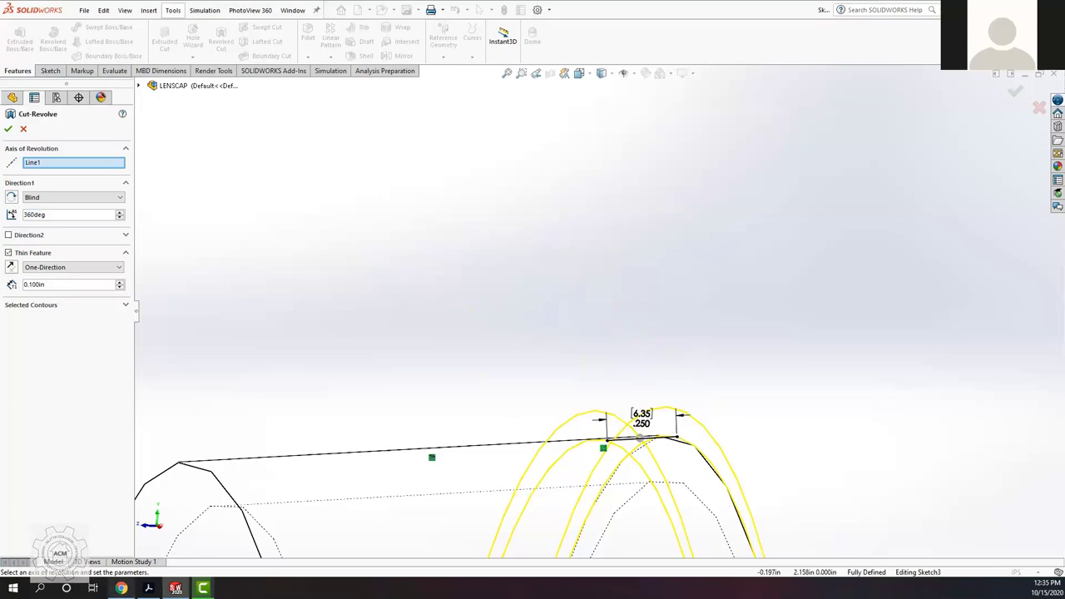
Step: Bring the guide's Revolved Cut steps 197–204, calling for .050in thickness, back into view
{"action": "key", "text": "alt+Tab"}
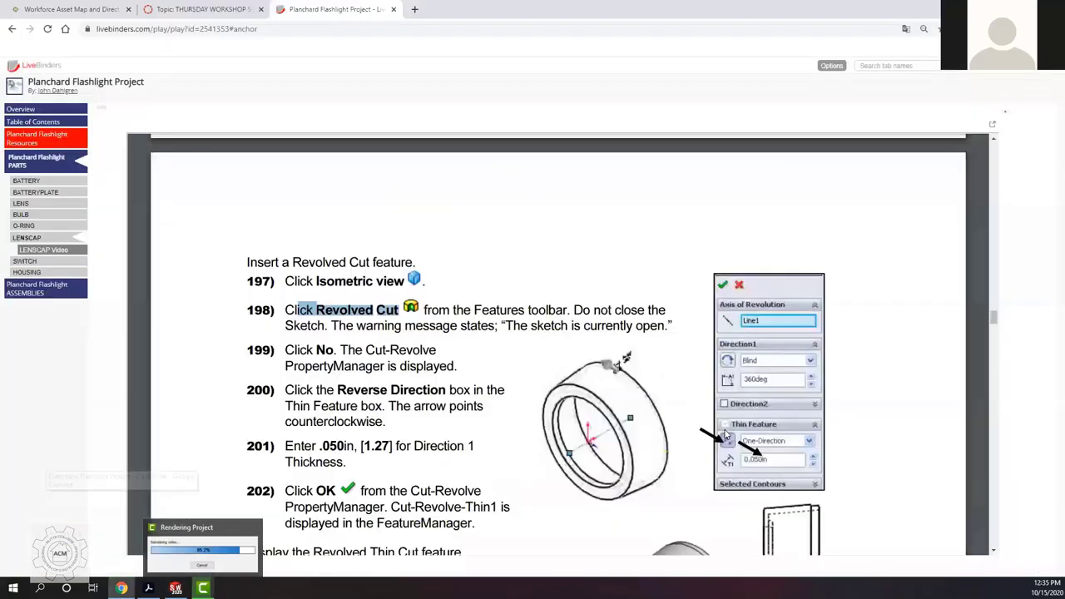
{"action": "scroll", "coordinate": [767, 397], "scroll_direction": "down", "scroll_amount": 1}
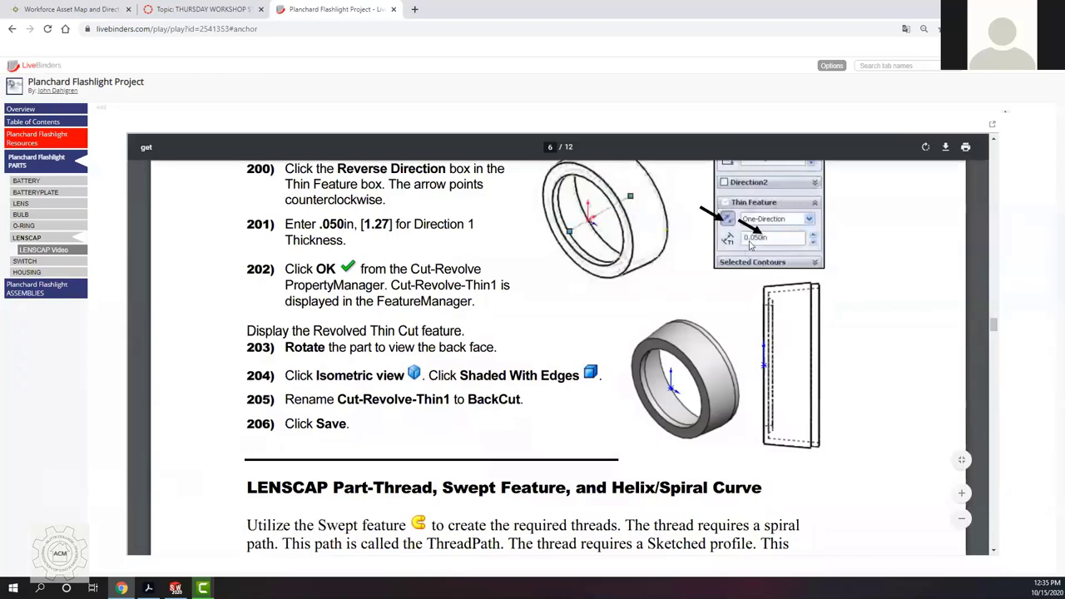
{"action": "scroll", "coordinate": [737, 204], "scroll_direction": "down", "scroll_amount": 1}
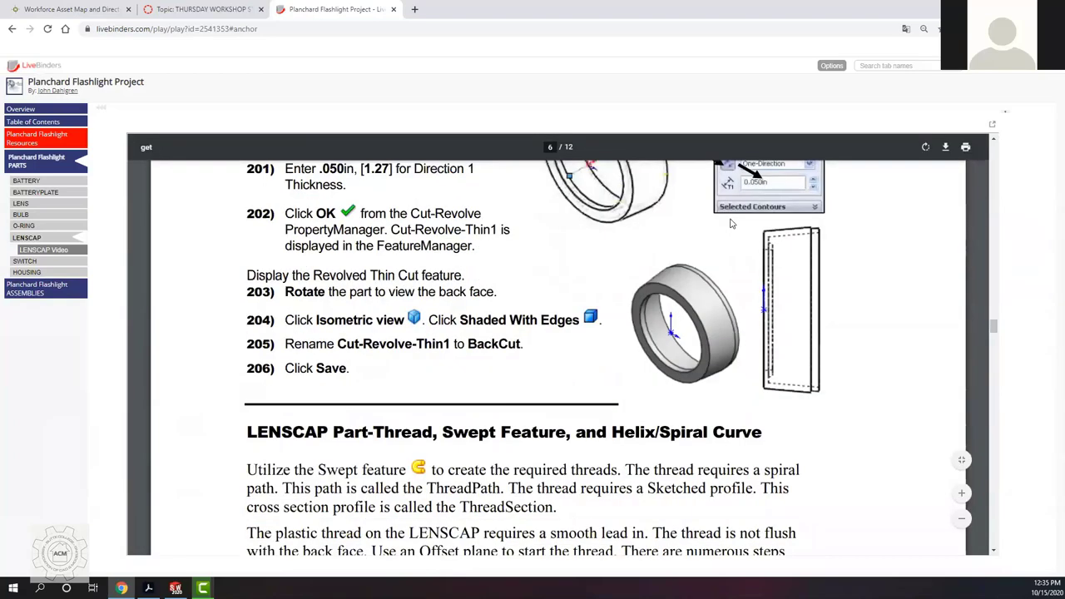
{"action": "scroll", "coordinate": [733, 374], "scroll_direction": "up", "scroll_amount": 4}
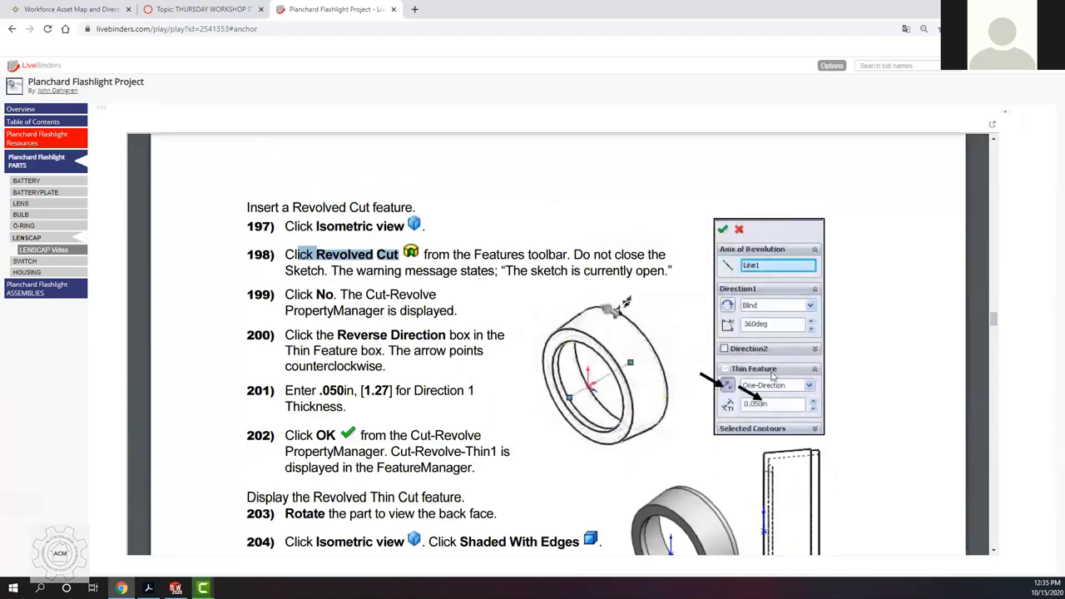
Step: Reverse the thin cut's direction and change its thickness from 0.100in to 0.050in
{"action": "key", "text": "alt+Tab"}
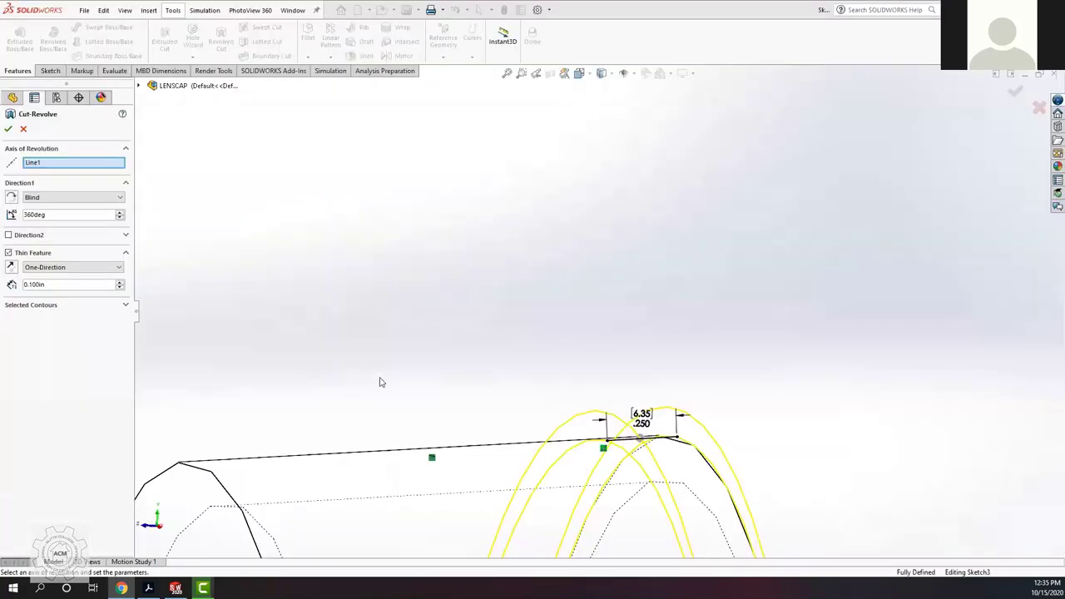
{"action": "left_click", "coordinate": [10, 269]}
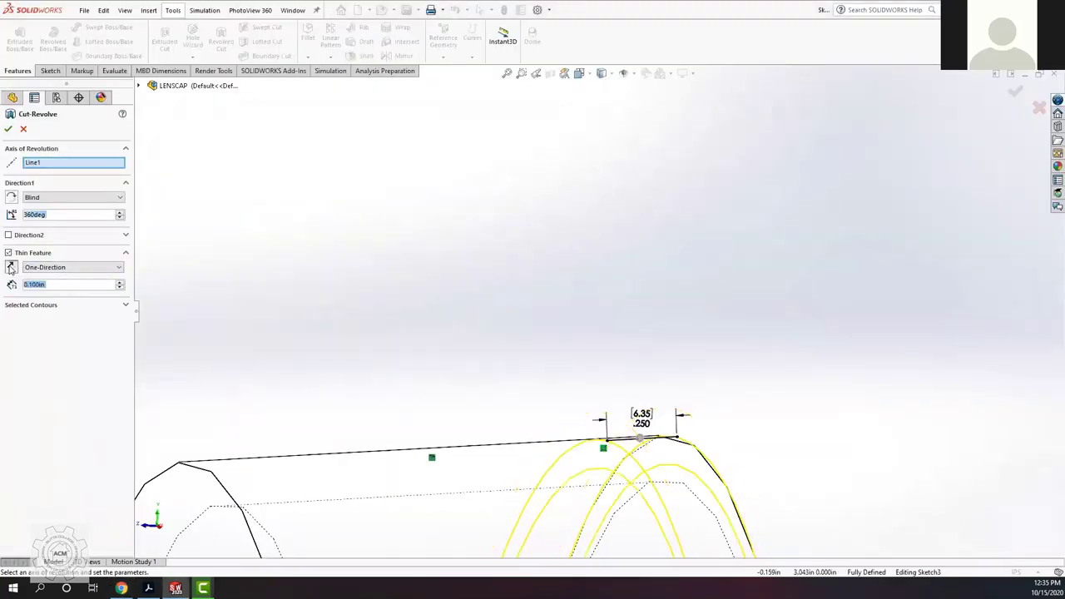
{"action": "left_click", "coordinate": [57, 287]}
{"action": "key", "text": "End"}
{"action": "key", "text": "shift+Home"}
{"action": "key", "text": "BackSpace"}
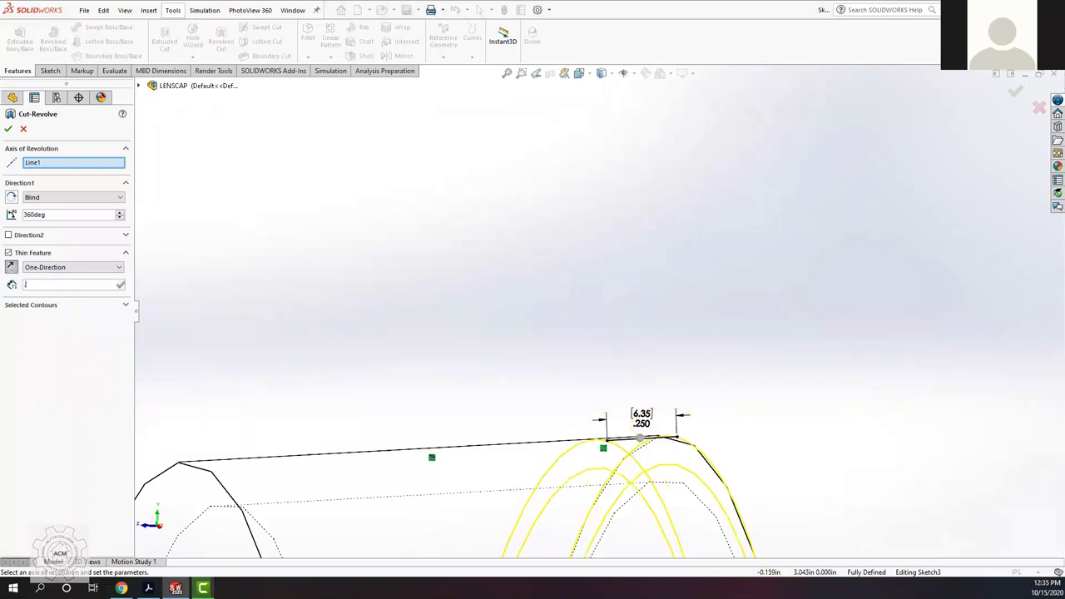
{"action": "type", "text": ".05"}
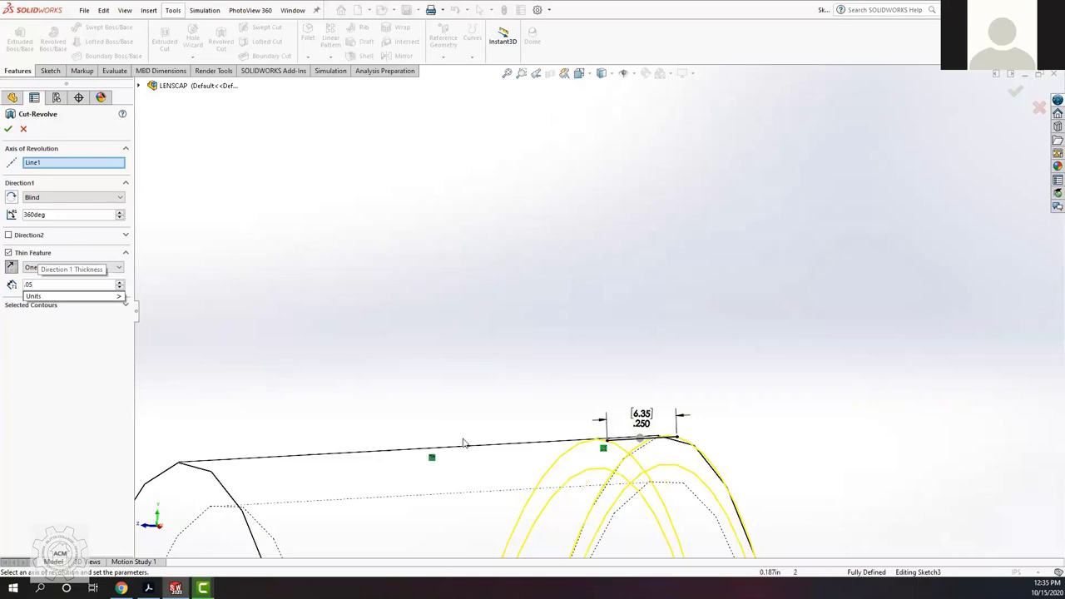
Step: Apply the 360° thin revolved cut, adding Cut-Revolve-Thin1 after Shell2
{"action": "scroll", "coordinate": [508, 526], "scroll_direction": "down", "scroll_amount": 2}
{"action": "scroll", "coordinate": [528, 528], "scroll_direction": "up", "scroll_amount": 5}
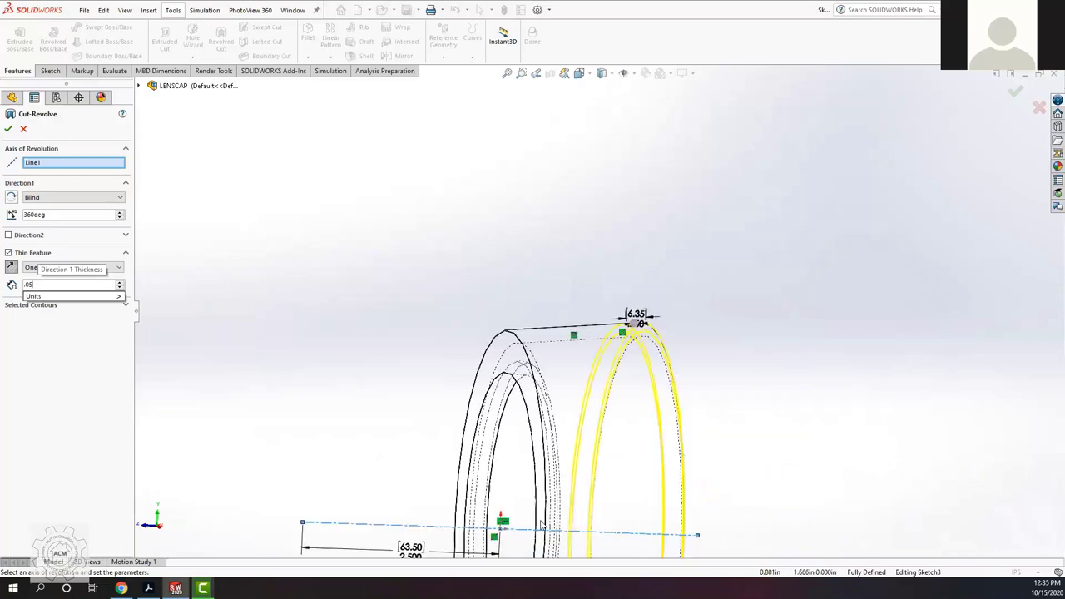
{"action": "scroll", "coordinate": [403, 475], "scroll_direction": "up", "scroll_amount": 2}
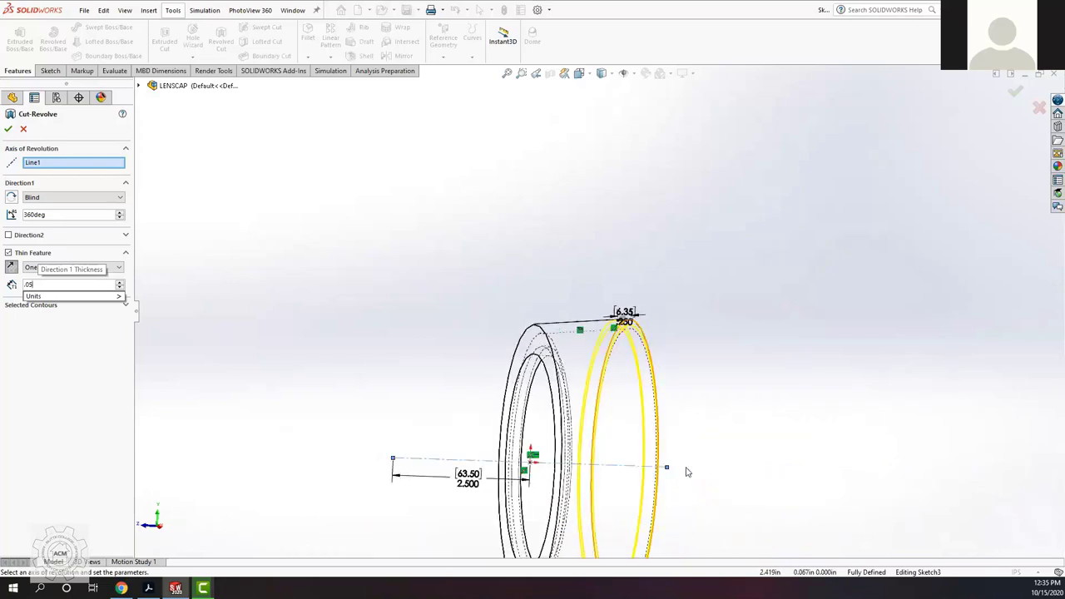
{"action": "mouse_move", "coordinate": [50, 296]}
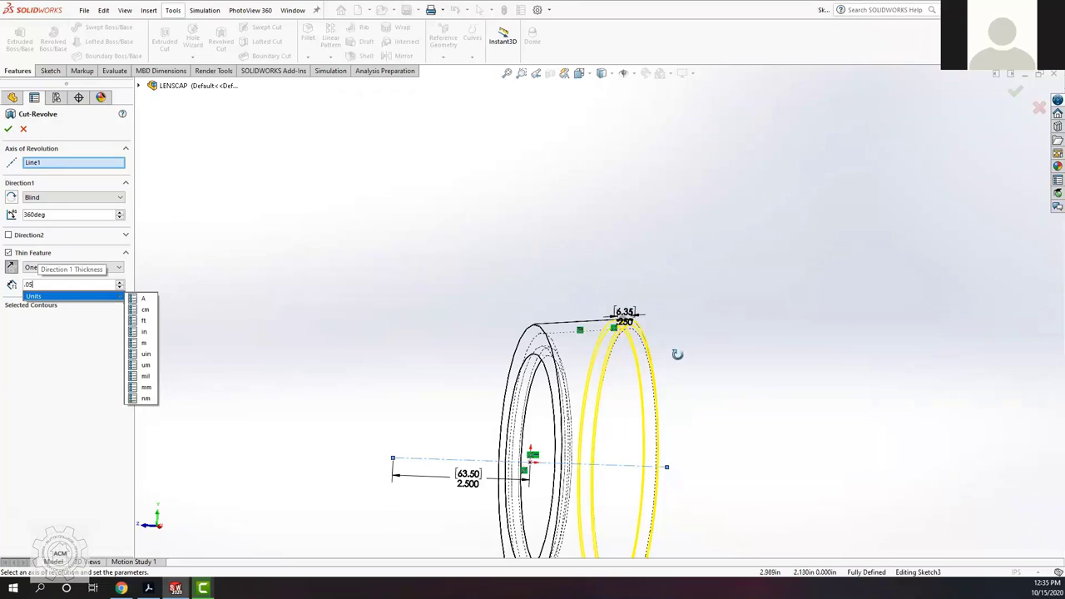
{"action": "scroll", "coordinate": [699, 298], "scroll_direction": "down", "scroll_amount": 3}
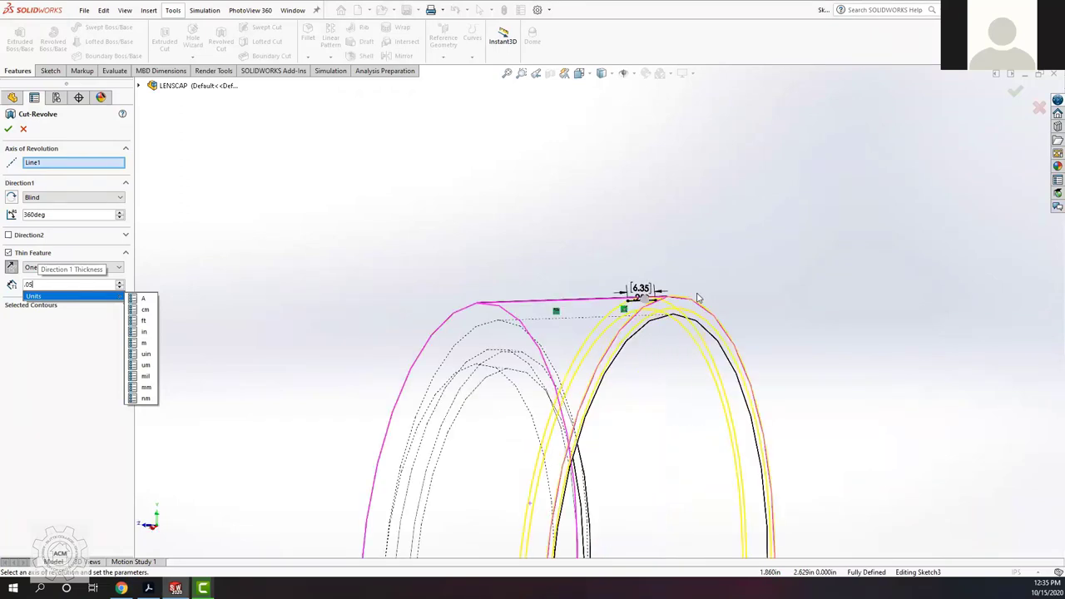
{"action": "left_click", "coordinate": [9, 130]}
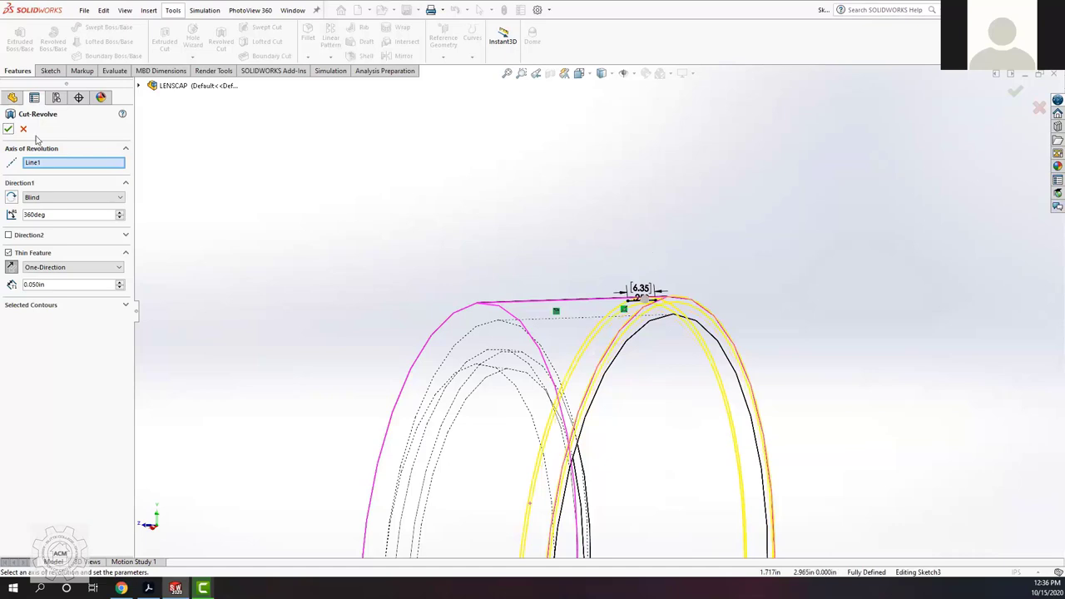
{"action": "left_click", "coordinate": [8, 129]}
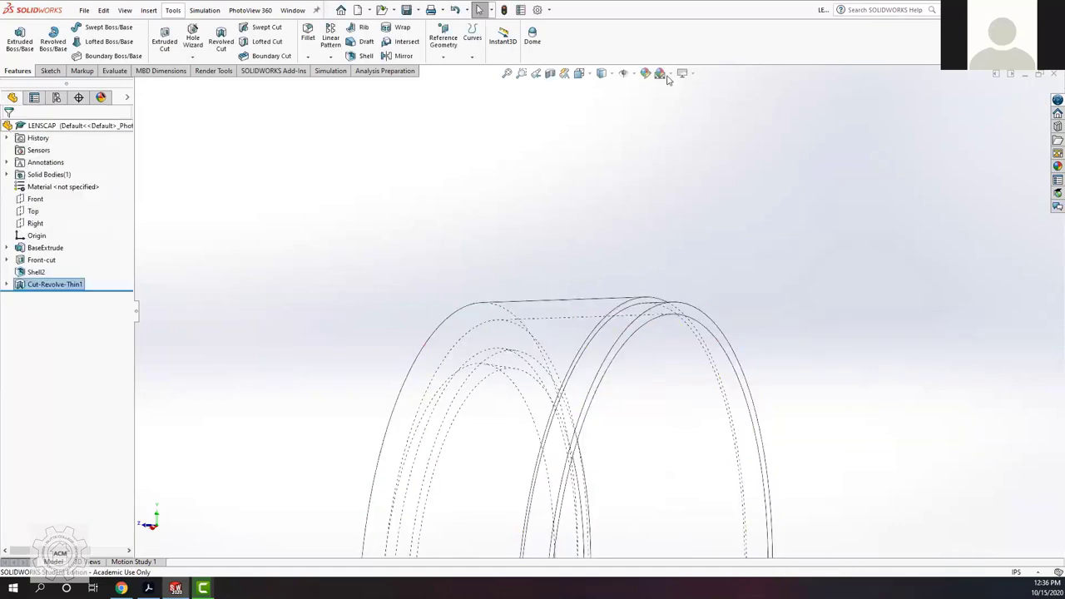
Step: Display the lens cap Shaded With Edges and orbit it to show the back face
{"action": "left_click", "coordinate": [605, 75]}
{"action": "left_click", "coordinate": [604, 90]}
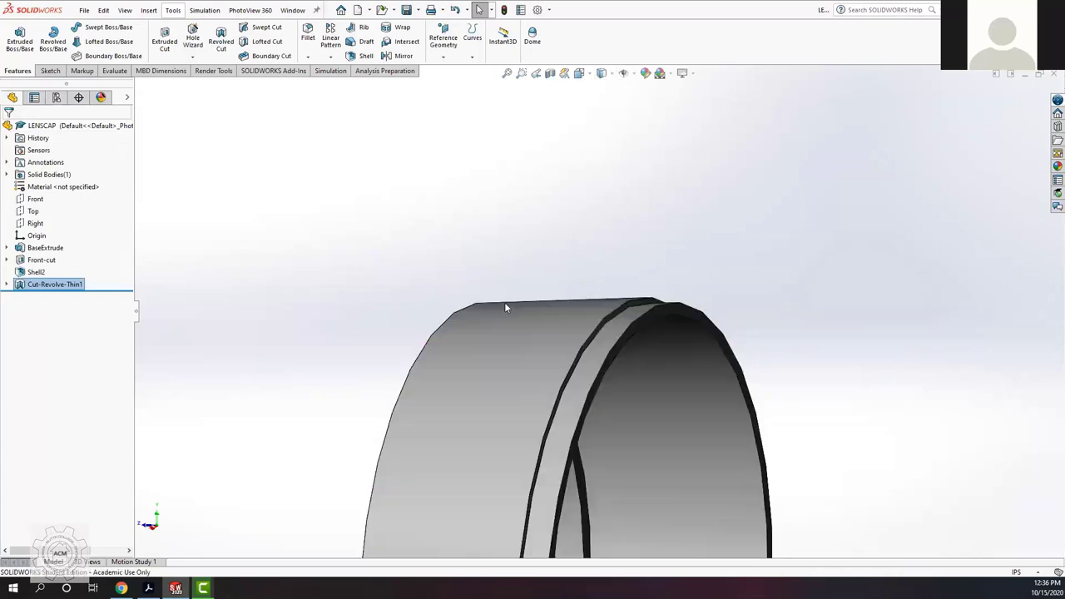
{"action": "middle_click_drag", "start_coordinate": [442, 280], "coordinate": [464, 319]}
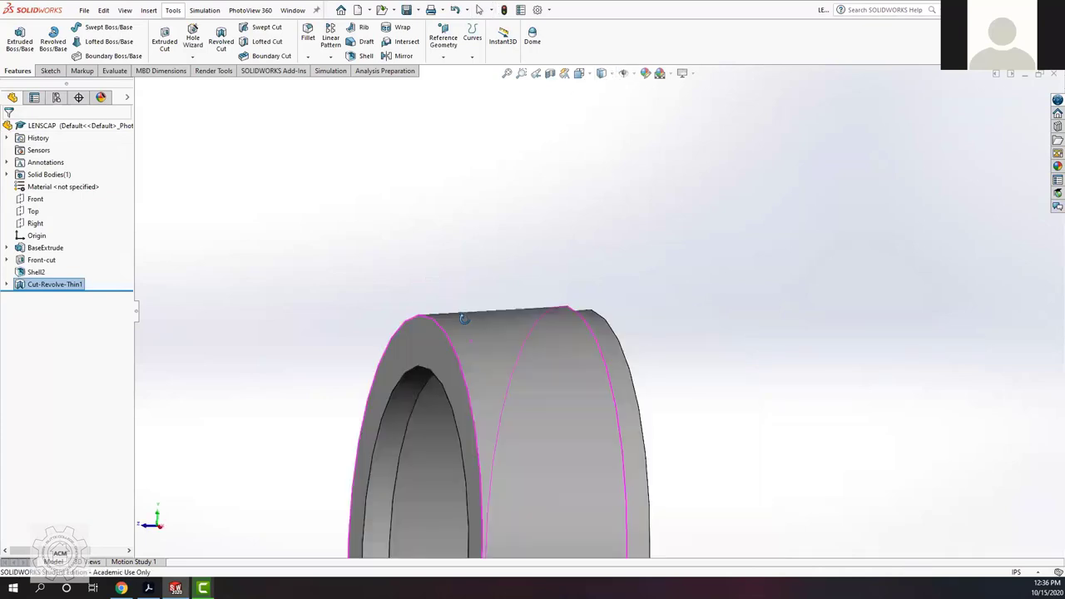
{"action": "middle_click_drag", "start_coordinate": [462, 376], "coordinate": [451, 386]}
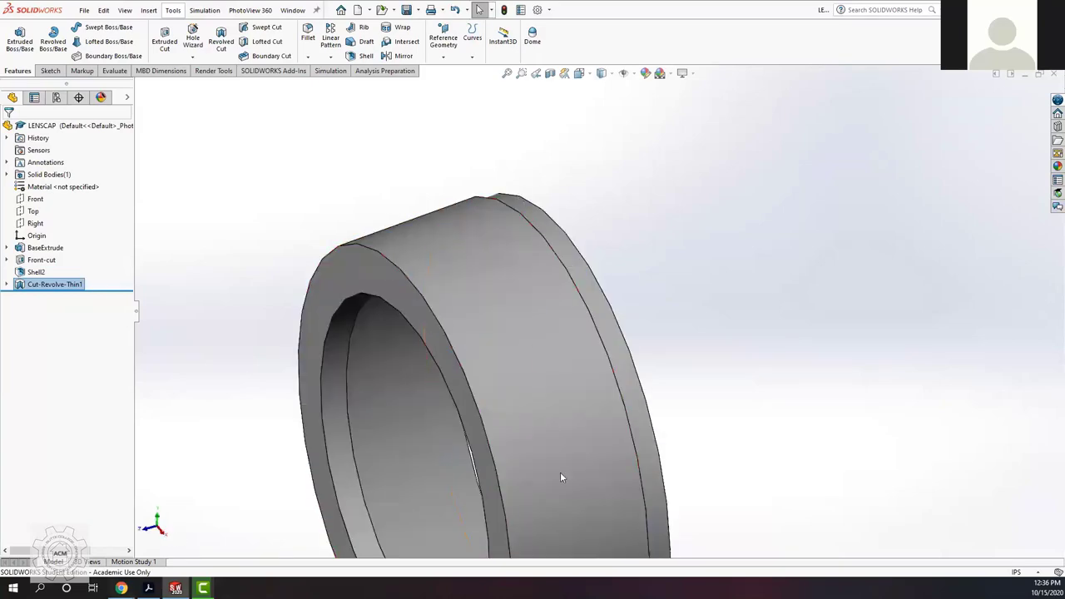
Step: Look up the new feature name BackCut in tutorial step 205
{"action": "key", "text": "alt+Tab"}
{"action": "scroll", "coordinate": [471, 404], "scroll_direction": "down", "scroll_amount": 2}
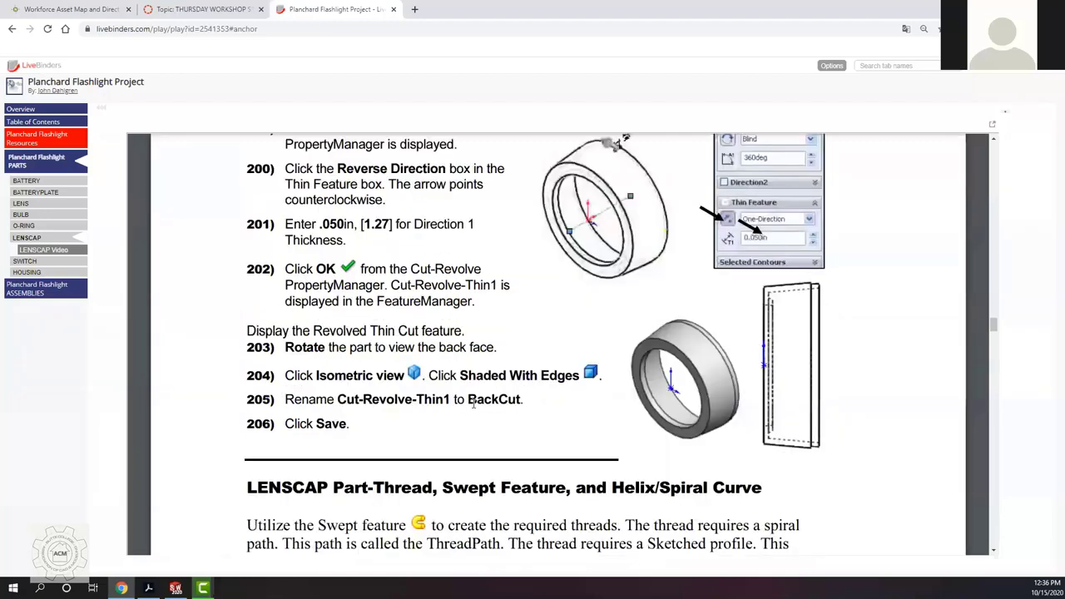
{"action": "left_click_drag", "start_coordinate": [460, 400], "coordinate": [522, 401]}
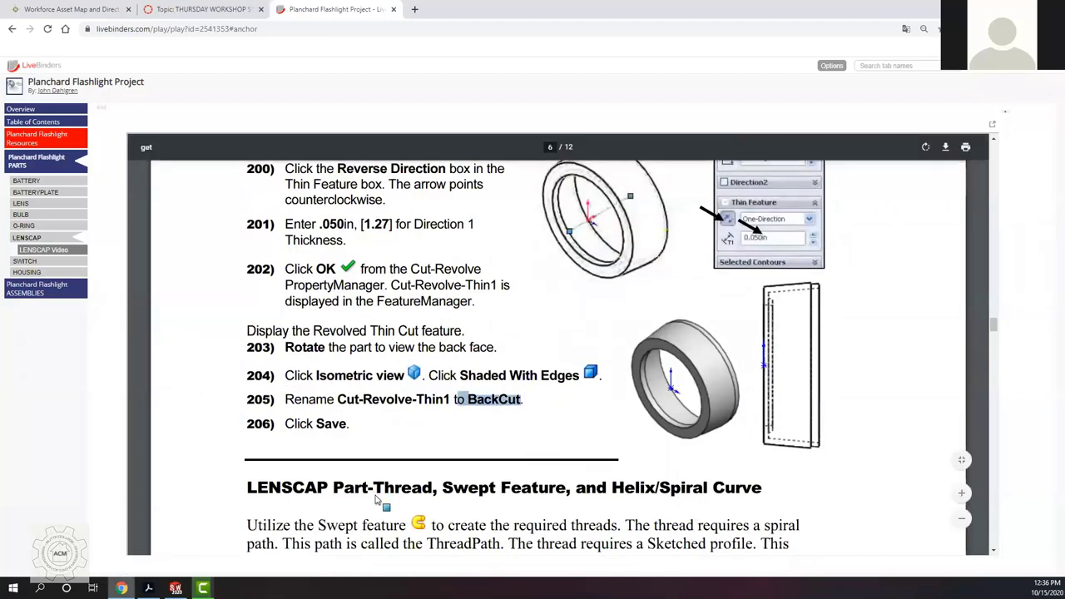
{"action": "key", "text": "alt+Tab"}
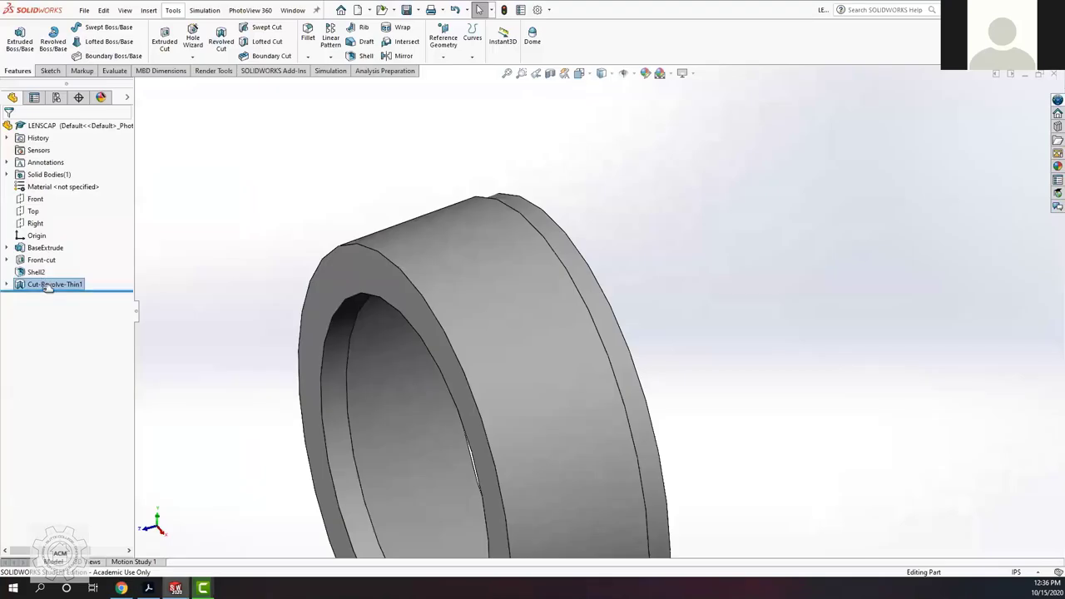
Step: Rename the Cut-Revolve-Thin1 feature to BackCut
{"action": "left_click", "coordinate": [53, 286]}
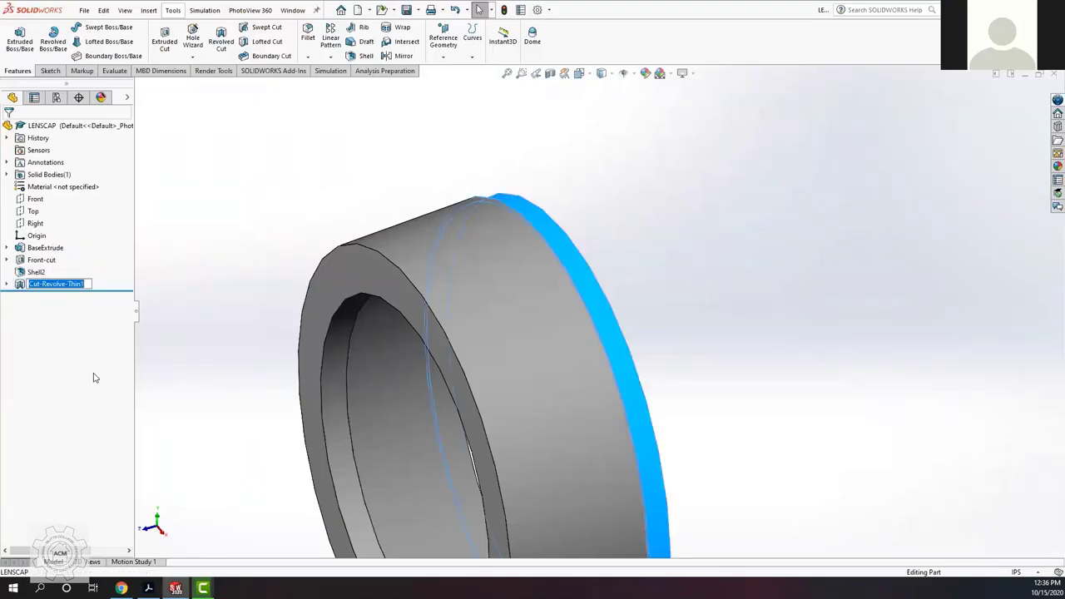
{"action": "key", "text": "BackSpace"}
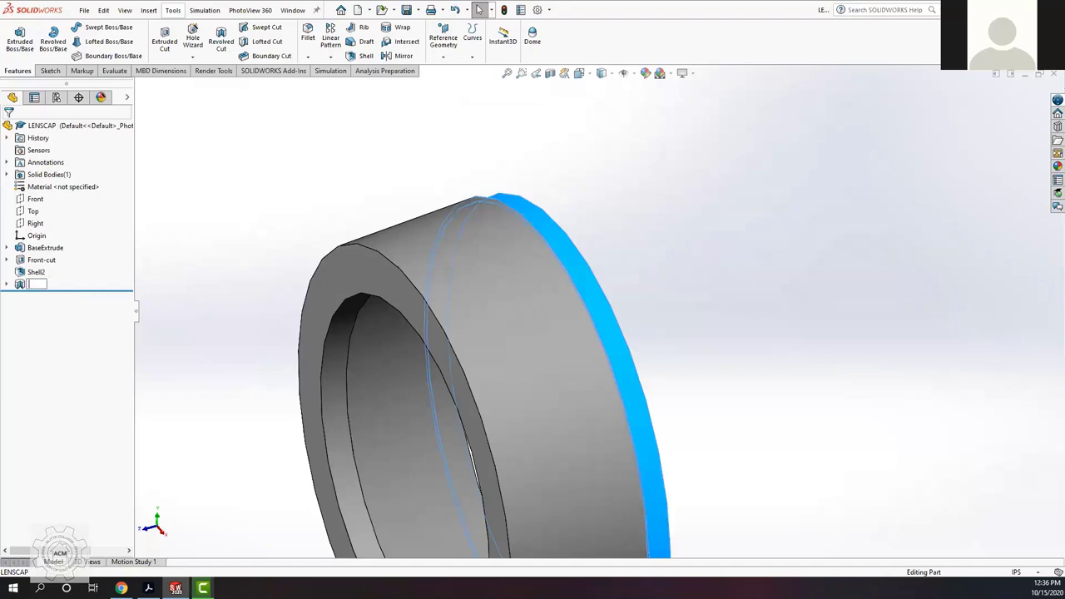
{"action": "type", "text": "BackCut"}
{"action": "key", "text": "Return"}
Step: Save the LENSCAP part from a side-on view
{"action": "middle_click_drag", "start_coordinate": [276, 483], "coordinate": [259, 404]}
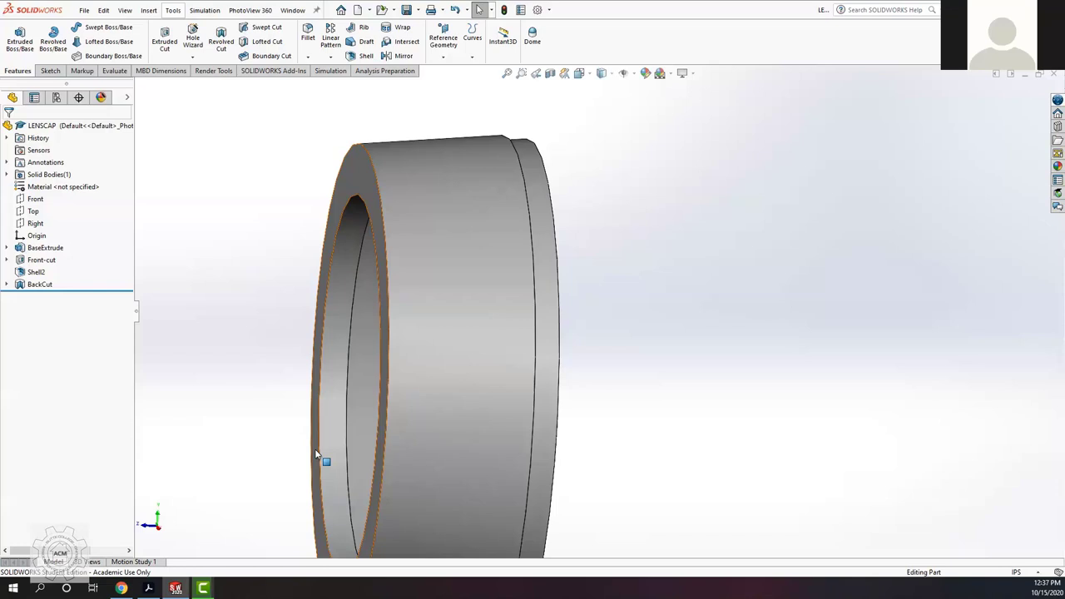
{"action": "left_click", "coordinate": [84, 10]}
{"action": "left_click", "coordinate": [103, 134]}
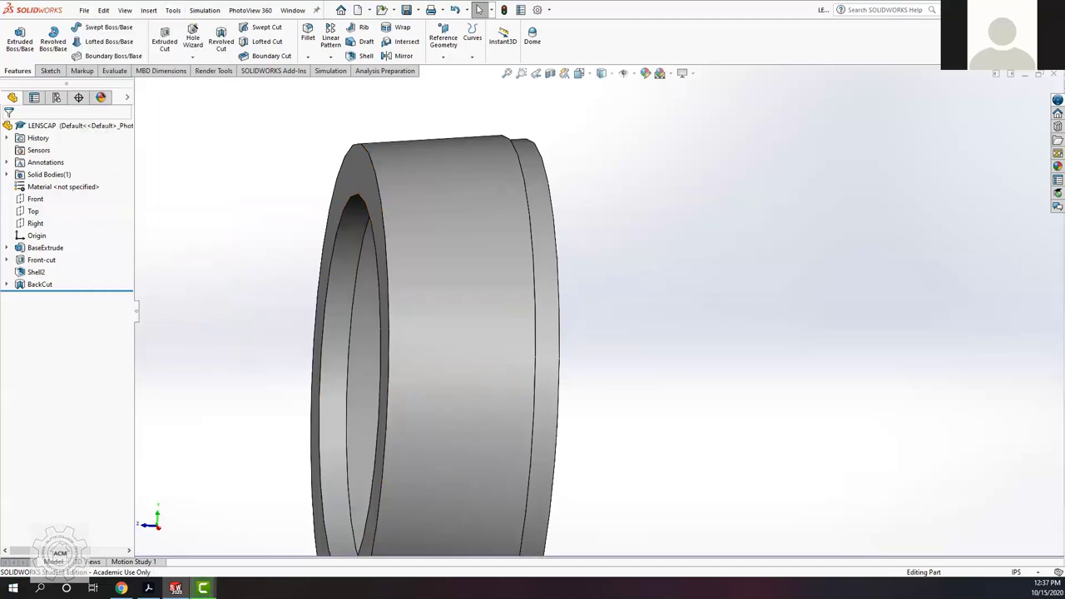
{"action": "key", "text": "alt+Tab"}
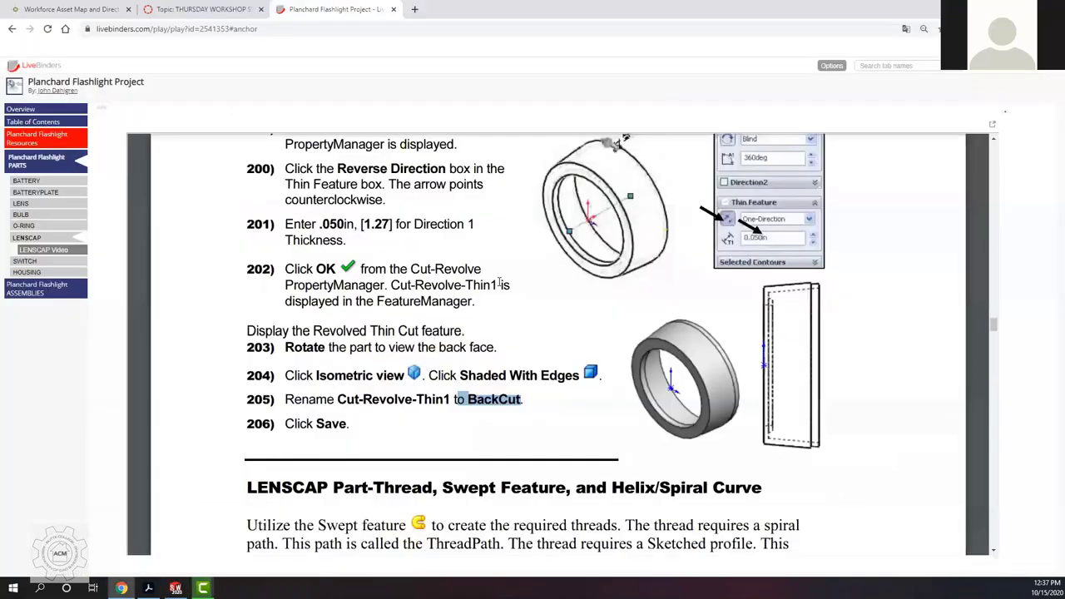
{"action": "scroll", "coordinate": [420, 344], "scroll_direction": "down", "scroll_amount": 4}
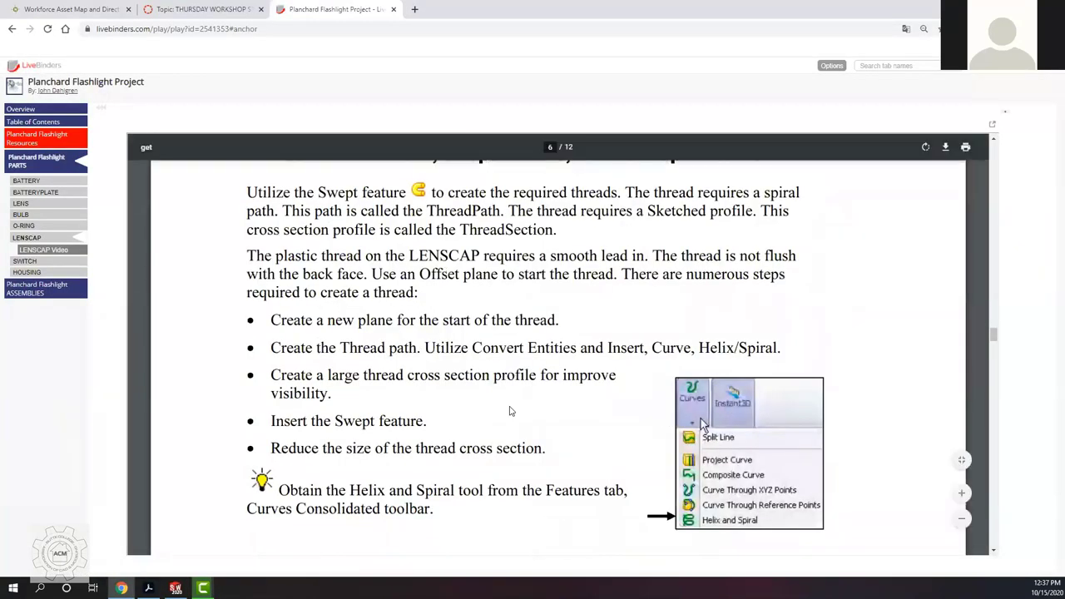
{"action": "scroll", "coordinate": [513, 413], "scroll_direction": "up", "scroll_amount": 2}
{"action": "scroll", "coordinate": [551, 423], "scroll_direction": "up", "scroll_amount": 1}
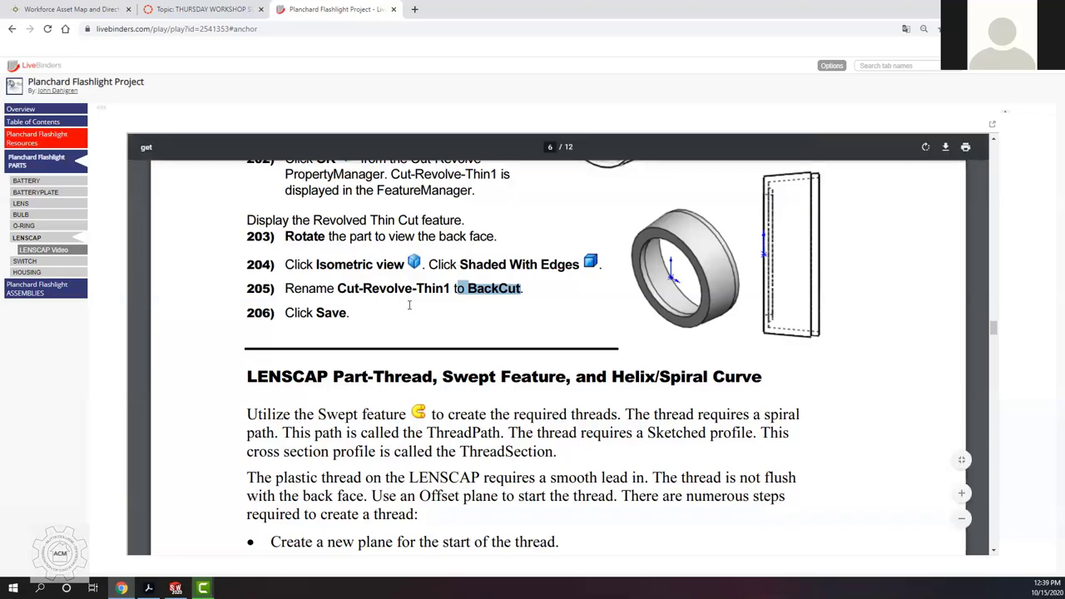
Step: Scroll the LENSCAP tutorial PDF from page 6 to page 7, steps 207–213
{"action": "scroll", "coordinate": [408, 305], "scroll_direction": "down", "scroll_amount": 5}
{"action": "scroll", "coordinate": [419, 305], "scroll_direction": "down", "scroll_amount": 1}
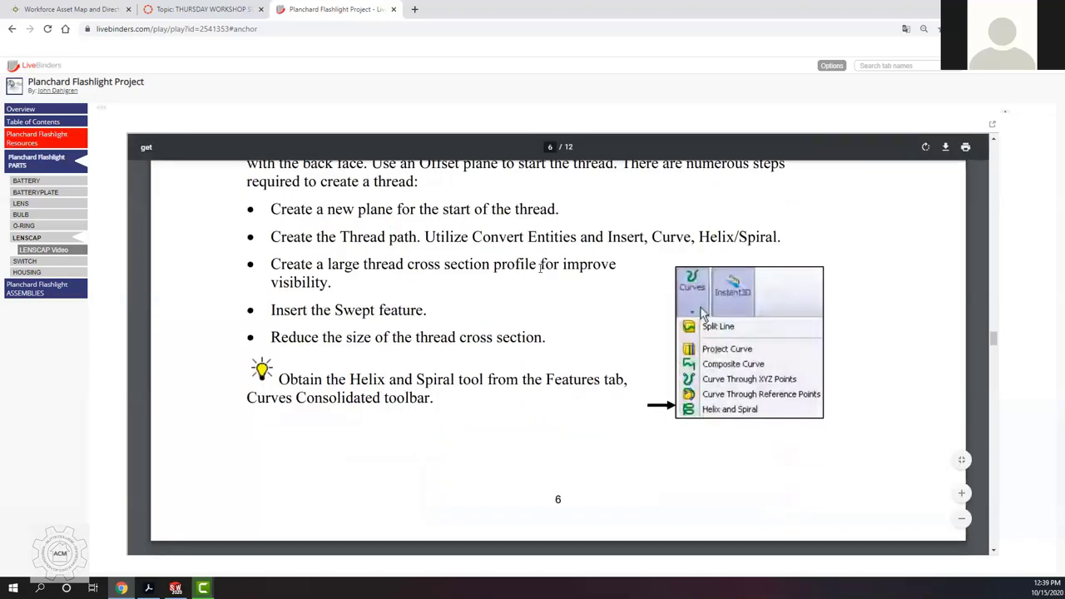
{"action": "scroll", "coordinate": [418, 305], "scroll_direction": "down", "scroll_amount": 4}
{"action": "scroll", "coordinate": [418, 299], "scroll_direction": "down", "scroll_amount": 2}
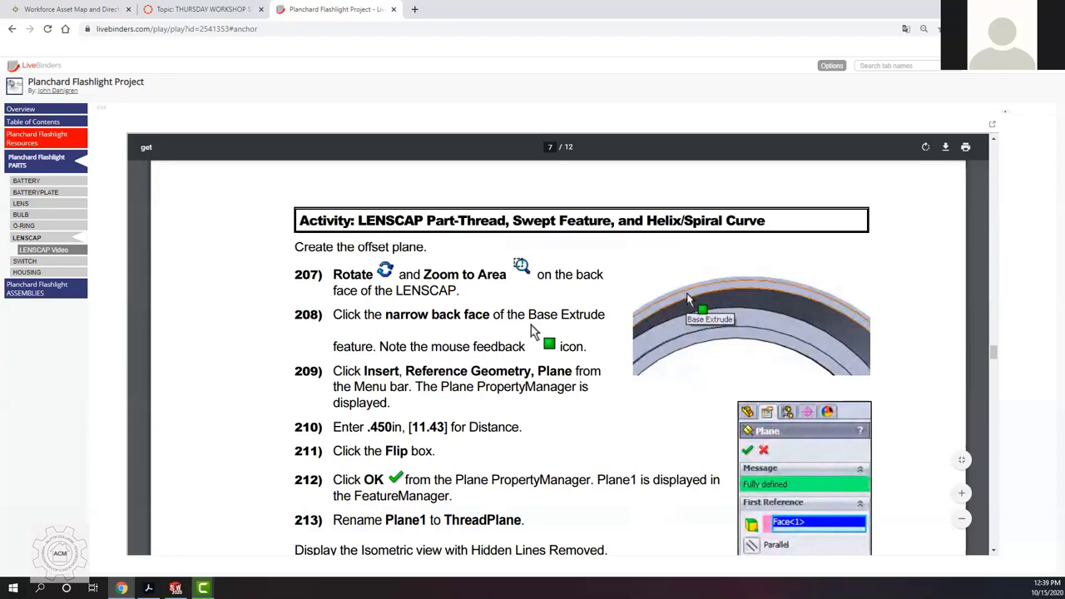
Step: Show the LENSCAP ring in Back view in SOLIDWORKS
{"action": "left_click", "coordinate": [175, 589]}
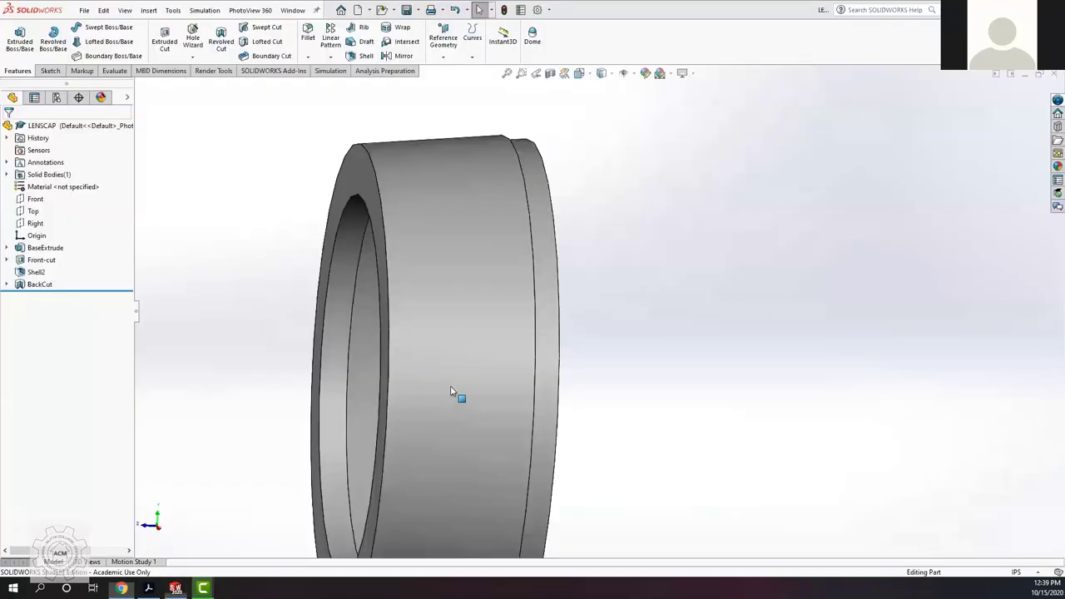
{"action": "key", "text": "space"}
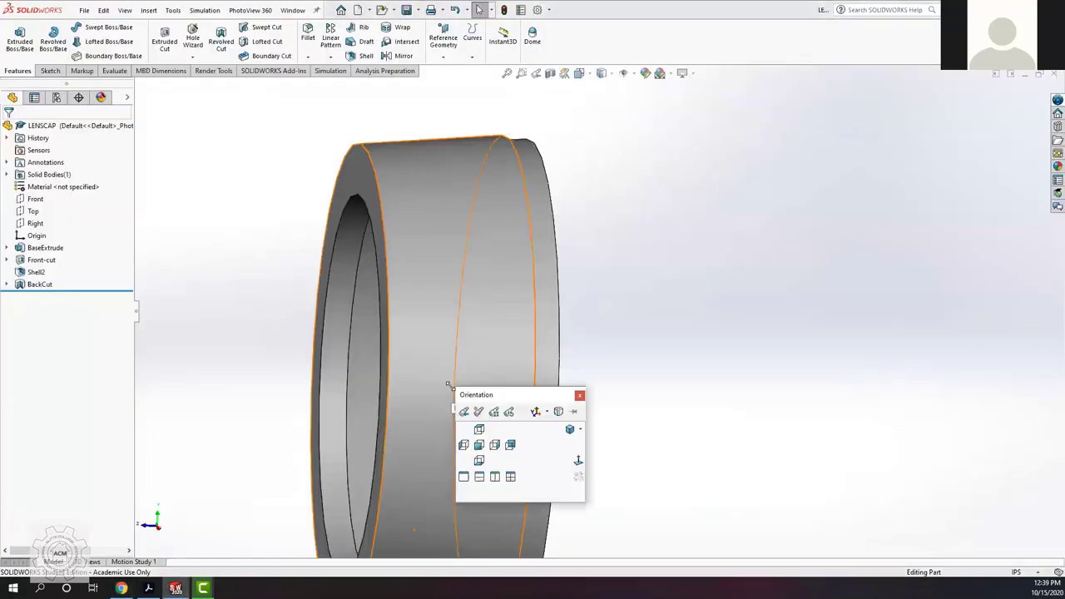
{"action": "left_click", "coordinate": [495, 446]}
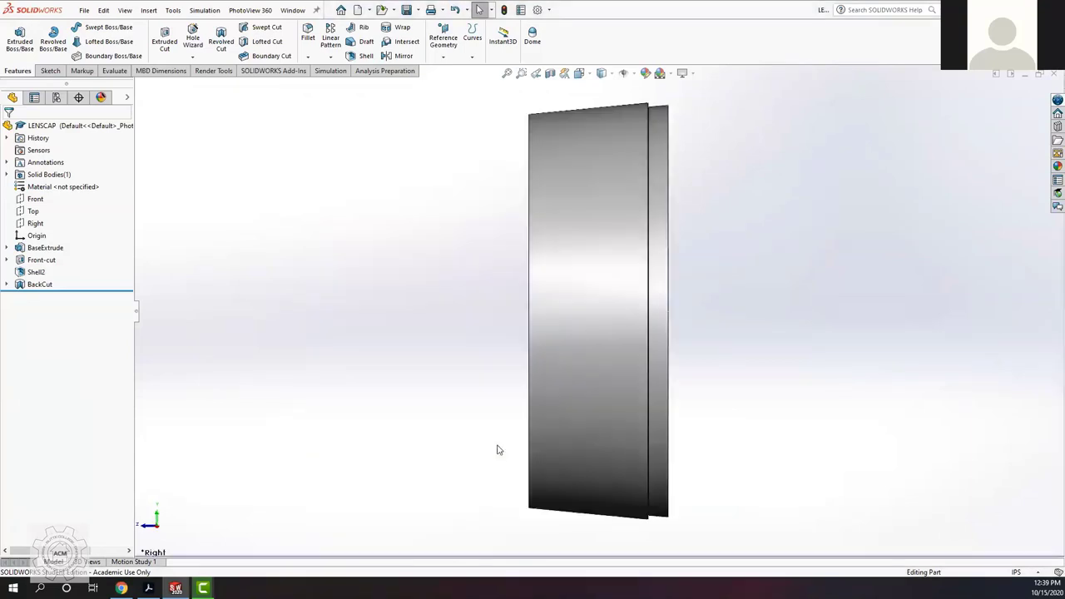
{"action": "key", "text": "space"}
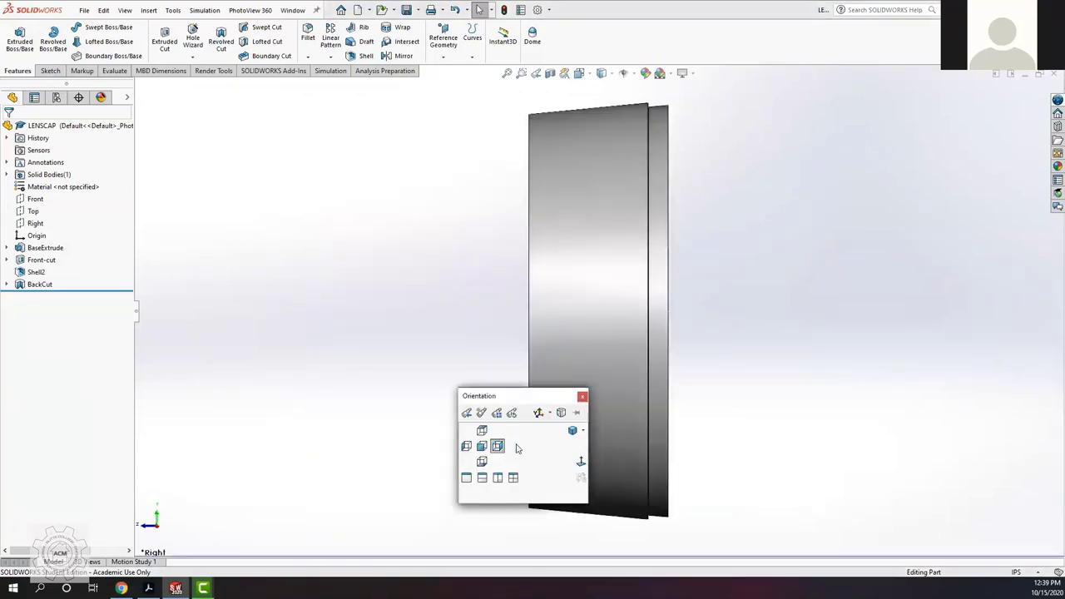
{"action": "key", "text": "Escape"}
{"action": "key", "text": "ctrl+2"}
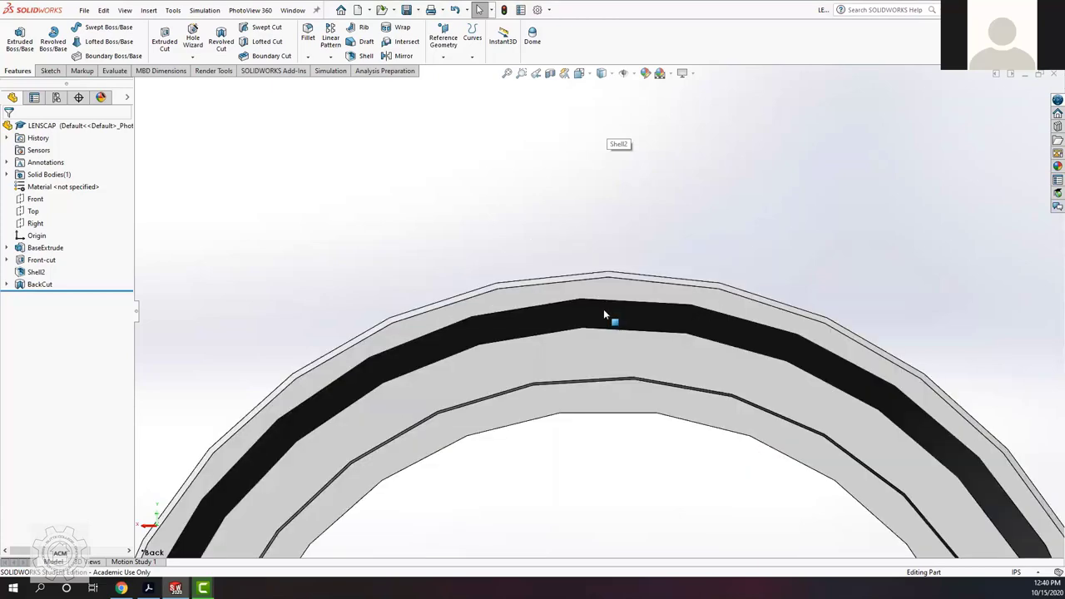
Step: Select the narrow back face of BaseExtrude
{"action": "scroll", "coordinate": [607, 310], "scroll_direction": "down", "scroll_amount": 3}
{"action": "scroll", "coordinate": [607, 308], "scroll_direction": "down", "scroll_amount": 2}
{"action": "middle_click_drag", "start_coordinate": [599, 307], "coordinate": [704, 309]}
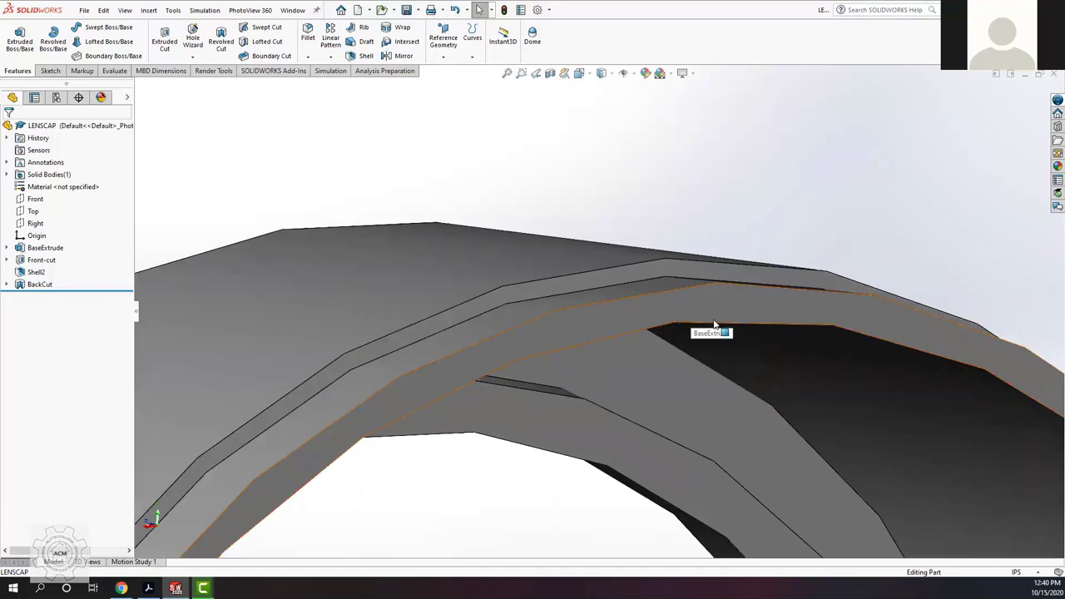
{"action": "left_click", "coordinate": [636, 331]}
Step: Orbit the ring to inspect its outside, then return to the tutorial
{"action": "middle_click_drag", "start_coordinate": [665, 350], "coordinate": [593, 367]}
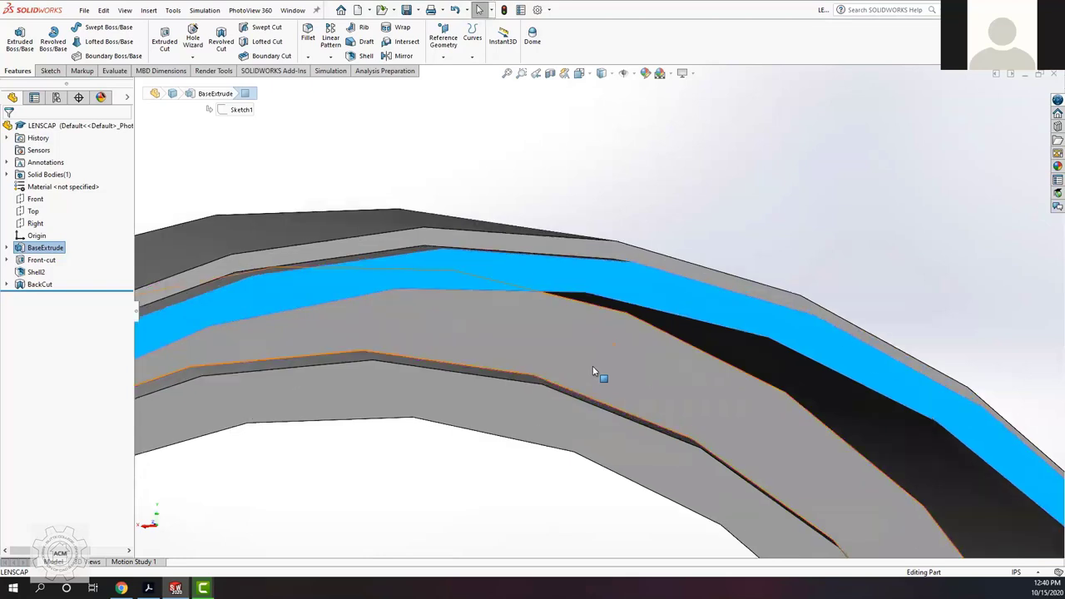
{"action": "scroll", "coordinate": [583, 375], "scroll_direction": "up", "scroll_amount": 5}
{"action": "middle_click_drag", "start_coordinate": [535, 416], "coordinate": [573, 428]}
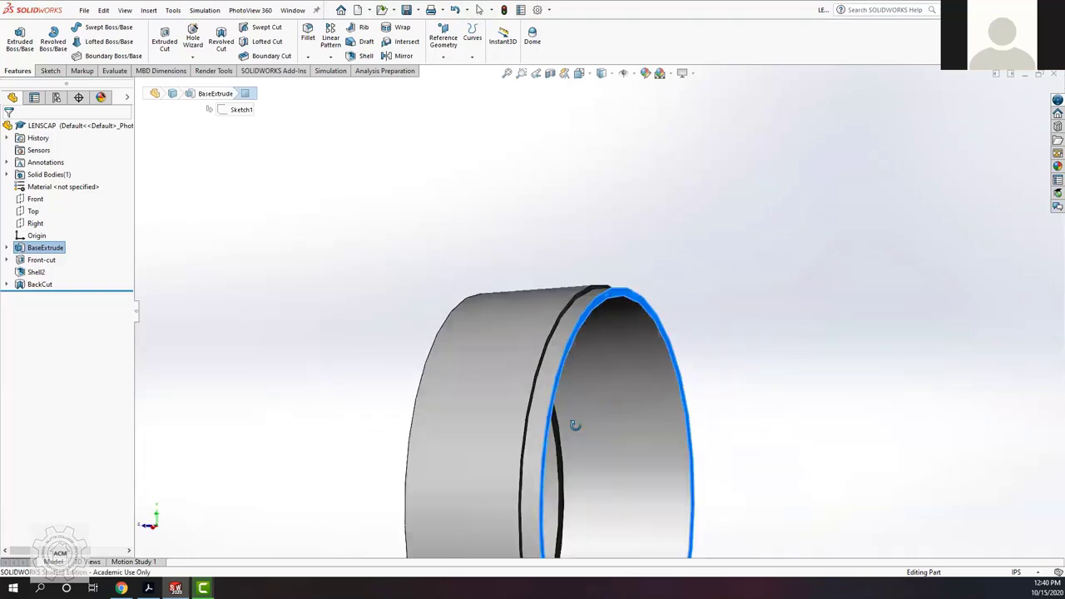
{"action": "mouse_move", "coordinate": [523, 452]}
{"action": "middle_mouse_down"}
{"action": "mouse_move", "coordinate": [536, 478]}
{"action": "mouse_move", "coordinate": [578, 416]}
{"action": "mouse_move", "coordinate": [521, 409]}
{"action": "mouse_move", "coordinate": [532, 445]}
{"action": "middle_mouse_up"}
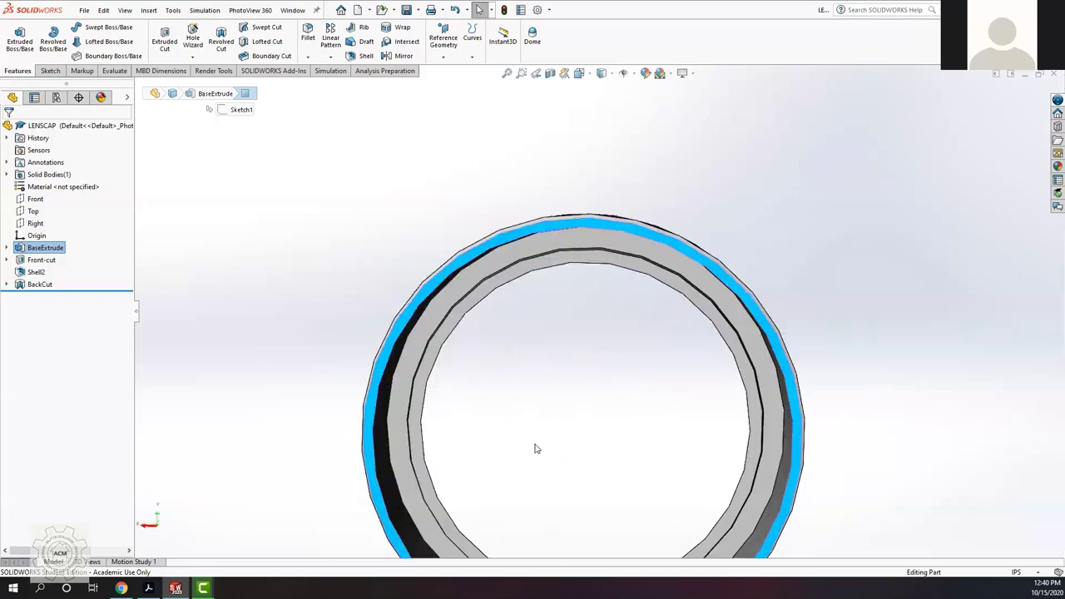
{"action": "middle_click_drag", "start_coordinate": [543, 409], "coordinate": [556, 416]}
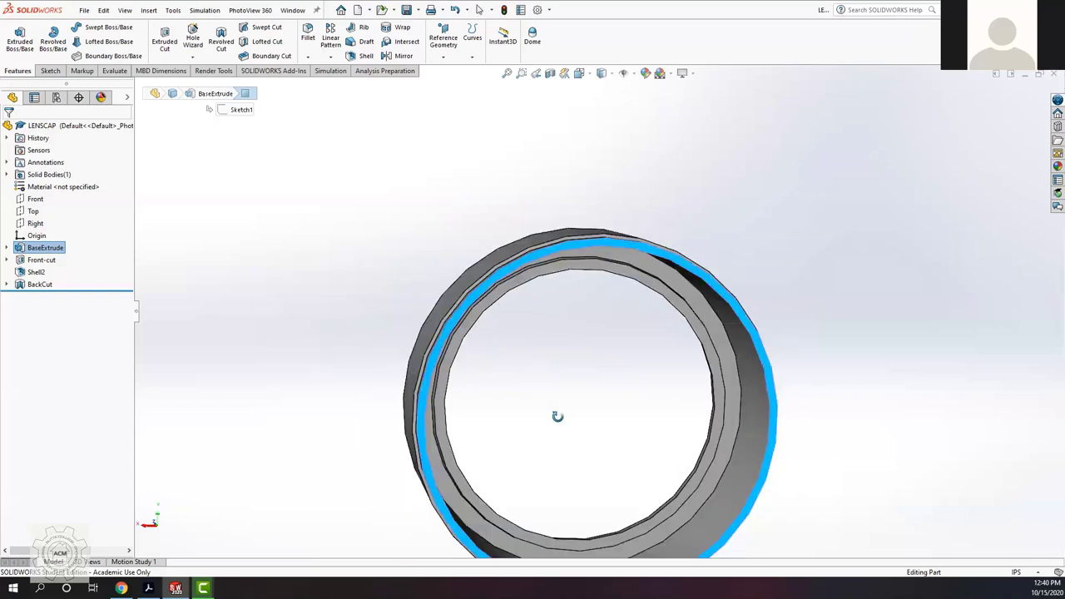
{"action": "middle_click_drag", "start_coordinate": [449, 451], "coordinate": [421, 499]}
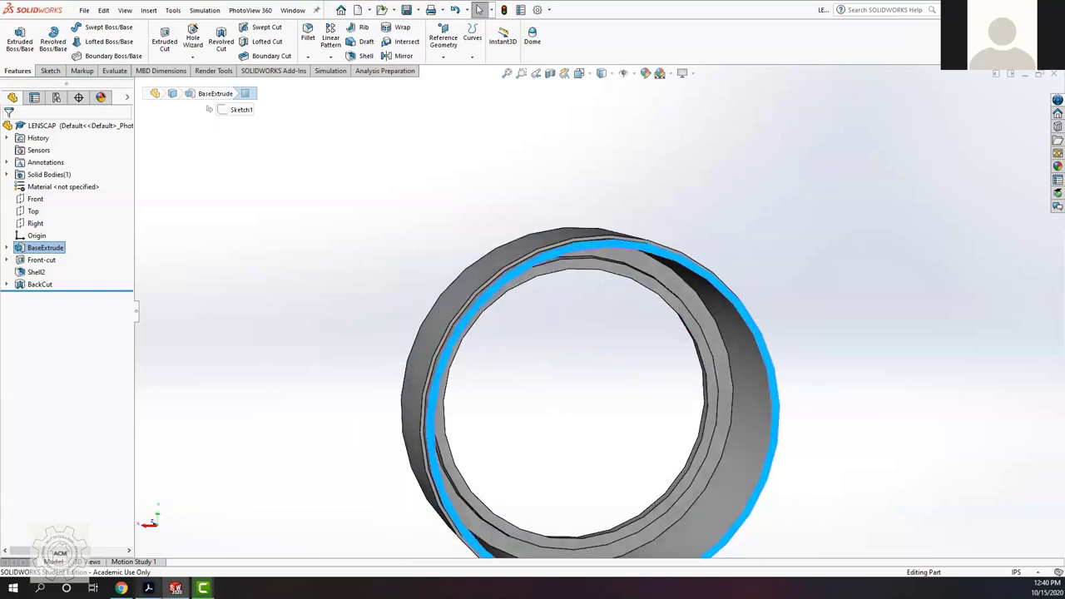
{"action": "key", "text": "alt+Tab"}
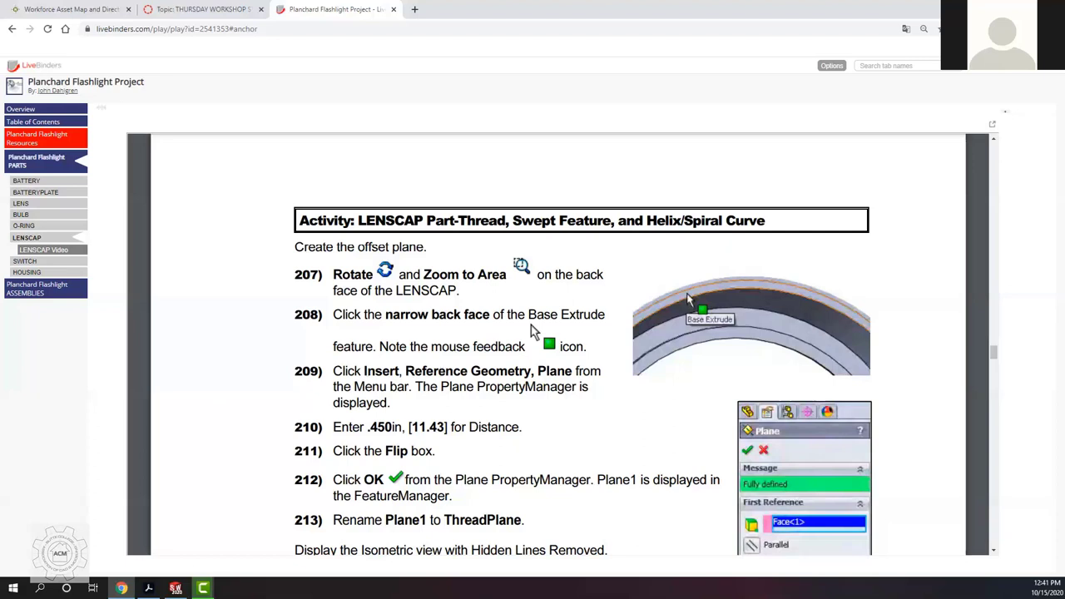
Step: Switch from the browser back to the SOLIDWORKS LENSCAP window
{"action": "key", "text": "alt+Tab"}
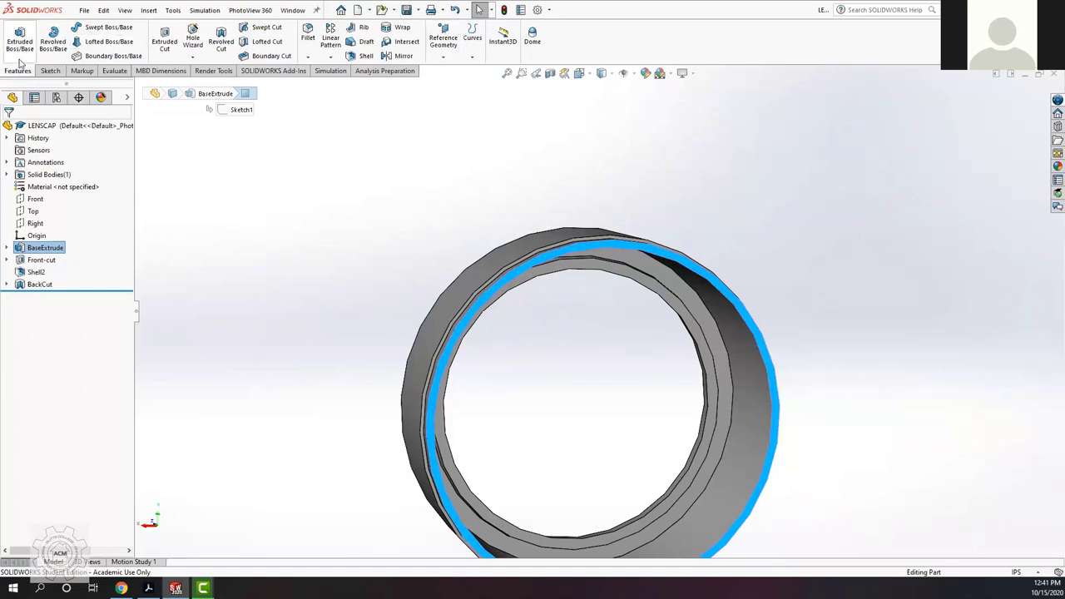
Step: Start a new reference plane from the back face and check the tutorial
{"action": "left_click", "coordinate": [446, 58]}
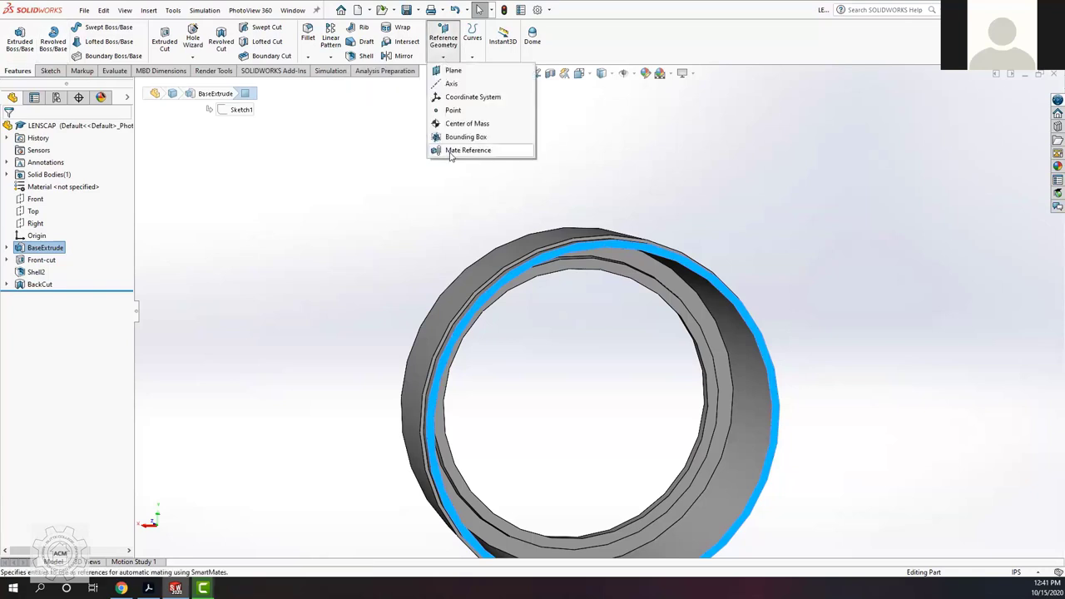
{"action": "left_click", "coordinate": [450, 72]}
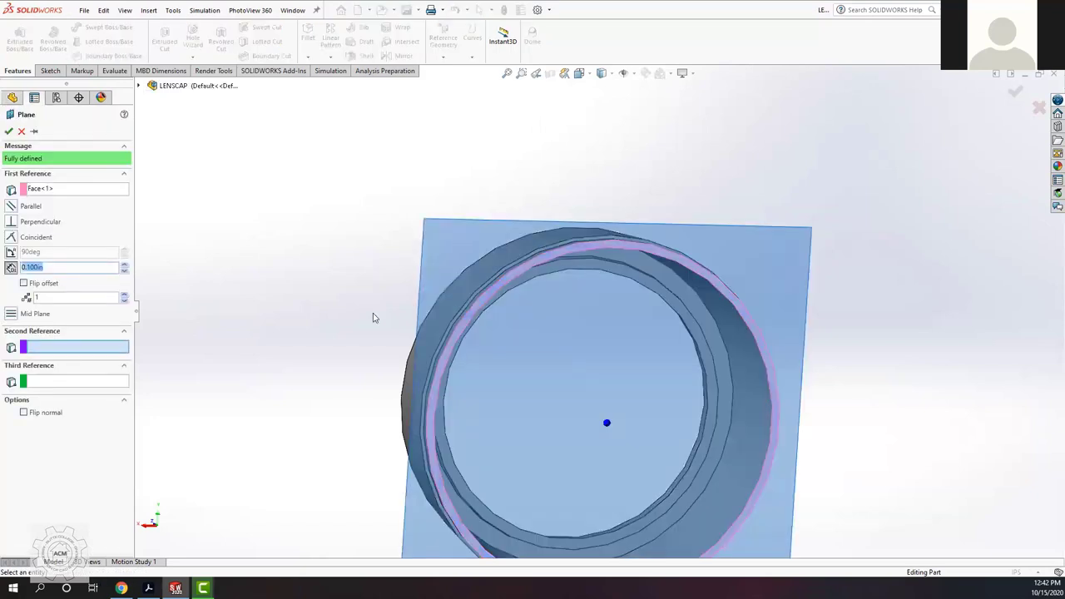
{"action": "middle_click_drag", "start_coordinate": [374, 314], "coordinate": [444, 361]}
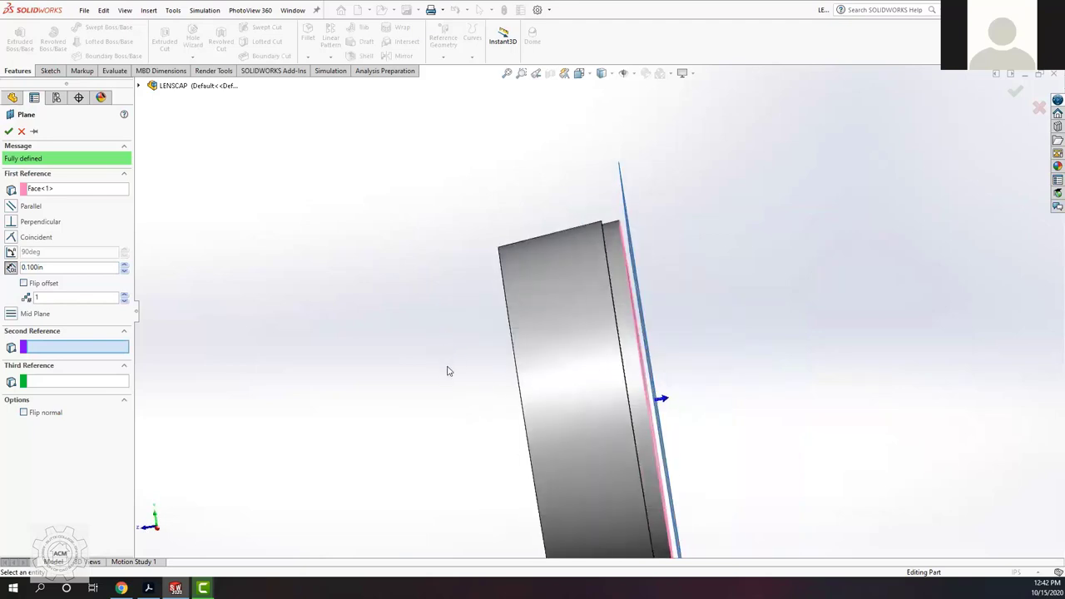
{"action": "key", "text": "Left"}
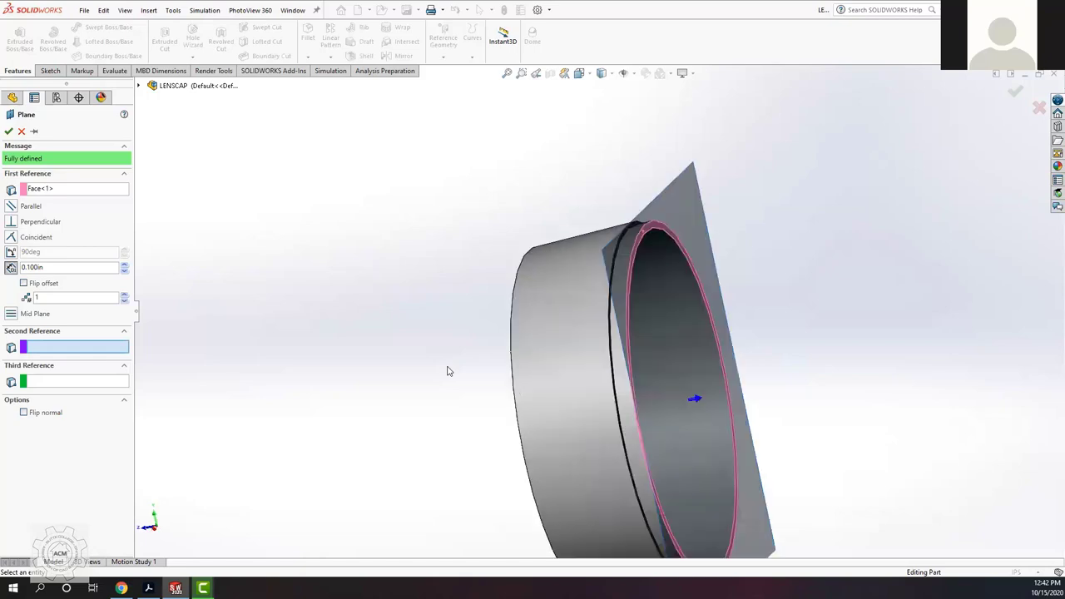
{"action": "key", "text": "Left"}
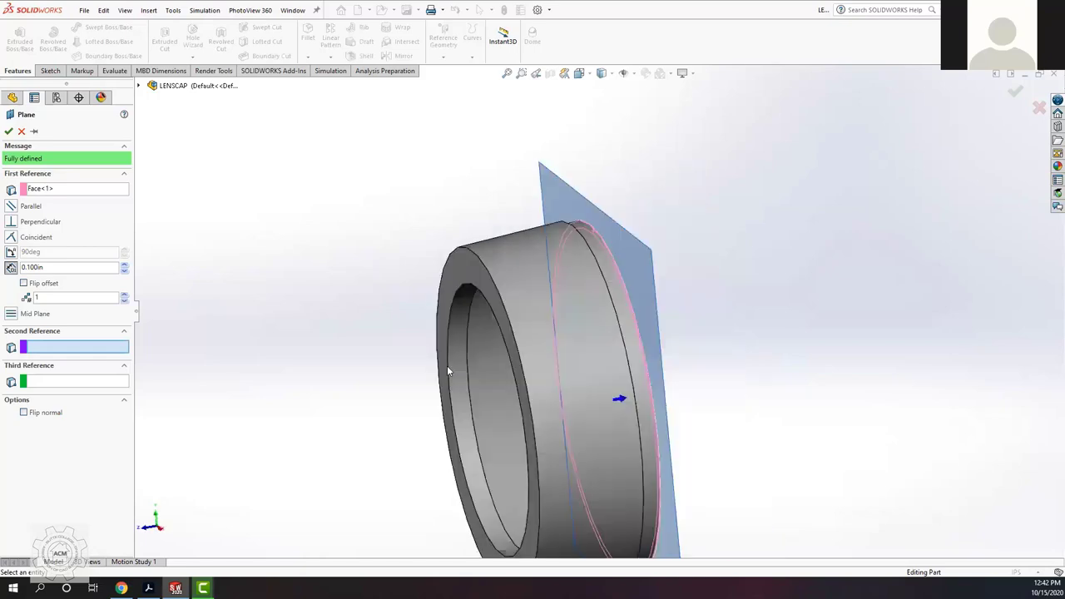
{"action": "key", "text": "Left"}
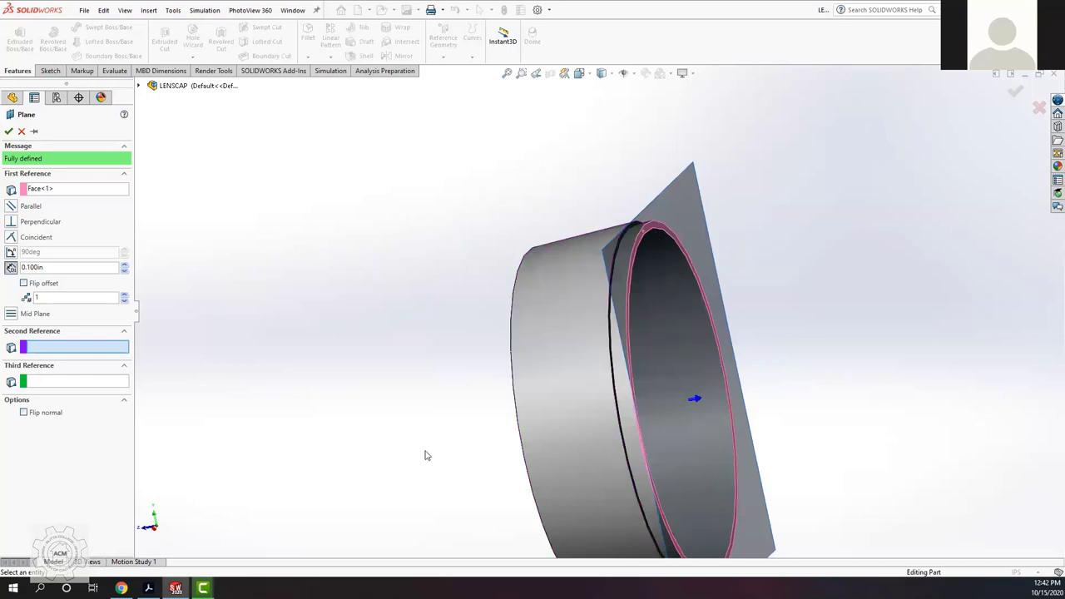
{"action": "mouse_move", "coordinate": [175, 587]}
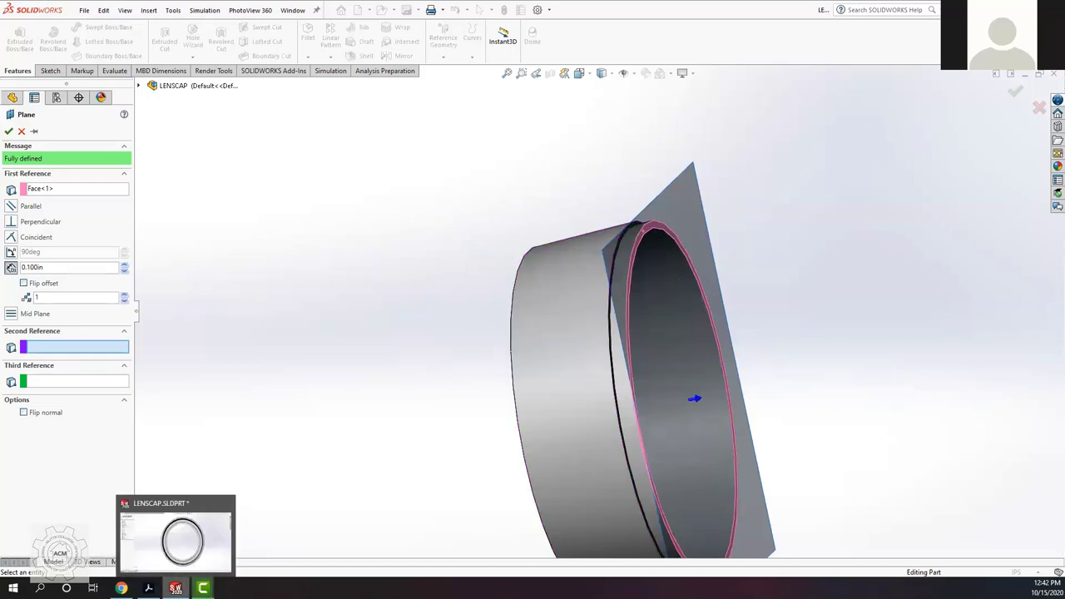
{"action": "left_click", "coordinate": [121, 587]}
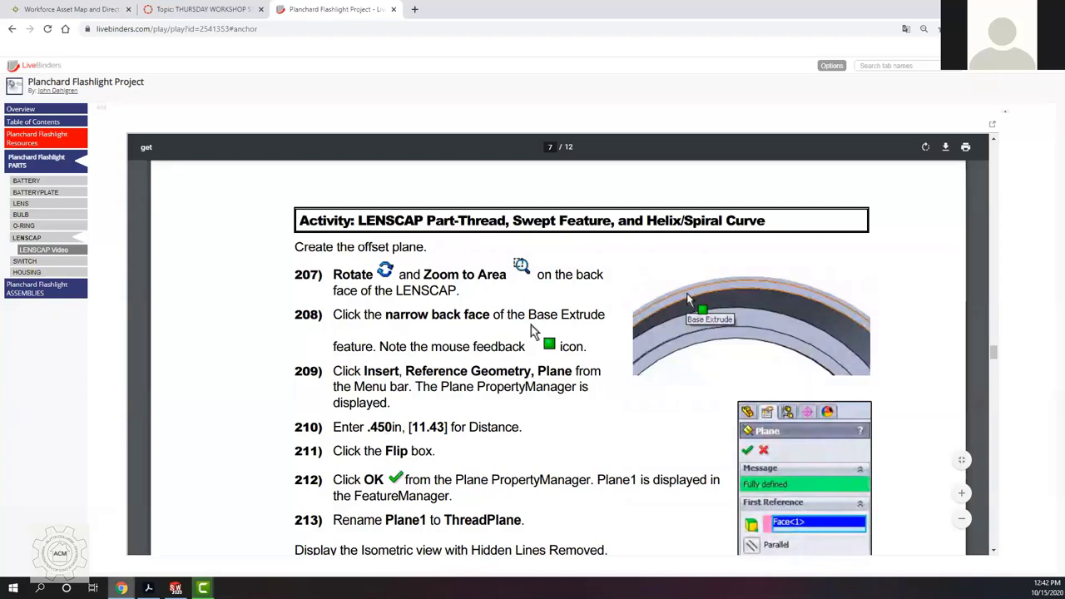
Step: Set the plane offset to 0.450in with Flip offset checked
{"action": "key", "text": "alt+Tab"}
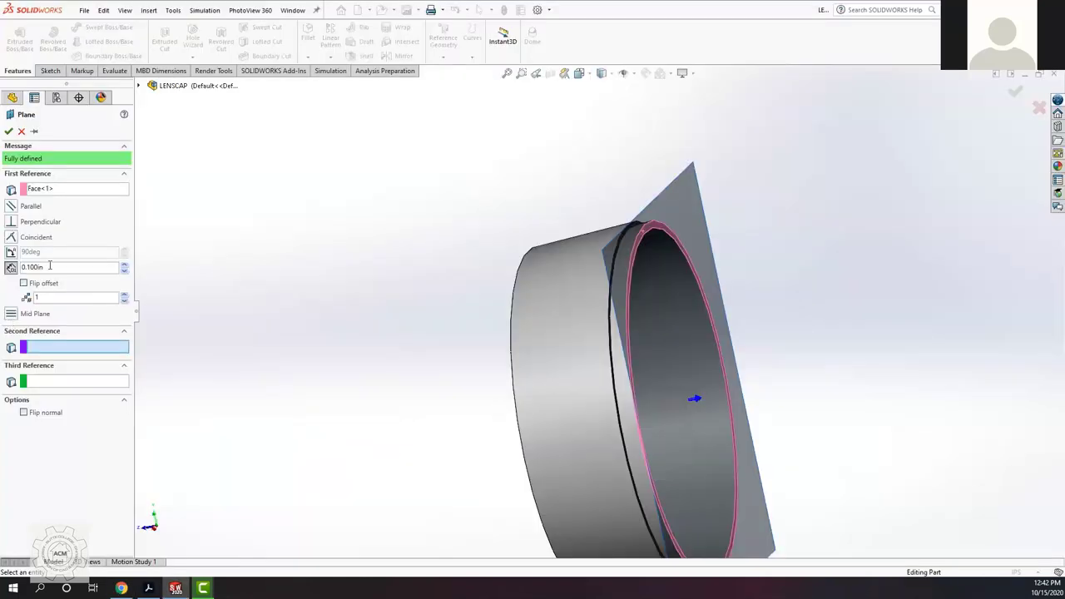
{"action": "left_click", "coordinate": [50, 268]}
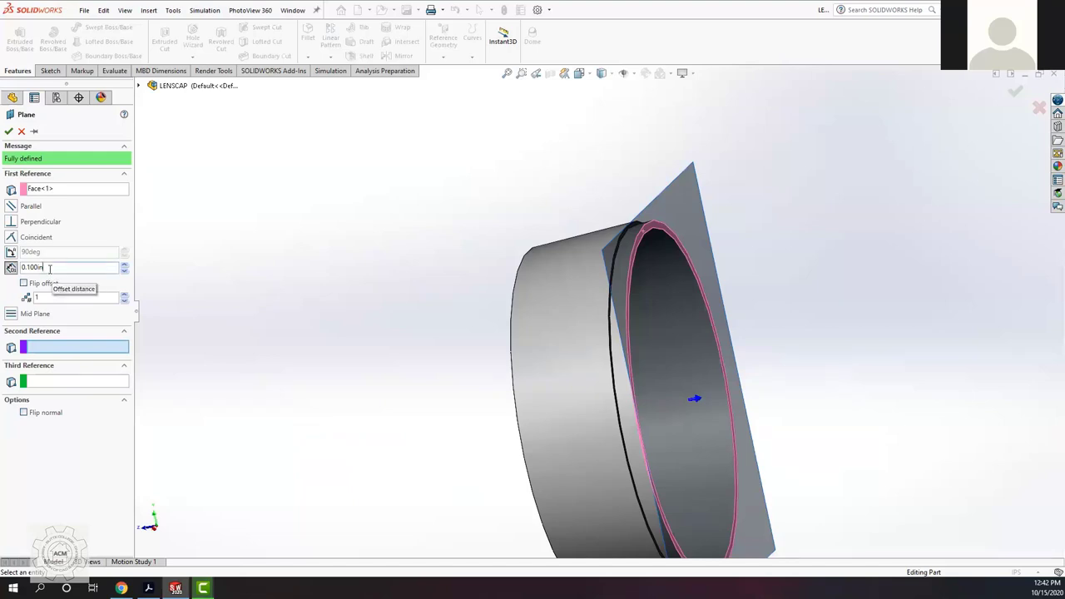
{"action": "double_click", "coordinate": [50, 268]}
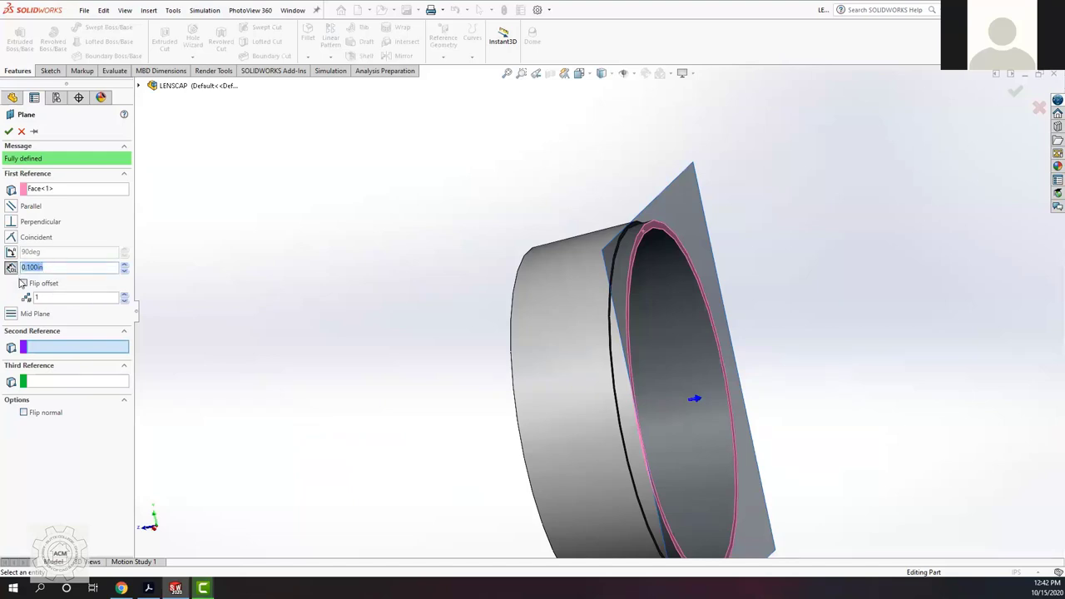
{"action": "key", "text": "BackSpace"}
{"action": "type", "text": ".45"}
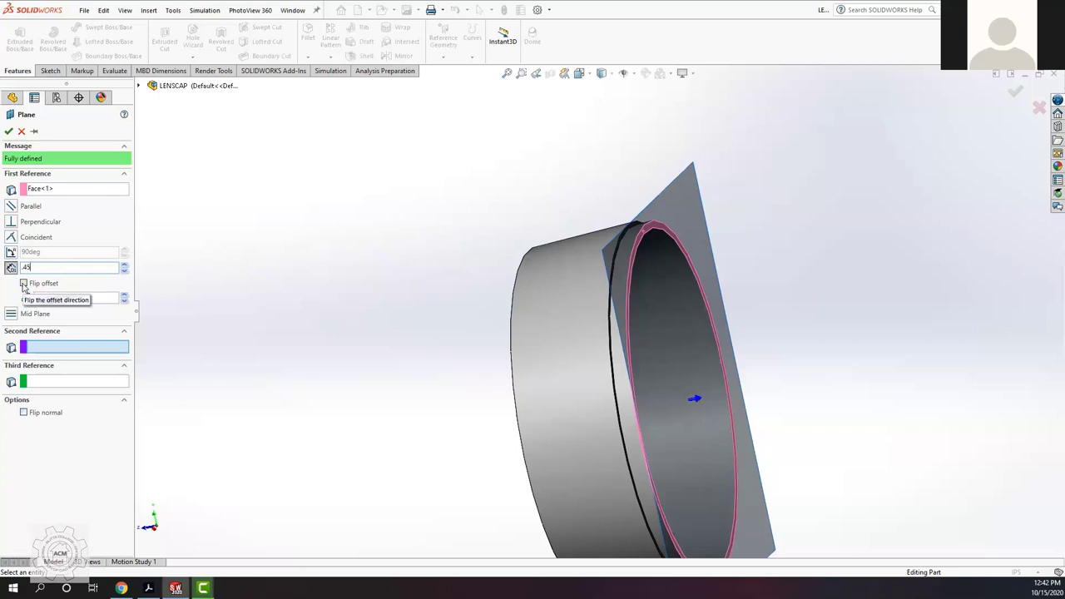
{"action": "left_click", "coordinate": [24, 284]}
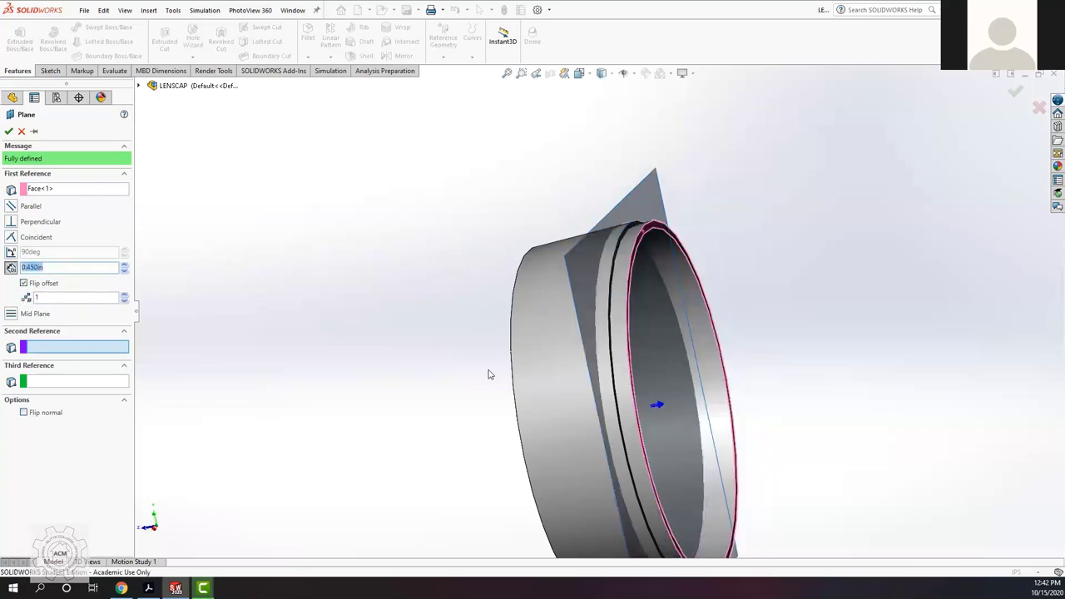
{"action": "middle_click_drag", "start_coordinate": [466, 395], "coordinate": [447, 521]}
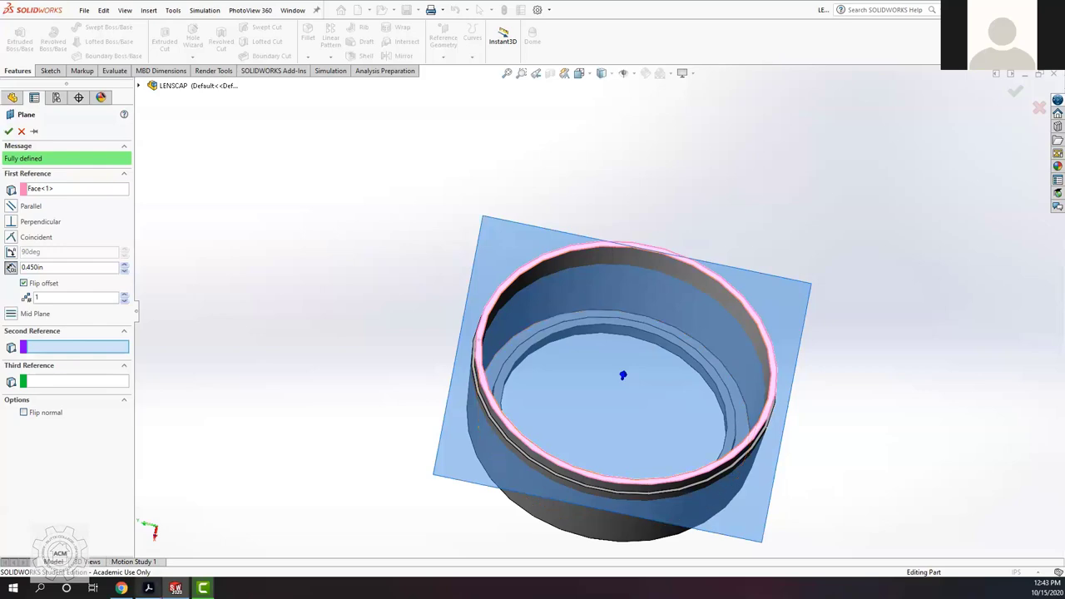
Step: Copy the name 'ThreadPlane' from tutorial step 213
{"action": "key", "text": "alt+Tab"}
{"action": "scroll", "coordinate": [436, 440], "scroll_direction": "down", "scroll_amount": 1}
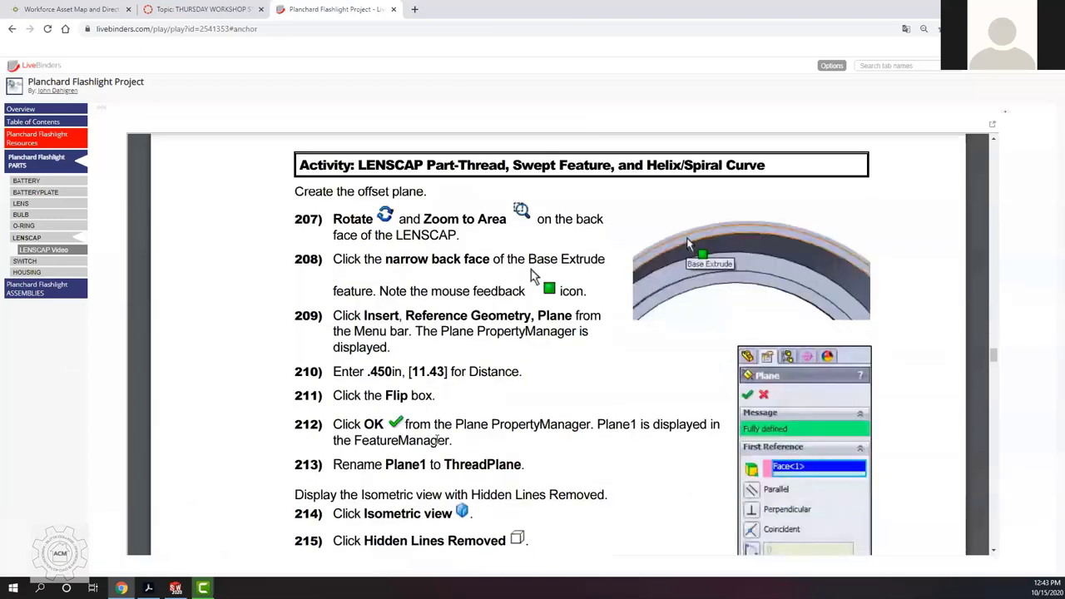
{"action": "scroll", "coordinate": [383, 403], "scroll_direction": "down", "scroll_amount": 1}
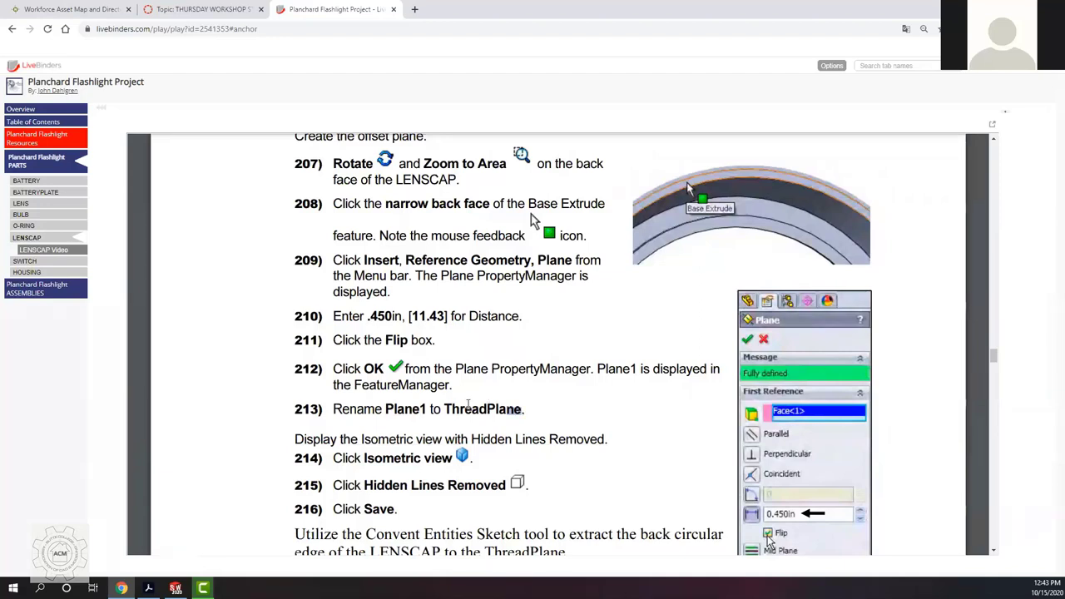
{"action": "left_click_drag", "start_coordinate": [523, 409], "coordinate": [457, 414]}
{"action": "right_click", "coordinate": [458, 414]}
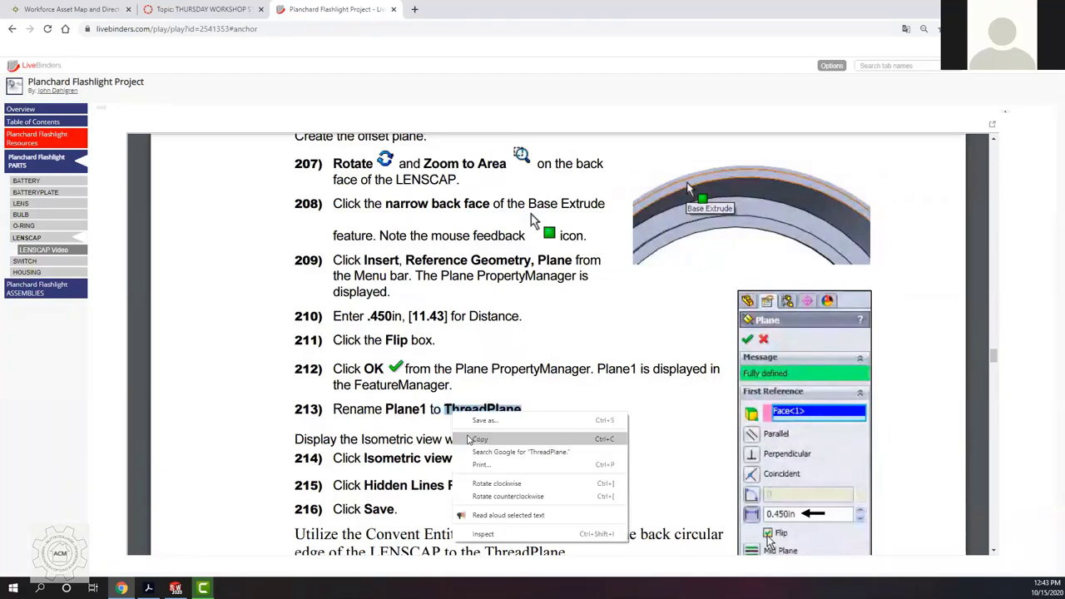
{"action": "left_click", "coordinate": [483, 419]}
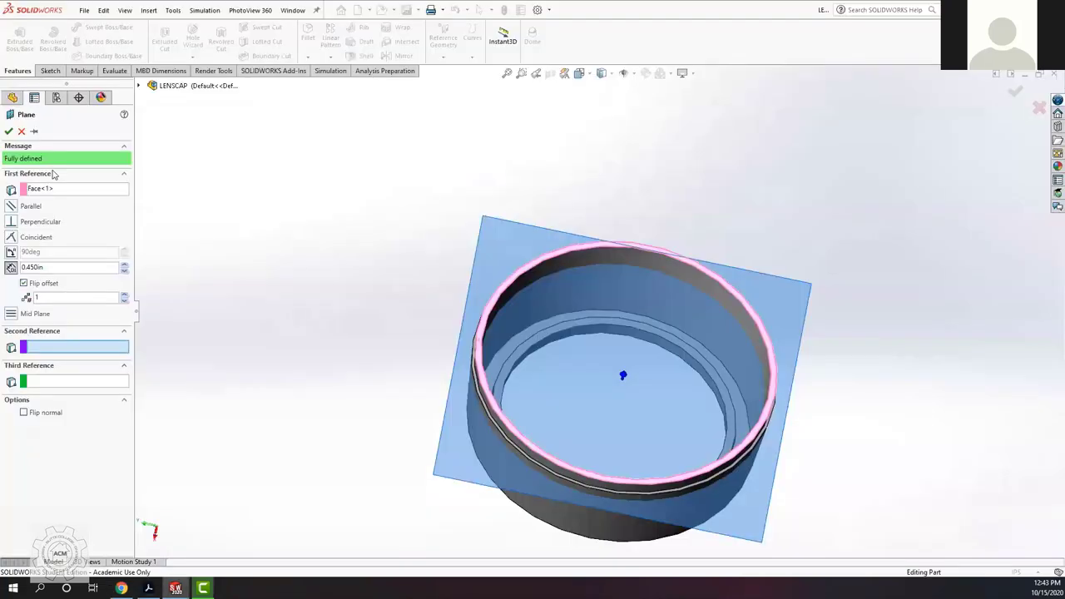
Step: Confirm the 0.450in flipped offset plane as Plane1
{"action": "key", "text": "alt+Tab"}
{"action": "left_click", "coordinate": [65, 190]}
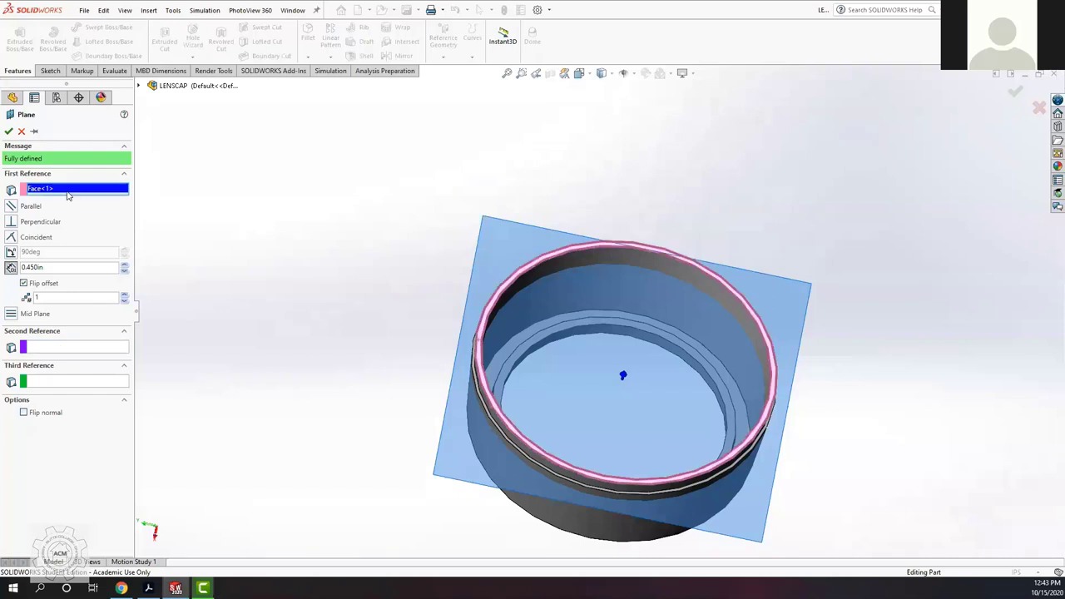
{"action": "left_click", "coordinate": [8, 132]}
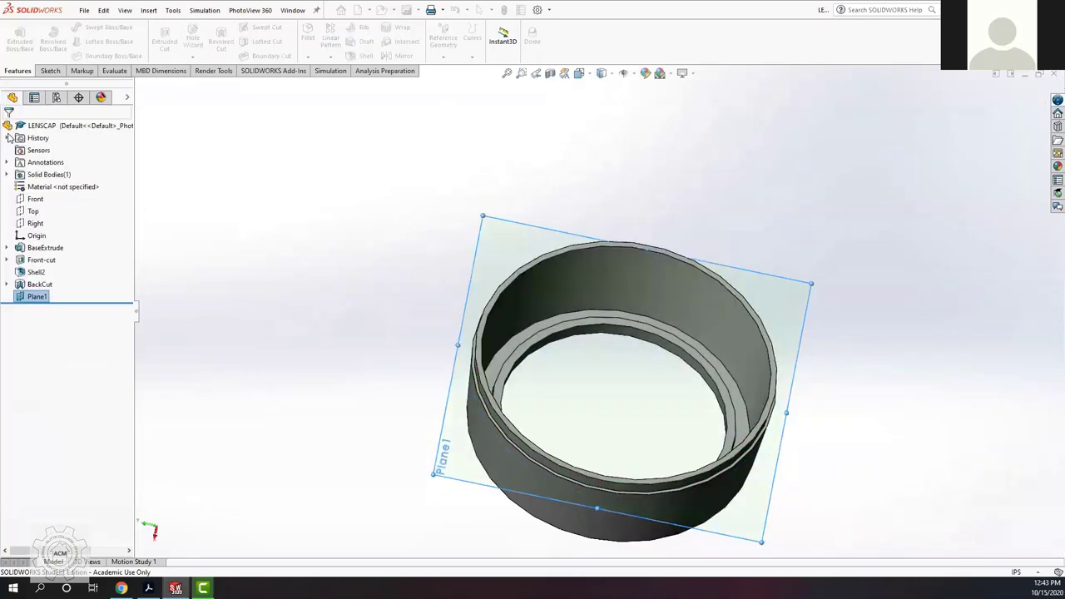
Step: Rename Plane1 to 'ThreadPlane' through its Properties
{"action": "right_click", "coordinate": [28, 300]}
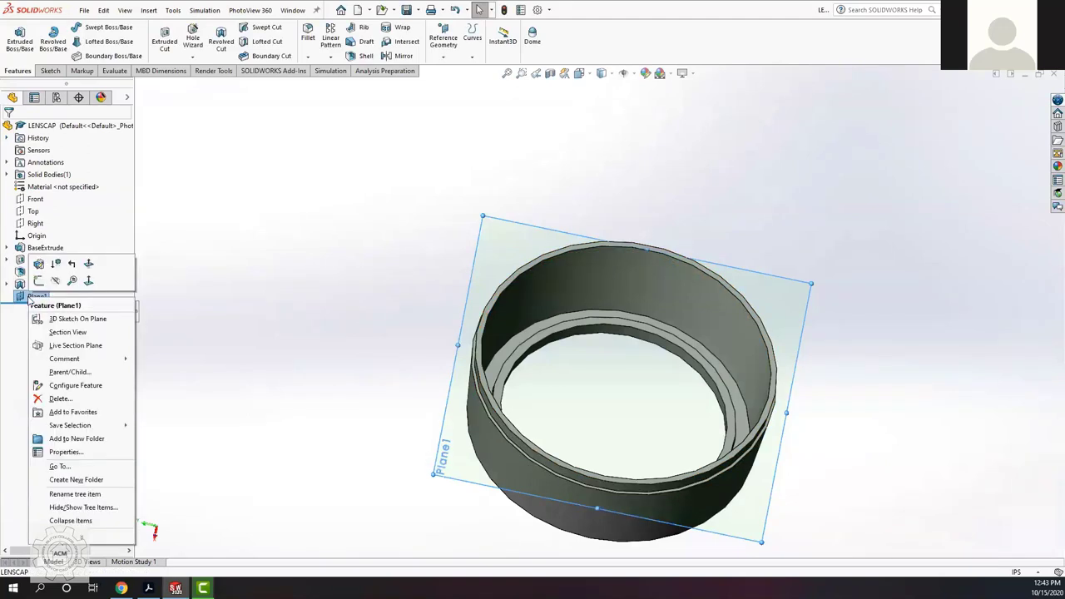
{"action": "left_click", "coordinate": [71, 453]}
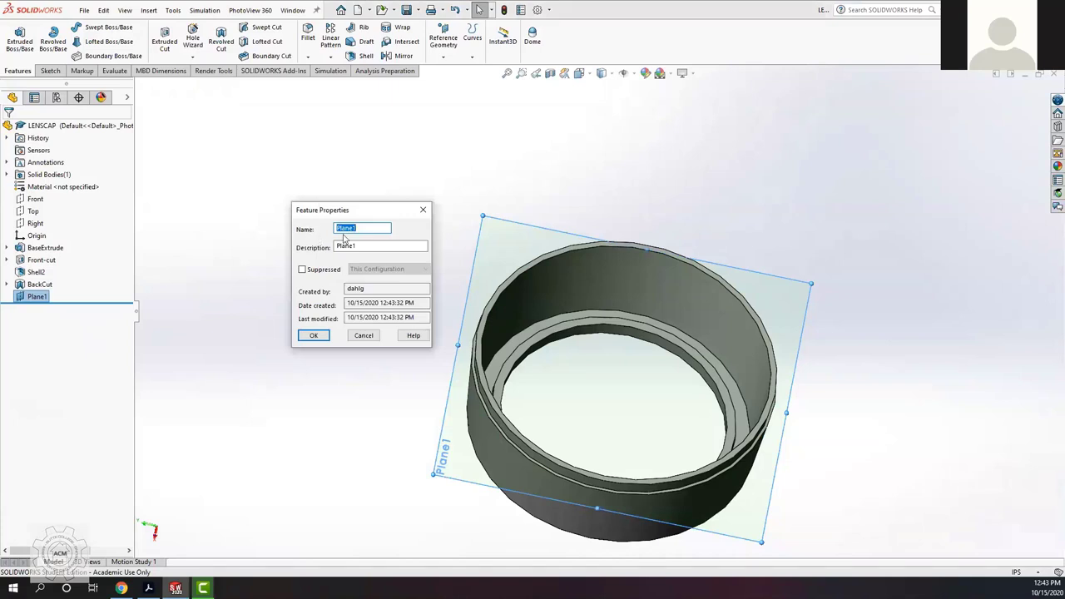
{"action": "type", "text": "ThreadPlane"}
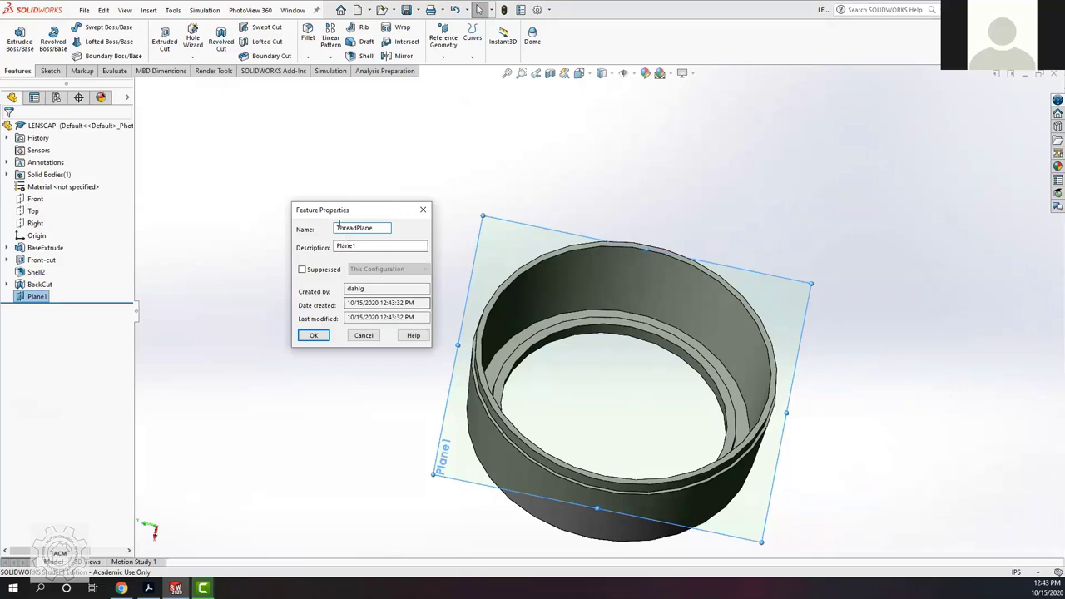
{"action": "left_click", "coordinate": [315, 335]}
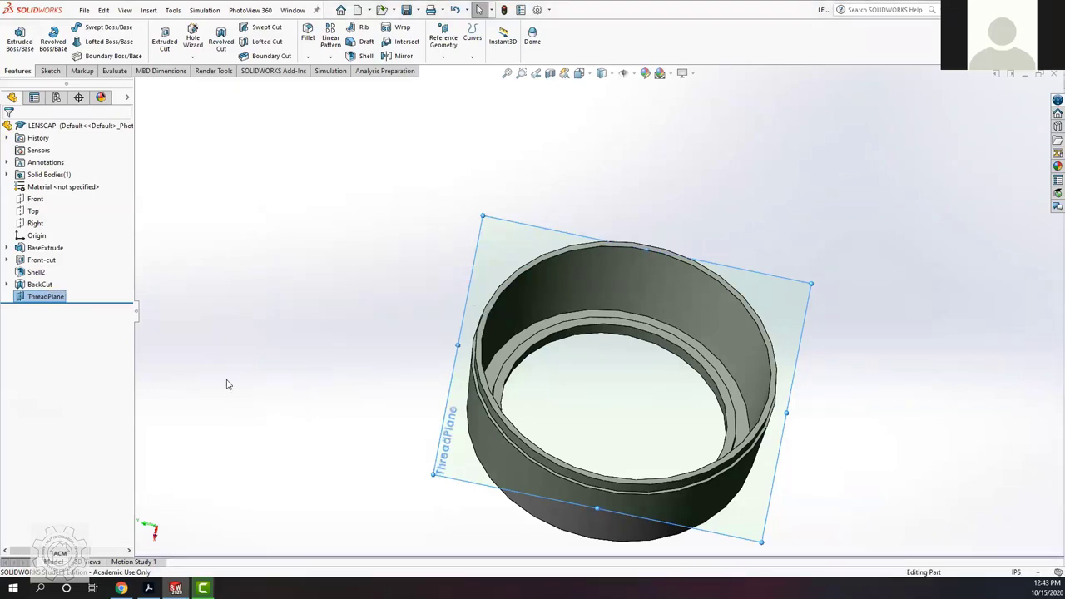
{"action": "left_click", "coordinate": [368, 236]}
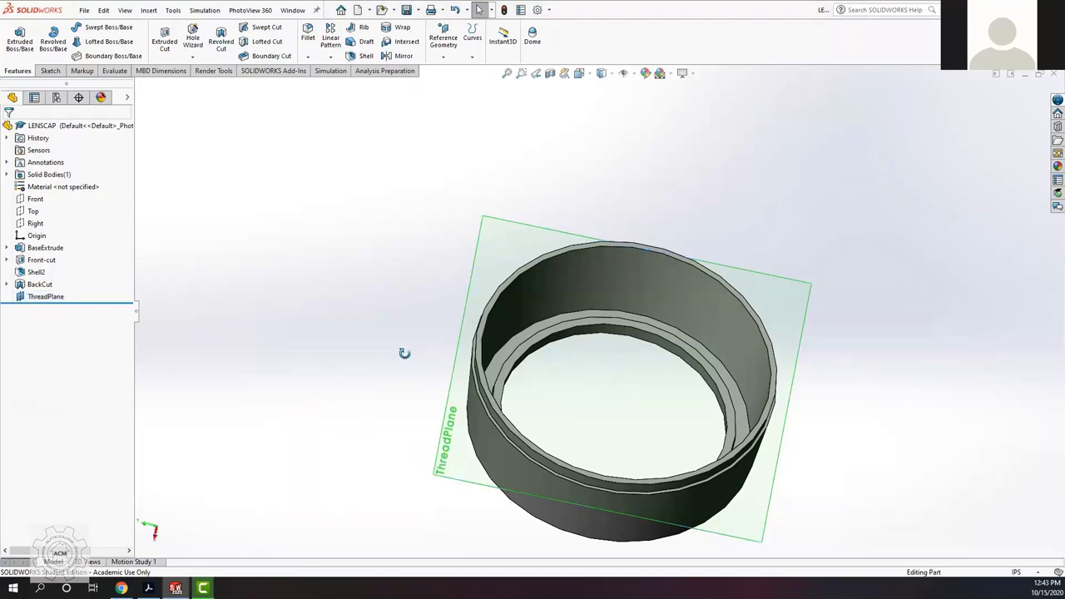
{"action": "middle_click_drag", "start_coordinate": [305, 441], "coordinate": [341, 533]}
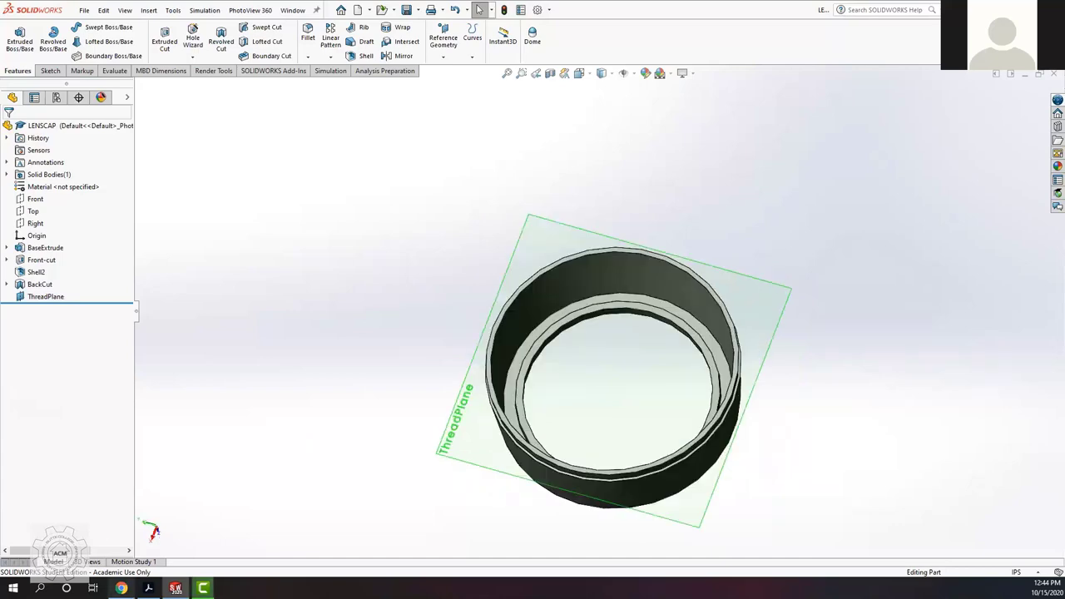
Step: Scroll the tutorial to the Create the Thread path steps 217–221
{"action": "left_click", "coordinate": [122, 588]}
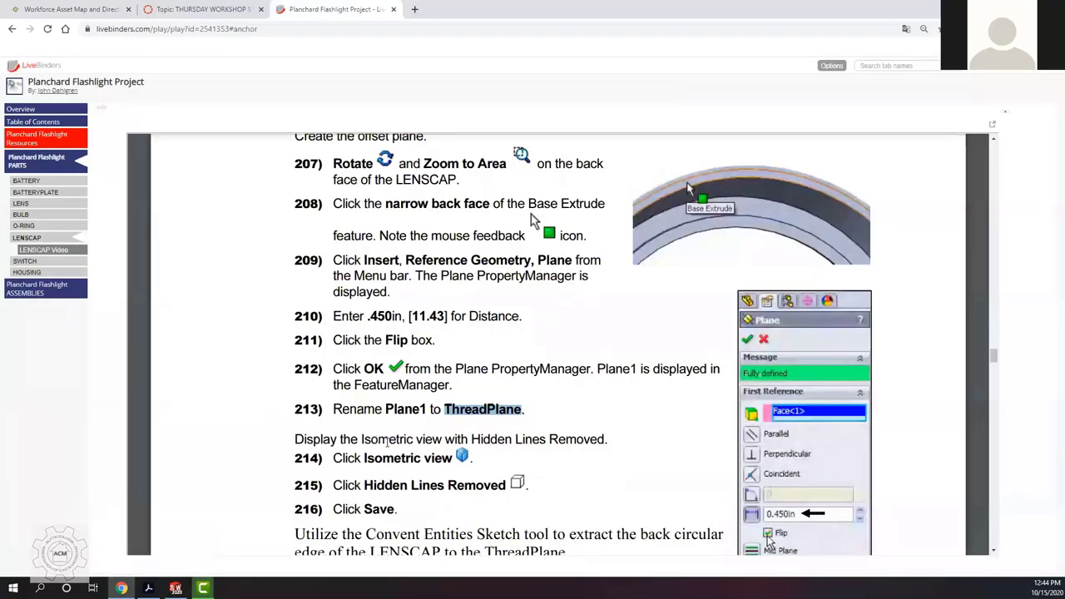
{"action": "scroll", "coordinate": [412, 376], "scroll_direction": "down", "scroll_amount": 2}
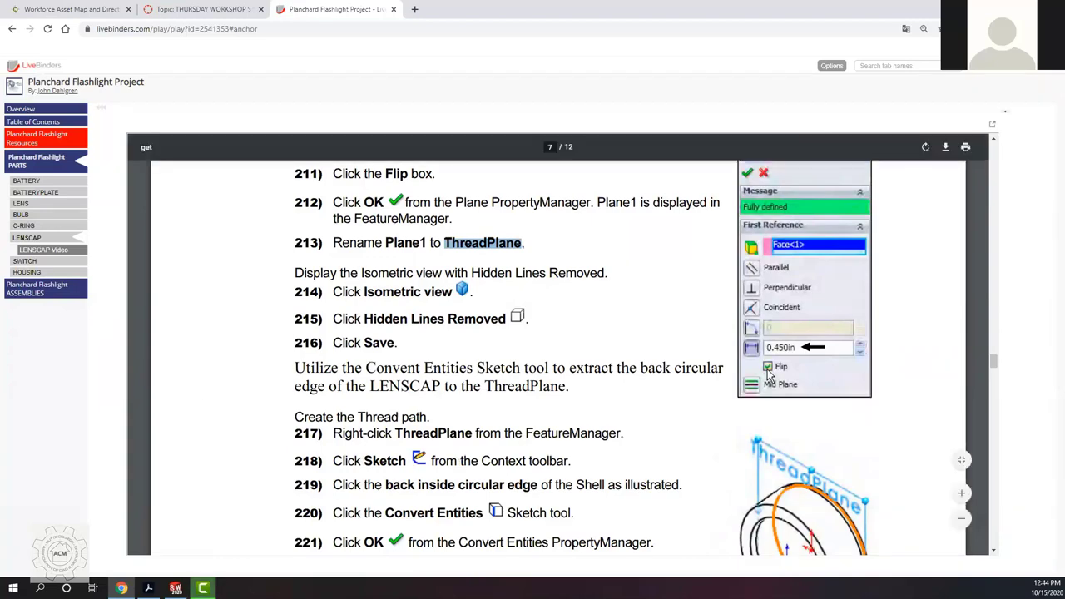
Step: Switch the LENSCAP to Isometric view with a hidden-line display style
{"action": "key", "text": "alt+Tab"}
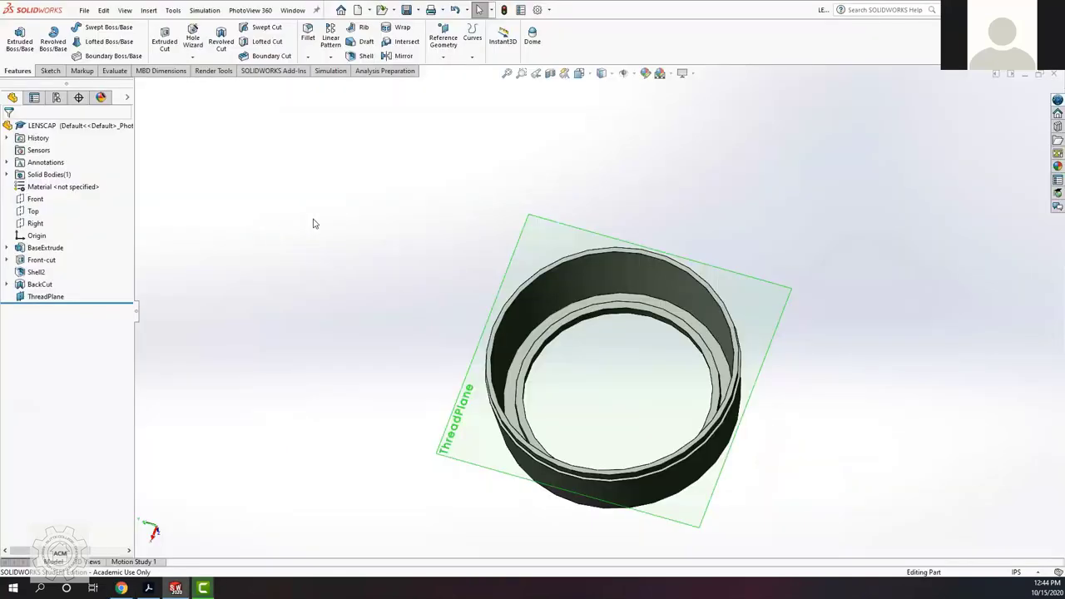
{"action": "key", "text": "space"}
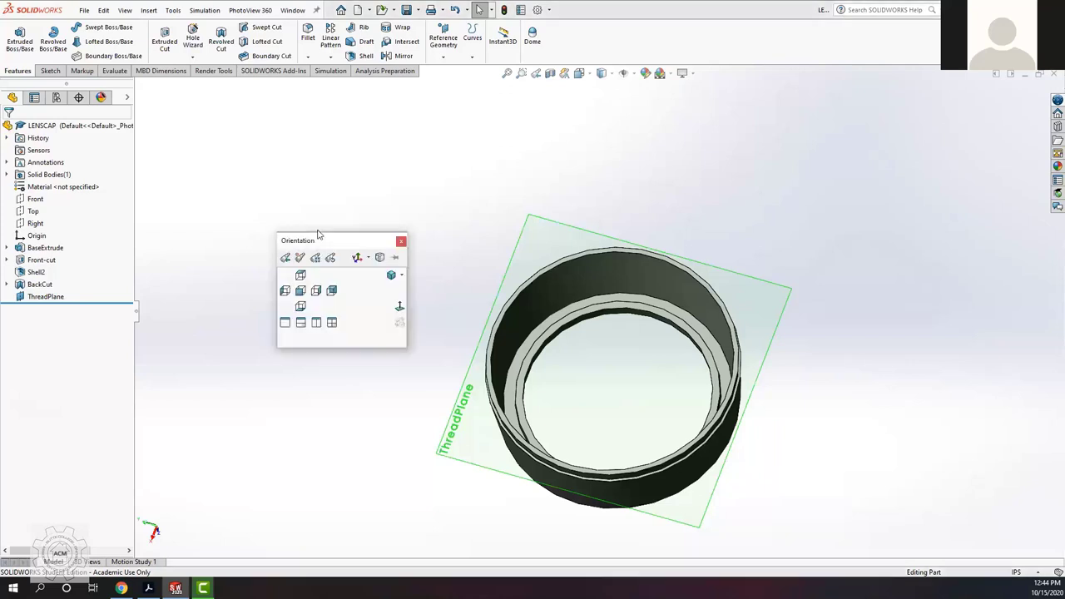
{"action": "key", "text": "ctrl+7"}
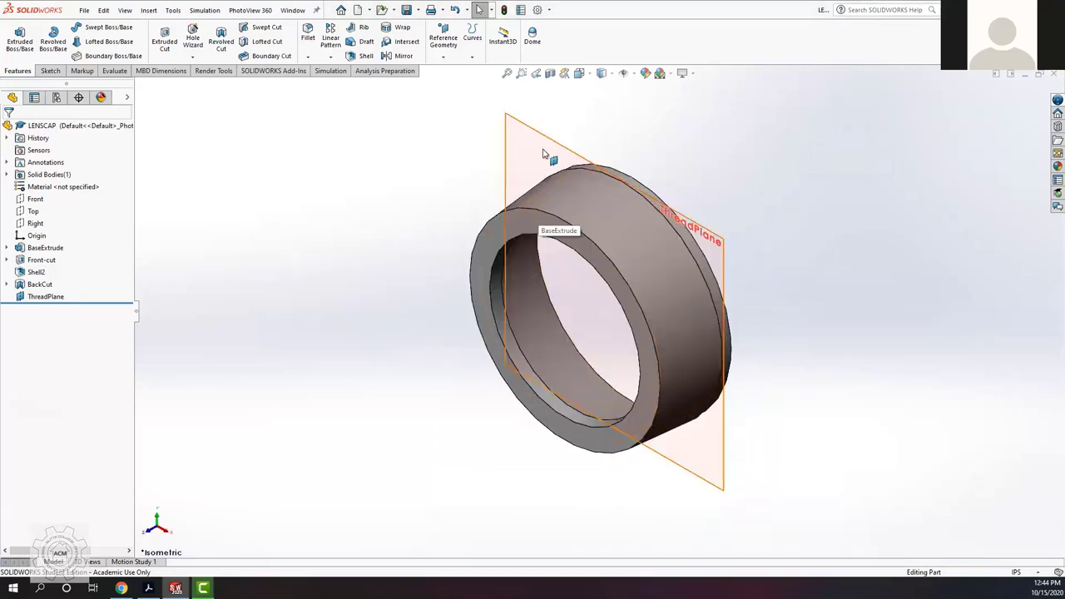
{"action": "left_click", "coordinate": [612, 75]}
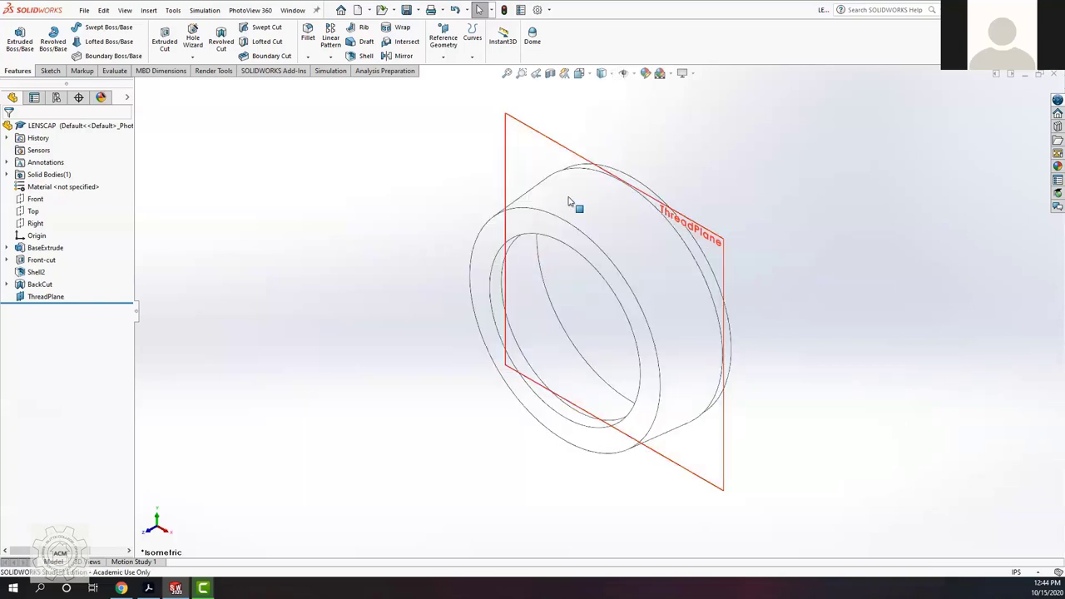
{"action": "right_click", "coordinate": [522, 156]}
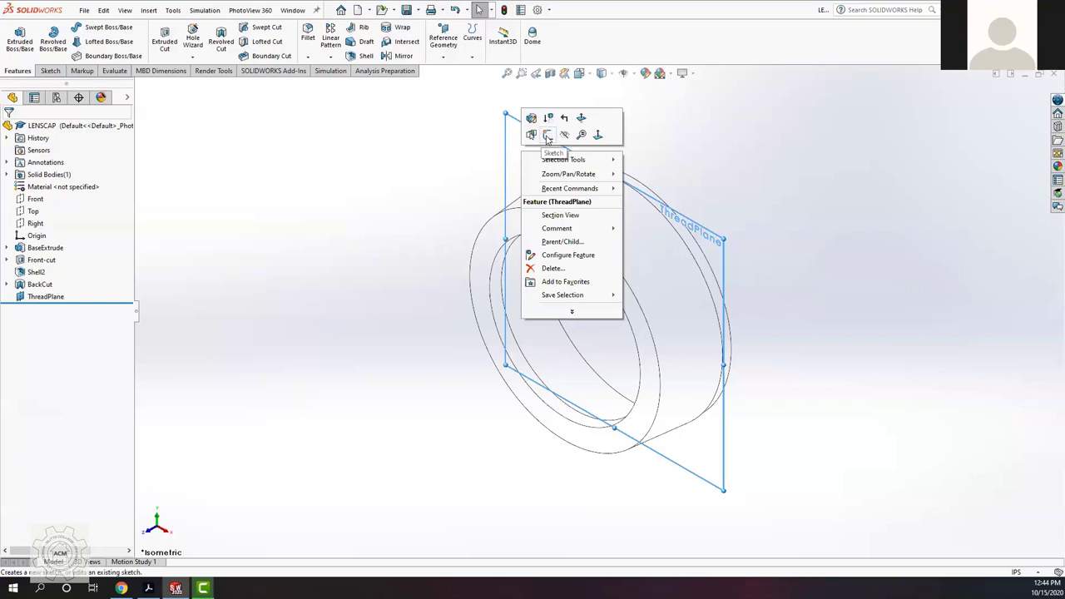
Step: Start Sketch4 on ThreadPlane and select the back inner circular edge
{"action": "left_click", "coordinate": [548, 134]}
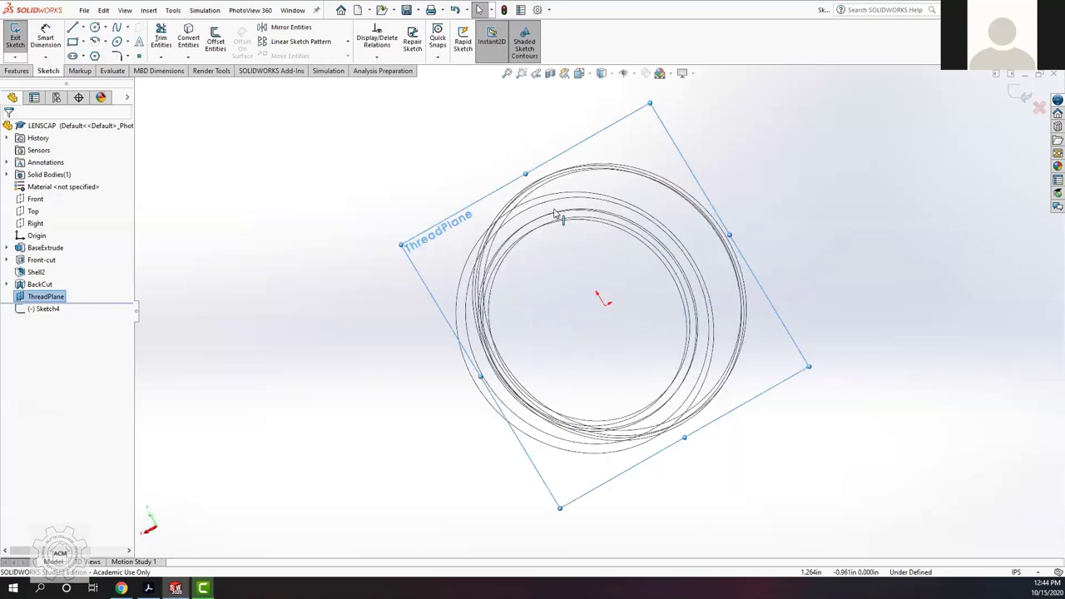
{"action": "left_click", "coordinate": [527, 350]}
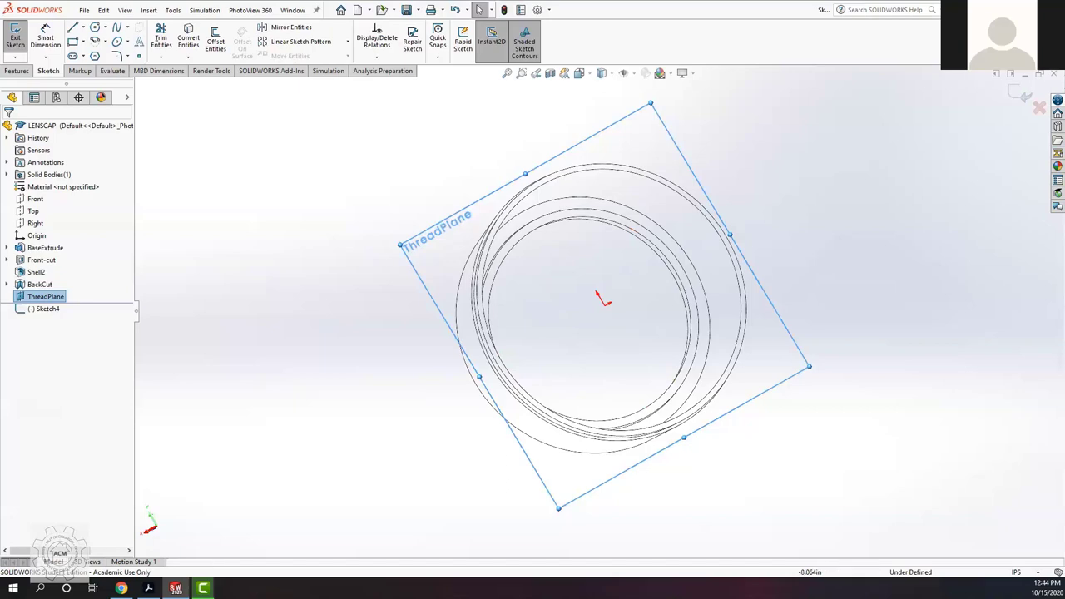
Step: Scroll the tutorial PDF to thread-path steps 217–223
{"action": "key", "text": "alt+Tab"}
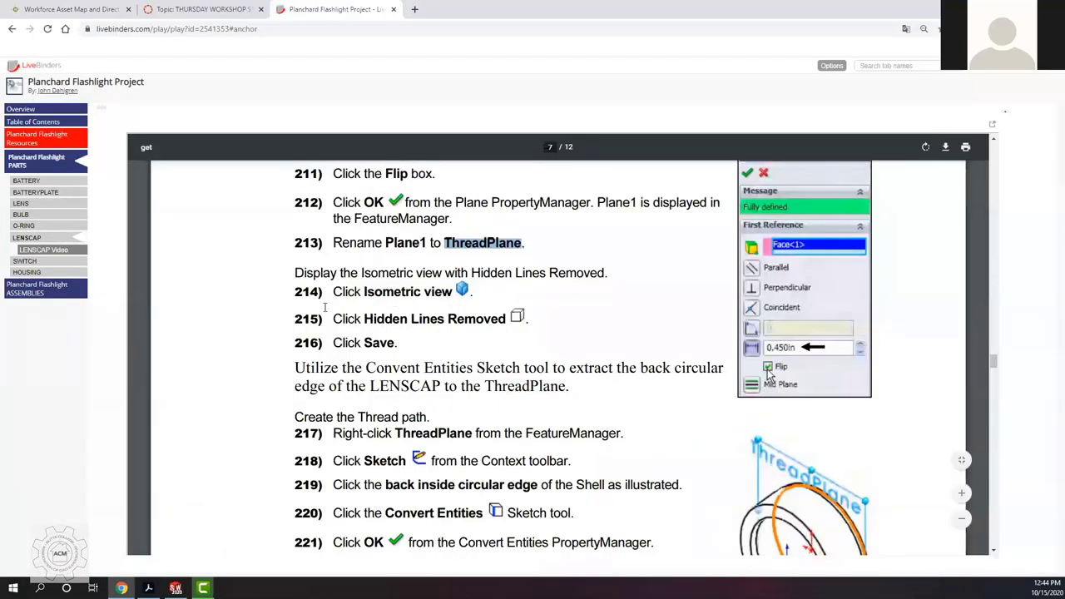
{"action": "scroll", "coordinate": [465, 433], "scroll_direction": "down", "scroll_amount": 1}
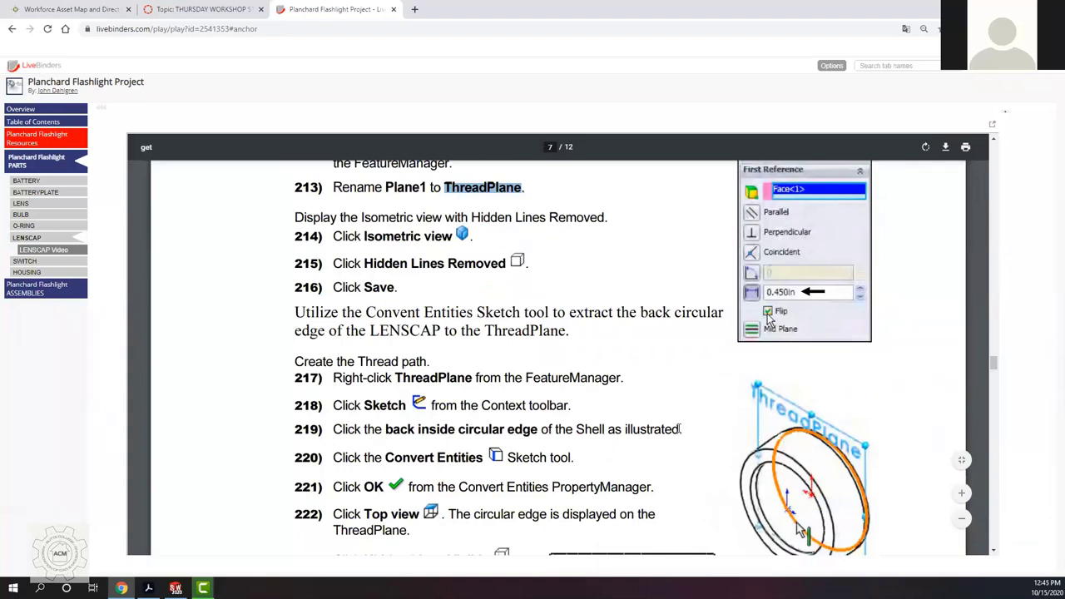
{"action": "scroll", "coordinate": [835, 296], "scroll_direction": "down", "scroll_amount": 2}
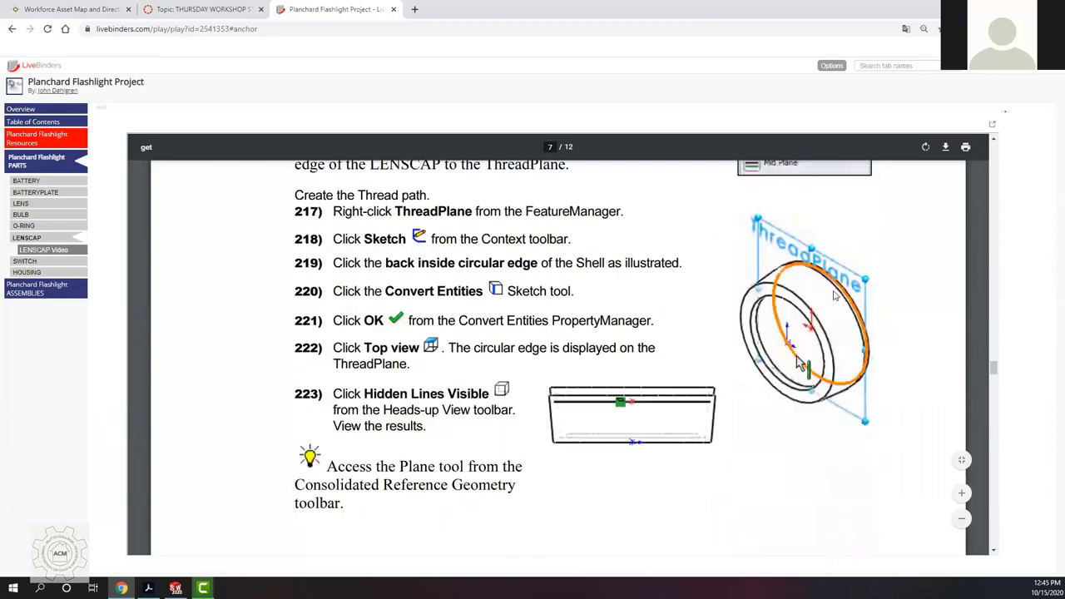
{"action": "scroll", "coordinate": [835, 295], "scroll_direction": "up", "scroll_amount": 1}
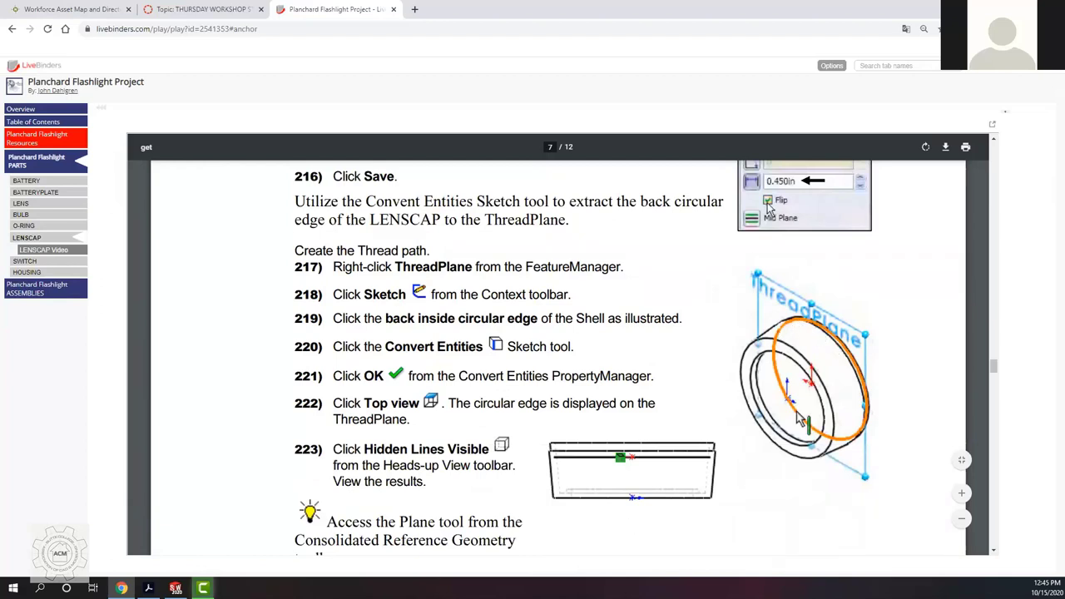
Step: Convert the shell's back inside circular edge into a fully defined circle in the ThreadPlane sketch
{"action": "key", "text": "alt+Tab"}
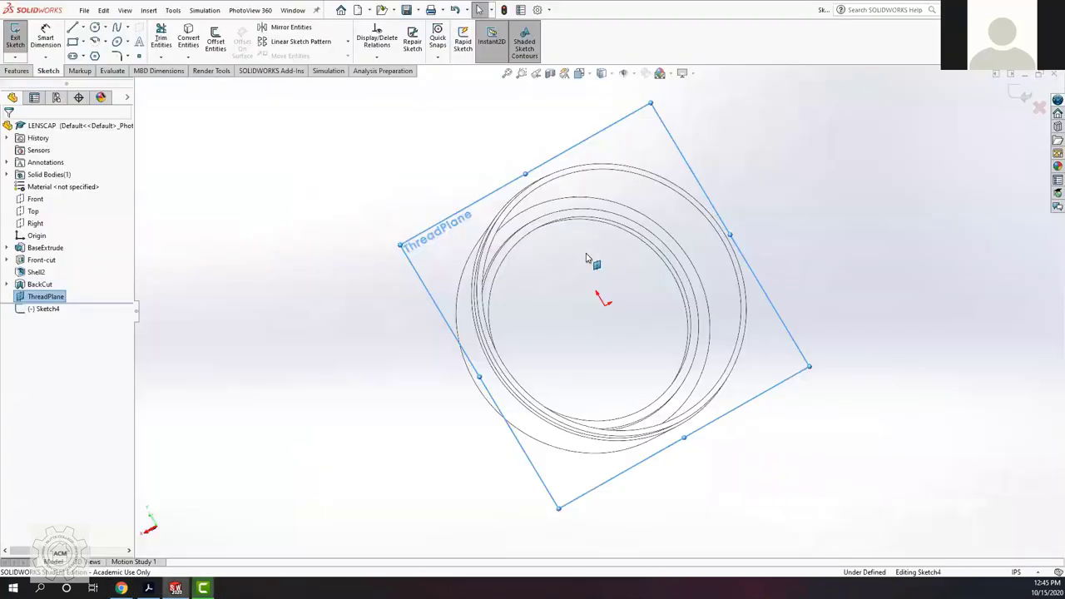
{"action": "scroll", "coordinate": [658, 212], "scroll_direction": "down", "scroll_amount": 2}
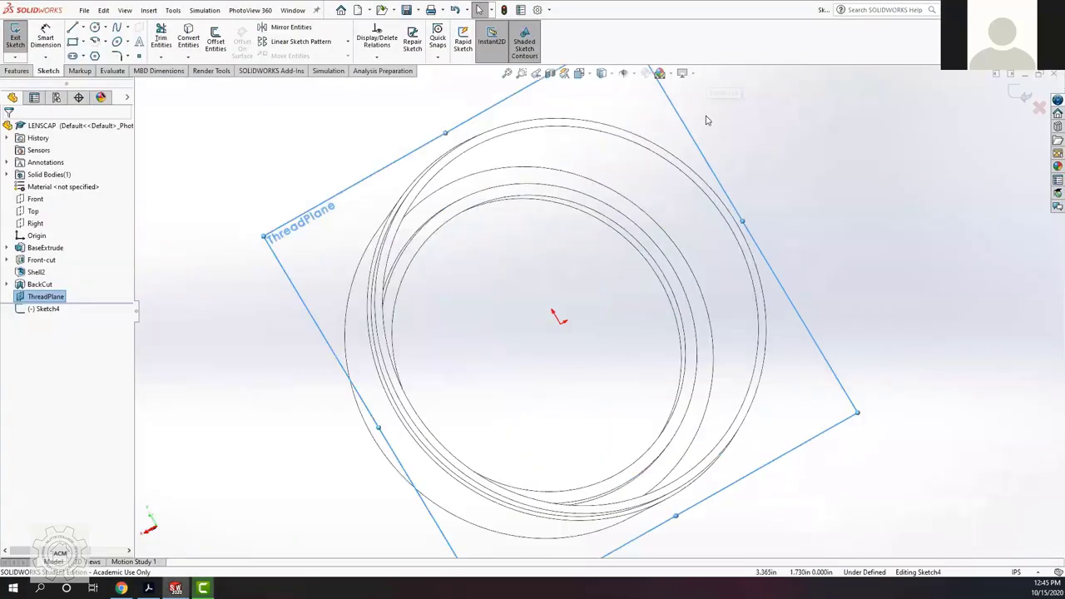
{"action": "scroll", "coordinate": [541, 229], "scroll_direction": "down", "scroll_amount": 2}
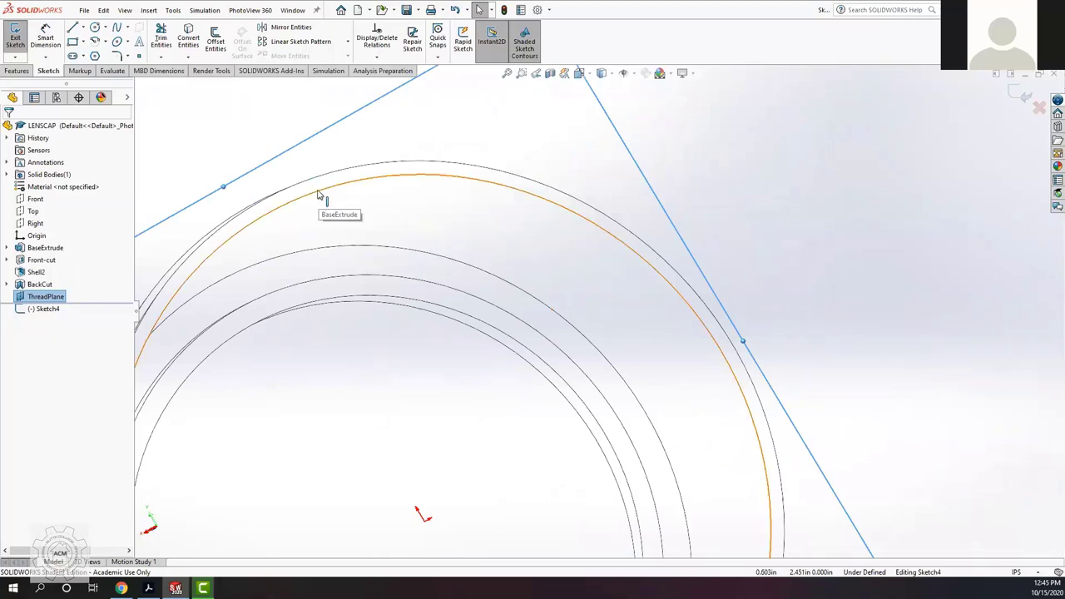
{"action": "left_click", "coordinate": [317, 195]}
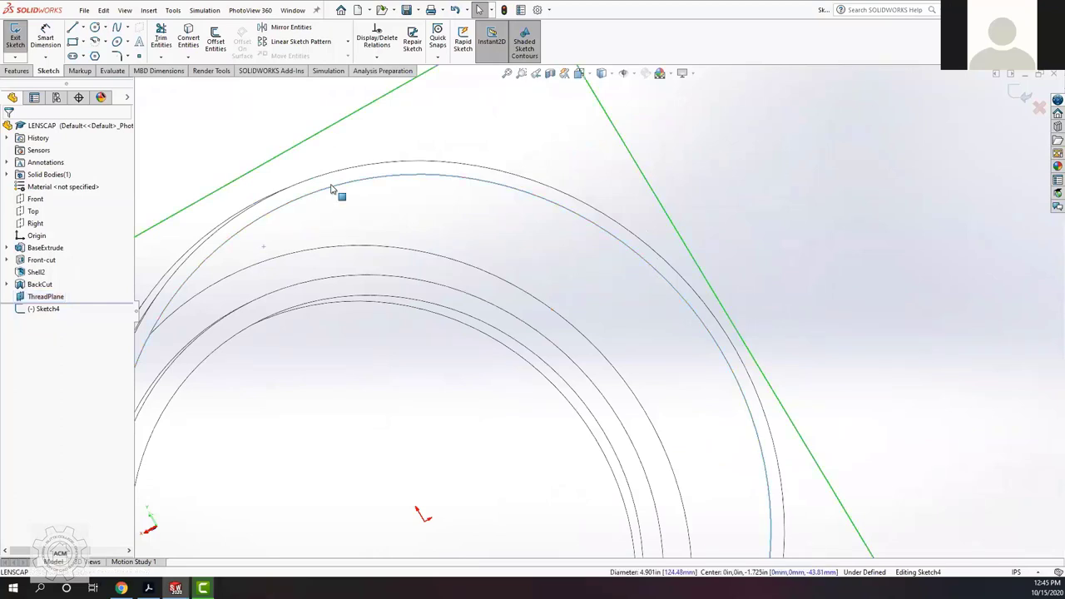
{"action": "mouse_move", "coordinate": [754, 237]}
{"action": "middle_mouse_down"}
{"action": "mouse_move", "coordinate": [820, 261]}
{"action": "mouse_move", "coordinate": [575, 257]}
{"action": "middle_mouse_up"}
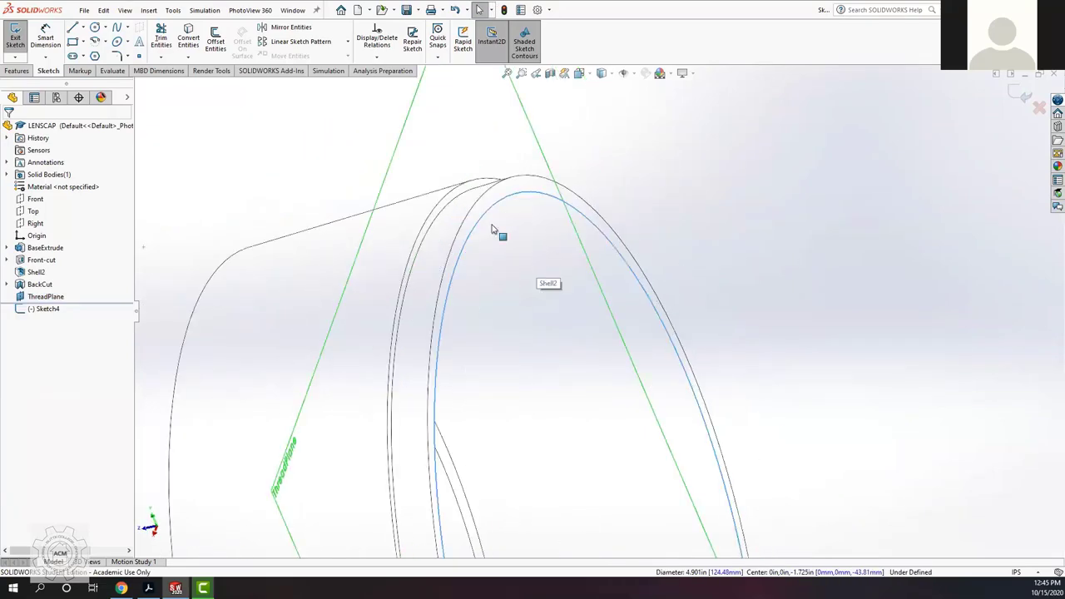
{"action": "left_click", "coordinate": [420, 186]}
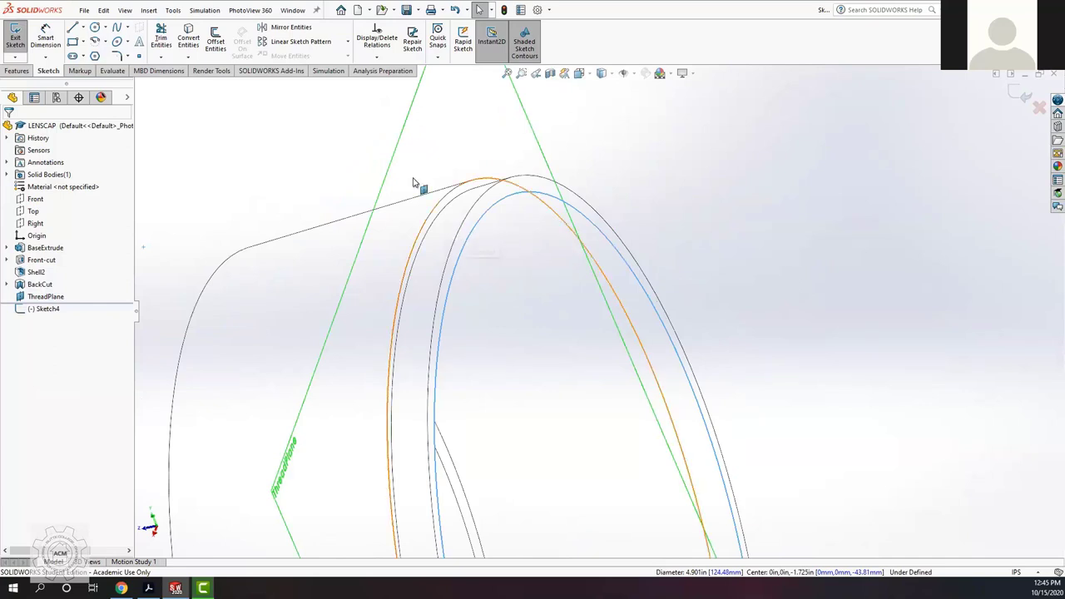
{"action": "left_click", "coordinate": [188, 35]}
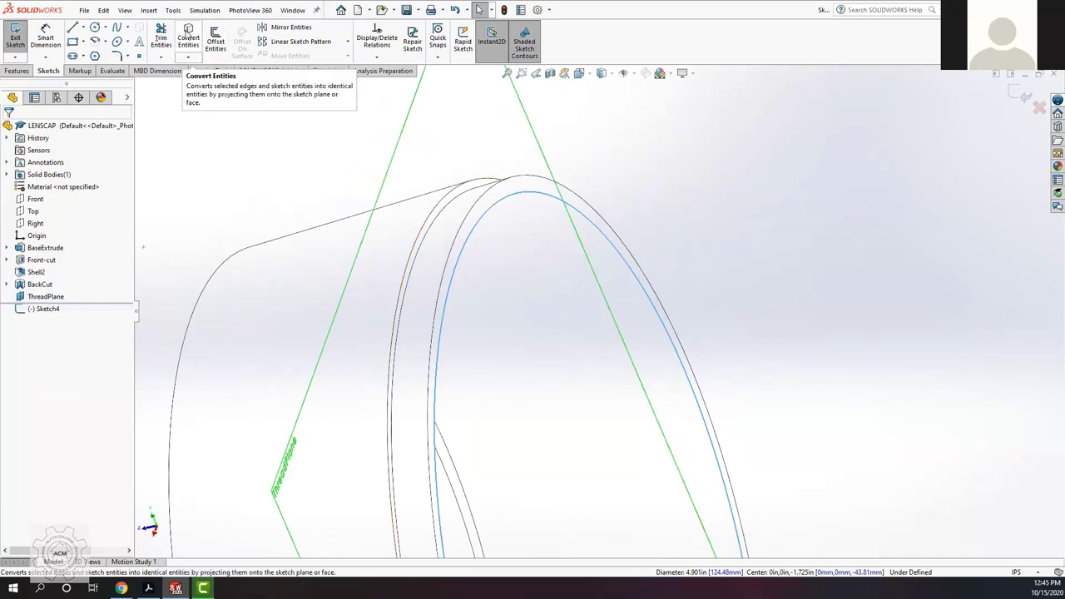
{"action": "left_click", "coordinate": [187, 35]}
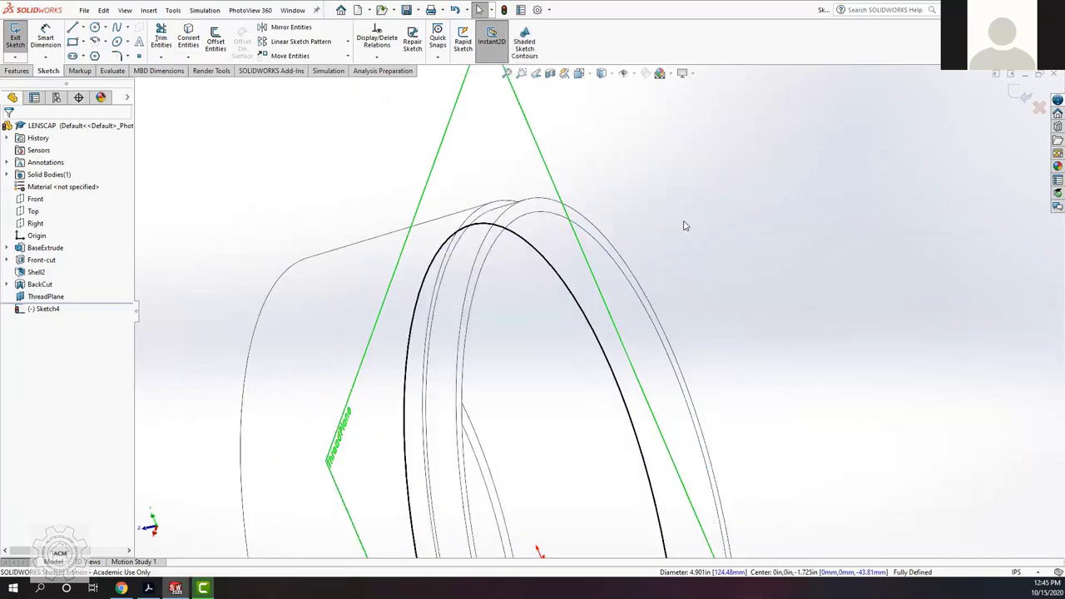
{"action": "mouse_move", "coordinate": [683, 208]}
{"action": "middle_mouse_down"}
{"action": "mouse_move", "coordinate": [689, 193]}
{"action": "mouse_move", "coordinate": [709, 195]}
{"action": "middle_mouse_up"}
{"action": "middle_click_drag", "start_coordinate": [721, 195], "coordinate": [737, 186]}
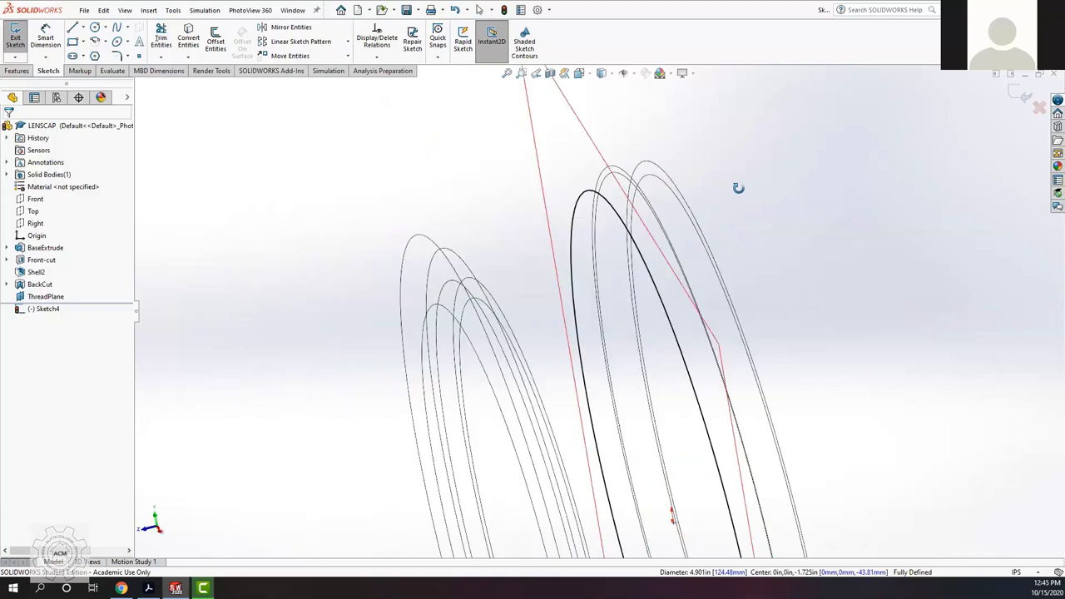
{"action": "middle_click_drag", "start_coordinate": [858, 197], "coordinate": [840, 188]}
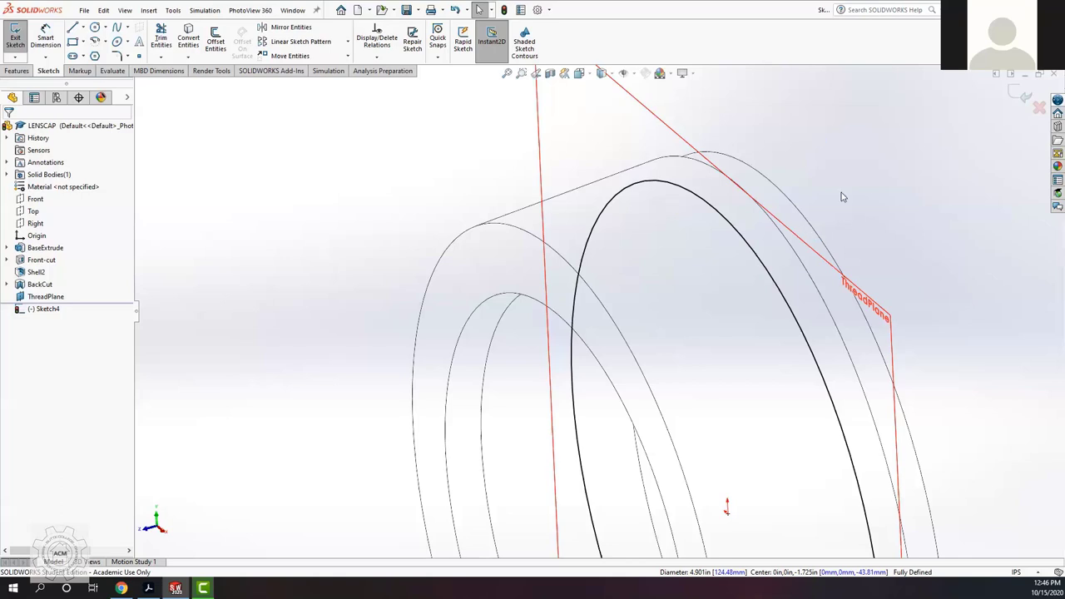
{"action": "middle_click_drag", "start_coordinate": [819, 178], "coordinate": [796, 214]}
{"action": "middle_click_drag", "start_coordinate": [868, 269], "coordinate": [837, 209]}
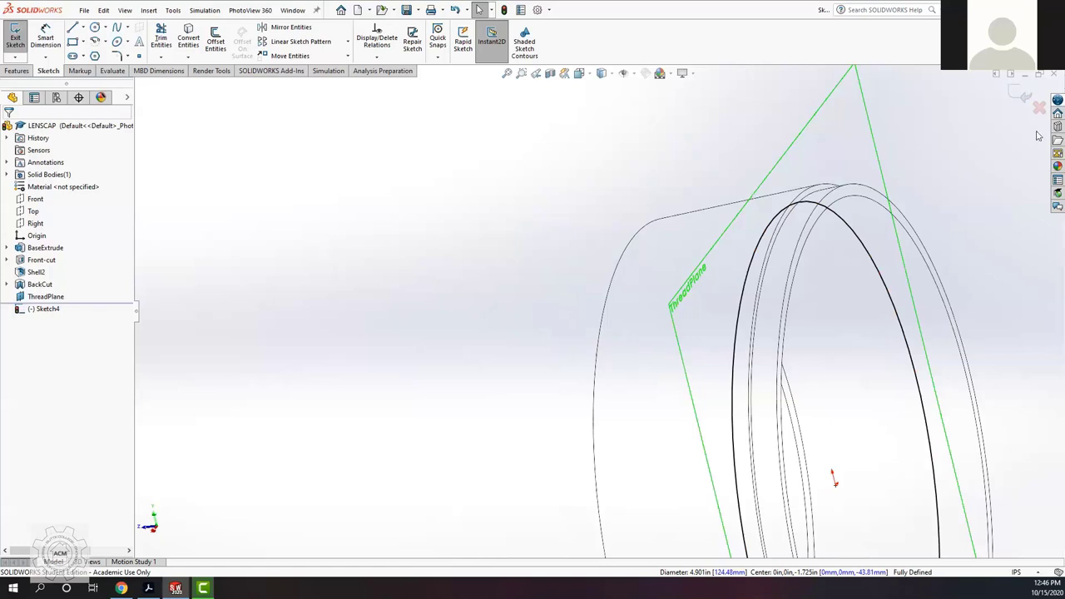
Step: Exit the ThreadPlane sketch and select Sketch4 in the feature tree, leaving it closed and hidden
{"action": "left_click", "coordinate": [1022, 95]}
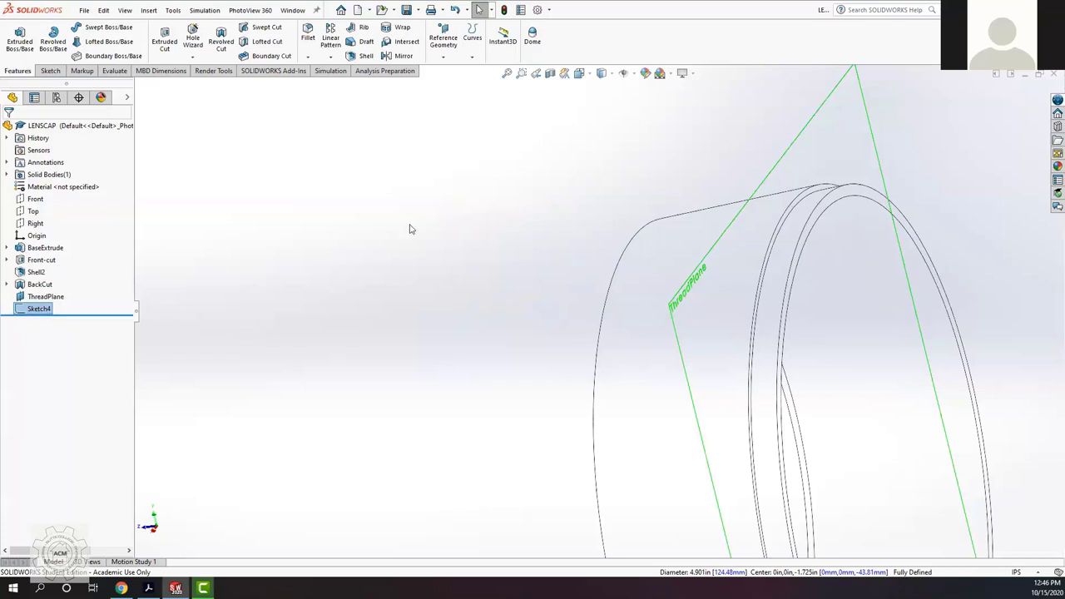
{"action": "scroll", "coordinate": [772, 345], "scroll_direction": "up", "scroll_amount": 1}
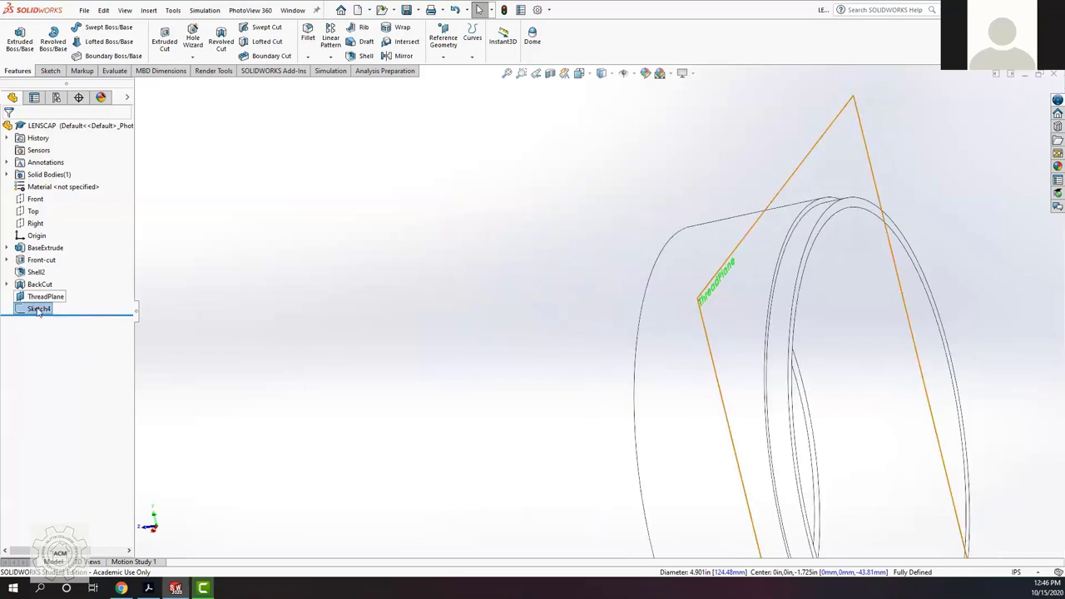
{"action": "left_click", "coordinate": [38, 311]}
{"action": "right_click", "coordinate": [38, 312]}
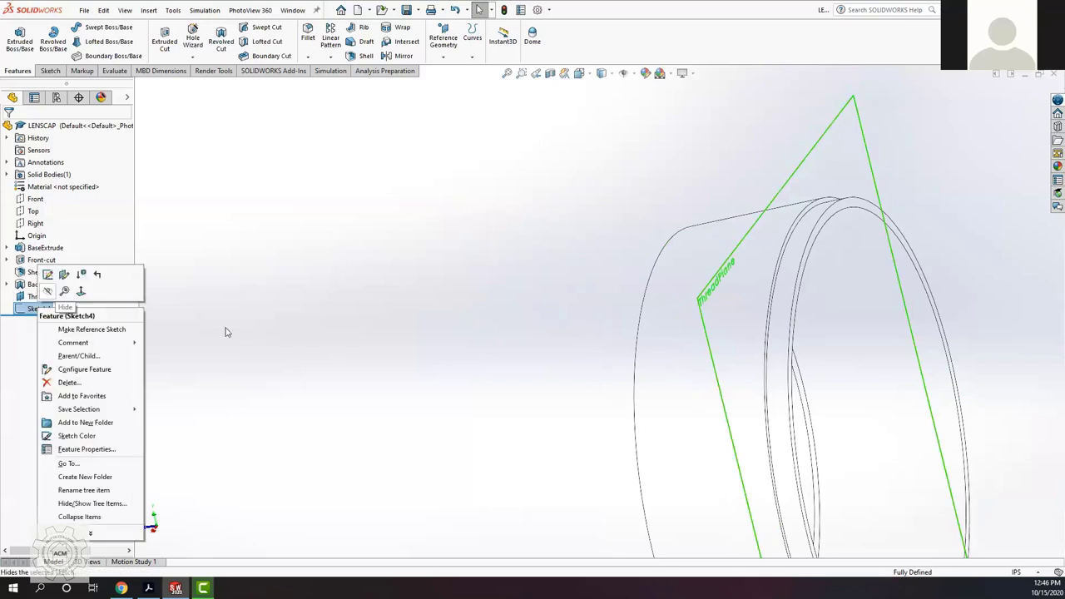
{"action": "left_click", "coordinate": [148, 330]}
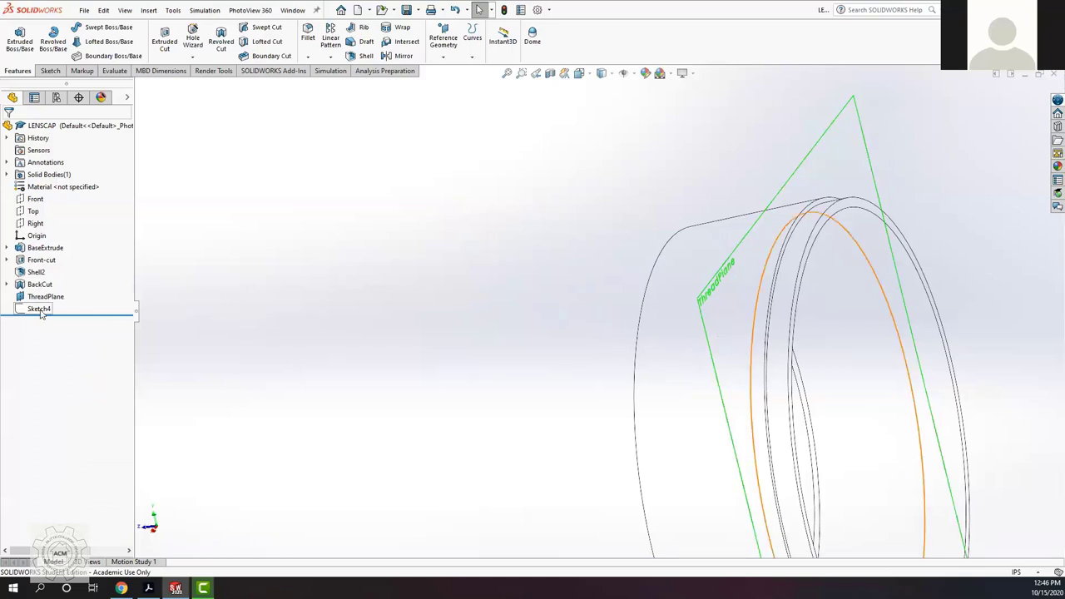
{"action": "left_click", "coordinate": [39, 310]}
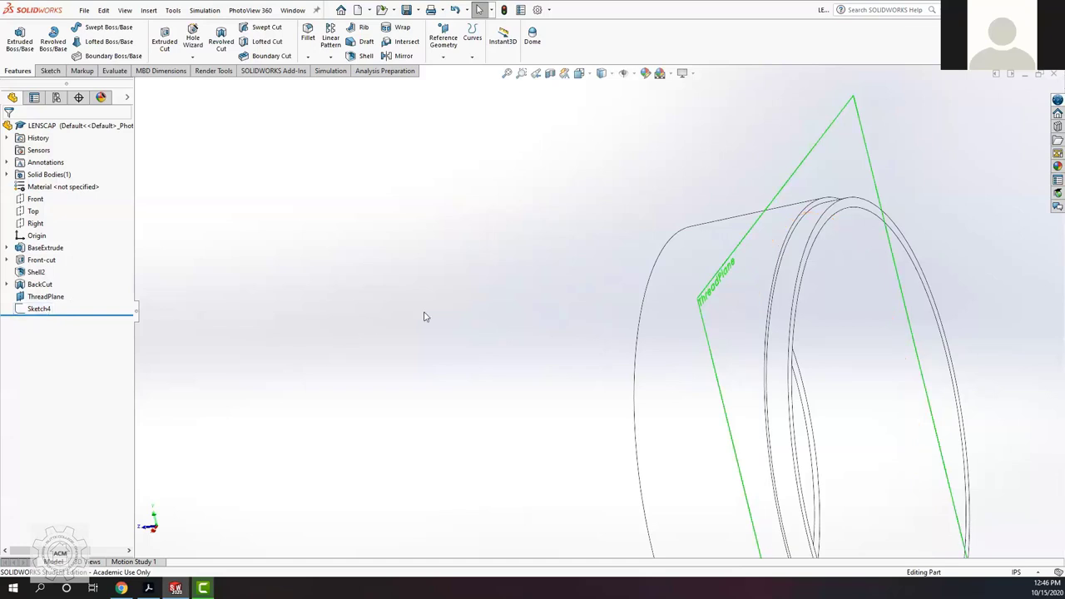
{"action": "mouse_move", "coordinate": [426, 316]}
{"action": "middle_mouse_down"}
{"action": "mouse_move", "coordinate": [528, 240]}
{"action": "mouse_move", "coordinate": [507, 297]}
{"action": "middle_mouse_up"}
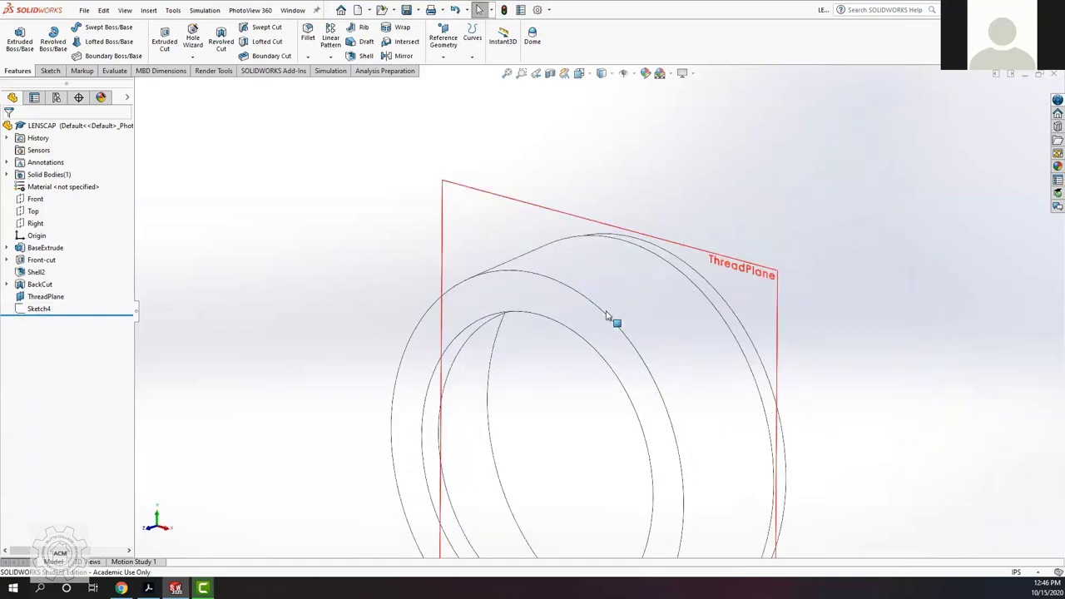
Step: Review the LiveBinders Helix/Spiral steps 224–234, then return to the LENSCAP part
{"action": "key", "text": "alt+Tab"}
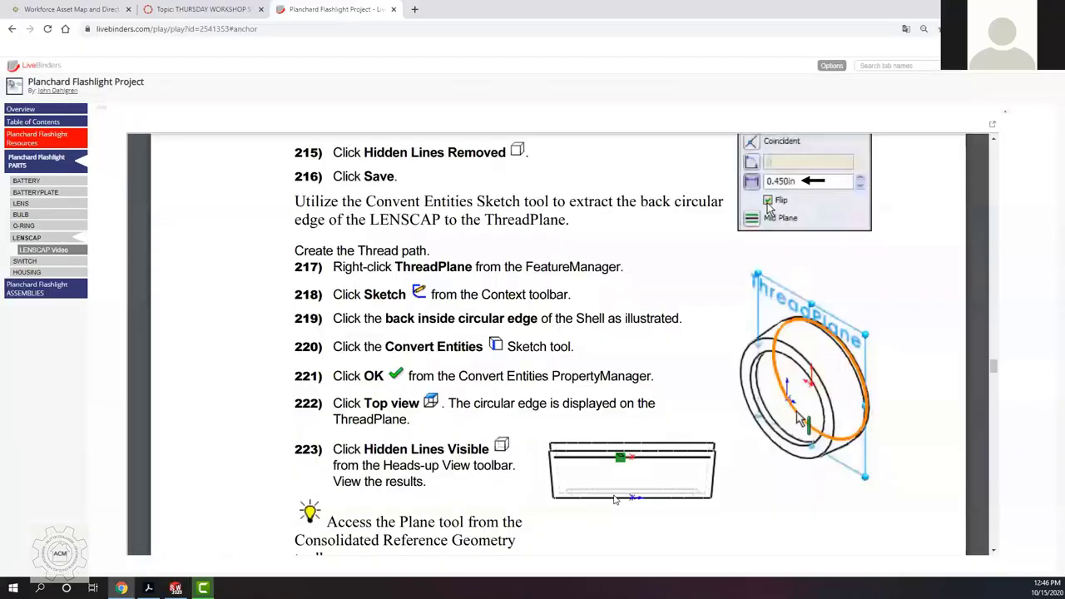
{"action": "scroll", "coordinate": [590, 304], "scroll_direction": "down", "scroll_amount": 2}
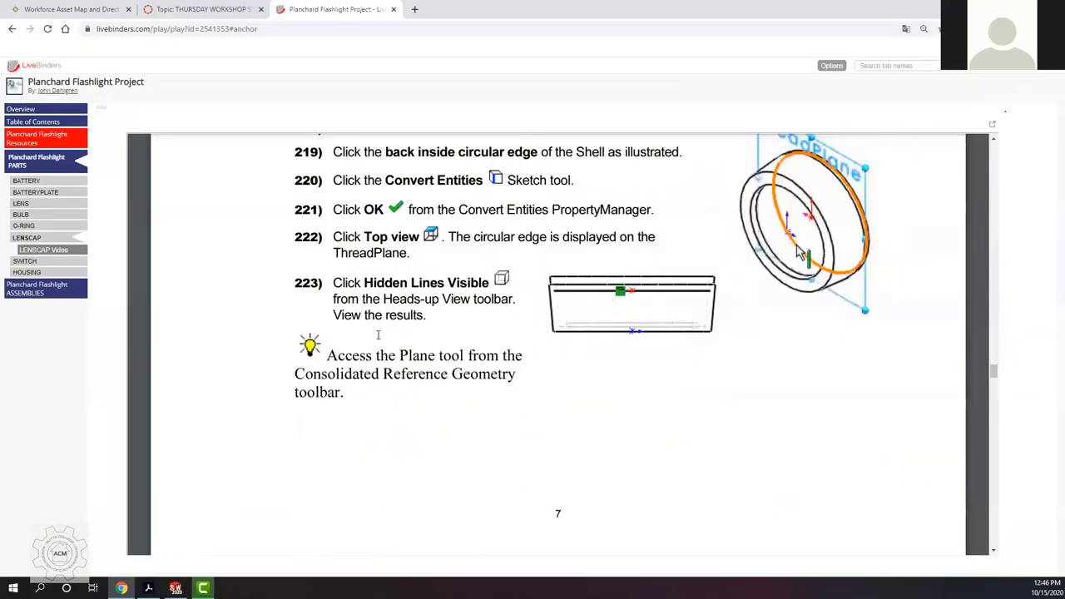
{"action": "scroll", "coordinate": [453, 361], "scroll_direction": "down", "scroll_amount": 6}
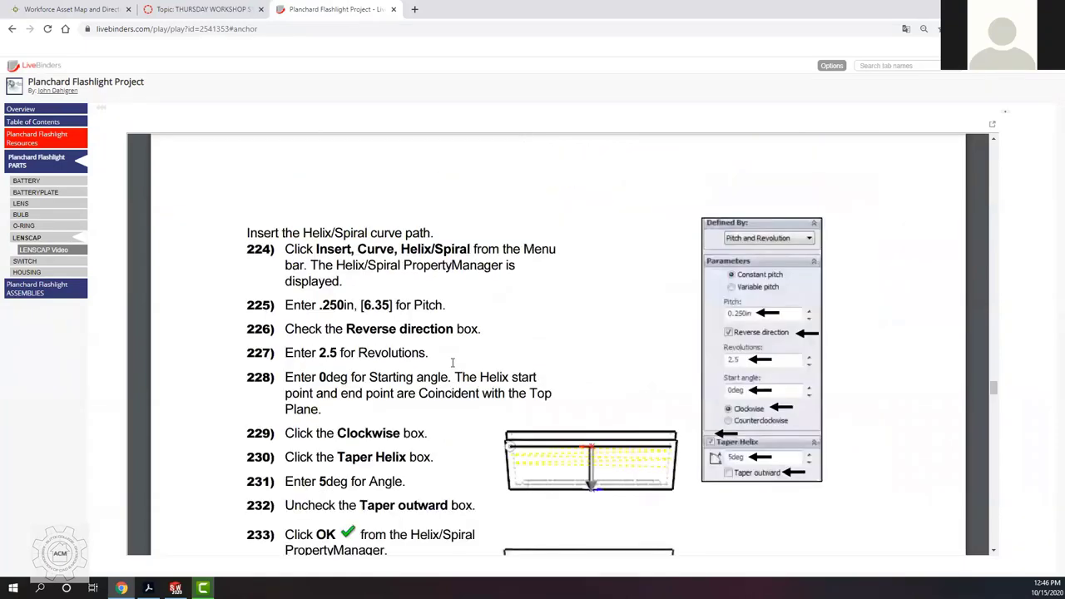
{"action": "scroll", "coordinate": [441, 273], "scroll_direction": "up", "scroll_amount": 1}
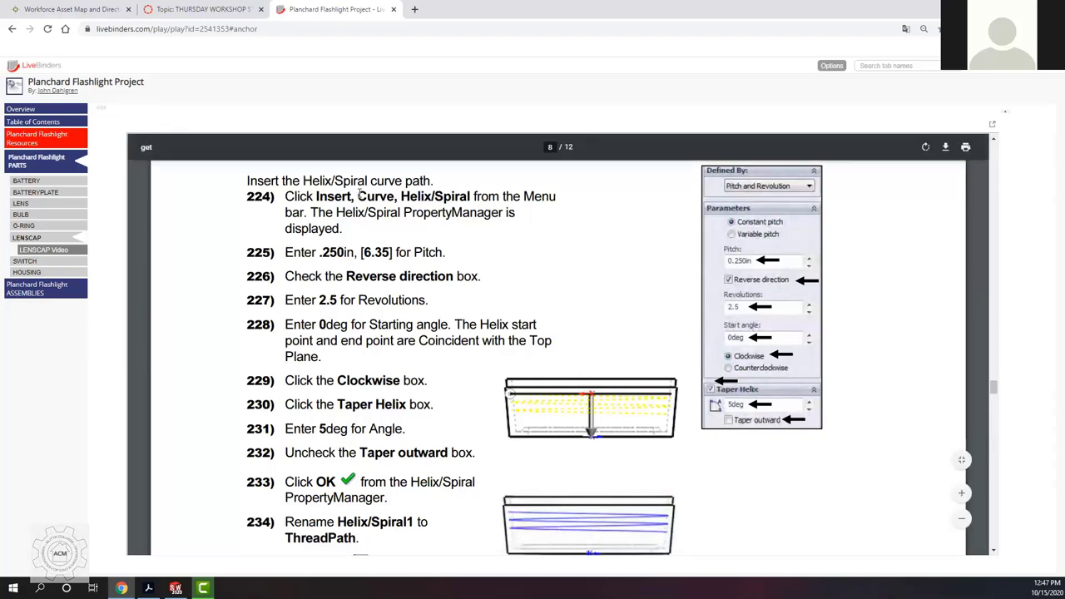
{"action": "key", "text": "alt+Tab"}
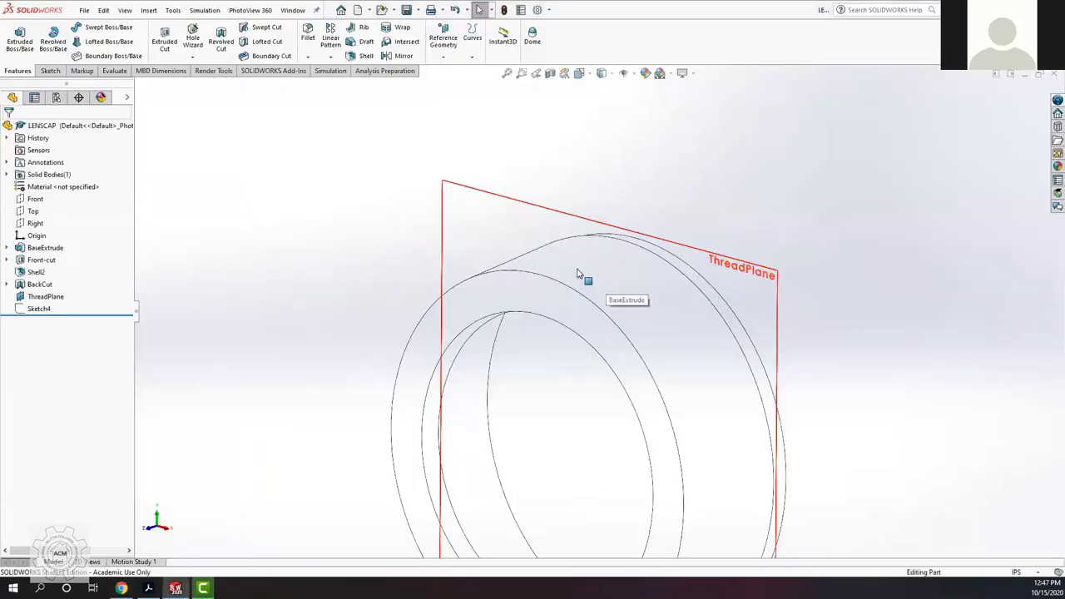
Step: Start the Helix and Spiral curve command and expand the feature list to choose its base
{"action": "left_click", "coordinate": [443, 59]}
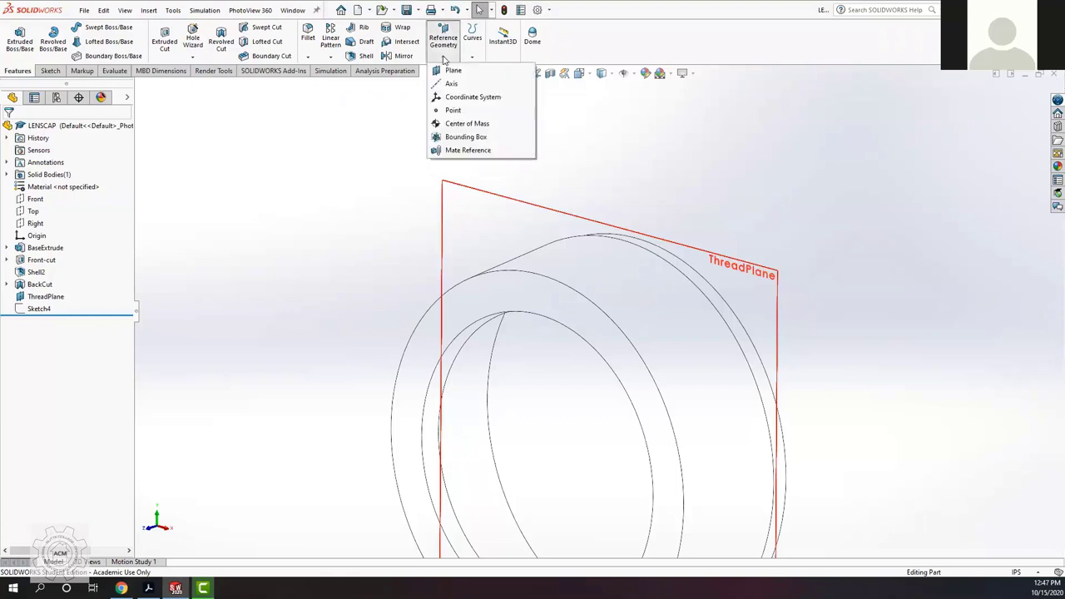
{"action": "left_click", "coordinate": [473, 59]}
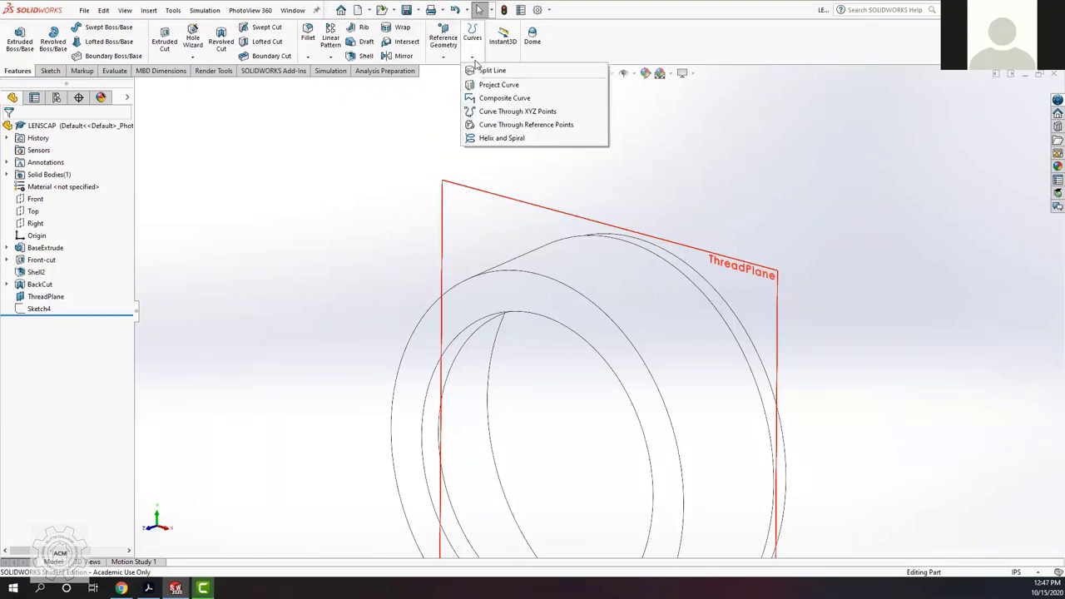
{"action": "left_click", "coordinate": [490, 140]}
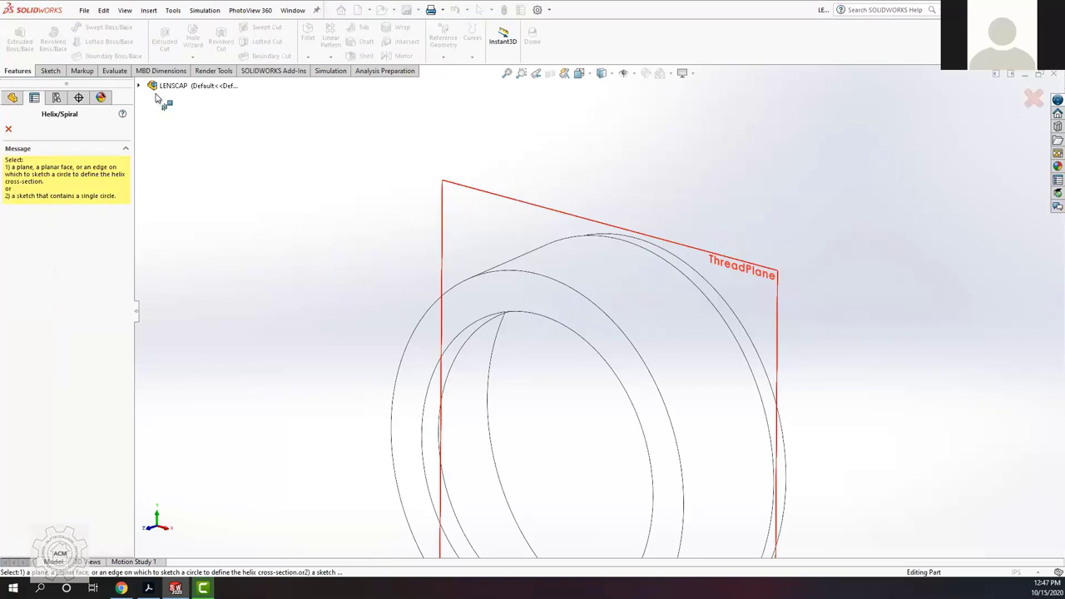
{"action": "left_click", "coordinate": [141, 86]}
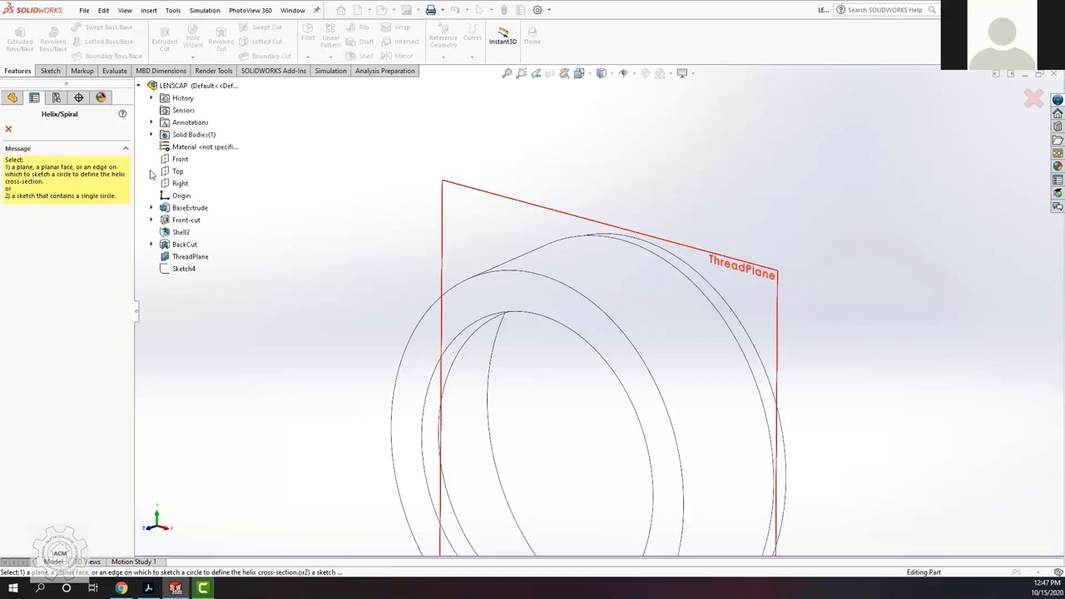
Step: Use the Sketch4 circle as the helix base, previewing a 4.901in helix at 3.937in pitch, 1 revolution
{"action": "left_click", "coordinate": [180, 269]}
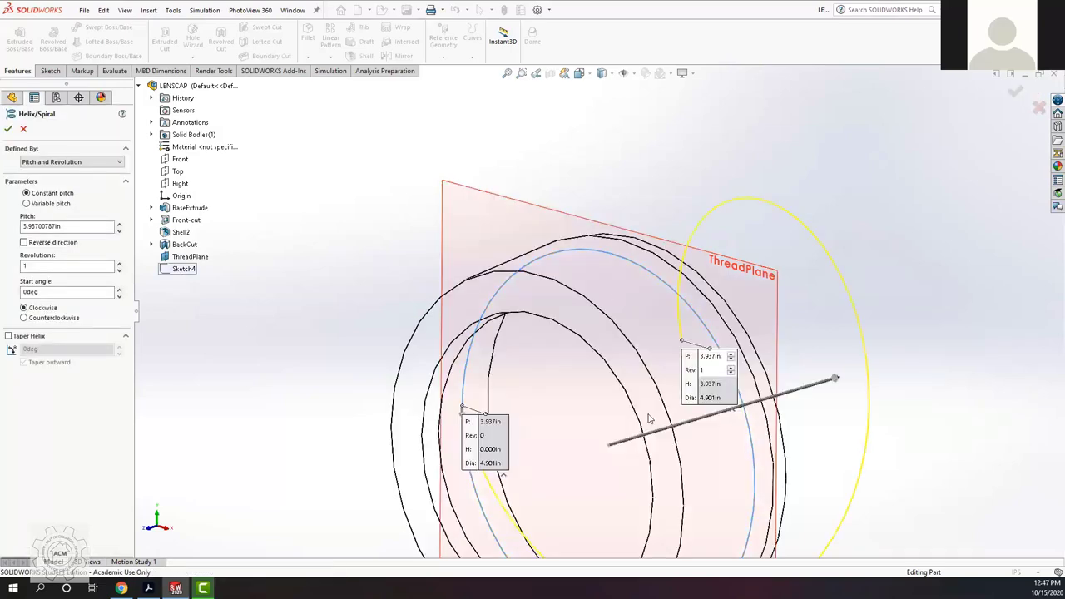
{"action": "scroll", "coordinate": [651, 418], "scroll_direction": "up", "scroll_amount": 3}
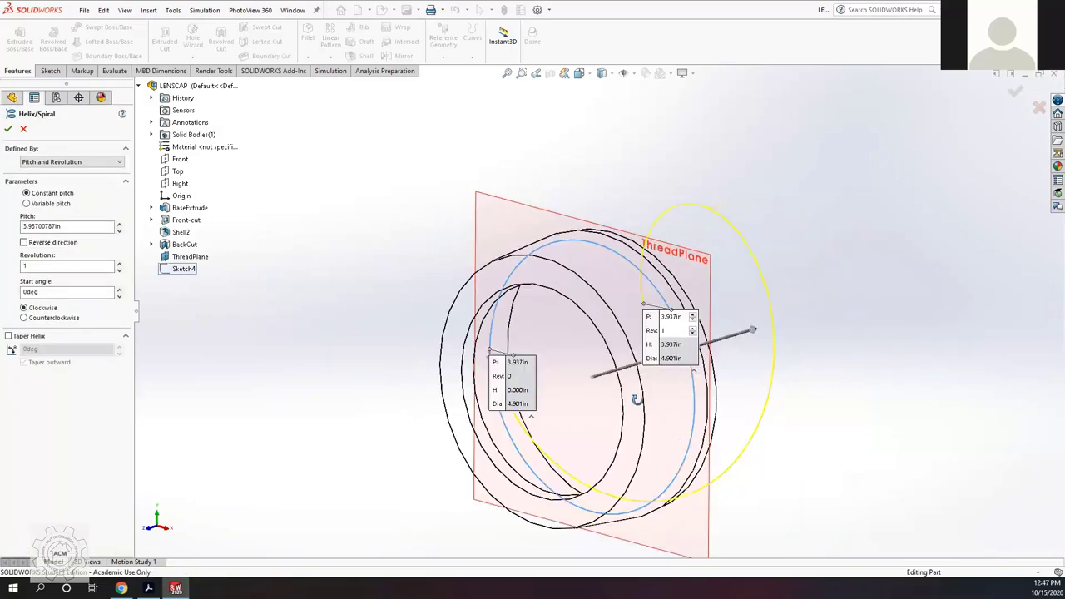
{"action": "middle_click_drag", "start_coordinate": [638, 401], "coordinate": [623, 391]}
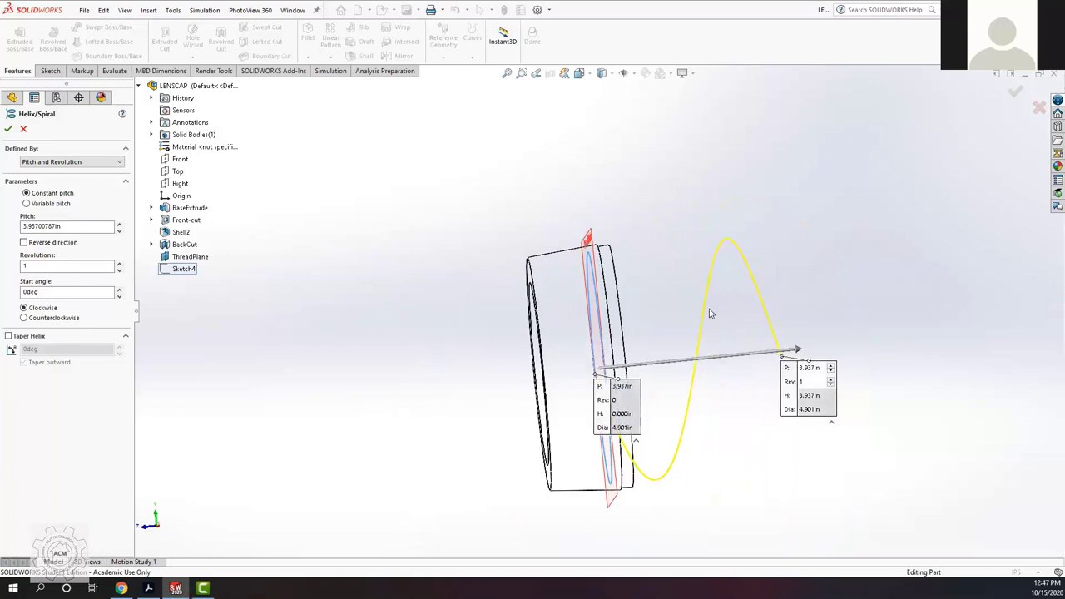
{"action": "middle_click_drag", "start_coordinate": [730, 440], "coordinate": [561, 392]}
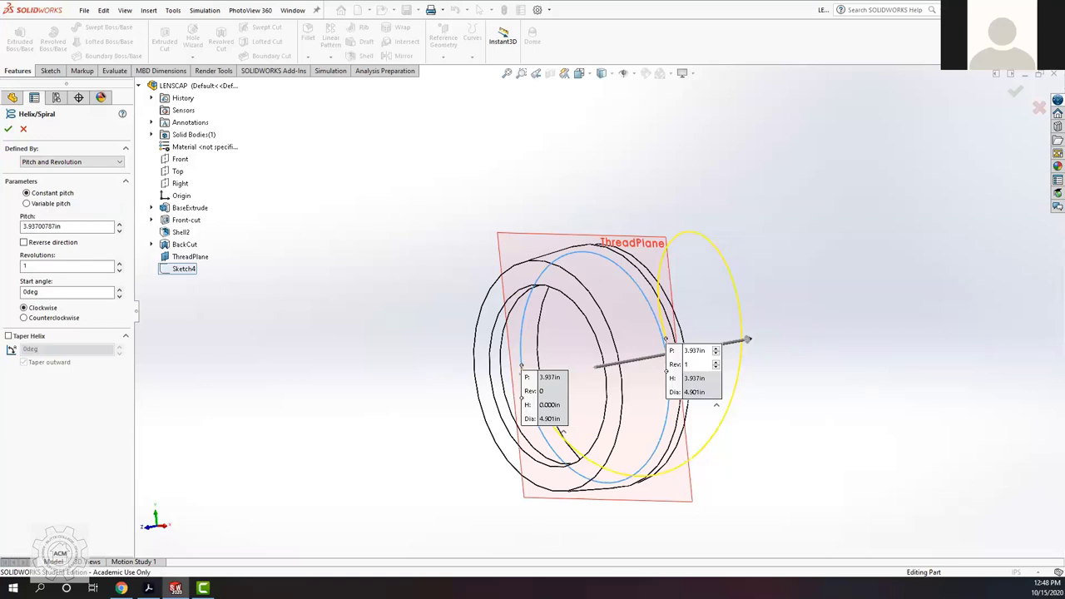
{"action": "left_click", "coordinate": [122, 589]}
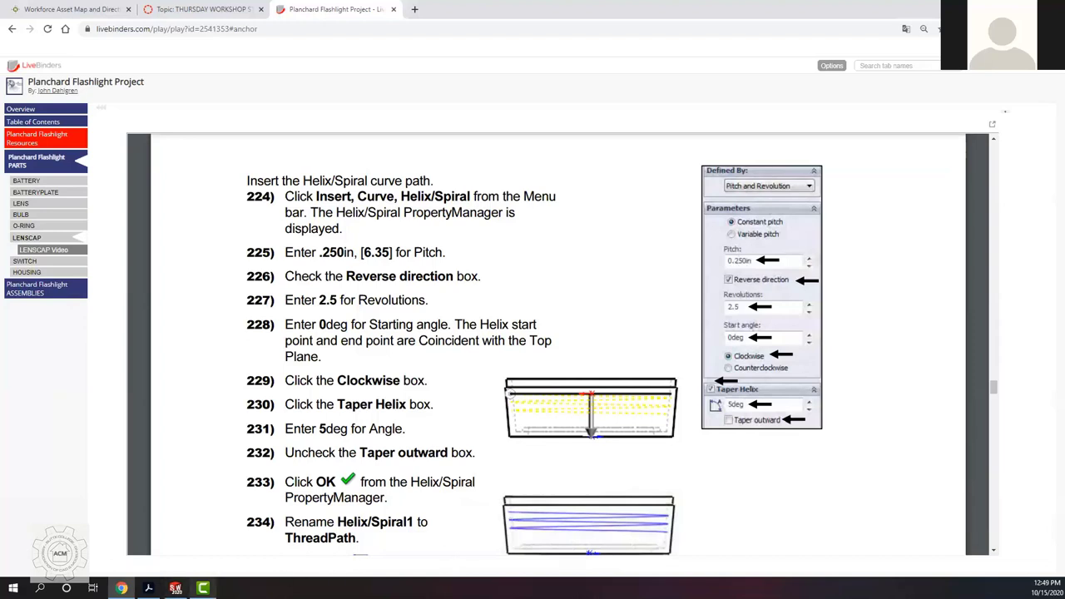
{"action": "mouse_move", "coordinate": [202, 588]}
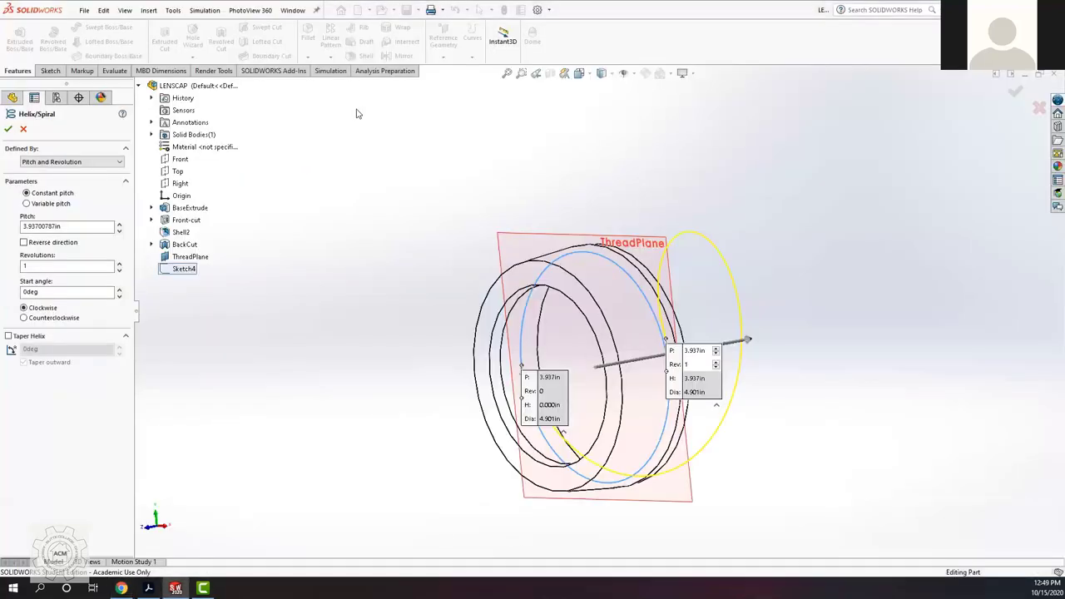
Step: Set the helix to 0.250in pitch and 2.5 revolutions, checking both against the tutorial
{"action": "double_click", "coordinate": [71, 225]}
{"action": "key", "text": "BackSpace"}
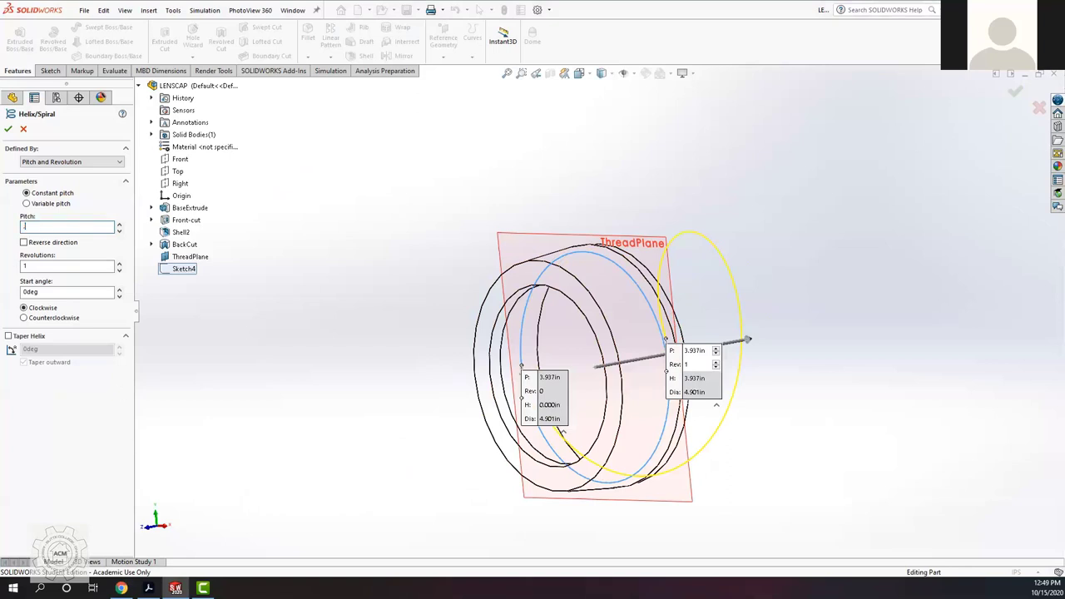
{"action": "left_click", "coordinate": [62, 266]}
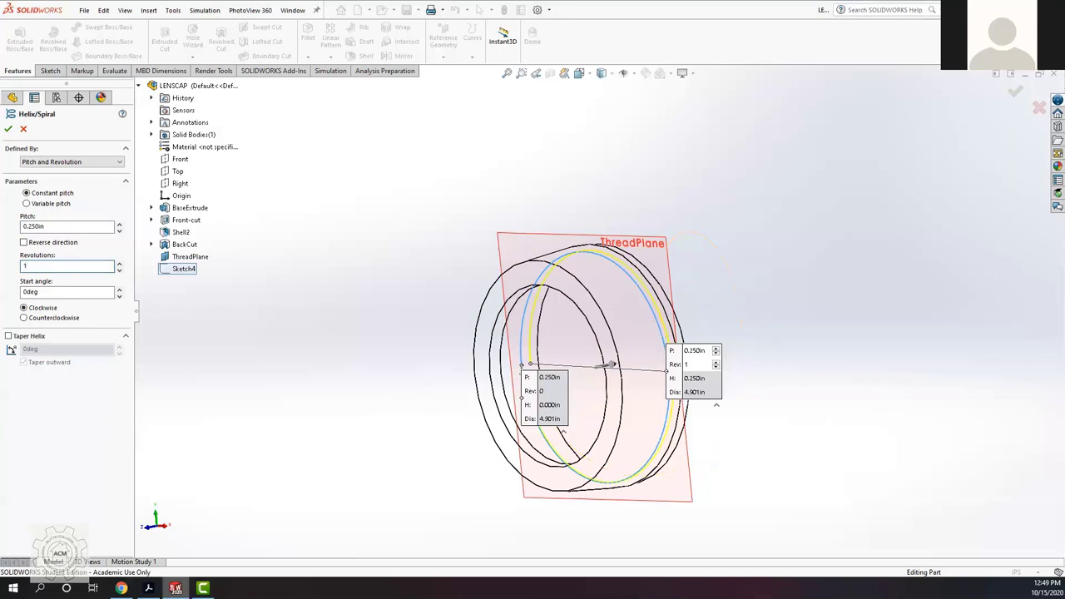
{"action": "left_click", "coordinate": [121, 589]}
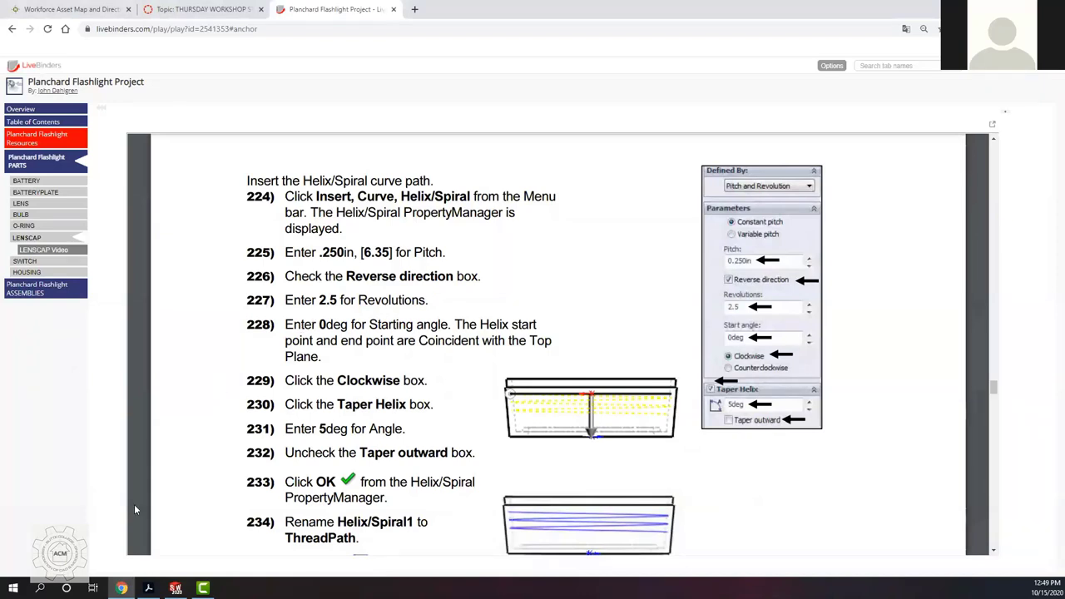
{"action": "left_click", "coordinate": [175, 588]}
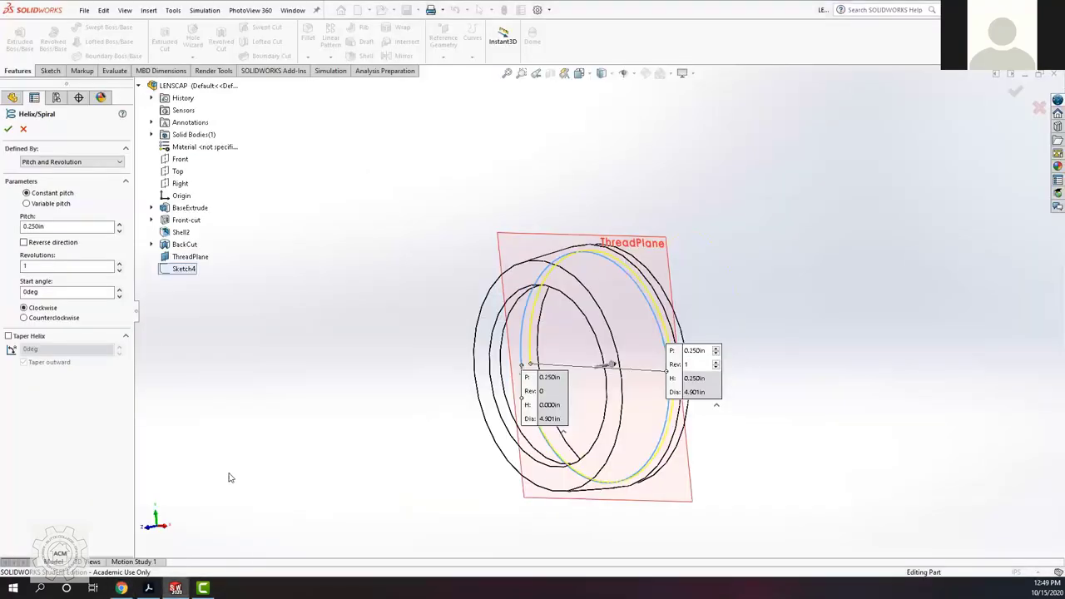
{"action": "double_click", "coordinate": [28, 266]}
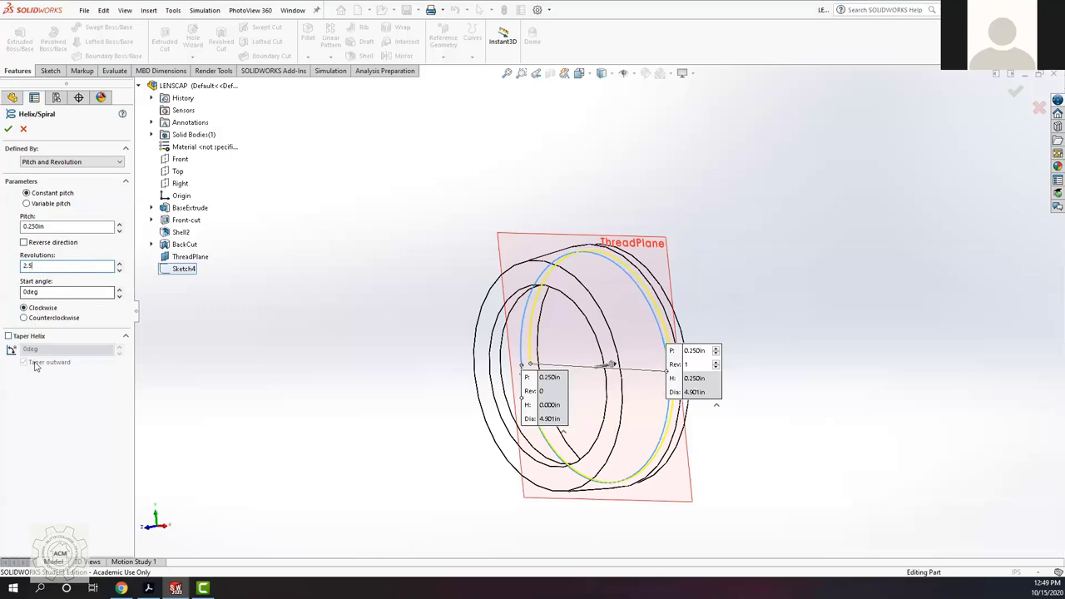
{"action": "left_click", "coordinate": [121, 588]}
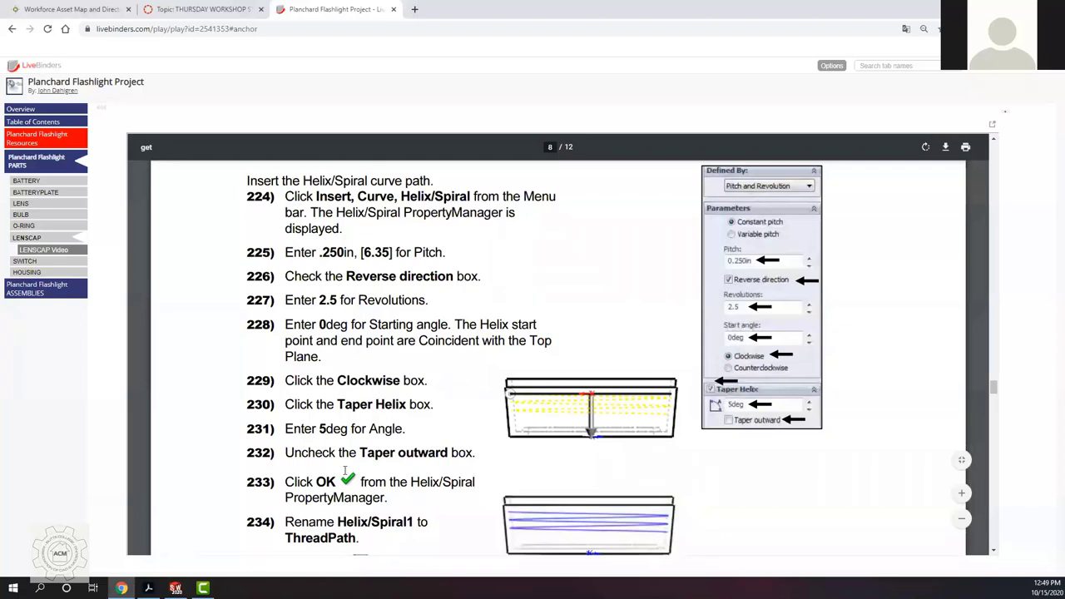
{"action": "left_click_drag", "start_coordinate": [360, 451], "coordinate": [447, 450]}
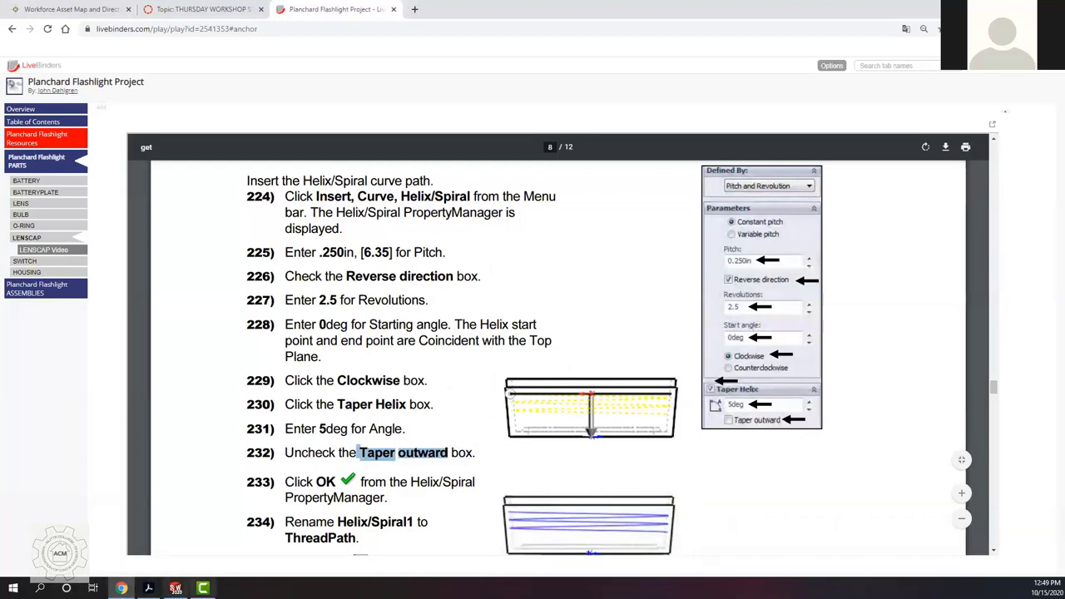
{"action": "left_click", "coordinate": [175, 588]}
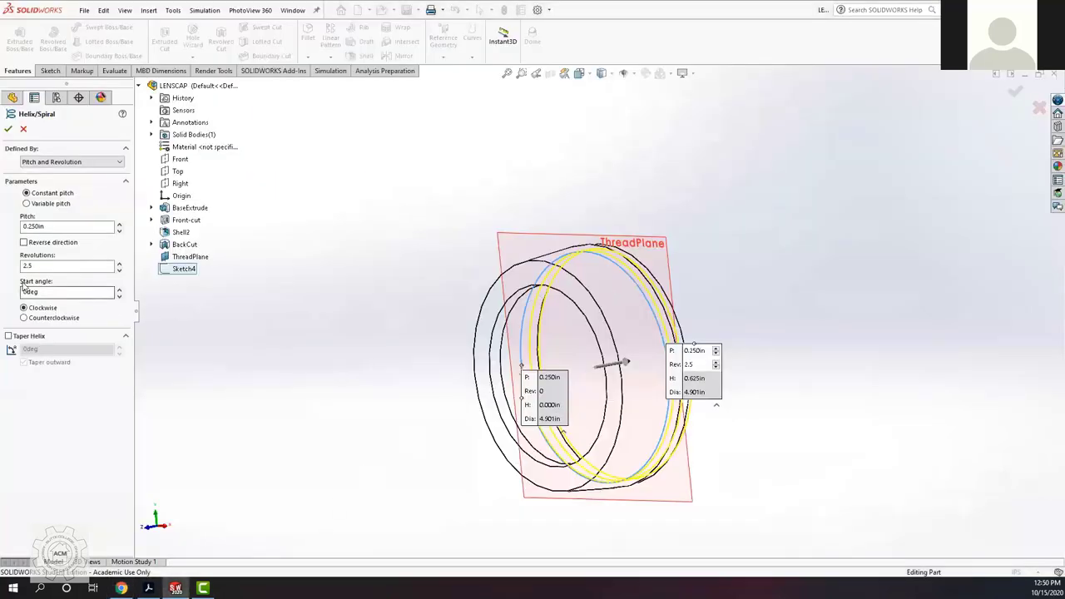
Step: Give the helix a 5deg inward taper and reversed direction, then create Helix/Spiral1
{"action": "left_click", "coordinate": [9, 337]}
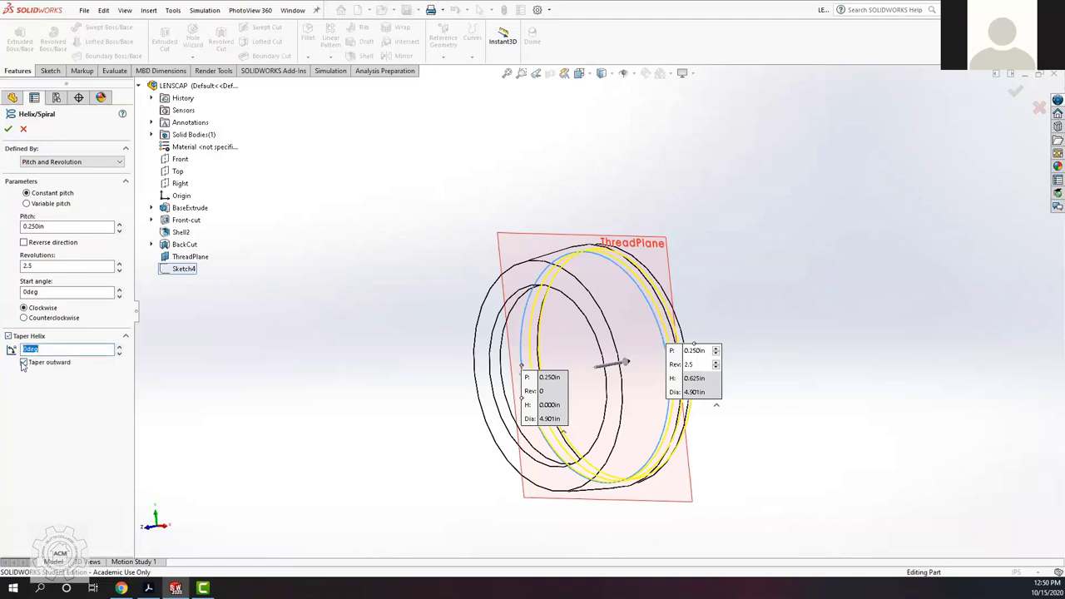
{"action": "left_click", "coordinate": [23, 362]}
{"action": "type", "text": "5"}
{"action": "middle_click_drag", "start_coordinate": [809, 302], "coordinate": [671, 334]}
{"action": "scroll", "coordinate": [615, 316], "scroll_direction": "down", "scroll_amount": 5}
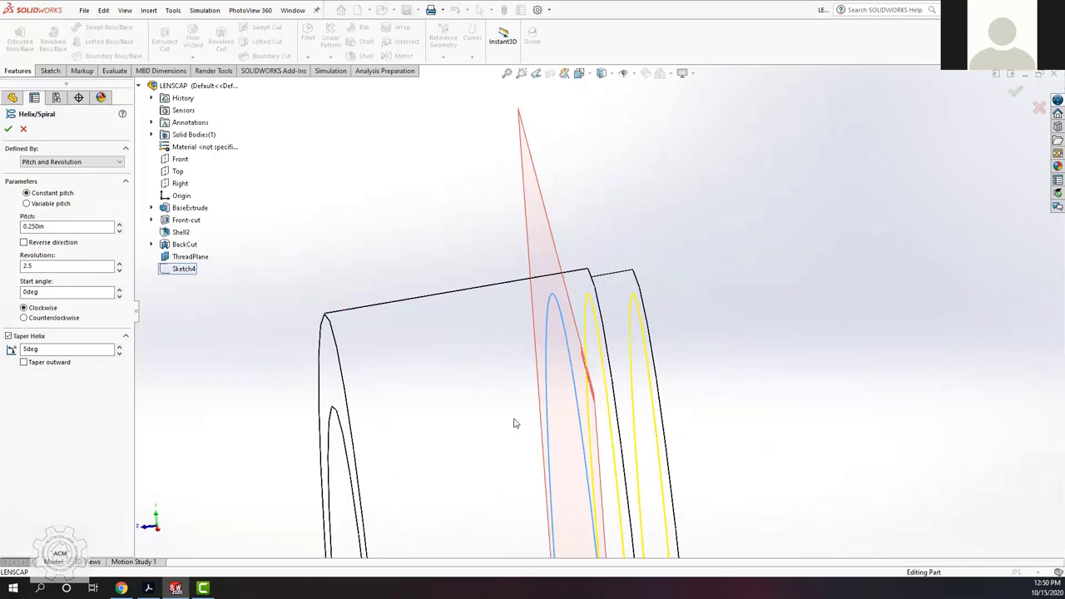
{"action": "scroll", "coordinate": [513, 424], "scroll_direction": "up", "scroll_amount": 1}
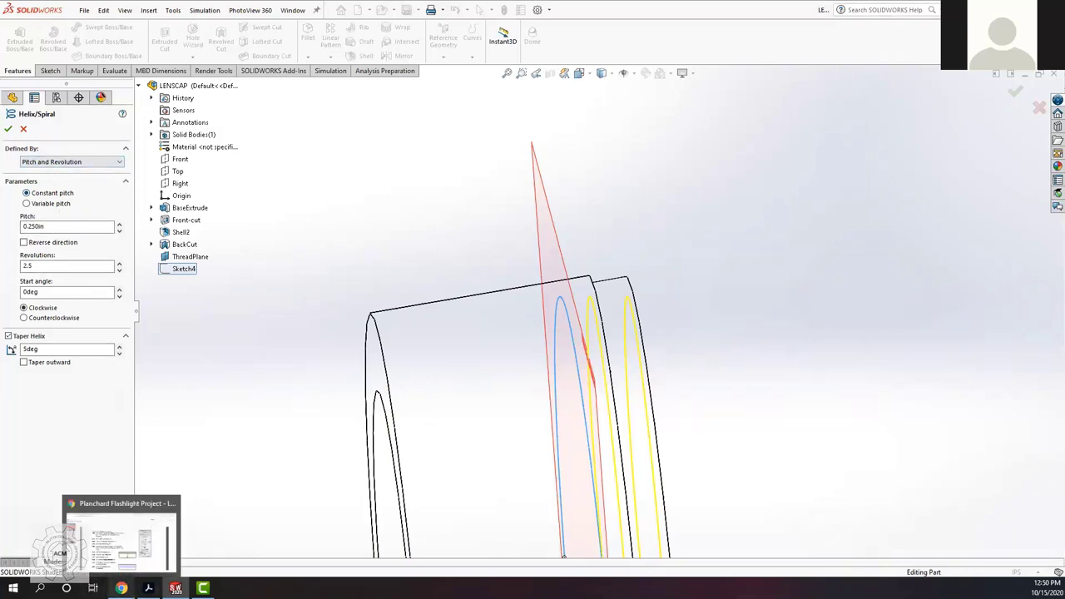
{"action": "left_click", "coordinate": [121, 587]}
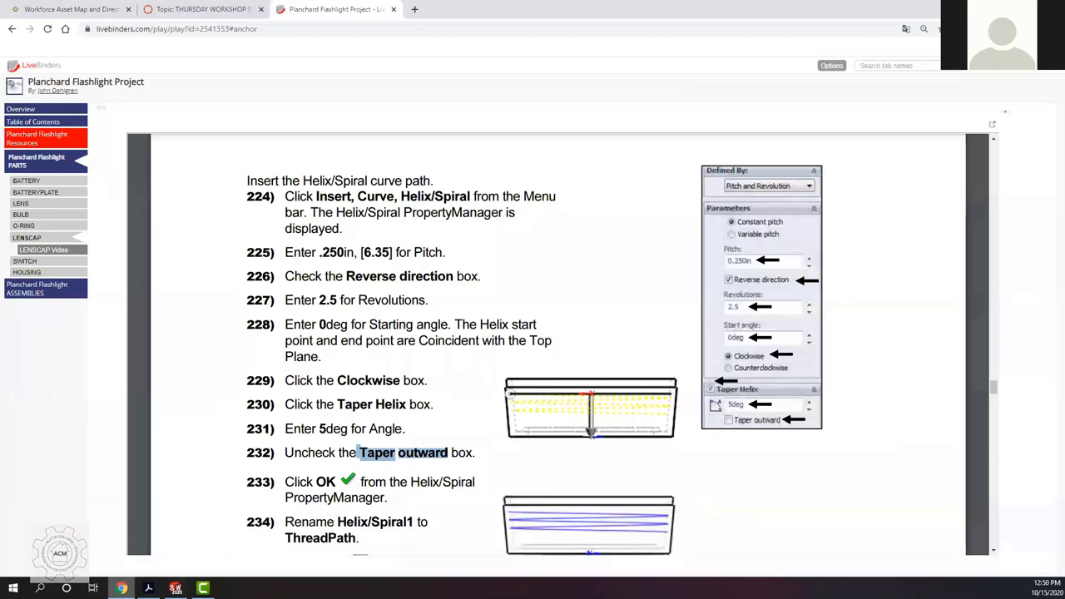
{"action": "left_click", "coordinate": [121, 588]}
{"action": "left_click", "coordinate": [25, 243]}
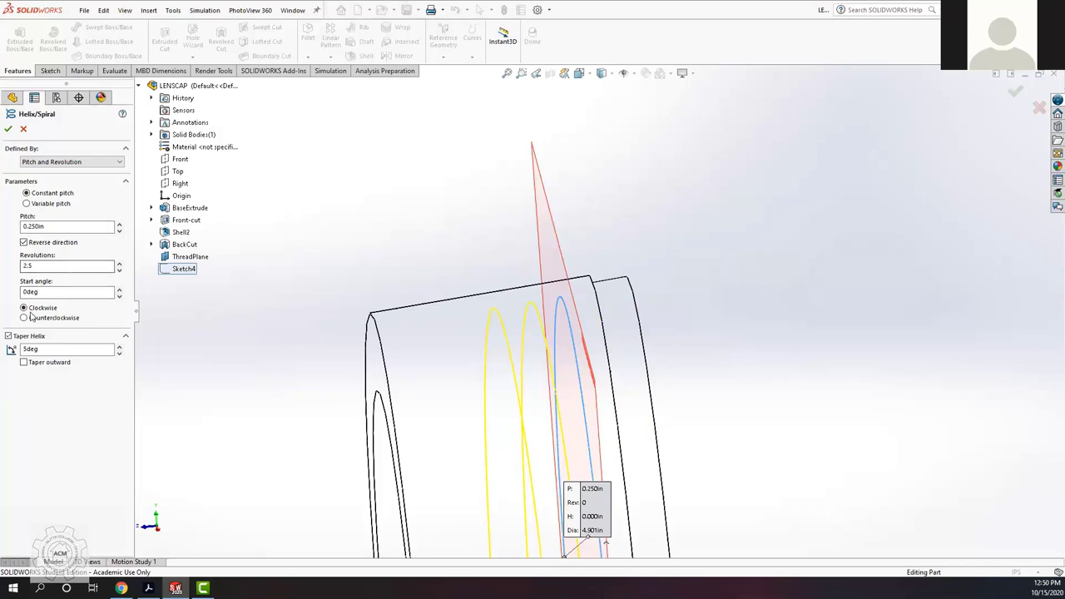
{"action": "left_click", "coordinate": [121, 589]}
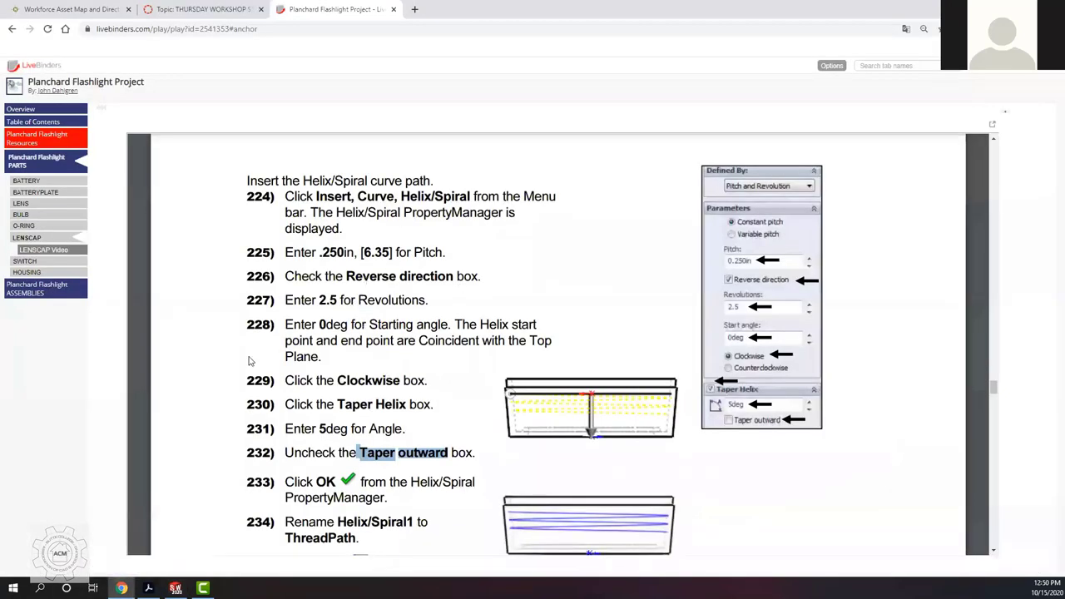
{"action": "left_click", "coordinate": [175, 588]}
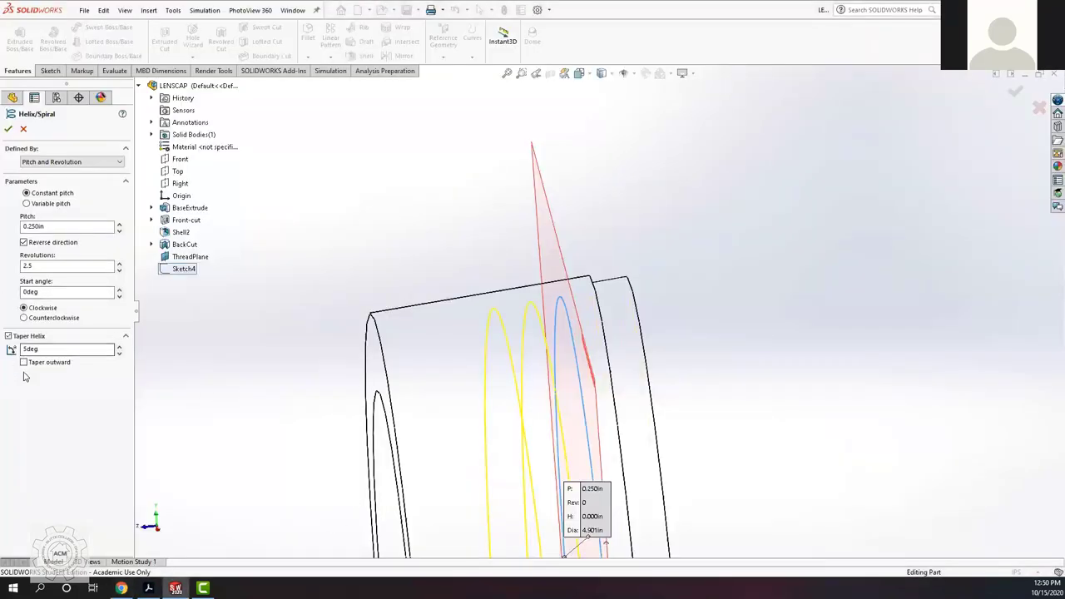
{"action": "left_click", "coordinate": [9, 129]}
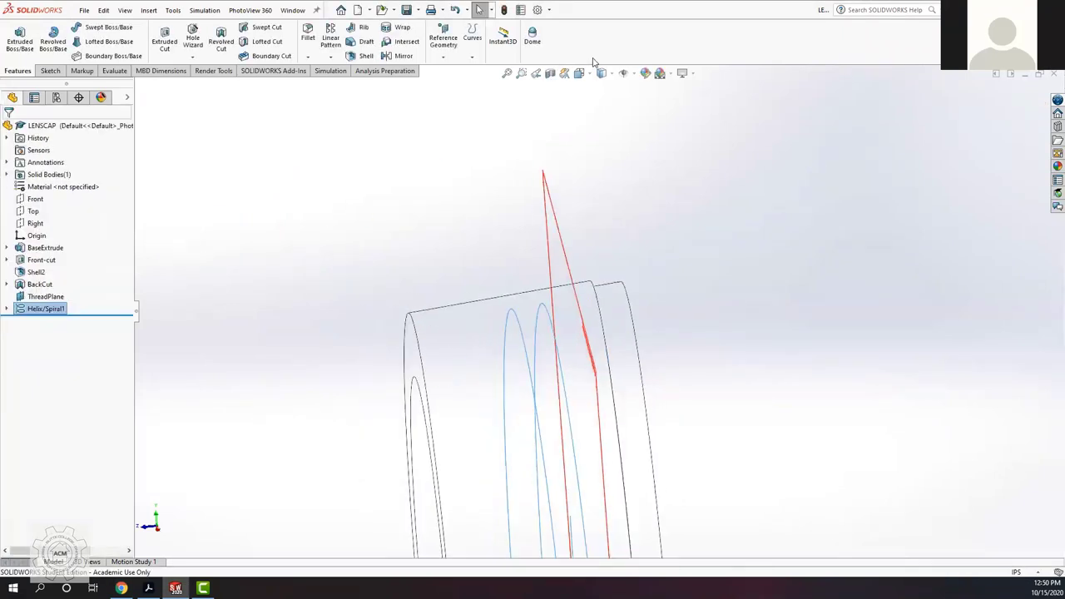
Step: Section the part and view it from the Right to inspect the helix inside the ring wall
{"action": "left_click", "coordinate": [550, 73]}
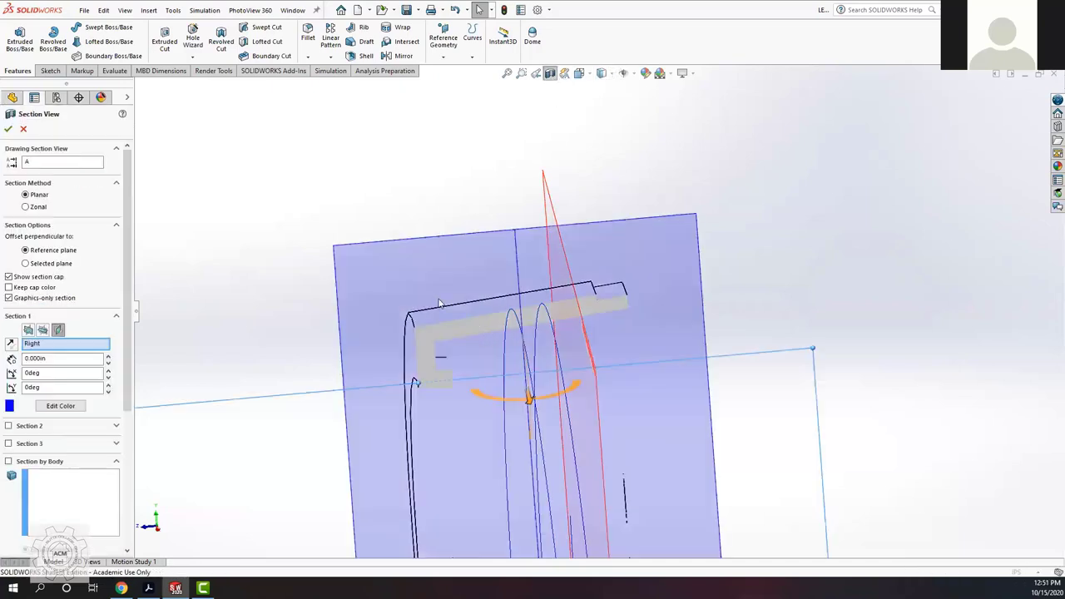
{"action": "left_click", "coordinate": [8, 130]}
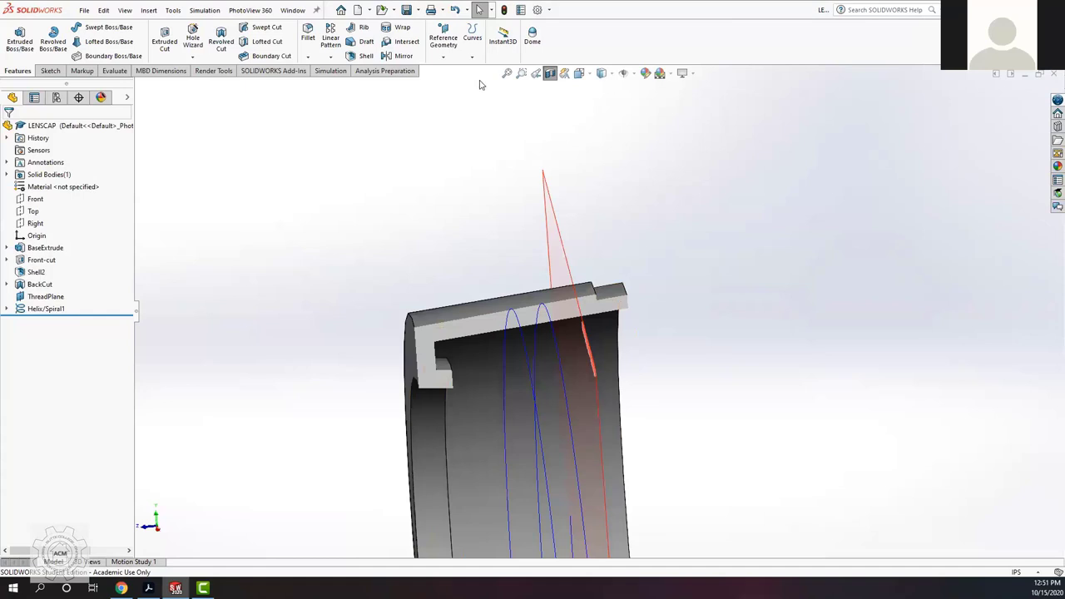
{"action": "key", "text": "space"}
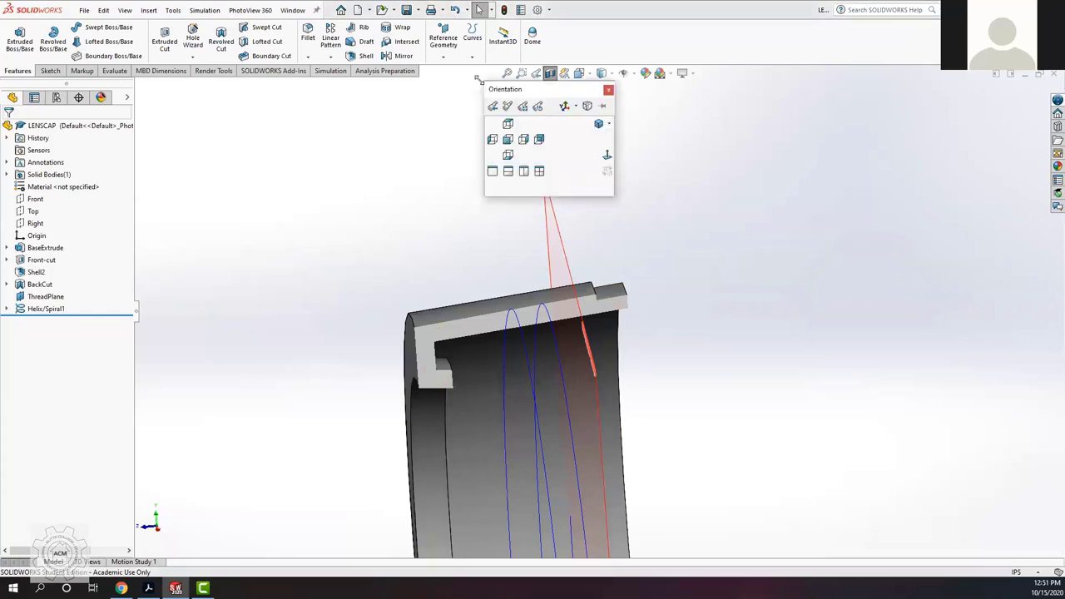
{"action": "left_click", "coordinate": [523, 139]}
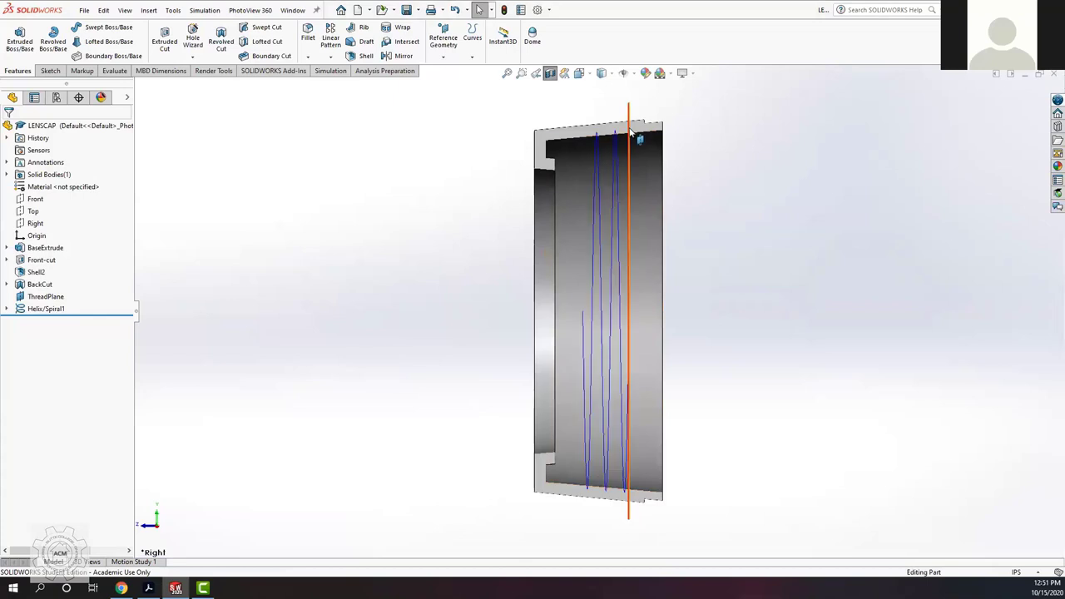
{"action": "scroll", "coordinate": [597, 146], "scroll_direction": "down", "scroll_amount": 4}
{"action": "scroll", "coordinate": [590, 167], "scroll_direction": "down", "scroll_amount": 2}
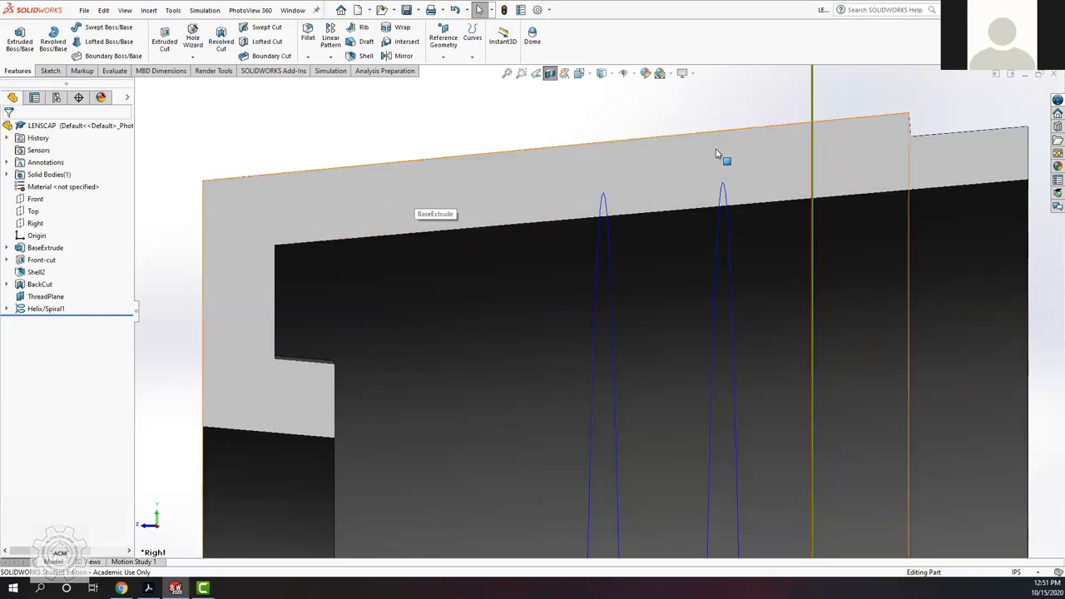
{"action": "scroll", "coordinate": [617, 233], "scroll_direction": "down", "scroll_amount": 3}
{"action": "scroll", "coordinate": [618, 235], "scroll_direction": "up", "scroll_amount": 5}
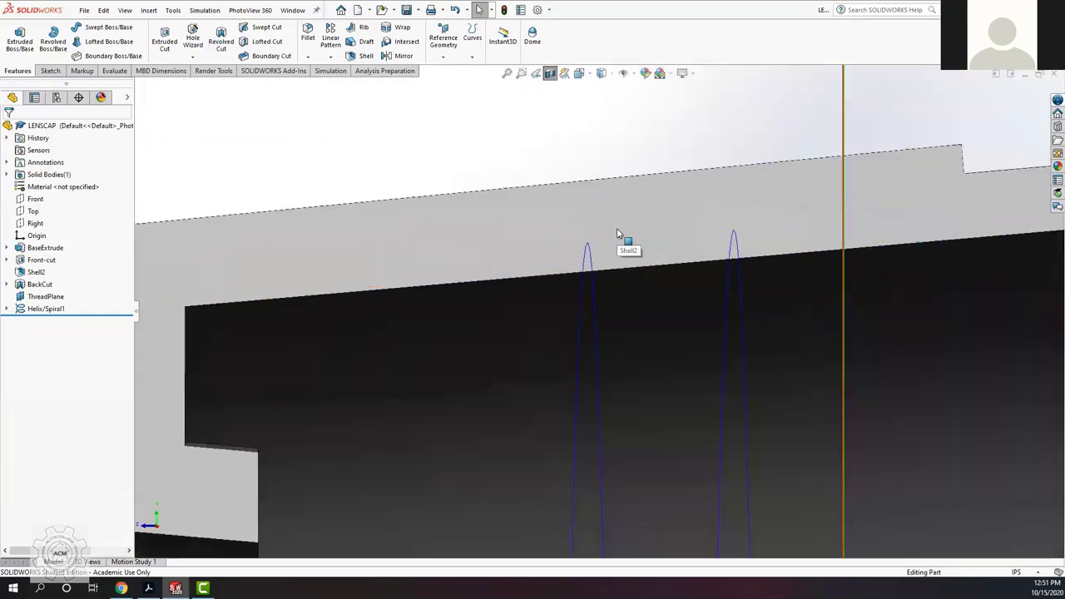
{"action": "middle_click_drag", "start_coordinate": [572, 330], "coordinate": [564, 333]}
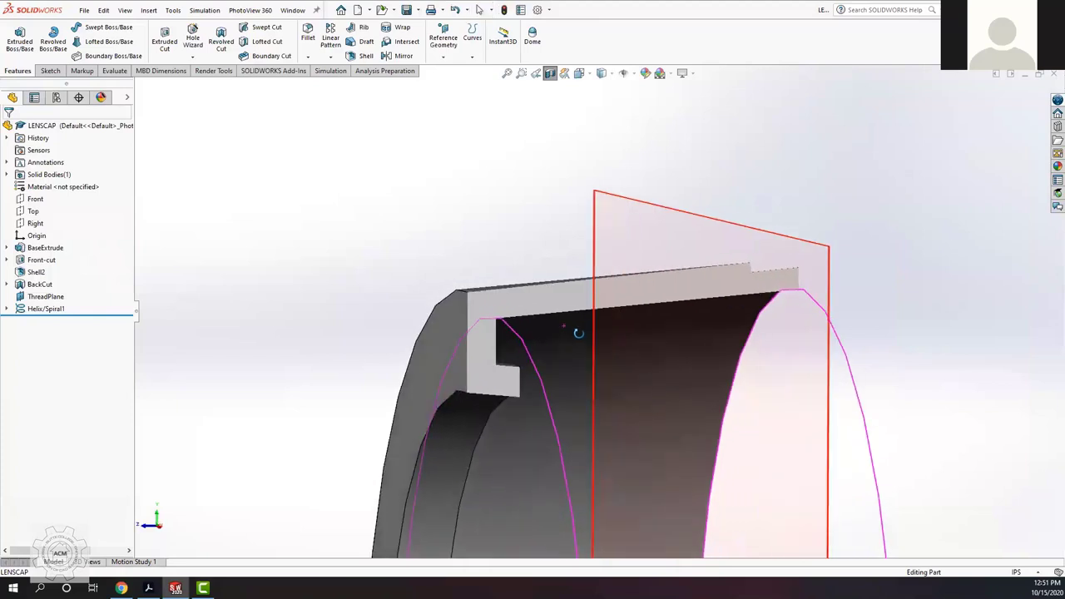
{"action": "middle_click_drag", "start_coordinate": [634, 301], "coordinate": [754, 286]}
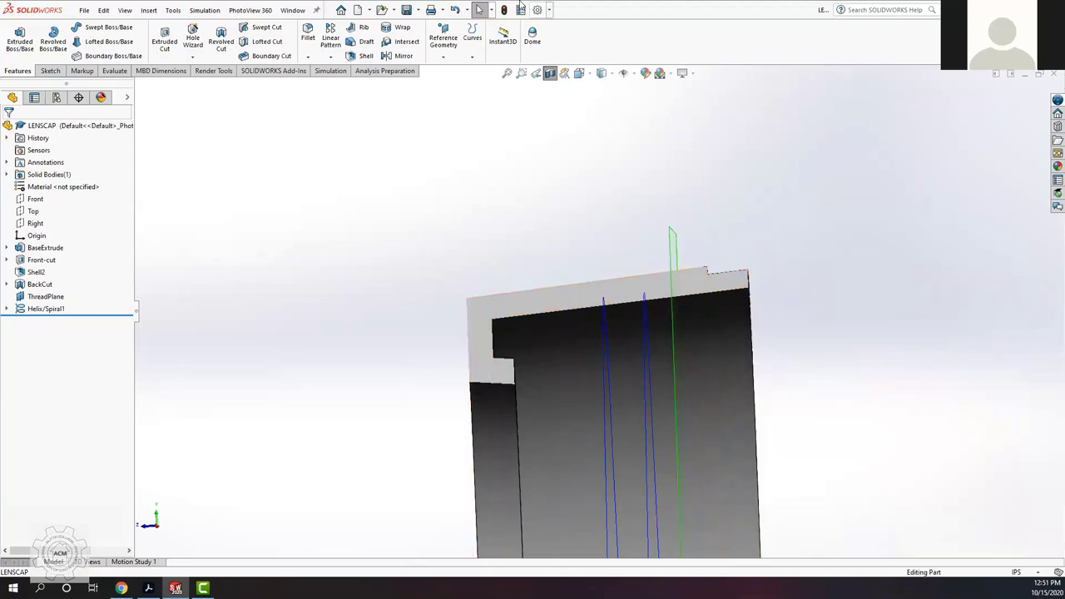
Step: Turn the section view off and bring up tutorial steps 225–235 on renaming the helix
{"action": "left_click", "coordinate": [552, 75]}
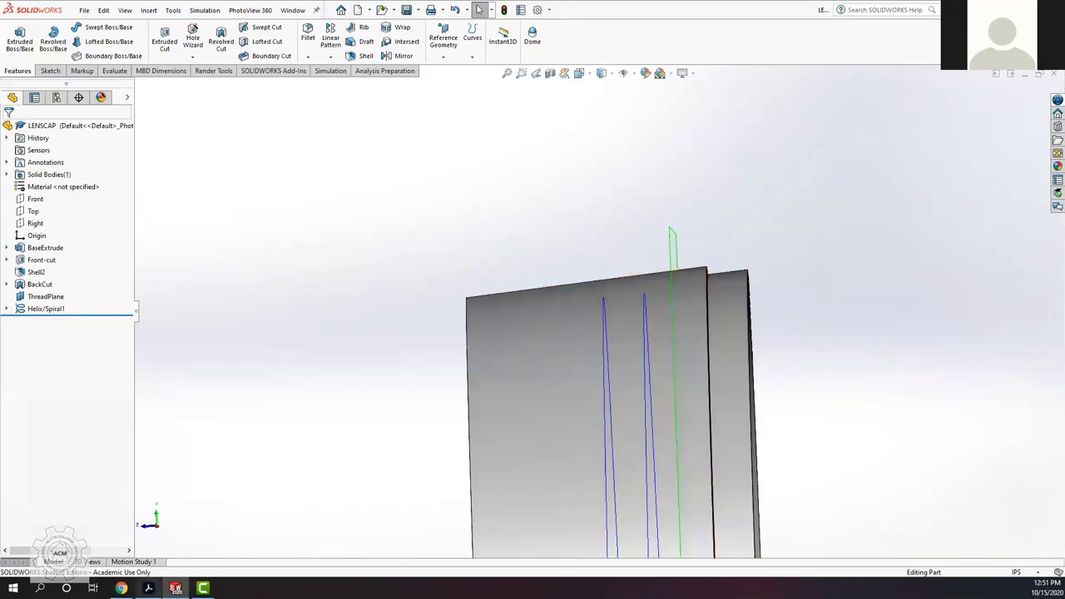
{"action": "left_click", "coordinate": [121, 588]}
{"action": "scroll", "coordinate": [395, 538], "scroll_direction": "down", "scroll_amount": 1}
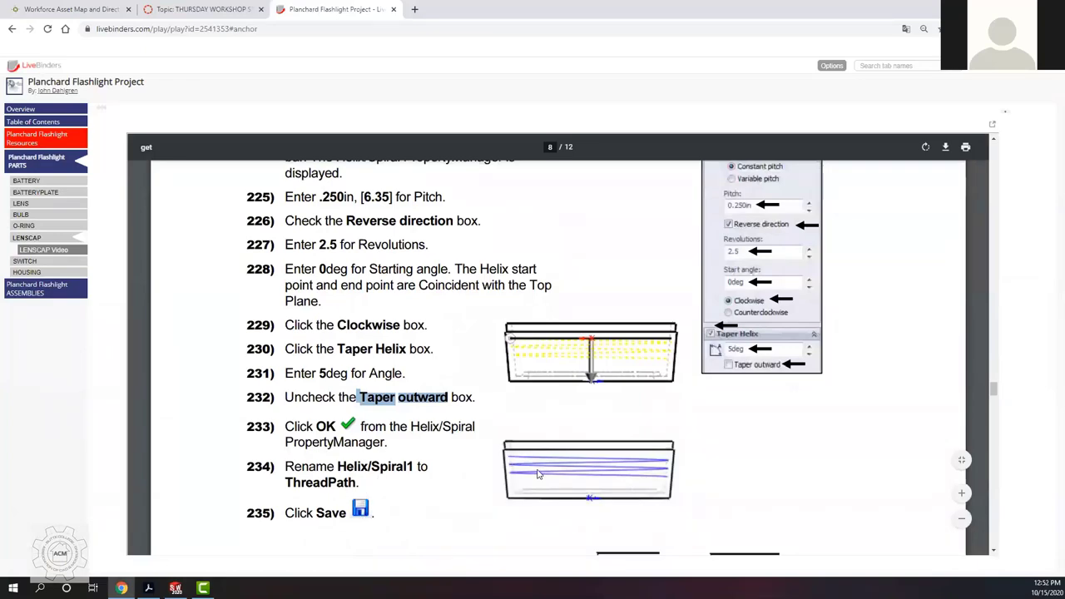
Step: Read tutorial steps 236–239 on hiding ThreadPlane and choosing the Top plane, then return to LENSCAP
{"action": "scroll", "coordinate": [709, 499], "scroll_direction": "down", "scroll_amount": 3}
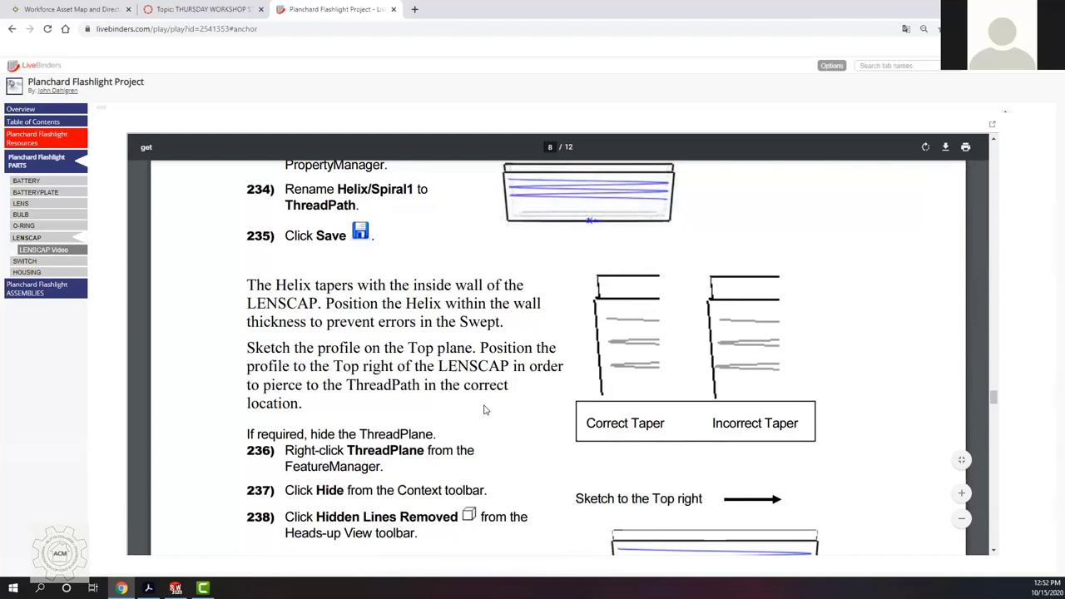
{"action": "scroll", "coordinate": [486, 409], "scroll_direction": "down", "scroll_amount": 3}
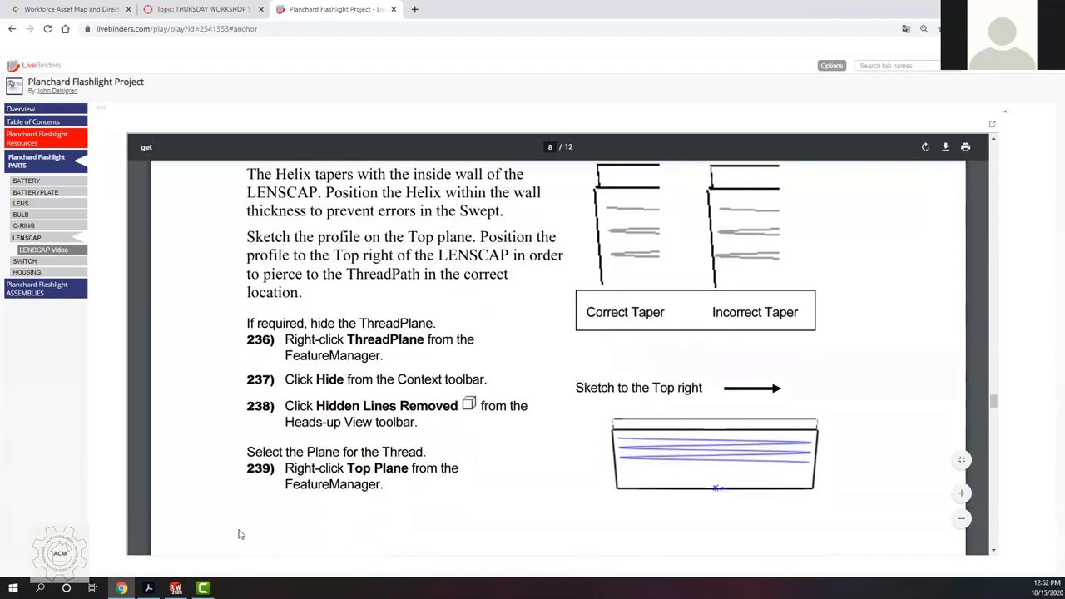
{"action": "scroll", "coordinate": [334, 483], "scroll_direction": "down", "scroll_amount": 2}
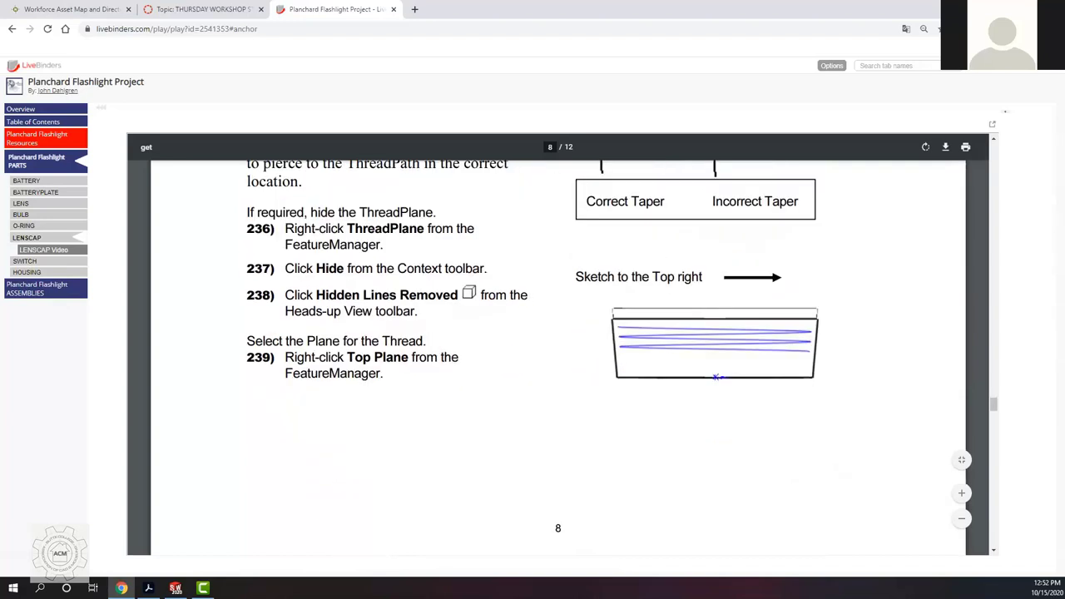
{"action": "left_click", "coordinate": [175, 588]}
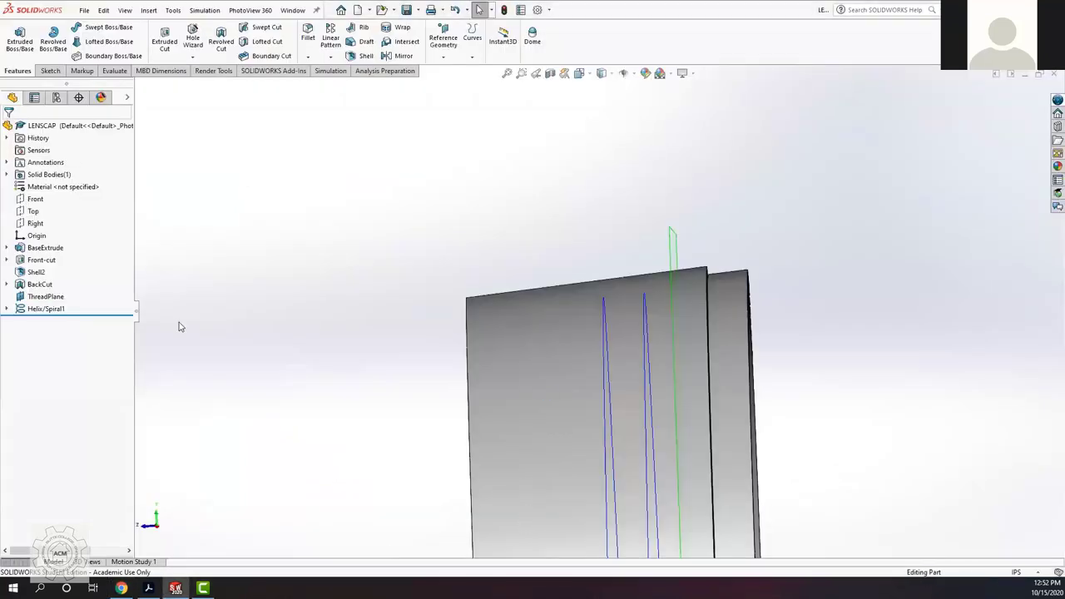
Step: Rename Helix/Spiral1 to ThreadPath, then bring up tutorial steps 245–253 on centerlines and Equal relations
{"action": "left_click", "coordinate": [59, 312]}
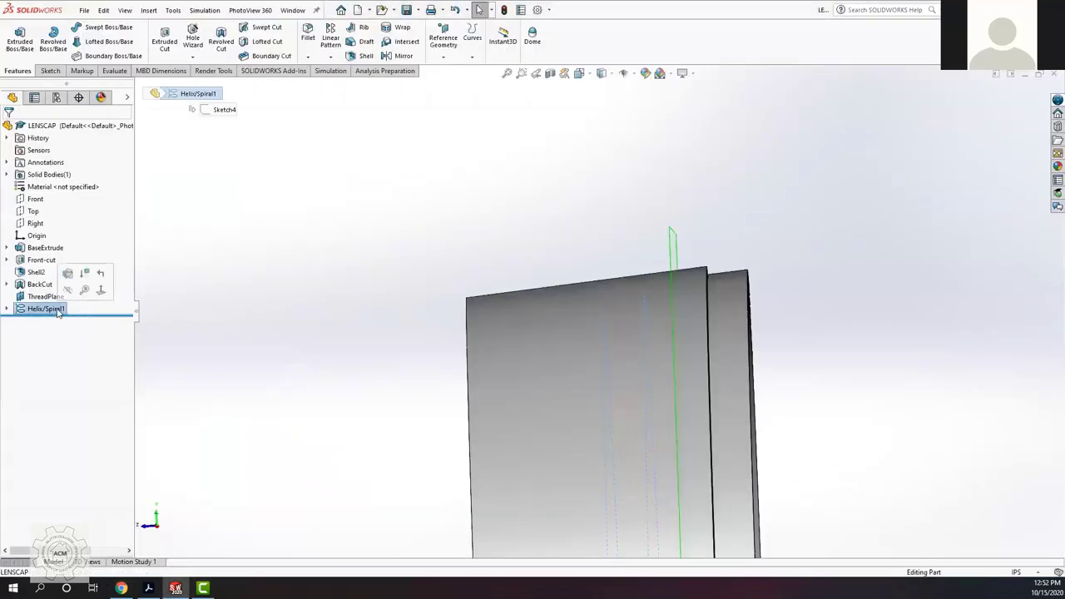
{"action": "left_click", "coordinate": [51, 310]}
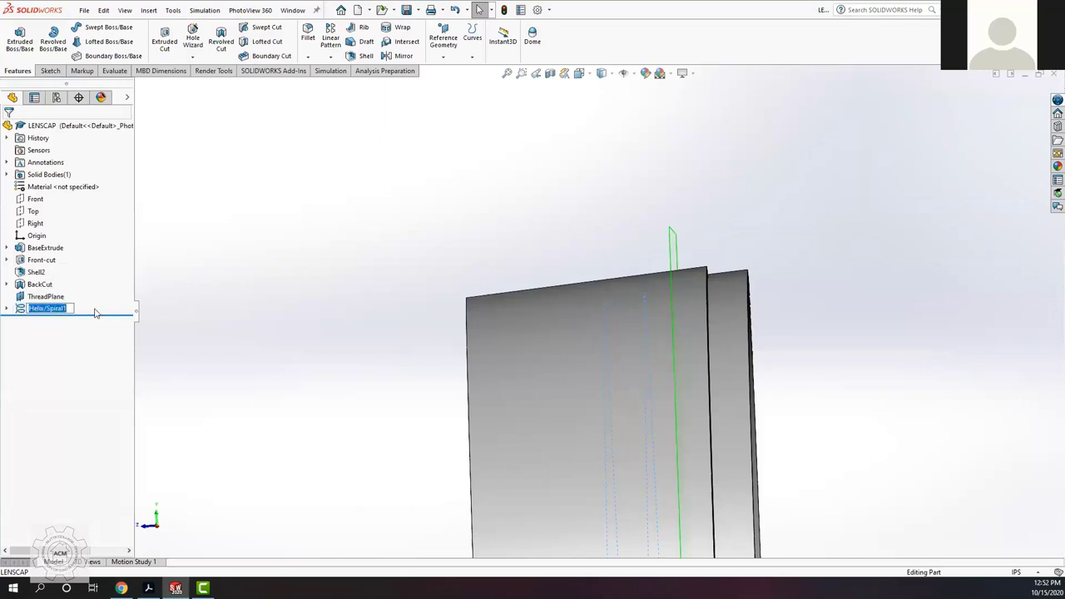
{"action": "type", "text": "ThreadPath"}
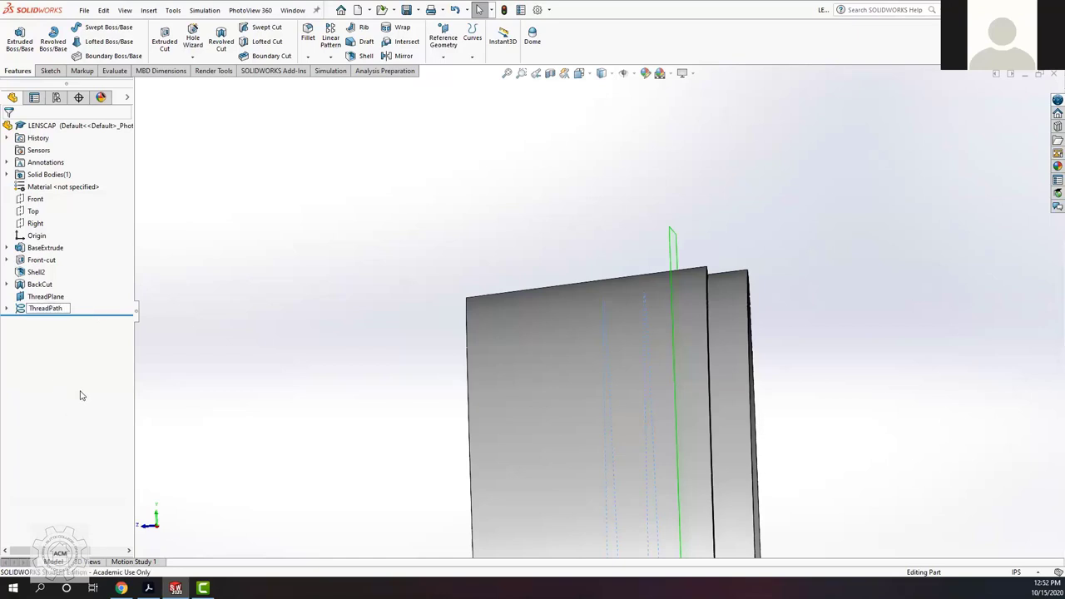
{"action": "key", "text": "Return"}
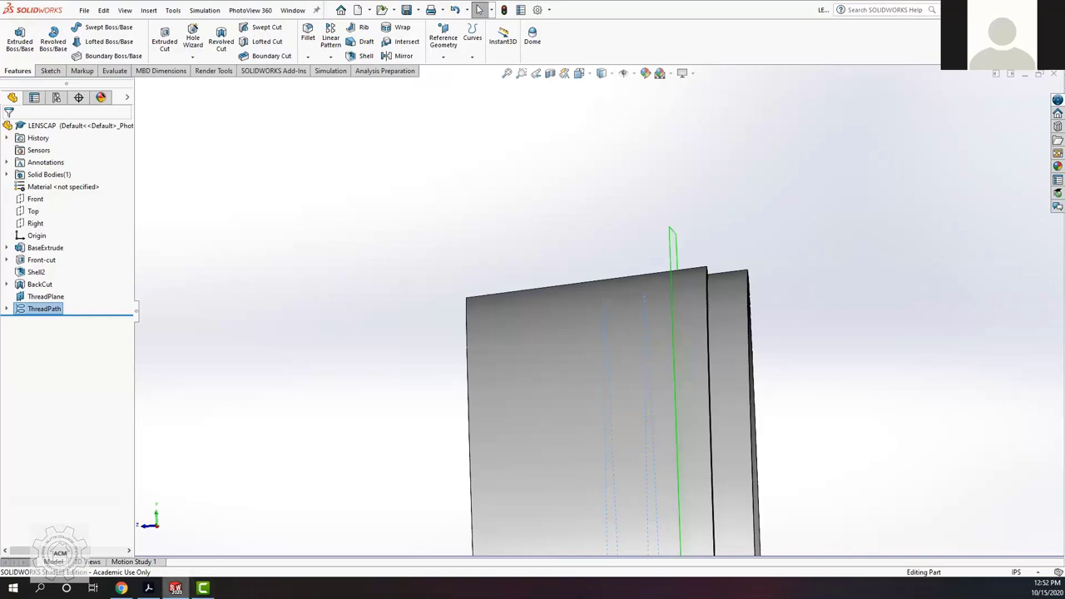
{"action": "left_click", "coordinate": [122, 588]}
{"action": "scroll", "coordinate": [571, 341], "scroll_direction": "down", "scroll_amount": 7}
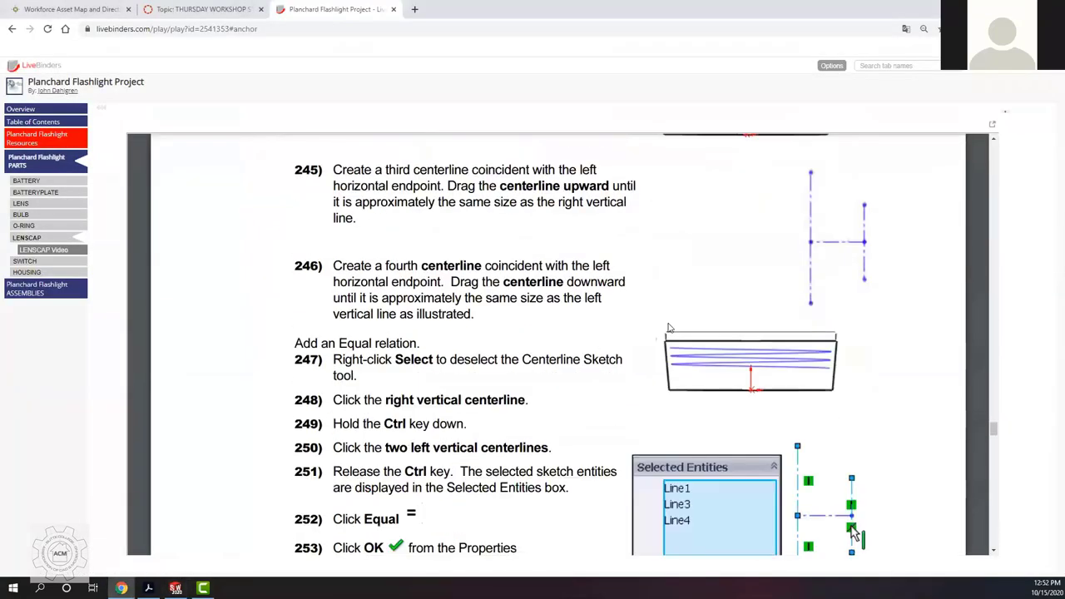
Step: Review LENSCAP tutorial steps 235–246 on the thread profile, marking 'Centerline' in step 242, then return to SOLIDWORKS
{"action": "scroll", "coordinate": [811, 272], "scroll_direction": "up", "scroll_amount": 4}
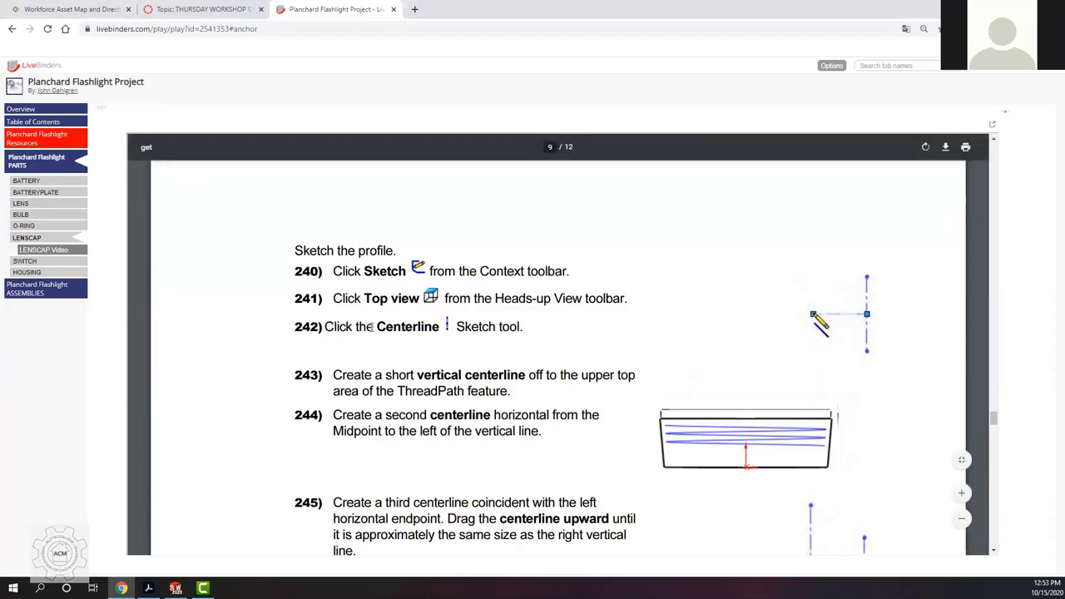
{"action": "double_click", "coordinate": [408, 327]}
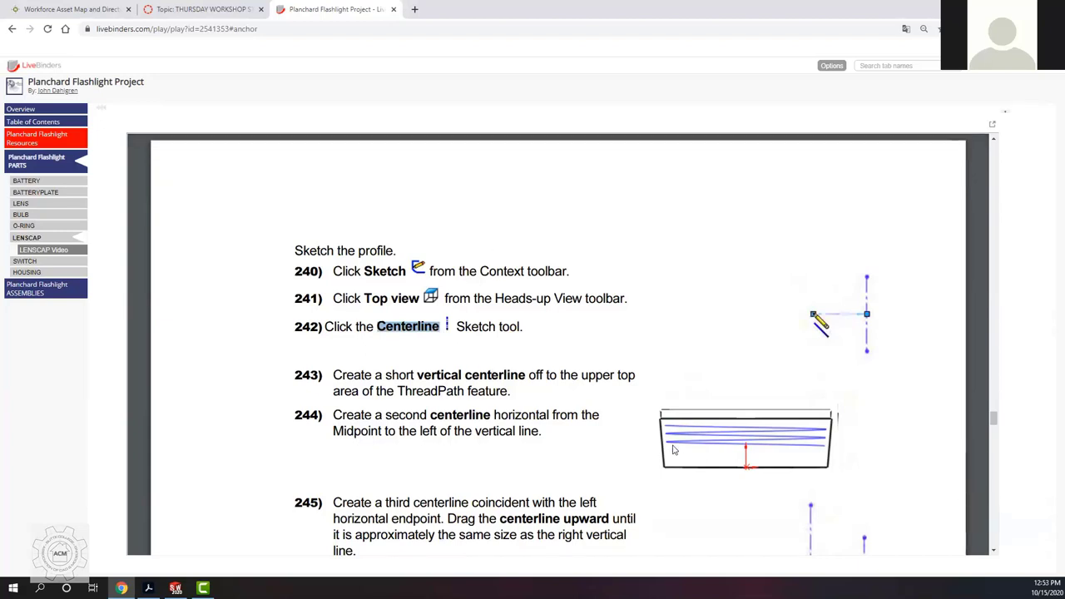
{"action": "scroll", "coordinate": [682, 454], "scroll_direction": "down", "scroll_amount": 1}
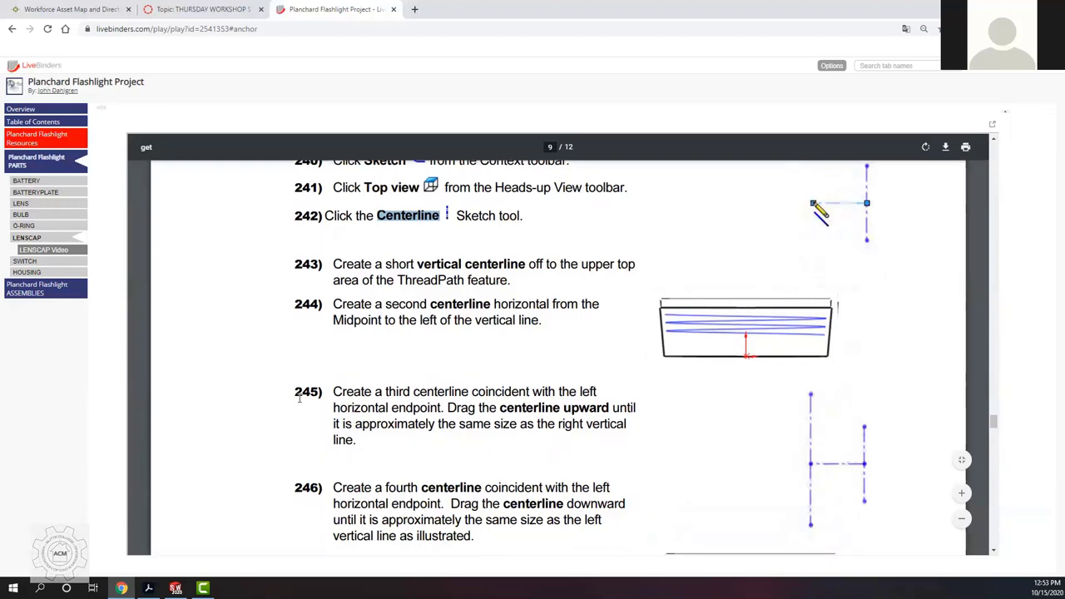
{"action": "scroll", "coordinate": [300, 398], "scroll_direction": "up", "scroll_amount": 3}
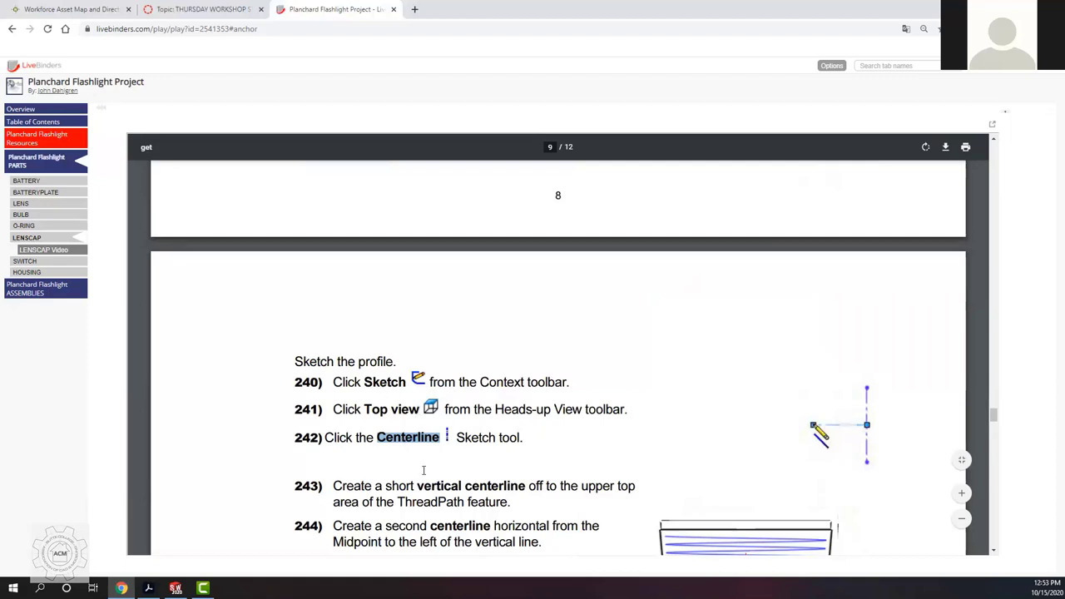
{"action": "scroll", "coordinate": [401, 423], "scroll_direction": "up", "scroll_amount": 6}
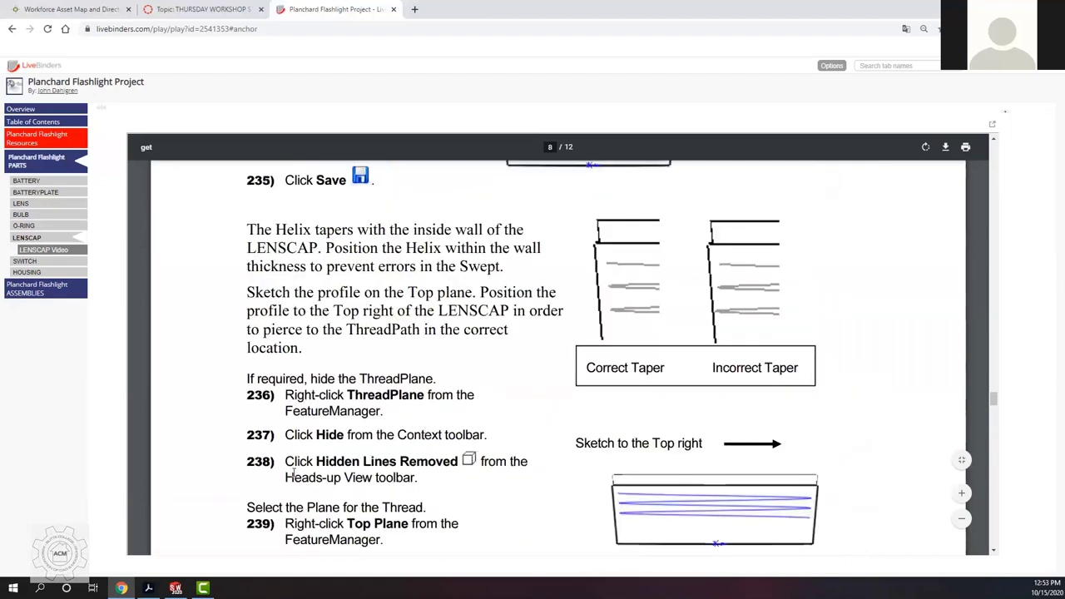
{"action": "scroll", "coordinate": [348, 514], "scroll_direction": "down", "scroll_amount": 1}
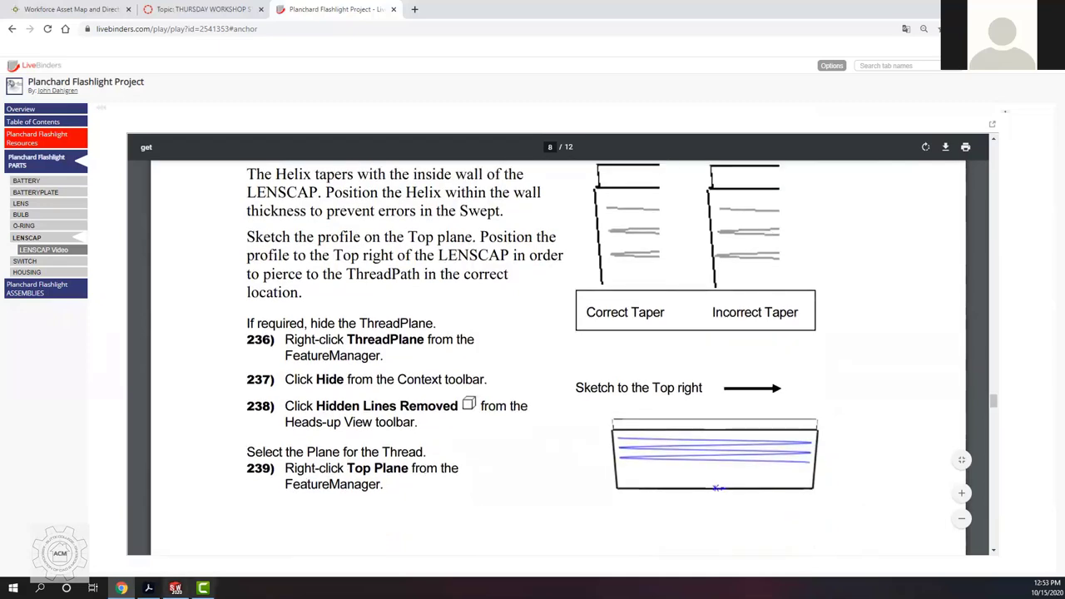
{"action": "left_click", "coordinate": [175, 589]}
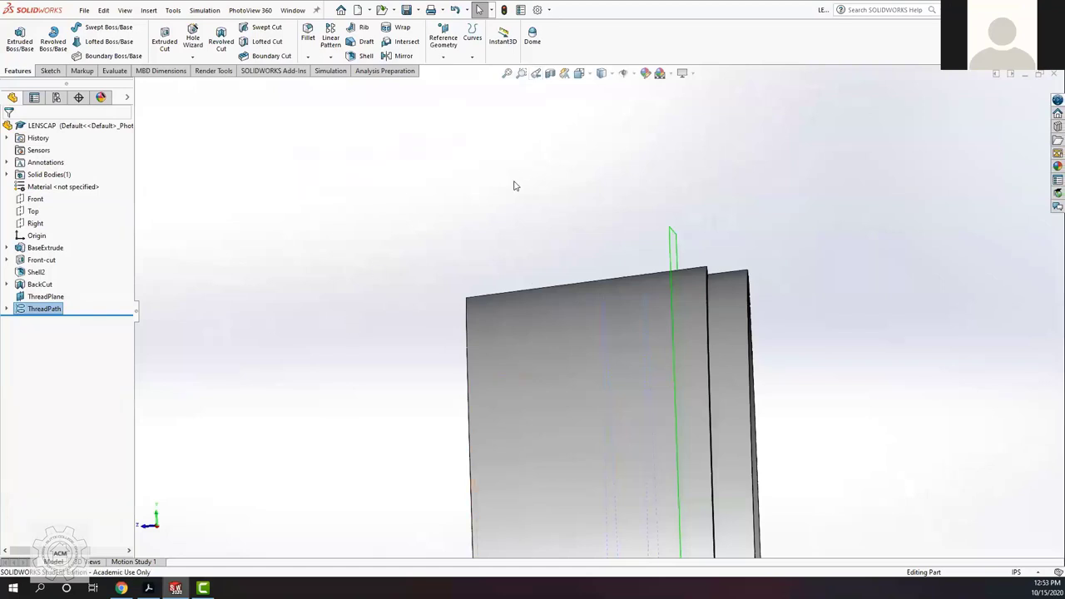
Step: Show the LENSCAP from the Top view with Hidden Lines Removed display style
{"action": "key", "text": "space"}
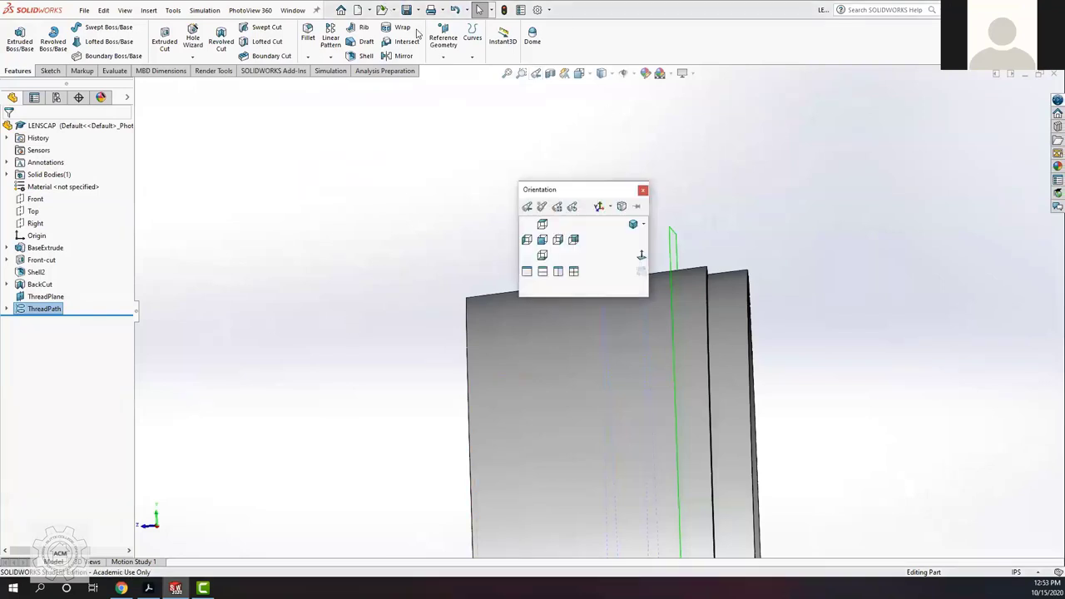
{"action": "left_click", "coordinate": [541, 223]}
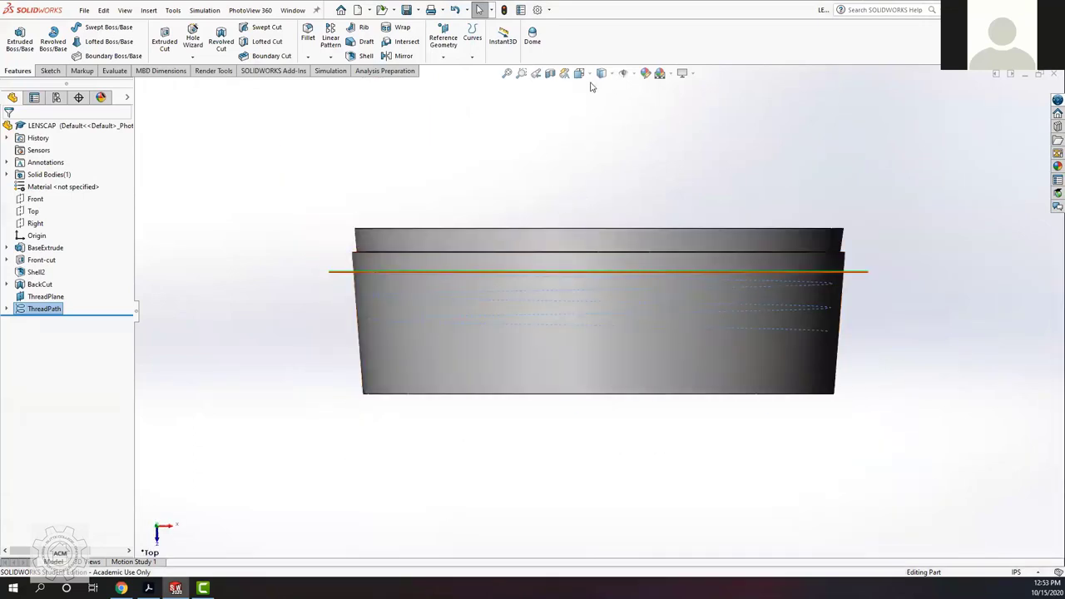
{"action": "left_click", "coordinate": [591, 74]}
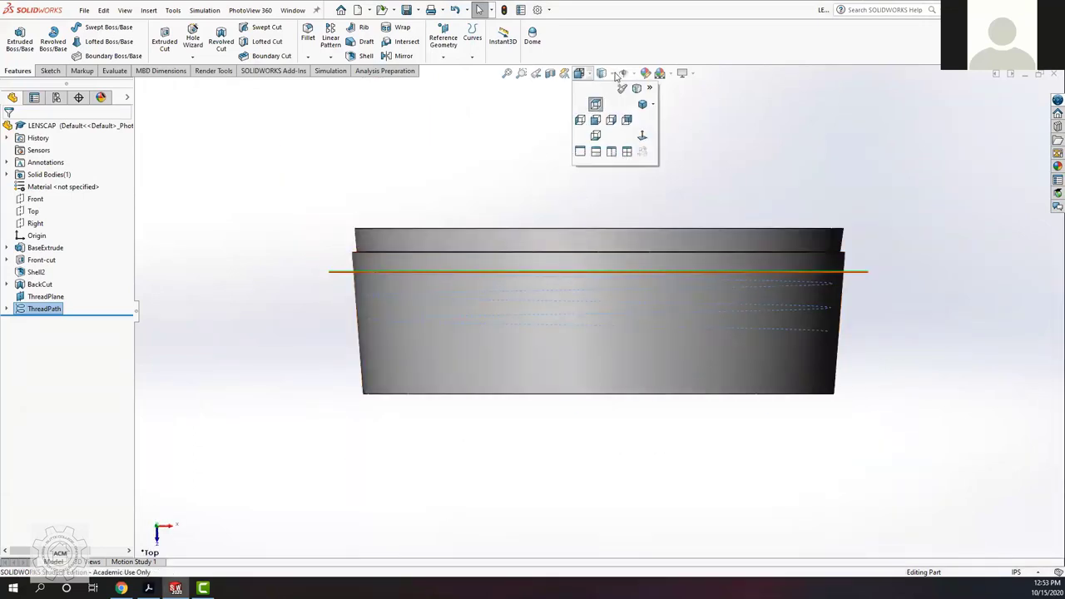
{"action": "left_click", "coordinate": [603, 73]}
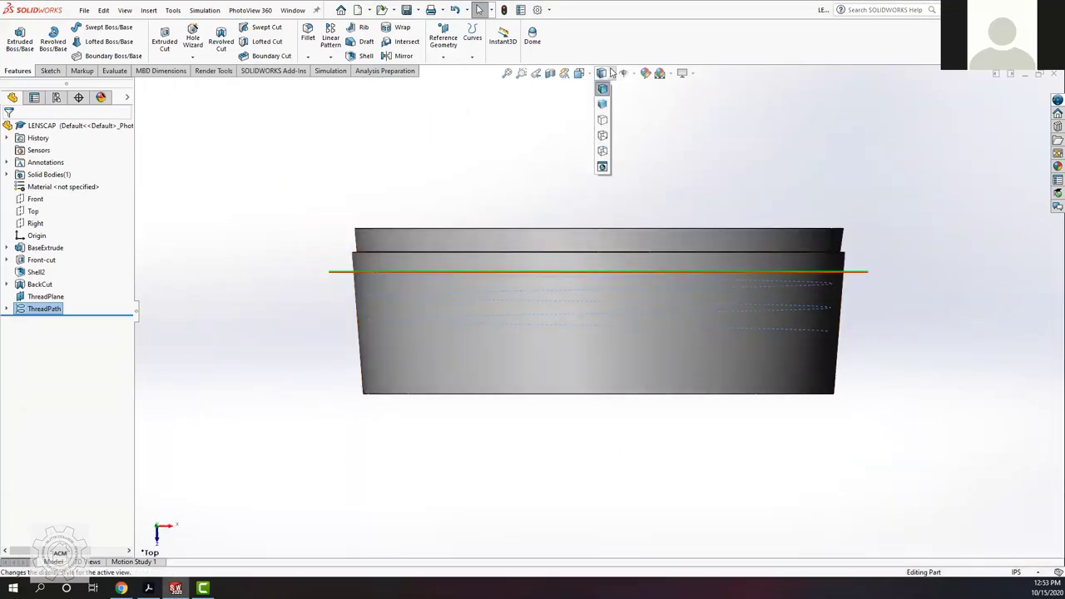
{"action": "left_click", "coordinate": [602, 123]}
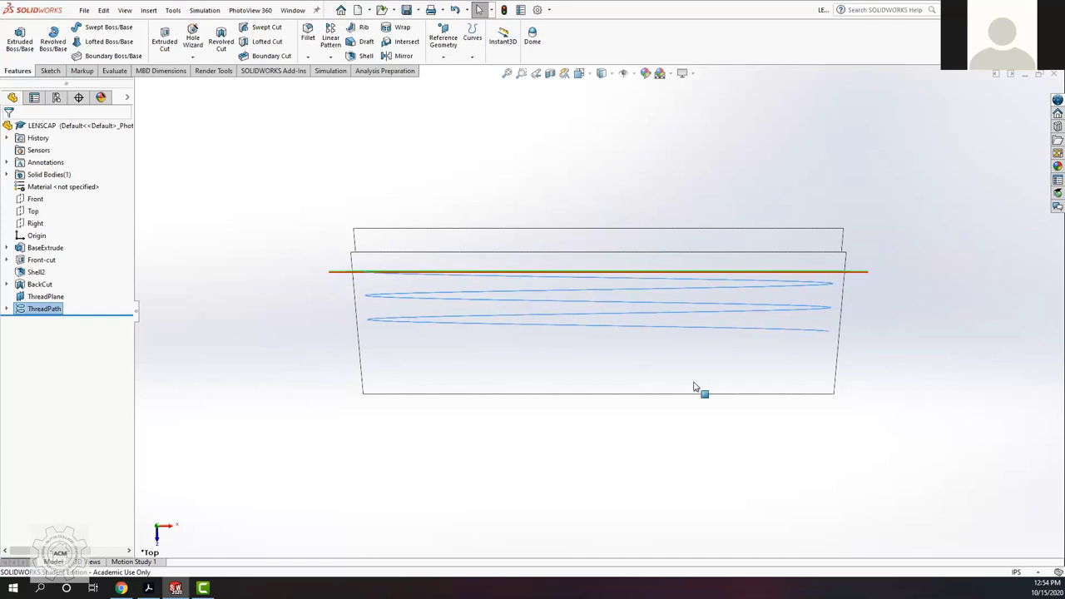
Step: Zoom and orbit to inspect the ThreadPath rings, then restore the Top view and pan the model upper-left
{"action": "key", "text": "z"}
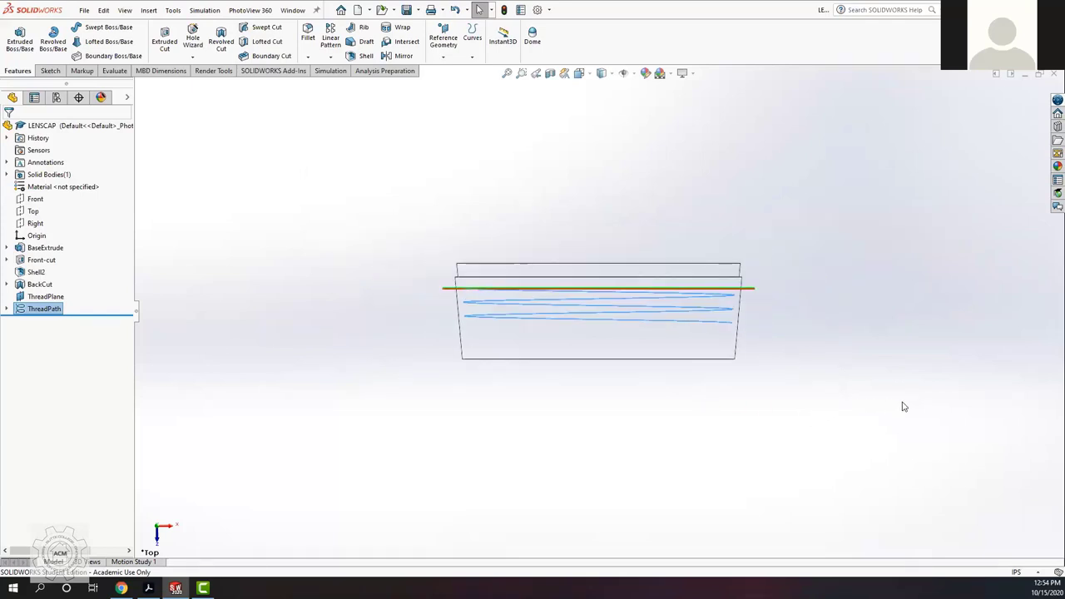
{"action": "scroll", "coordinate": [630, 337], "scroll_direction": "down", "scroll_amount": 2}
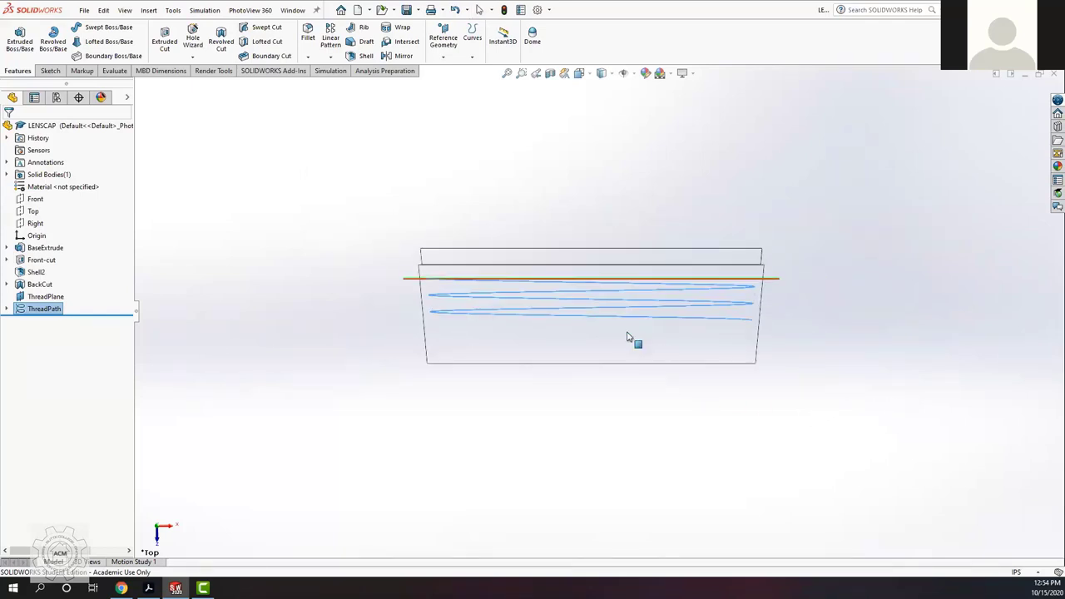
{"action": "middle_click_drag", "start_coordinate": [629, 339], "coordinate": [744, 352]}
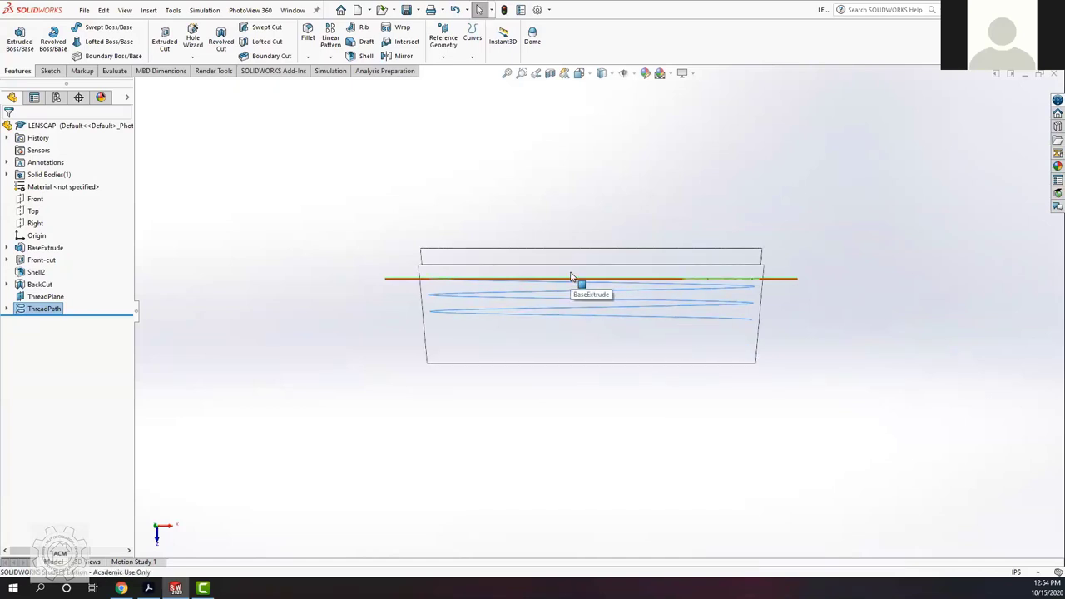
{"action": "key", "text": "space"}
{"action": "left_click", "coordinate": [607, 329]}
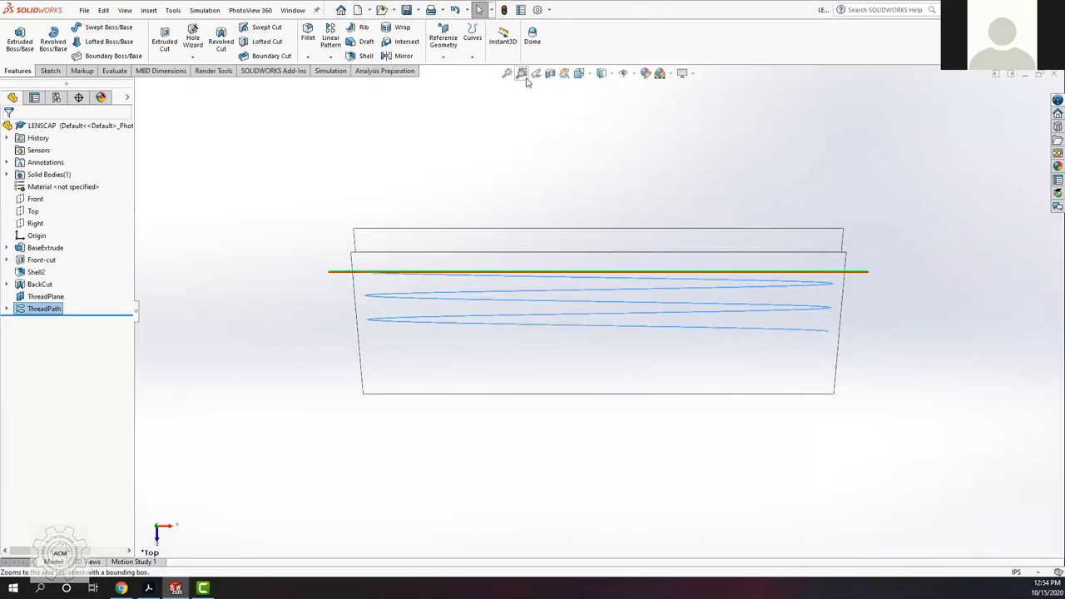
{"action": "scroll", "coordinate": [641, 332], "scroll_direction": "down", "scroll_amount": 1}
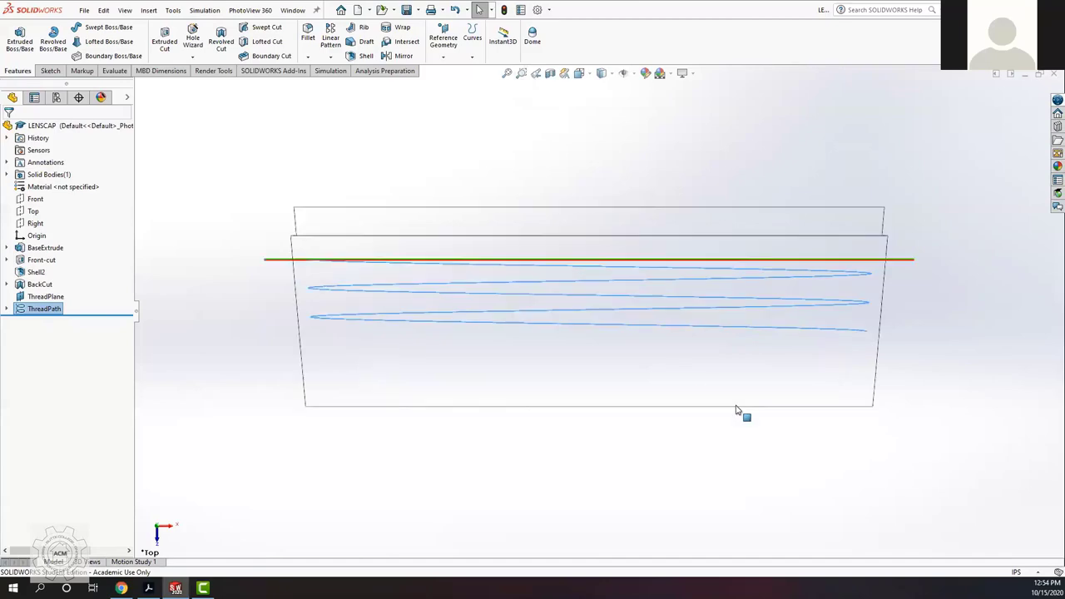
{"action": "middle_click_drag", "start_coordinate": [763, 432], "coordinate": [674, 389]}
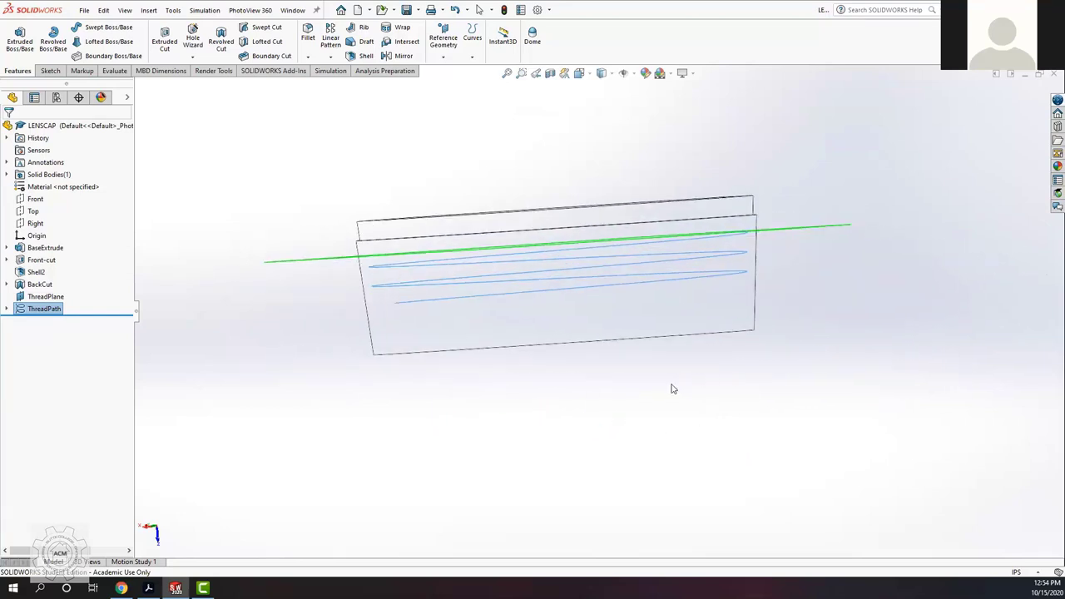
{"action": "key", "text": "s"}
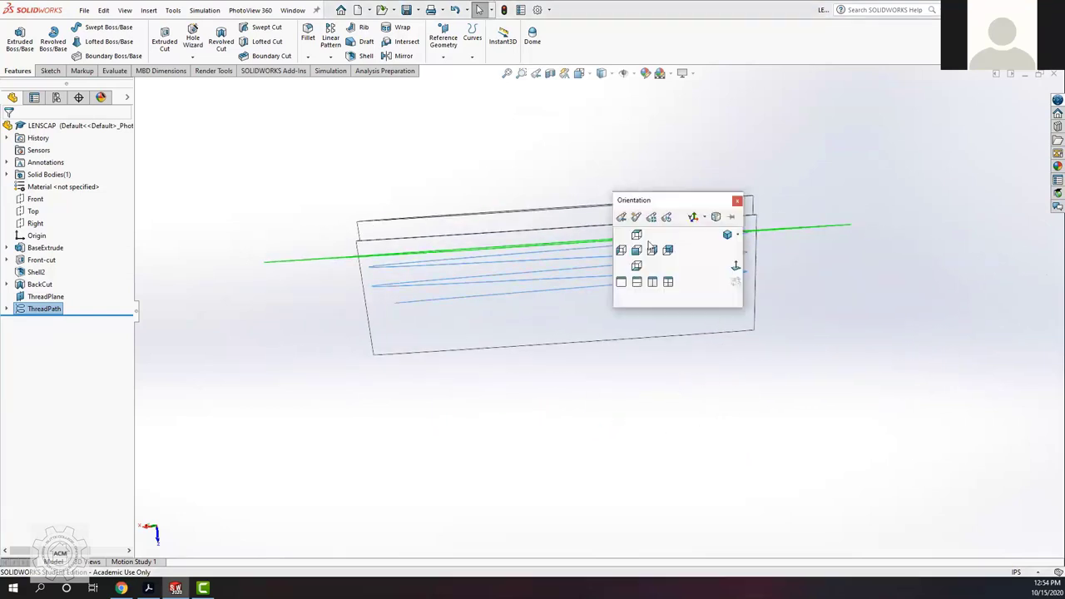
{"action": "key", "text": "ctrl+5"}
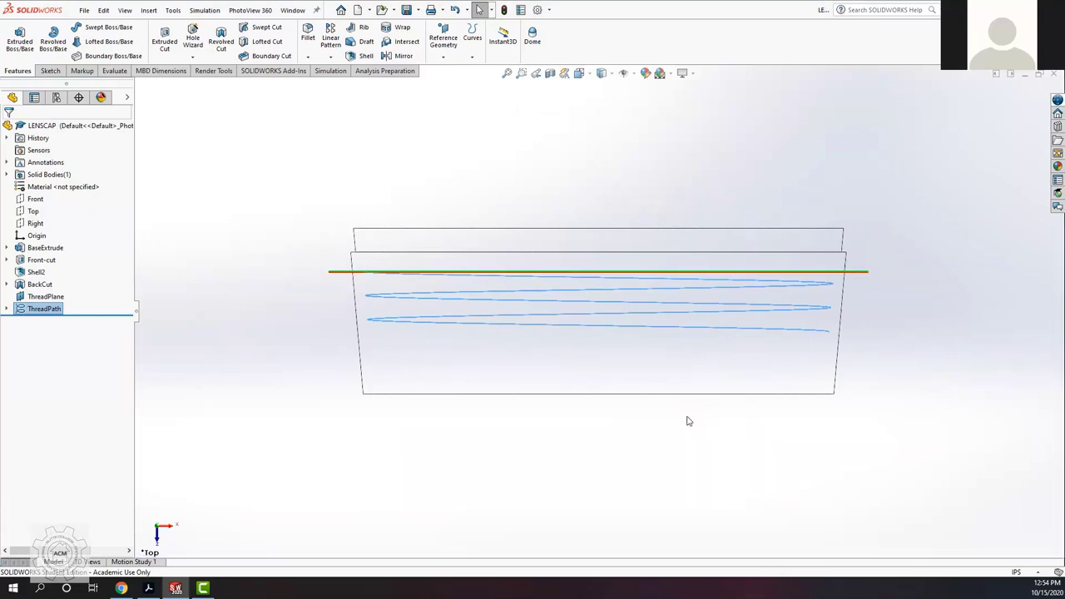
{"action": "middle_click_drag", "start_coordinate": [656, 424], "coordinate": [404, 345], "text": "ctrl"}
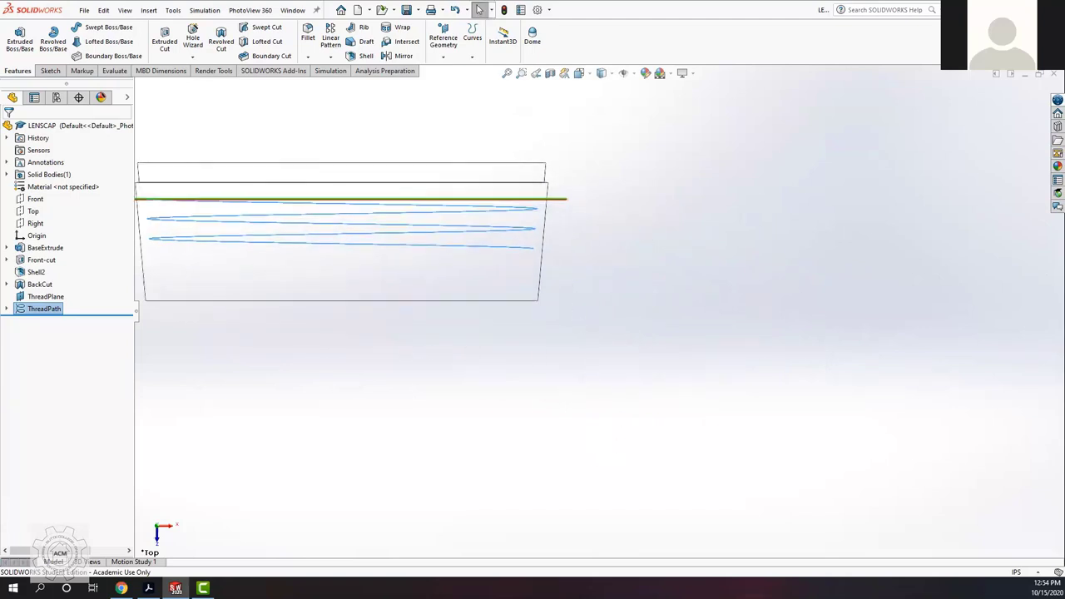
Step: Zoom the tutorial page in twice and bring up the figure selecting Line1, Line3 and Line4 for Equal
{"action": "left_click", "coordinate": [121, 589]}
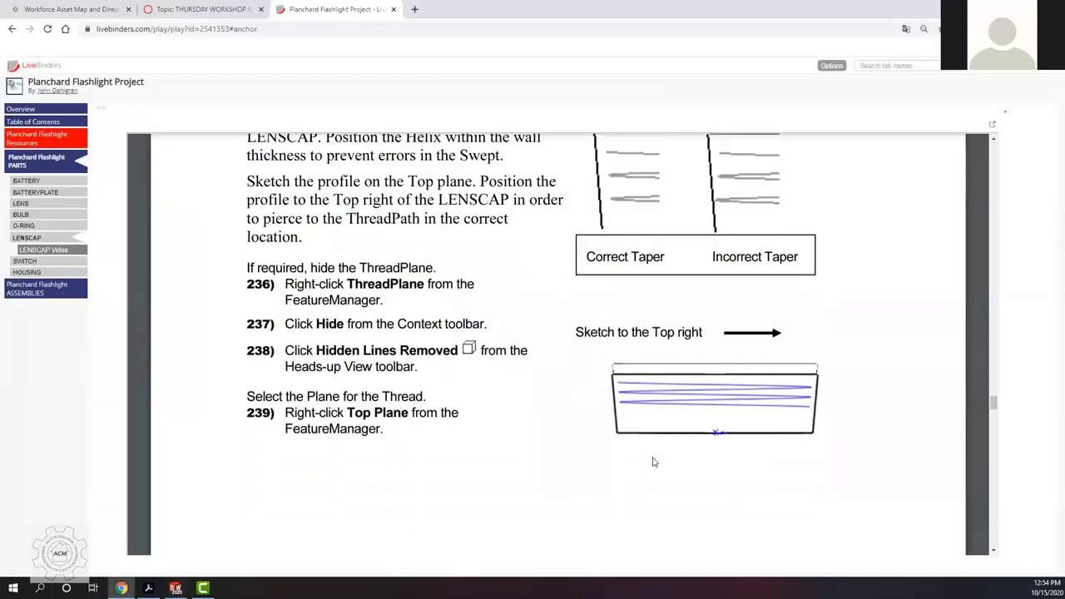
{"action": "scroll", "coordinate": [654, 462], "scroll_direction": "down", "scroll_amount": 8}
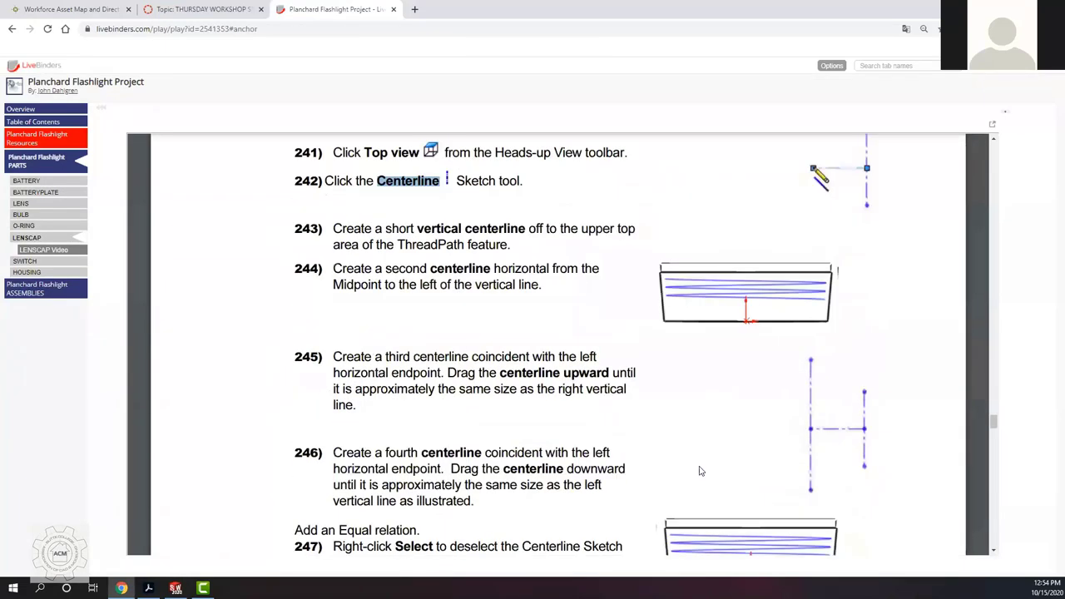
{"action": "scroll", "coordinate": [700, 471], "scroll_direction": "up", "scroll_amount": 1}
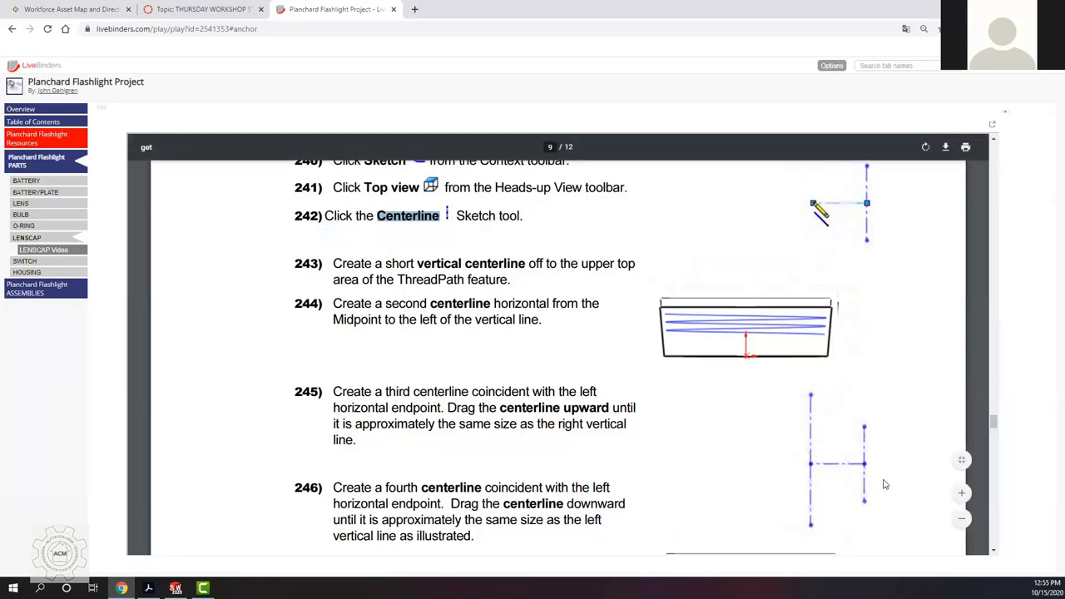
{"action": "scroll", "coordinate": [883, 485], "scroll_direction": "up", "scroll_amount": 1}
{"action": "scroll", "coordinate": [883, 485], "scroll_direction": "down", "scroll_amount": 1}
{"action": "left_click", "coordinate": [961, 493]}
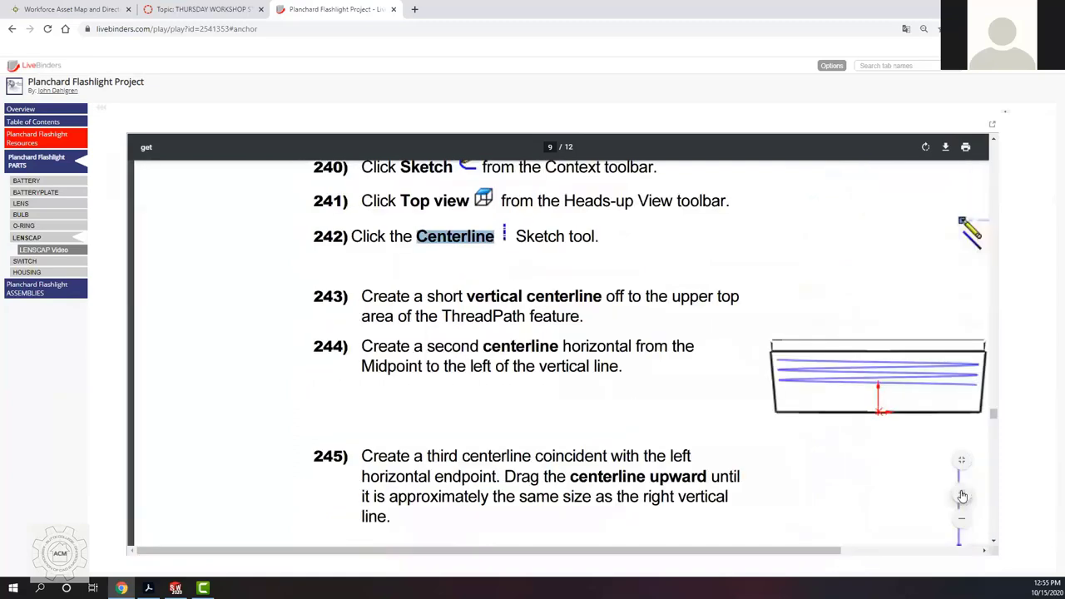
{"action": "left_click", "coordinate": [961, 493]}
{"action": "left_click_drag", "start_coordinate": [684, 555], "coordinate": [983, 547]}
{"action": "scroll", "coordinate": [807, 432], "scroll_direction": "down", "scroll_amount": 4}
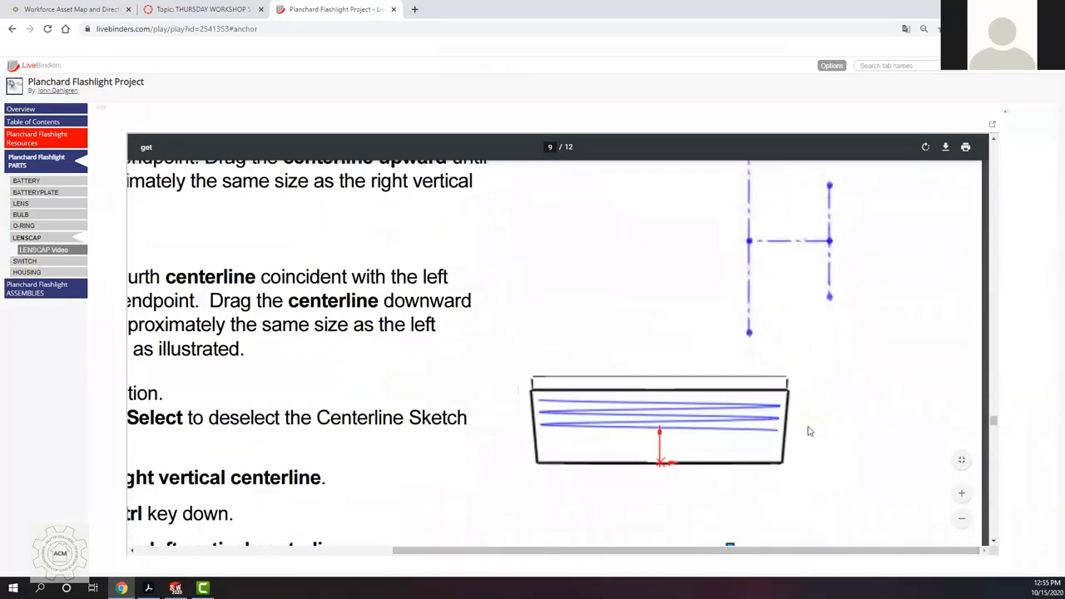
{"action": "scroll", "coordinate": [807, 432], "scroll_direction": "up", "scroll_amount": 2}
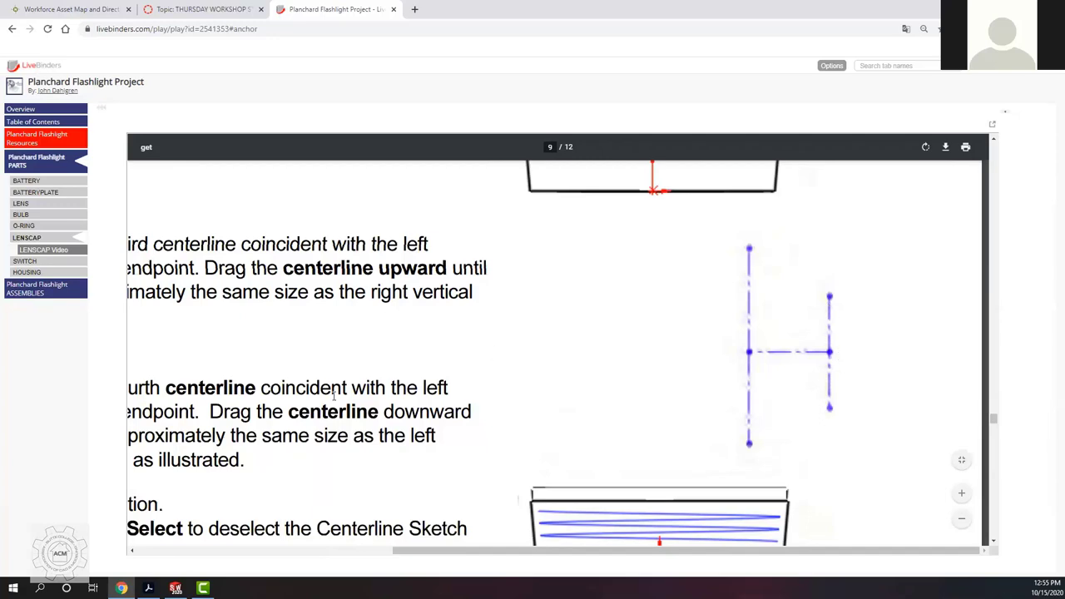
{"action": "scroll", "coordinate": [450, 517], "scroll_direction": "down", "scroll_amount": 5}
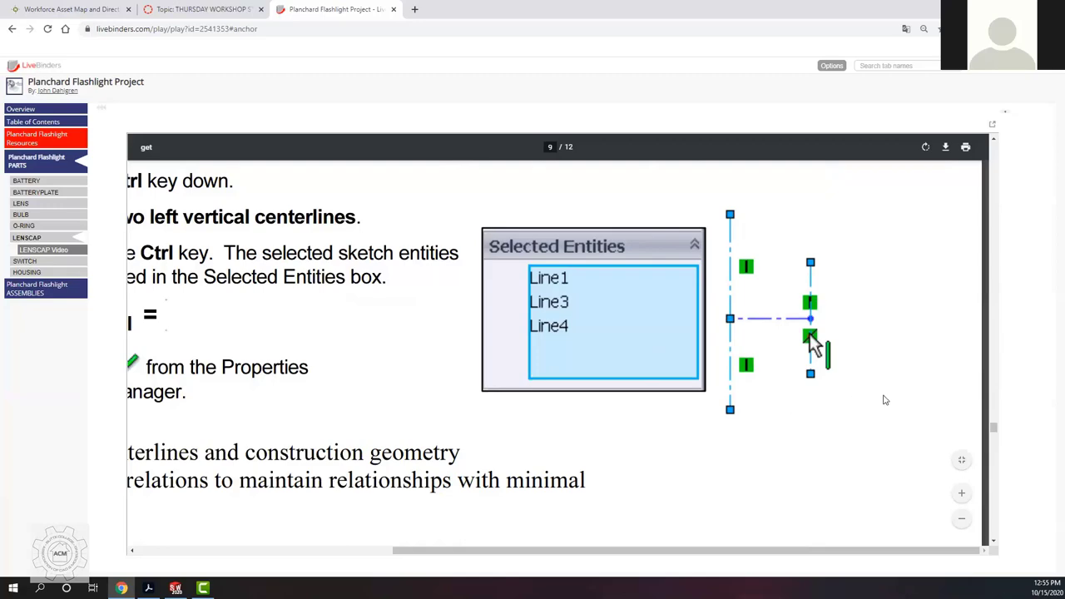
Step: Zoom the tutorial page out twice and scroll to steps 240–246 on sketching the profile with four centerlines
{"action": "scroll", "coordinate": [247, 286], "scroll_direction": "down", "scroll_amount": 3}
{"action": "scroll", "coordinate": [260, 405], "scroll_direction": "up", "scroll_amount": 6}
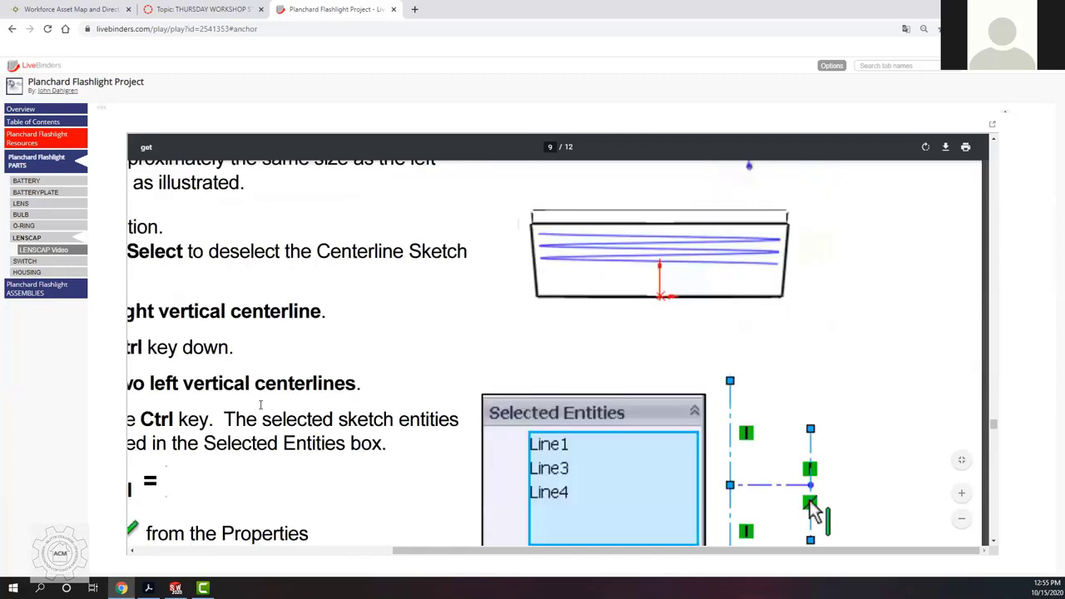
{"action": "scroll", "coordinate": [260, 406], "scroll_direction": "up", "scroll_amount": 3}
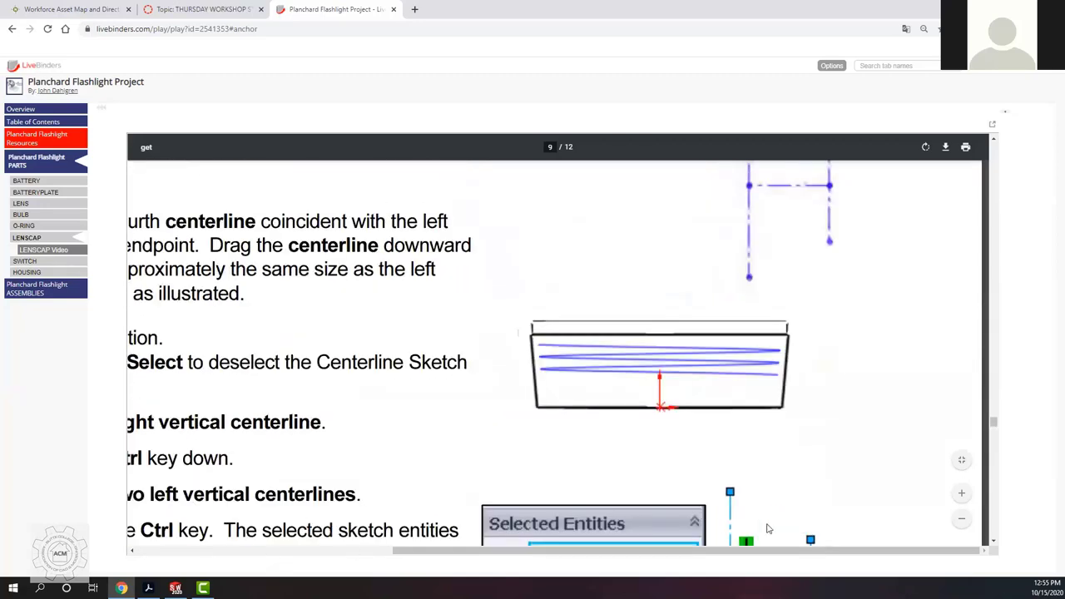
{"action": "left_click", "coordinate": [961, 521]}
{"action": "left_click", "coordinate": [961, 522]}
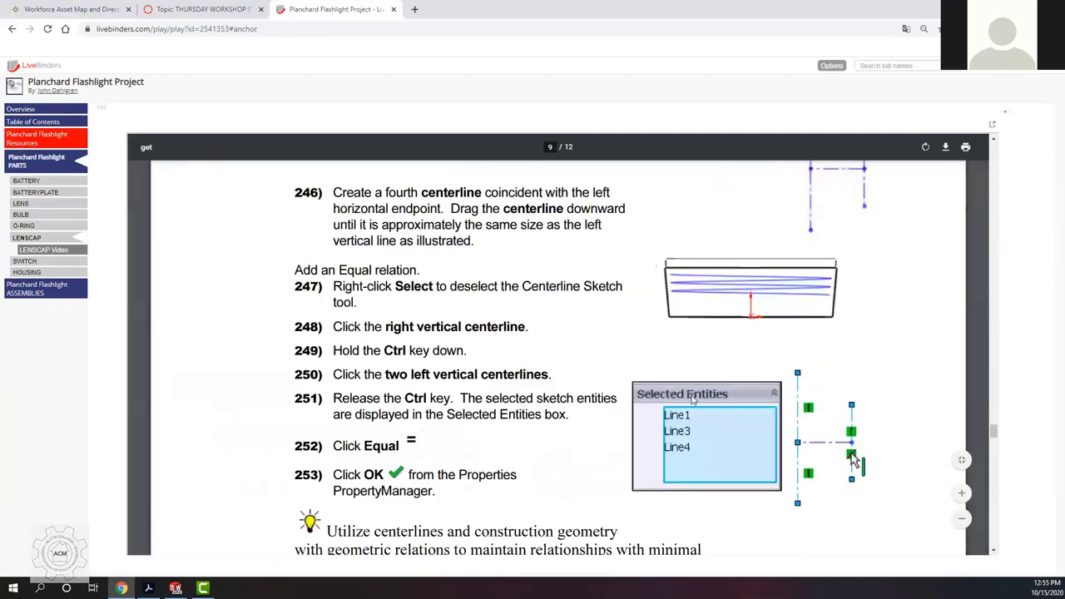
{"action": "scroll", "coordinate": [861, 358], "scroll_direction": "up", "scroll_amount": 4}
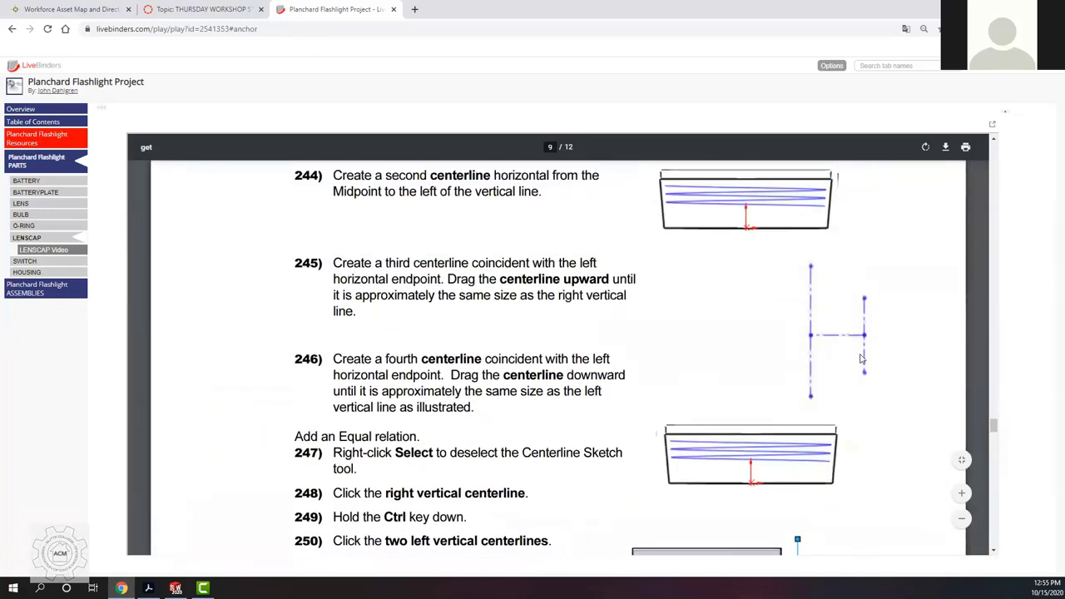
{"action": "scroll", "coordinate": [350, 299], "scroll_direction": "up", "scroll_amount": 3}
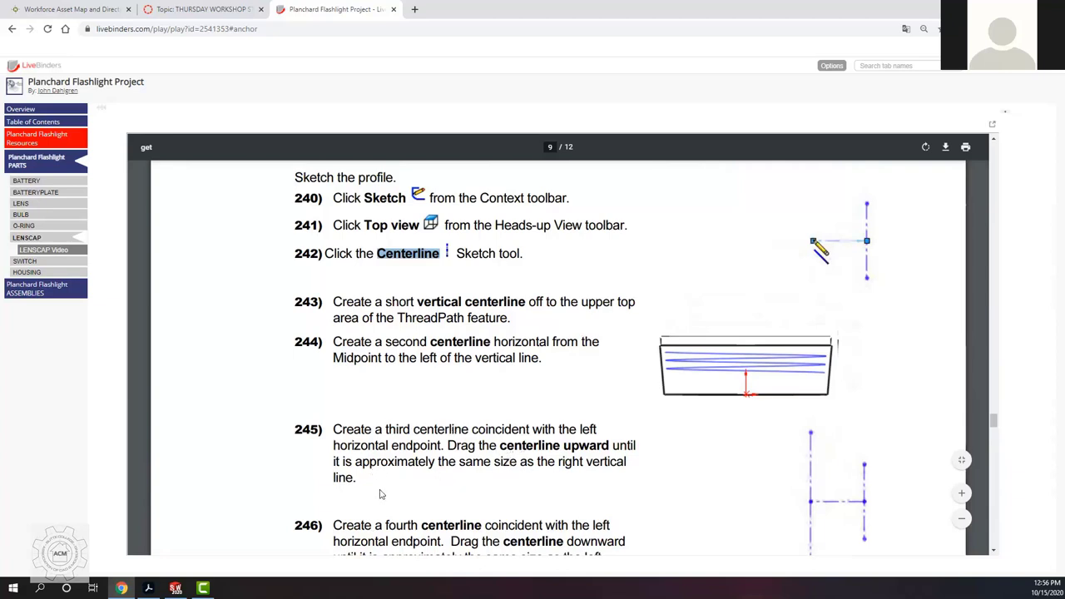
{"action": "scroll", "coordinate": [525, 500], "scroll_direction": "down", "scroll_amount": 3}
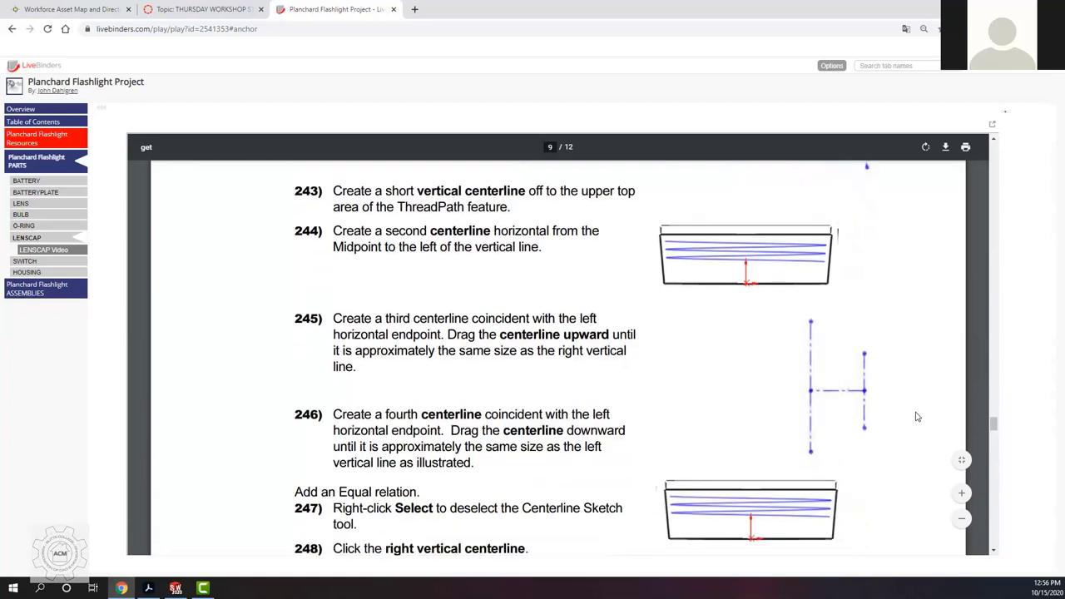
{"action": "scroll", "coordinate": [879, 397], "scroll_direction": "up", "scroll_amount": 4}
{"action": "scroll", "coordinate": [884, 397], "scroll_direction": "down", "scroll_amount": 1}
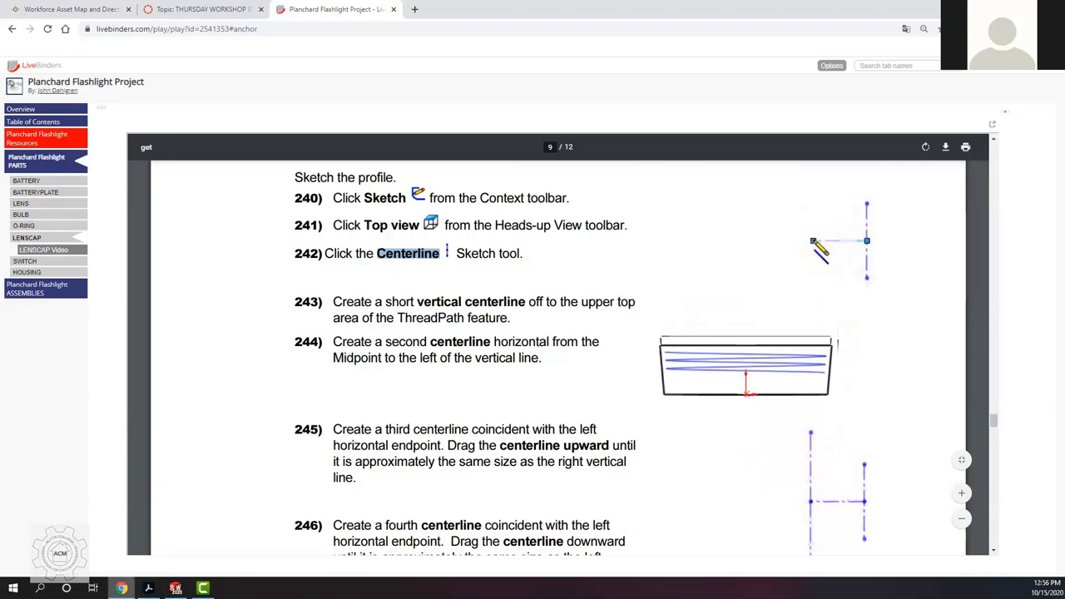
Step: Start a new sketch on the Top plane of the LENSCAP part
{"action": "left_click", "coordinate": [175, 589]}
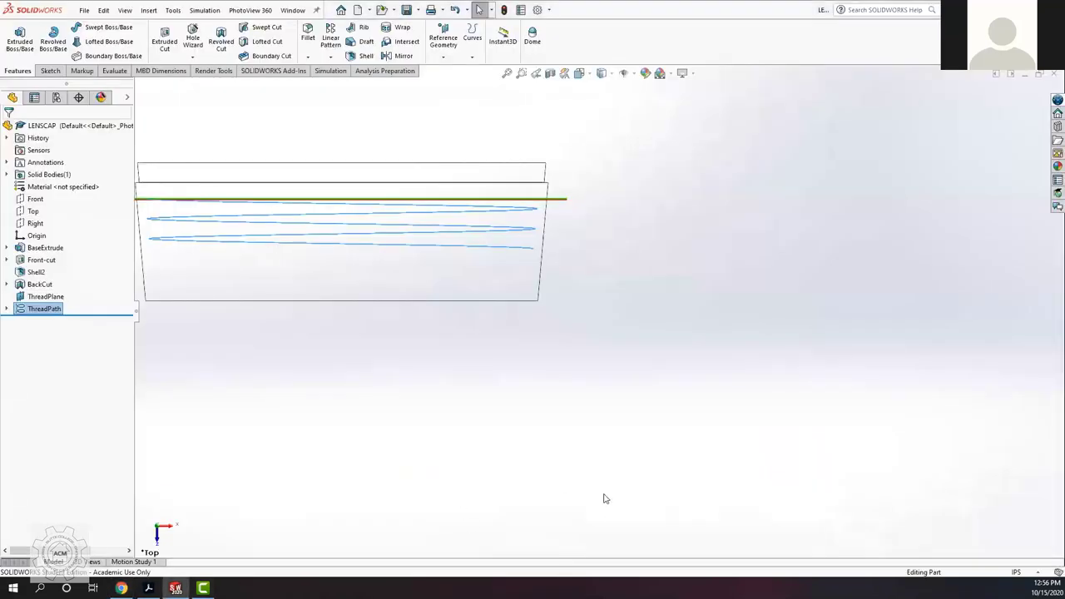
{"action": "left_click", "coordinate": [50, 71]}
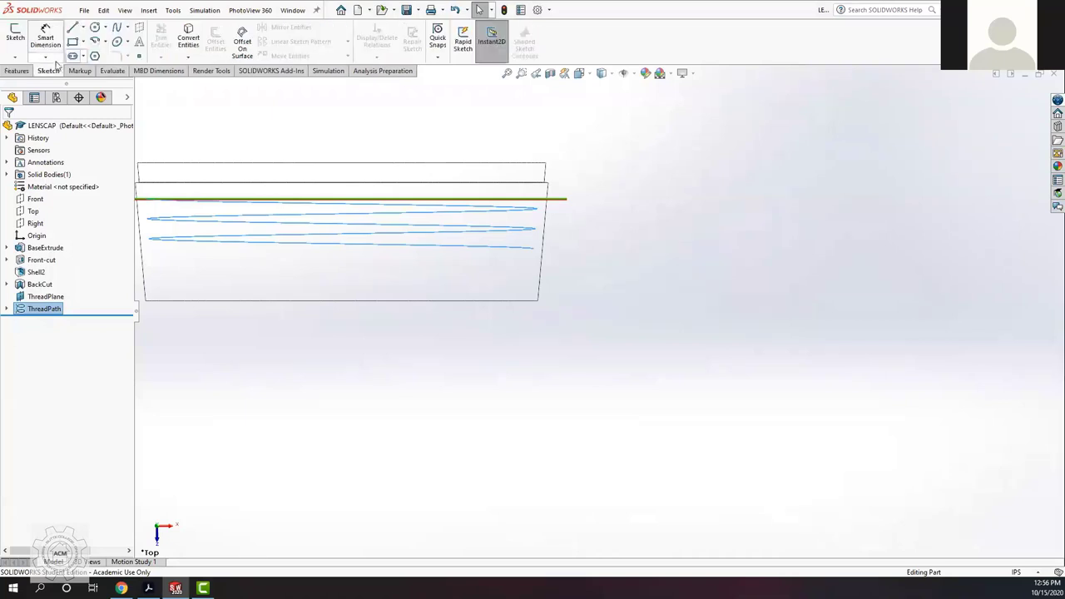
{"action": "right_click", "coordinate": [44, 213]}
{"action": "left_click", "coordinate": [42, 195]}
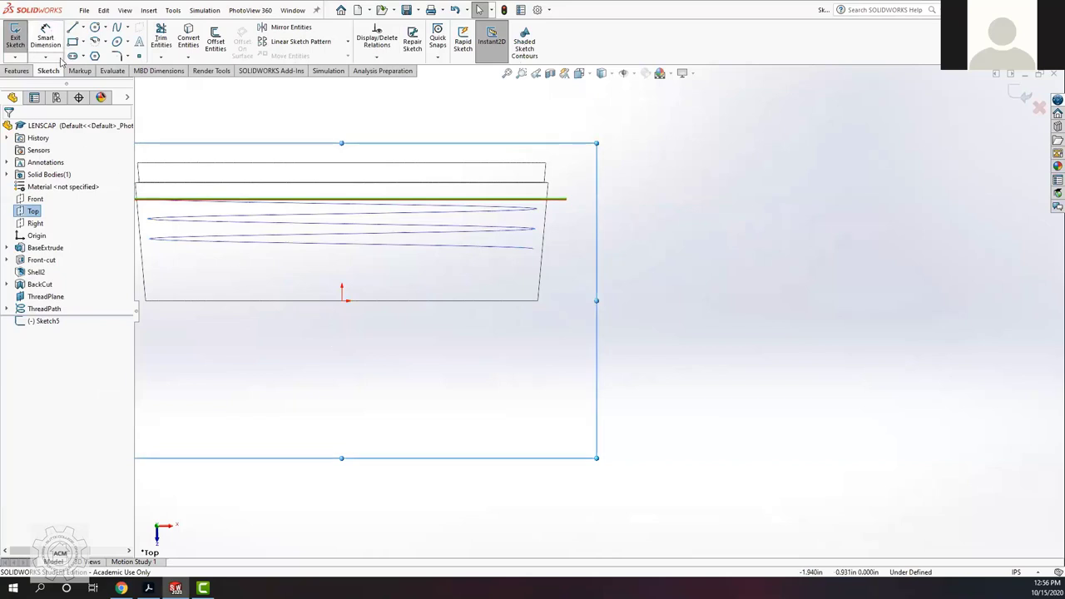
Step: Draw a short vertical centerline below the ThreadPath
{"action": "left_click", "coordinate": [84, 29]}
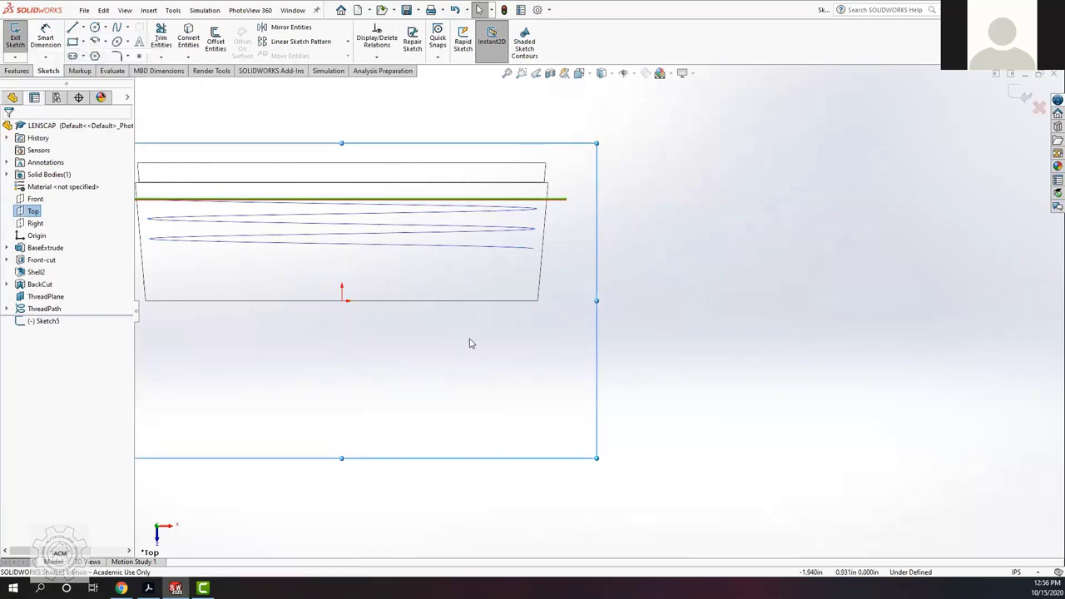
{"action": "mouse_move", "coordinate": [543, 364]}
{"action": "left_mouse_down"}
{"action": "mouse_move", "coordinate": [559, 408]}
{"action": "mouse_move", "coordinate": [550, 425]}
{"action": "left_mouse_up"}
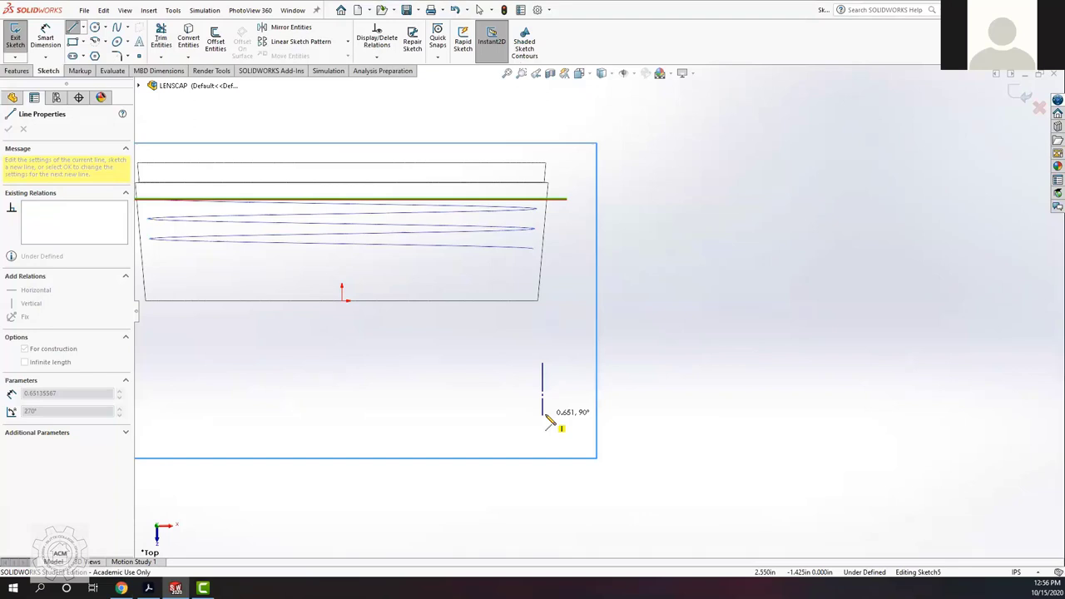
{"action": "left_click_drag", "start_coordinate": [549, 425], "coordinate": [550, 423]}
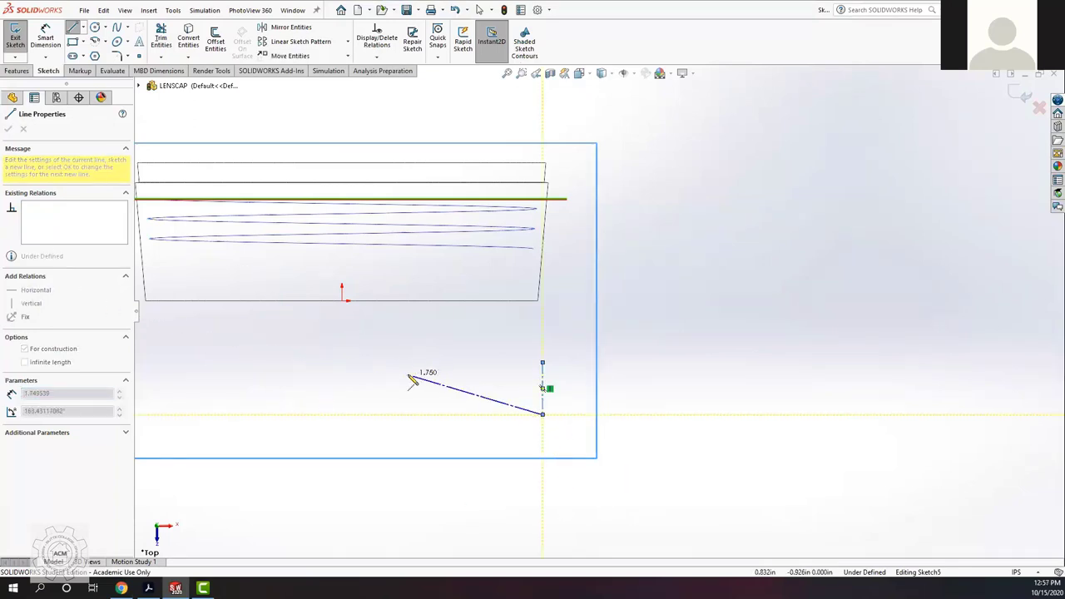
{"action": "key", "text": "Escape"}
{"action": "key", "text": "Escape"}
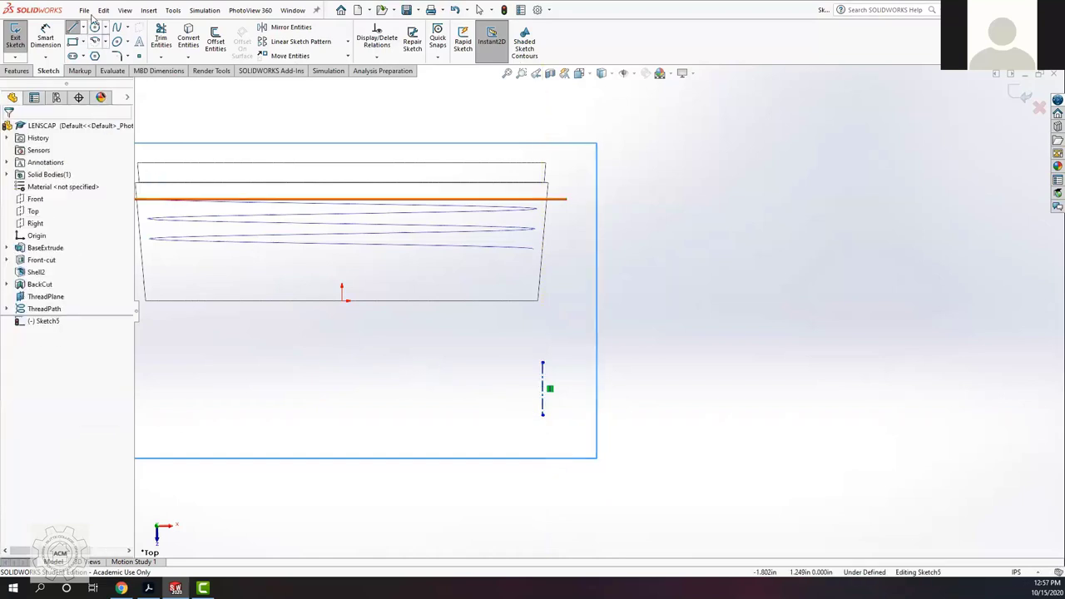
{"action": "left_click", "coordinate": [83, 28]}
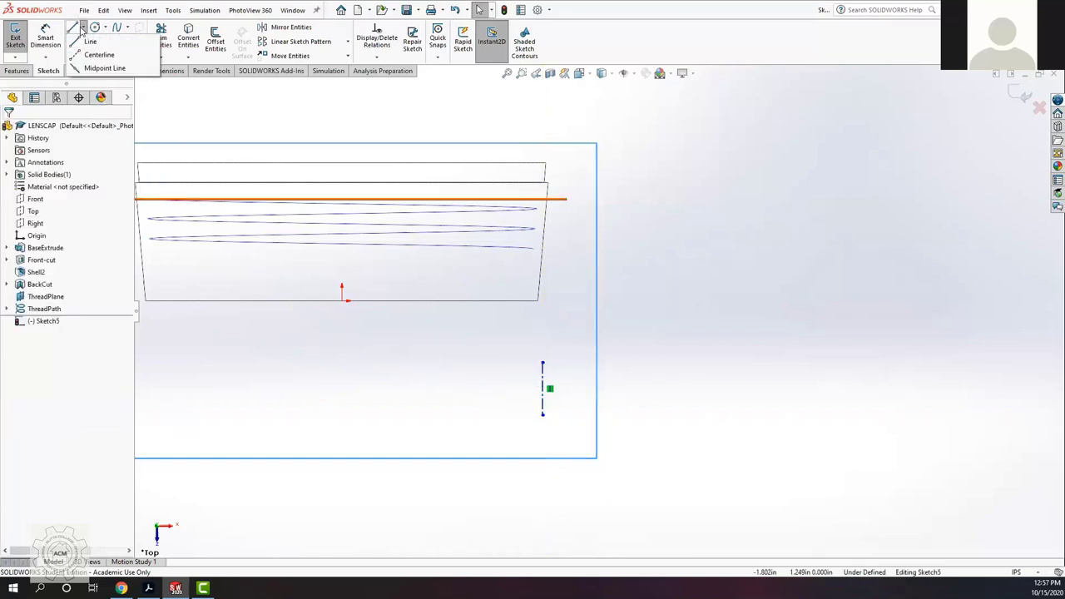
Step: Draw a horizontal centerline left from the vertical line's midpoint, then a centerline up from its left end
{"action": "left_click", "coordinate": [84, 55]}
{"action": "scroll", "coordinate": [552, 397], "scroll_direction": "up", "scroll_amount": 4}
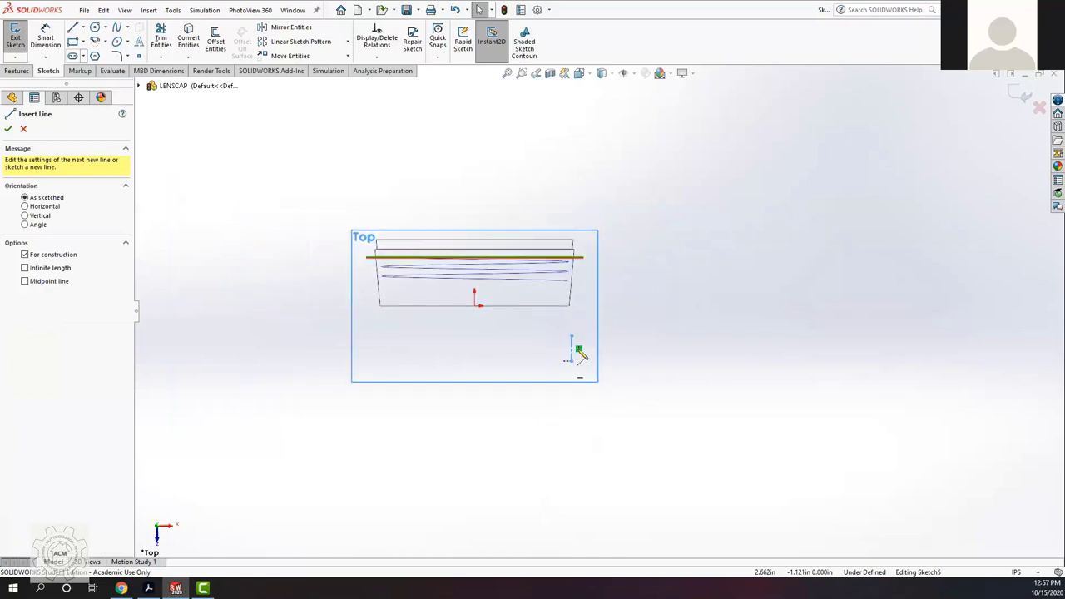
{"action": "scroll", "coordinate": [572, 356], "scroll_direction": "down", "scroll_amount": 4}
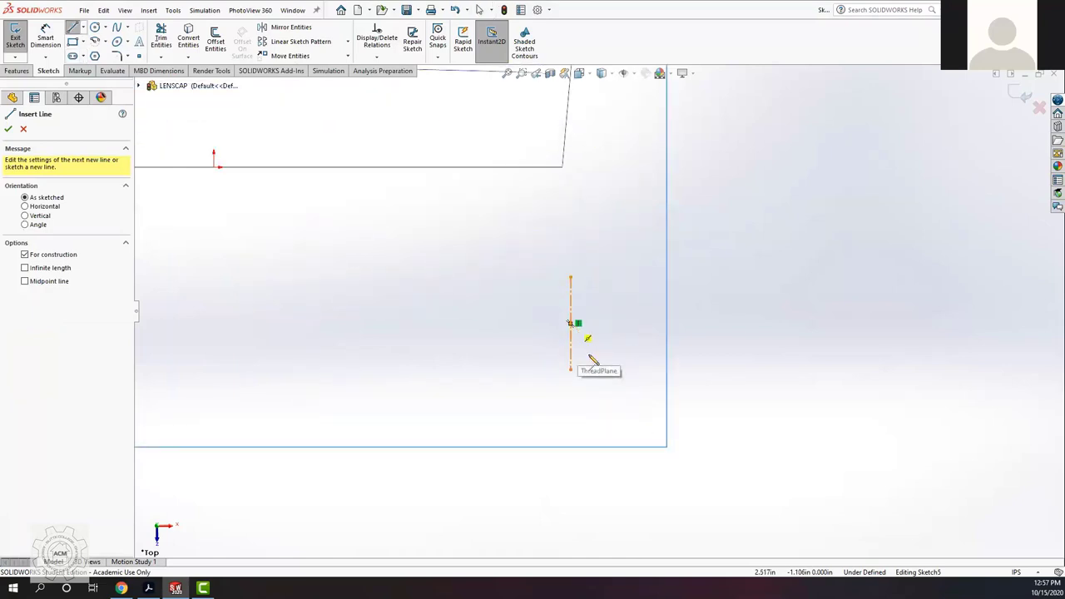
{"action": "scroll", "coordinate": [573, 326], "scroll_direction": "down", "scroll_amount": 2}
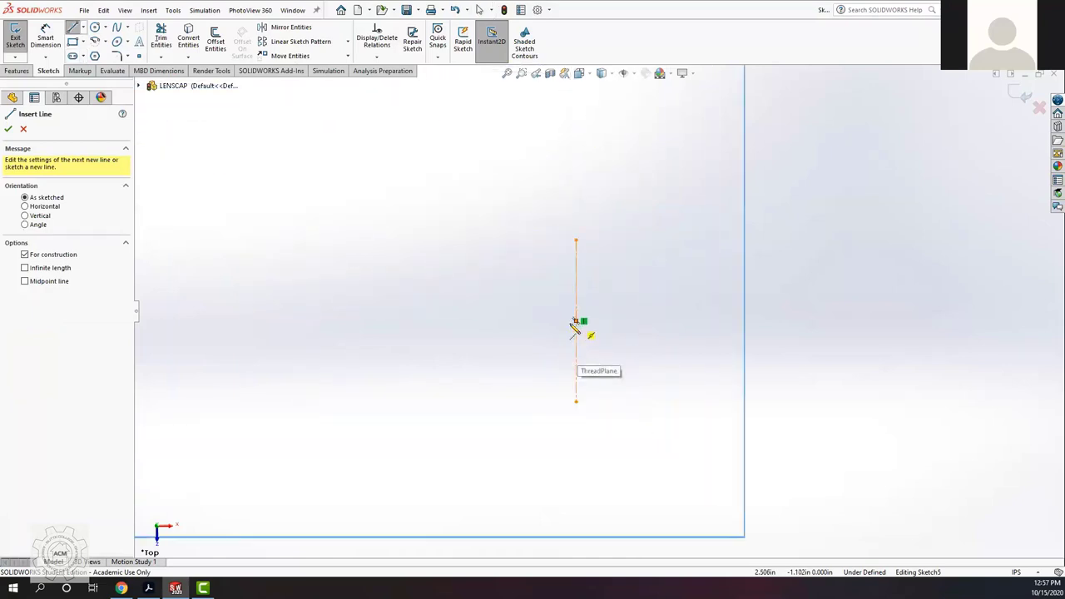
{"action": "scroll", "coordinate": [574, 324], "scroll_direction": "down", "scroll_amount": 1}
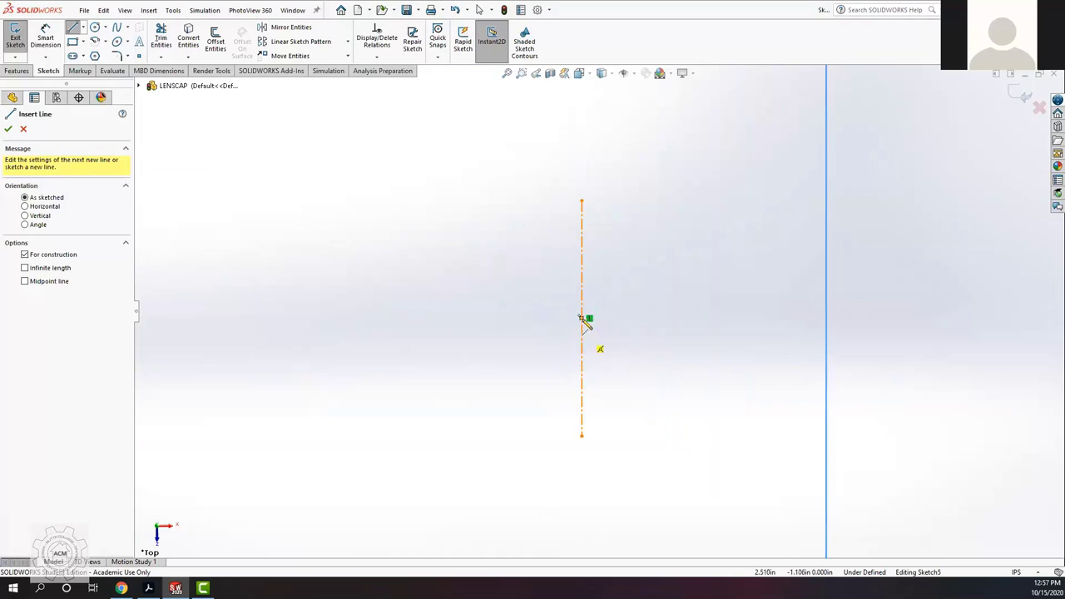
{"action": "left_click", "coordinate": [582, 318]}
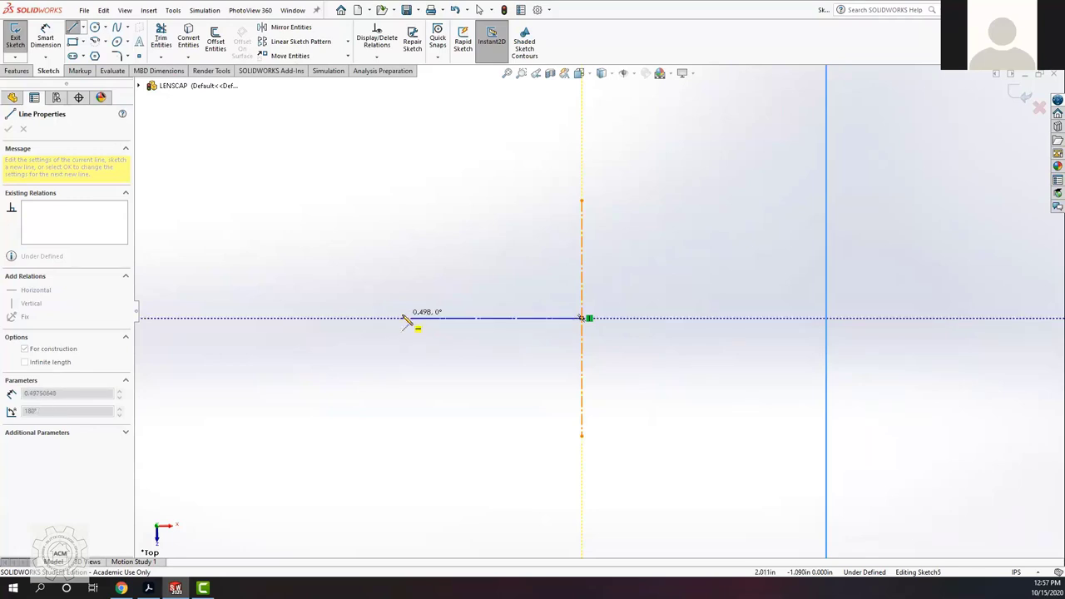
{"action": "left_click", "coordinate": [406, 319]}
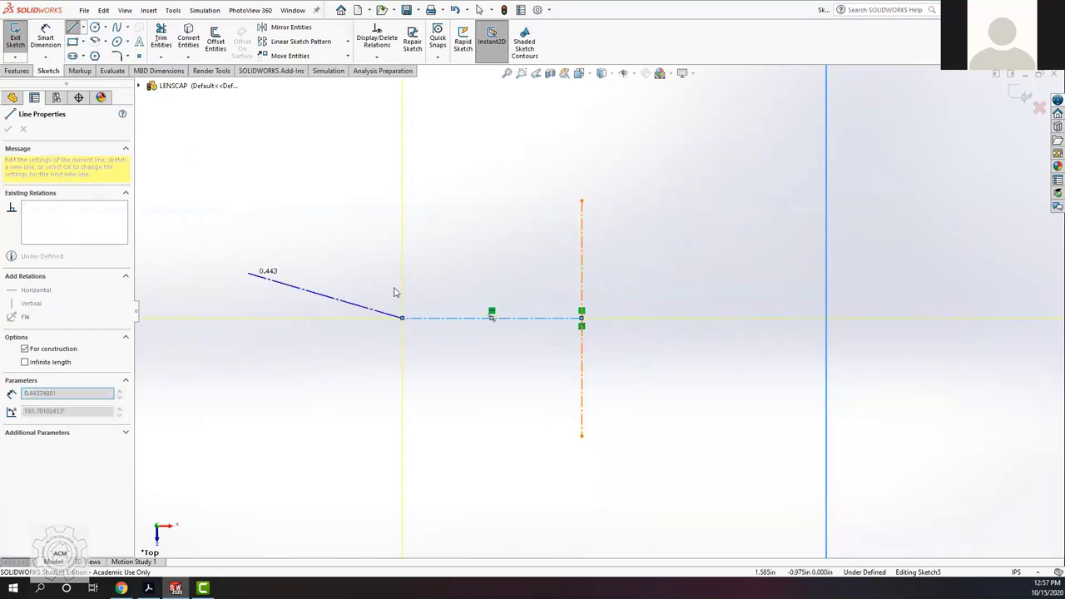
{"action": "left_click", "coordinate": [403, 162]}
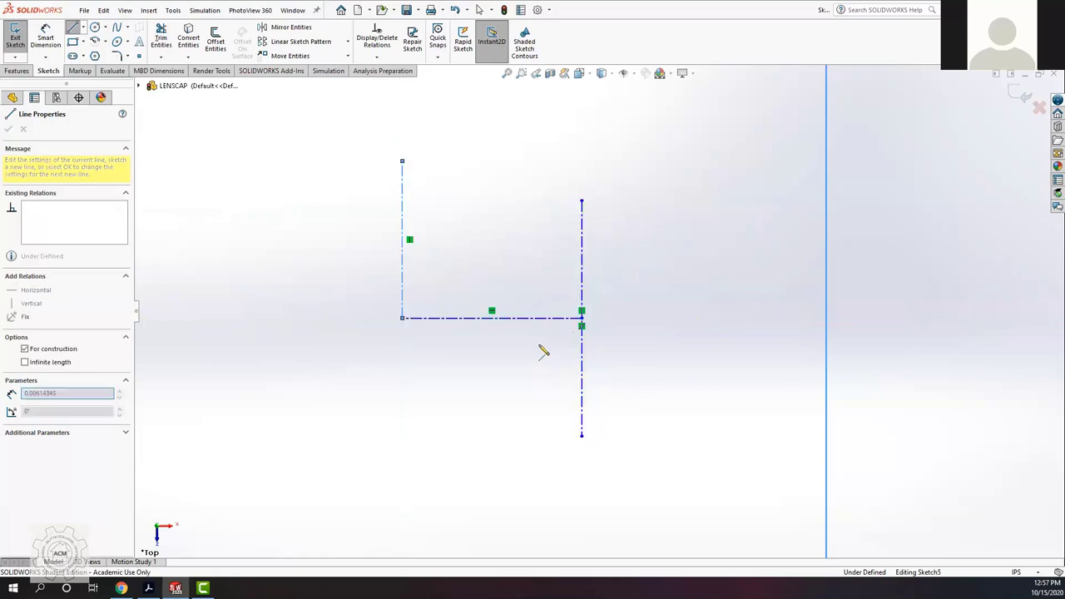
{"action": "double_click", "coordinate": [491, 335]}
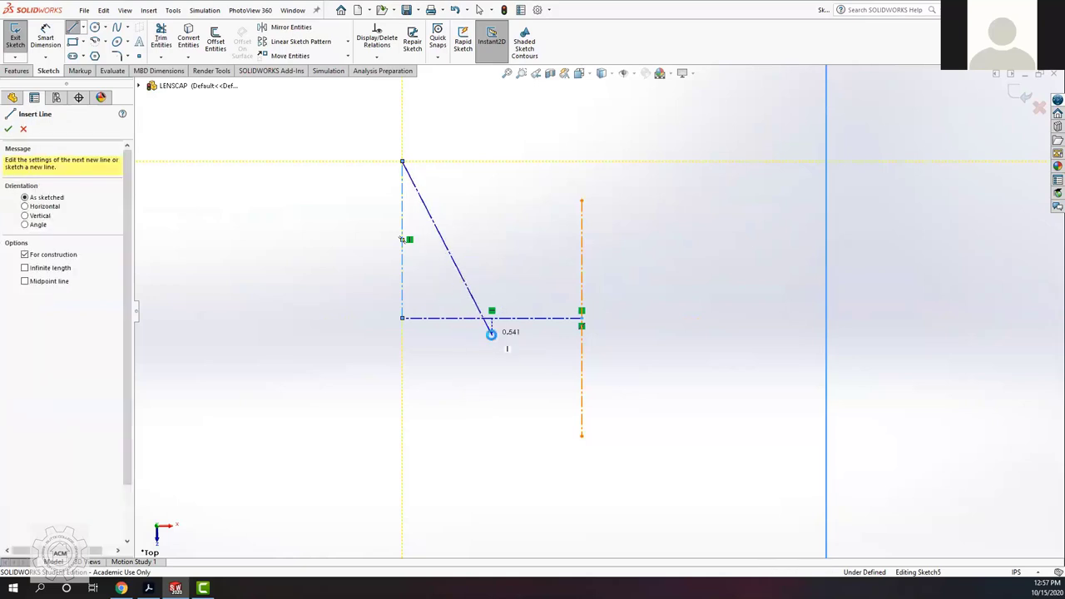
{"action": "key", "text": "Escape"}
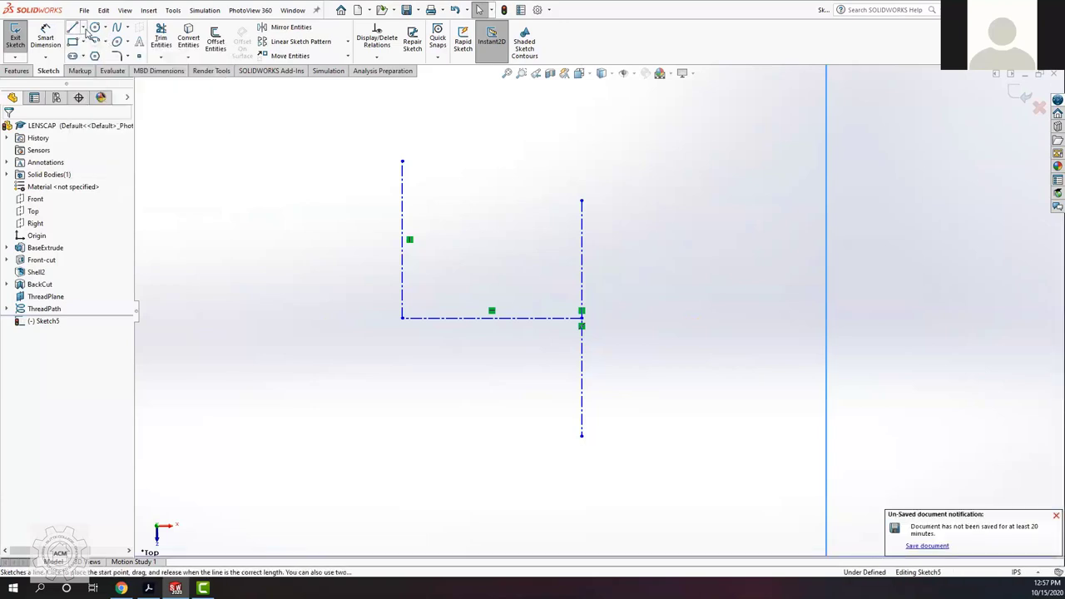
Step: Add a second centerline running down from the horizontal centerline's left end
{"action": "left_click", "coordinate": [83, 27]}
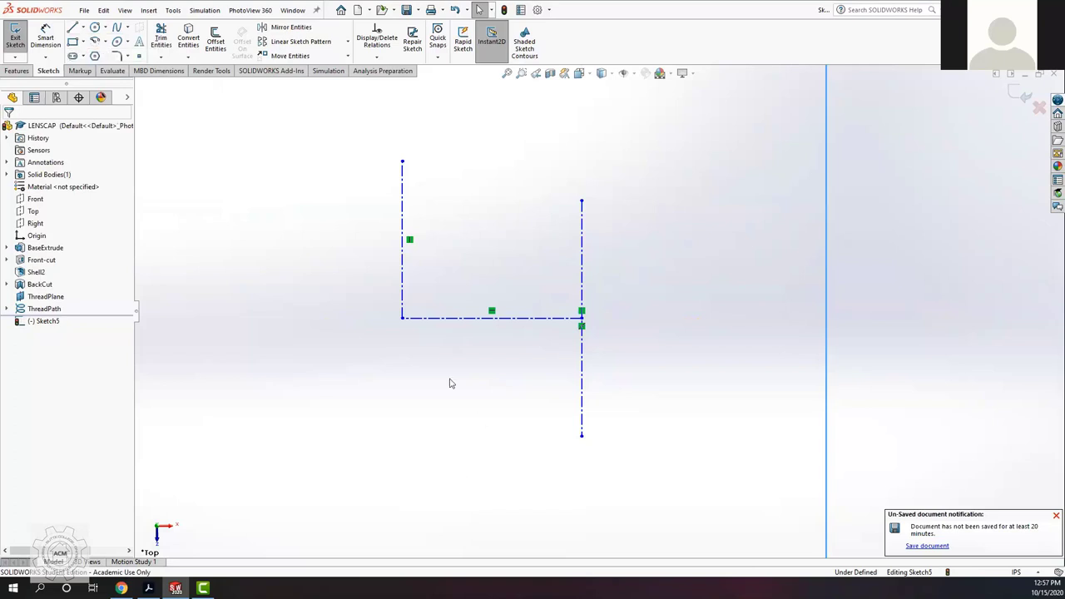
{"action": "left_click", "coordinate": [404, 319]}
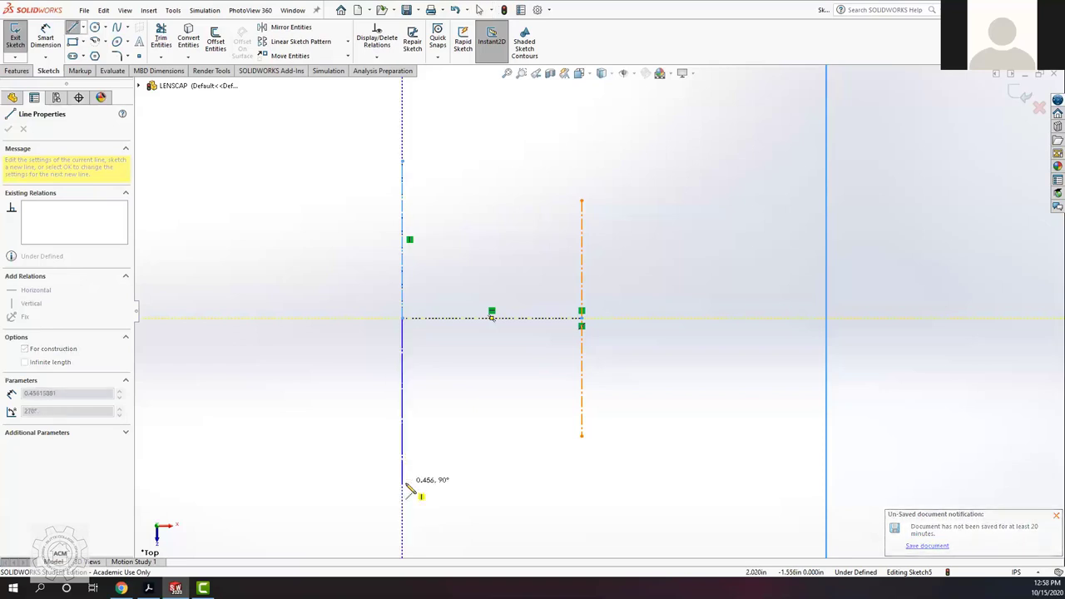
{"action": "left_click", "coordinate": [404, 483]}
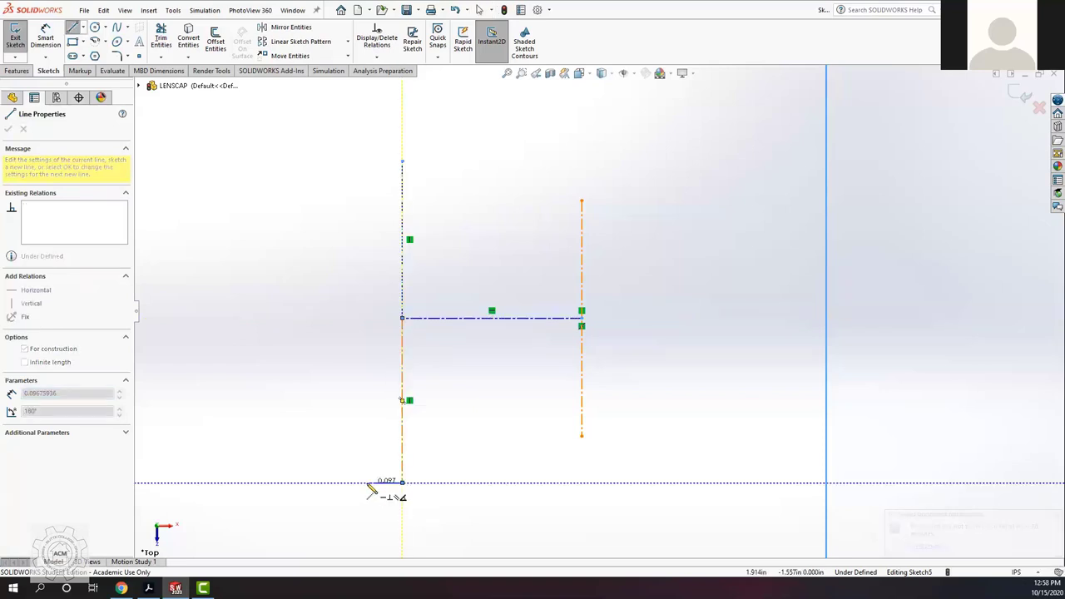
{"action": "double_click", "coordinate": [367, 484]}
{"action": "key", "text": "Escape"}
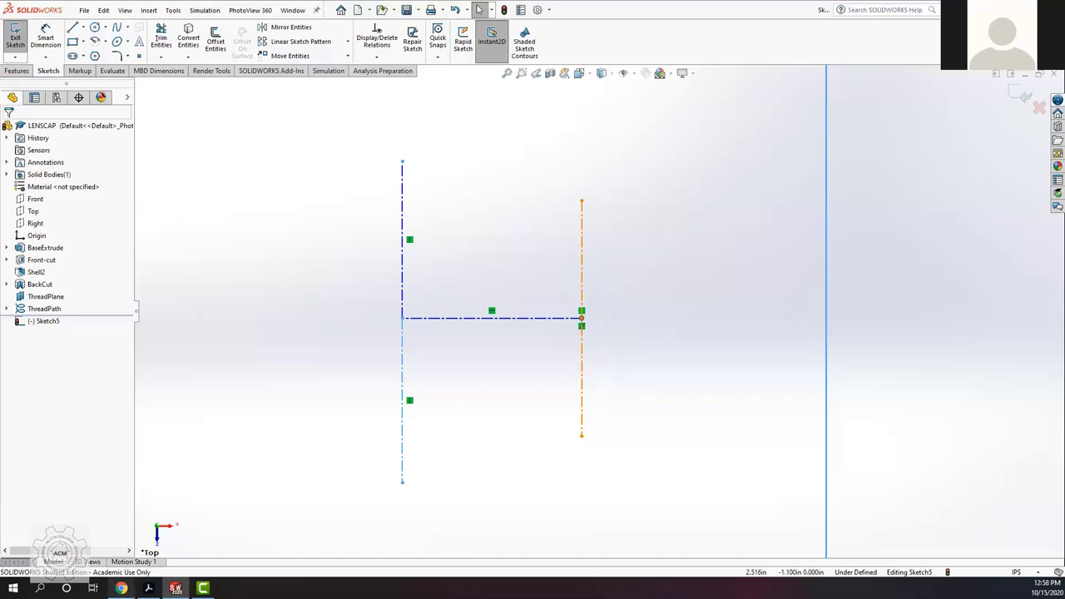
{"action": "mouse_move", "coordinate": [120, 587]}
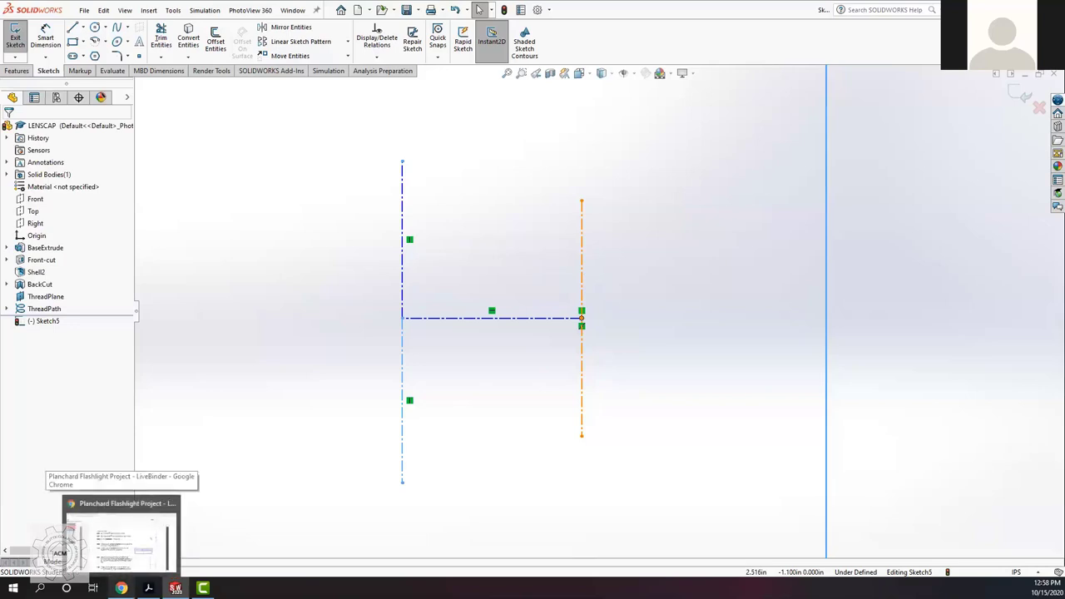
Step: Read tutorial steps 247–253 on the Equal relation, then return to Sketch5
{"action": "left_click", "coordinate": [121, 539]}
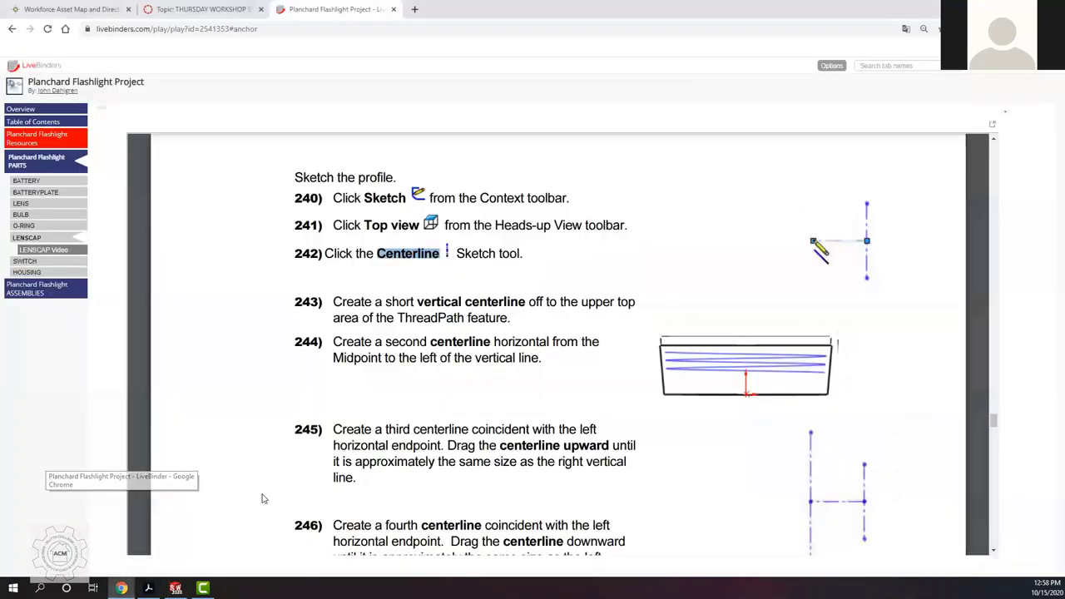
{"action": "scroll", "coordinate": [425, 495], "scroll_direction": "down", "scroll_amount": 2}
{"action": "scroll", "coordinate": [425, 496], "scroll_direction": "down", "scroll_amount": 3}
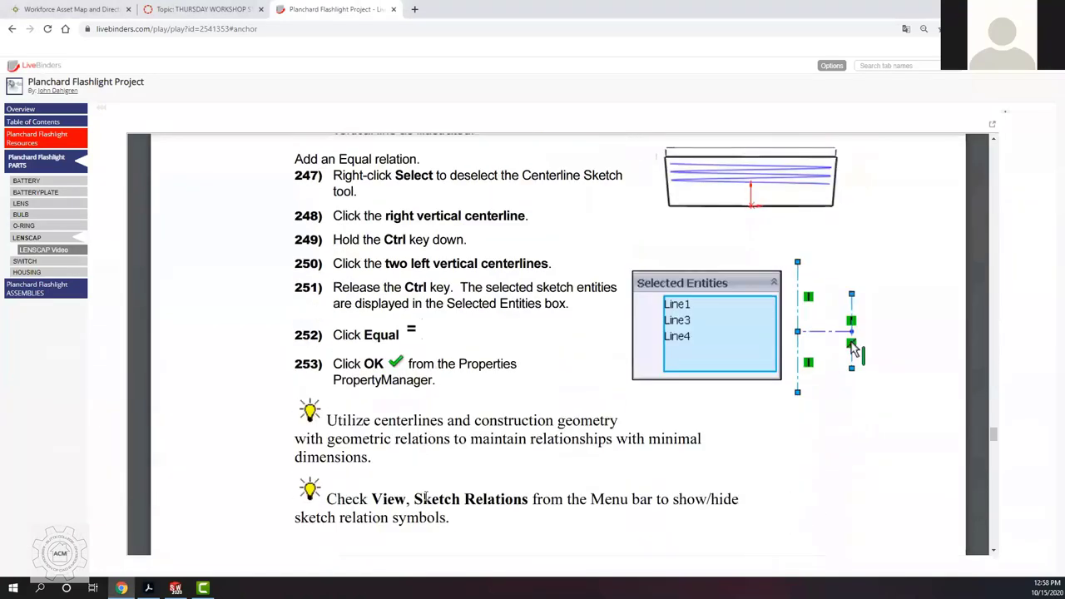
{"action": "scroll", "coordinate": [363, 344], "scroll_direction": "up", "scroll_amount": 2}
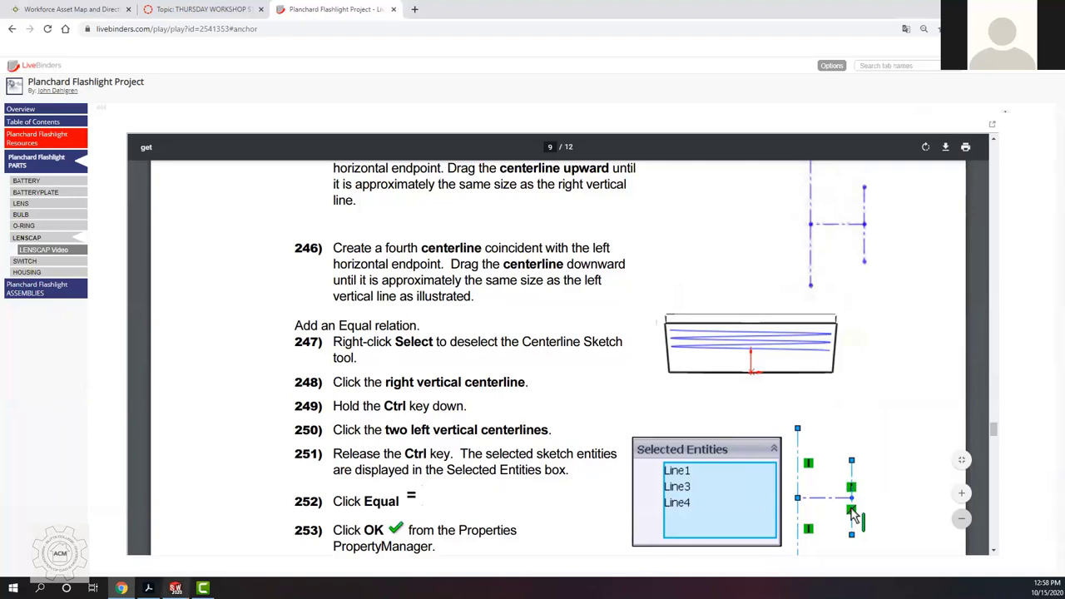
{"action": "key", "text": "alt+Tab"}
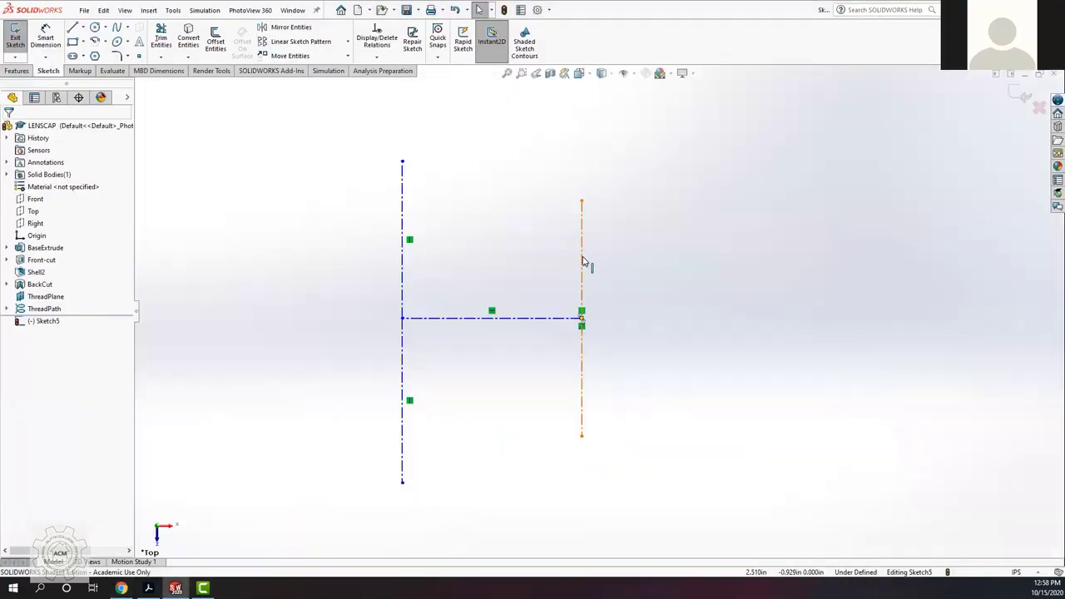
Step: Apply an Equal relation to the right and both left vertical centerlines
{"action": "left_click", "coordinate": [584, 261]}
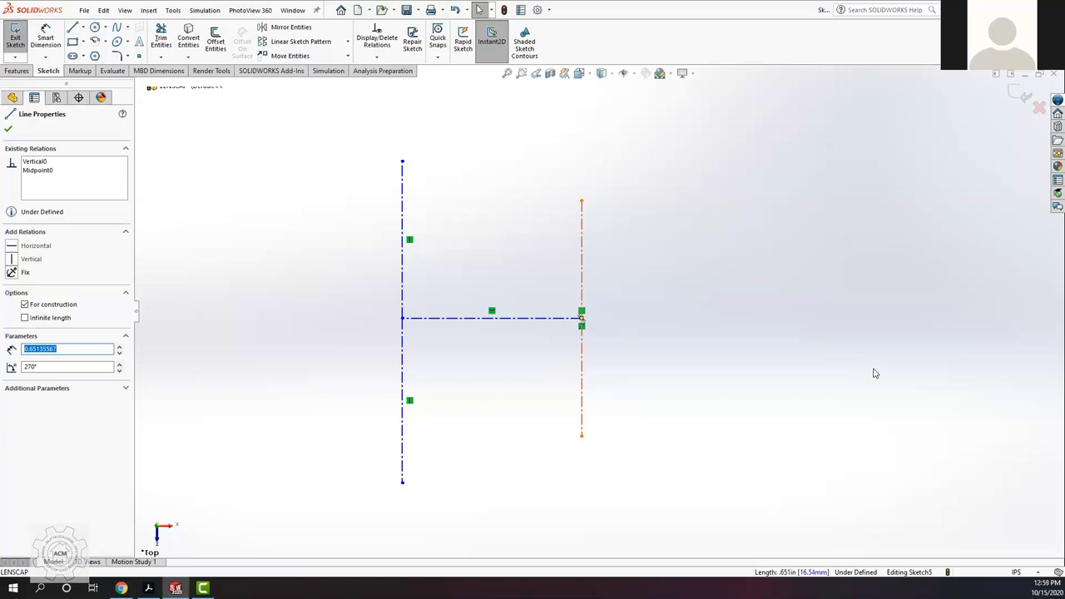
{"action": "left_click", "coordinate": [403, 275], "text": "ctrl"}
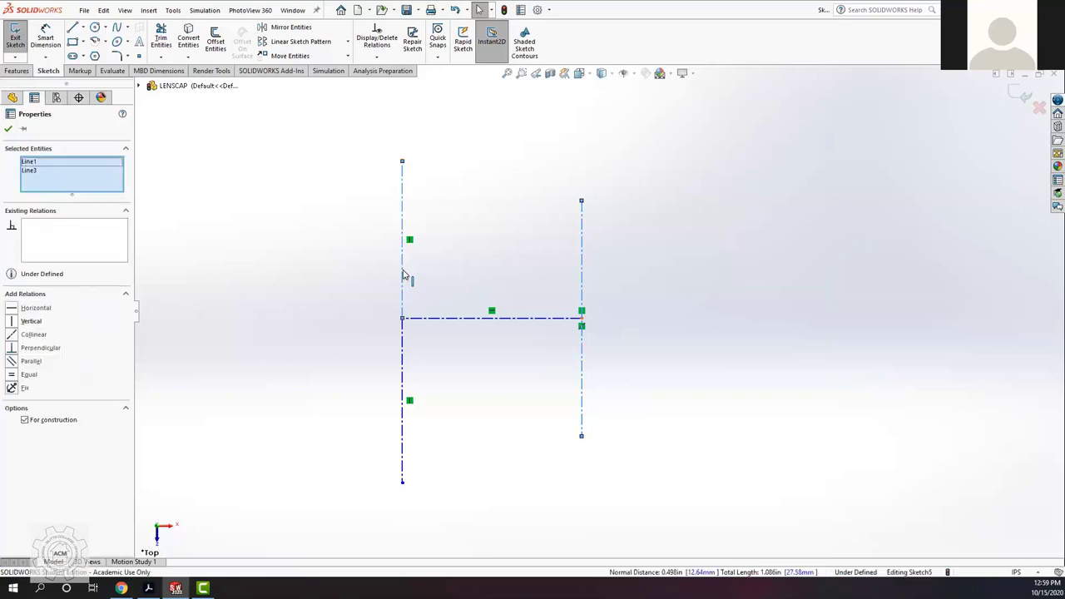
{"action": "left_click", "coordinate": [403, 356], "text": "ctrl"}
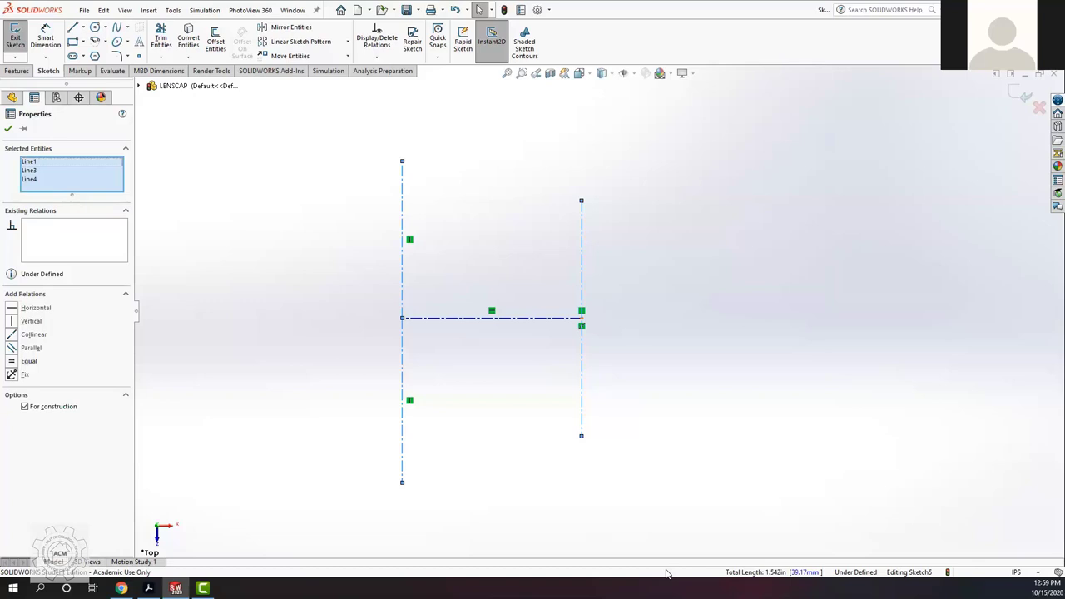
{"action": "left_click", "coordinate": [25, 361]}
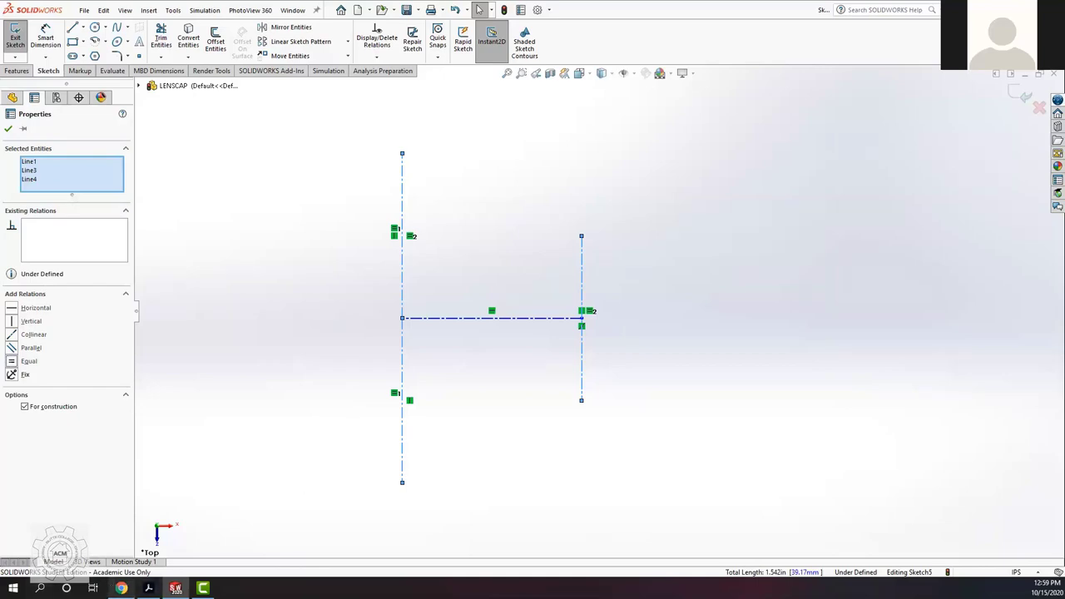
Step: Read tutorial steps 254–263, accept the Equal relation in SOLIDWORKS, and reopen the tutorial
{"action": "left_click", "coordinate": [121, 588]}
{"action": "scroll", "coordinate": [456, 354], "scroll_direction": "down", "scroll_amount": 3}
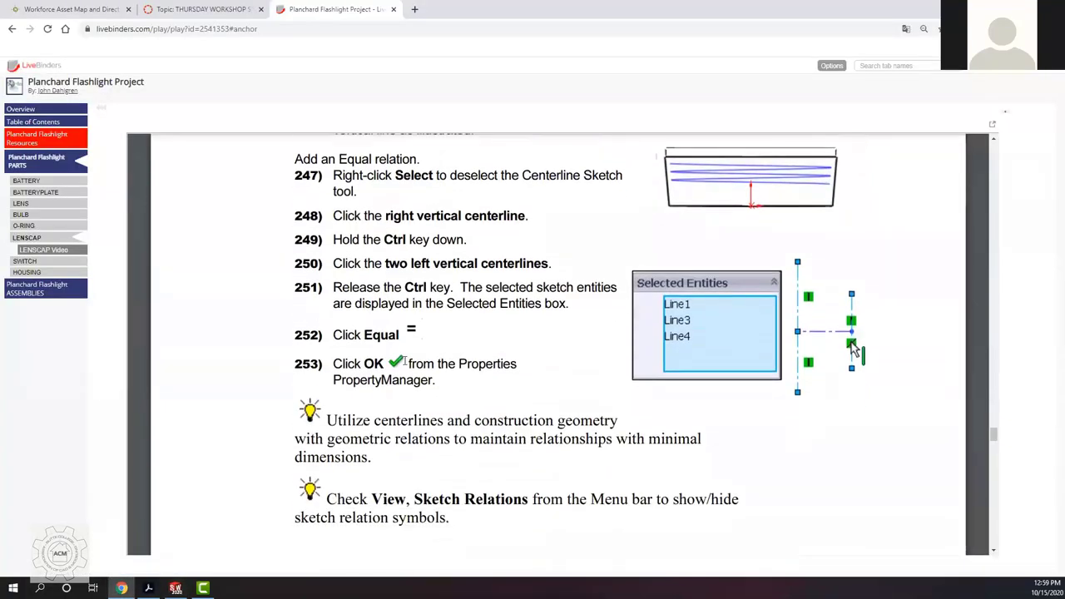
{"action": "scroll", "coordinate": [453, 351], "scroll_direction": "down", "scroll_amount": 1}
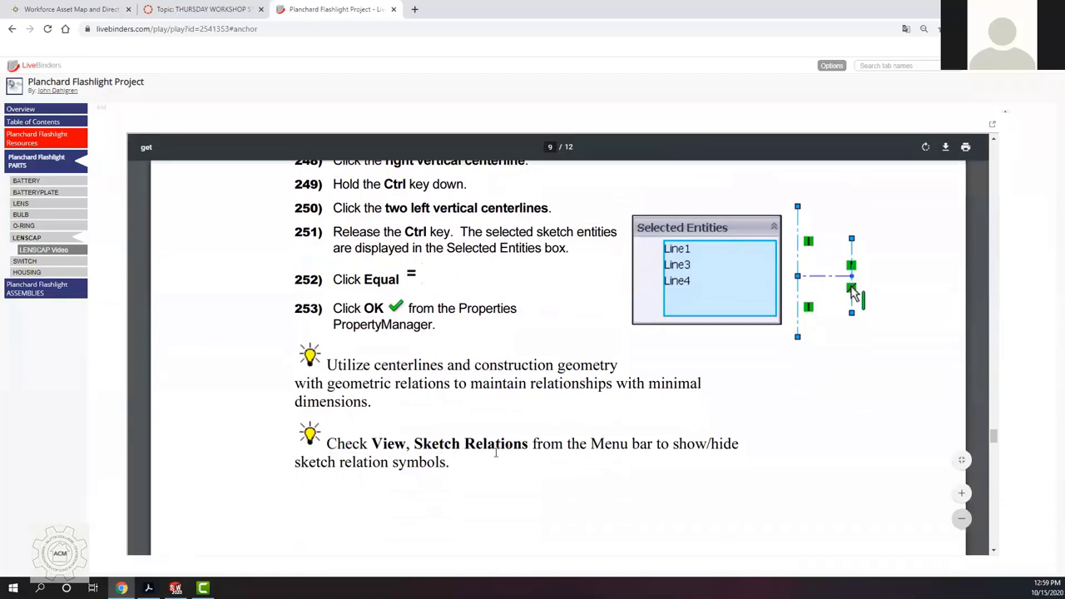
{"action": "scroll", "coordinate": [499, 481], "scroll_direction": "down", "scroll_amount": 6}
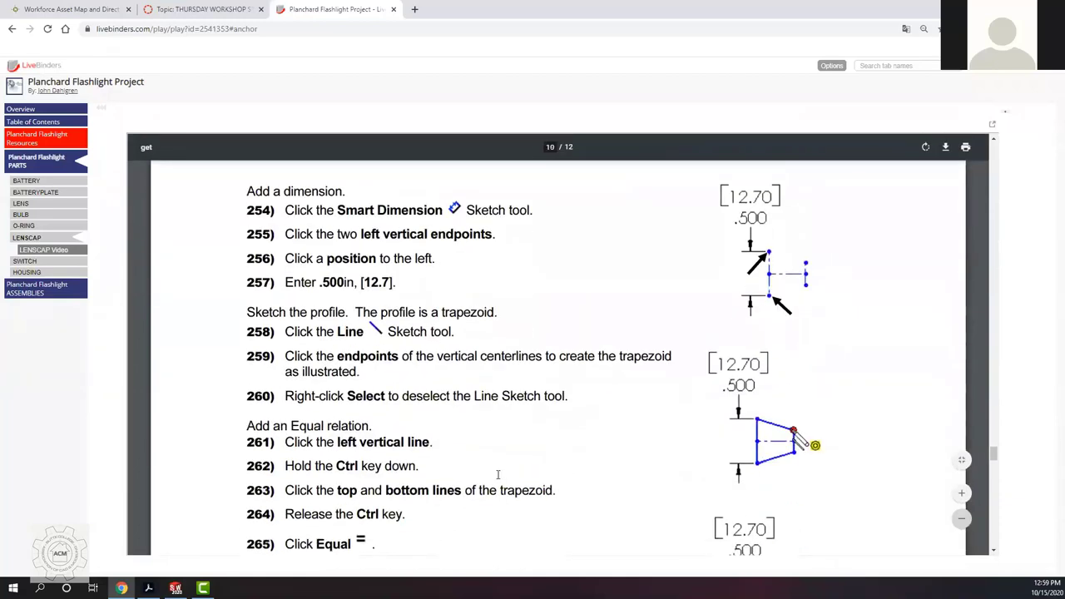
{"action": "scroll", "coordinate": [497, 475], "scroll_direction": "up", "scroll_amount": 1}
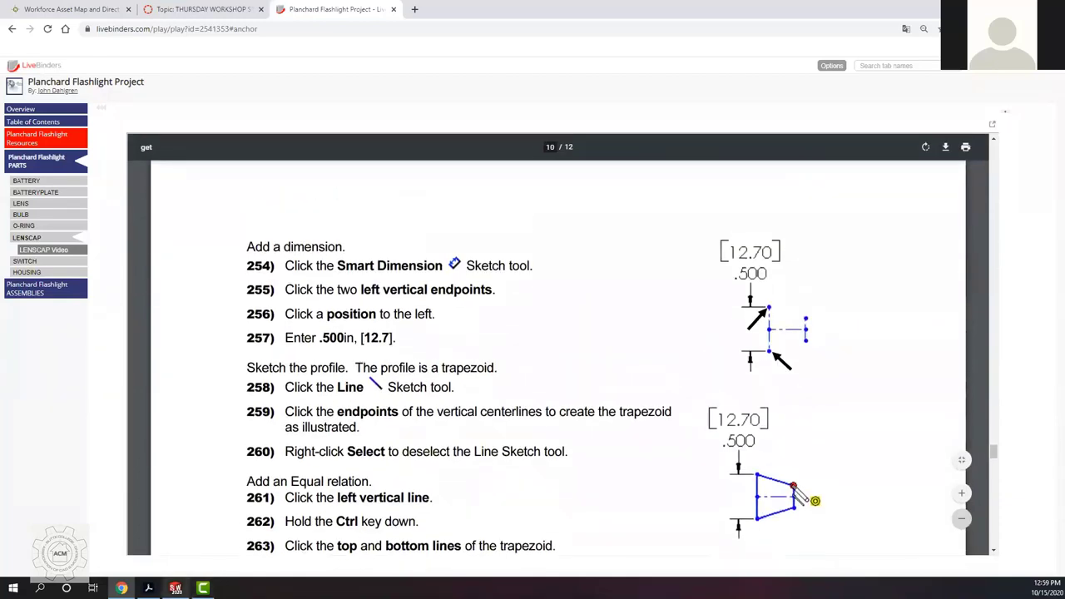
{"action": "left_click", "coordinate": [175, 588]}
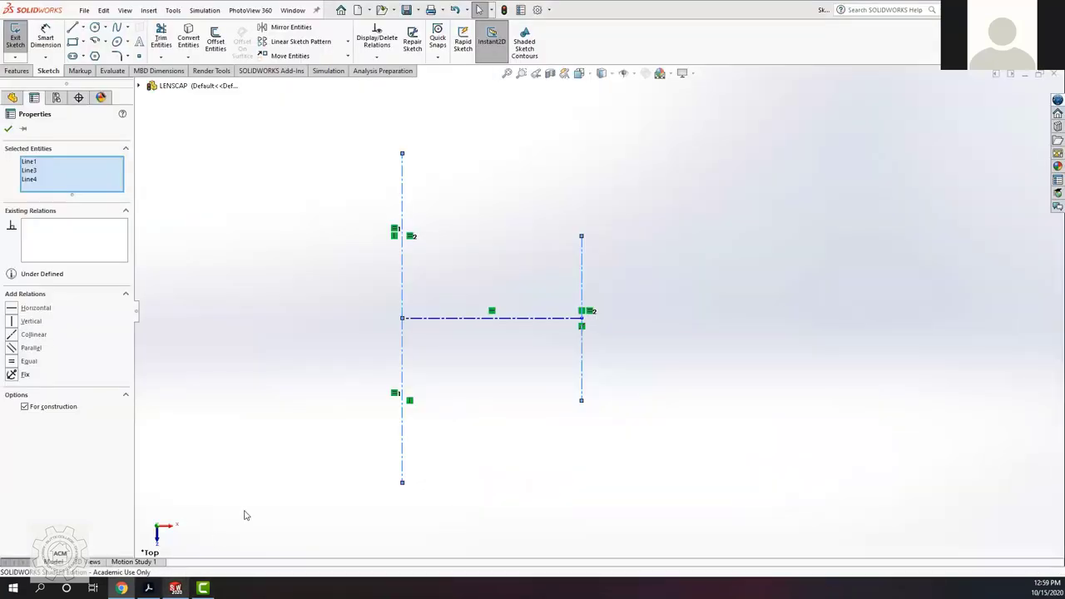
{"action": "left_click", "coordinate": [8, 129]}
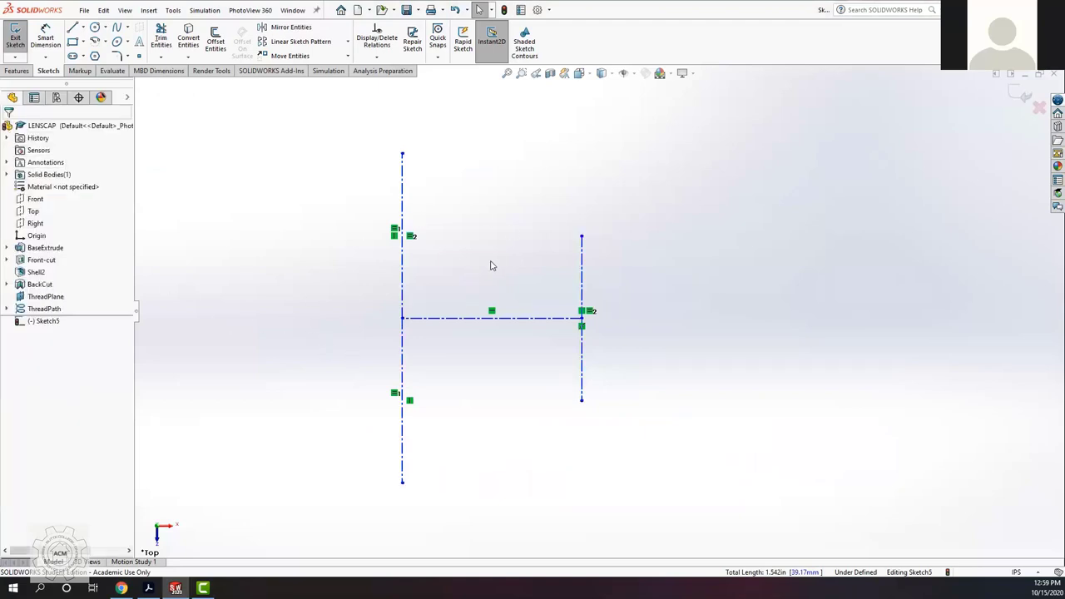
{"action": "left_click", "coordinate": [121, 589]}
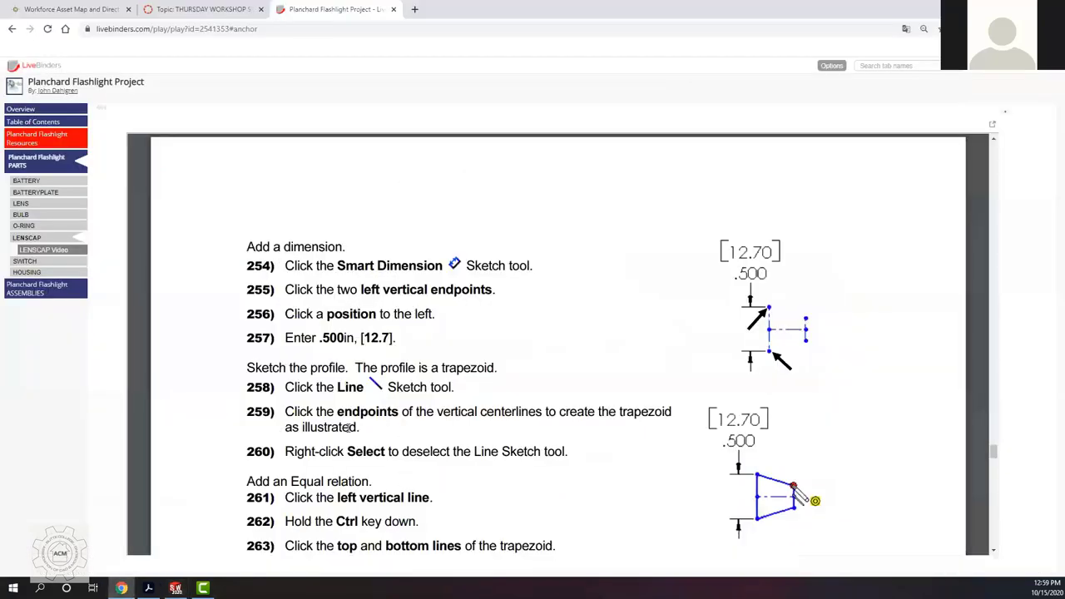
{"action": "scroll", "coordinate": [348, 427], "scroll_direction": "up", "scroll_amount": 5}
{"action": "scroll", "coordinate": [341, 437], "scroll_direction": "down", "scroll_amount": 2}
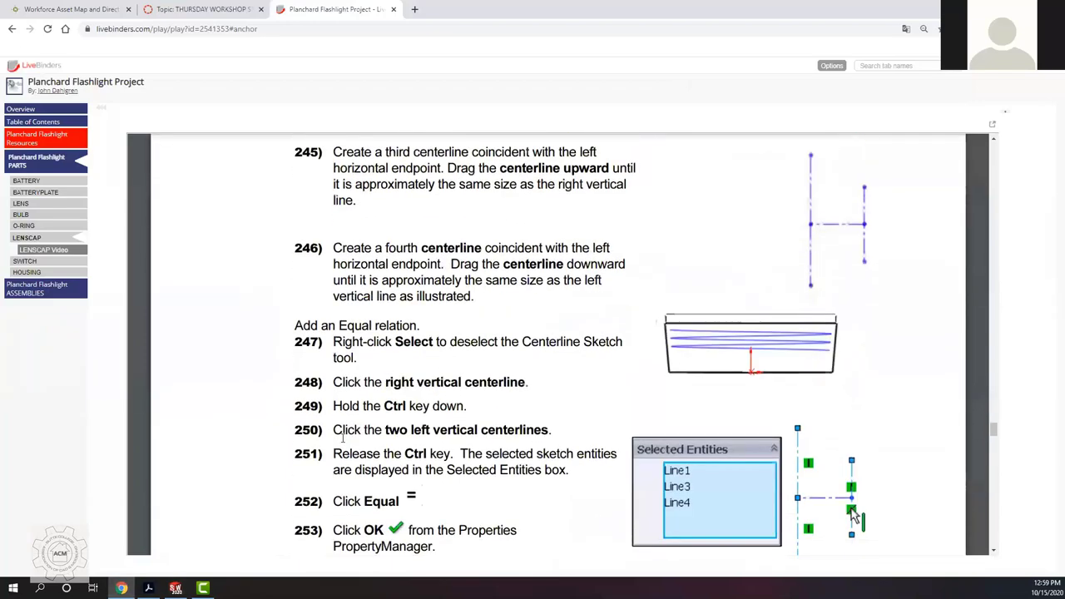
{"action": "scroll", "coordinate": [348, 443], "scroll_direction": "up", "scroll_amount": 2}
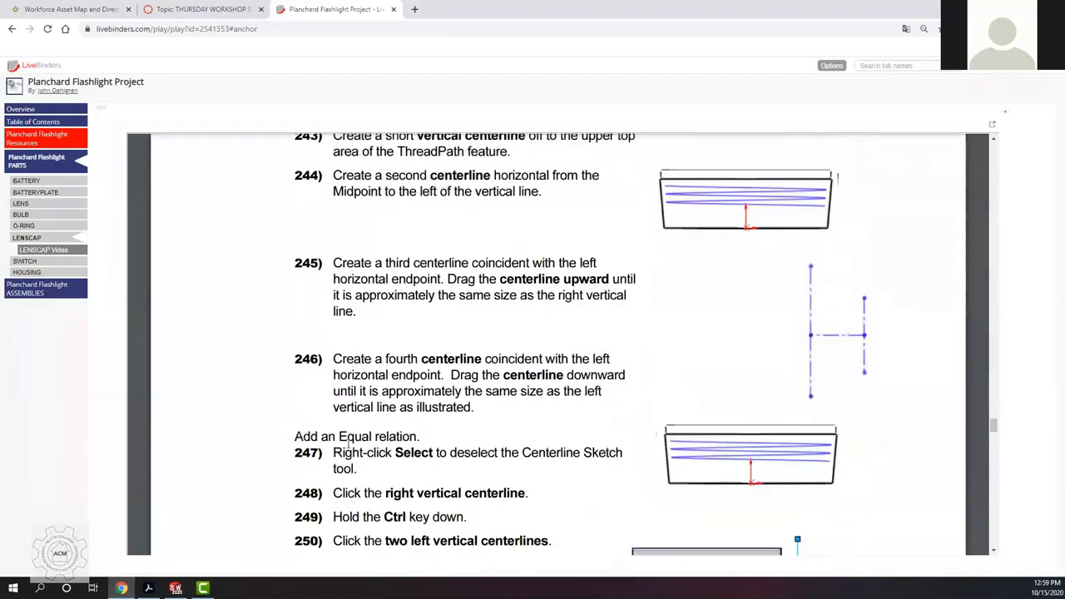
{"action": "scroll", "coordinate": [348, 444], "scroll_direction": "down", "scroll_amount": 4}
{"action": "scroll", "coordinate": [426, 522], "scroll_direction": "down", "scroll_amount": 5}
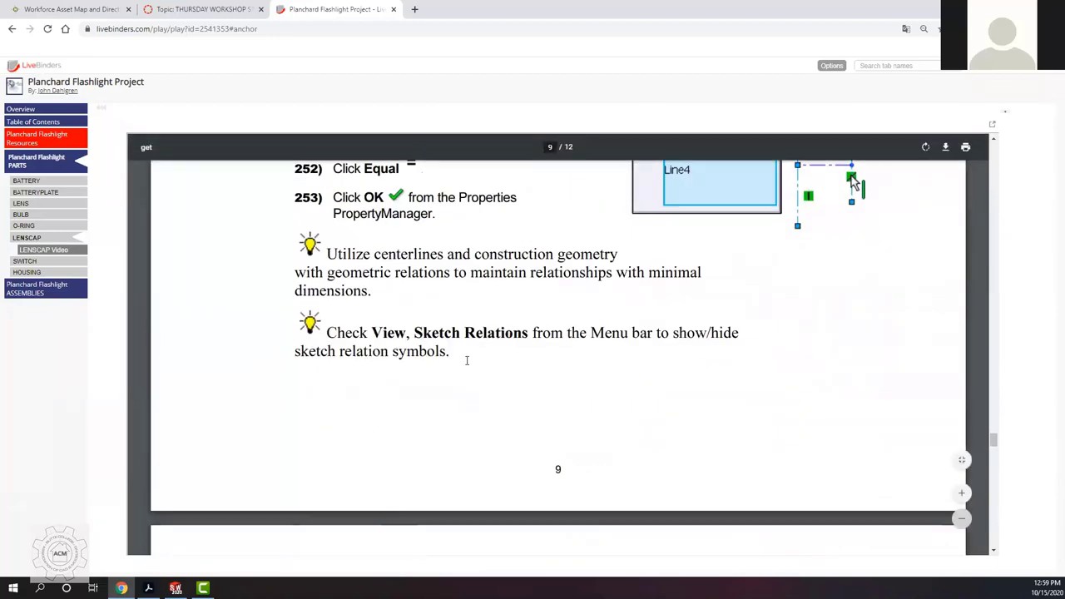
{"action": "scroll", "coordinate": [423, 364], "scroll_direction": "down", "scroll_amount": 7}
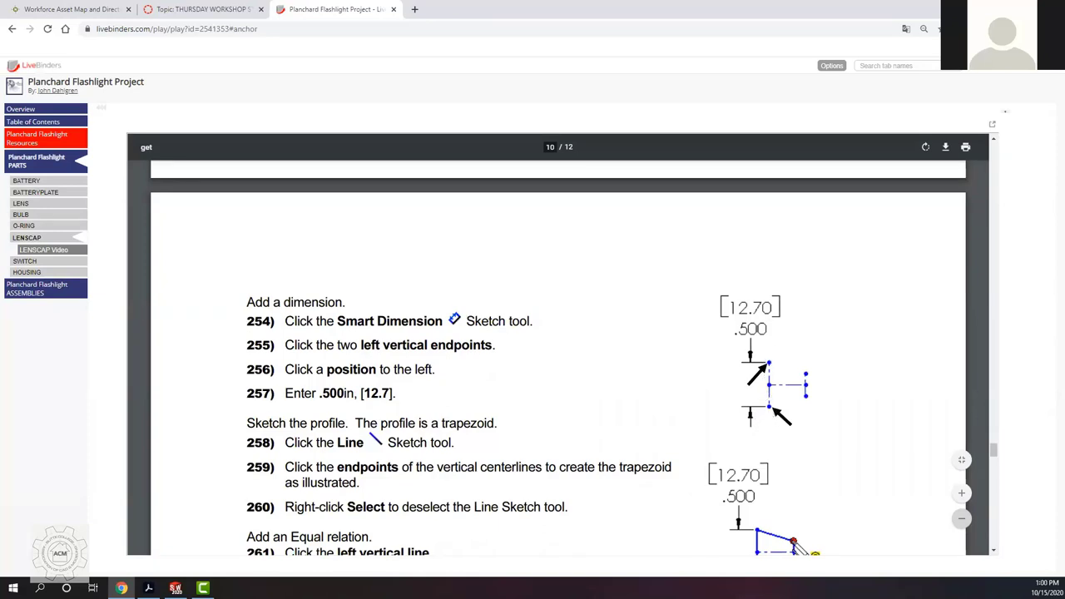
Step: Dimension the left centerlines' top-to-bottom span to .500 in (12.70 mm)
{"action": "mouse_move", "coordinate": [175, 589]}
{"action": "left_click", "coordinate": [176, 541]}
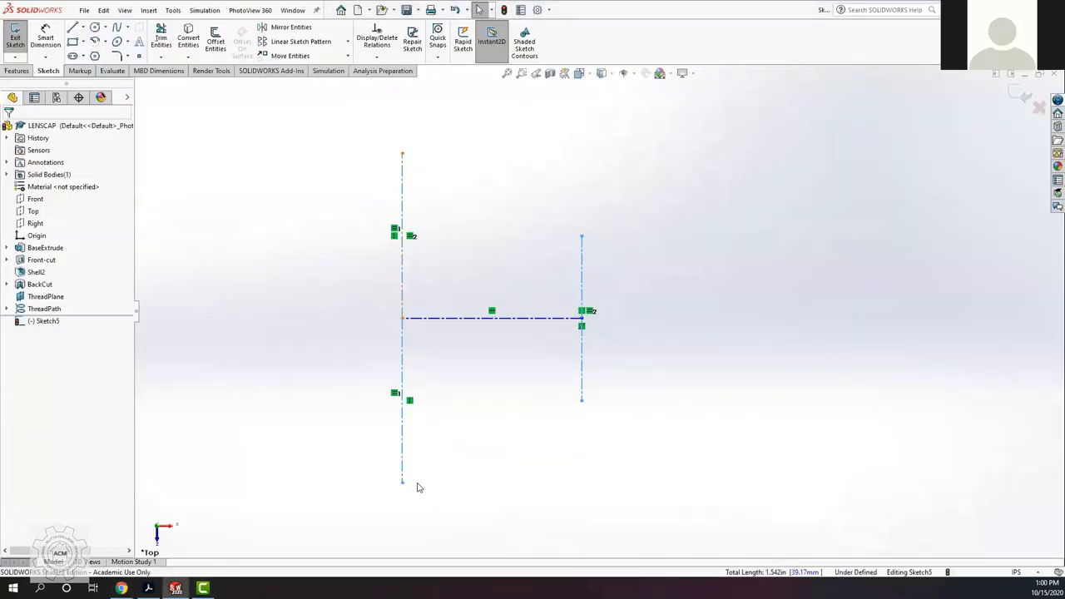
{"action": "left_click", "coordinate": [46, 37]}
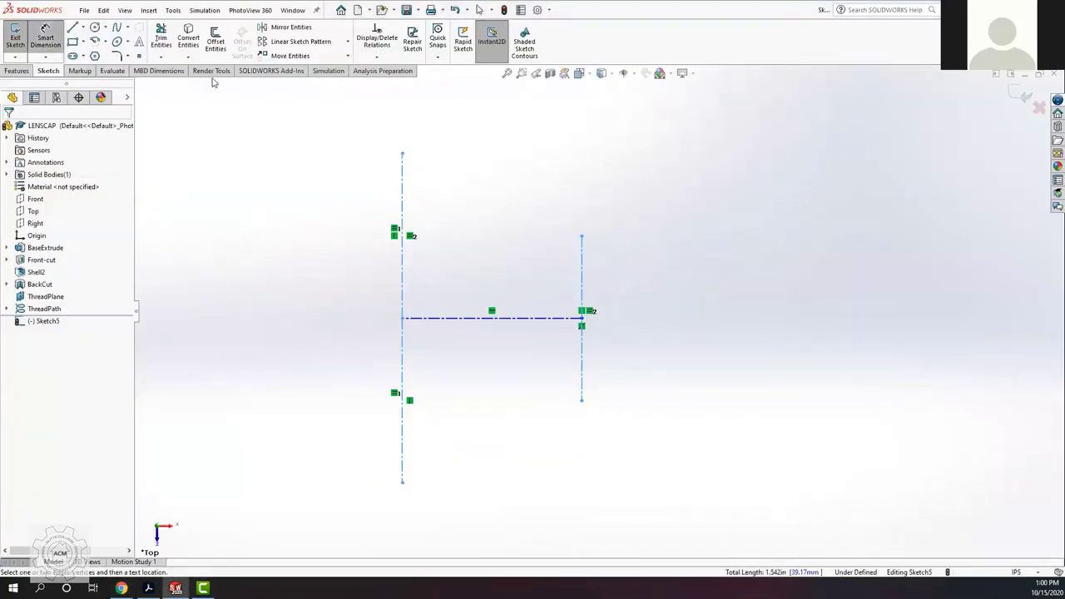
{"action": "left_click", "coordinate": [402, 155]}
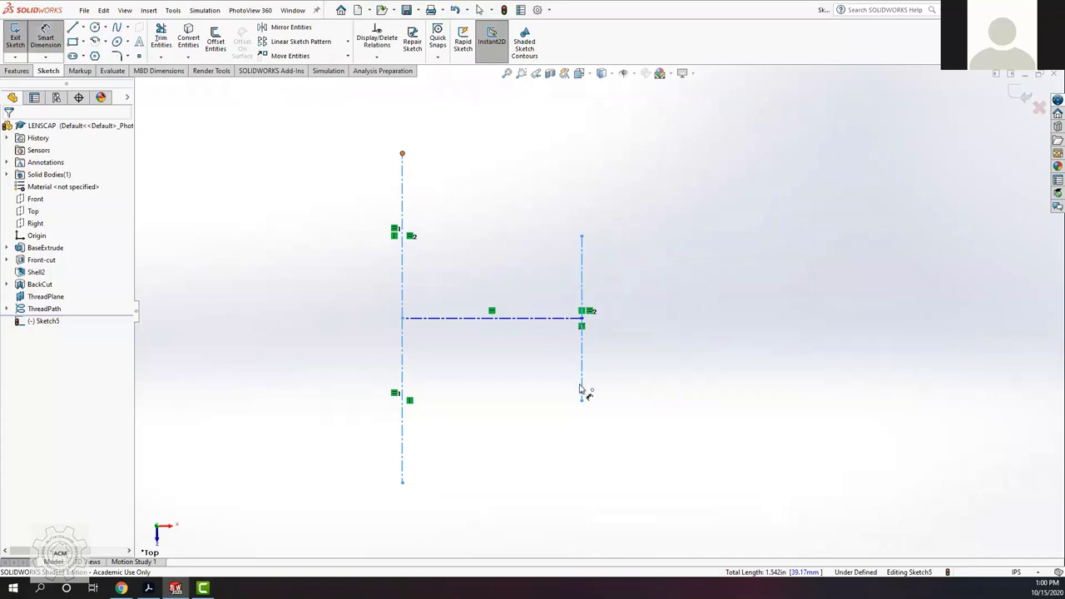
{"action": "left_click", "coordinate": [402, 483]}
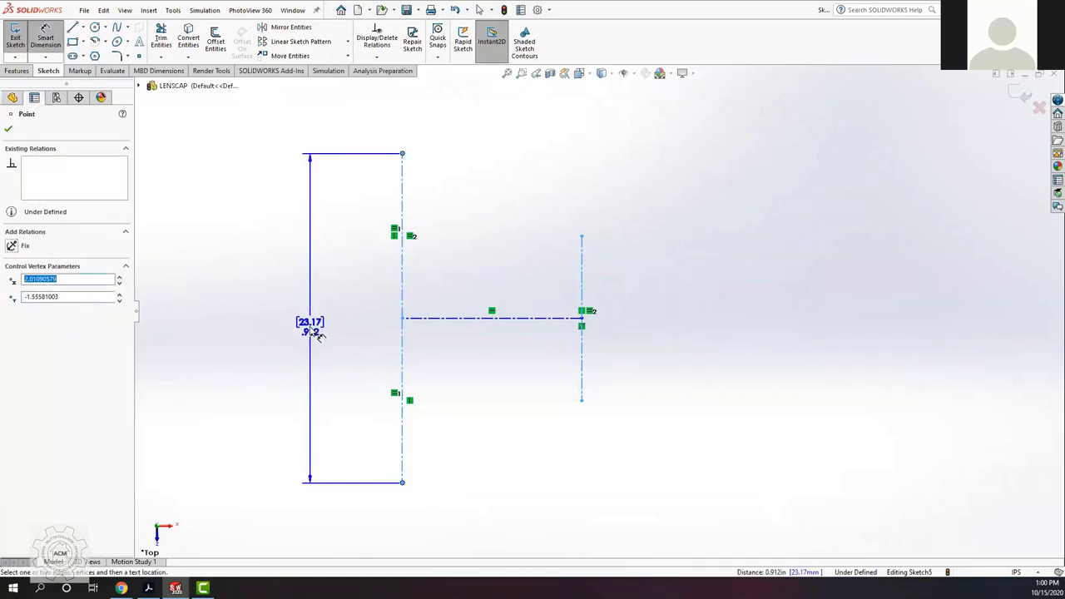
{"action": "left_click", "coordinate": [319, 335]}
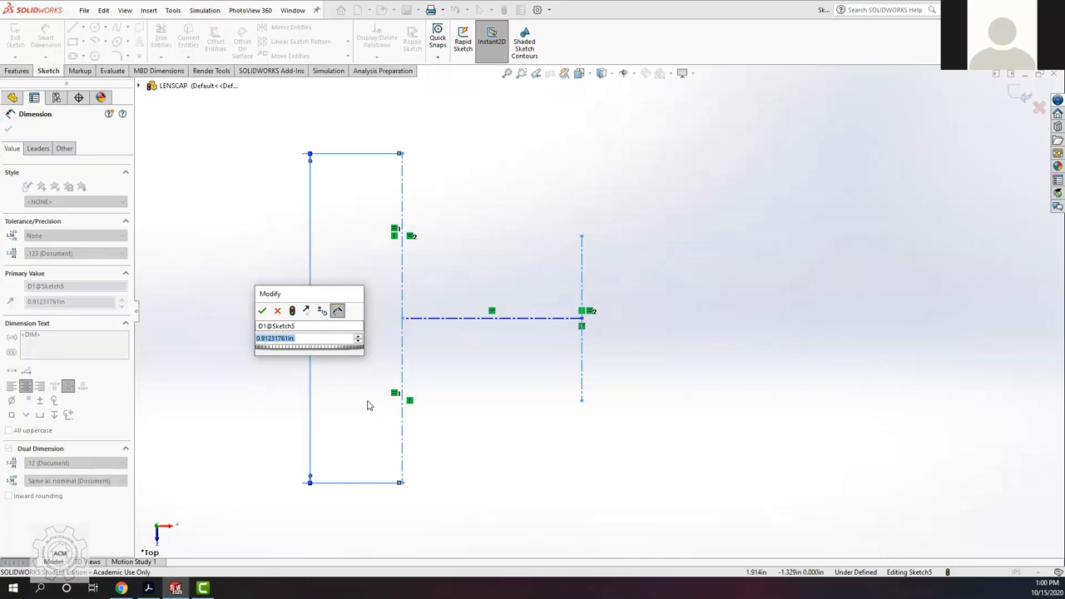
{"action": "type", "text": ".25"}
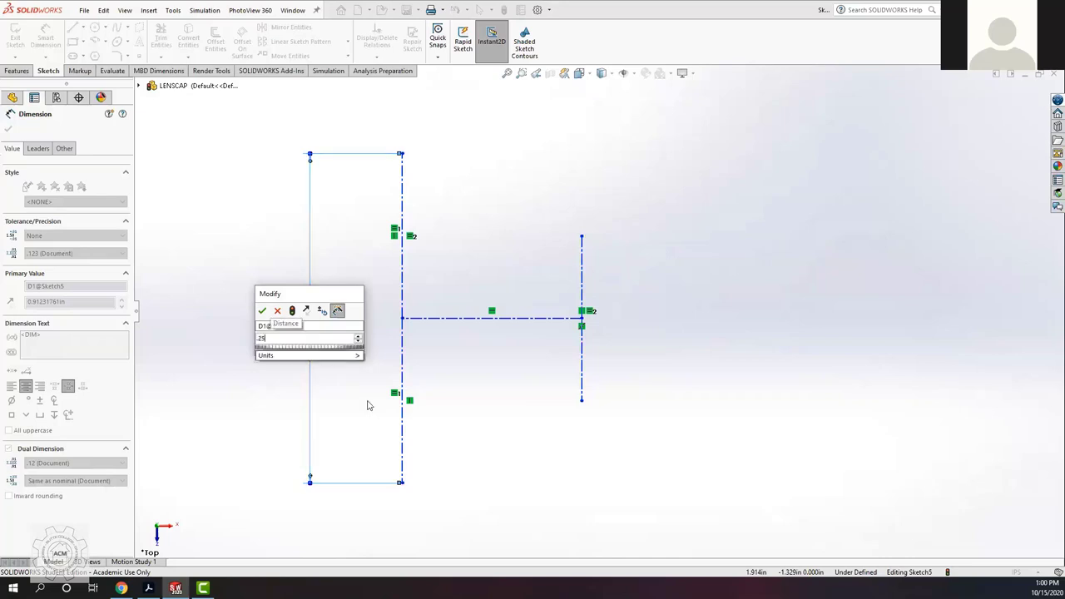
{"action": "key", "text": "BackSpace"}
{"action": "key", "text": "BackSpace"}
{"action": "key", "text": "BackSpace"}
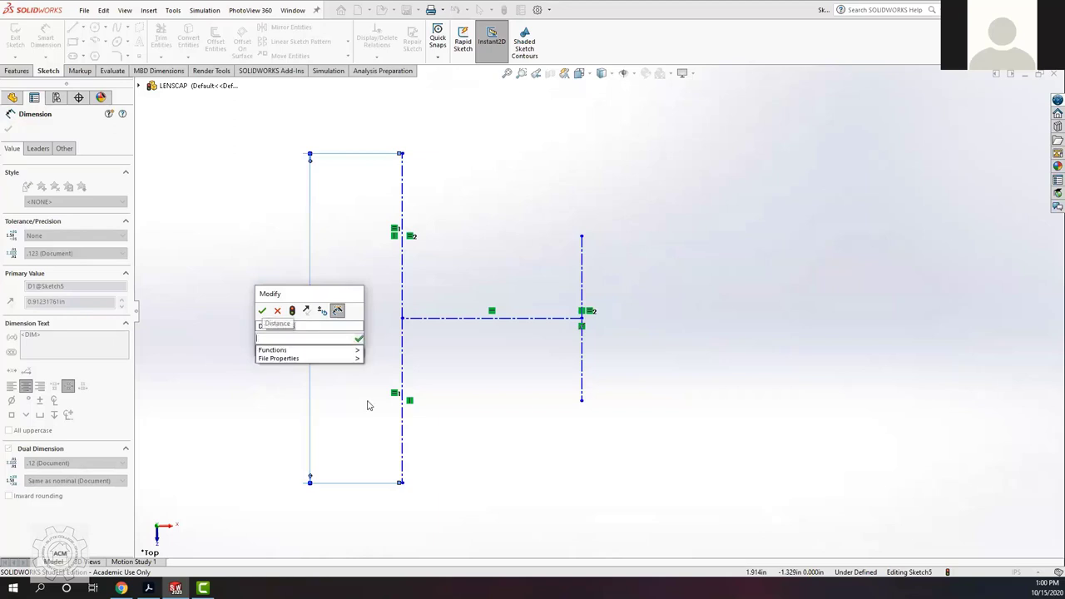
{"action": "type", "text": ".5"}
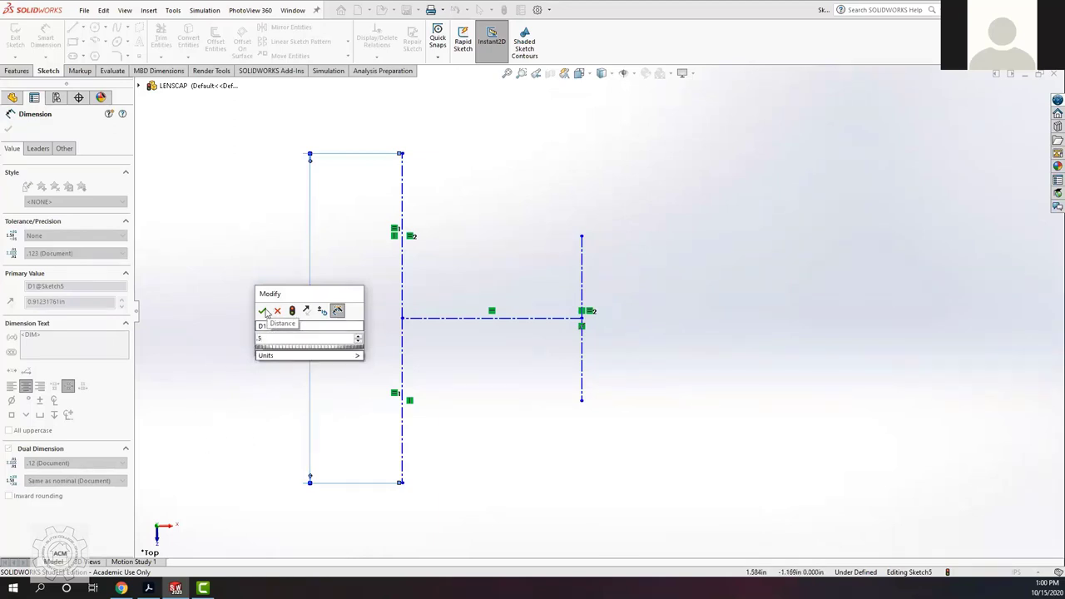
{"action": "key", "text": "Return"}
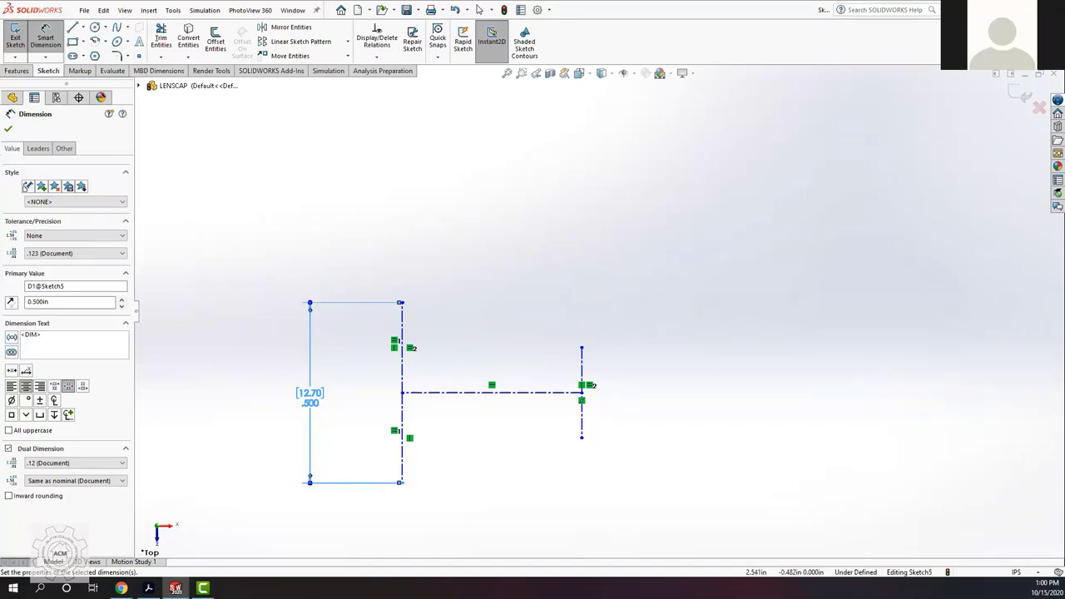
Step: Accept the .500 in dimension and read the first trapezoid-profile steps in the tutorial
{"action": "left_click", "coordinate": [8, 128]}
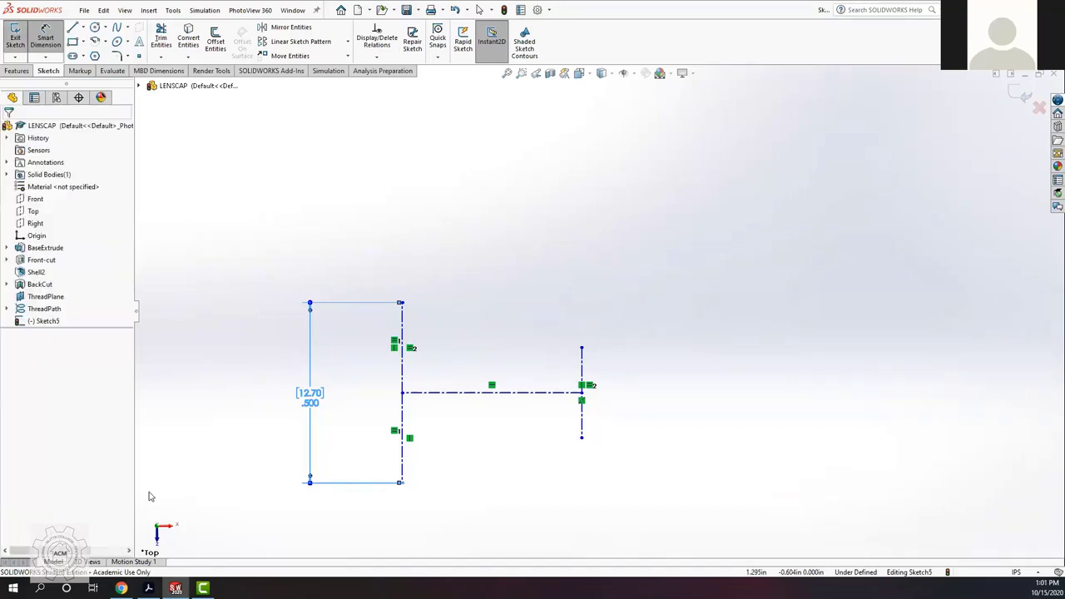
{"action": "left_click", "coordinate": [122, 588]}
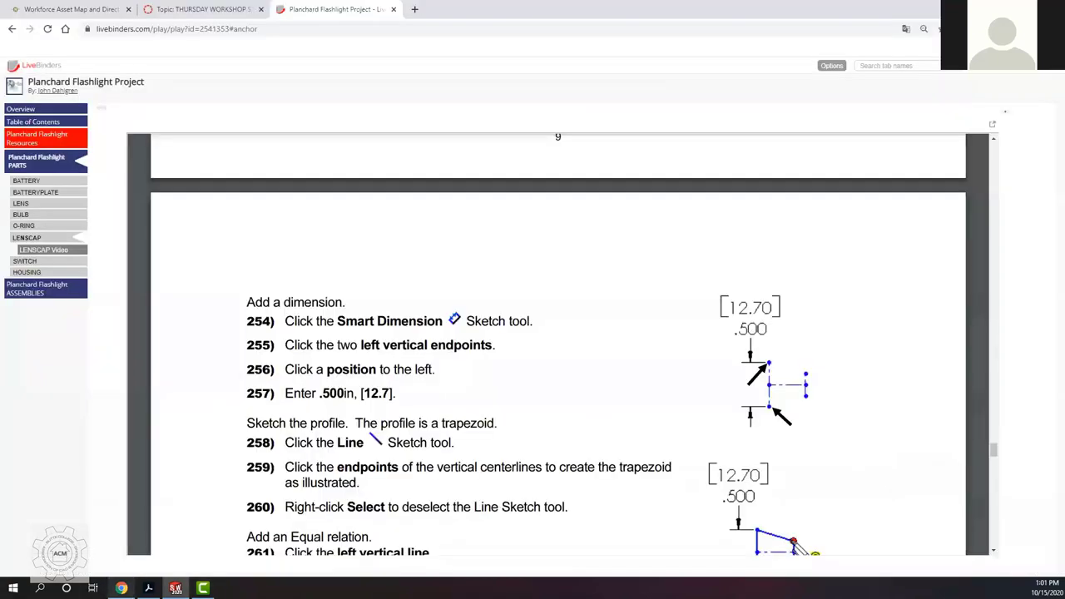
{"action": "scroll", "coordinate": [450, 443], "scroll_direction": "down", "scroll_amount": 2}
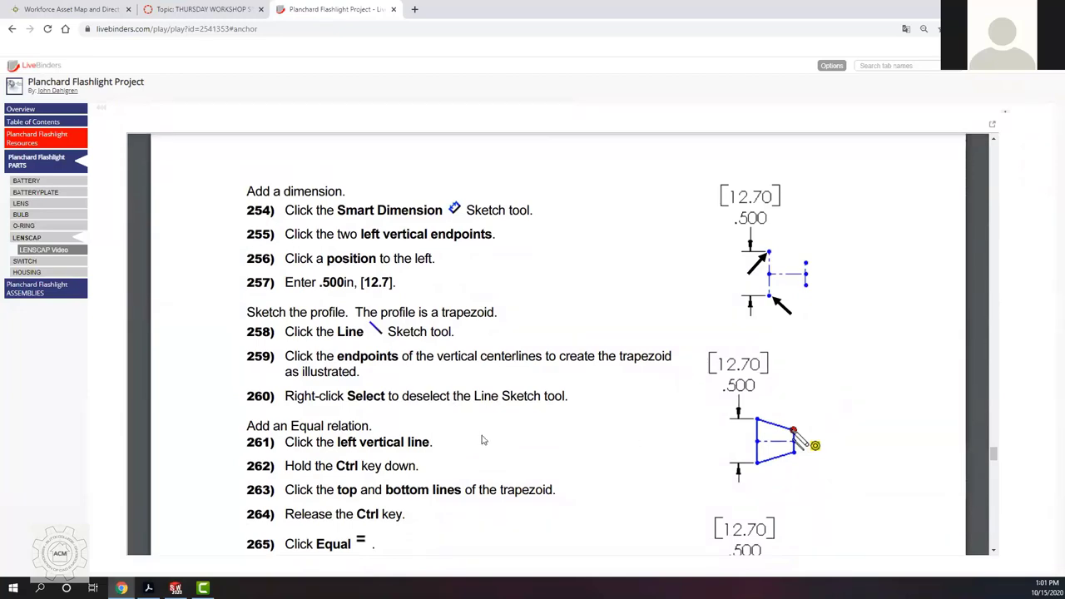
{"action": "scroll", "coordinate": [626, 465], "scroll_direction": "down", "scroll_amount": 1}
{"action": "scroll", "coordinate": [629, 466], "scroll_direction": "down", "scroll_amount": 2}
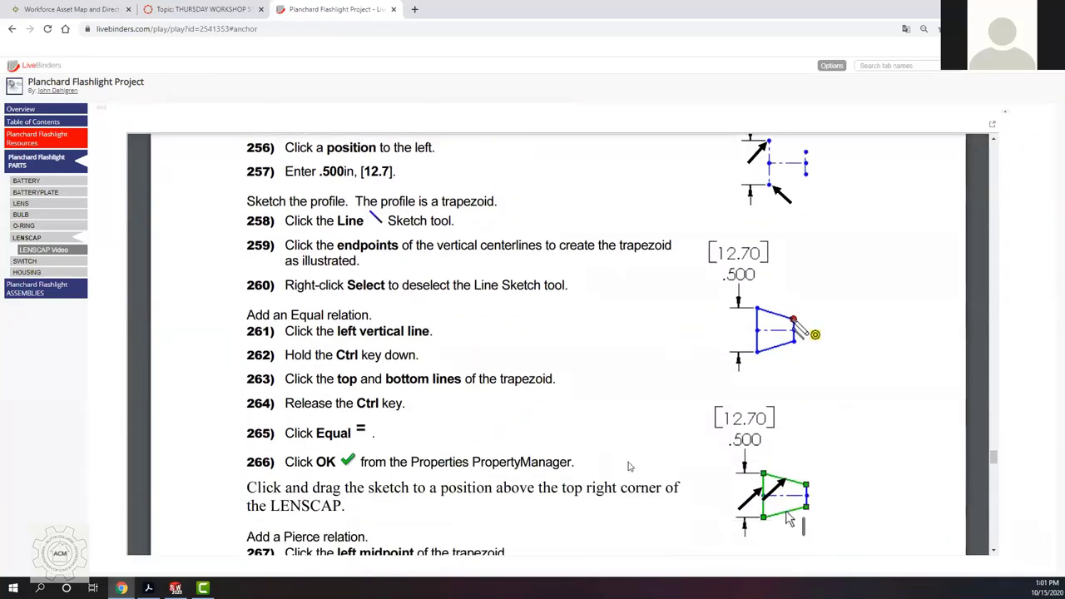
{"action": "scroll", "coordinate": [631, 465], "scroll_direction": "down", "scroll_amount": 4}
{"action": "scroll", "coordinate": [633, 464], "scroll_direction": "down", "scroll_amount": 4}
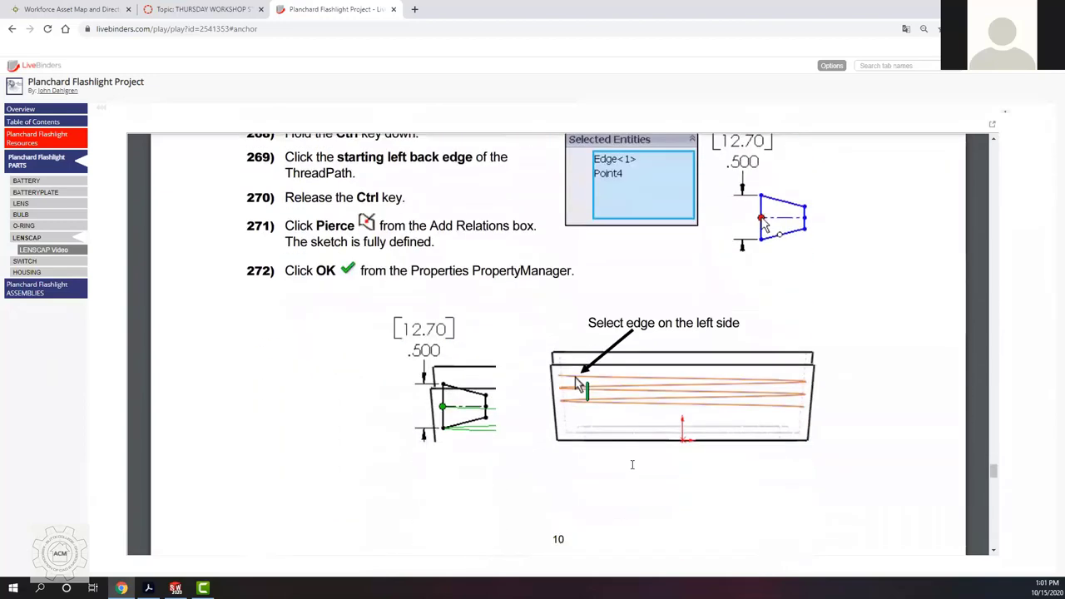
{"action": "scroll", "coordinate": [632, 465], "scroll_direction": "up", "scroll_amount": 7}
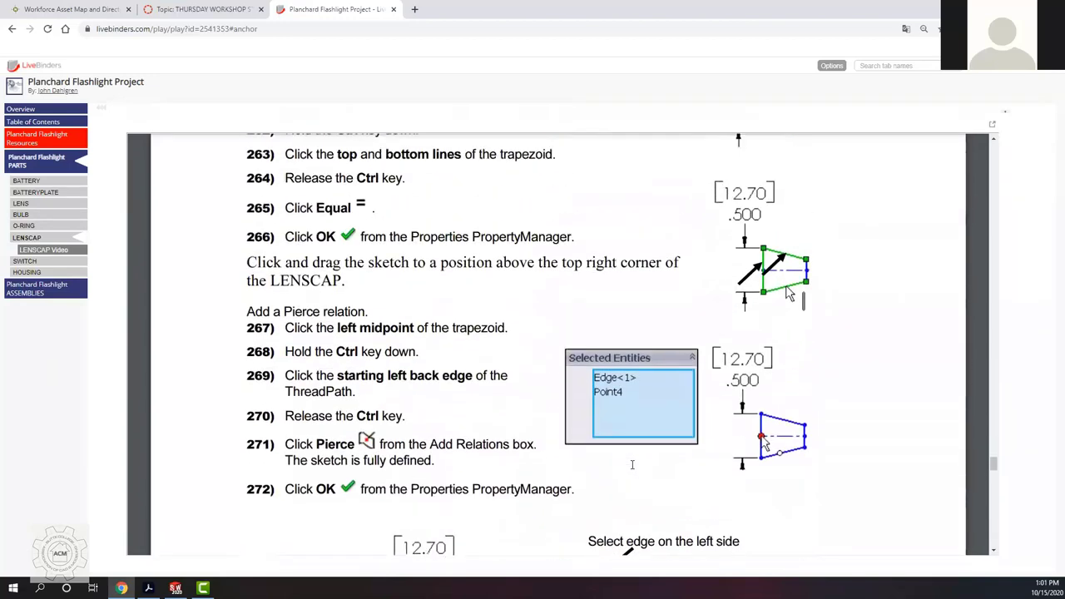
{"action": "scroll", "coordinate": [632, 464], "scroll_direction": "up", "scroll_amount": 10}
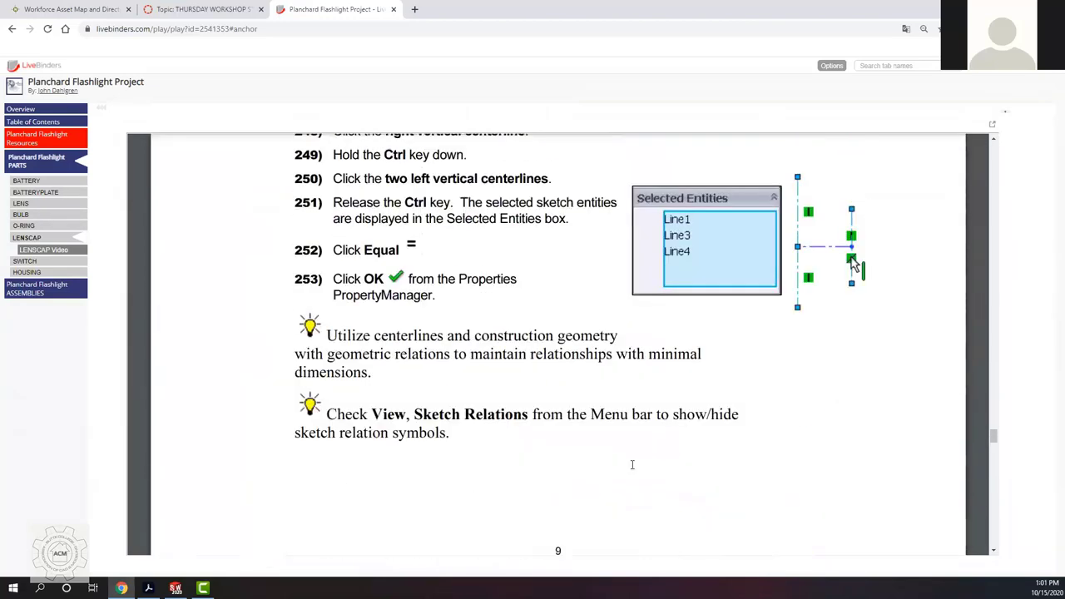
{"action": "scroll", "coordinate": [631, 470], "scroll_direction": "up", "scroll_amount": 7}
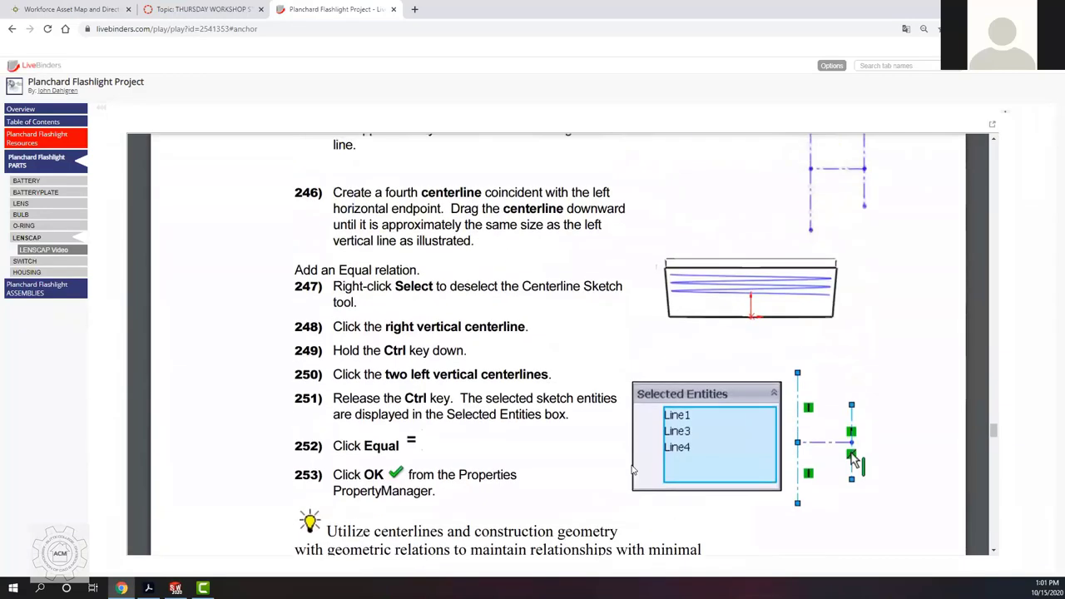
Step: Read the remaining trapezoid steps through 272, then return to Sketch5 with the Line tool active
{"action": "scroll", "coordinate": [616, 472], "scroll_direction": "down", "scroll_amount": 3}
{"action": "scroll", "coordinate": [548, 494], "scroll_direction": "down", "scroll_amount": 6}
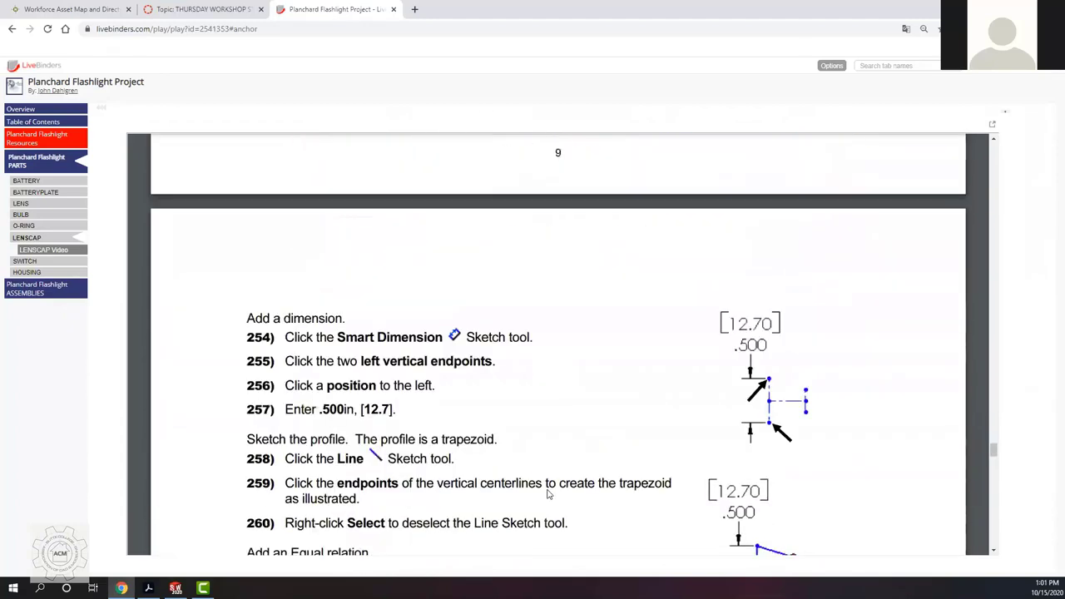
{"action": "scroll", "coordinate": [547, 495], "scroll_direction": "down", "scroll_amount": 1}
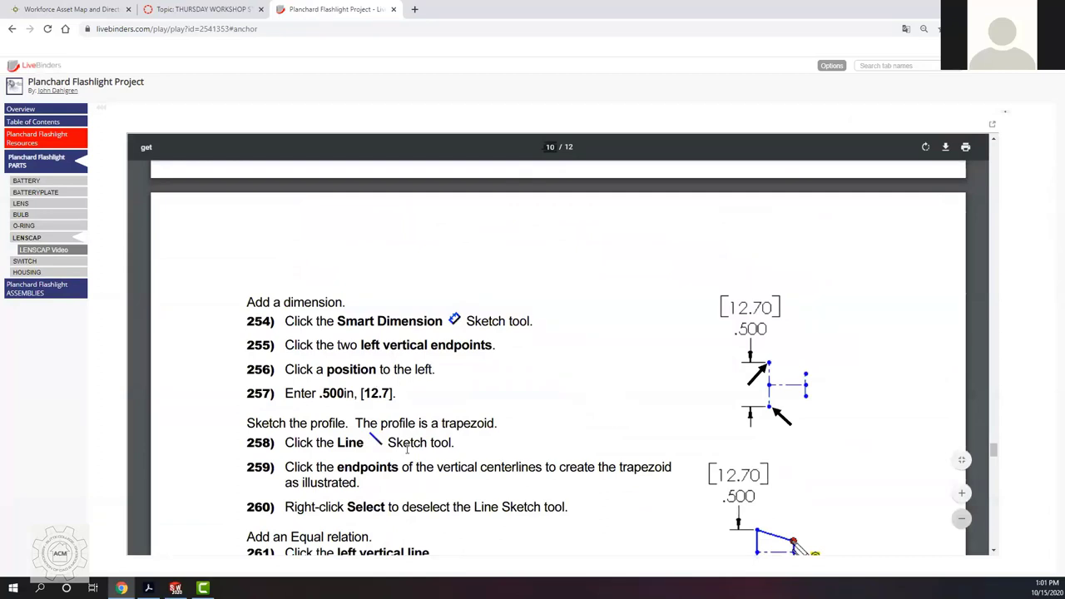
{"action": "scroll", "coordinate": [372, 471], "scroll_direction": "down", "scroll_amount": 1}
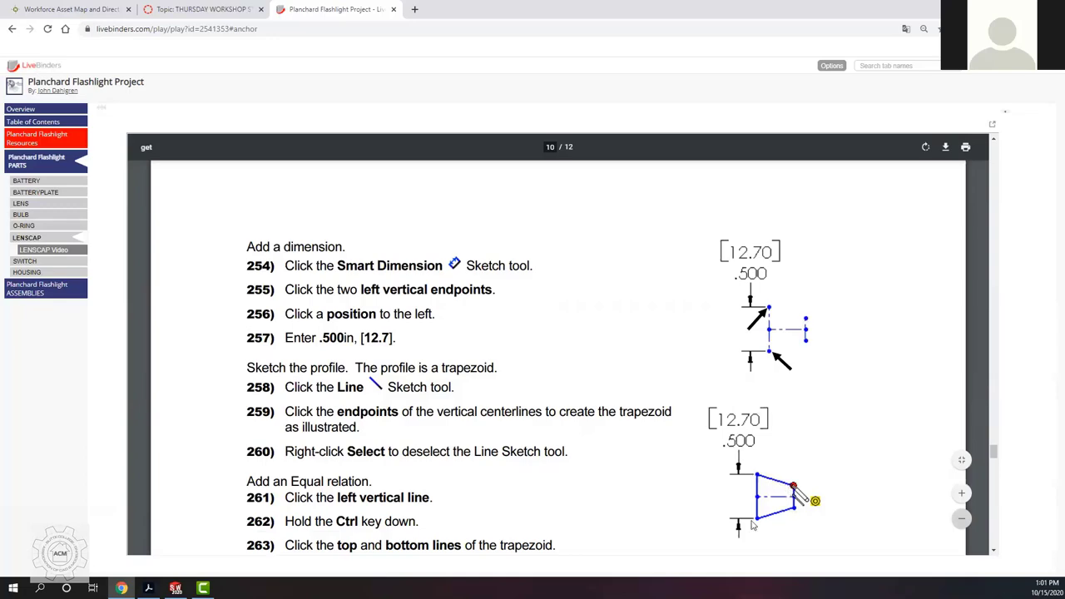
{"action": "scroll", "coordinate": [590, 528], "scroll_direction": "down", "scroll_amount": 3}
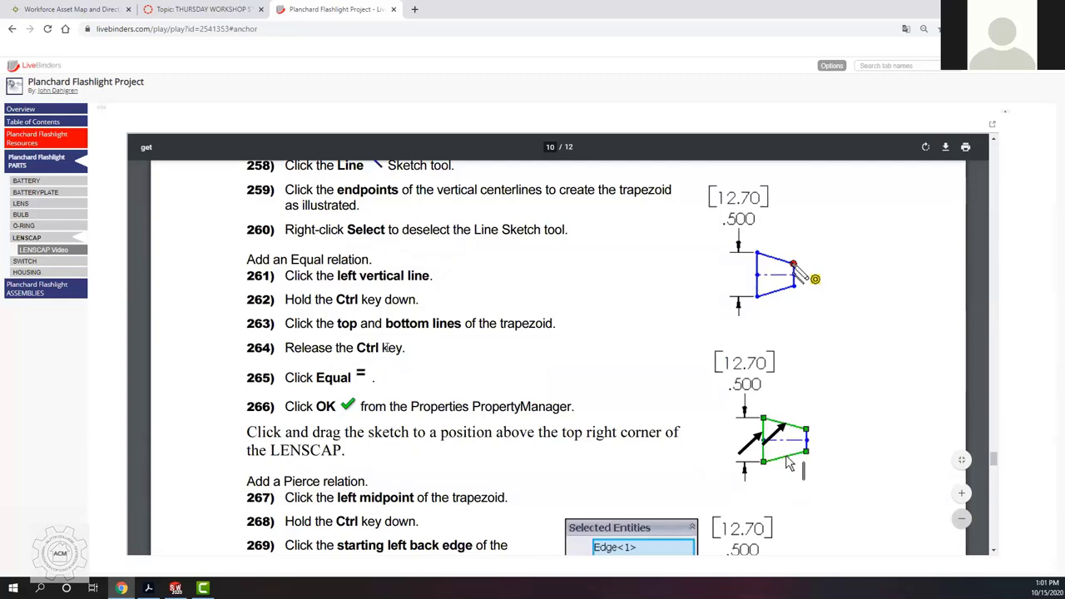
{"action": "scroll", "coordinate": [386, 347], "scroll_direction": "up", "scroll_amount": 2}
{"action": "scroll", "coordinate": [644, 473], "scroll_direction": "down", "scroll_amount": 1}
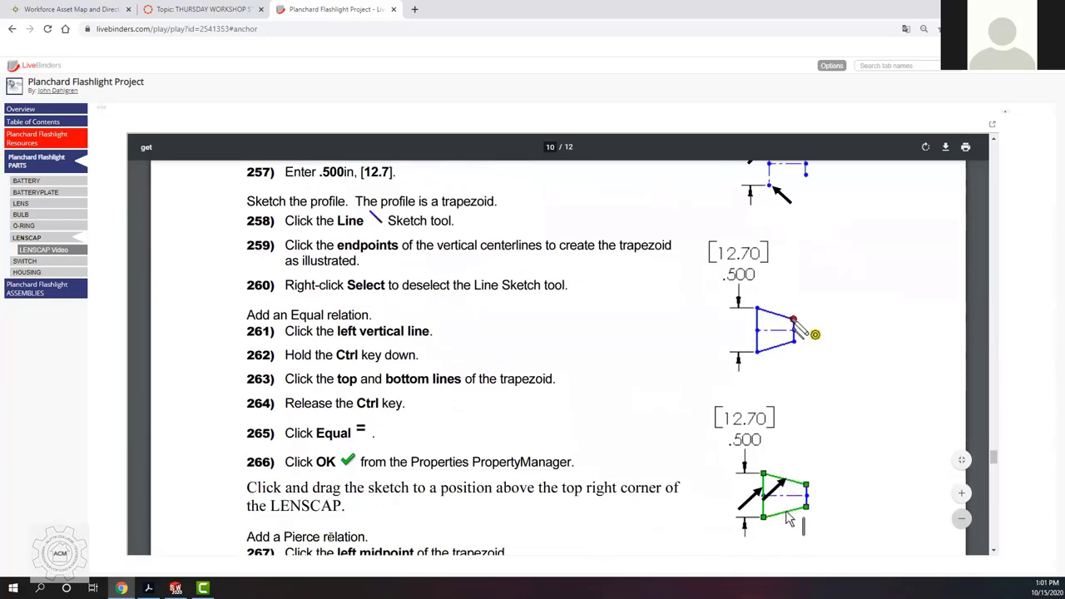
{"action": "left_click", "coordinate": [176, 589]}
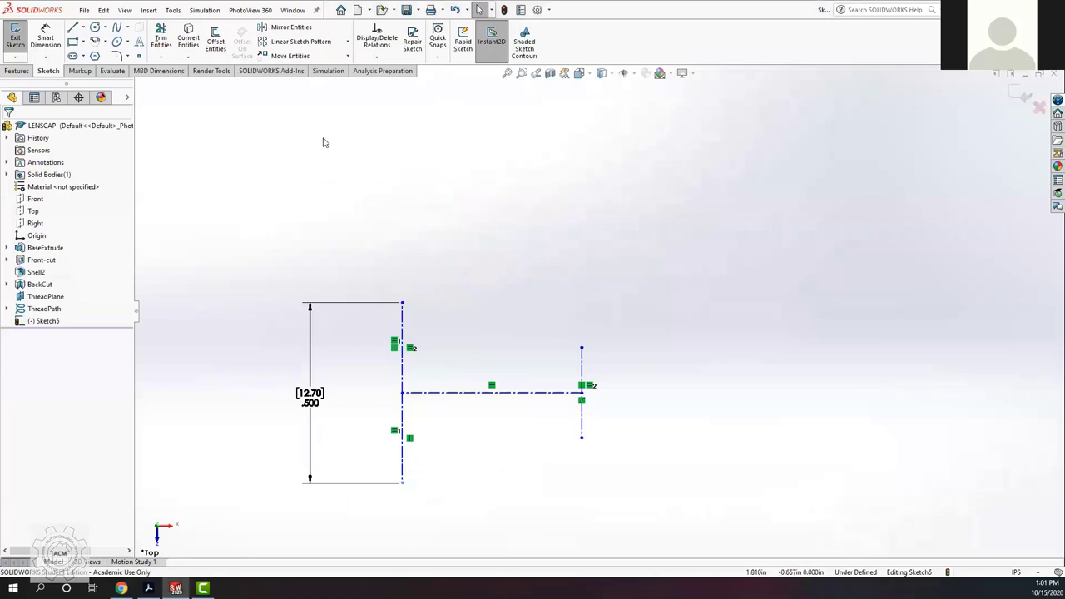
{"action": "left_click", "coordinate": [75, 29]}
Step: Draw a four-line trapezoid with slanted top and bottom, right side on the centerline and vertical left side
{"action": "left_click", "coordinate": [403, 304]}
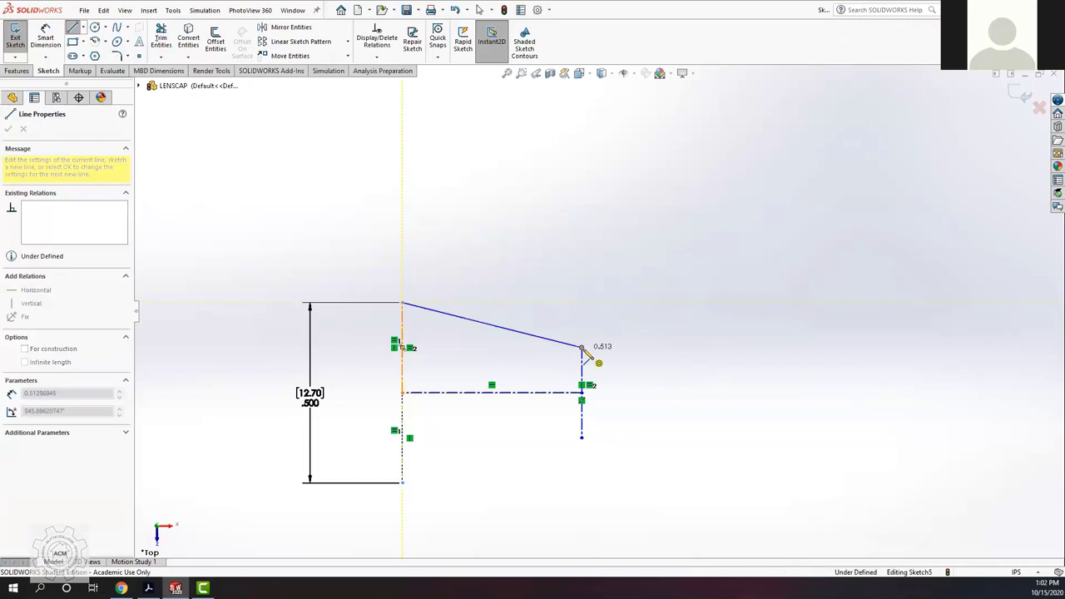
{"action": "left_click", "coordinate": [582, 348]}
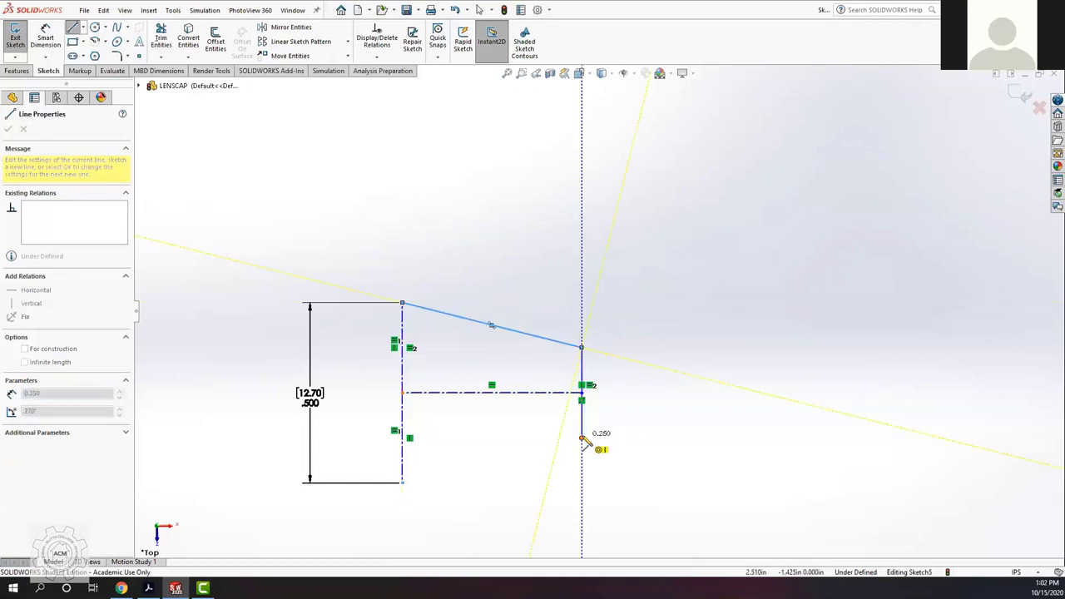
{"action": "left_click", "coordinate": [583, 437]}
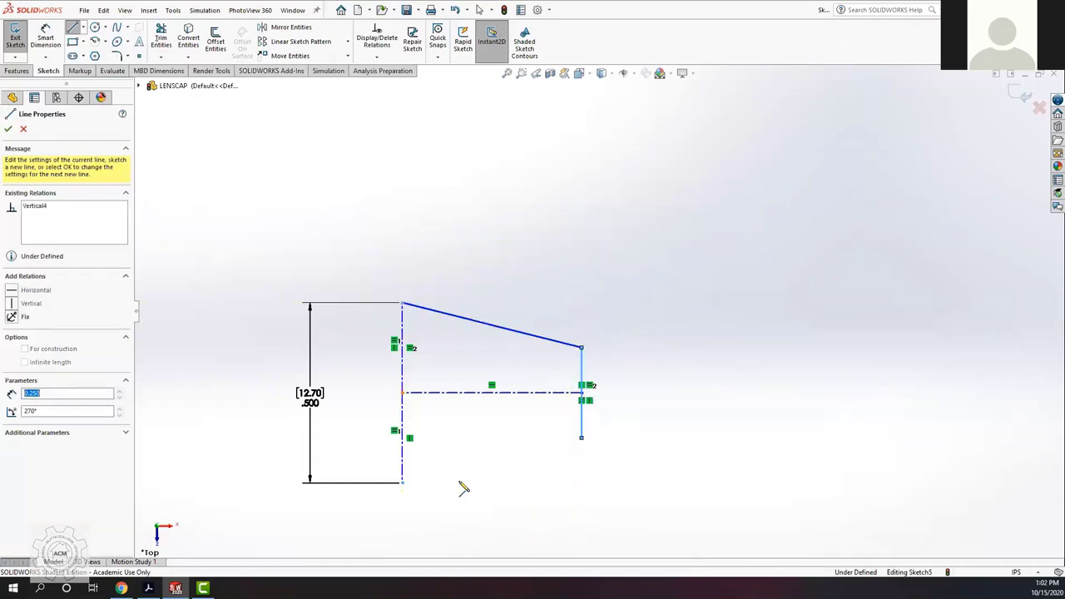
{"action": "left_click", "coordinate": [404, 484]}
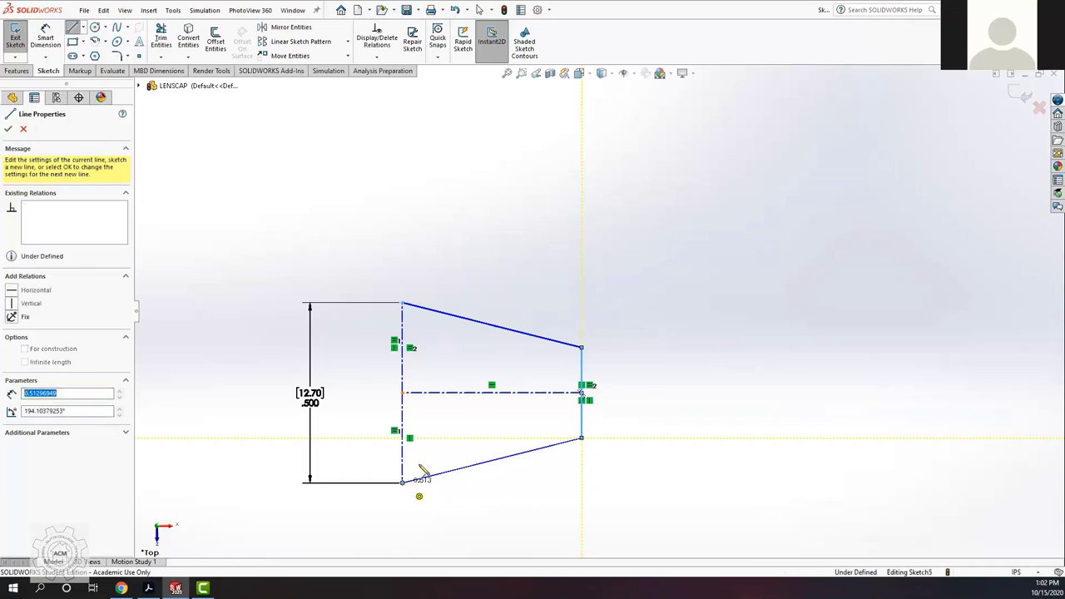
{"action": "left_click", "coordinate": [404, 304]}
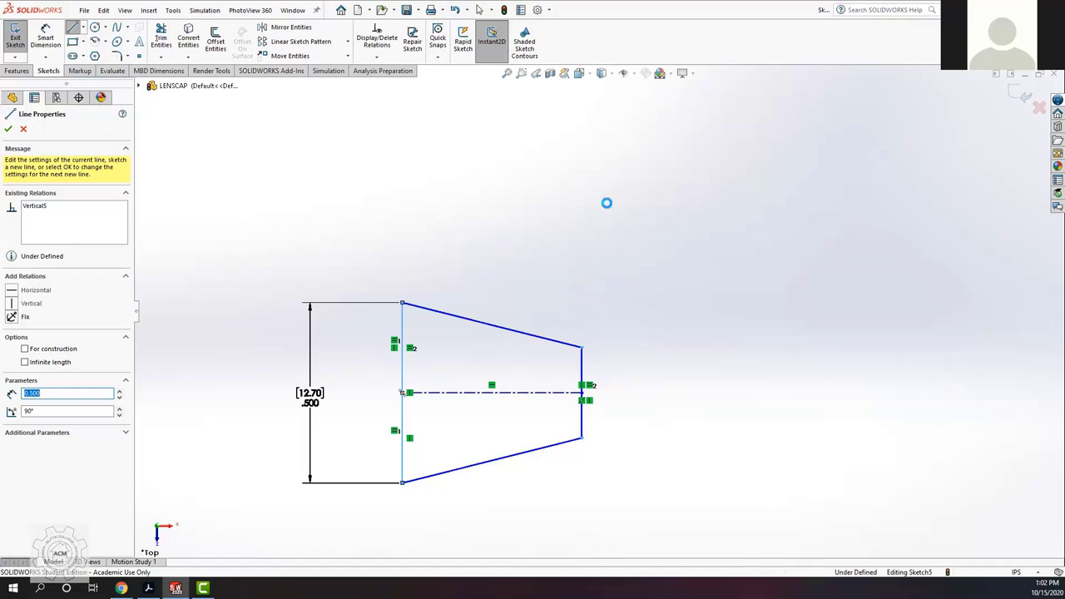
{"action": "key", "text": "Escape"}
{"action": "key", "text": "Escape"}
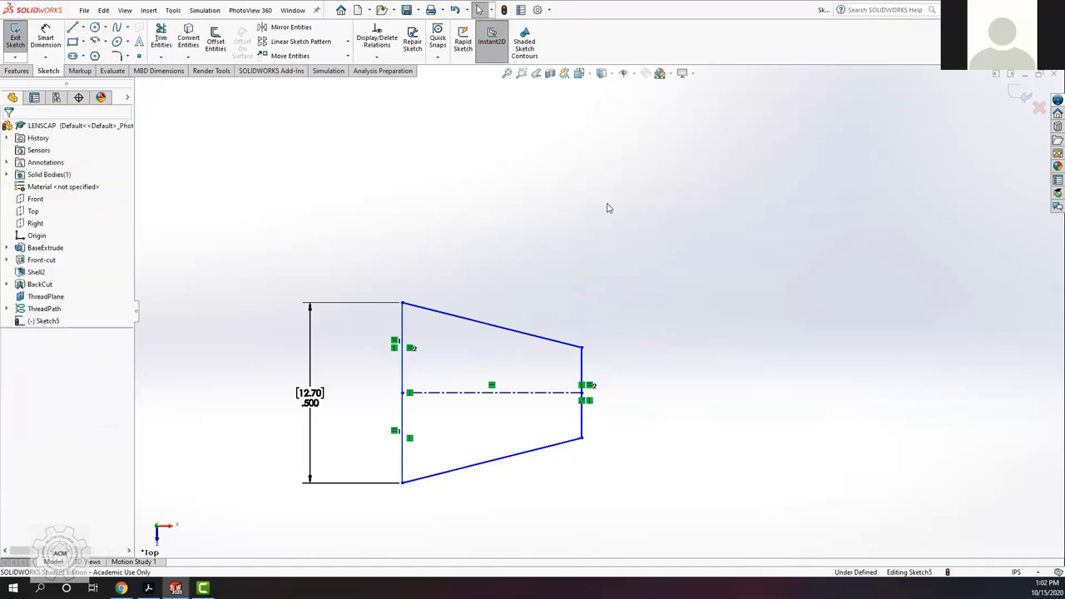
Step: Select the top and bottom slanted lines, then clear the selection and dismiss the context menu
{"action": "left_click", "coordinate": [488, 327]}
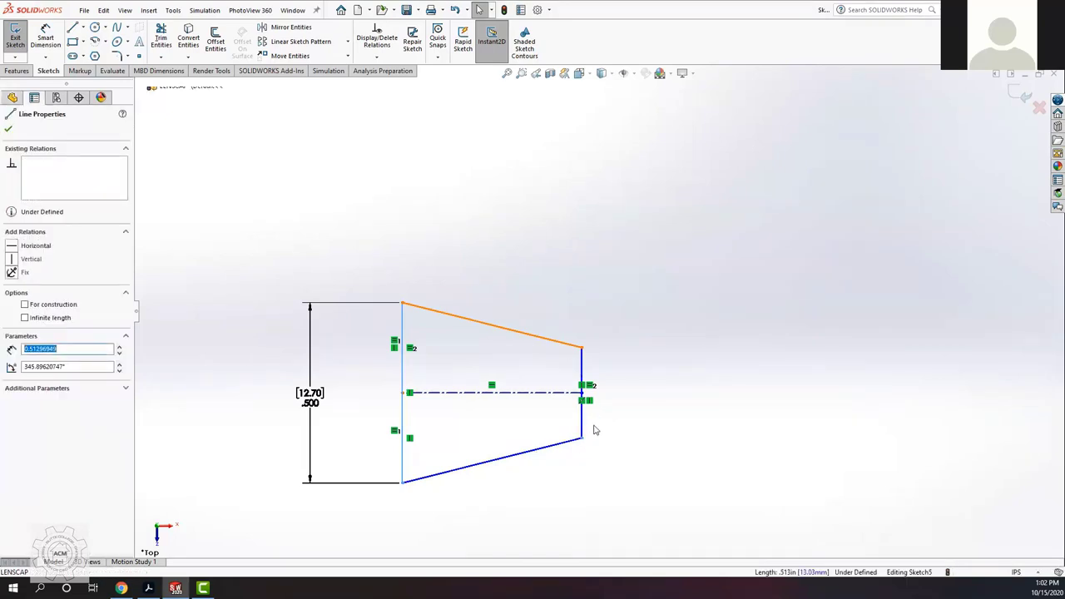
{"action": "left_click", "coordinate": [509, 461]}
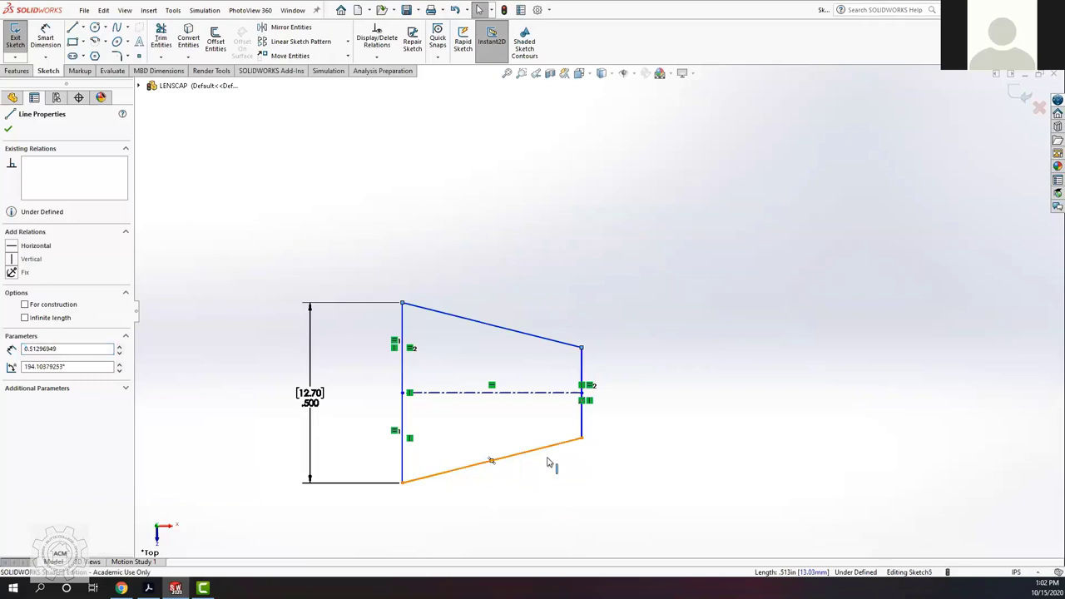
{"action": "left_click", "coordinate": [464, 324], "text": "ctrl"}
{"action": "left_click", "coordinate": [471, 325], "text": "ctrl"}
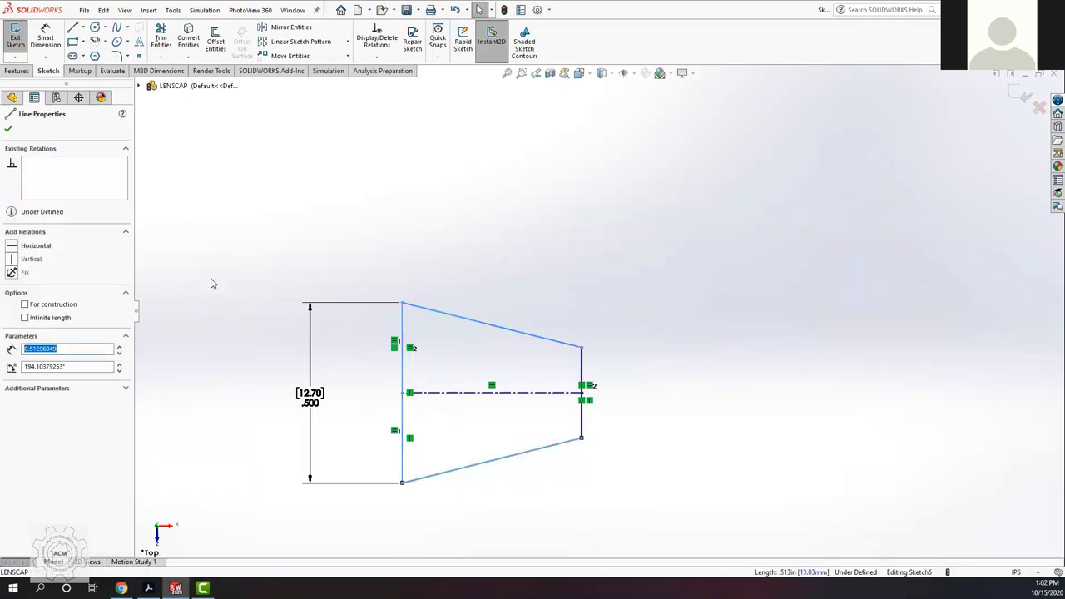
{"action": "left_click", "coordinate": [388, 224]}
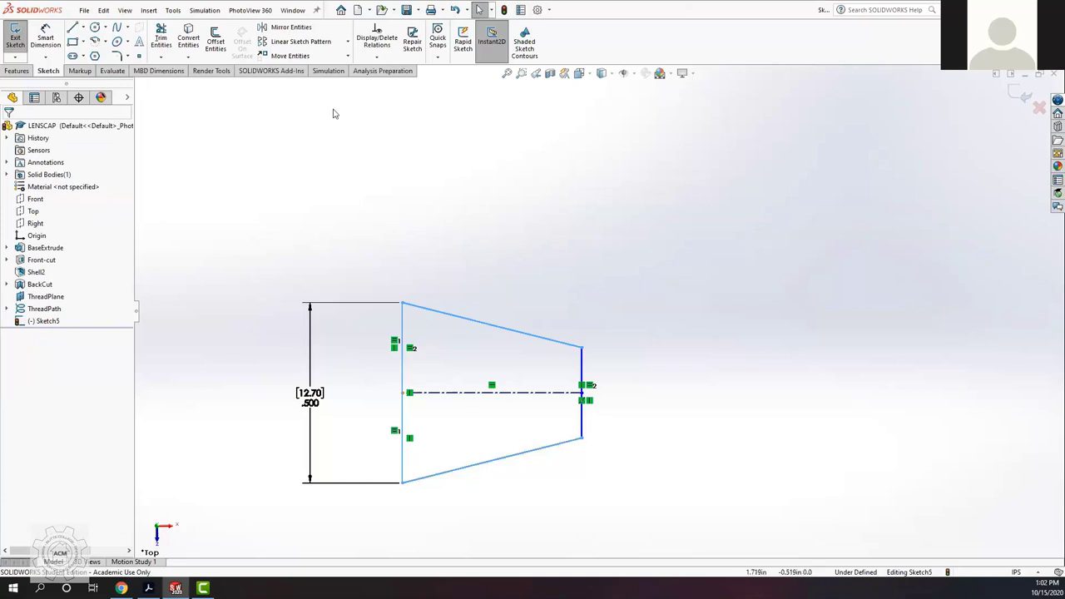
{"action": "right_click", "coordinate": [330, 195]}
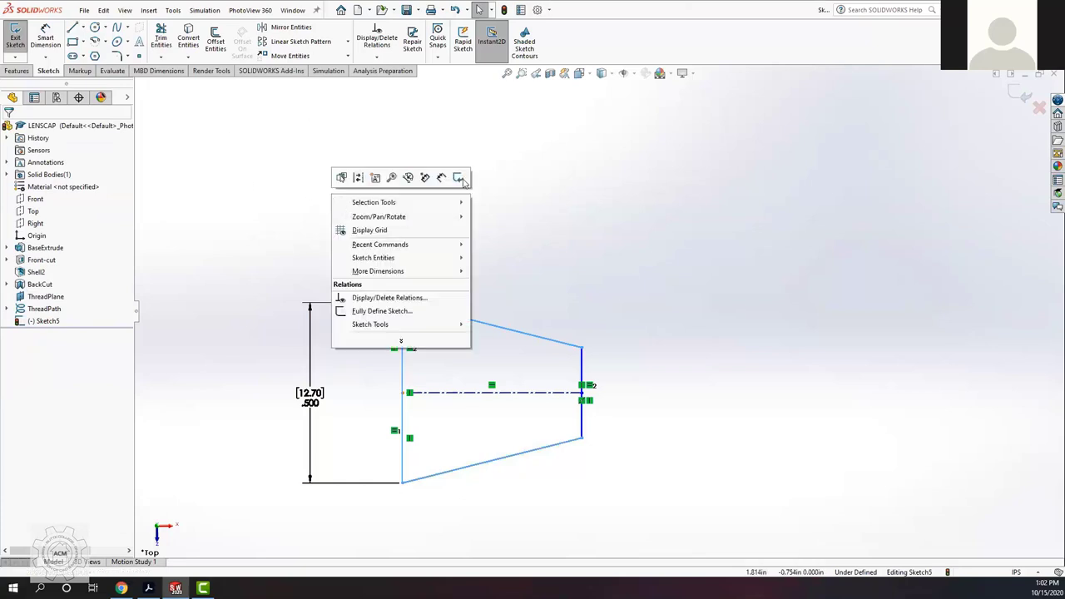
{"action": "left_click", "coordinate": [578, 241]}
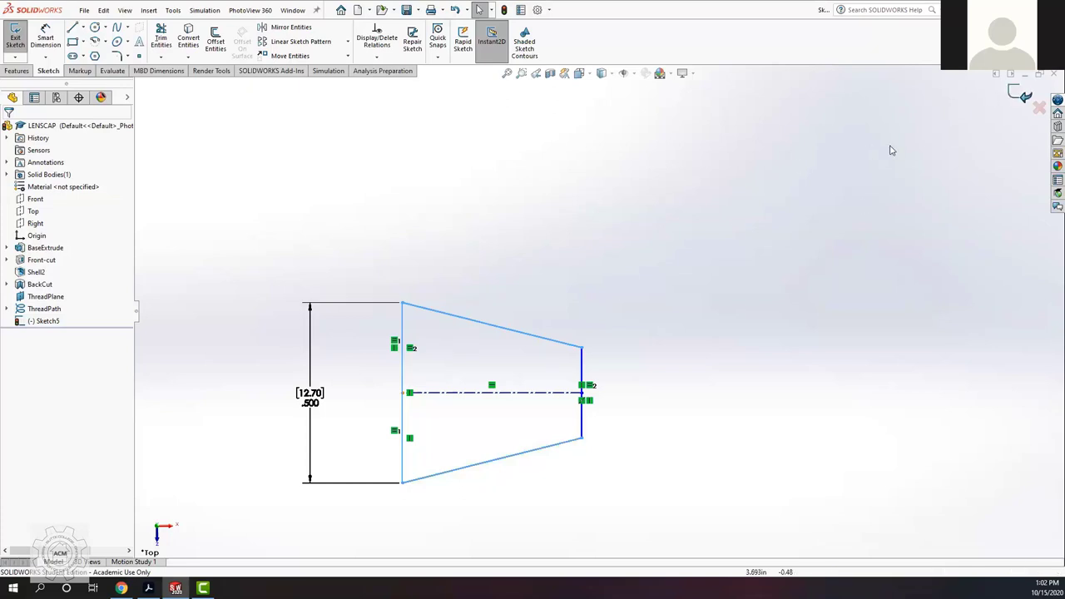
Step: Exit the sketch and reopen Sketch5 for editing, zoomed to frame the trapezoid
{"action": "left_click", "coordinate": [1019, 94]}
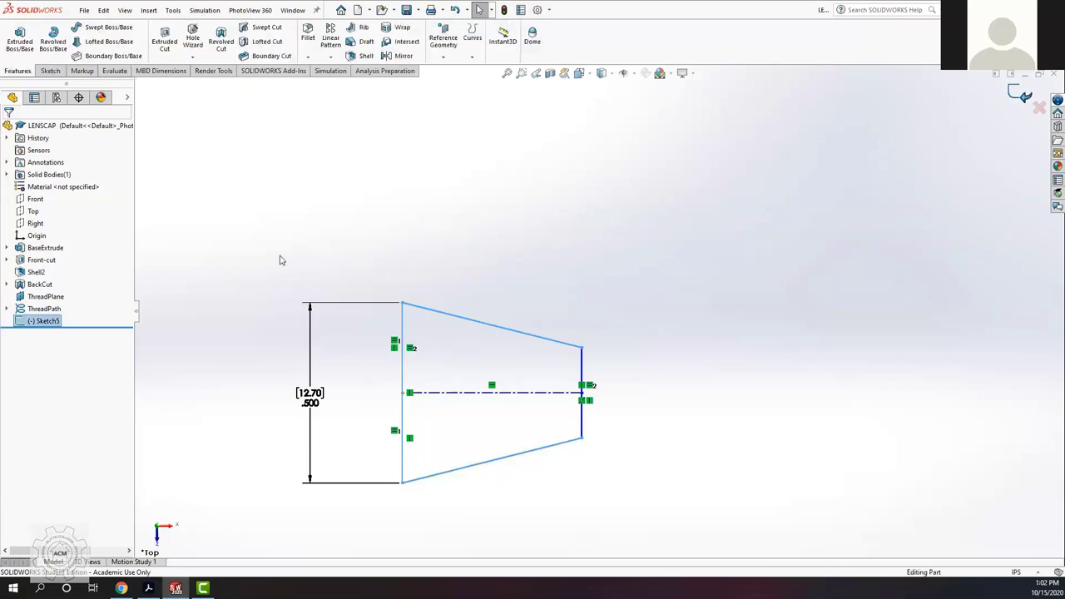
{"action": "right_click", "coordinate": [40, 323]}
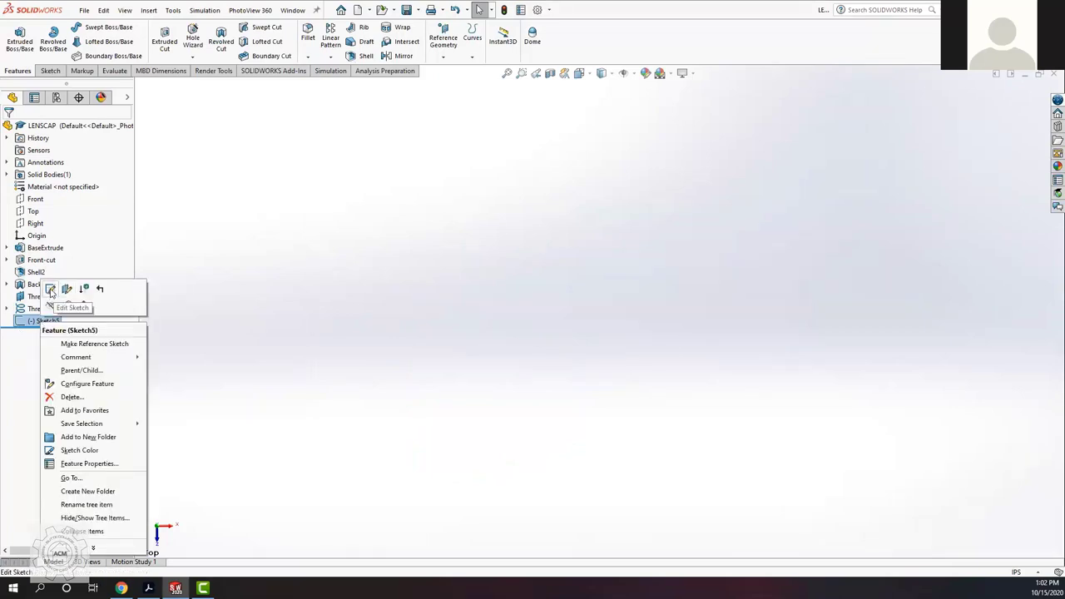
{"action": "left_click", "coordinate": [52, 293]}
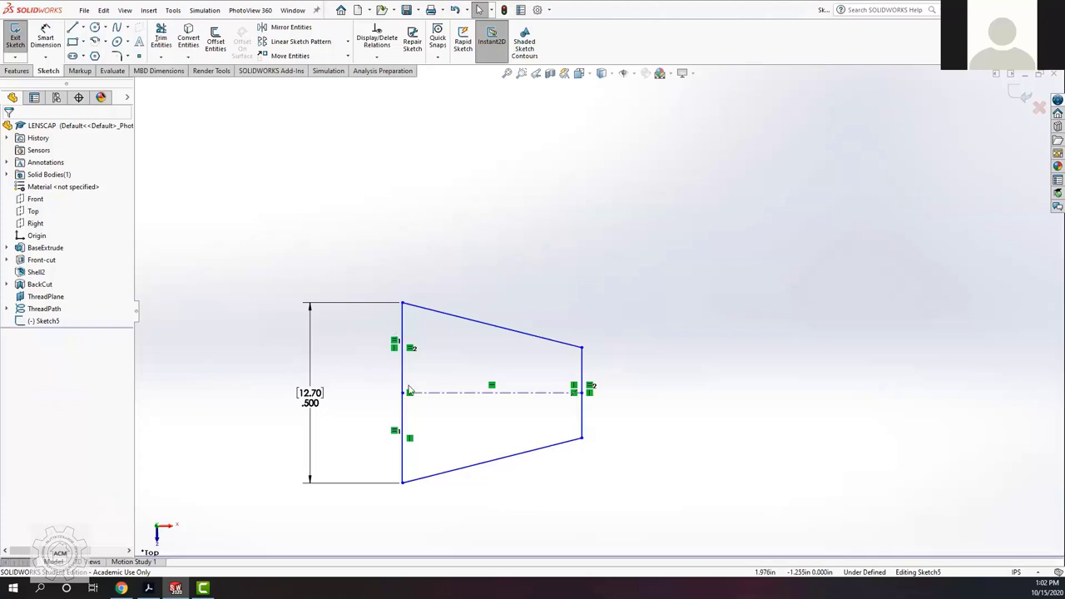
{"action": "scroll", "coordinate": [466, 374], "scroll_direction": "down", "scroll_amount": 3}
{"action": "scroll", "coordinate": [516, 350], "scroll_direction": "up", "scroll_amount": 2}
{"action": "scroll", "coordinate": [545, 337], "scroll_direction": "down", "scroll_amount": 4}
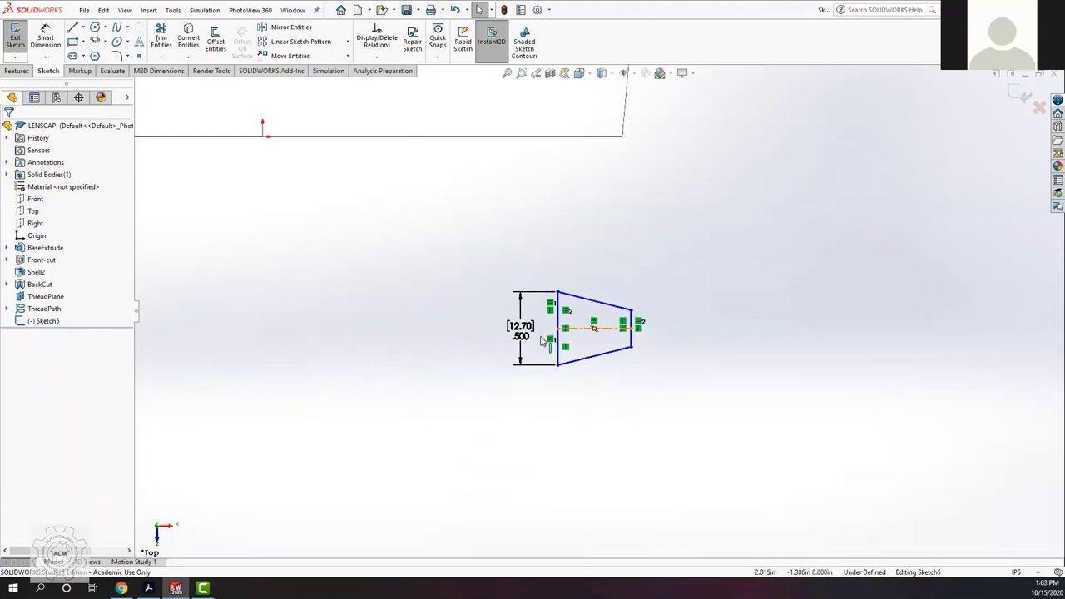
{"action": "scroll", "coordinate": [545, 336], "scroll_direction": "down", "scroll_amount": 1}
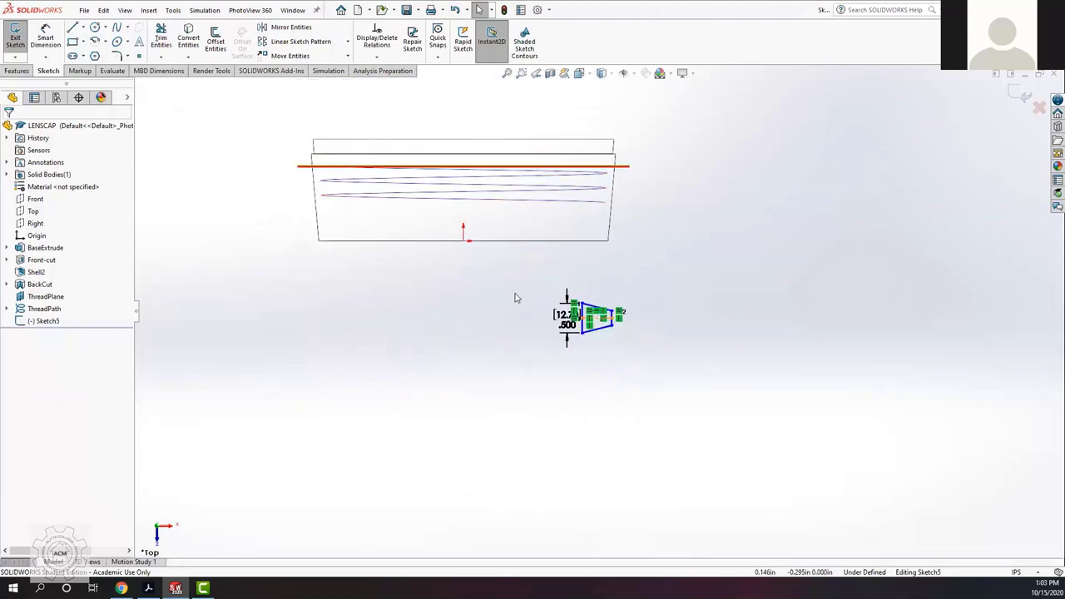
{"action": "scroll", "coordinate": [593, 316], "scroll_direction": "up", "scroll_amount": 5}
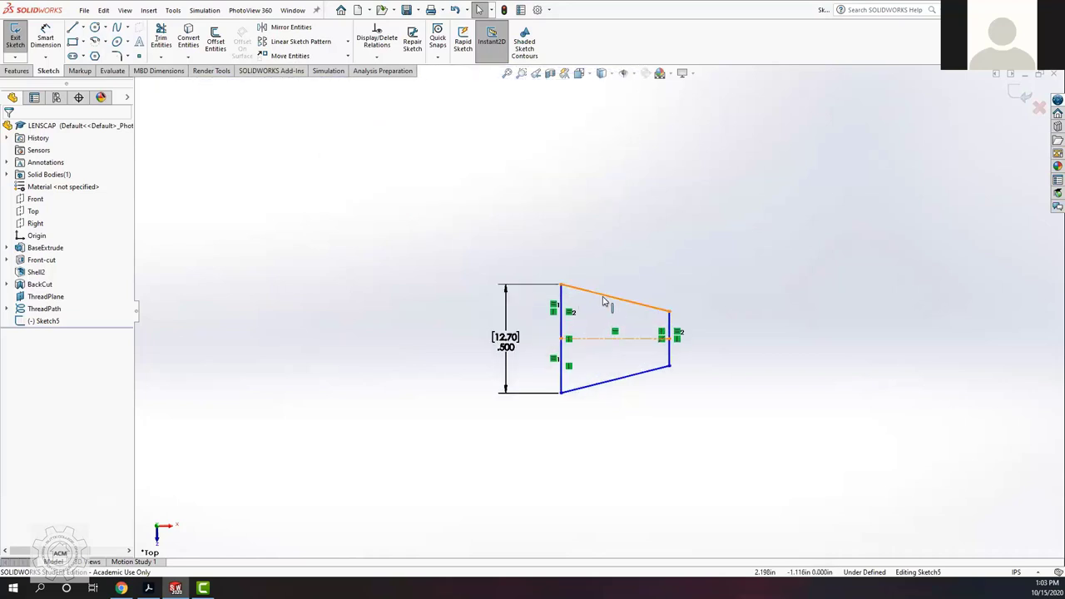
Step: Add an Equal relation between the top and bottom slanted lines, then glance at the tutorial
{"action": "left_click", "coordinate": [605, 301]}
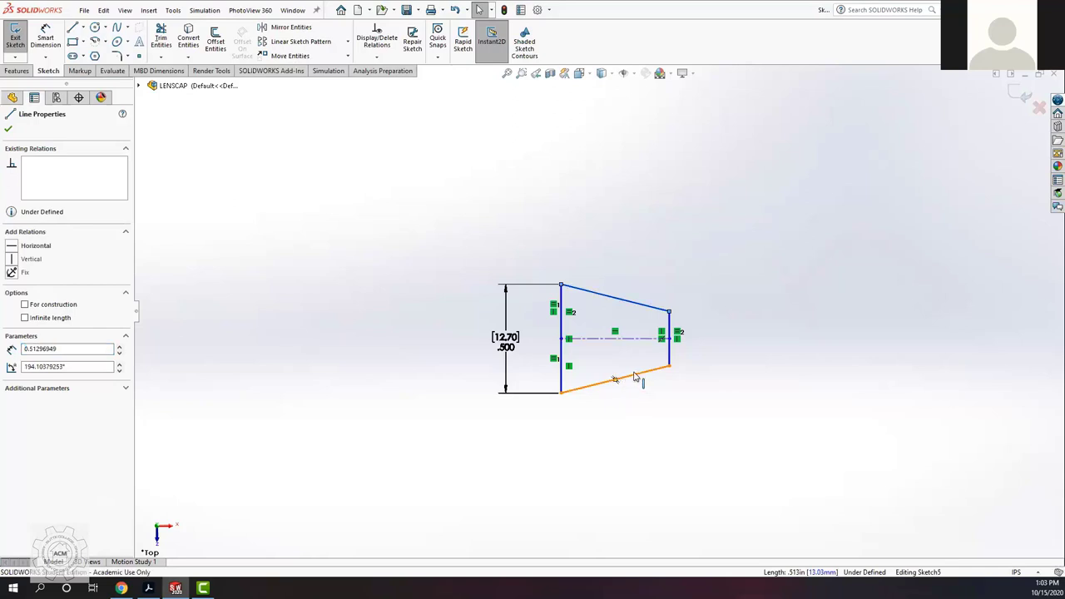
{"action": "left_click", "coordinate": [626, 376], "text": "ctrl"}
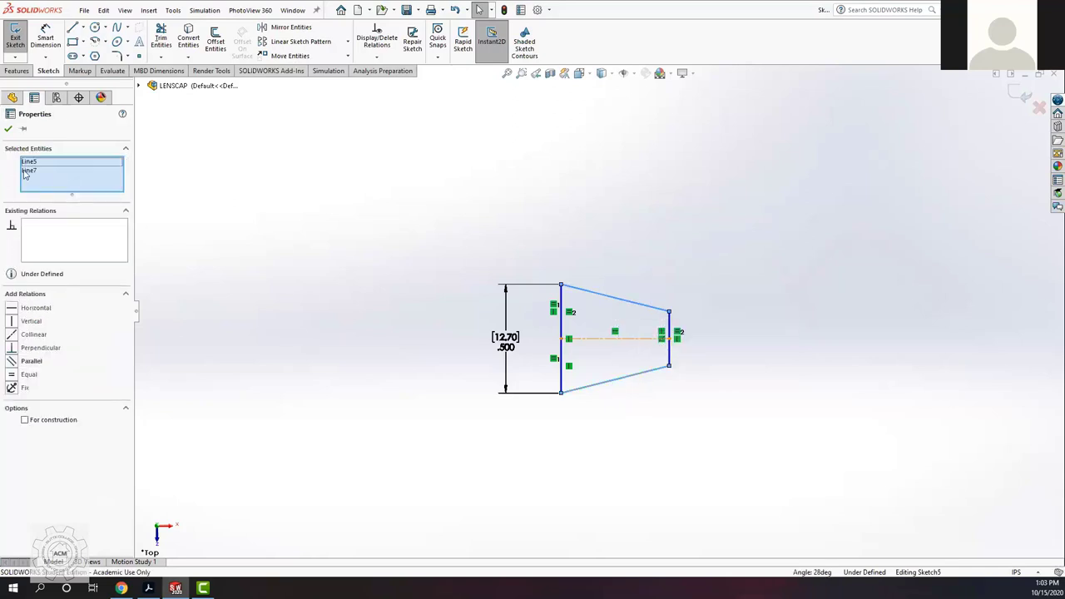
{"action": "left_click", "coordinate": [13, 375]}
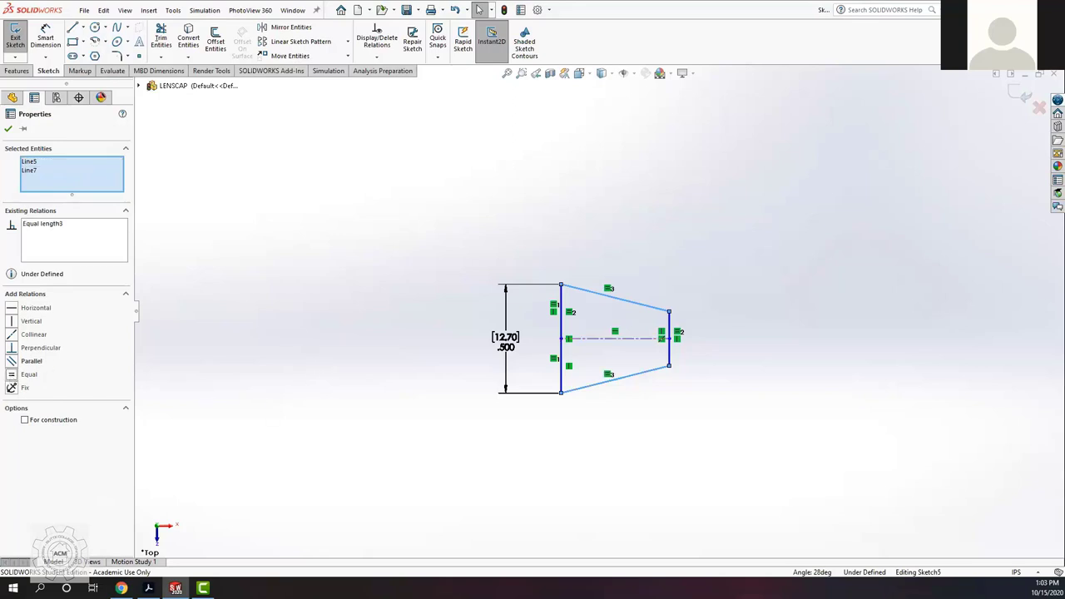
{"action": "left_click", "coordinate": [122, 588]}
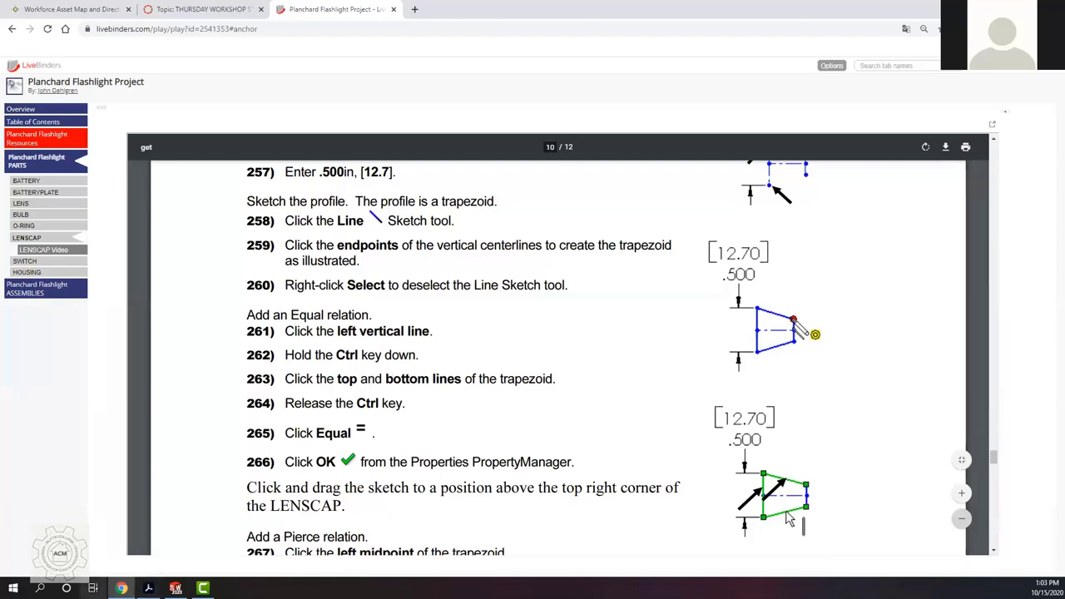
{"action": "key", "text": "alt+Tab"}
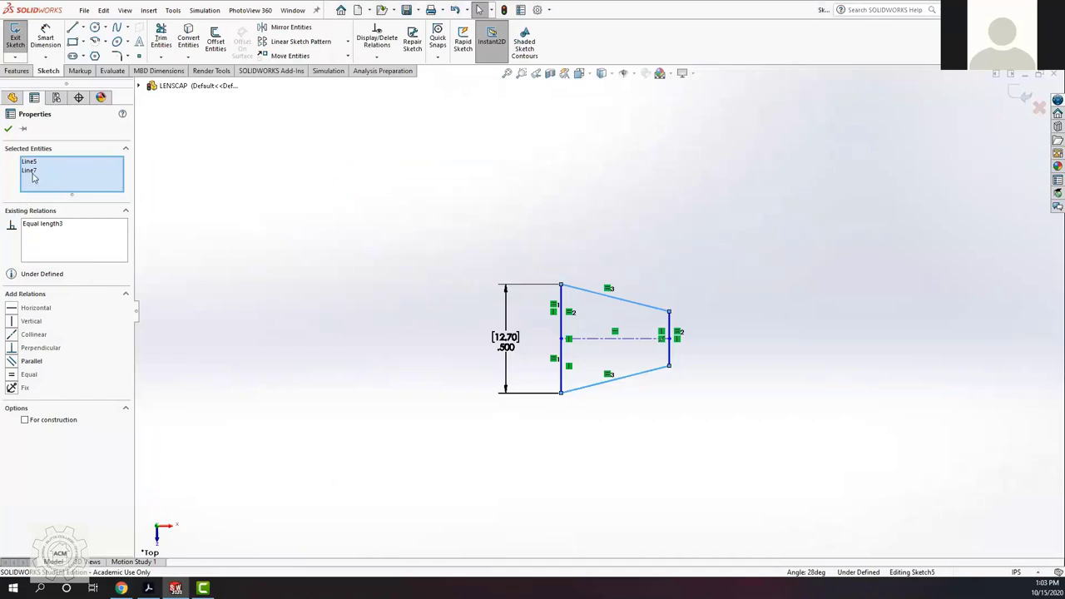
Step: Exit Sketch5 discarding the Equal relation, then reopen Sketch5 for editing
{"action": "left_click", "coordinate": [563, 325]}
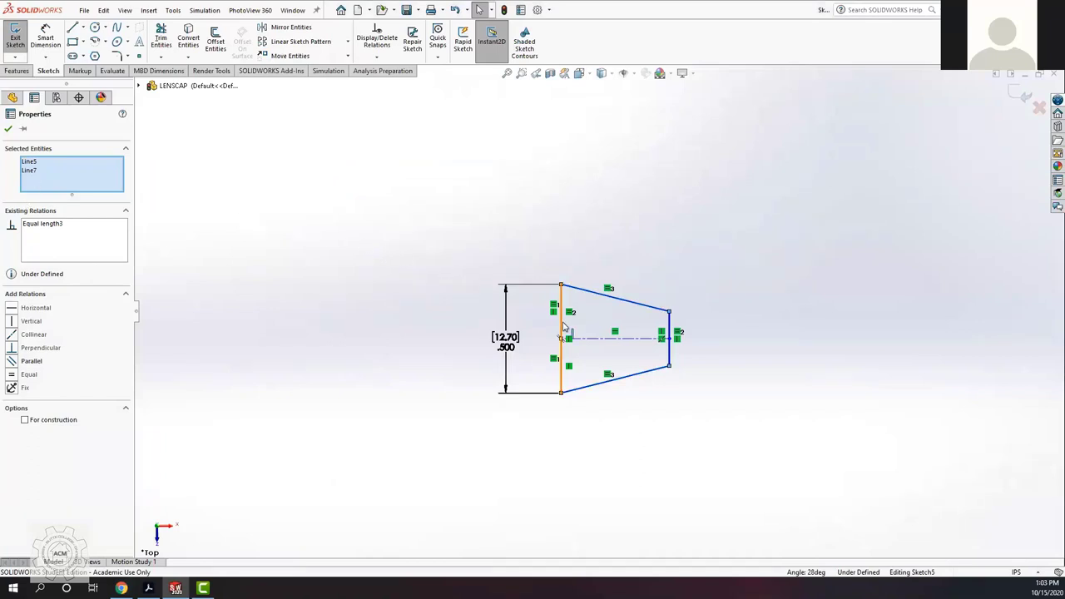
{"action": "left_click", "coordinate": [564, 324]}
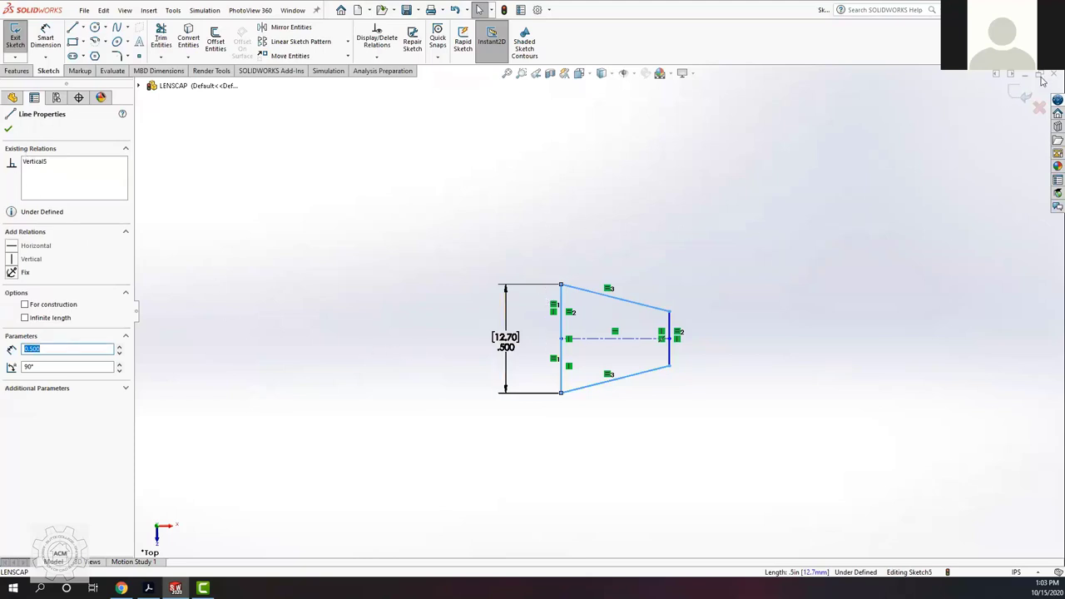
{"action": "left_click", "coordinate": [1040, 114]}
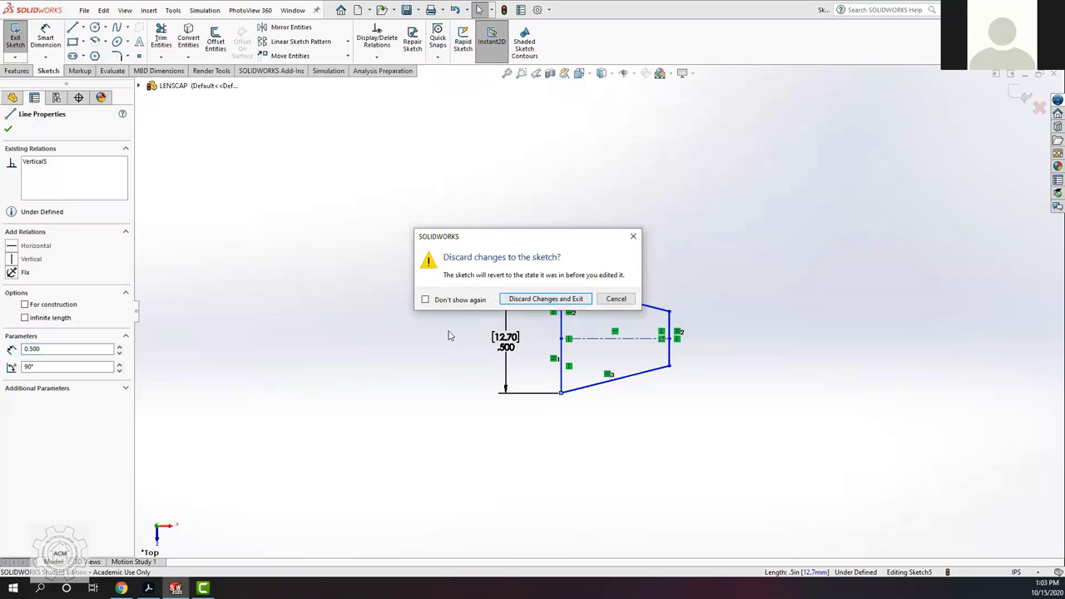
{"action": "left_click", "coordinate": [545, 299]}
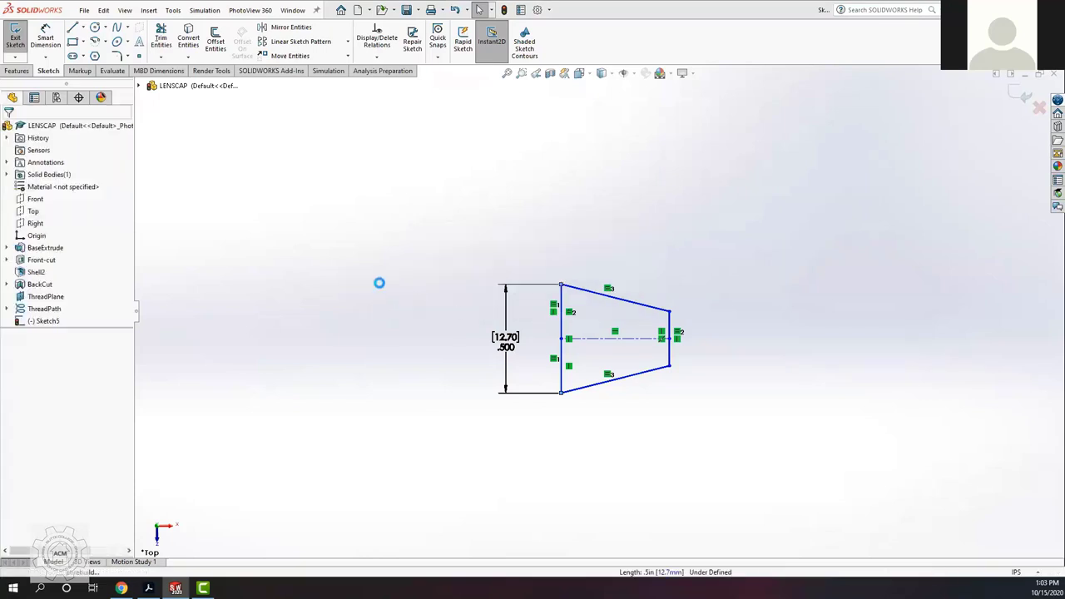
{"action": "right_click", "coordinate": [49, 324]}
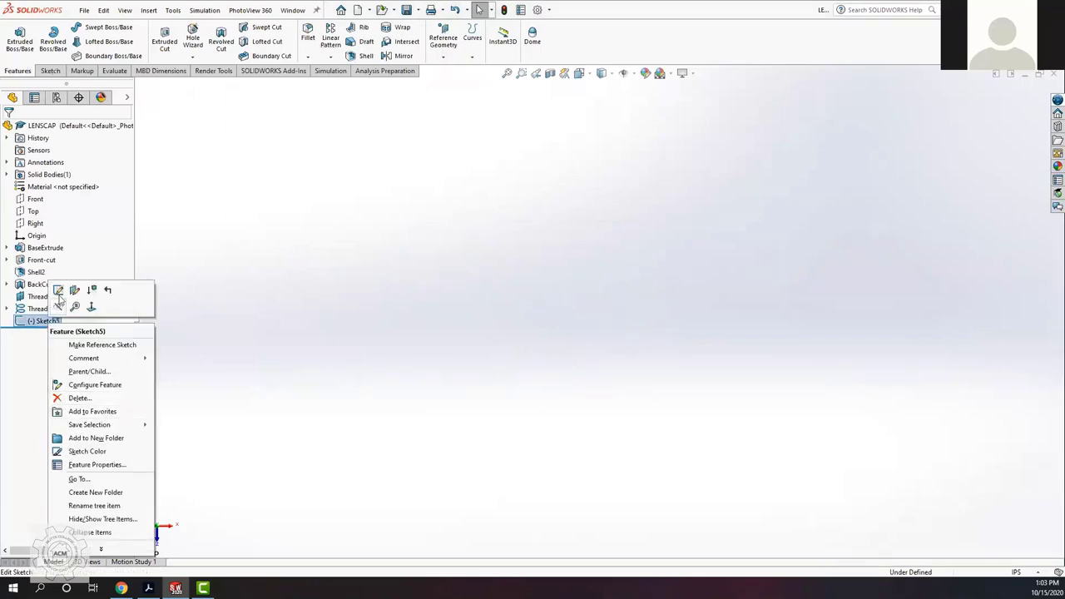
{"action": "left_click", "coordinate": [58, 290]}
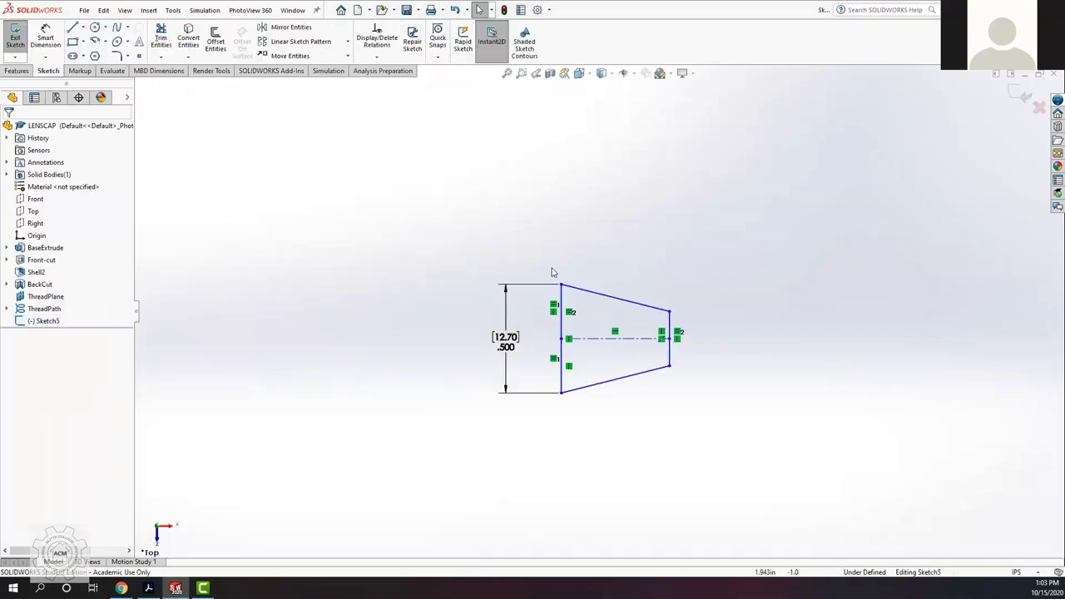
Step: Make the trapezoid's left, top and bottom sides equal, then show tutorial steps 261–272
{"action": "scroll", "coordinate": [593, 301], "scroll_direction": "up", "scroll_amount": 1}
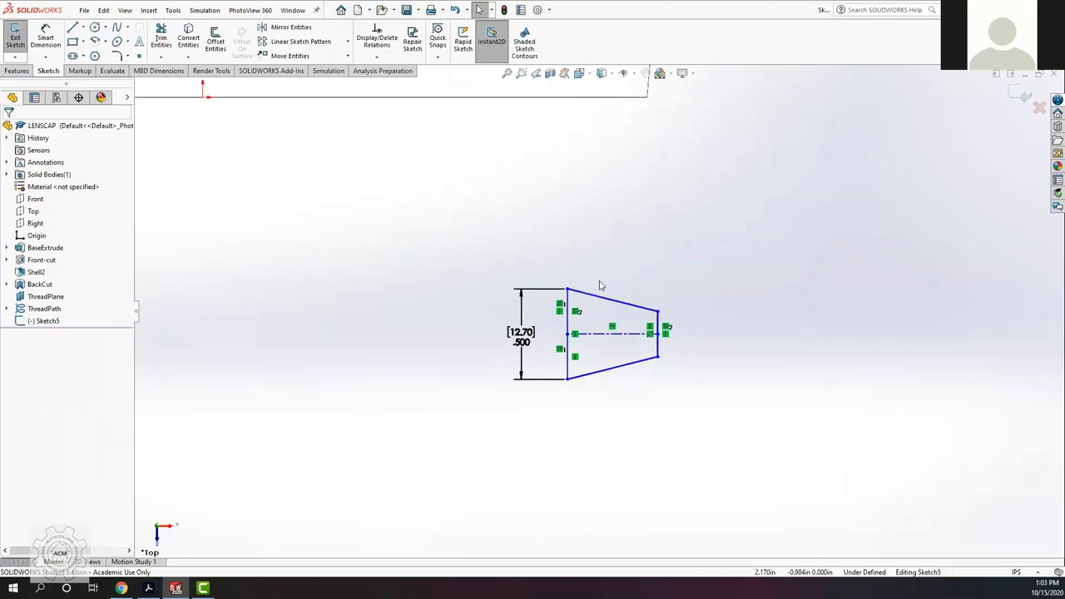
{"action": "left_click", "coordinate": [573, 312]}
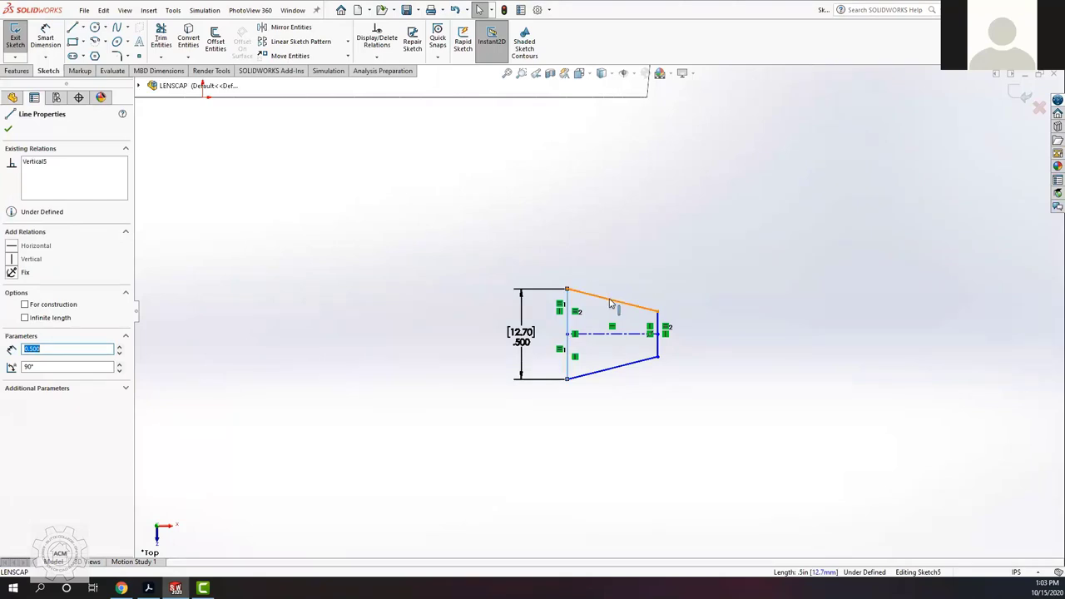
{"action": "left_click", "coordinate": [612, 301]}
{"action": "left_click", "coordinate": [635, 366], "text": "ctrl"}
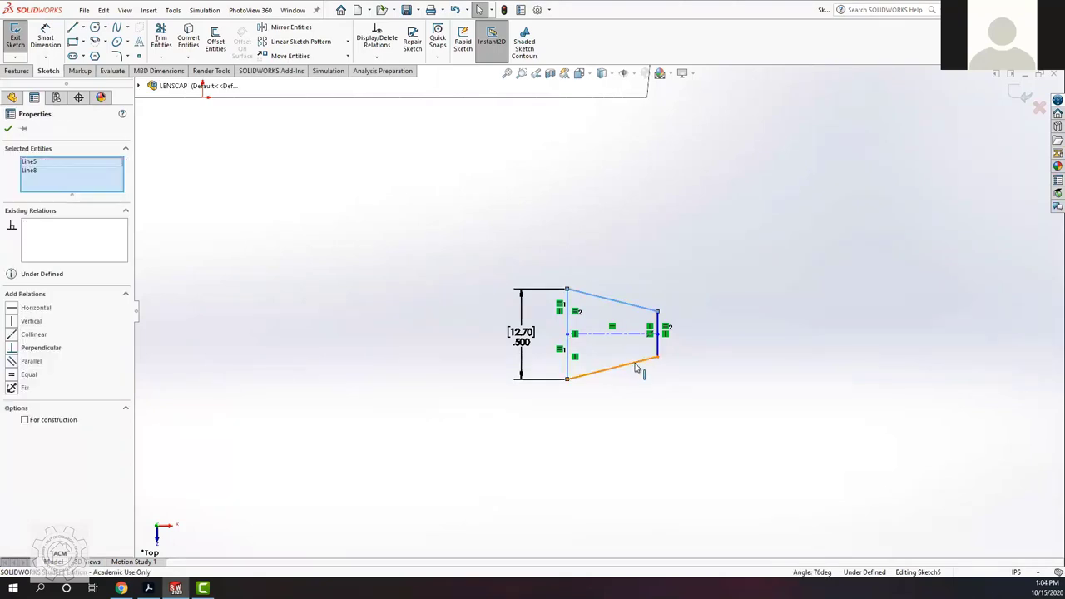
{"action": "left_click", "coordinate": [635, 367], "text": "ctrl"}
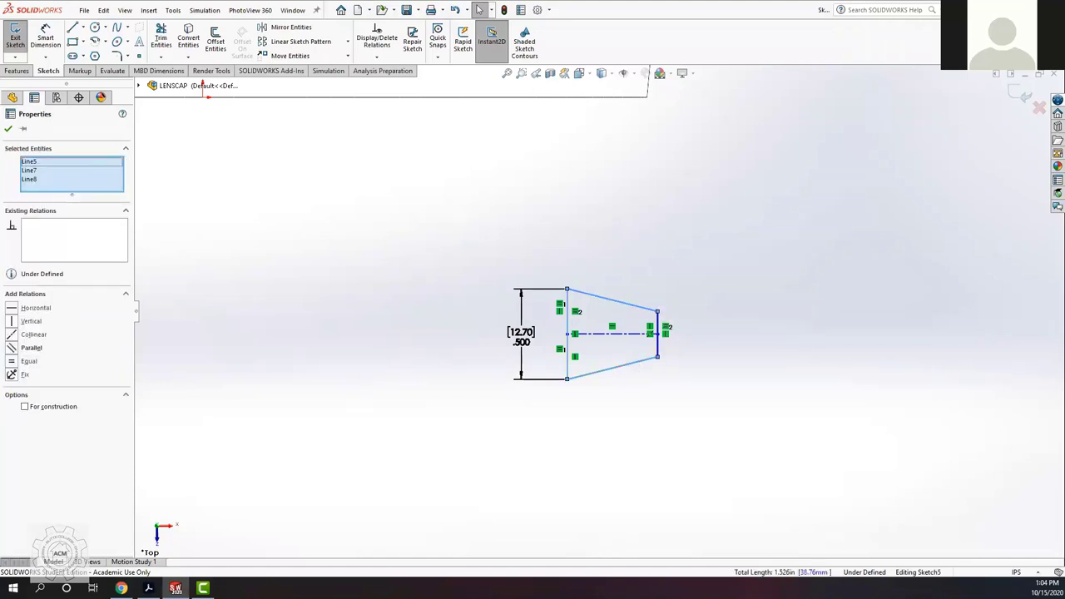
{"action": "left_click", "coordinate": [13, 362]}
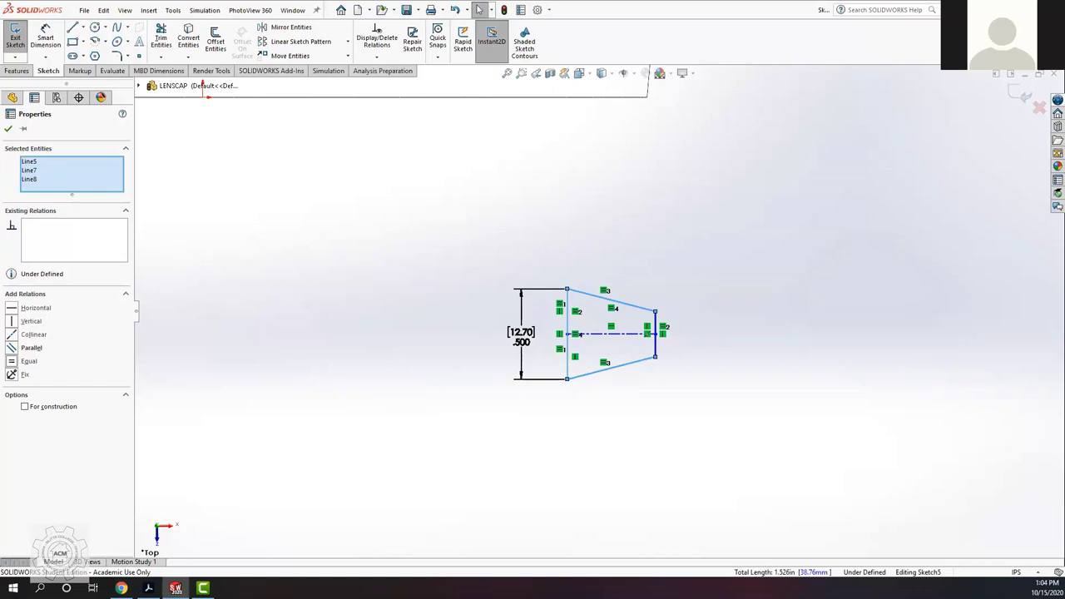
{"action": "left_click", "coordinate": [9, 129]}
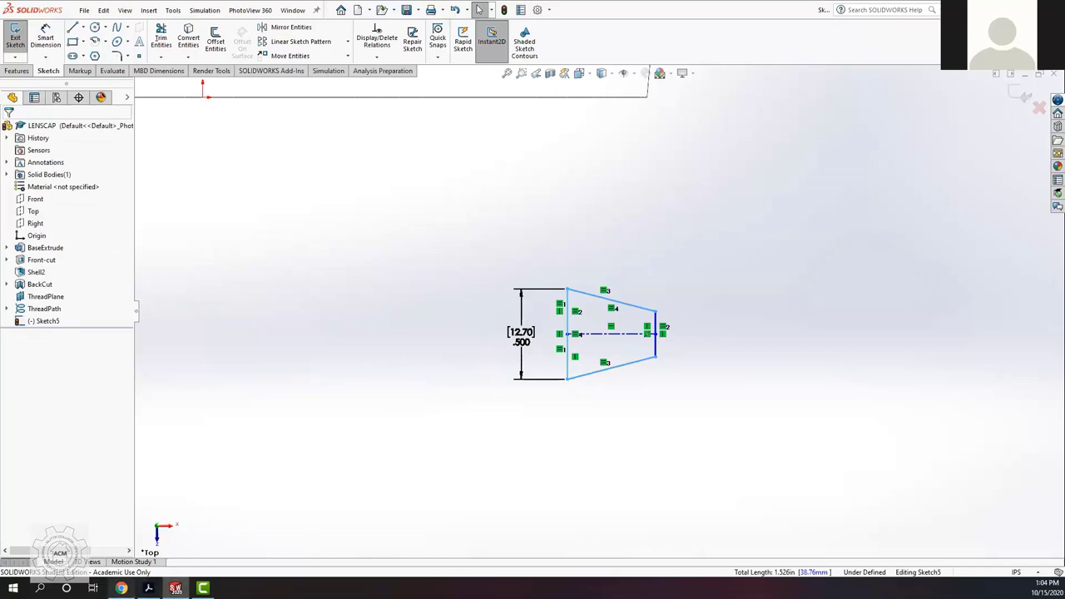
{"action": "left_click", "coordinate": [122, 588]}
{"action": "scroll", "coordinate": [641, 357], "scroll_direction": "down", "scroll_amount": 2}
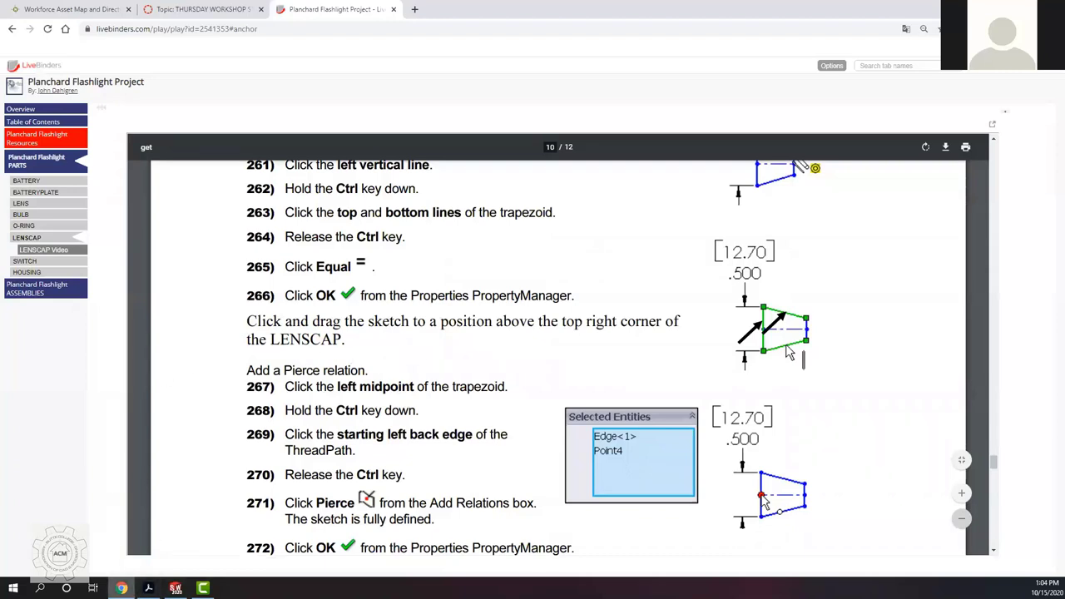
Step: Review the tutorial's Equal and Pierce steps, then return to the SOLIDWORKS sketch
{"action": "scroll", "coordinate": [457, 393], "scroll_direction": "up", "scroll_amount": 1}
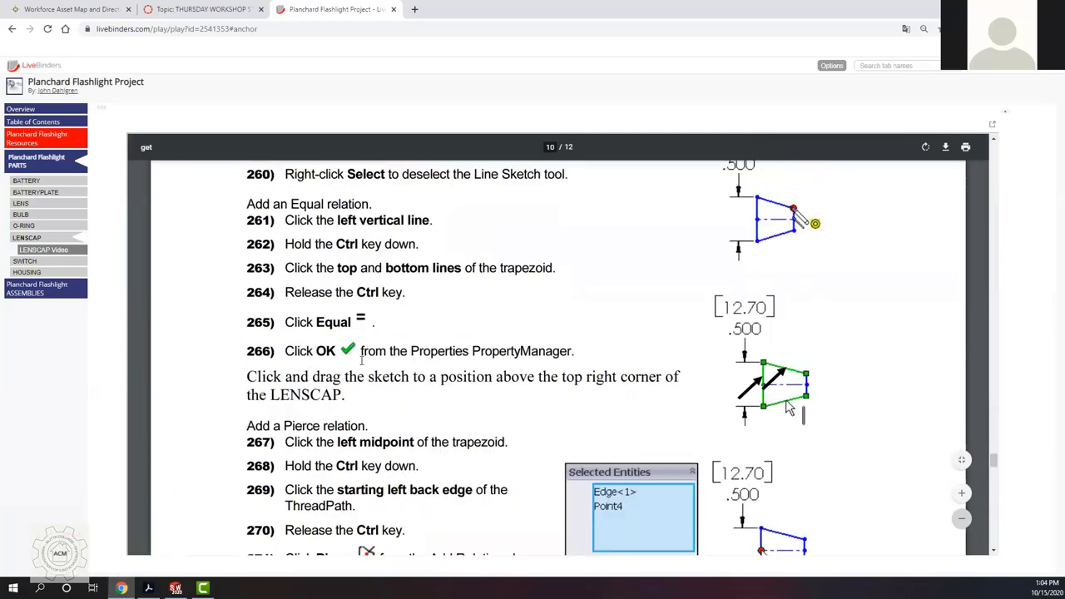
{"action": "left_click", "coordinate": [175, 587]}
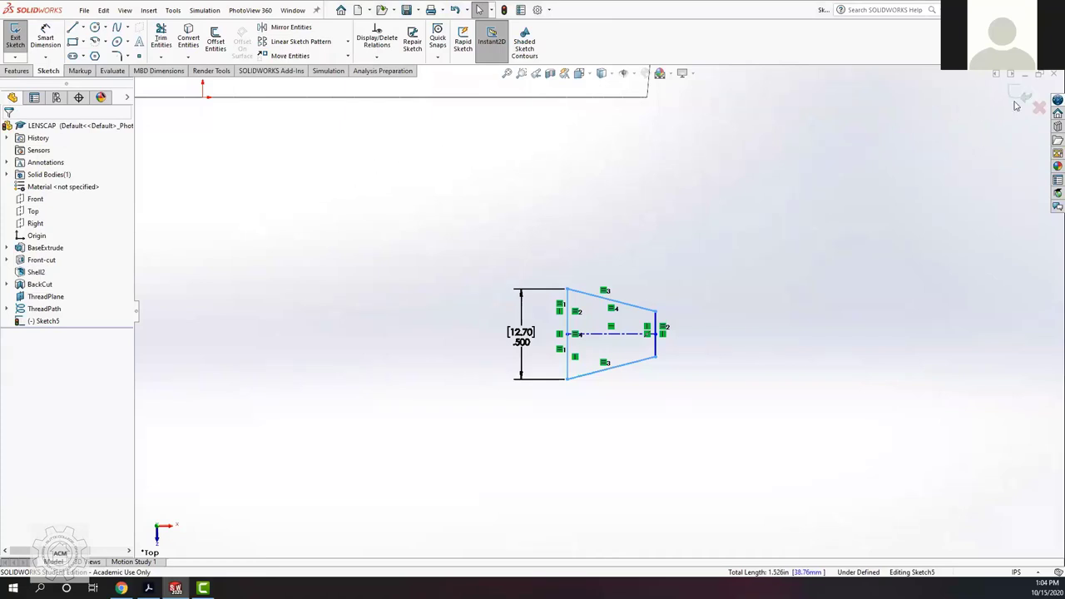
Step: Exit Sketch5 and hide the trapezoid sketch in the FeatureManager tree
{"action": "left_click", "coordinate": [1016, 96]}
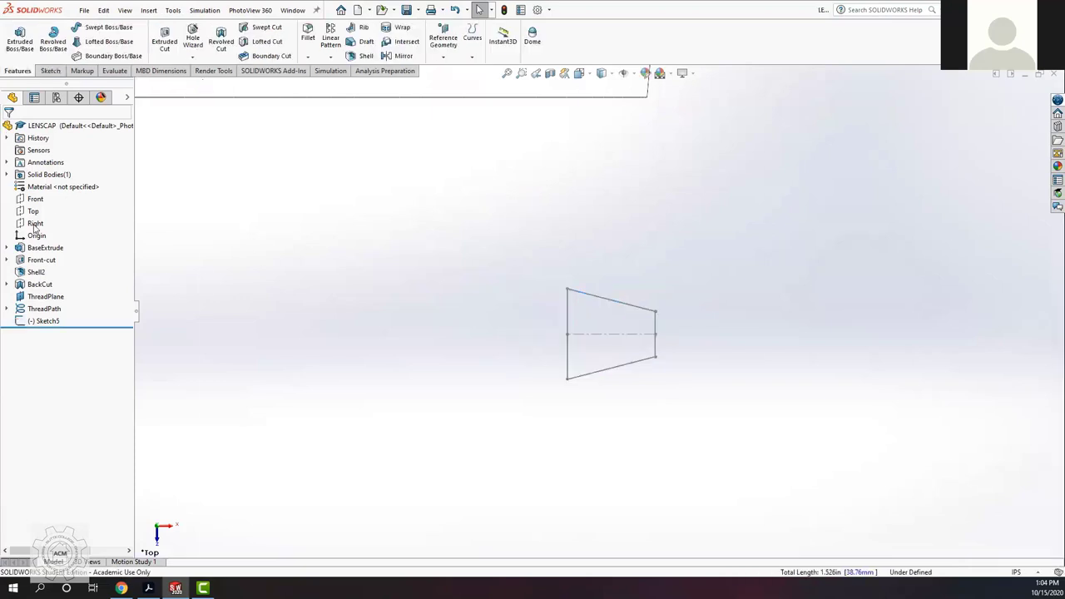
{"action": "right_click", "coordinate": [50, 325]}
{"action": "left_click", "coordinate": [34, 338]}
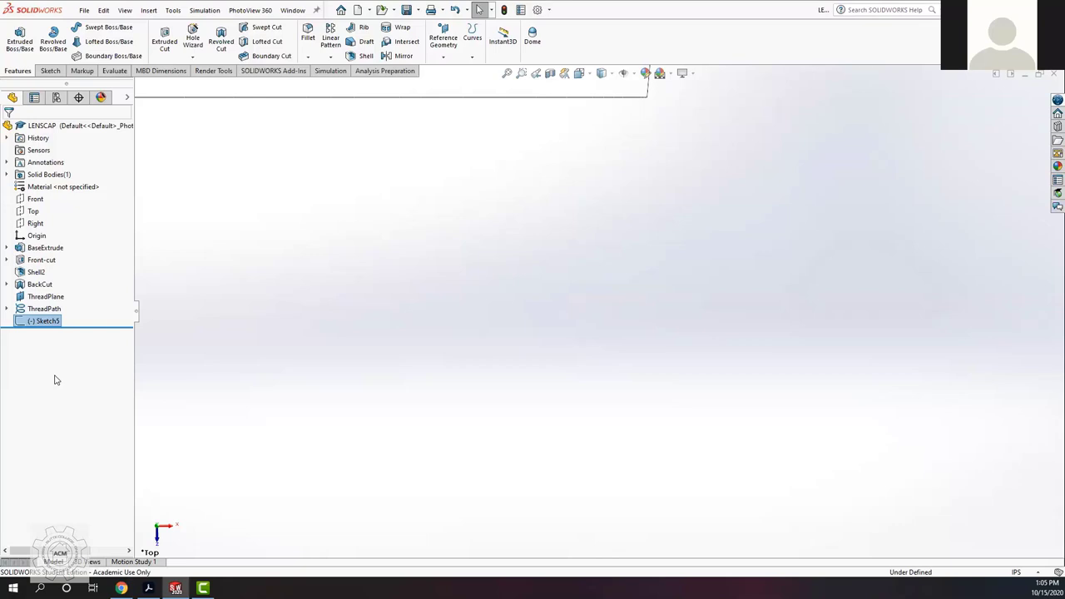
Step: Rename Sketch5 to 'ThreadProfile' in the FeatureManager tree and zoom to fit the part
{"action": "left_click", "coordinate": [46, 321]}
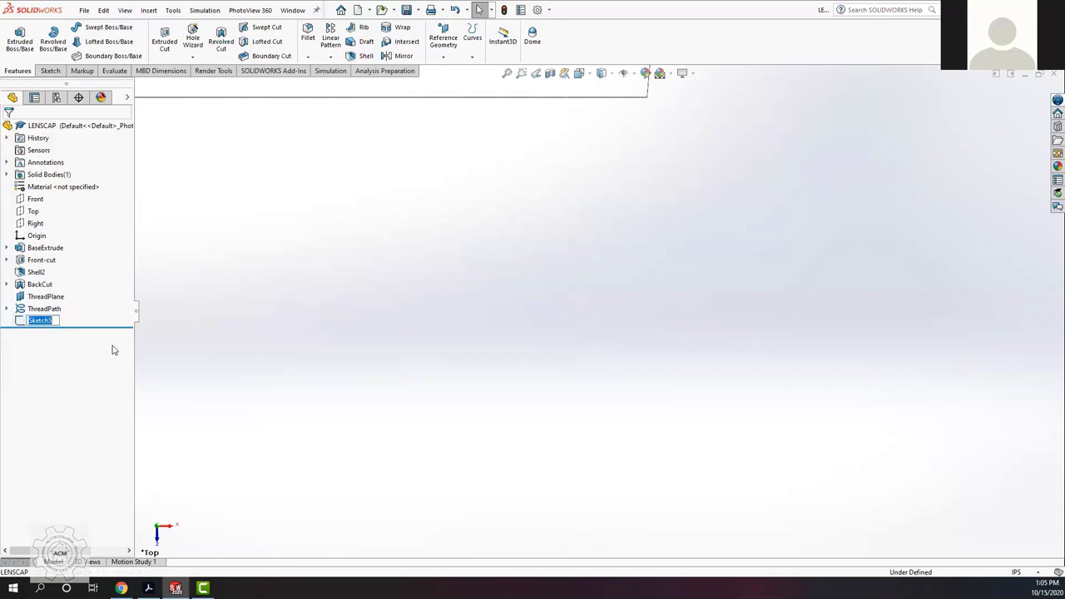
{"action": "type", "text": "ThreadProfile"}
{"action": "key", "text": "Return"}
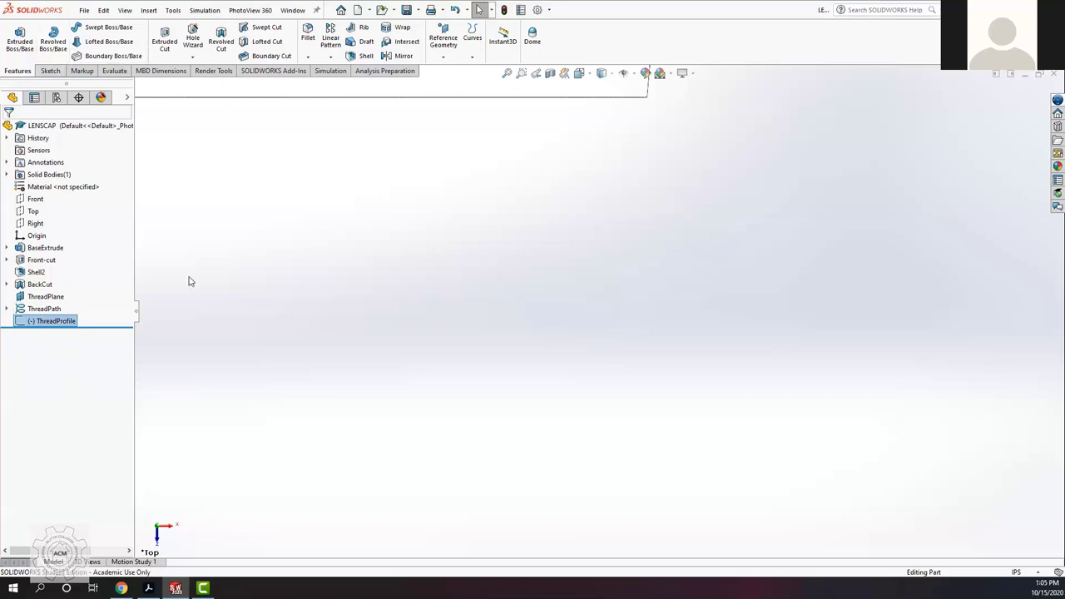
{"action": "key", "text": "f"}
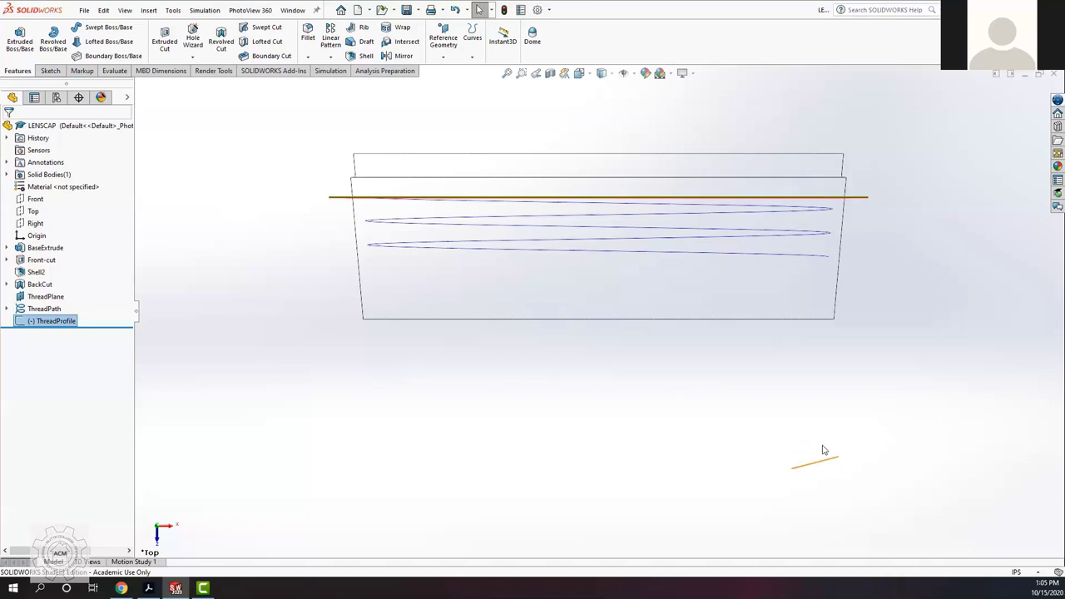
Step: Hide the ThreadProfile sketch from its right-click menu
{"action": "right_click", "coordinate": [48, 321]}
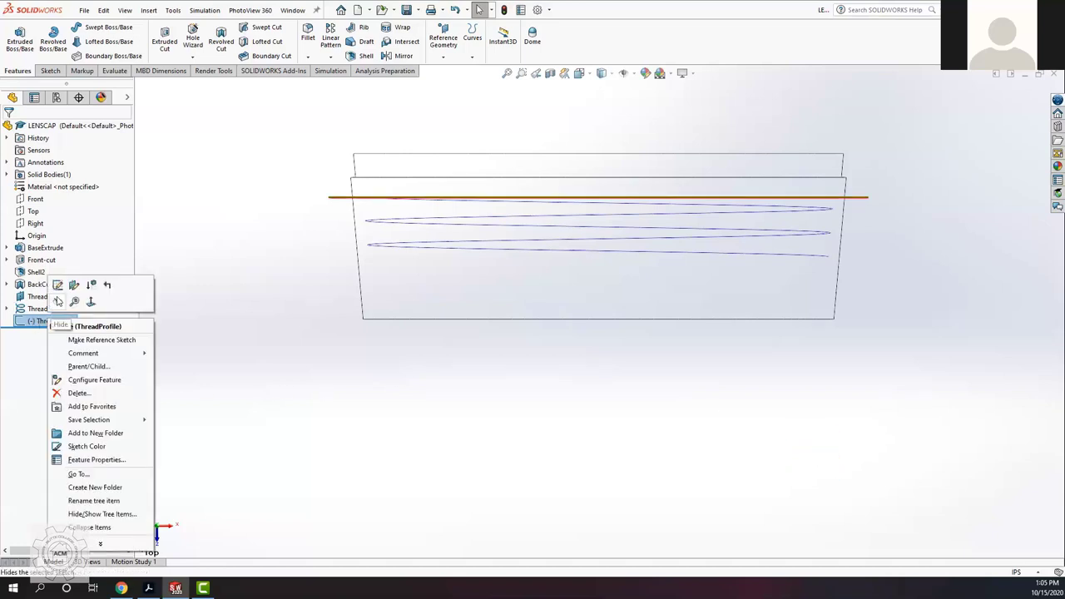
{"action": "left_click", "coordinate": [58, 306]}
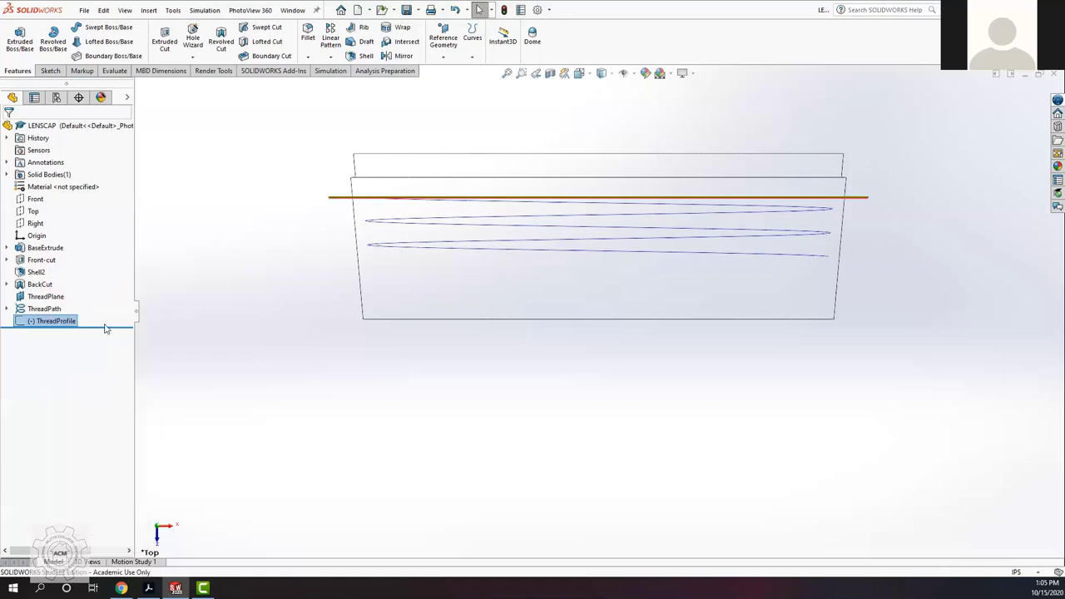
{"action": "right_click", "coordinate": [53, 326]}
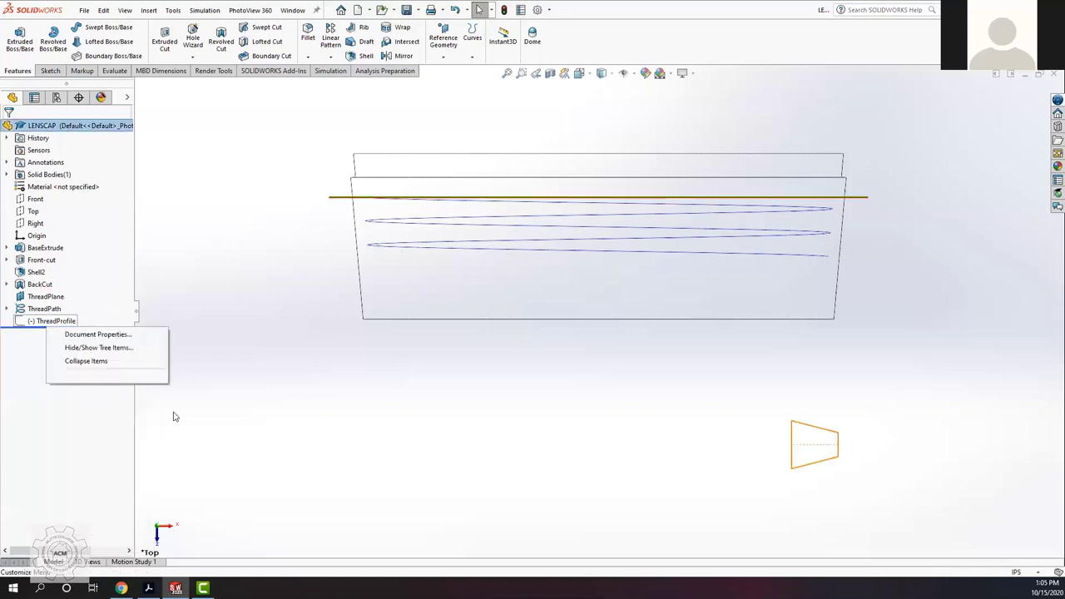
{"action": "left_click", "coordinate": [400, 453]}
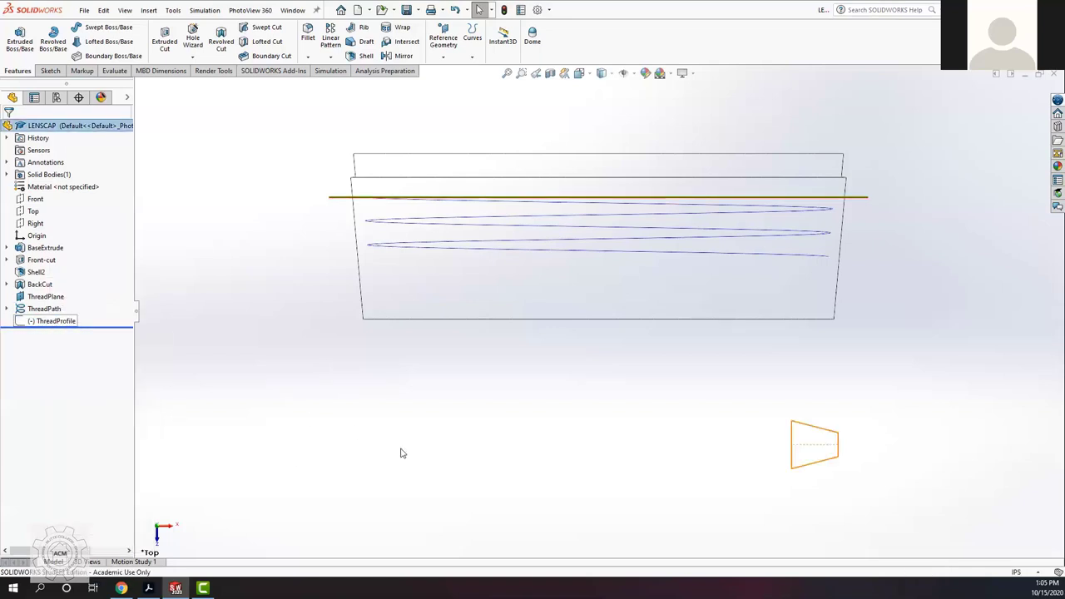
{"action": "left_click", "coordinate": [54, 322]}
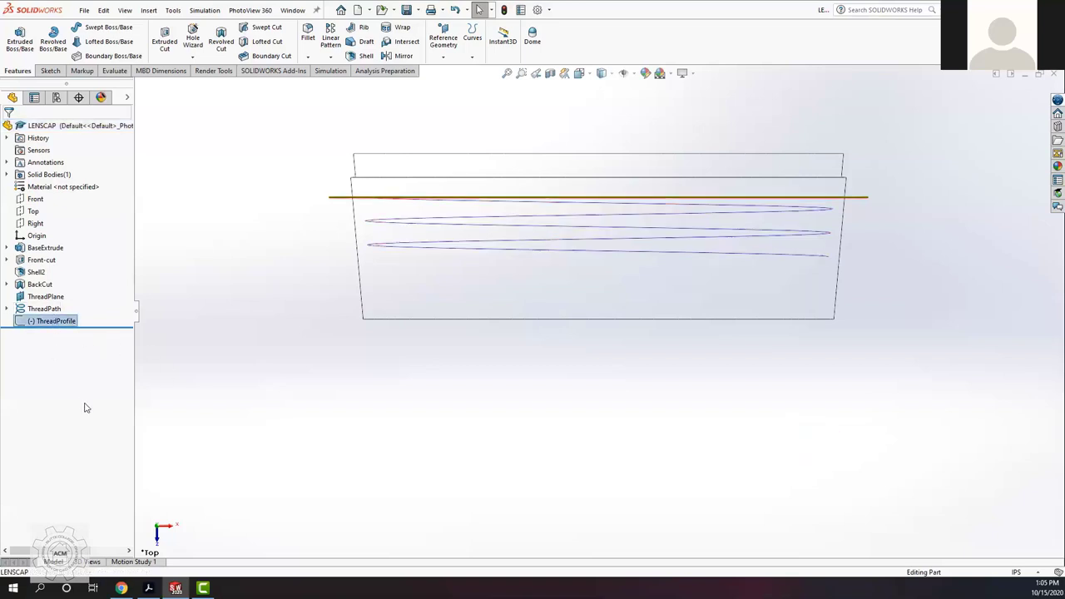
Step: Select the ThreadPath helix and check the LiveBinders tutorial before returning to SOLIDWORKS
{"action": "left_click", "coordinate": [37, 309]}
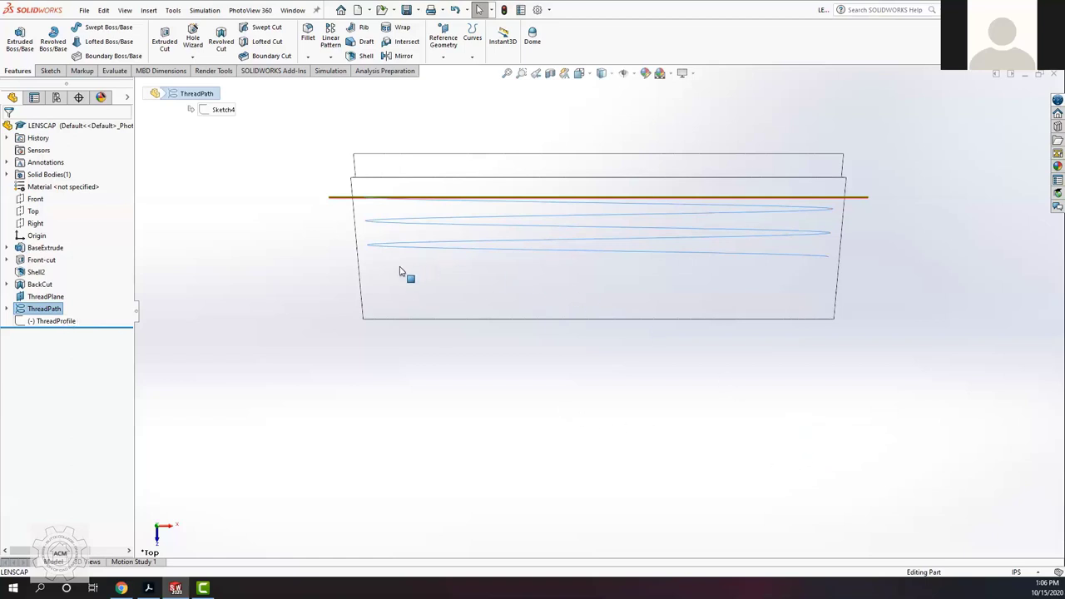
{"action": "left_click", "coordinate": [499, 220]}
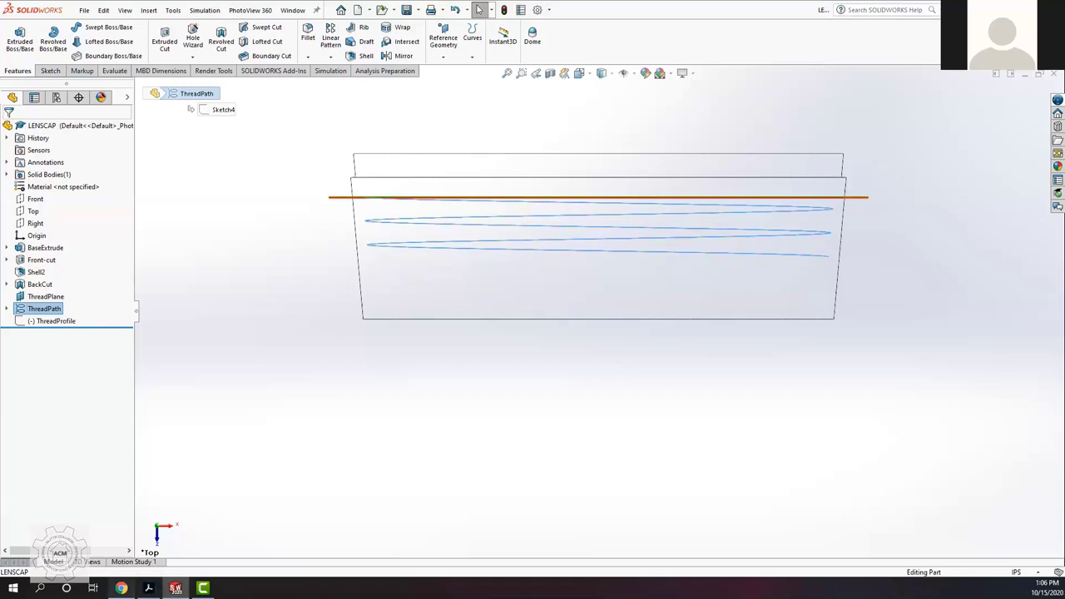
{"action": "left_click", "coordinate": [122, 587]}
{"action": "scroll", "coordinate": [595, 452], "scroll_direction": "down", "scroll_amount": 3}
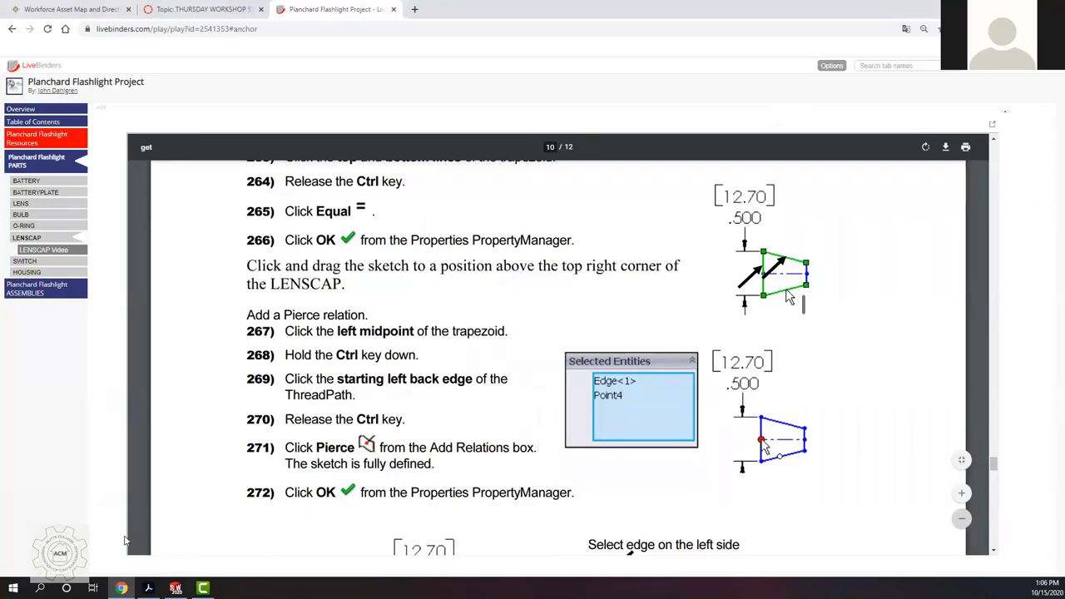
{"action": "left_click", "coordinate": [175, 587]}
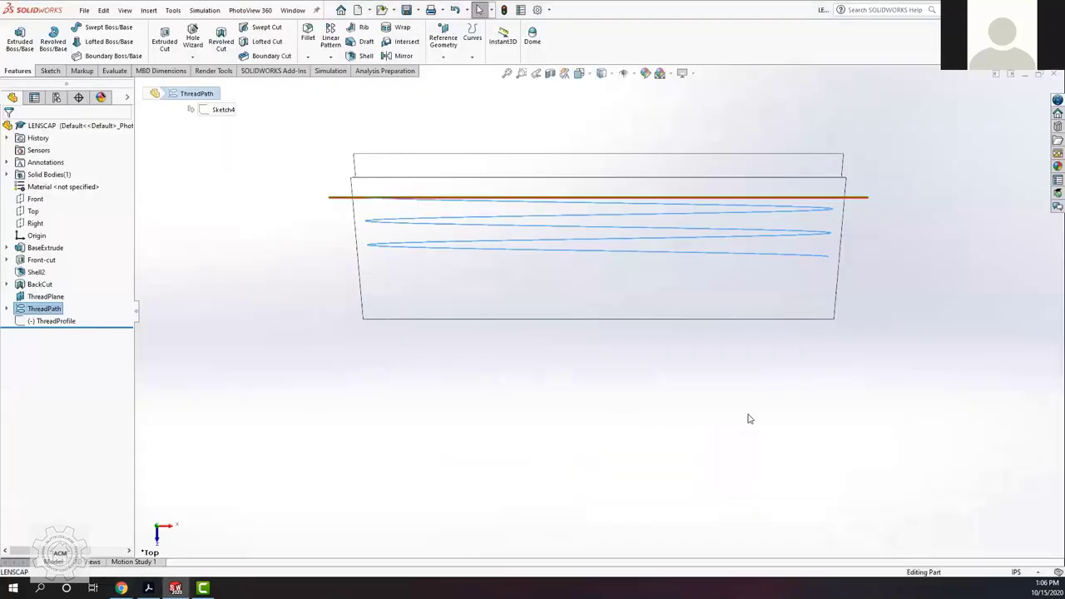
Step: Edit the ThreadProfile sketch and box-select all lines of the trapezoid
{"action": "right_click", "coordinate": [48, 324]}
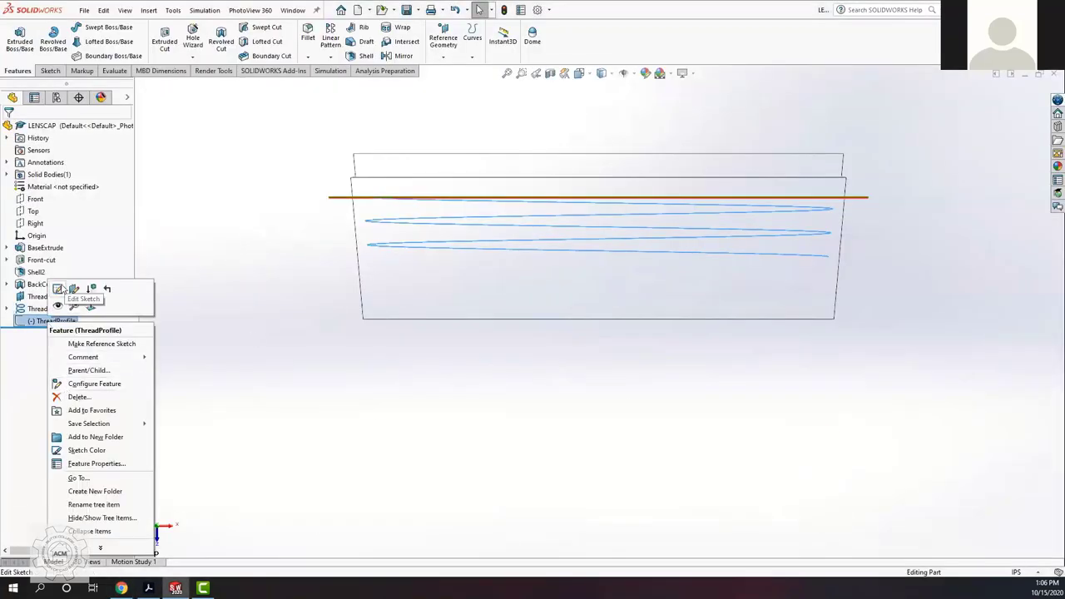
{"action": "left_click", "coordinate": [58, 288]}
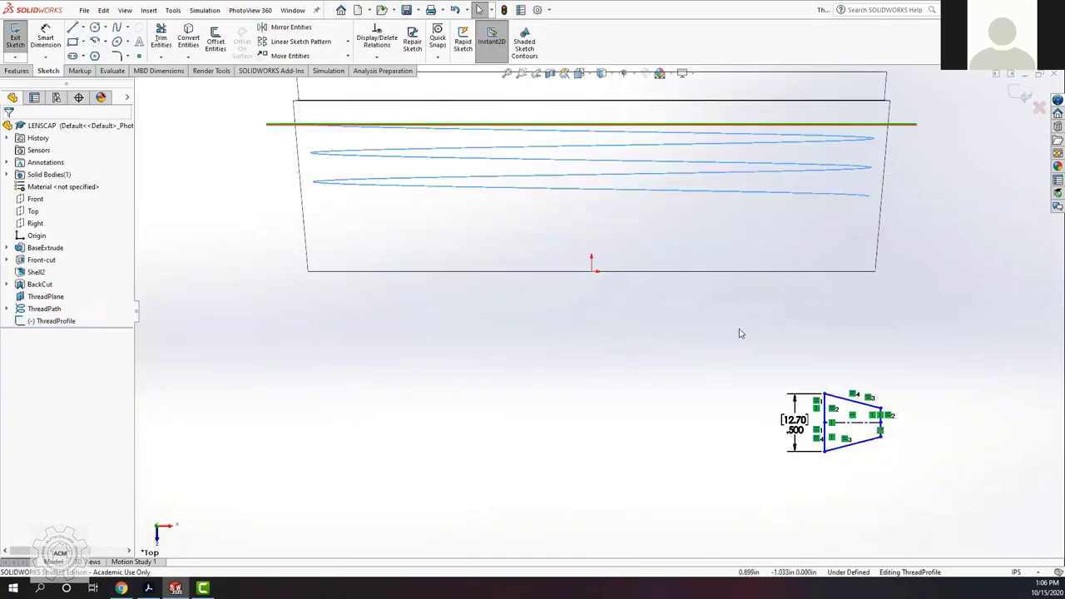
{"action": "key", "text": "z"}
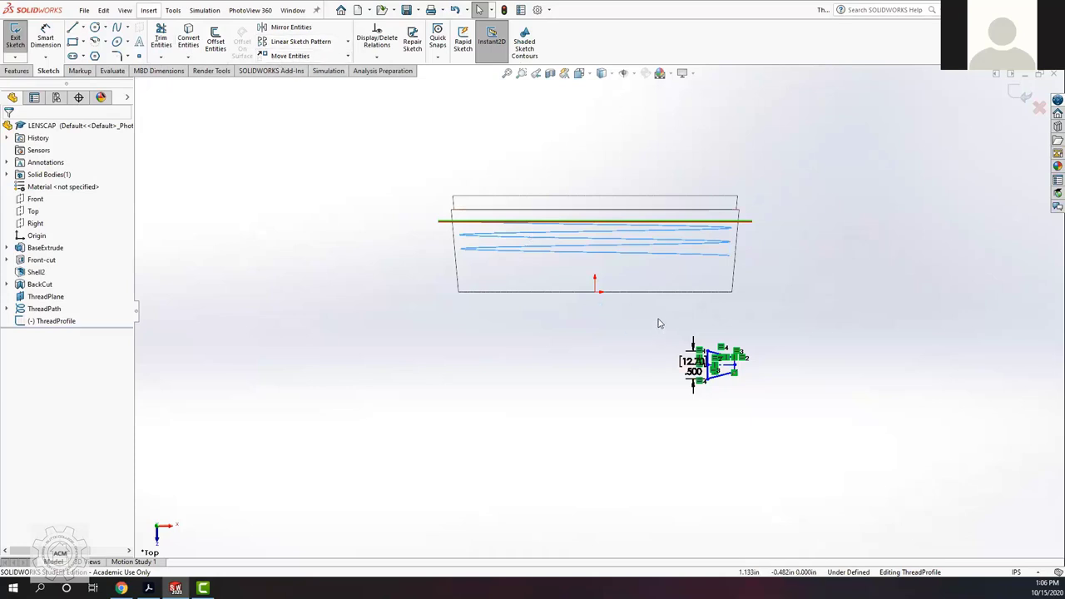
{"action": "left_click_drag", "start_coordinate": [658, 318], "coordinate": [778, 420]}
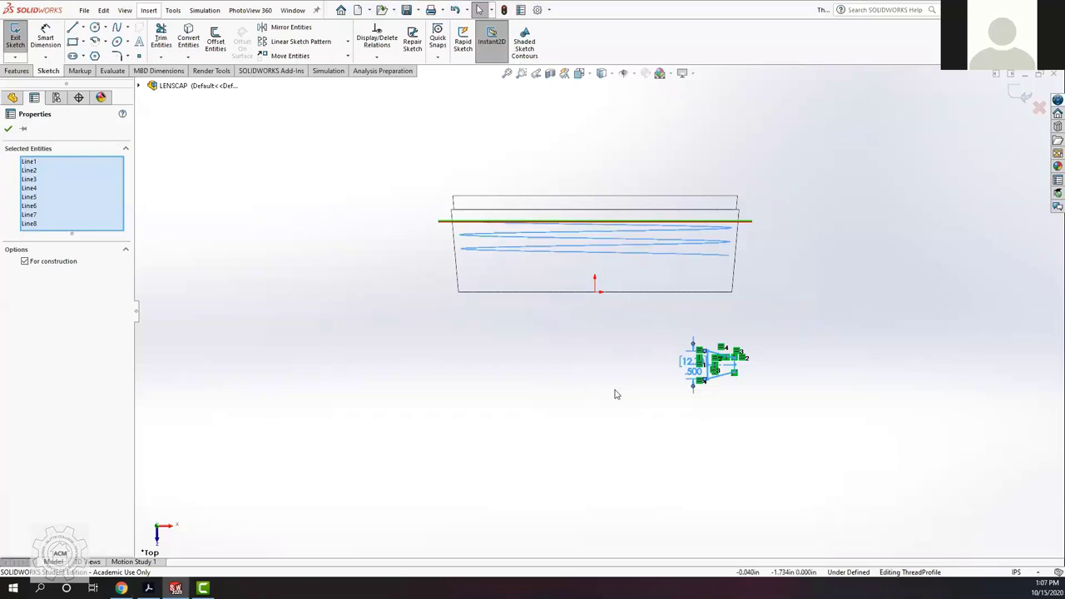
{"action": "scroll", "coordinate": [713, 364], "scroll_direction": "up", "scroll_amount": 3}
{"action": "scroll", "coordinate": [657, 349], "scroll_direction": "down", "scroll_amount": 3}
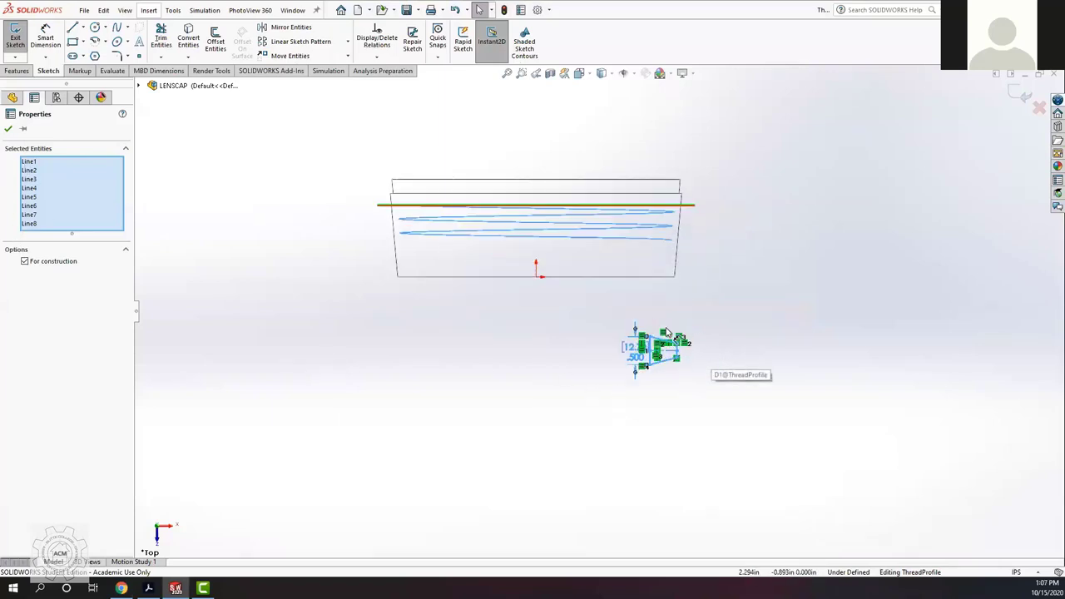
Step: Move the trapezoid from its corner to just above the cap's top-right corner
{"action": "left_click", "coordinate": [287, 55]}
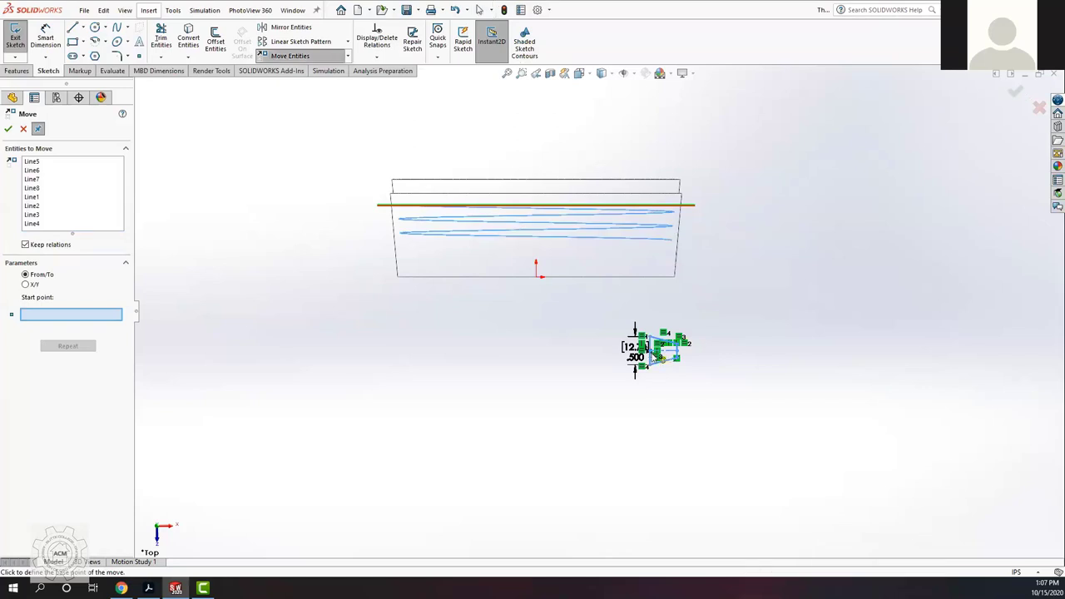
{"action": "left_click", "coordinate": [649, 350]}
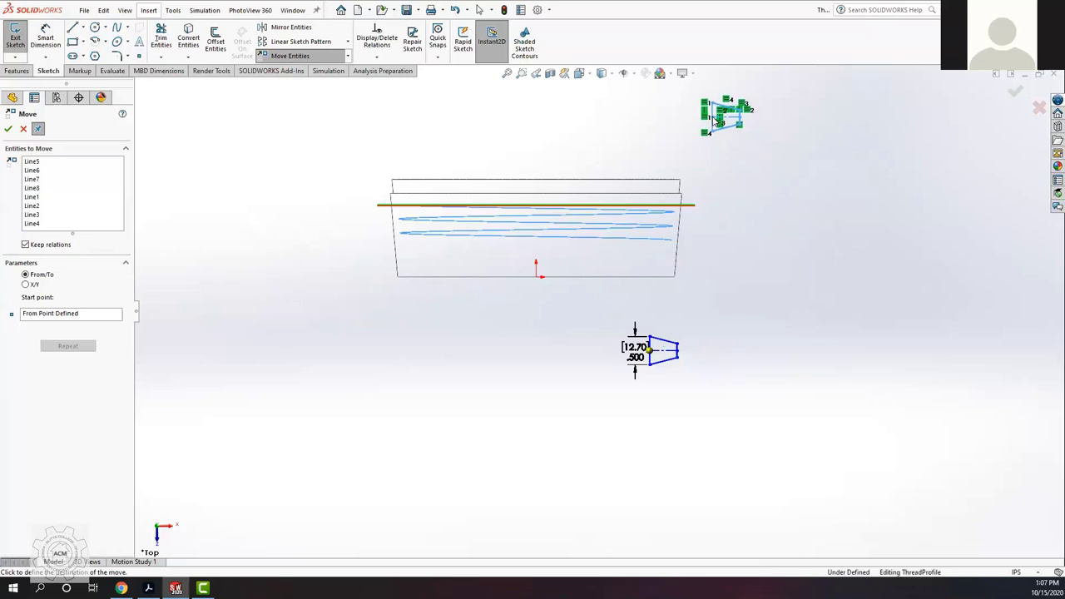
{"action": "left_click", "coordinate": [713, 117]}
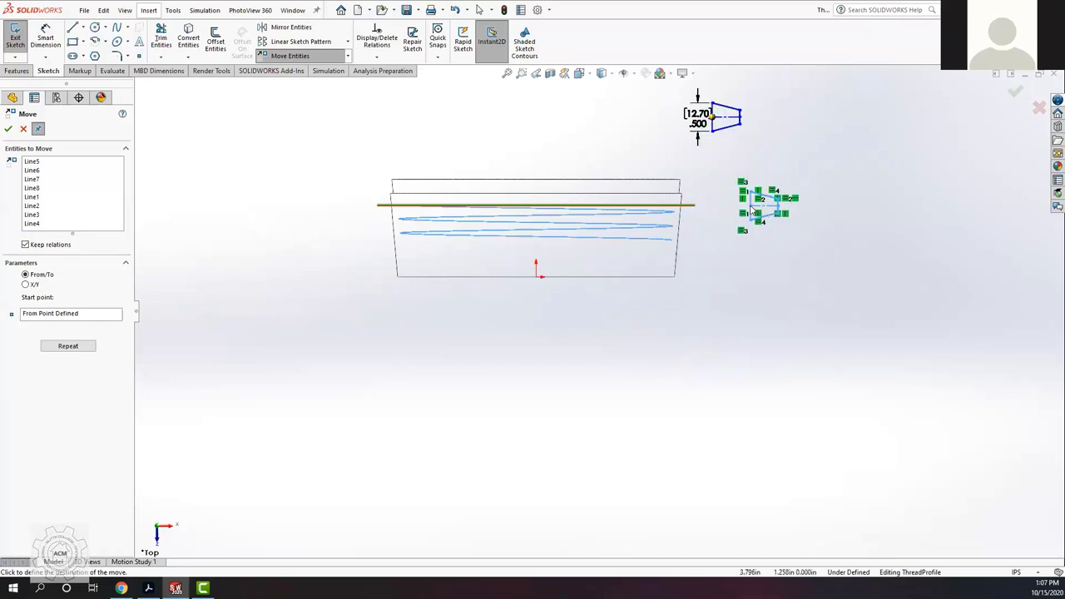
{"action": "key", "text": "Escape"}
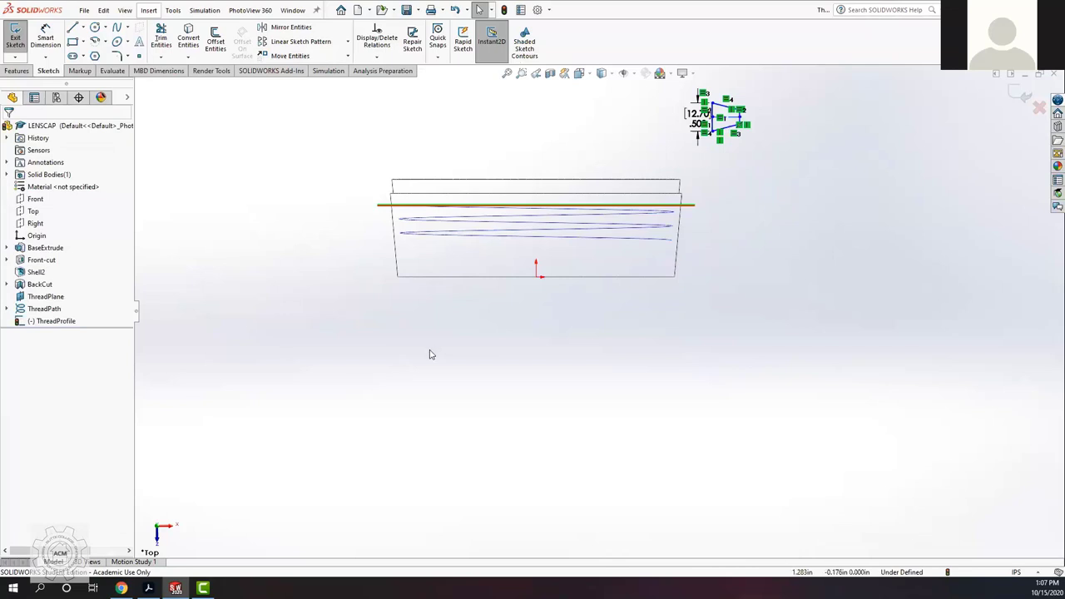
{"action": "key", "text": "alt+Tab"}
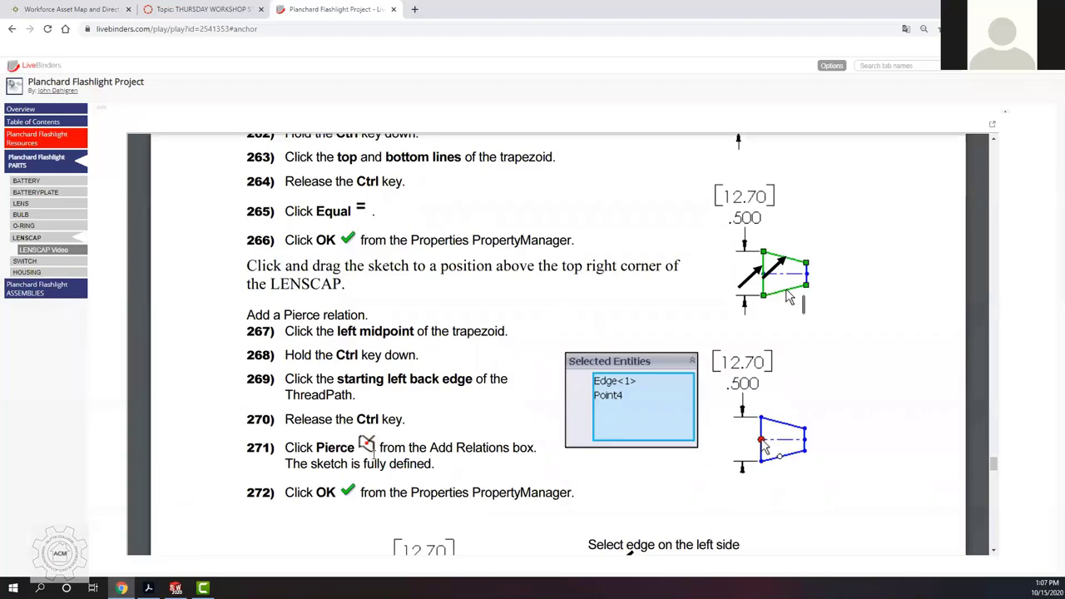
Step: Scroll the LiveBinders PDF to the Add a Pierce relation steps 267–272
{"action": "scroll", "coordinate": [471, 436], "scroll_direction": "down", "scroll_amount": 2}
{"action": "scroll", "coordinate": [418, 309], "scroll_direction": "up", "scroll_amount": 2}
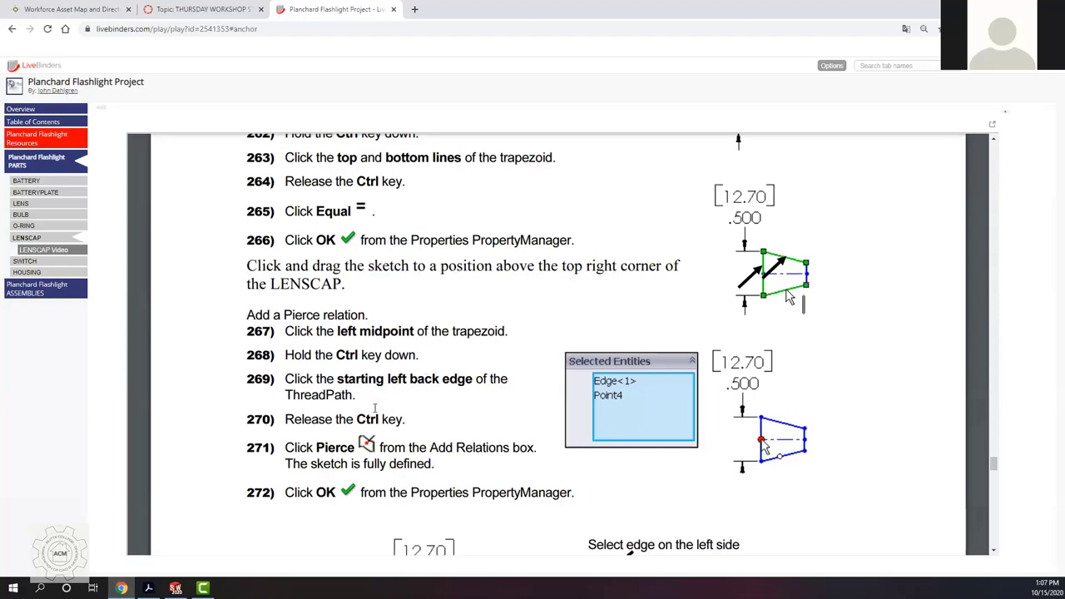
{"action": "scroll", "coordinate": [350, 425], "scroll_direction": "down", "scroll_amount": 2}
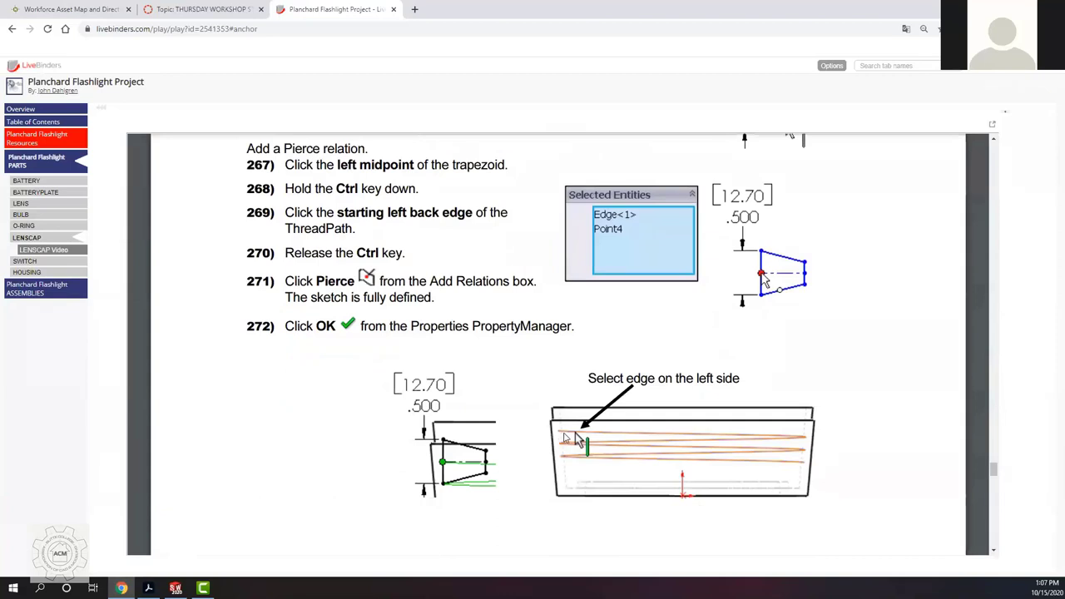
Step: Back in SOLIDWORKS, select the trapezoid's left midpoint
{"action": "left_click", "coordinate": [175, 588]}
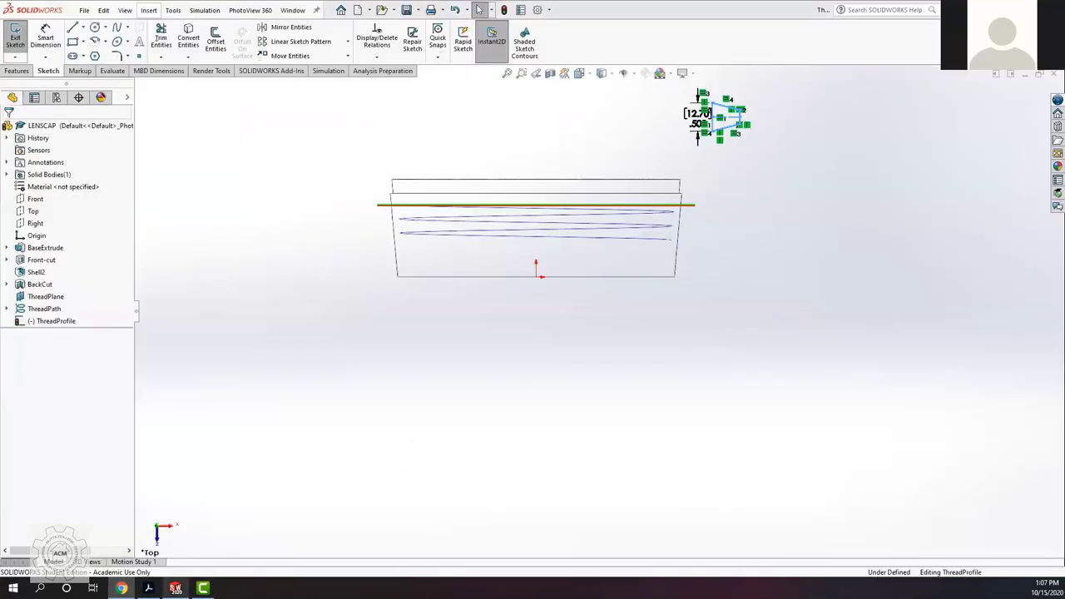
{"action": "scroll", "coordinate": [727, 138], "scroll_direction": "up", "scroll_amount": 3}
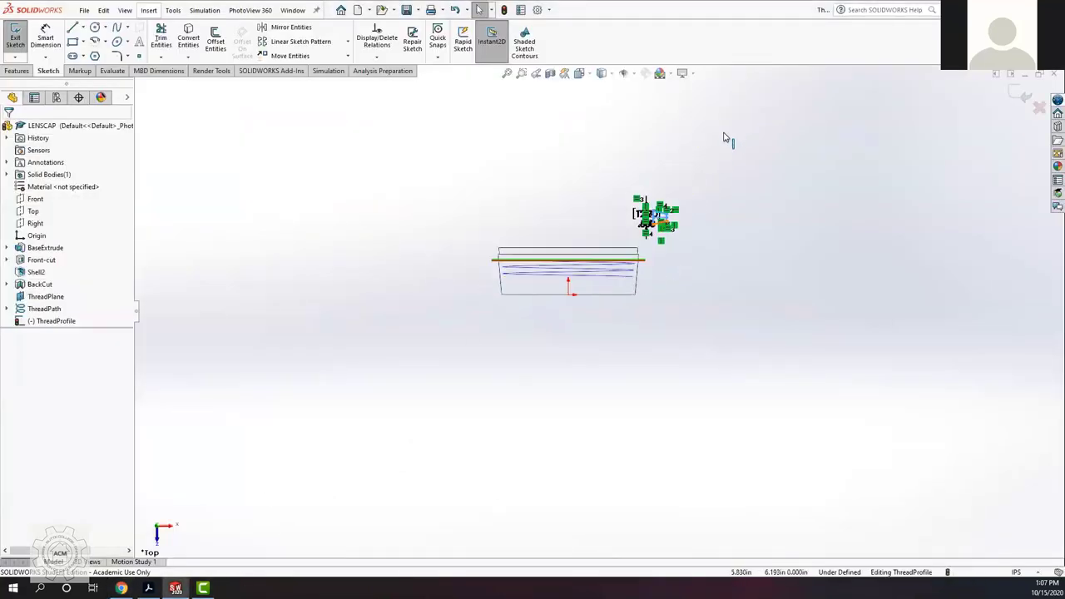
{"action": "scroll", "coordinate": [646, 223], "scroll_direction": "down", "scroll_amount": 5}
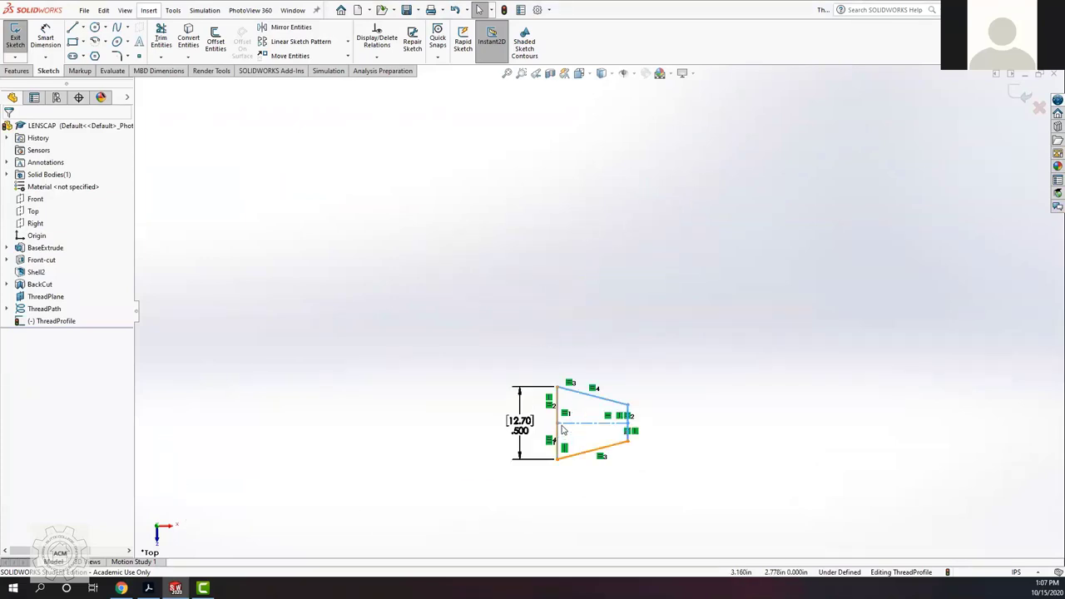
{"action": "left_click", "coordinate": [558, 423]}
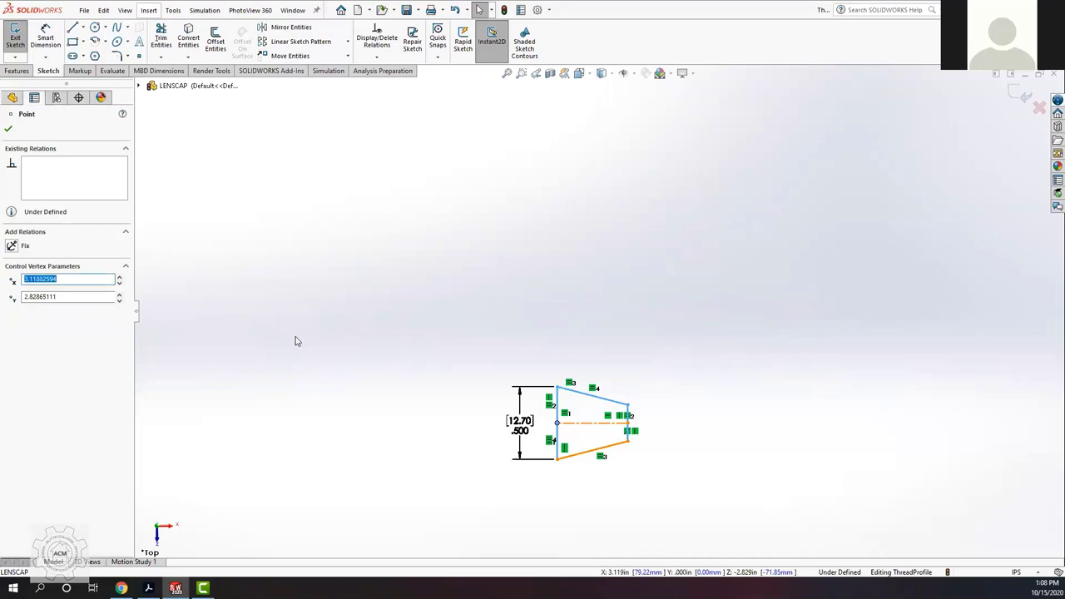
Step: Add the ThreadPath start edge and apply a Pierce relation, fully defining the sketch
{"action": "scroll", "coordinate": [301, 340], "scroll_direction": "up", "scroll_amount": 3}
{"action": "scroll", "coordinate": [450, 371], "scroll_direction": "down", "scroll_amount": 5}
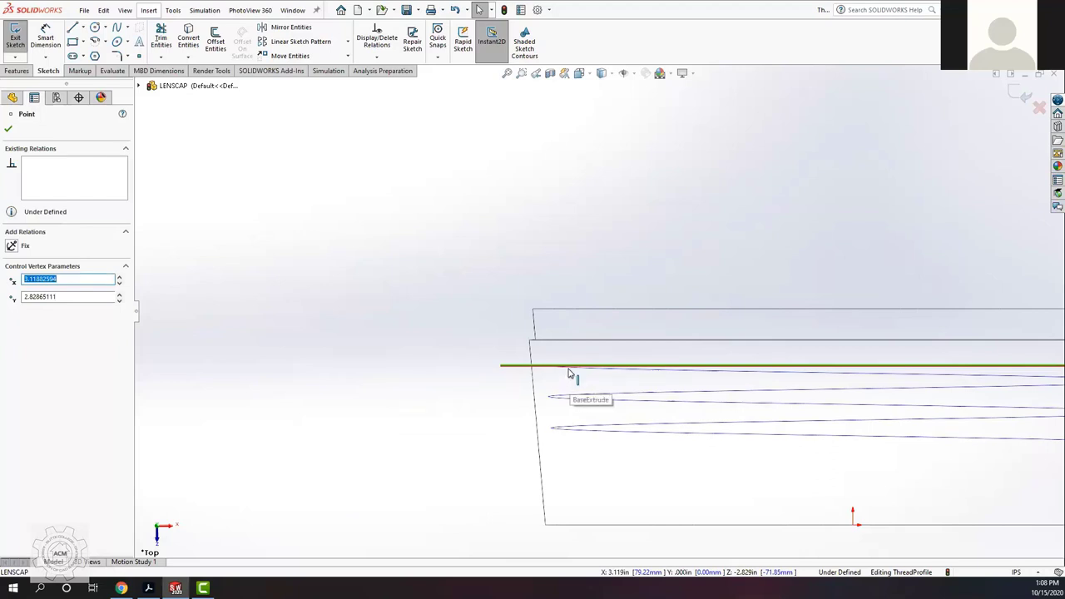
{"action": "scroll", "coordinate": [593, 374], "scroll_direction": "down", "scroll_amount": 2}
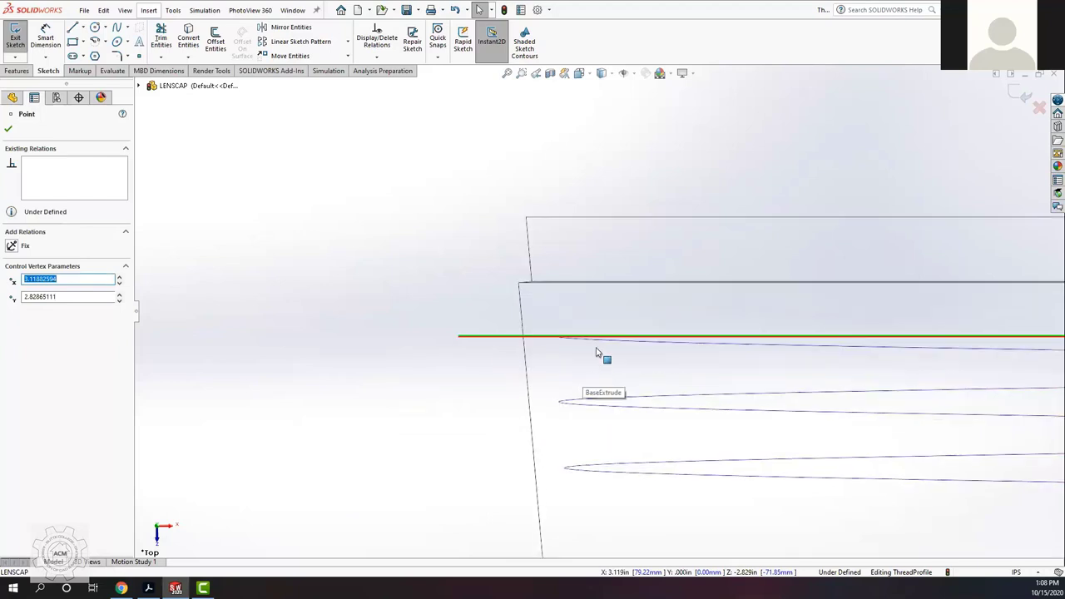
{"action": "scroll", "coordinate": [601, 352], "scroll_direction": "down", "scroll_amount": 2}
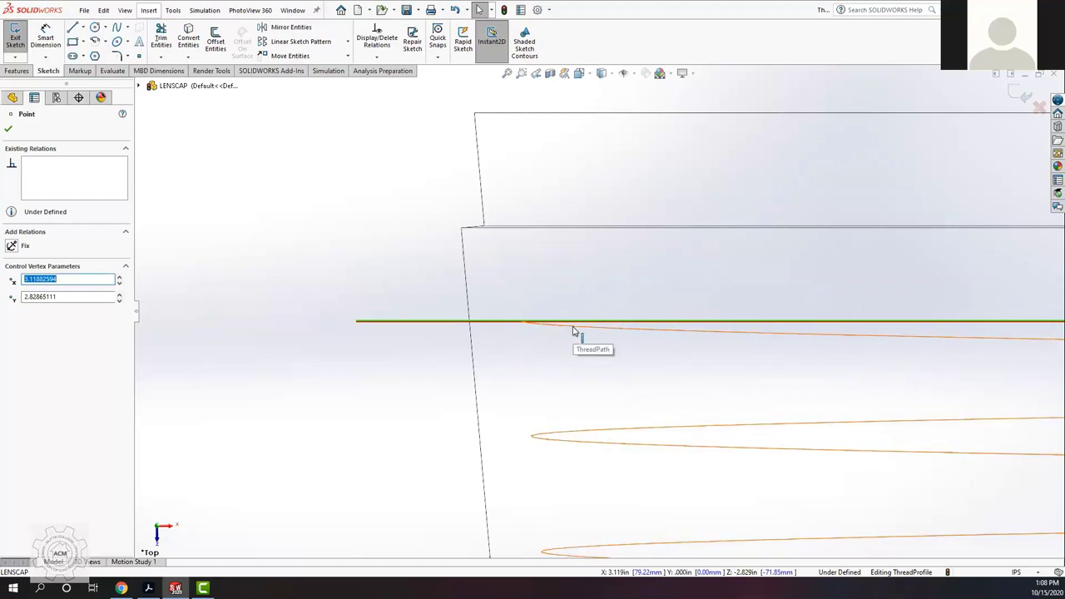
{"action": "left_click", "coordinate": [573, 331], "text": "ctrl"}
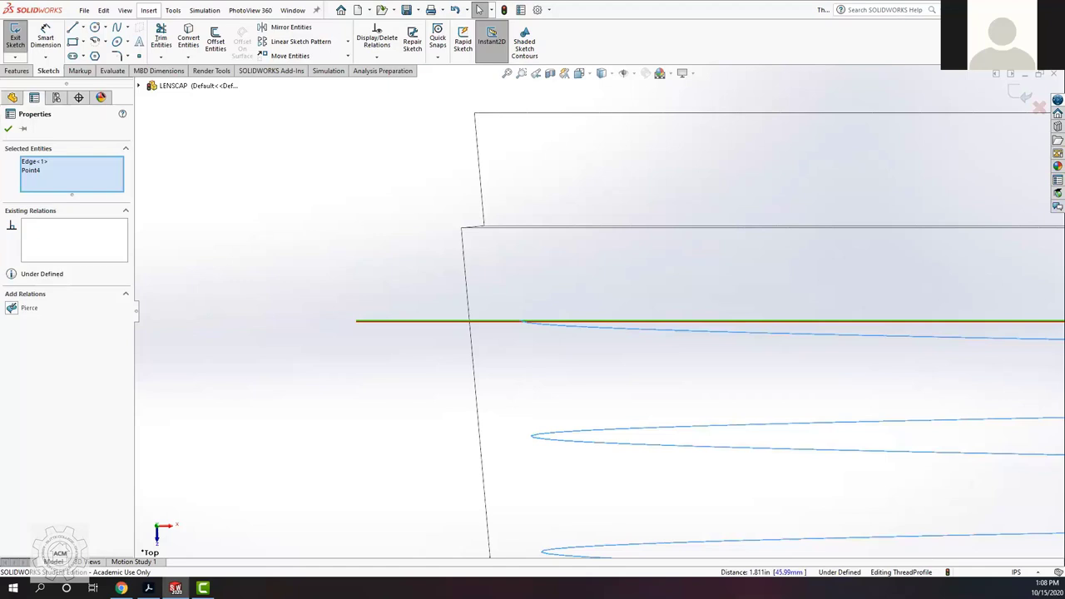
{"action": "key", "text": "alt+Tab"}
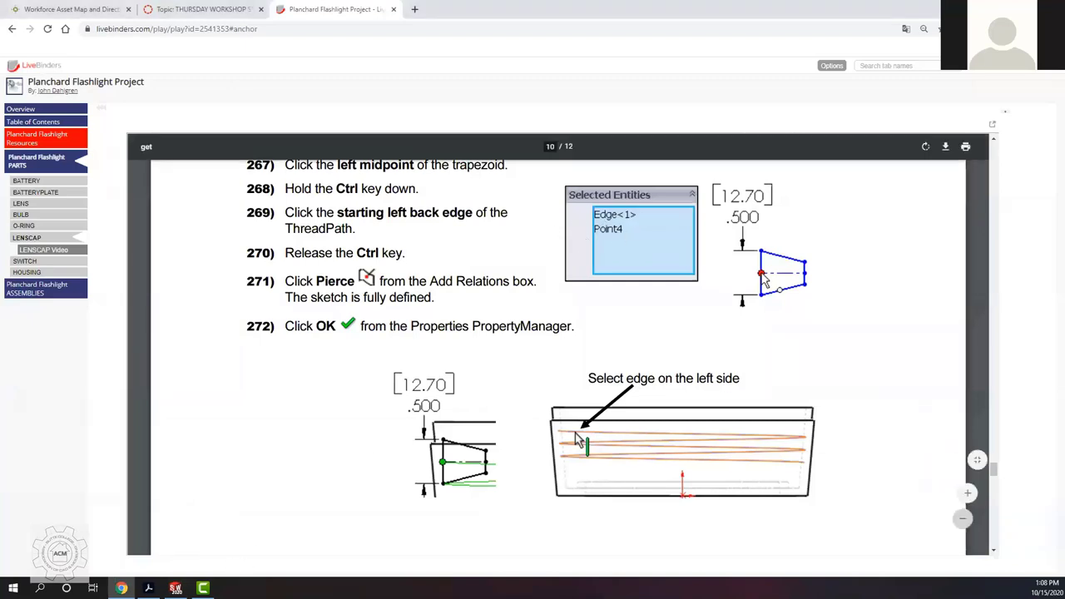
{"action": "key", "text": "alt+Tab"}
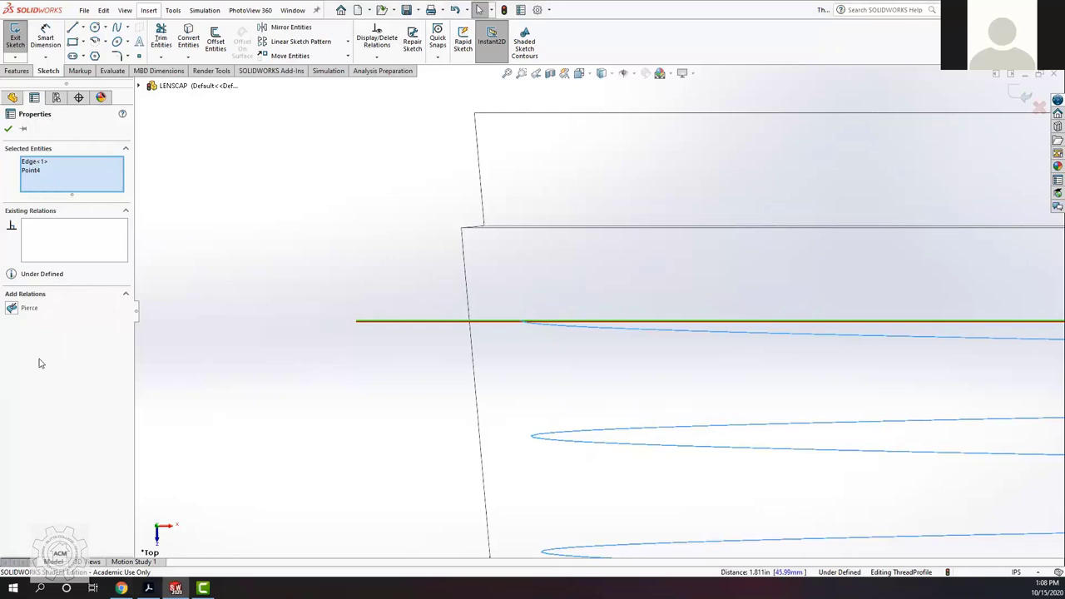
{"action": "left_click", "coordinate": [11, 309]}
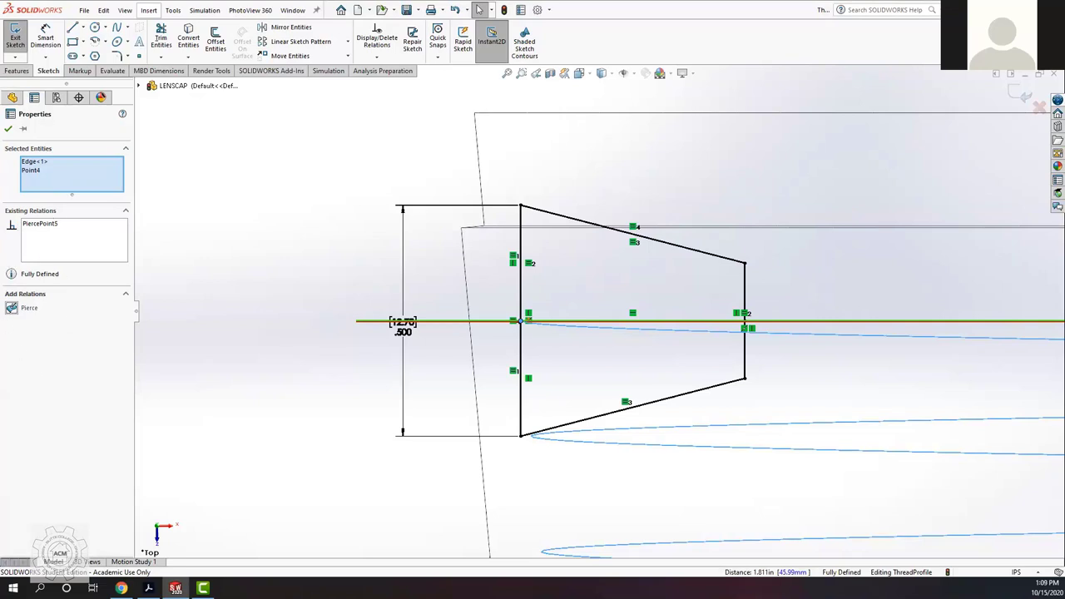
{"action": "left_click", "coordinate": [272, 336]}
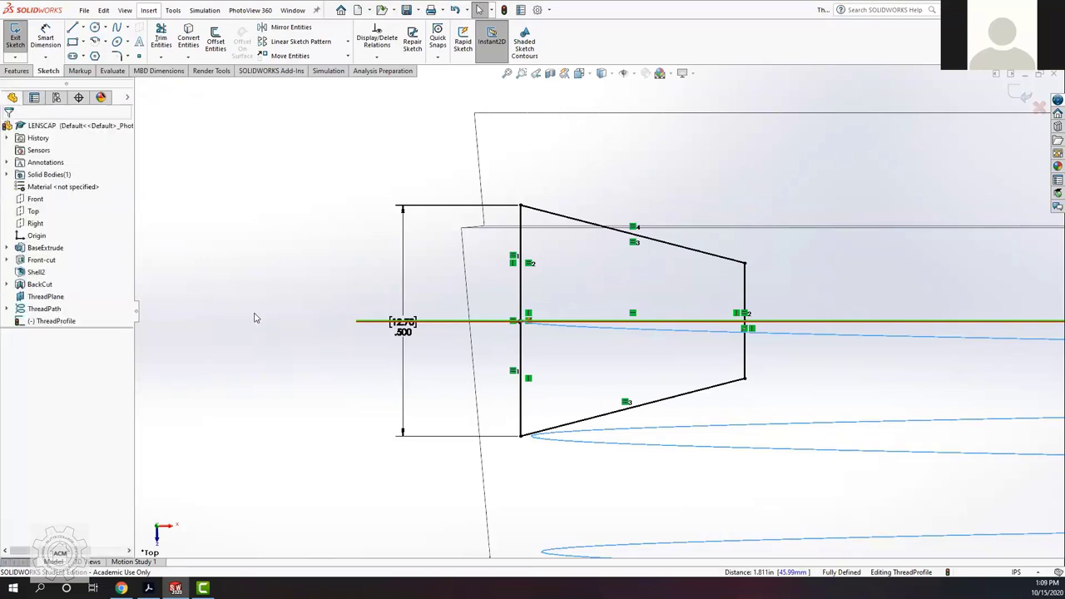
Step: Read tutorial steps 273–278 on changing the .500 dimension, then return to SOLIDWORKS
{"action": "left_click", "coordinate": [121, 588]}
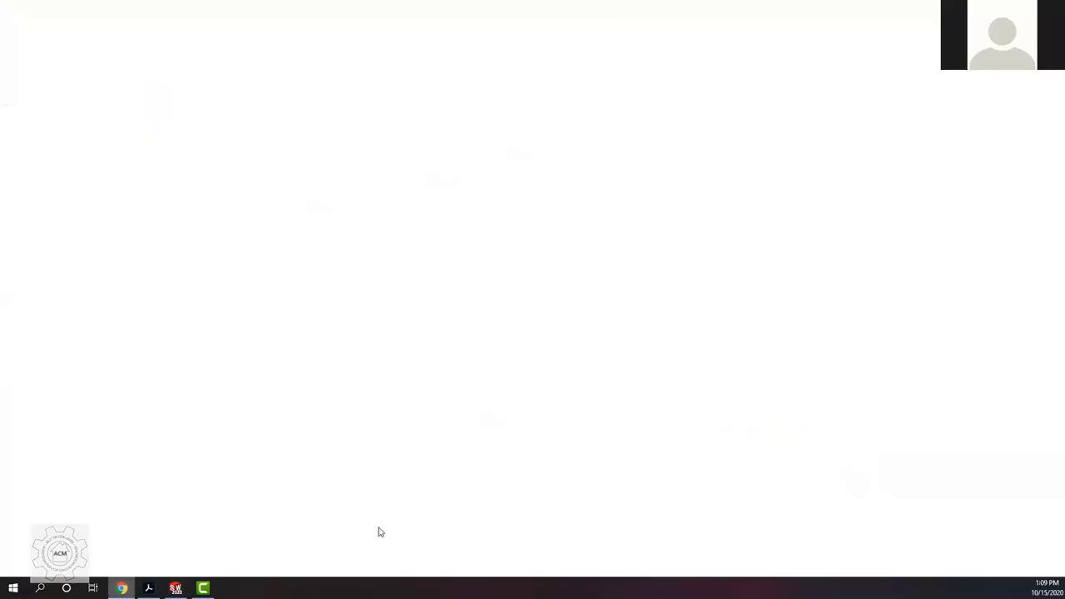
{"action": "scroll", "coordinate": [450, 388], "scroll_direction": "down", "scroll_amount": 3}
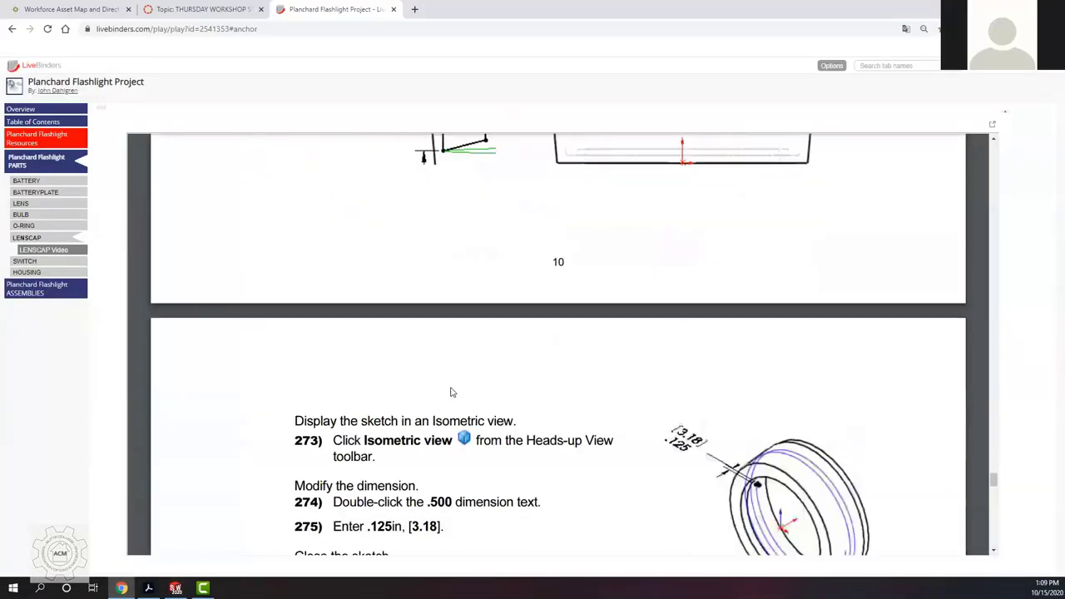
{"action": "scroll", "coordinate": [442, 382], "scroll_direction": "down", "scroll_amount": 1}
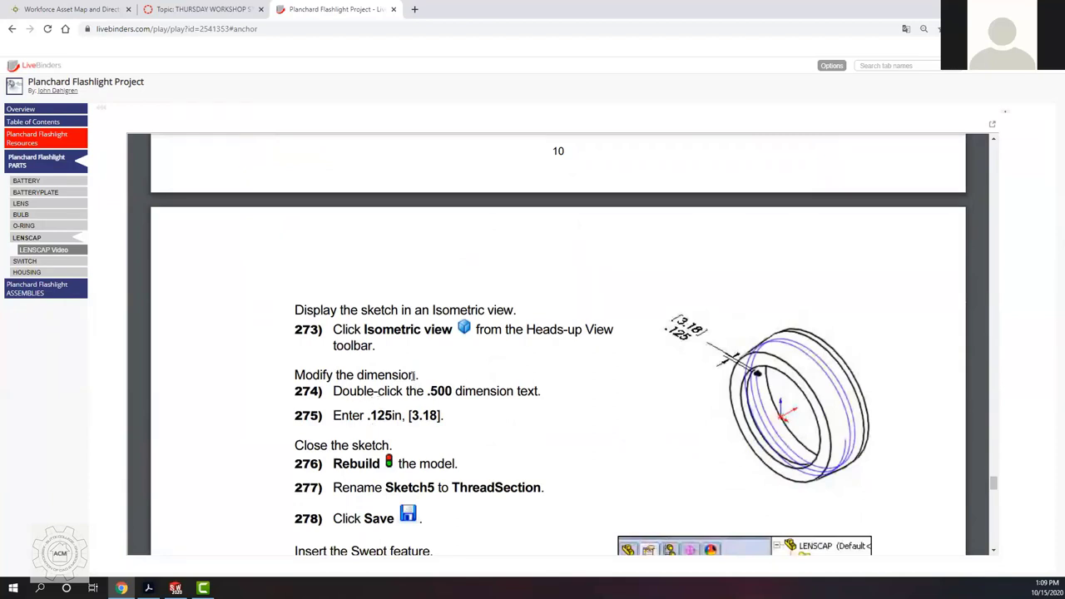
{"action": "scroll", "coordinate": [412, 375], "scroll_direction": "up", "scroll_amount": 2}
{"action": "scroll", "coordinate": [412, 375], "scroll_direction": "up", "scroll_amount": 1}
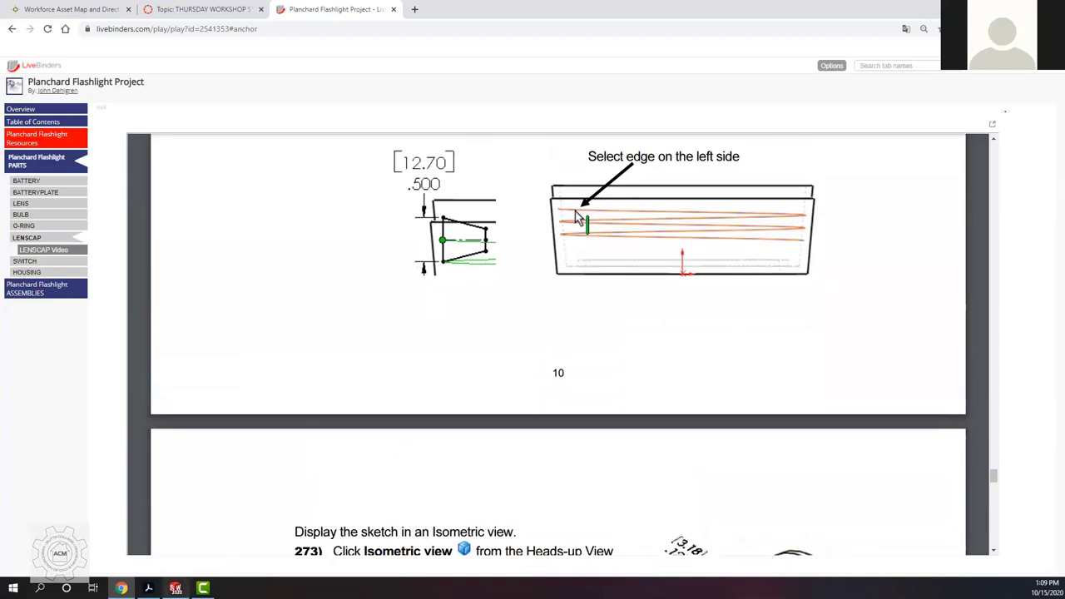
{"action": "left_click", "coordinate": [175, 588]}
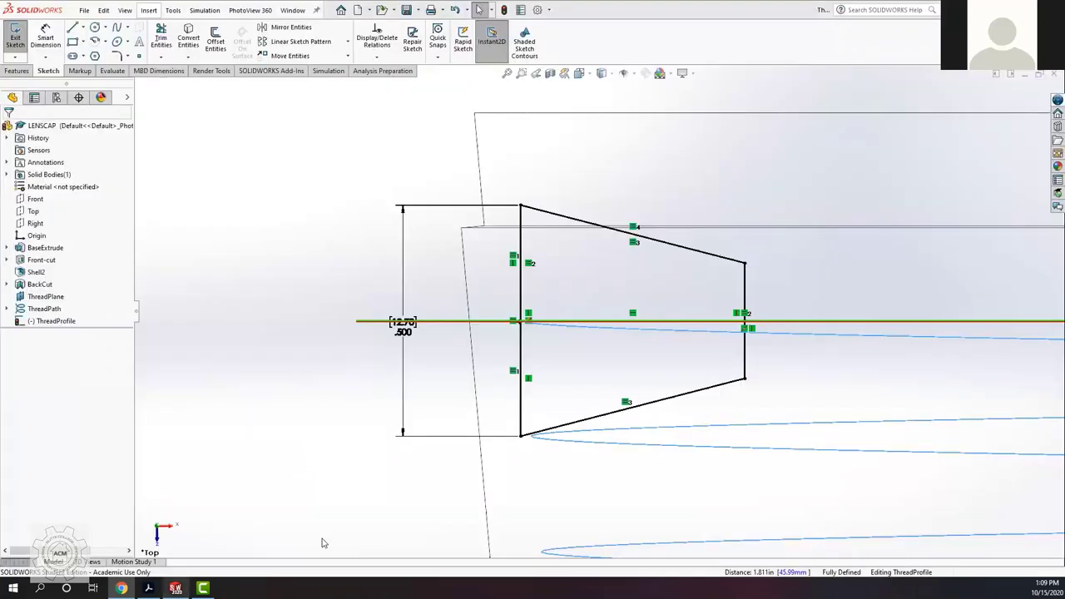
Step: Change the trapezoid's .500 height dimension to .125 and close the Dimension properties
{"action": "left_click", "coordinate": [407, 338]}
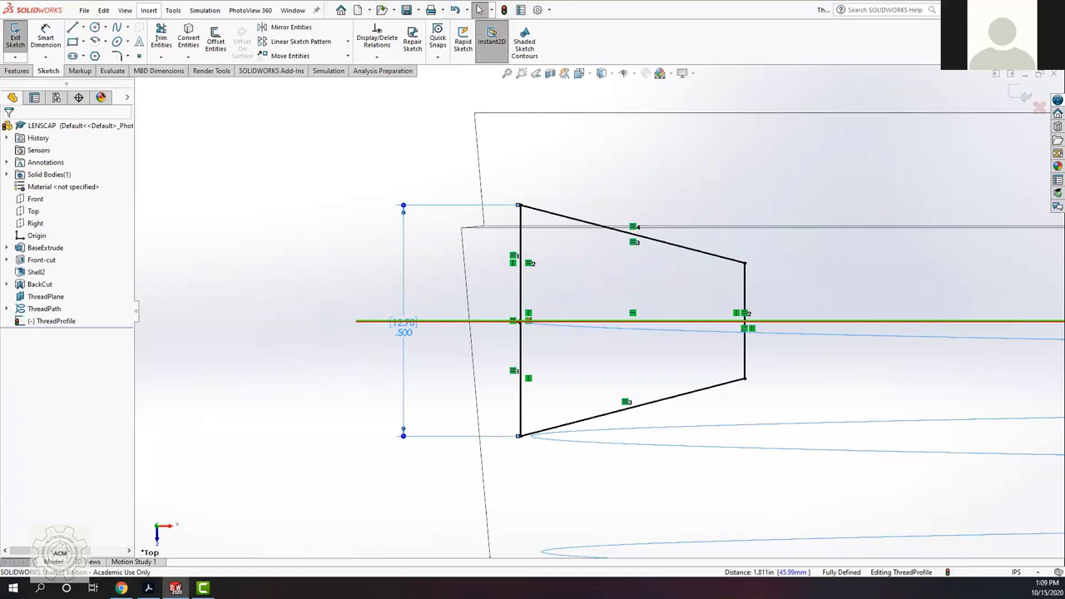
{"action": "left_click", "coordinate": [408, 342]}
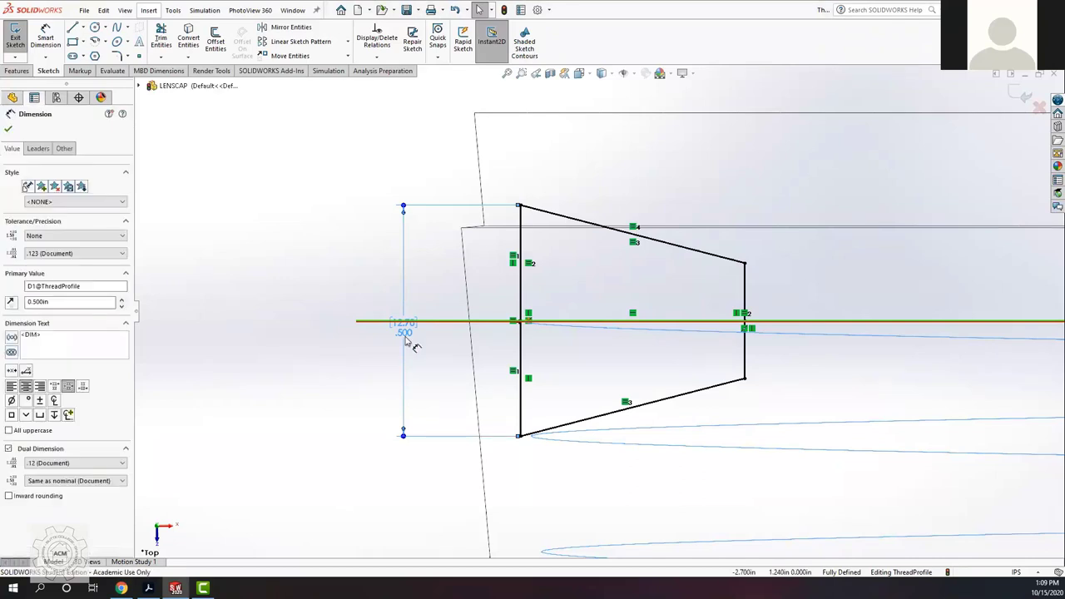
{"action": "key", "text": "Escape"}
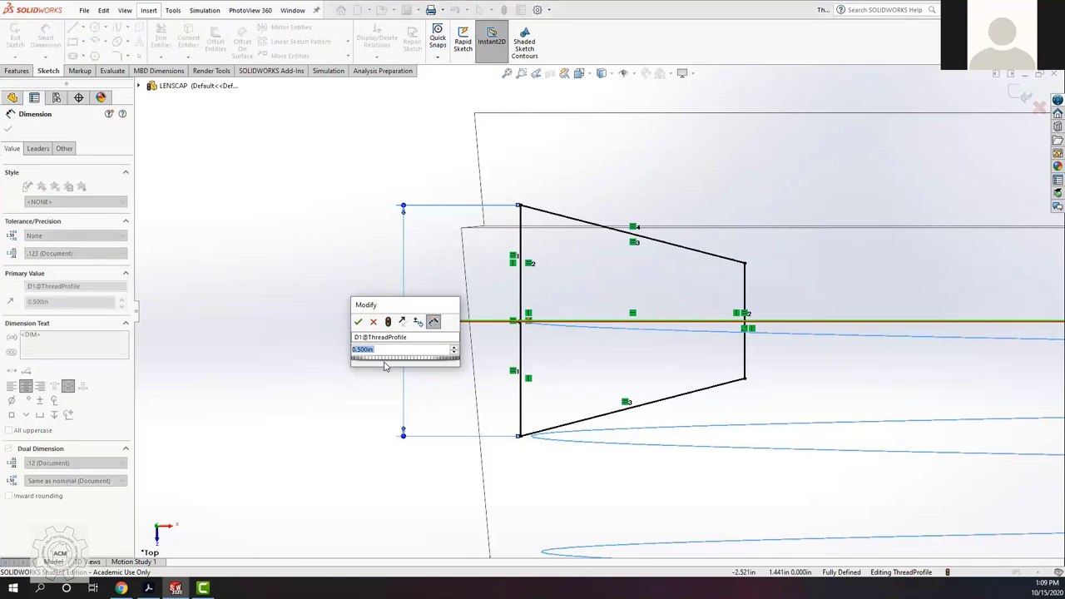
{"action": "type", "text": "1"}
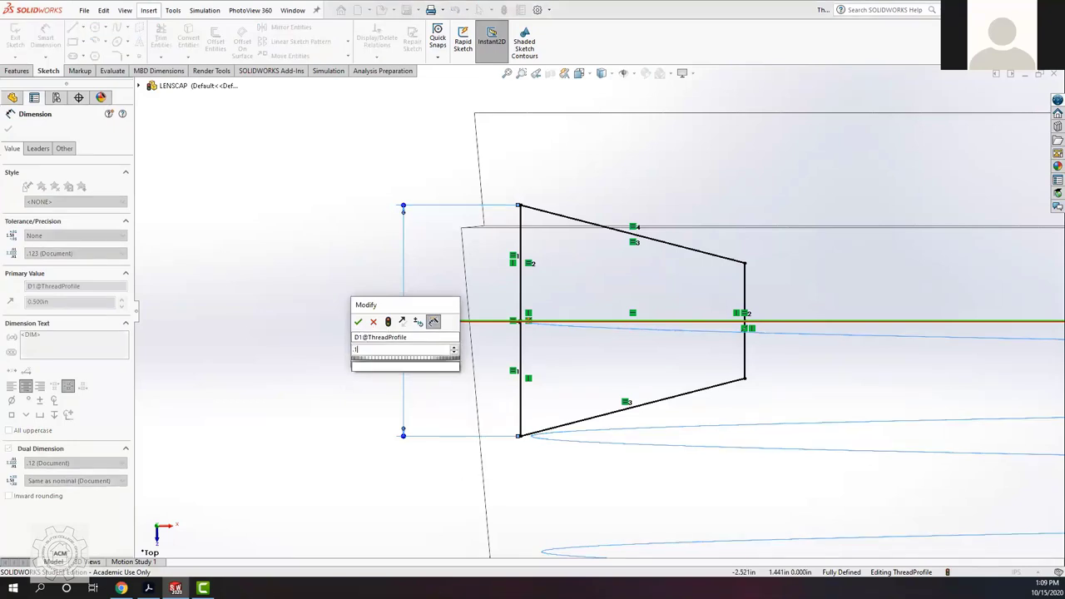
{"action": "type", "text": "25"}
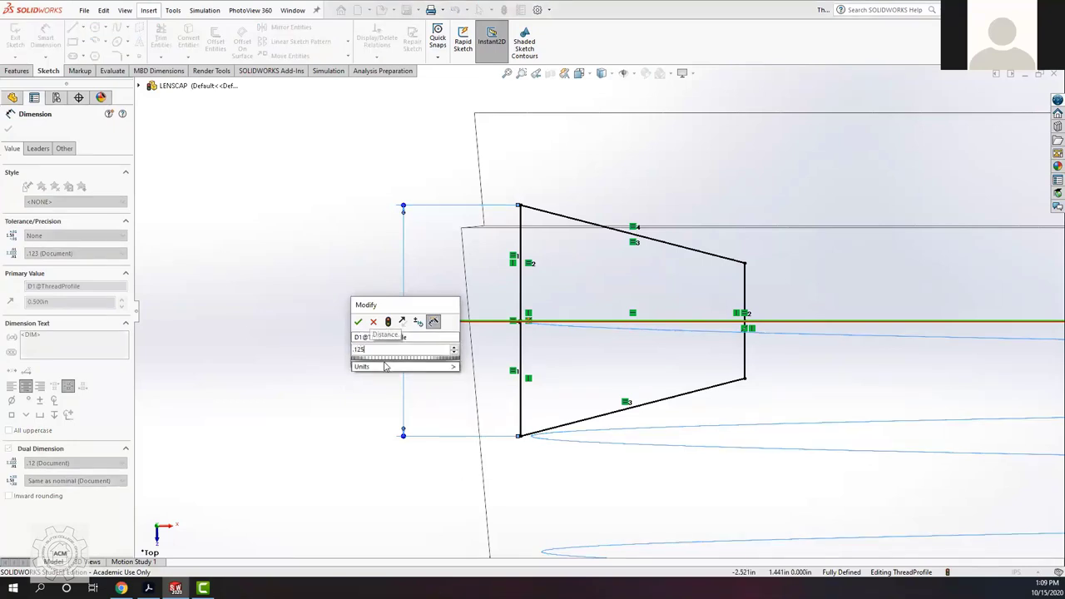
{"action": "left_click", "coordinate": [358, 323]}
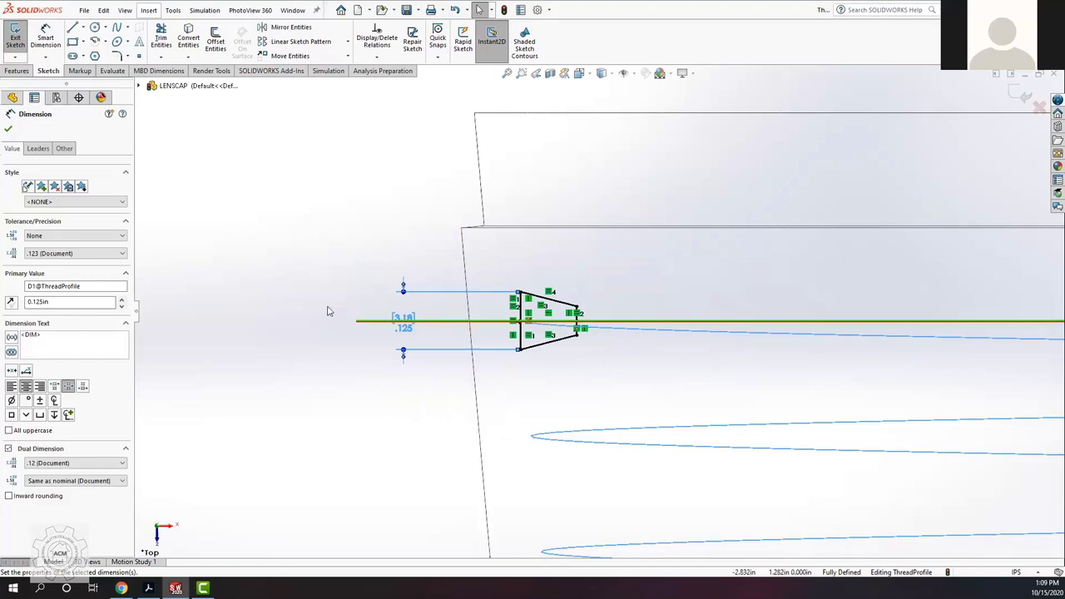
{"action": "left_click", "coordinate": [8, 130]}
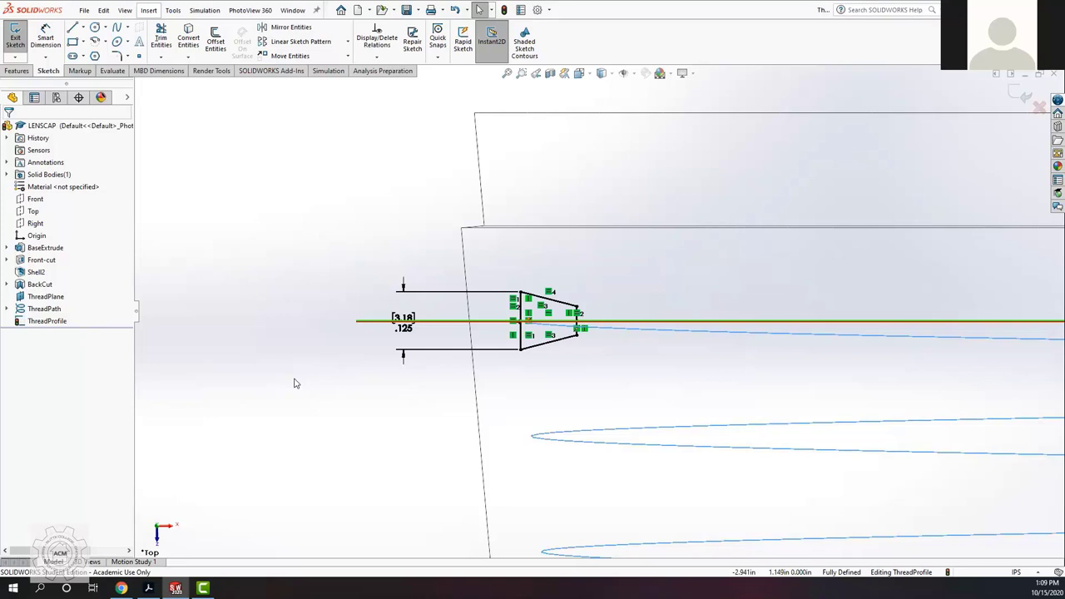
Step: Hide ThreadPlane and switch the model to the Isometric view
{"action": "right_click", "coordinate": [39, 303]}
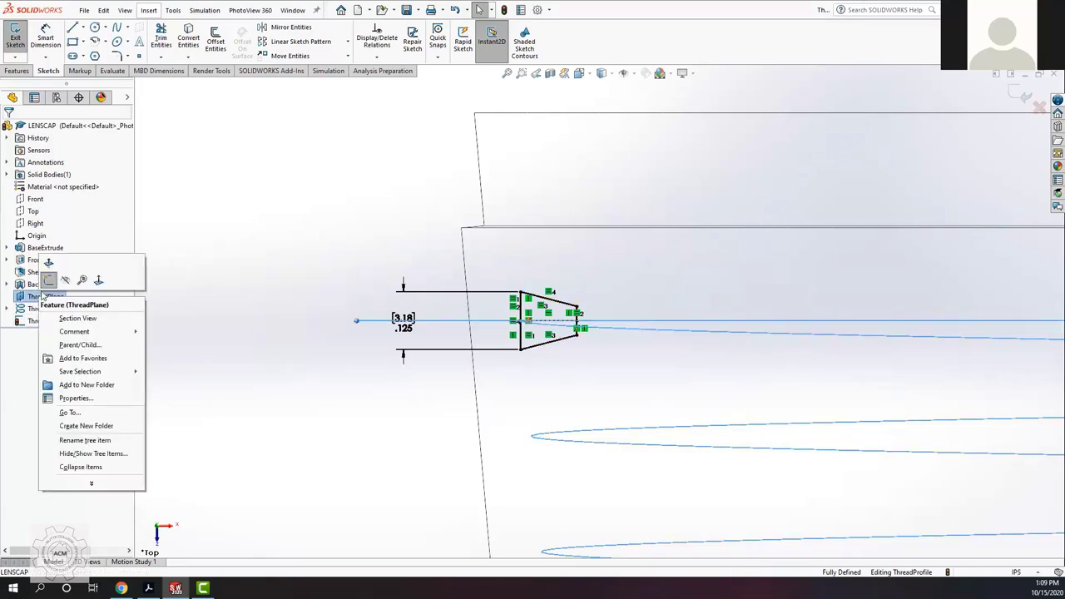
{"action": "left_click", "coordinate": [65, 283]}
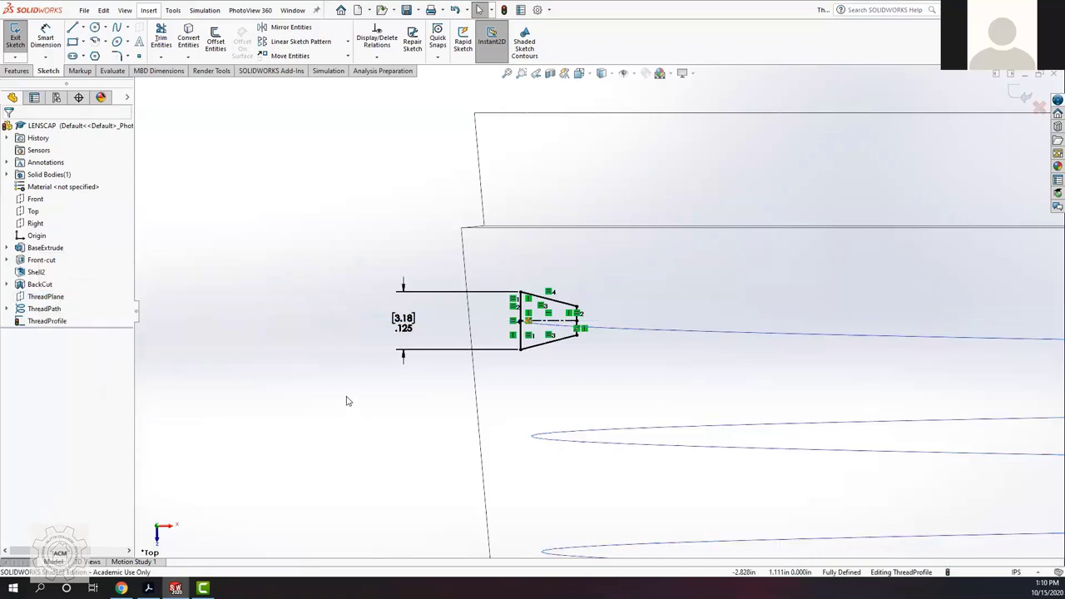
{"action": "key", "text": "space"}
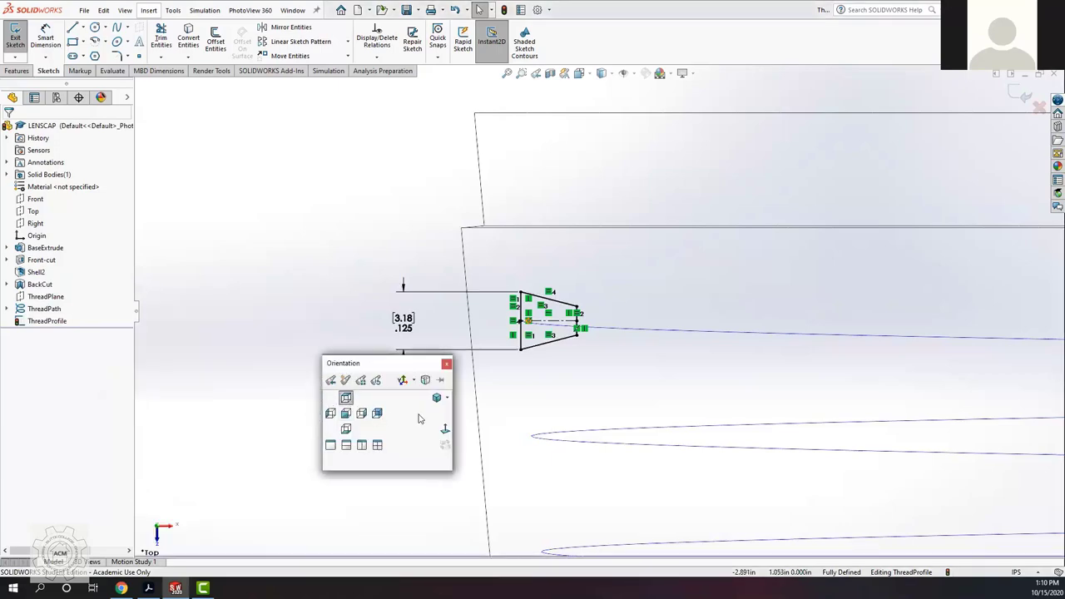
{"action": "left_click", "coordinate": [438, 397]}
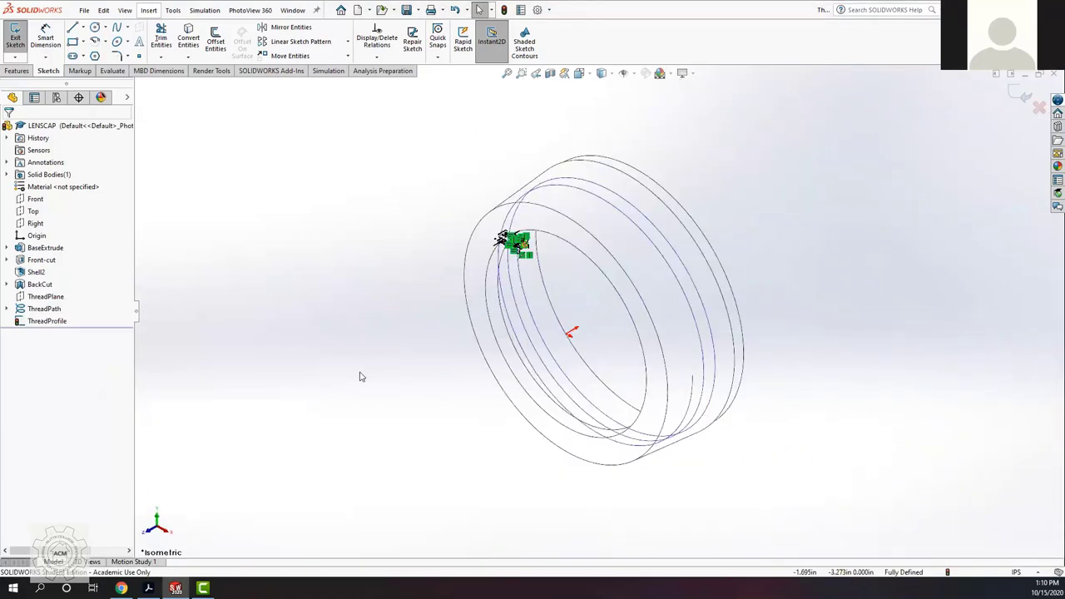
Step: Zoom to check the model, then bring up the tutorial's ThreadSection and Swept steps
{"action": "scroll", "coordinate": [512, 241], "scroll_direction": "down", "scroll_amount": 6}
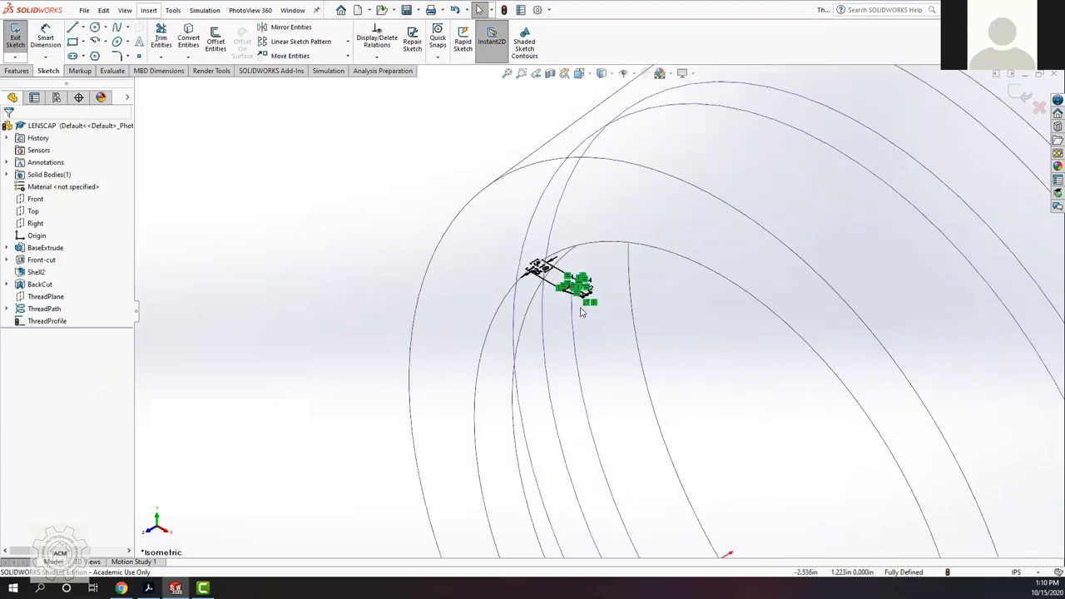
{"action": "scroll", "coordinate": [583, 304], "scroll_direction": "down", "scroll_amount": 4}
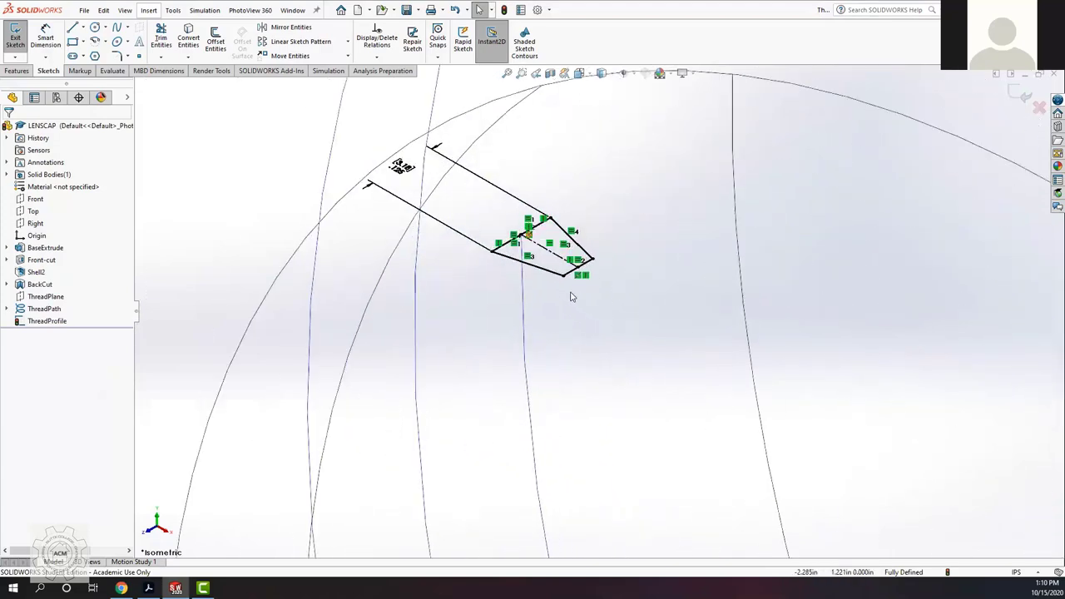
{"action": "scroll", "coordinate": [572, 297], "scroll_direction": "up", "scroll_amount": 8}
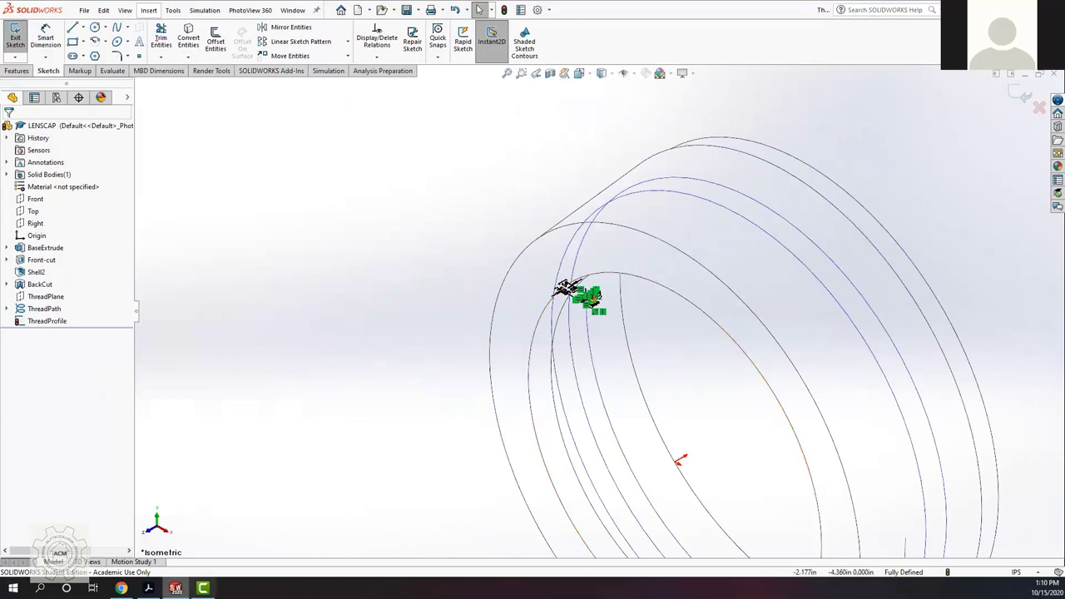
{"action": "left_click", "coordinate": [122, 588]}
{"action": "scroll", "coordinate": [602, 473], "scroll_direction": "down", "scroll_amount": 6}
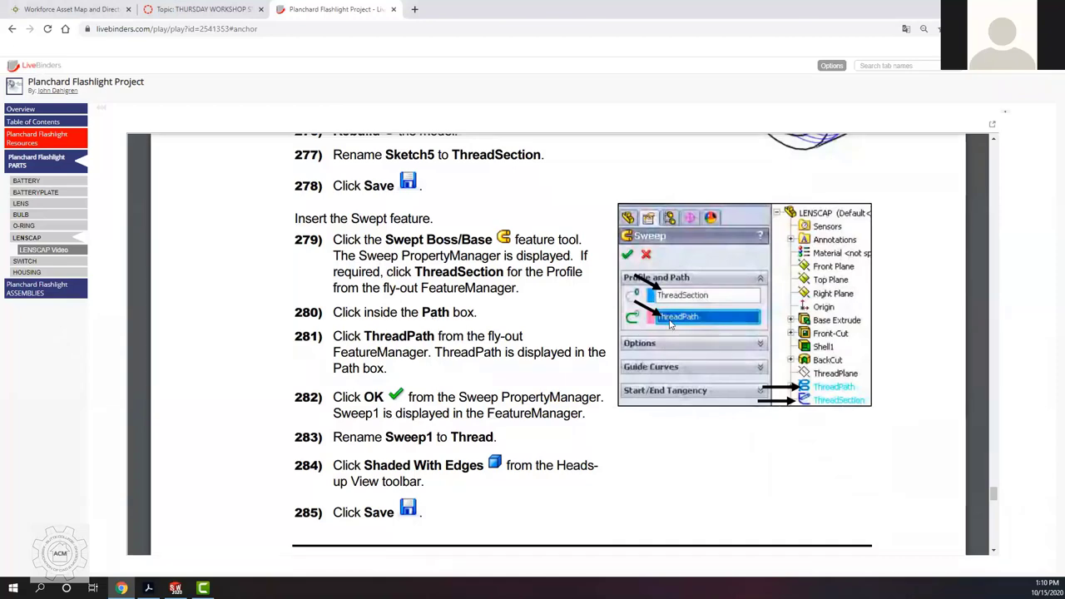
Step: Read tutorial steps 277–285 and the swept geometry tip, then return to SOLIDWORKS
{"action": "scroll", "coordinate": [461, 437], "scroll_direction": "down", "scroll_amount": 3}
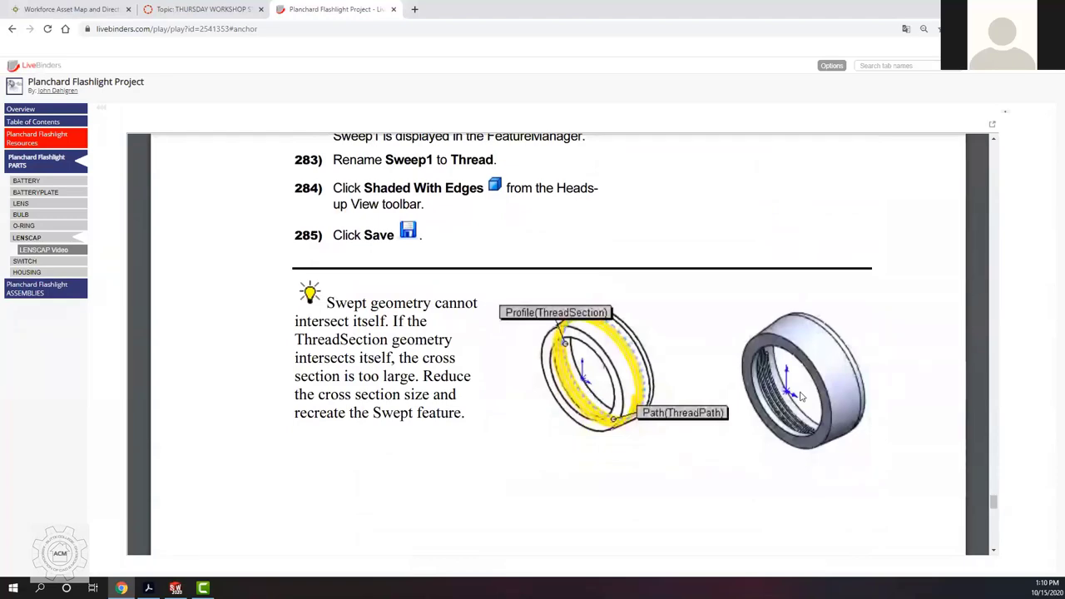
{"action": "scroll", "coordinate": [886, 253], "scroll_direction": "up", "scroll_amount": 3}
{"action": "scroll", "coordinate": [443, 176], "scroll_direction": "up", "scroll_amount": 2}
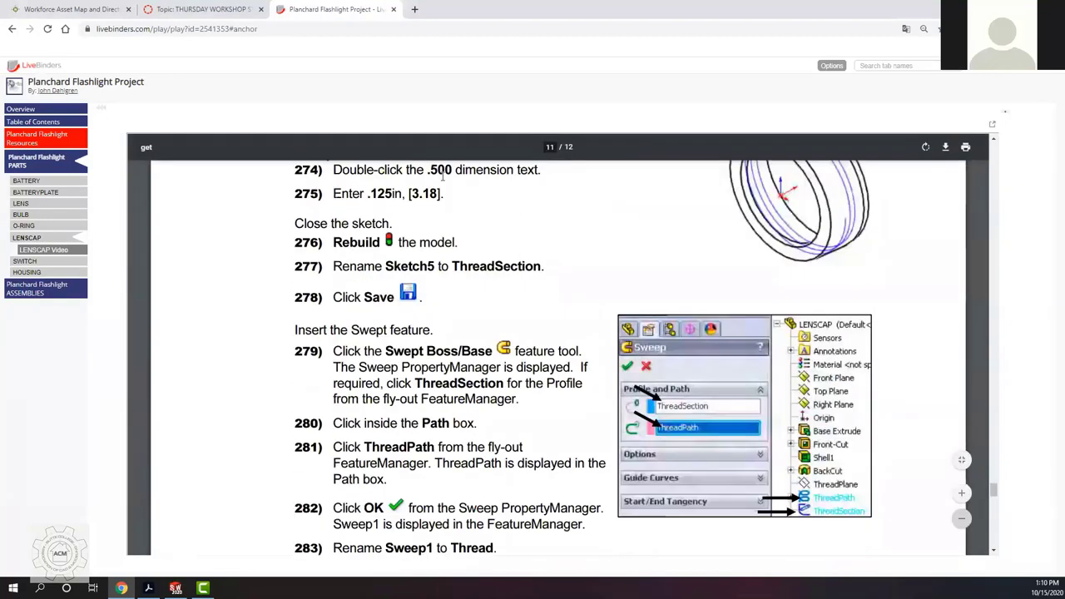
{"action": "left_click", "coordinate": [176, 588]}
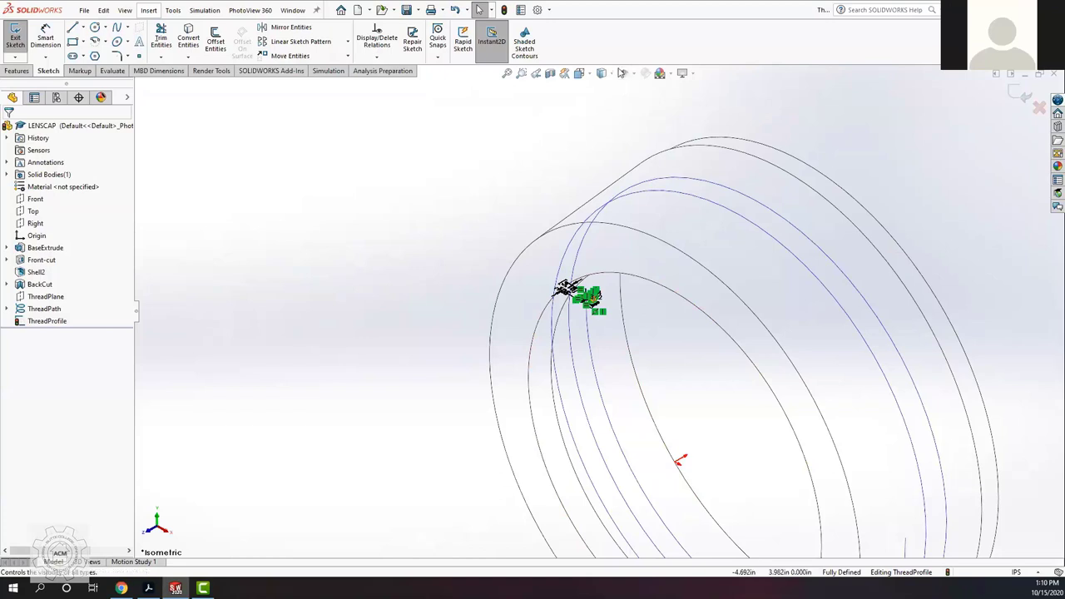
Step: Set the display style to Shaded With Edges and bring up the Features toolbar
{"action": "left_click", "coordinate": [604, 74]}
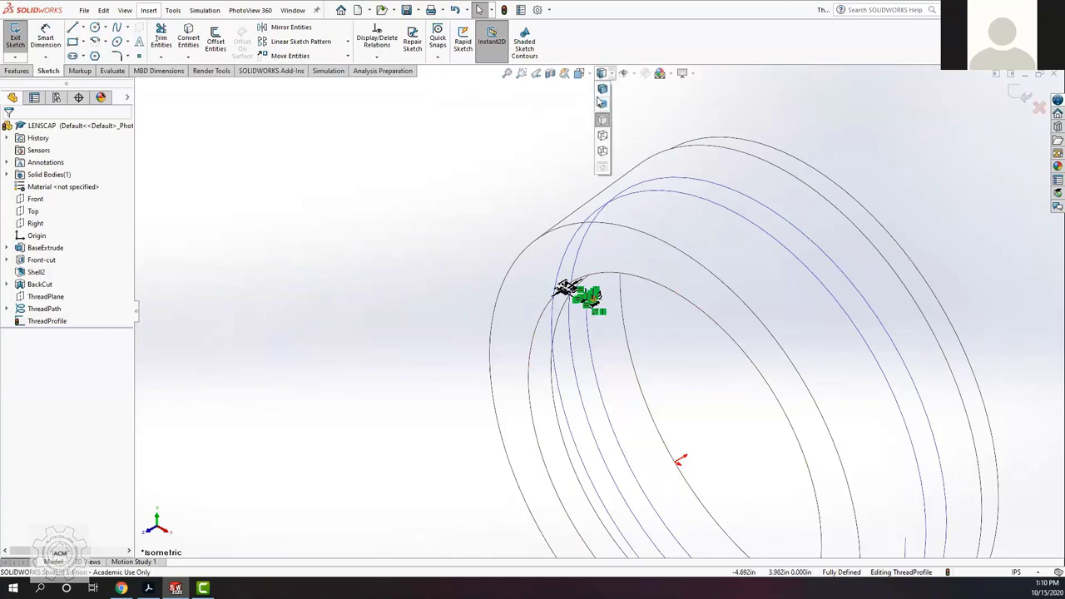
{"action": "left_click", "coordinate": [603, 89]}
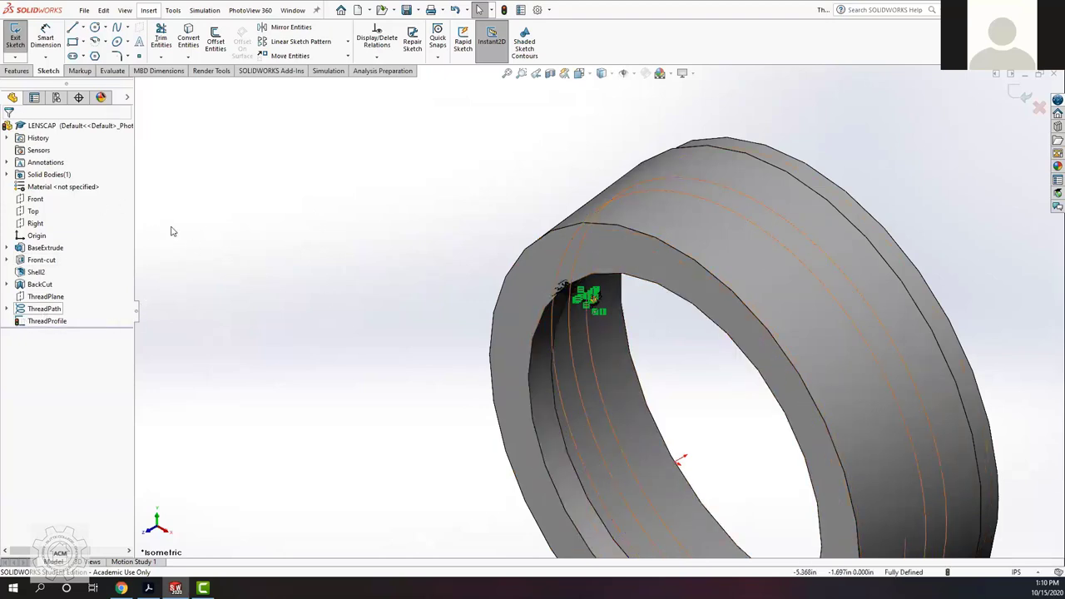
{"action": "left_click", "coordinate": [17, 71]}
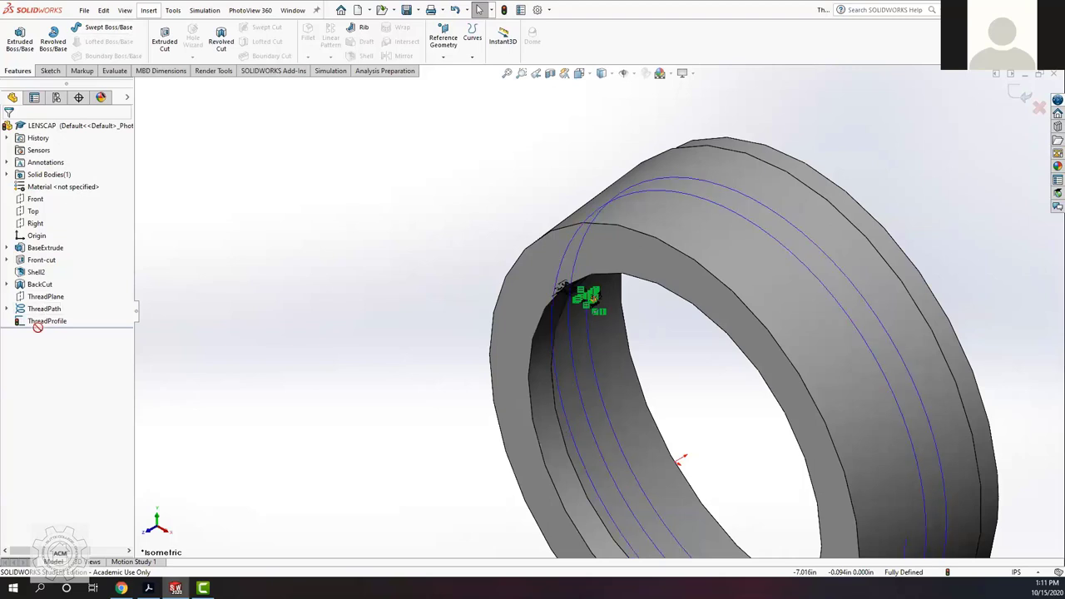
Step: Cancel the stray Revolve and sweep ThreadProfile along the ThreadPath helix, creating Sweep1
{"action": "left_click", "coordinate": [52, 34]}
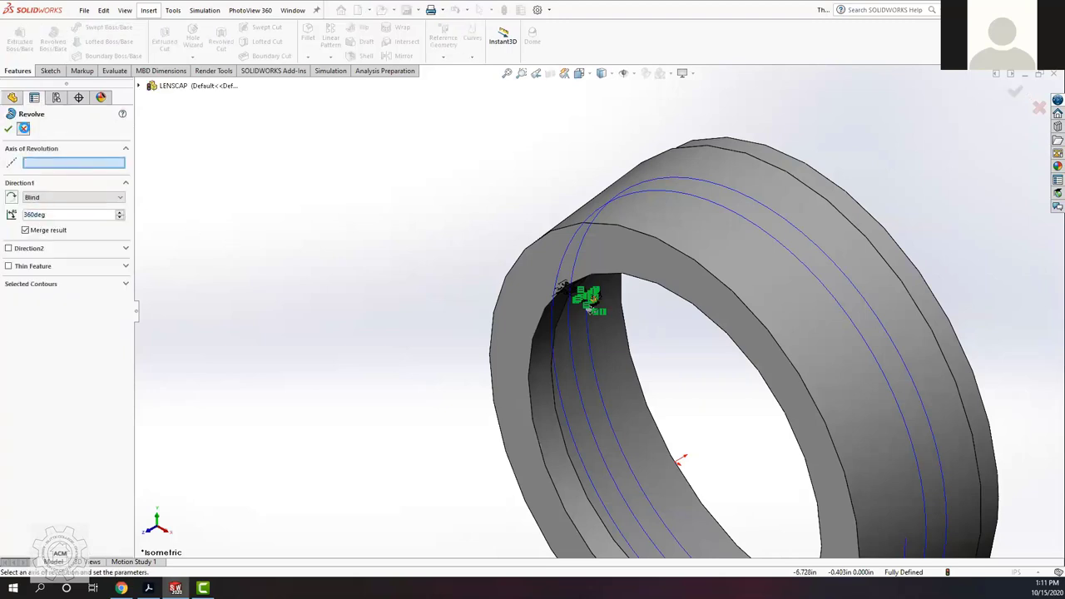
{"action": "left_click", "coordinate": [25, 130]}
{"action": "left_click", "coordinate": [79, 30]}
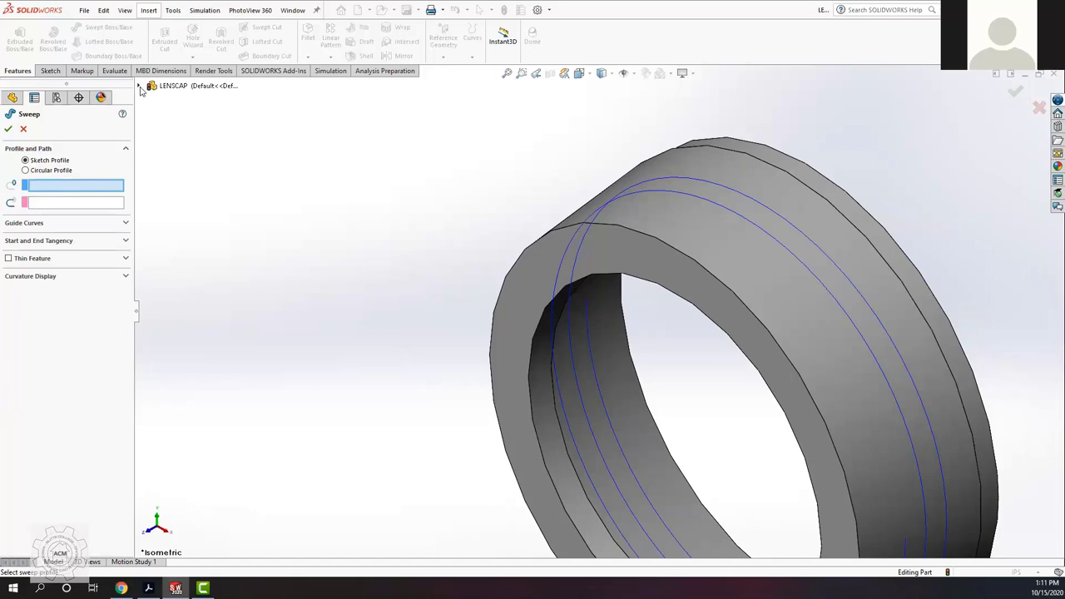
{"action": "left_click", "coordinate": [141, 87]}
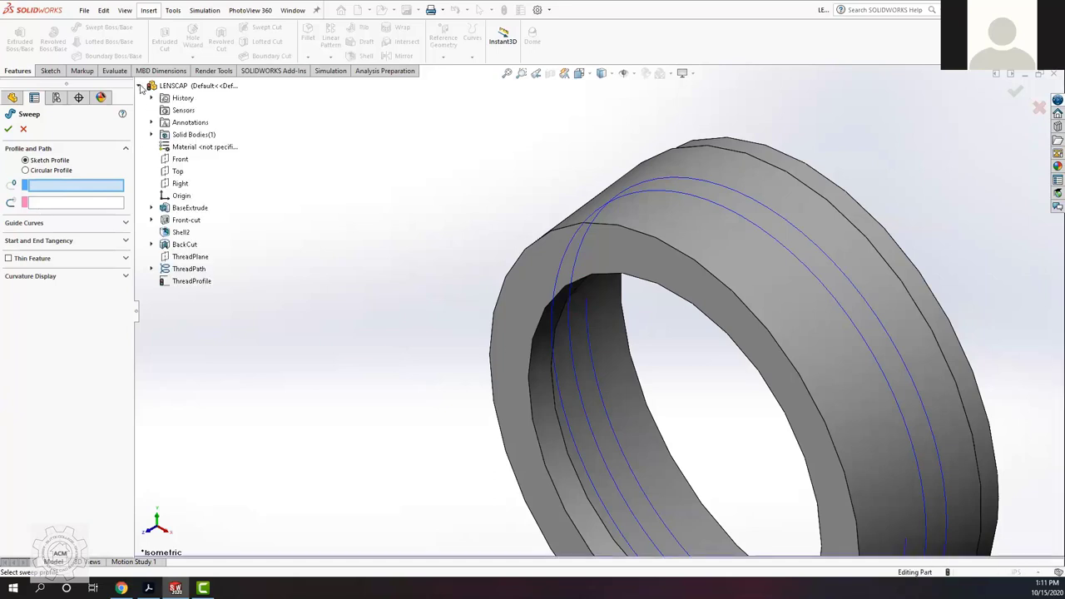
{"action": "left_click", "coordinate": [192, 282]}
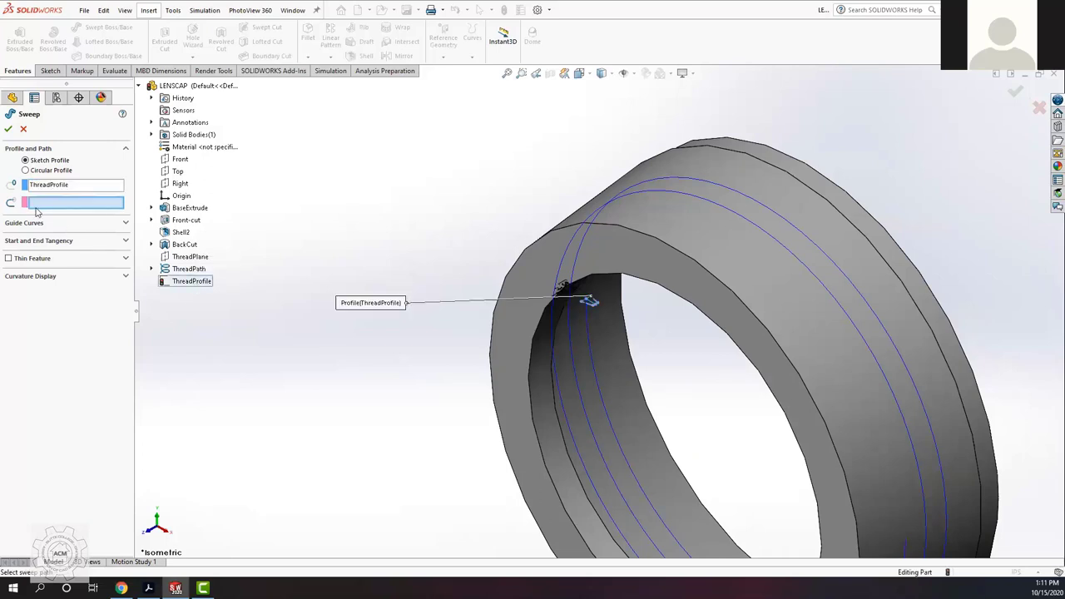
{"action": "left_click", "coordinate": [189, 268]}
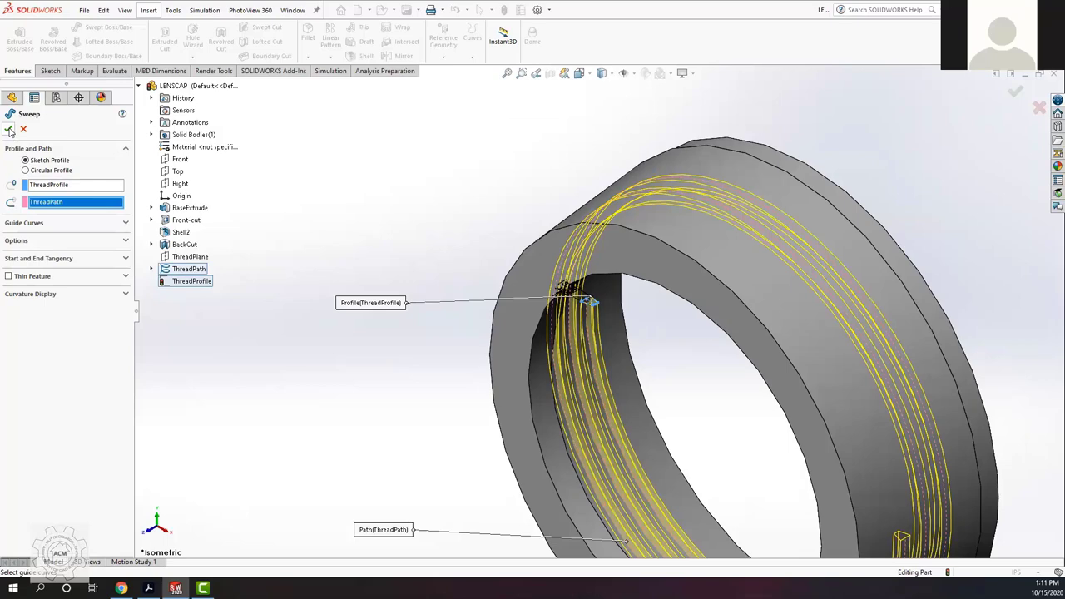
{"action": "key", "text": "Return"}
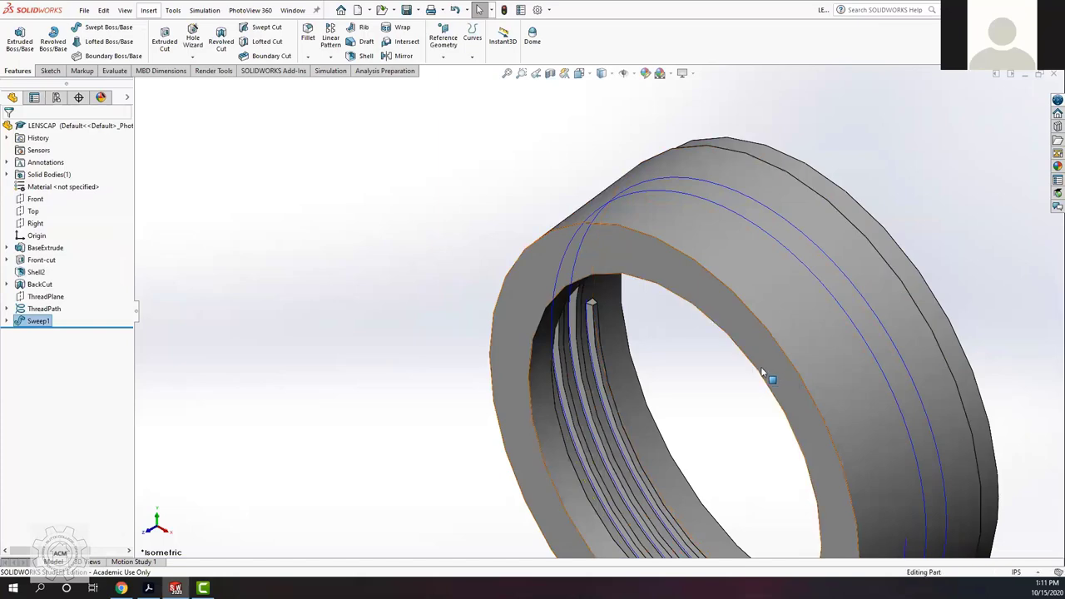
{"action": "middle_click_drag", "start_coordinate": [768, 375], "coordinate": [733, 460]}
{"action": "scroll", "coordinate": [1003, 317], "scroll_direction": "up", "scroll_amount": 4}
{"action": "scroll", "coordinate": [824, 339], "scroll_direction": "down", "scroll_amount": 6}
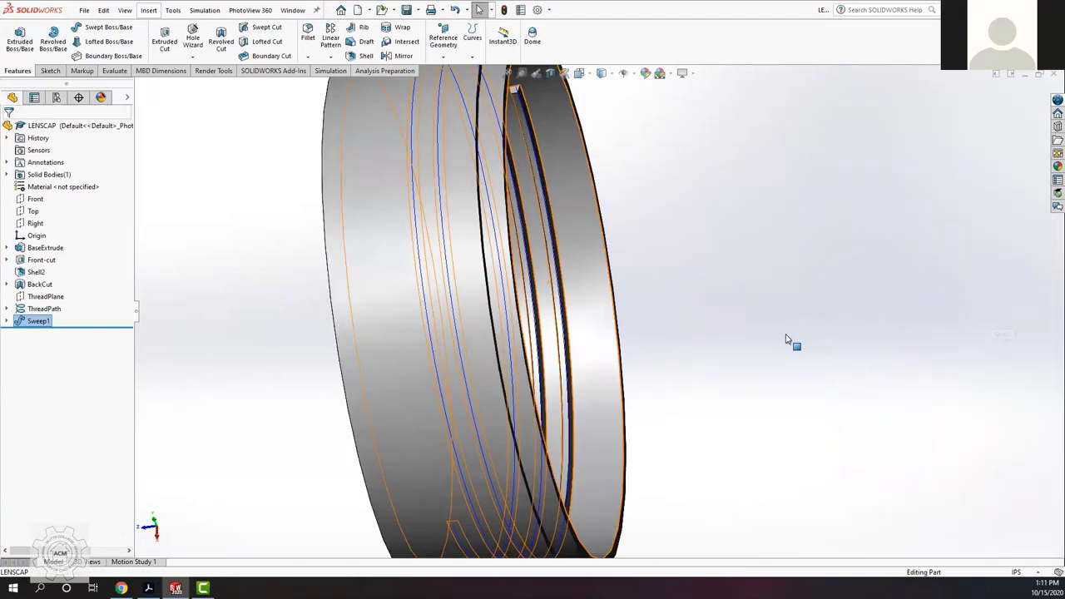
{"action": "middle_click_drag", "start_coordinate": [579, 326], "coordinate": [542, 419]}
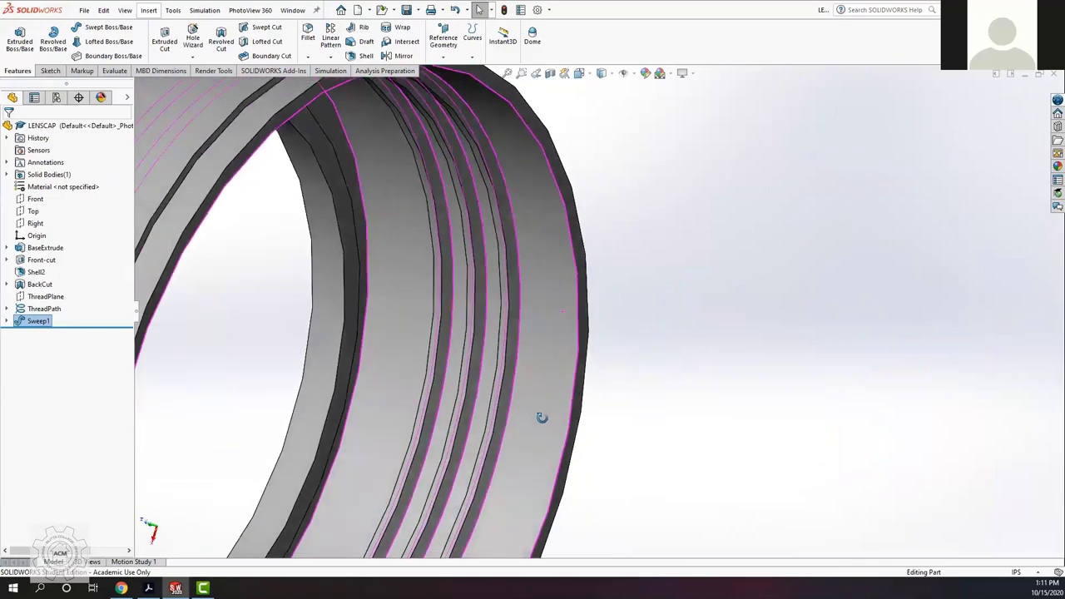
{"action": "scroll", "coordinate": [486, 248], "scroll_direction": "up", "scroll_amount": 5}
{"action": "middle_click_drag", "start_coordinate": [486, 248], "coordinate": [527, 231]}
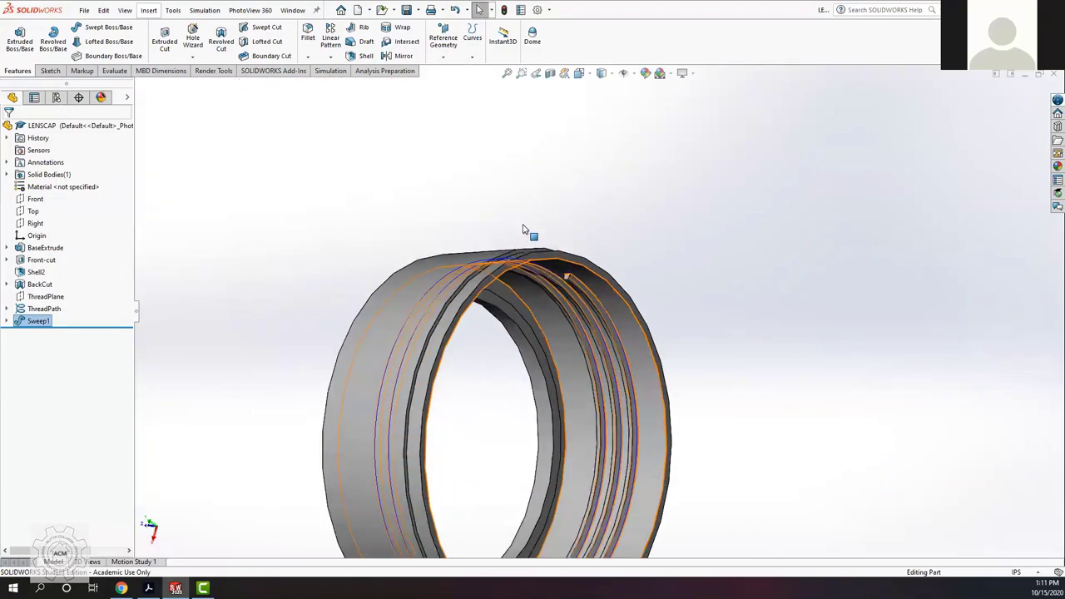
{"action": "scroll", "coordinate": [587, 333], "scroll_direction": "down", "scroll_amount": 4}
{"action": "scroll", "coordinate": [587, 333], "scroll_direction": "down", "scroll_amount": 3}
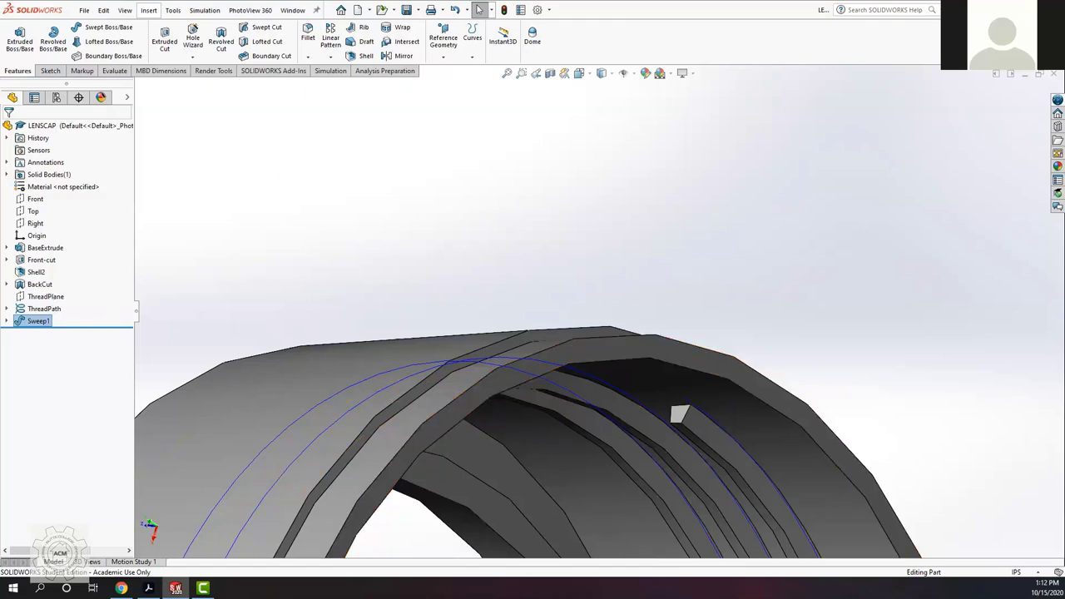
Step: Scroll the LiveBinders tutorial to steps 281–285 on renaming Sweep1 to Thread
{"action": "key", "text": "alt+Tab"}
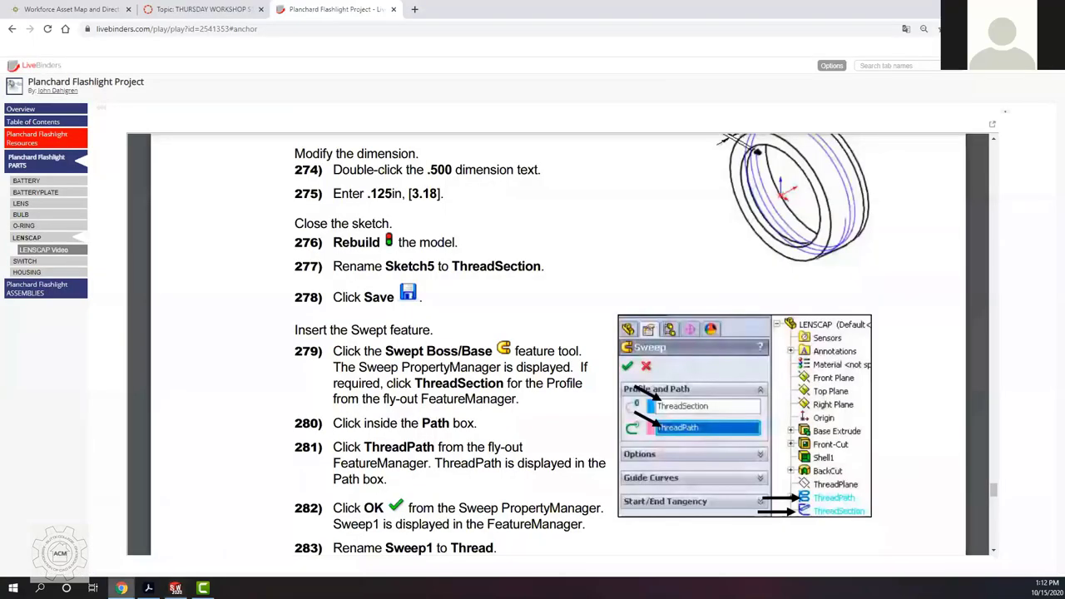
{"action": "scroll", "coordinate": [374, 435], "scroll_direction": "down", "scroll_amount": 5}
{"action": "scroll", "coordinate": [374, 436], "scroll_direction": "up", "scroll_amount": 2}
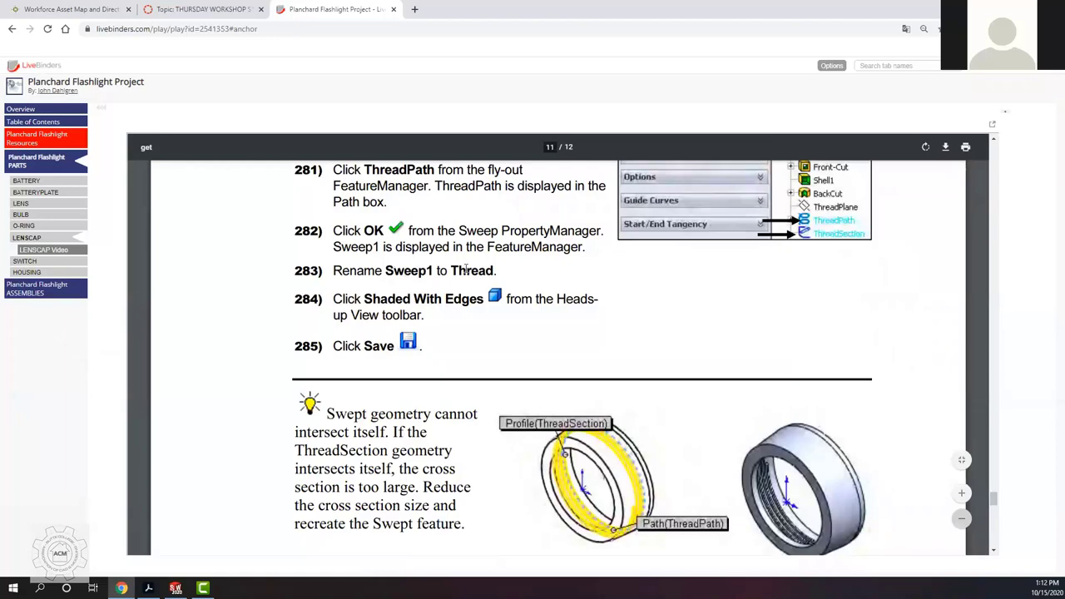
Step: Rename the Sweep1 feature to 'Thread' in the FeatureManager tree
{"action": "left_click", "coordinate": [175, 588]}
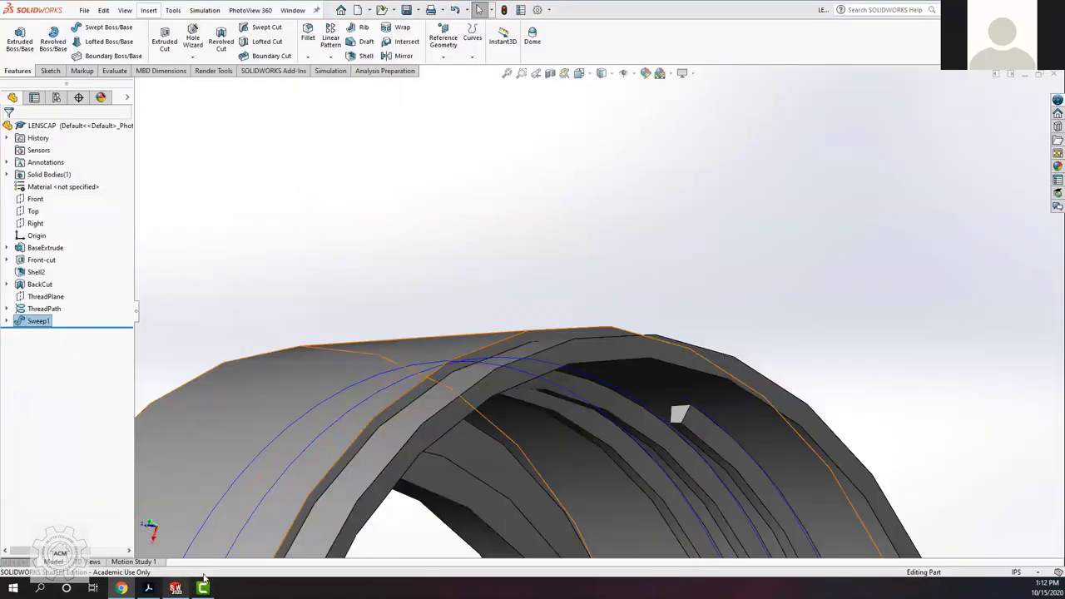
{"action": "left_click", "coordinate": [50, 321]}
{"action": "left_click", "coordinate": [56, 323]}
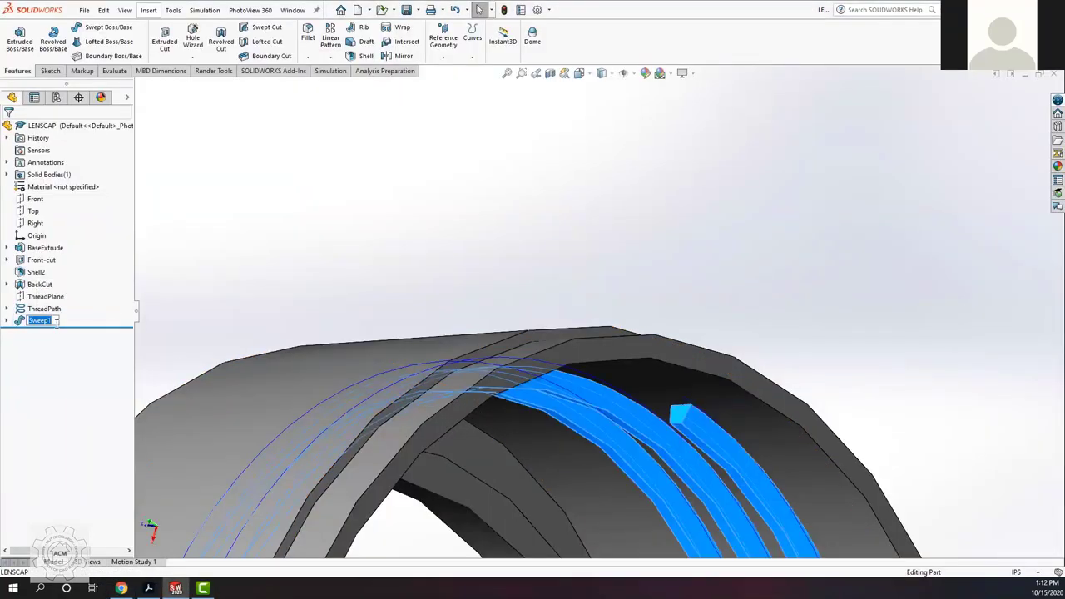
{"action": "type", "text": "Thread"}
{"action": "key", "text": "Return"}
{"action": "left_click", "coordinate": [753, 260]}
Step: Hide the ThreadPath helix curves
{"action": "scroll", "coordinate": [678, 416], "scroll_direction": "down", "scroll_amount": 5}
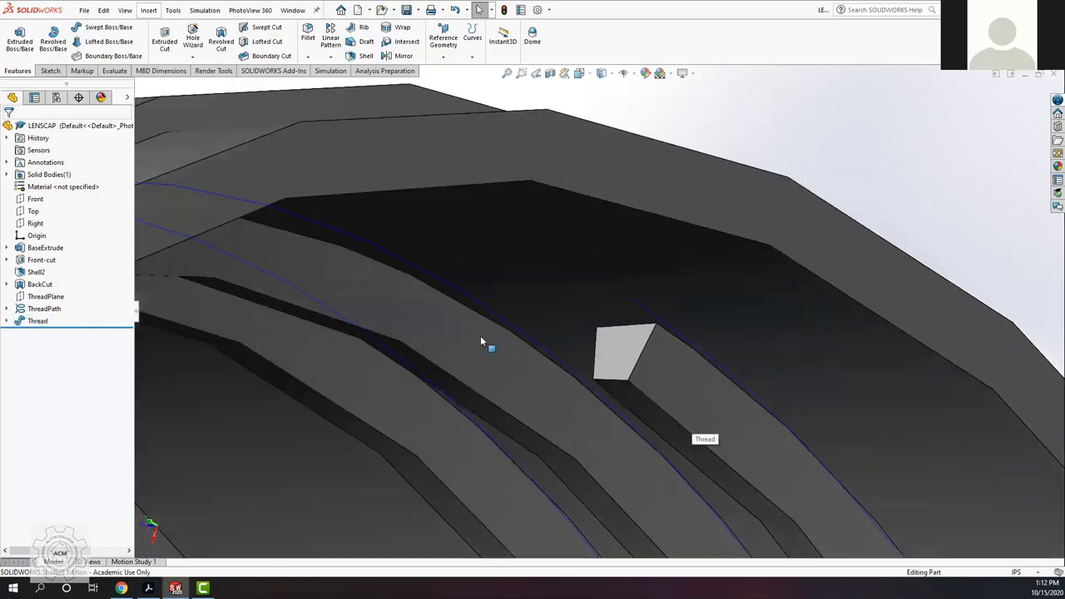
{"action": "right_click", "coordinate": [45, 311]}
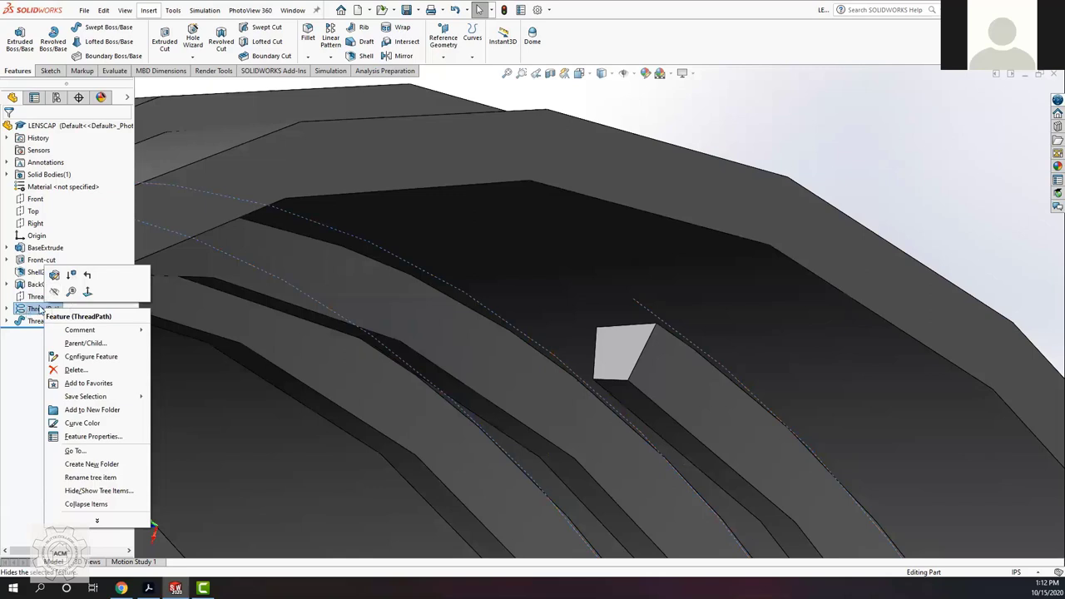
{"action": "left_click", "coordinate": [55, 292]}
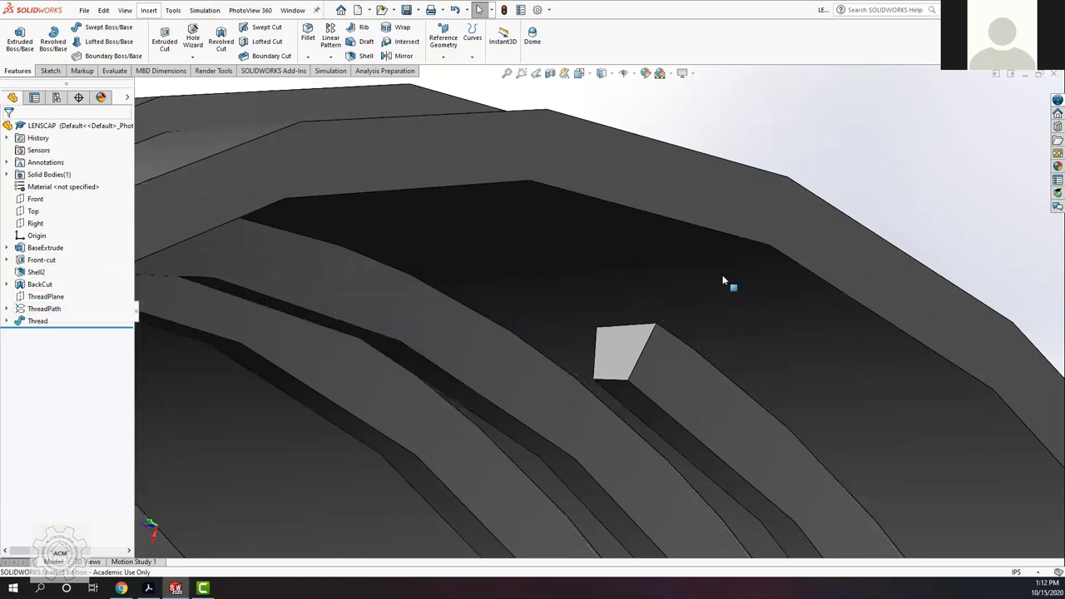
{"action": "scroll", "coordinate": [742, 248], "scroll_direction": "down", "scroll_amount": 2}
{"action": "scroll", "coordinate": [573, 340], "scroll_direction": "up", "scroll_amount": 5}
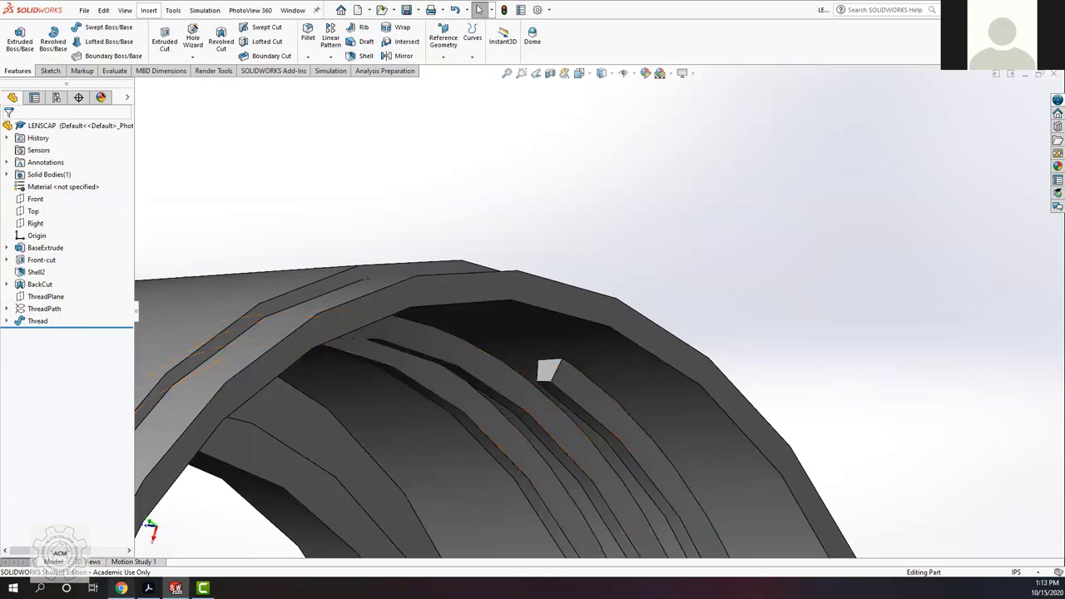
{"action": "left_click", "coordinate": [121, 588]}
Step: Scroll the tutorial to the notes on the 30° chamfer at the thread's start
{"action": "scroll", "coordinate": [539, 459], "scroll_direction": "down", "scroll_amount": 10}
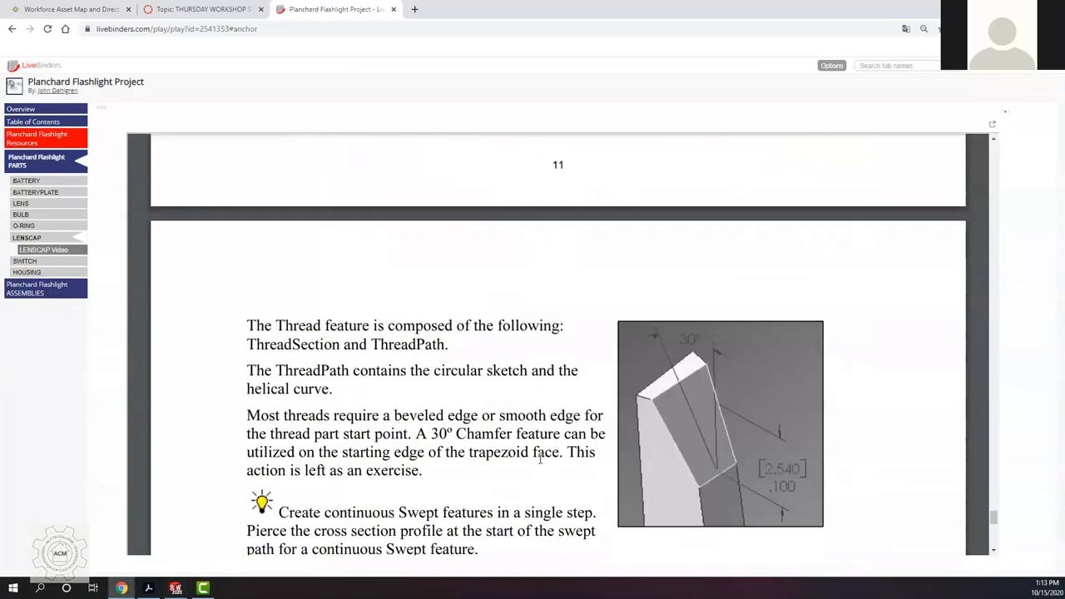
{"action": "scroll", "coordinate": [624, 308], "scroll_direction": "up", "scroll_amount": 2}
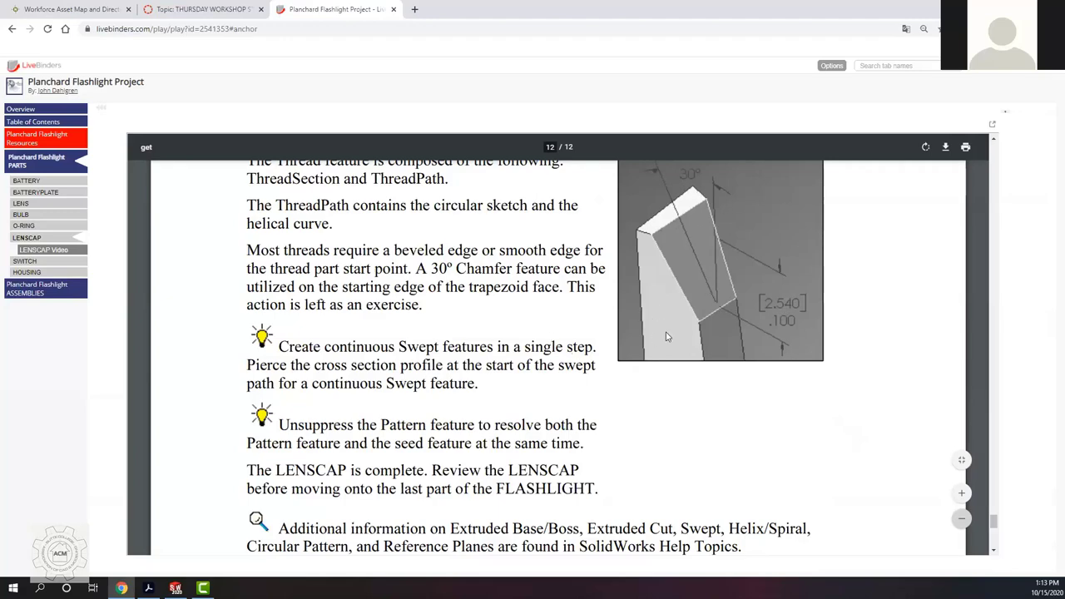
{"action": "scroll", "coordinate": [669, 335], "scroll_direction": "up", "scroll_amount": 2}
{"action": "scroll", "coordinate": [583, 349], "scroll_direction": "down", "scroll_amount": 2}
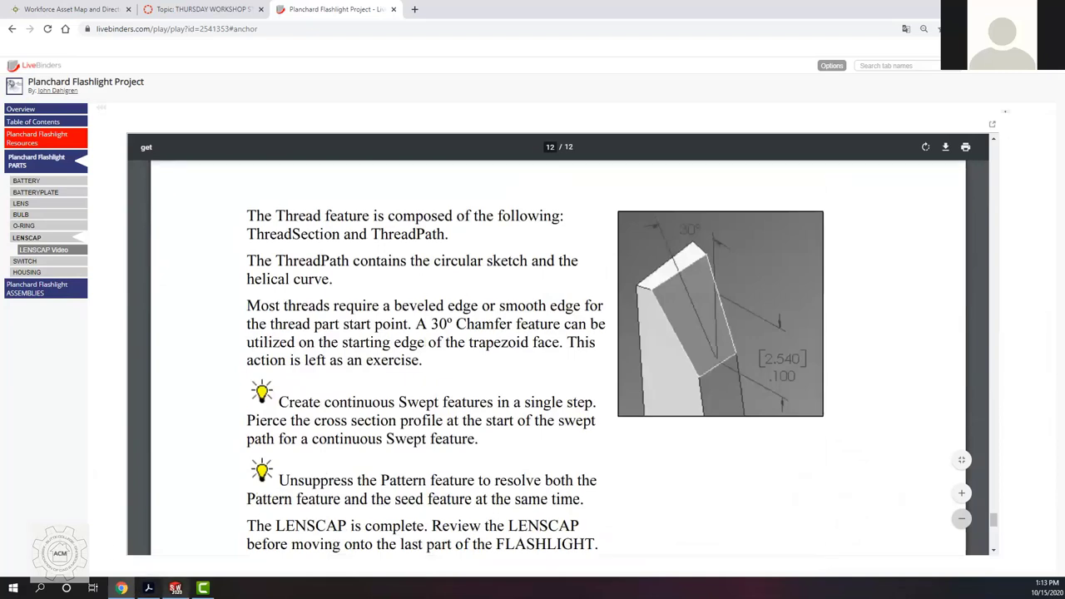
{"action": "mouse_move", "coordinate": [174, 587]}
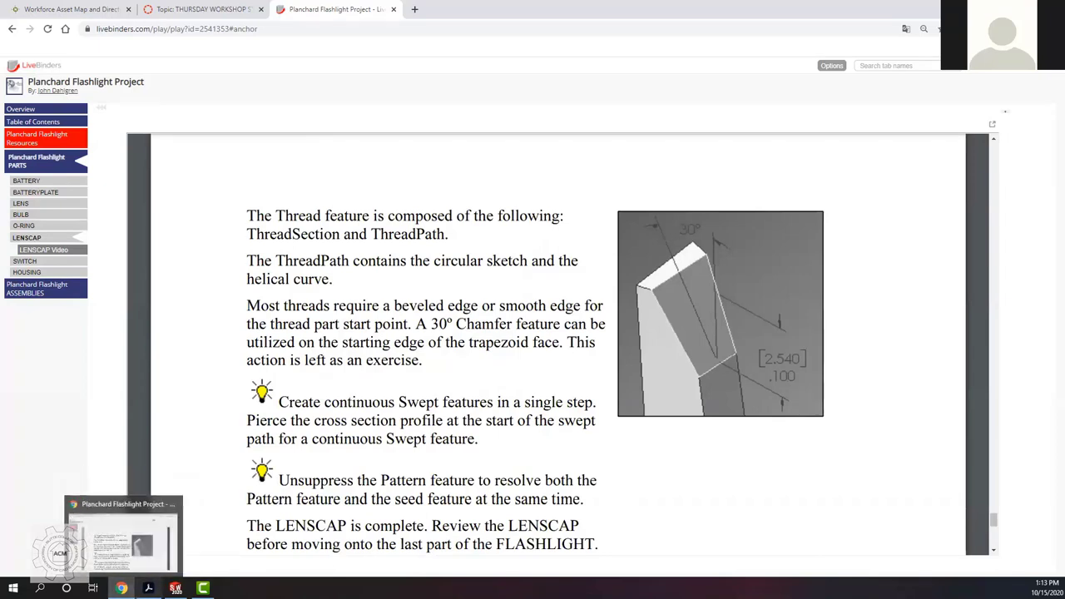
Step: Zoom in and select the bottom edge of the Thread's squared-off end face
{"action": "left_click", "coordinate": [175, 587]}
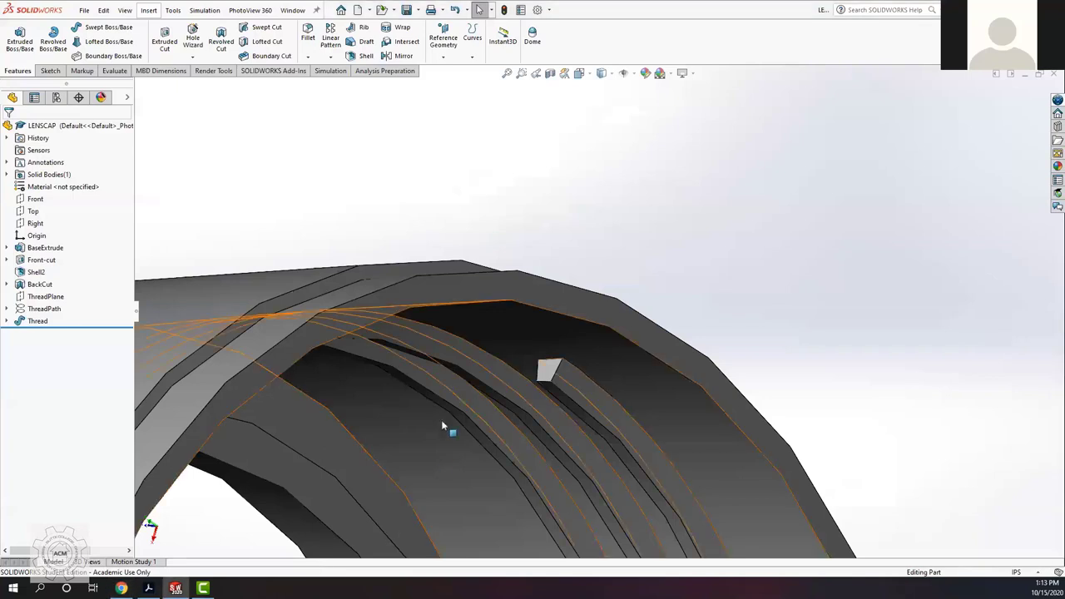
{"action": "scroll", "coordinate": [535, 388], "scroll_direction": "down", "scroll_amount": 5}
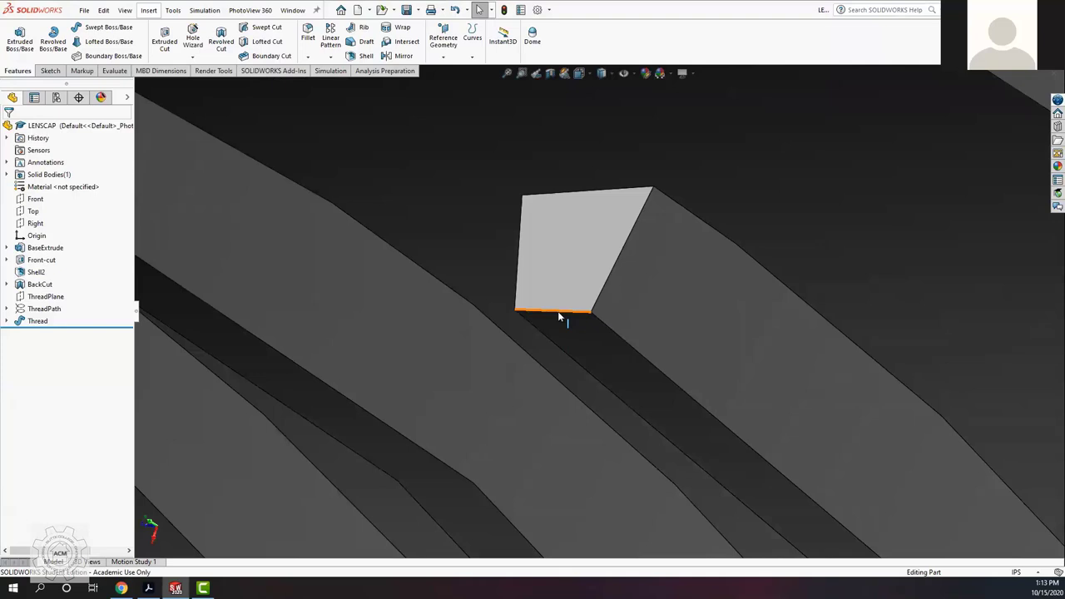
{"action": "left_click", "coordinate": [558, 312]}
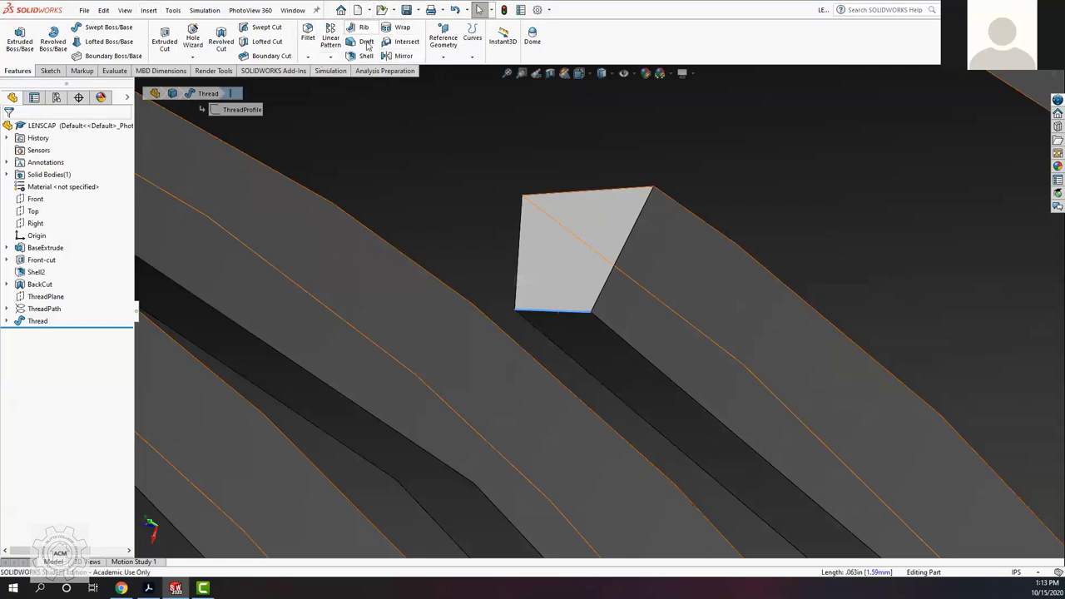
{"action": "left_click", "coordinate": [308, 58]}
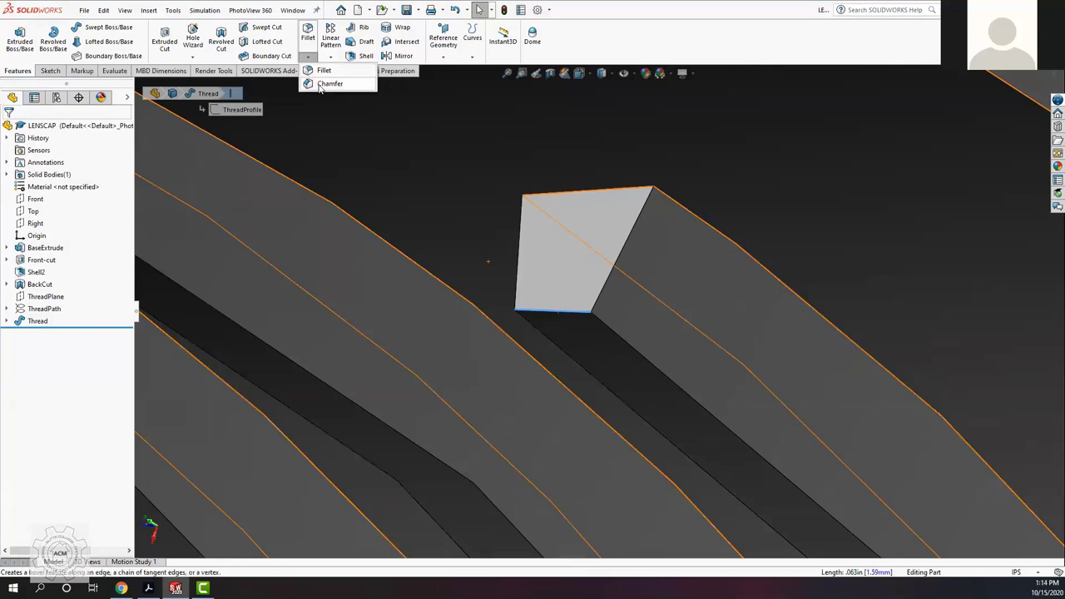
Step: Chamfer the thread's starting edge with 0.100 in distance and 30° angle
{"action": "key", "text": "Escape"}
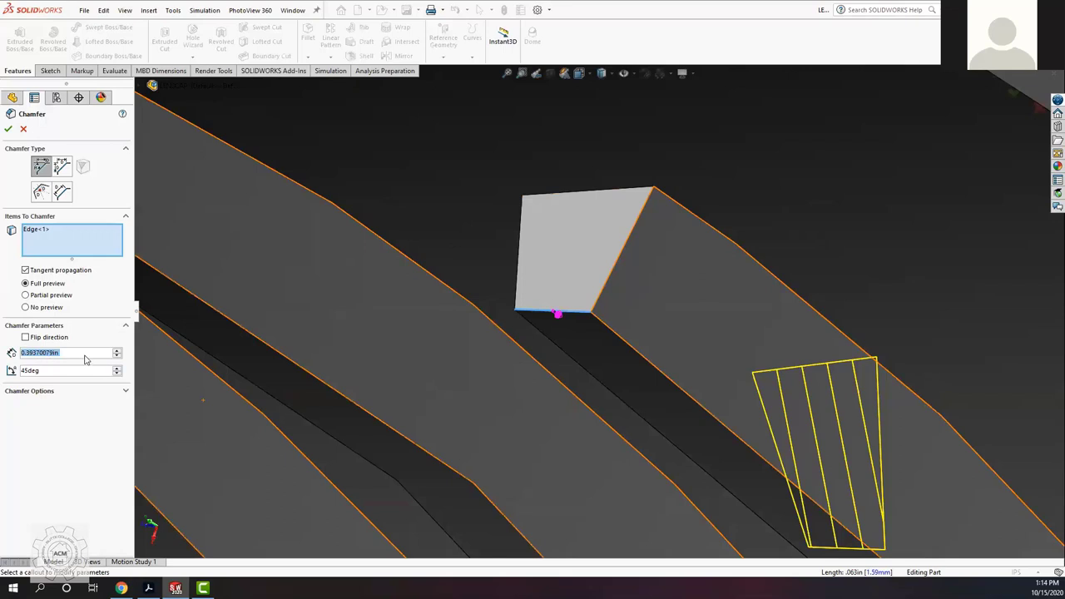
{"action": "left_click", "coordinate": [46, 372]}
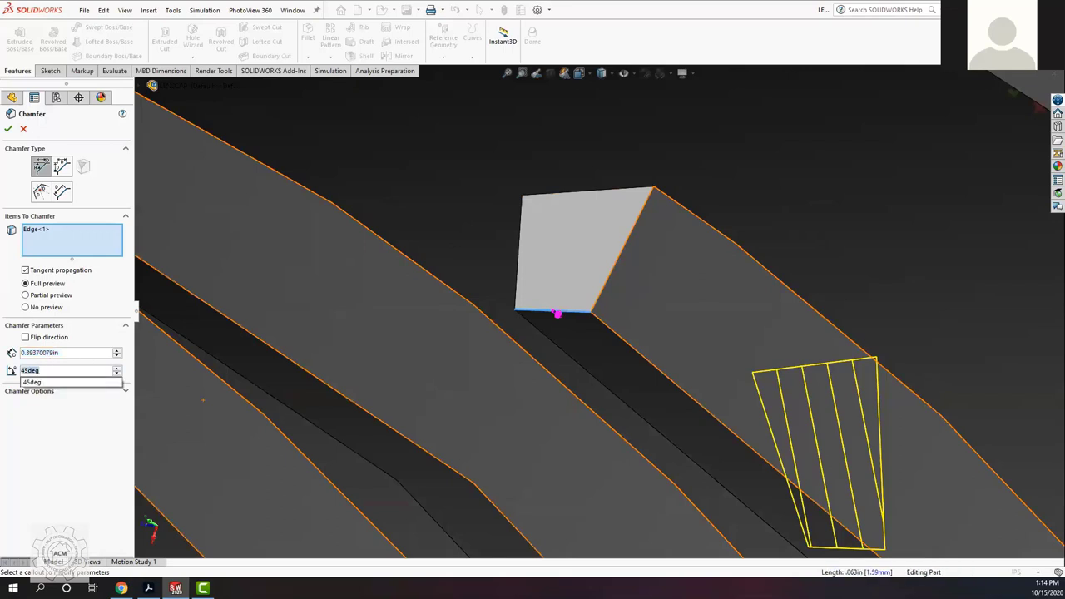
{"action": "type", "text": "30"}
{"action": "left_click", "coordinate": [69, 353]}
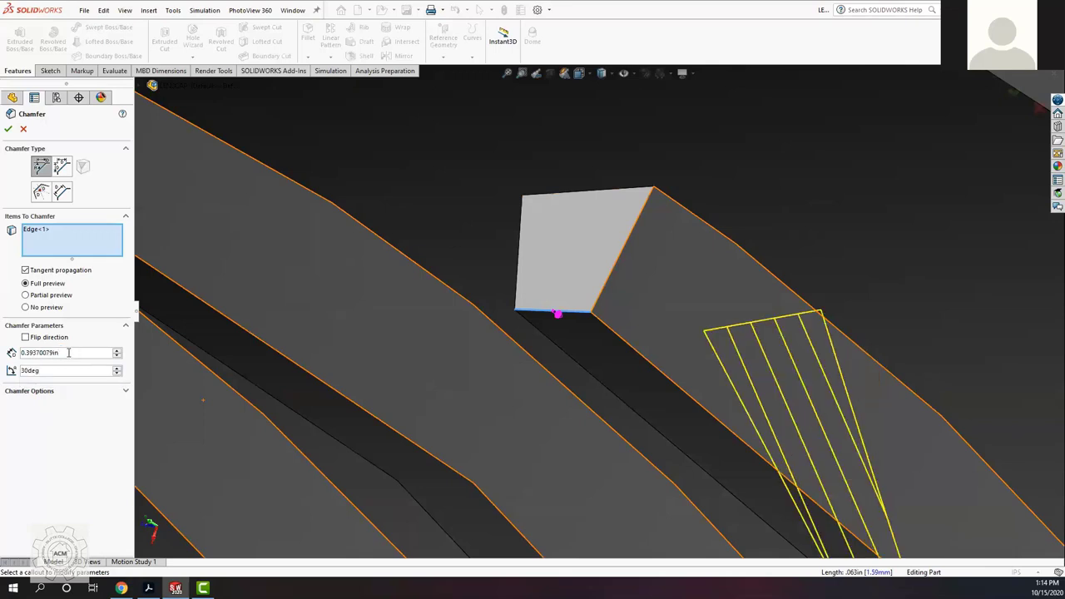
{"action": "left_click_drag", "start_coordinate": [68, 353], "coordinate": [14, 355]}
{"action": "type", "text": ".1"}
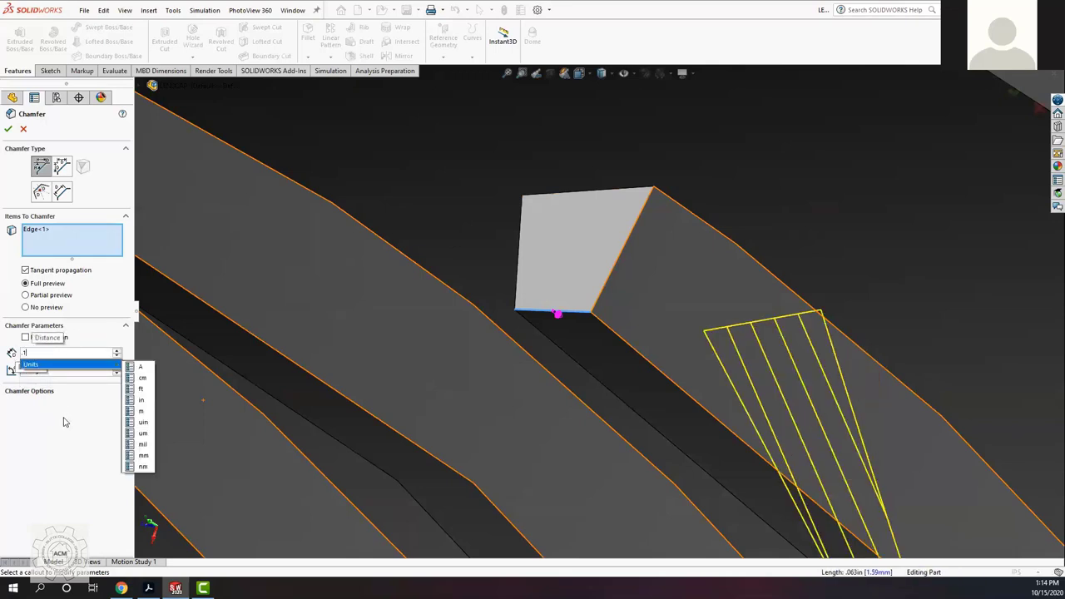
{"action": "key", "text": "Return"}
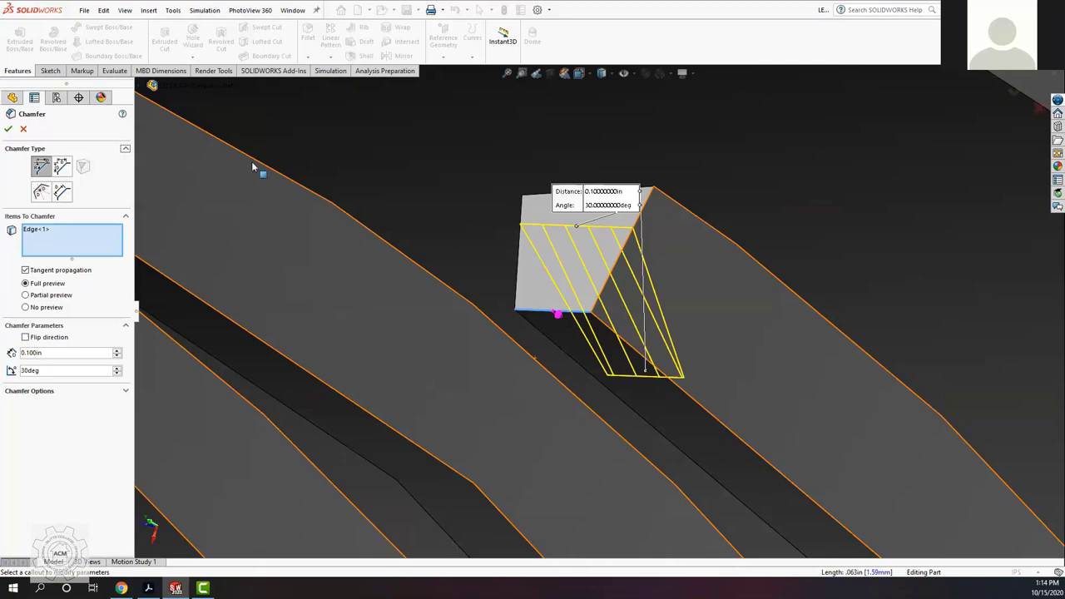
{"action": "left_click", "coordinate": [8, 131]}
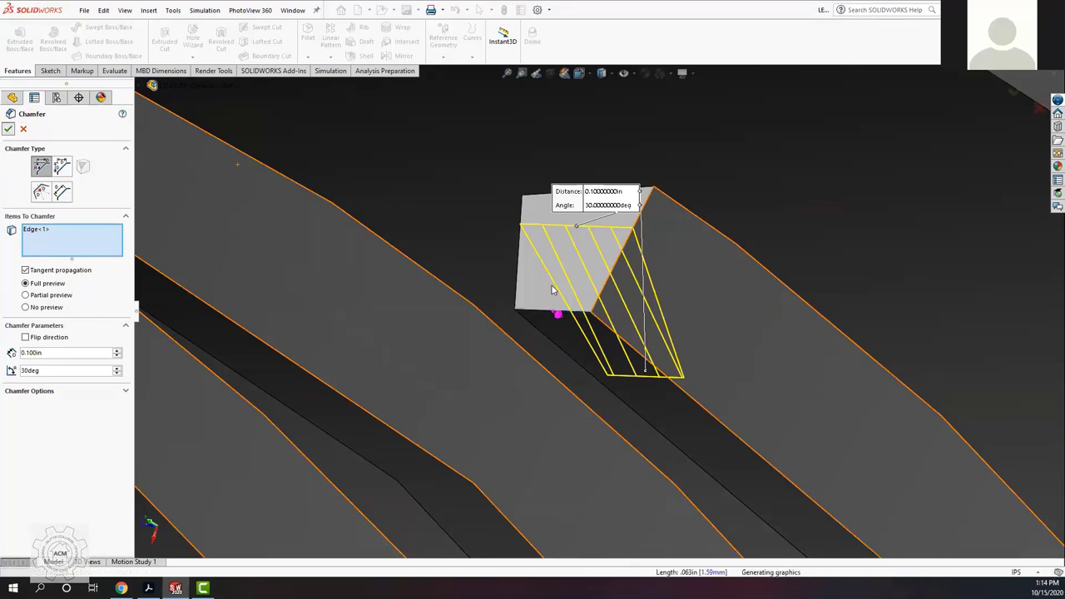
Step: Zoom out and orbit the model to inspect the whole chamfered threaded ring
{"action": "scroll", "coordinate": [676, 345], "scroll_direction": "down", "scroll_amount": 2}
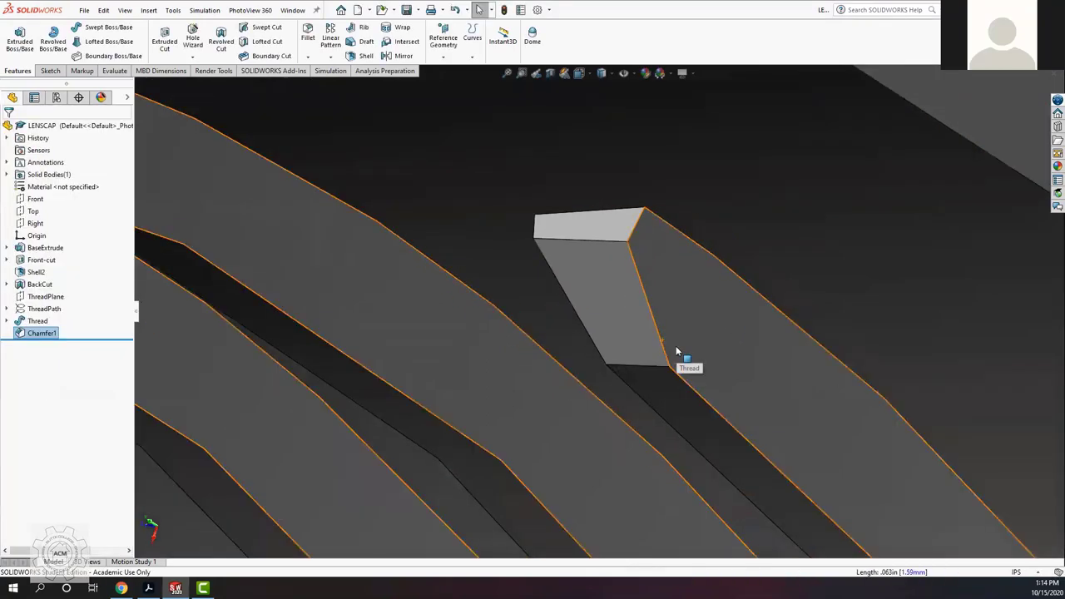
{"action": "middle_click_drag", "start_coordinate": [675, 346], "coordinate": [672, 289]}
{"action": "scroll", "coordinate": [657, 385], "scroll_direction": "down", "scroll_amount": 5}
{"action": "middle_click_drag", "start_coordinate": [646, 399], "coordinate": [644, 318]}
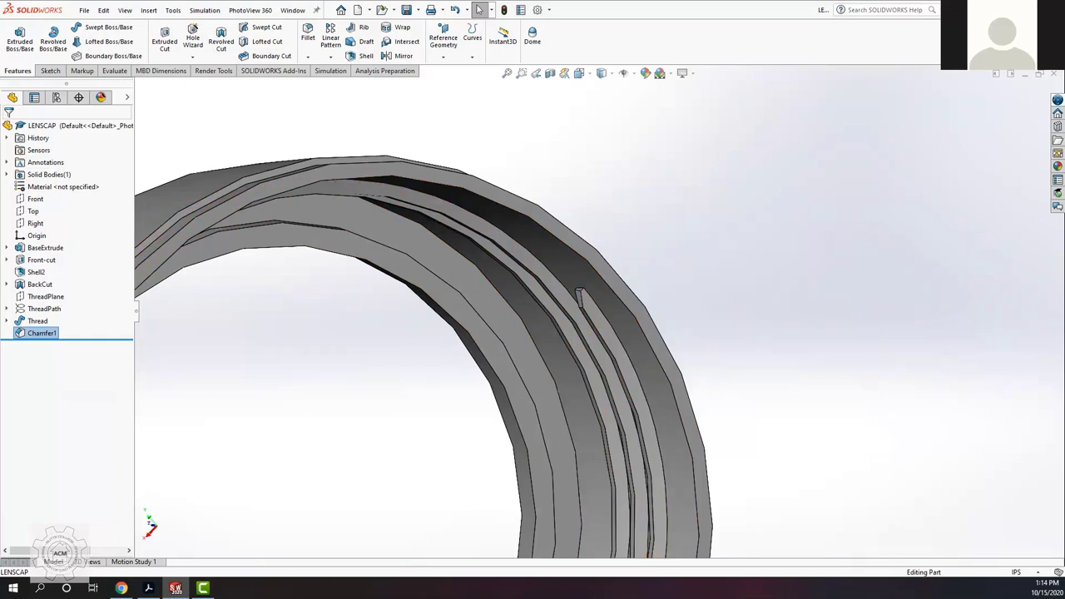
{"action": "left_click", "coordinate": [122, 588]}
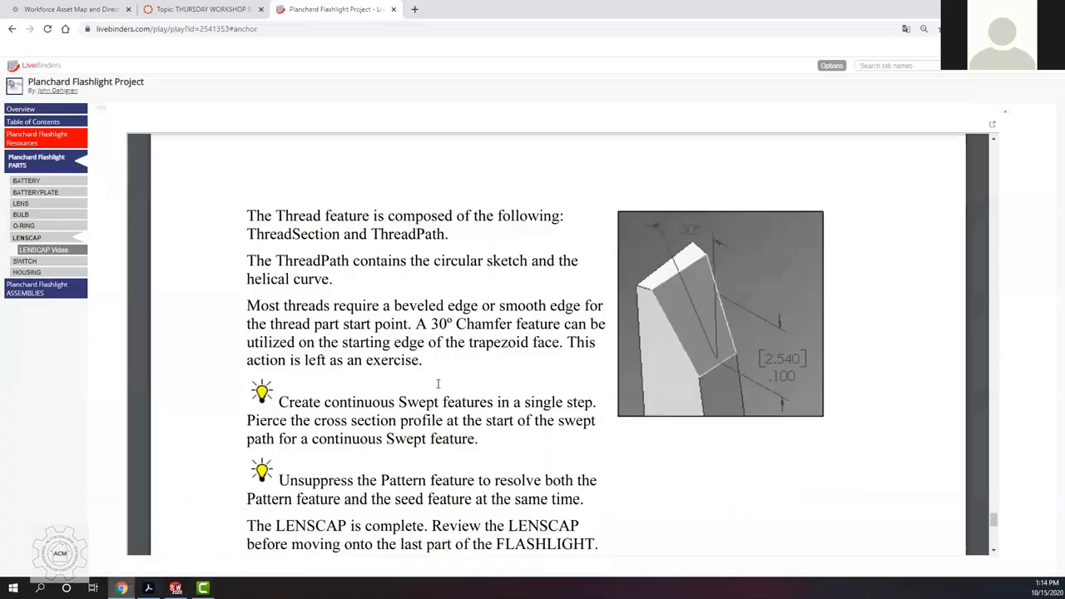
Step: Review tutorial pages 11–12 covering the thread chamfer and saving steps
{"action": "scroll", "coordinate": [438, 383], "scroll_direction": "down", "scroll_amount": 10}
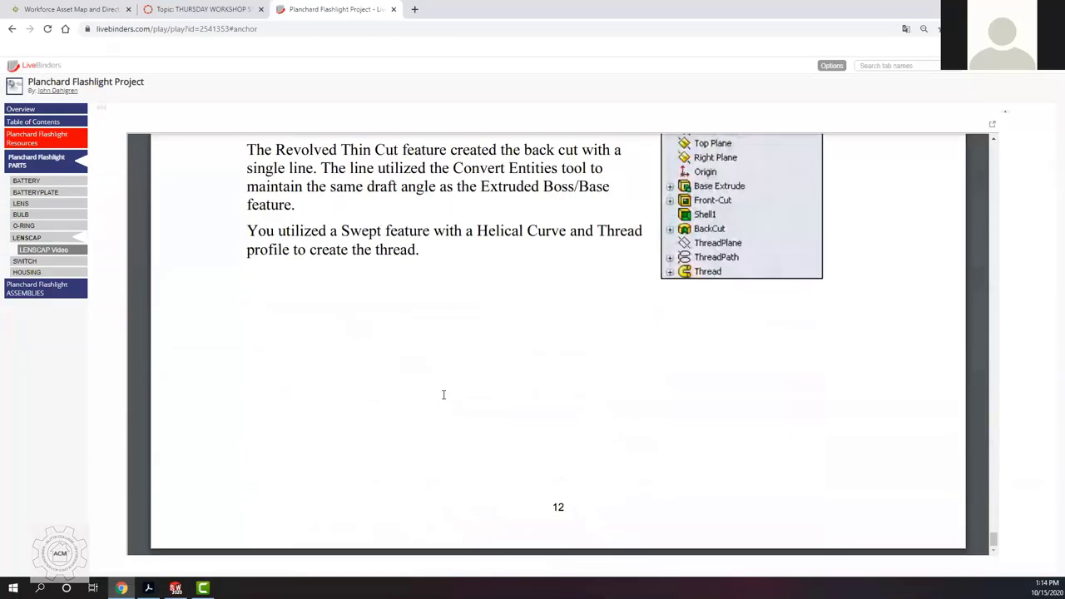
{"action": "scroll", "coordinate": [443, 395], "scroll_direction": "up", "scroll_amount": 1}
{"action": "scroll", "coordinate": [444, 395], "scroll_direction": "down", "scroll_amount": 5}
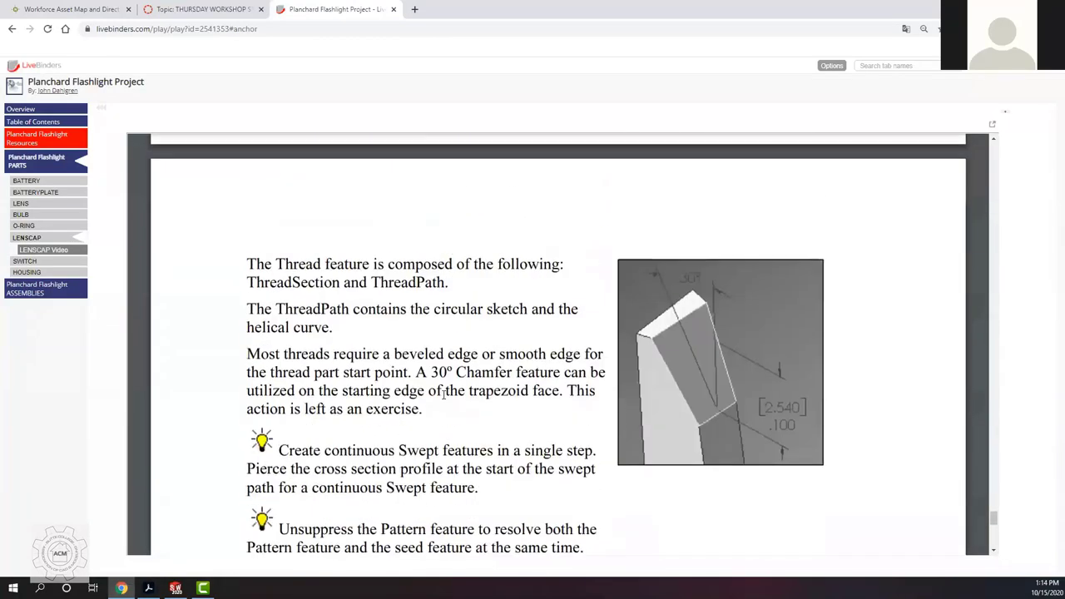
{"action": "scroll", "coordinate": [443, 394], "scroll_direction": "down", "scroll_amount": 5}
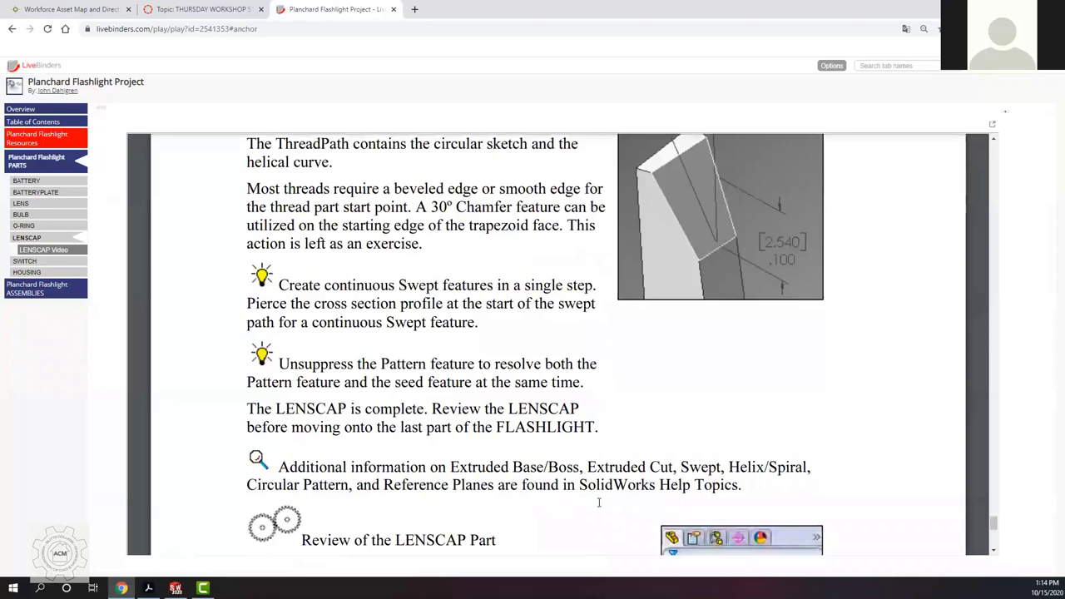
{"action": "scroll", "coordinate": [472, 441], "scroll_direction": "up", "scroll_amount": 10}
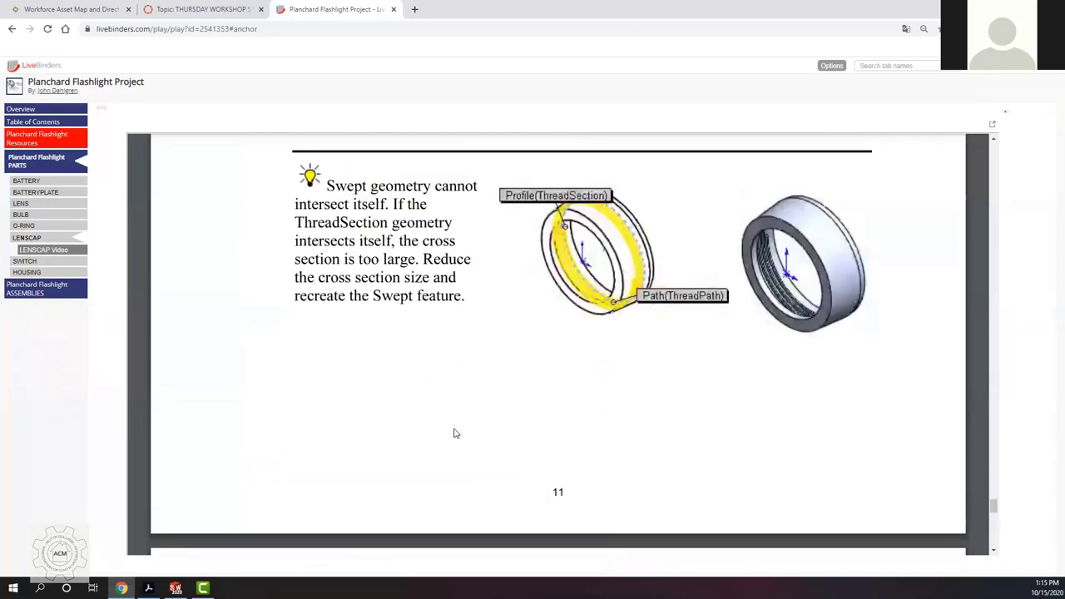
{"action": "scroll", "coordinate": [409, 448], "scroll_direction": "up", "scroll_amount": 1}
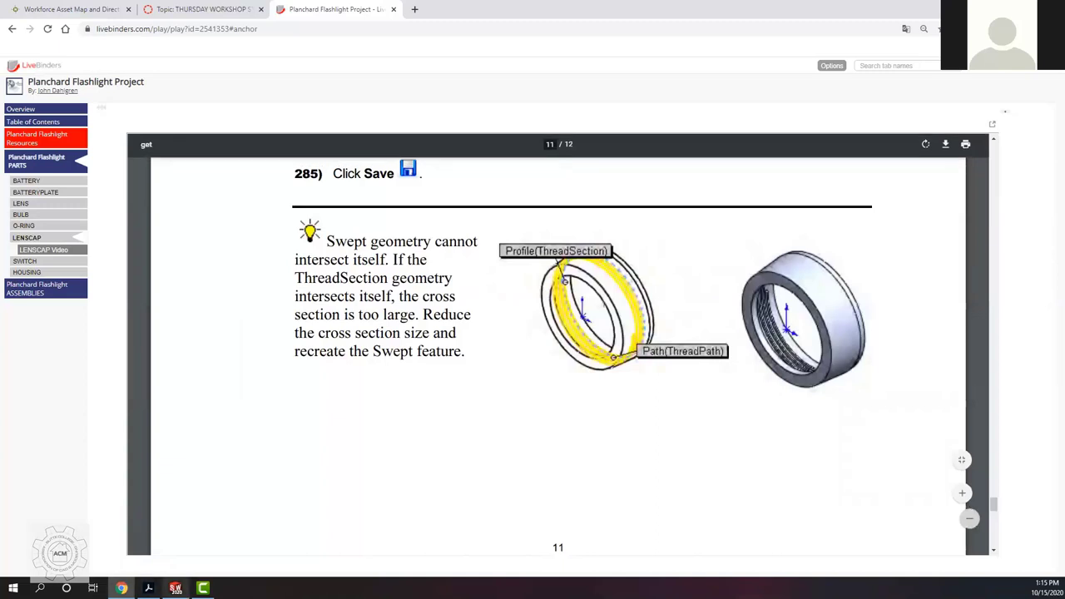
{"action": "left_click", "coordinate": [175, 588]}
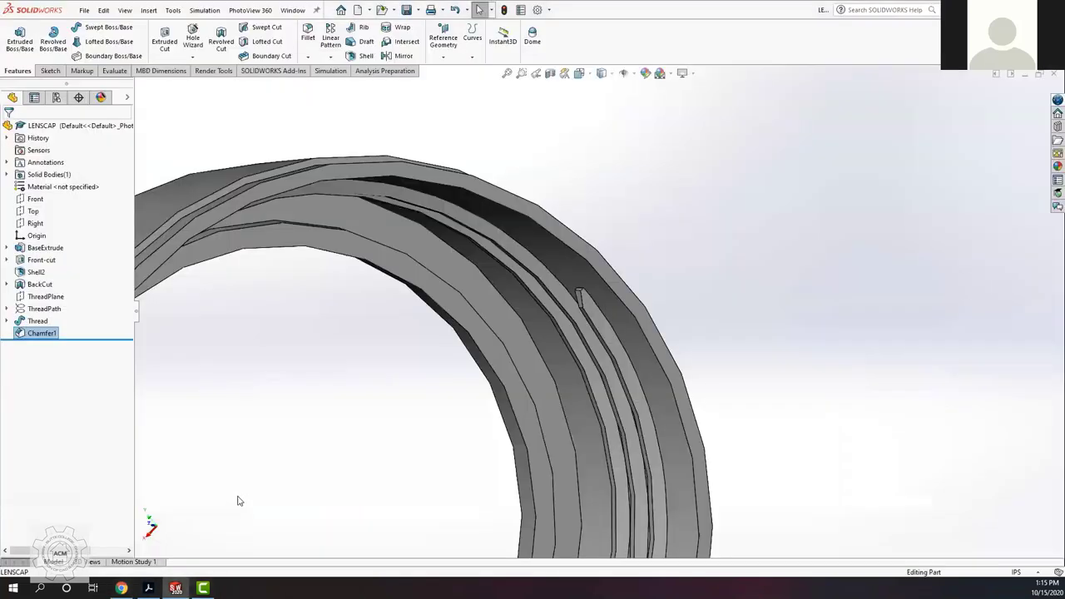
Step: Rename Chamfer1 to 'ThreadChamfer'
{"action": "left_click", "coordinate": [48, 334]}
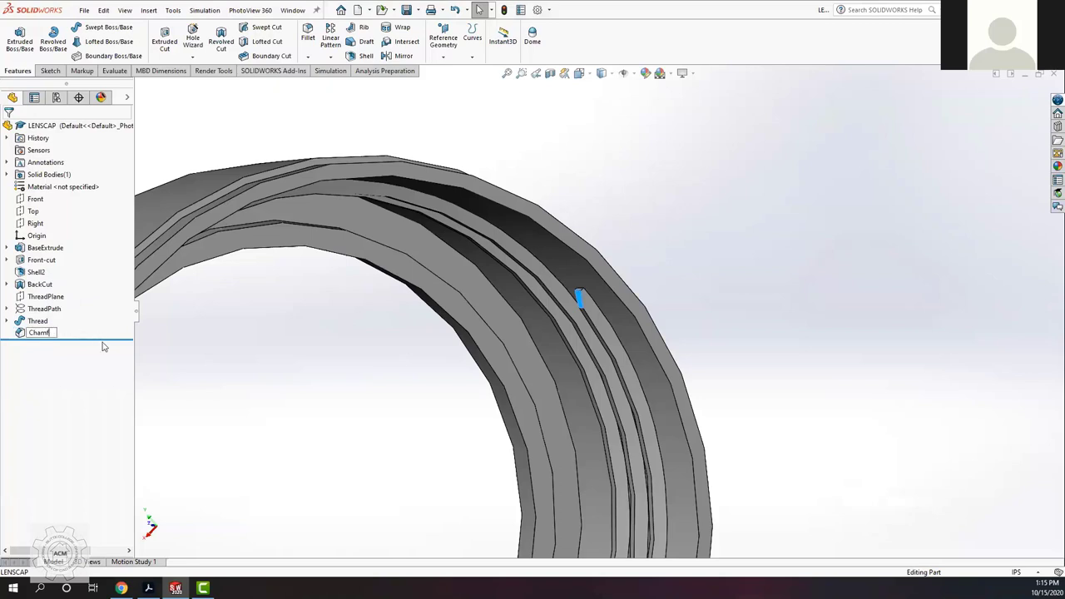
{"action": "key", "text": "BackSpace"}
{"action": "key", "text": "BackSpace"}
{"action": "key", "text": "BackSpace"}
{"action": "type", "text": "Threa"}
{"action": "key", "text": "Return"}
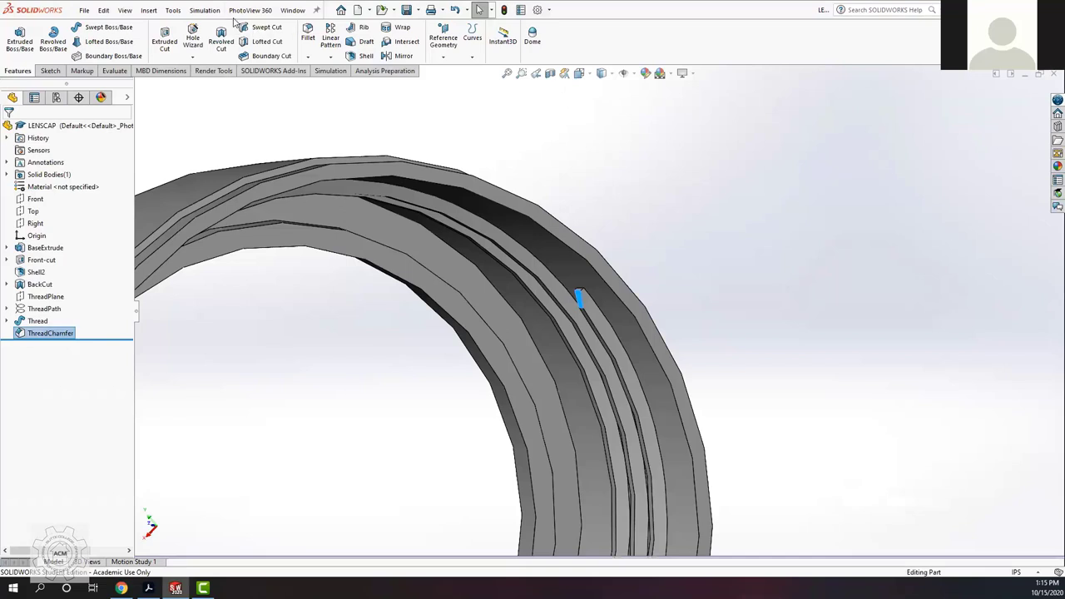
Step: Save the LENSCAP part and display it in isometric view
{"action": "left_click", "coordinate": [85, 12]}
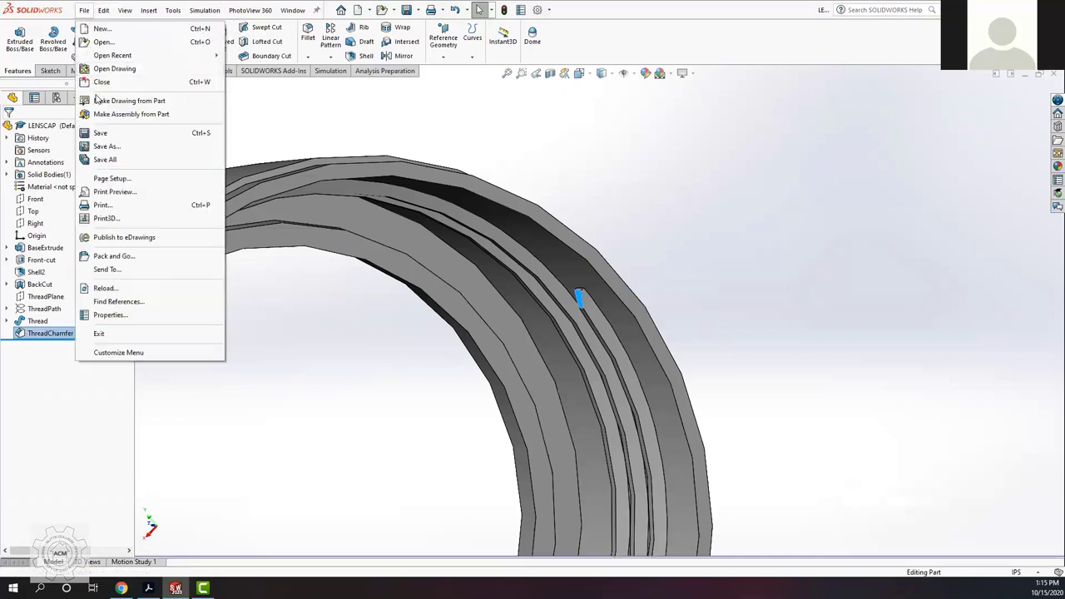
{"action": "left_click", "coordinate": [96, 133]}
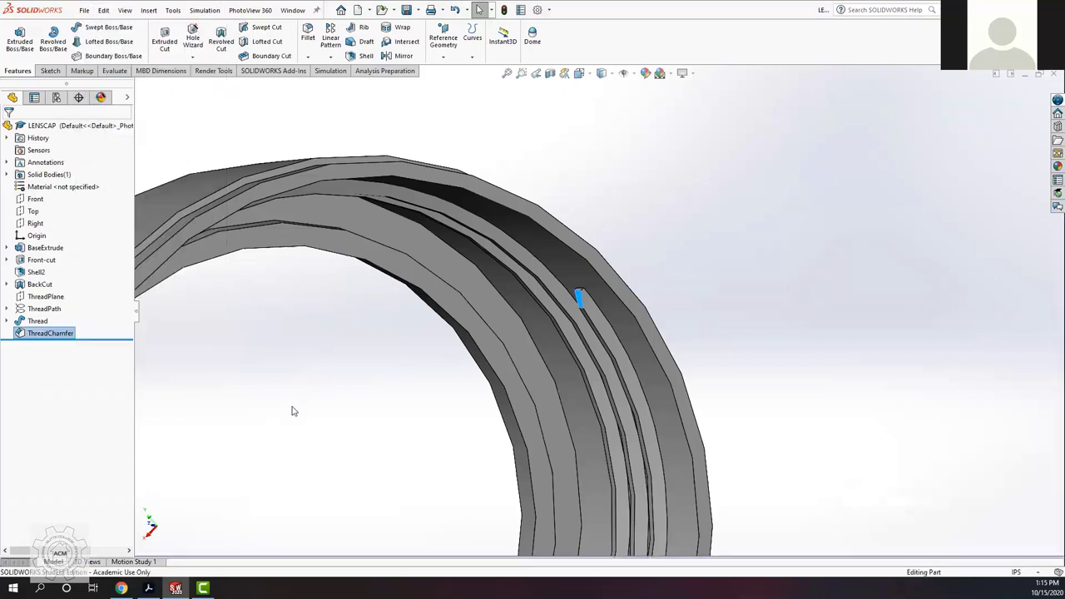
{"action": "key", "text": "space"}
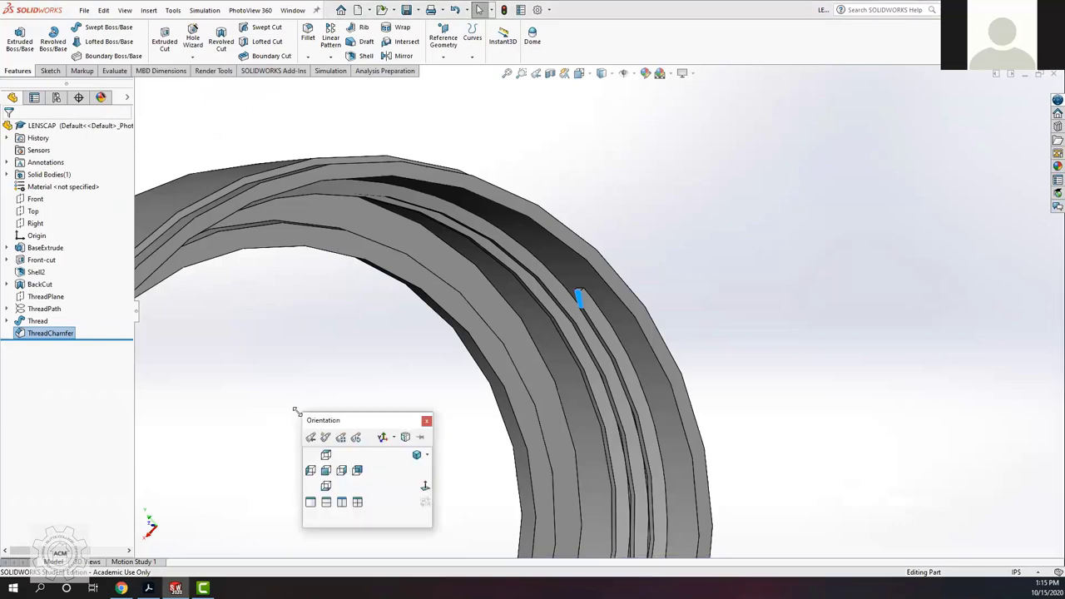
{"action": "left_click", "coordinate": [417, 456]}
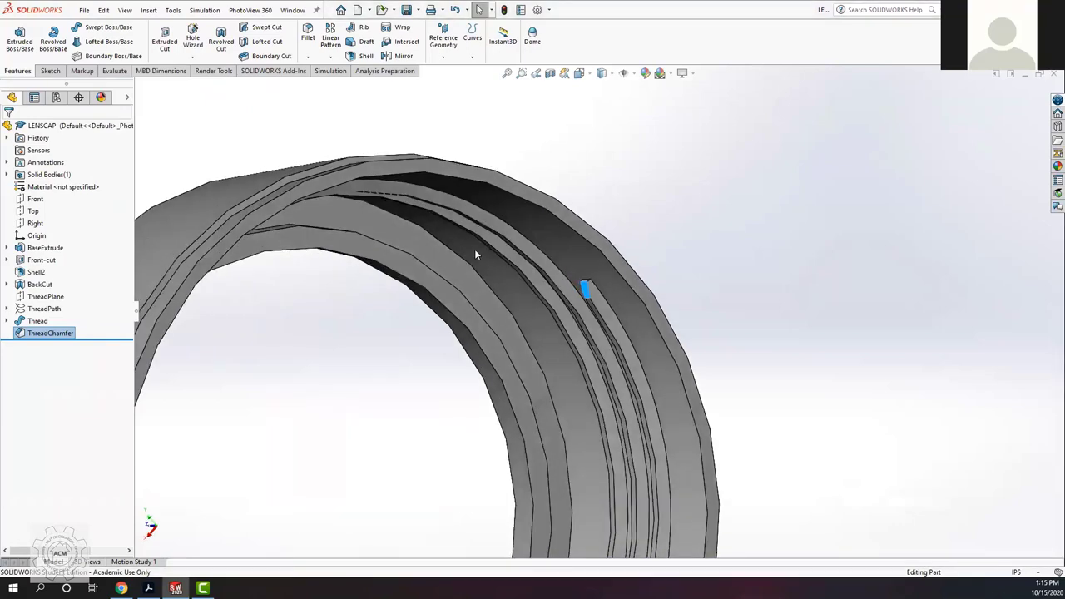
{"action": "left_click", "coordinate": [336, 187]}
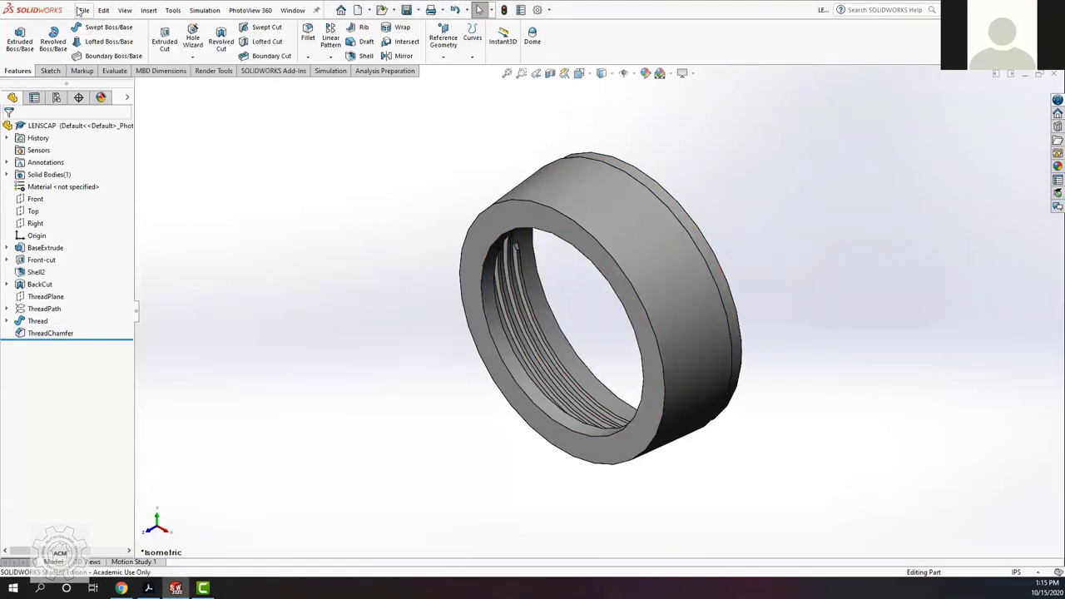
Step: Dismiss the File menu and return to the LiveBinders tutorial page 11
{"action": "left_click", "coordinate": [85, 10]}
{"action": "left_click", "coordinate": [120, 589]}
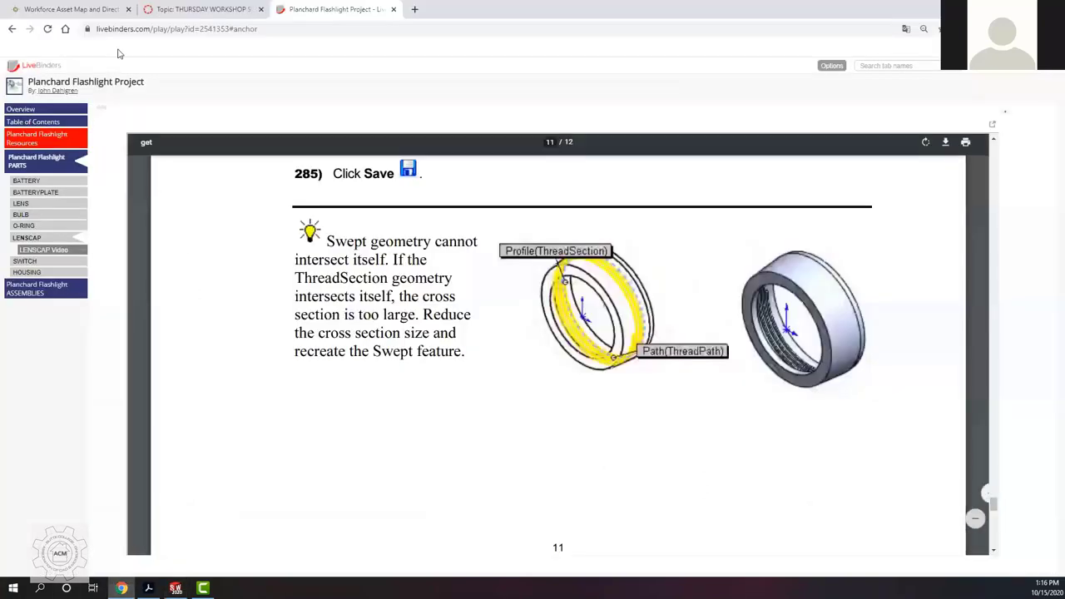
Step: Open the DFT 002 Assignments list in Canvas and bring up the SWITCH Part assignment's actions menu
{"action": "left_click", "coordinate": [184, 10]}
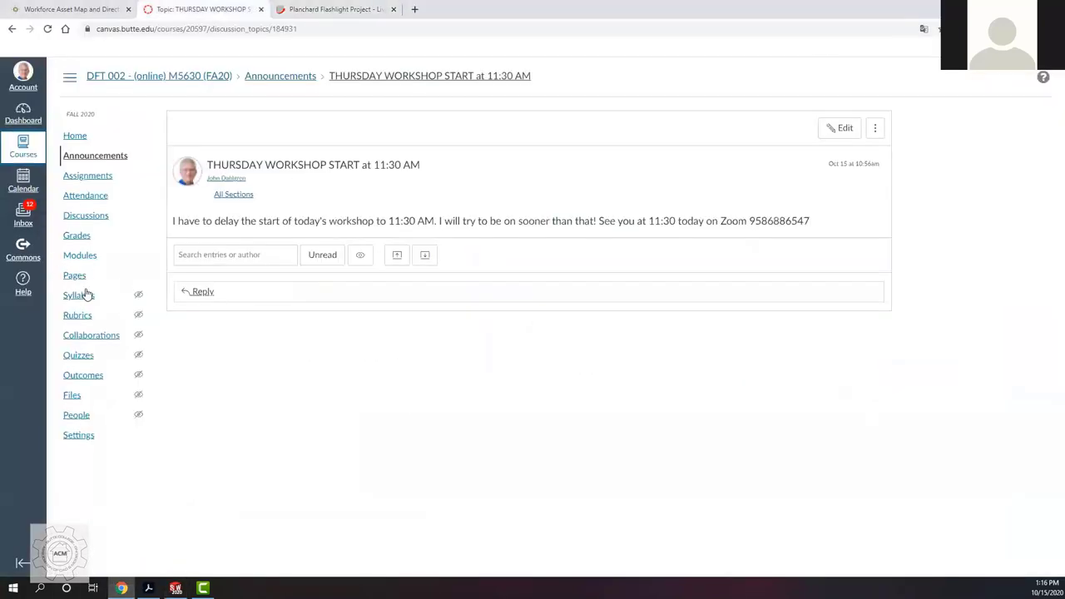
{"action": "left_click", "coordinate": [73, 179]}
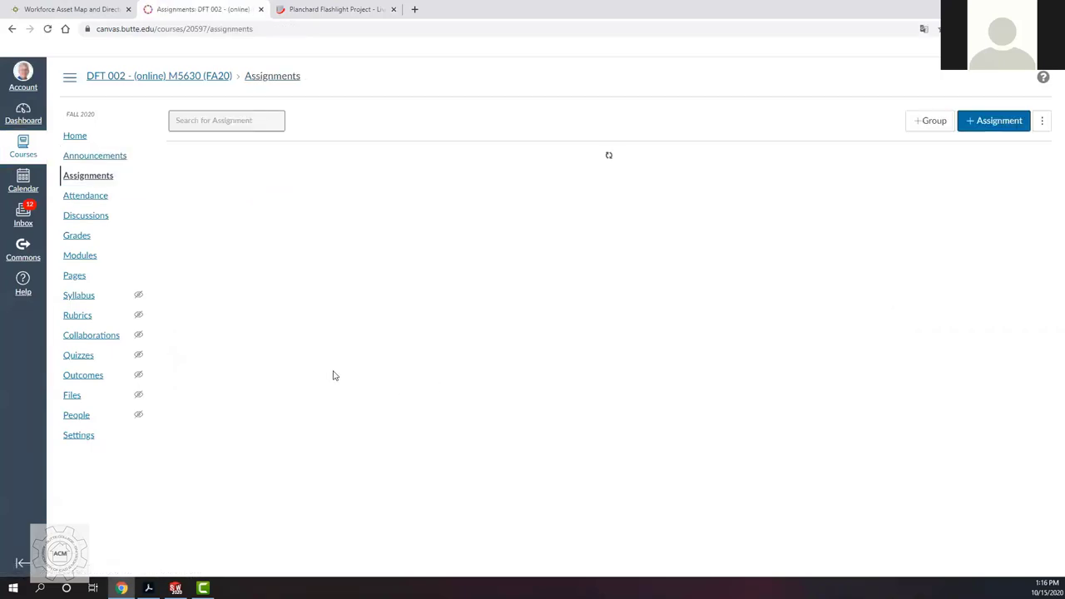
{"action": "scroll", "coordinate": [317, 429], "scroll_direction": "down", "scroll_amount": 8}
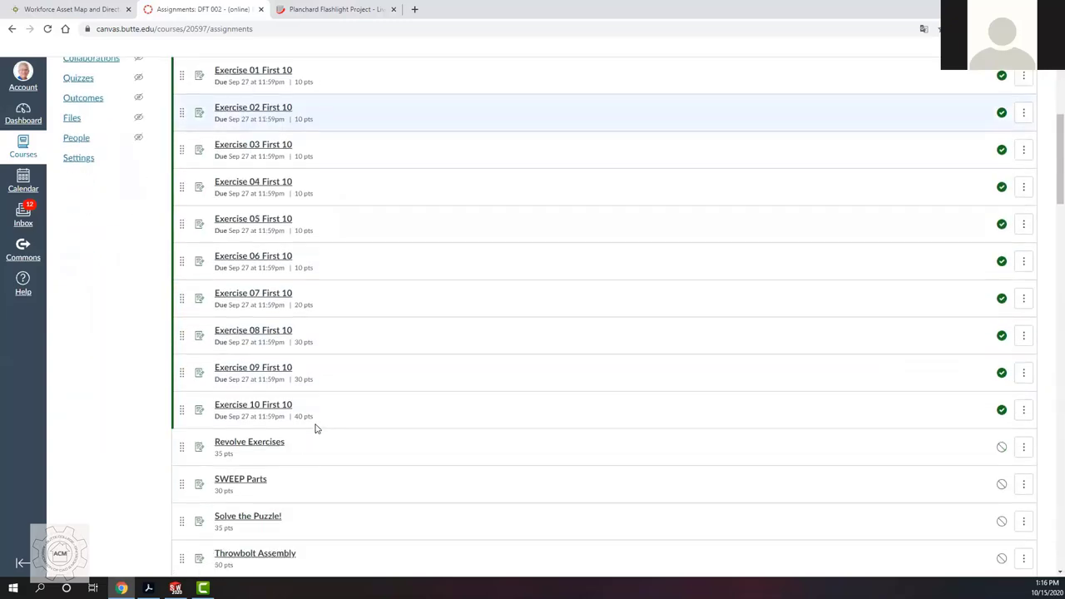
{"action": "scroll", "coordinate": [257, 424], "scroll_direction": "down", "scroll_amount": 10}
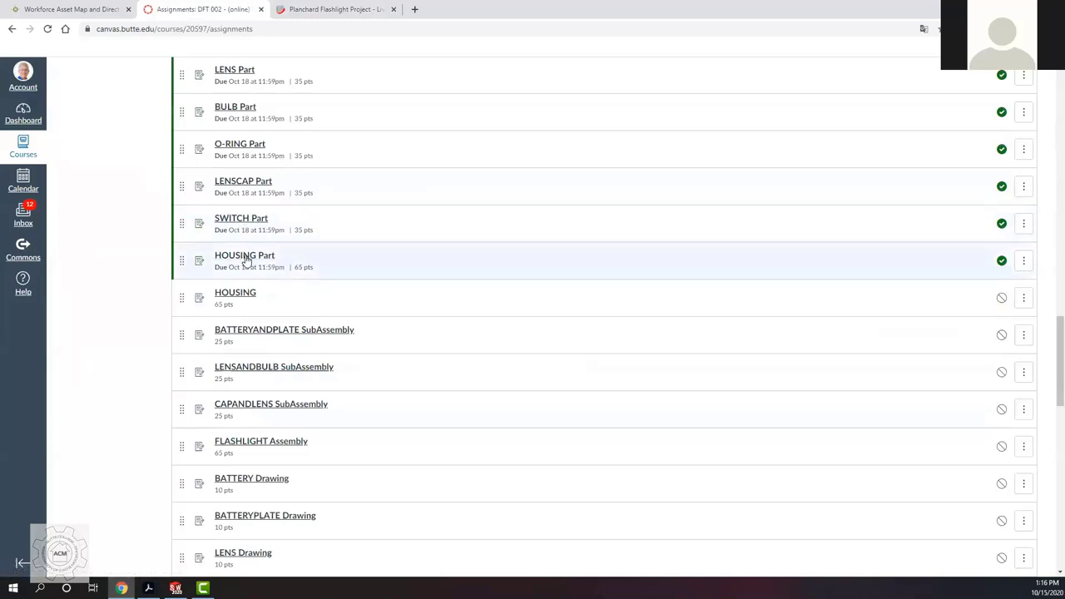
{"action": "left_click", "coordinate": [1024, 224]}
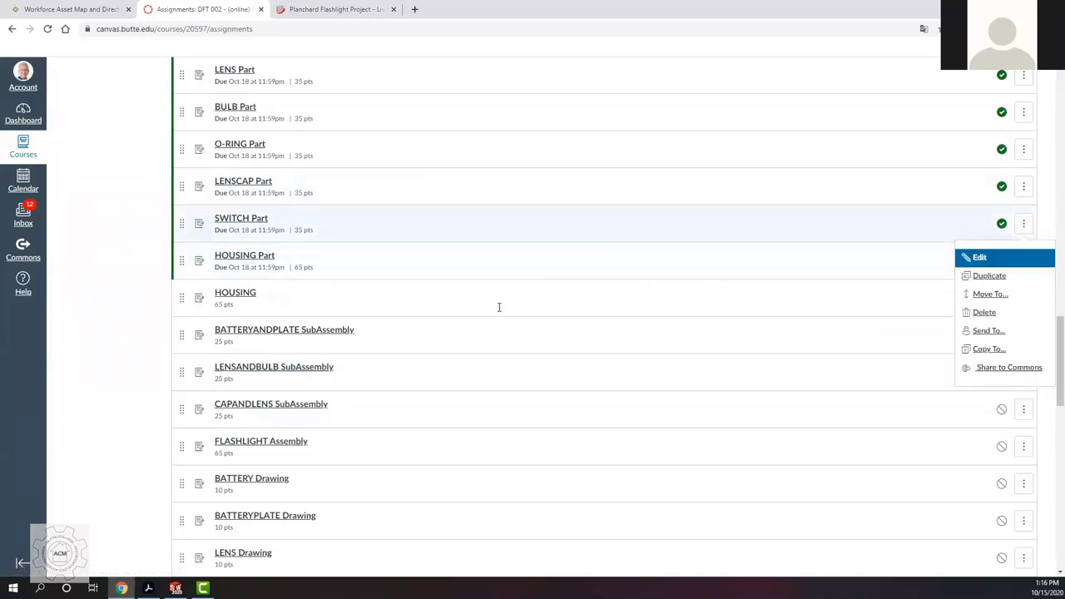
Step: Edit SWITCH Part, pick October 25 as its due date, and save
{"action": "key", "text": "Return"}
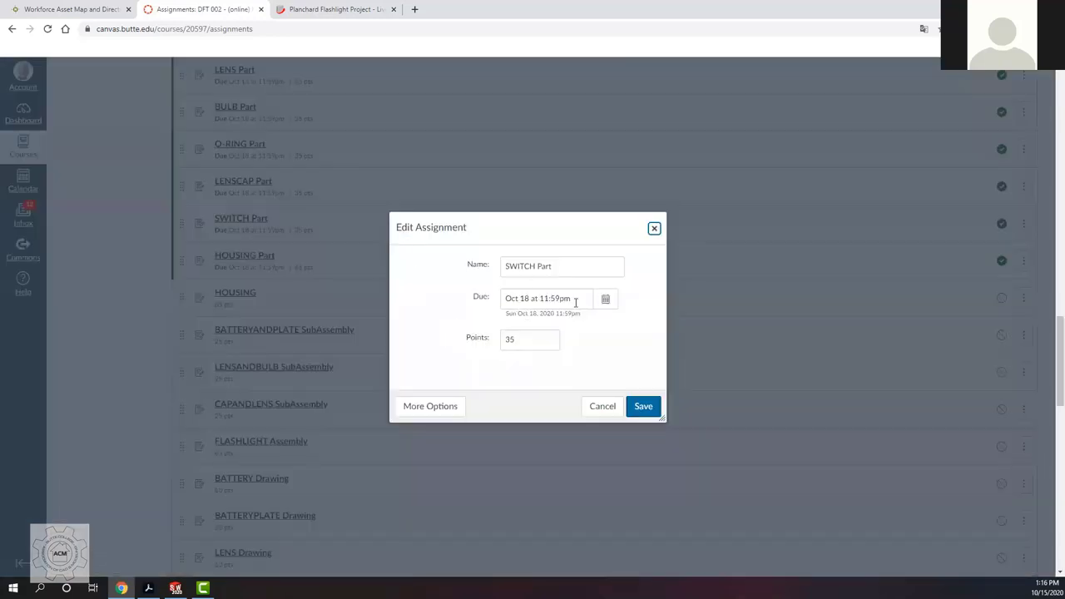
{"action": "left_click", "coordinate": [605, 300]}
{"action": "key", "text": "Return"}
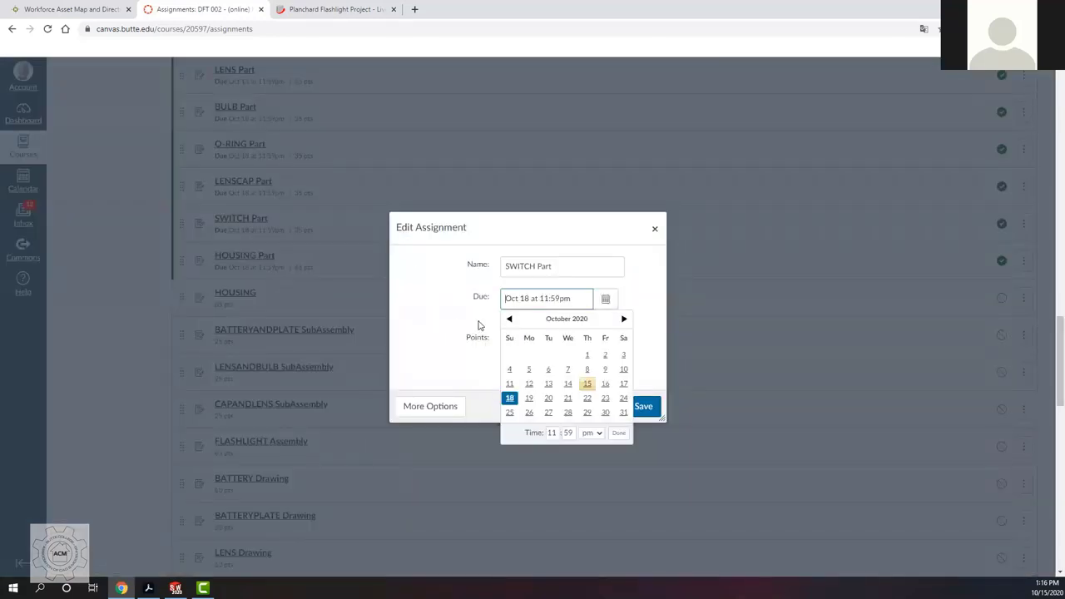
{"action": "left_click", "coordinate": [510, 414]}
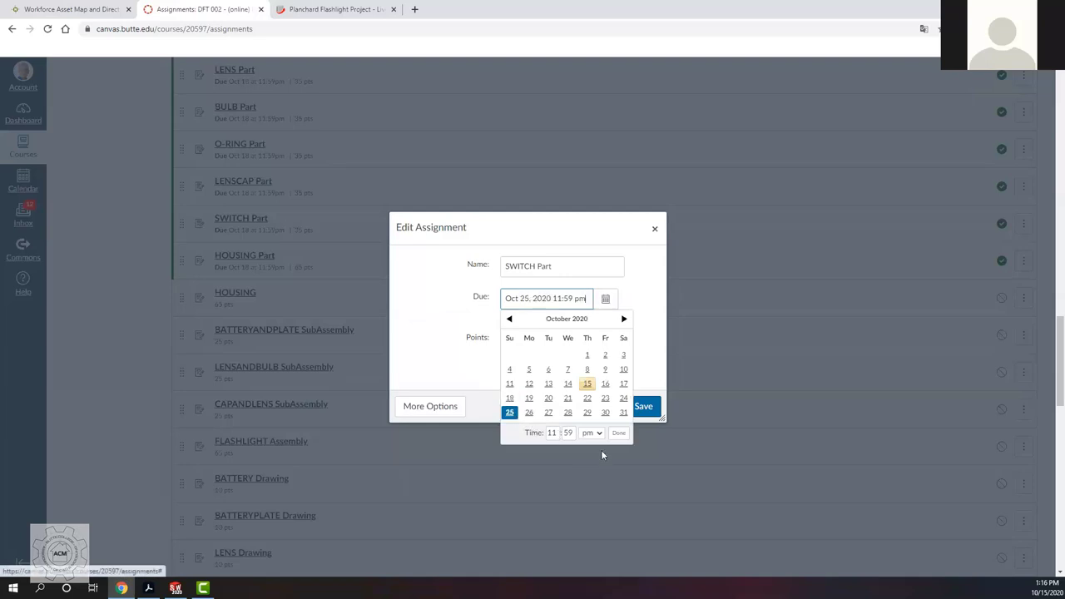
{"action": "left_click", "coordinate": [618, 433]}
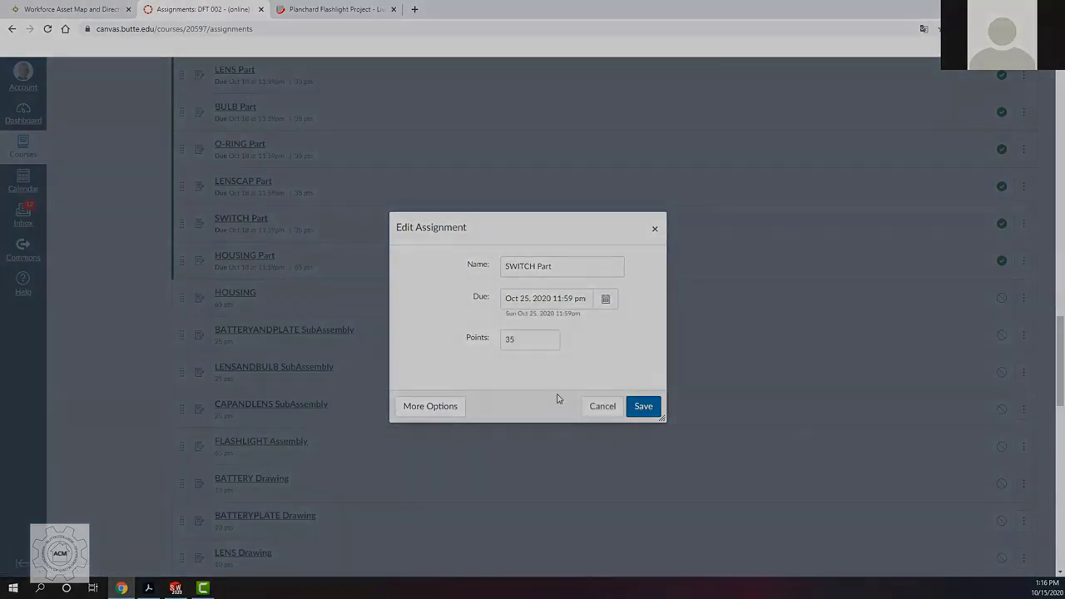
{"action": "left_click", "coordinate": [644, 406]}
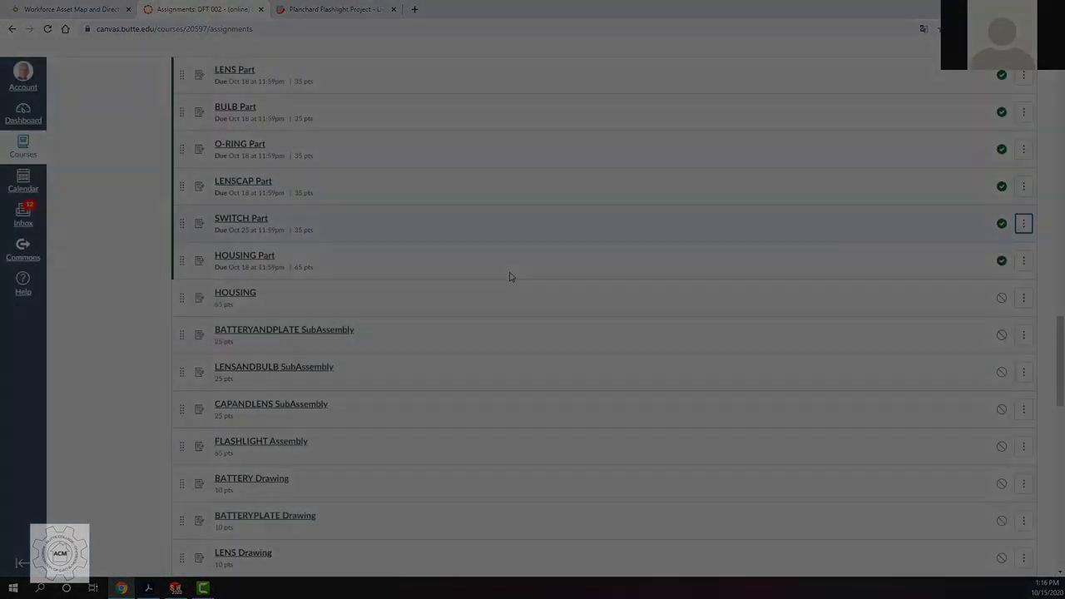